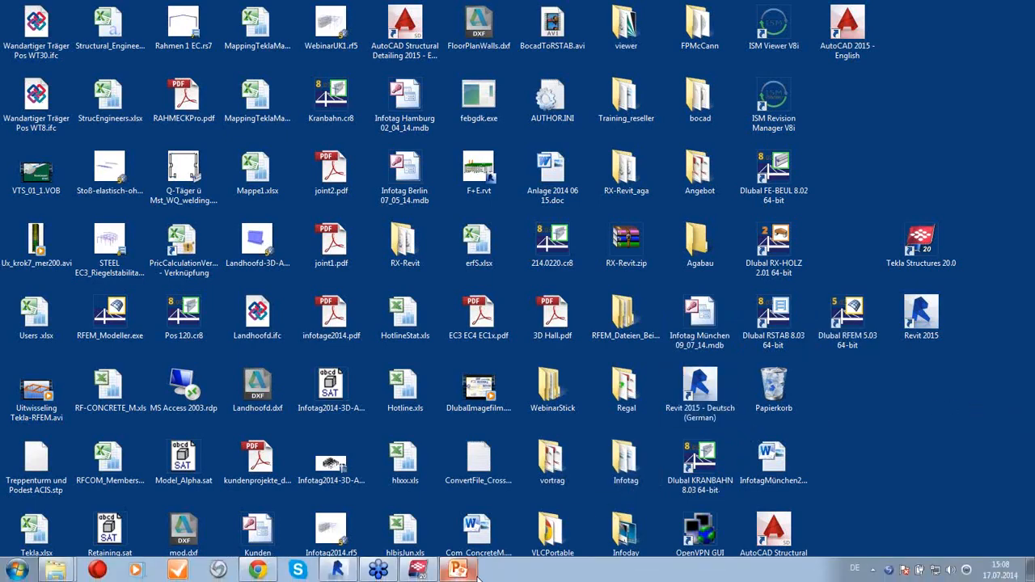
Close the running Revit window, then relaunch Revit 2015 and maximize it
right_click(334, 571)
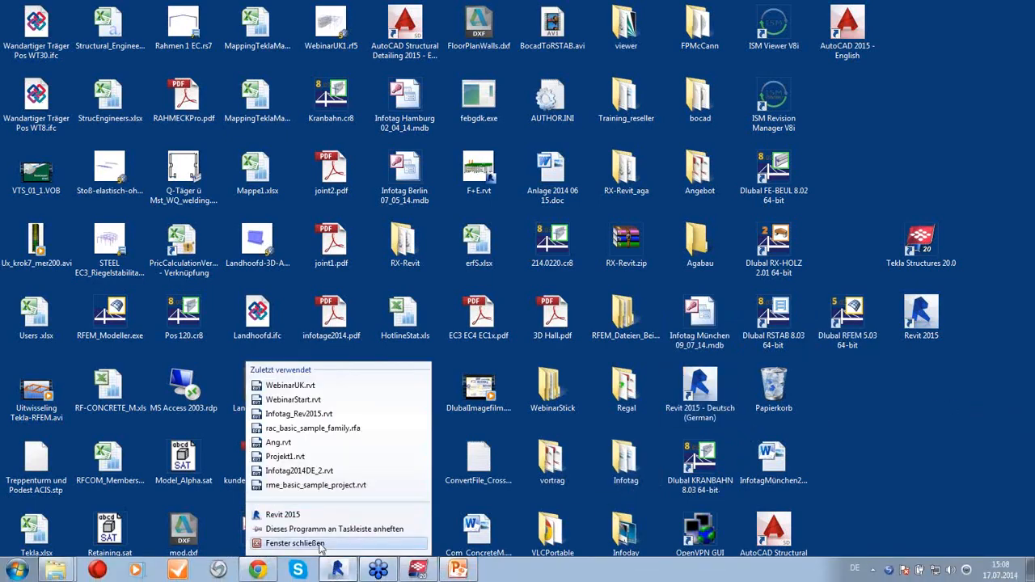
click(320, 544)
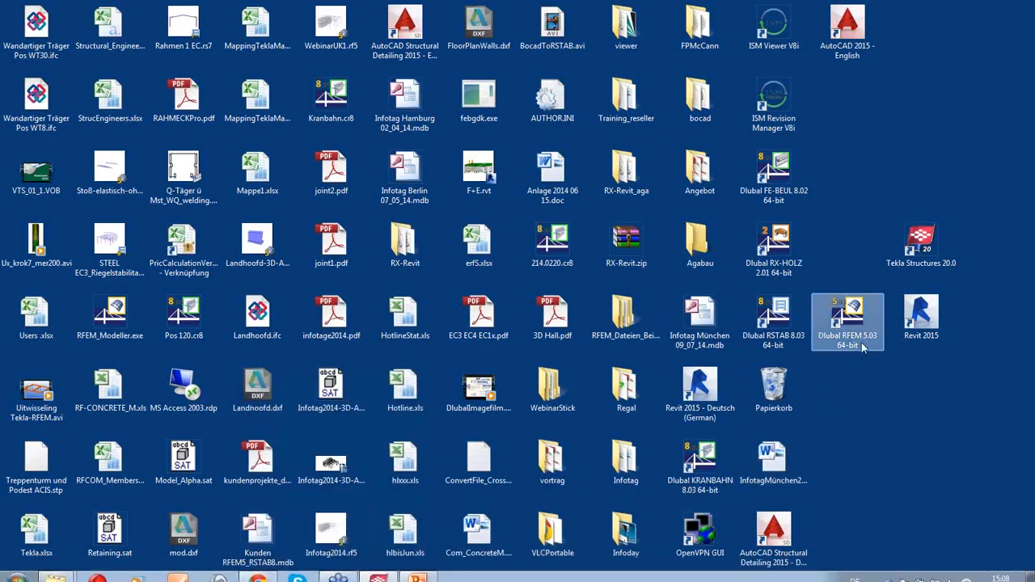
double_click(915, 337)
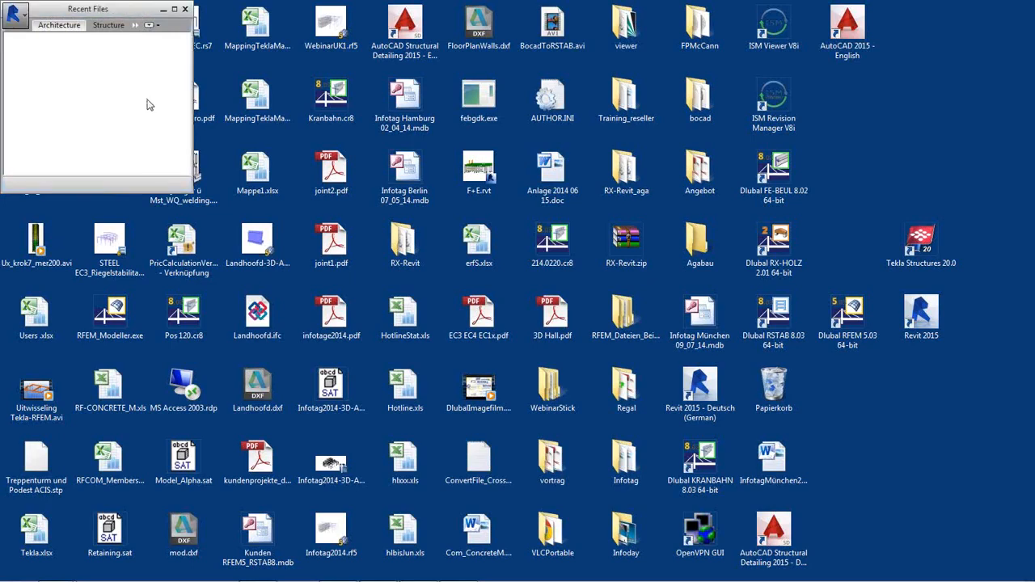
click(175, 11)
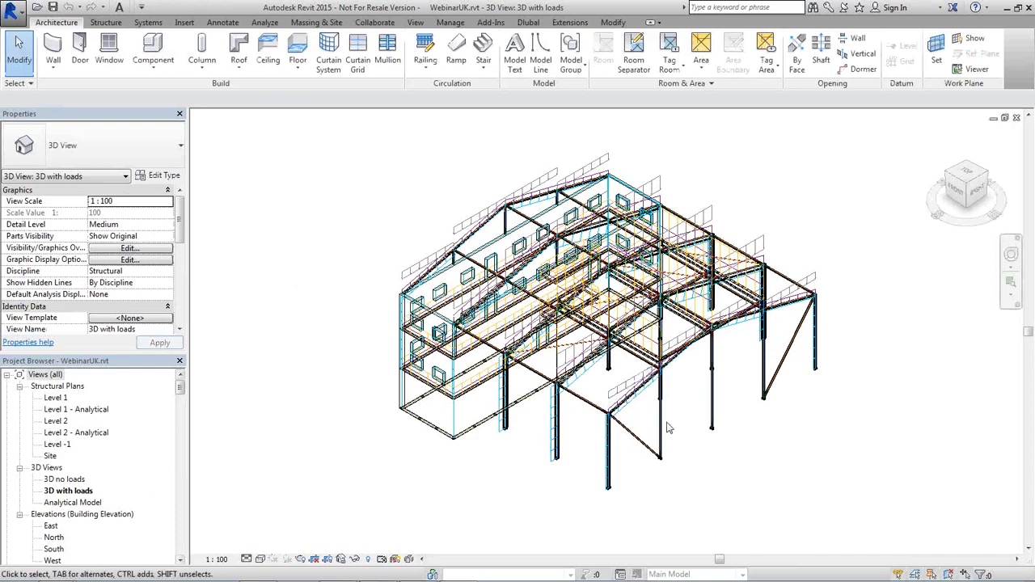
mouse_move(667, 441)
shift+middle_down()
mouse_move(697, 377)
mouse_move(665, 361)
mouse_move(656, 436)
shift+middle_up()
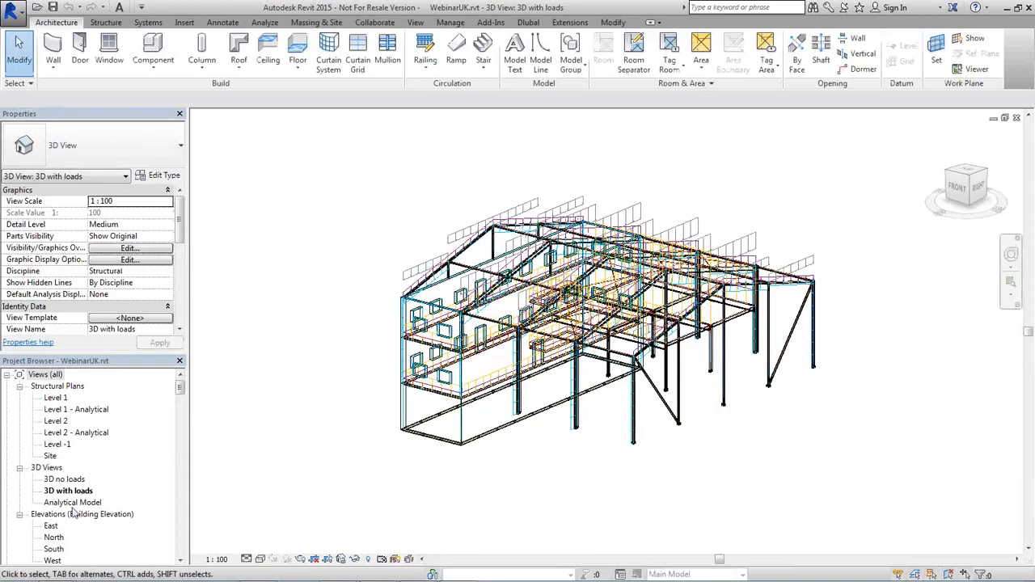
double_click(64, 478)
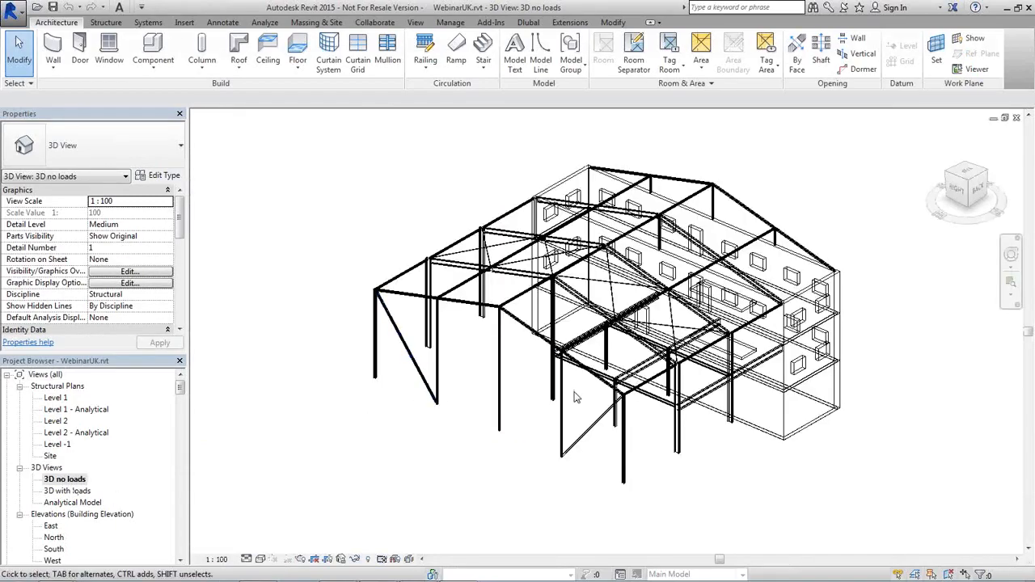
shift+middle_drag(566, 424, 757, 354)
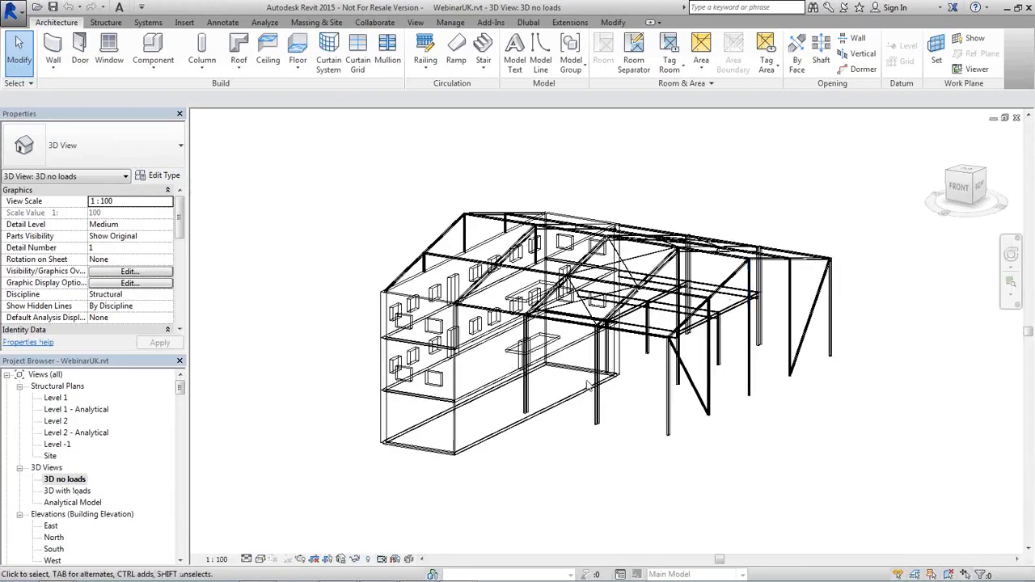
scroll(561, 385, up, 2)
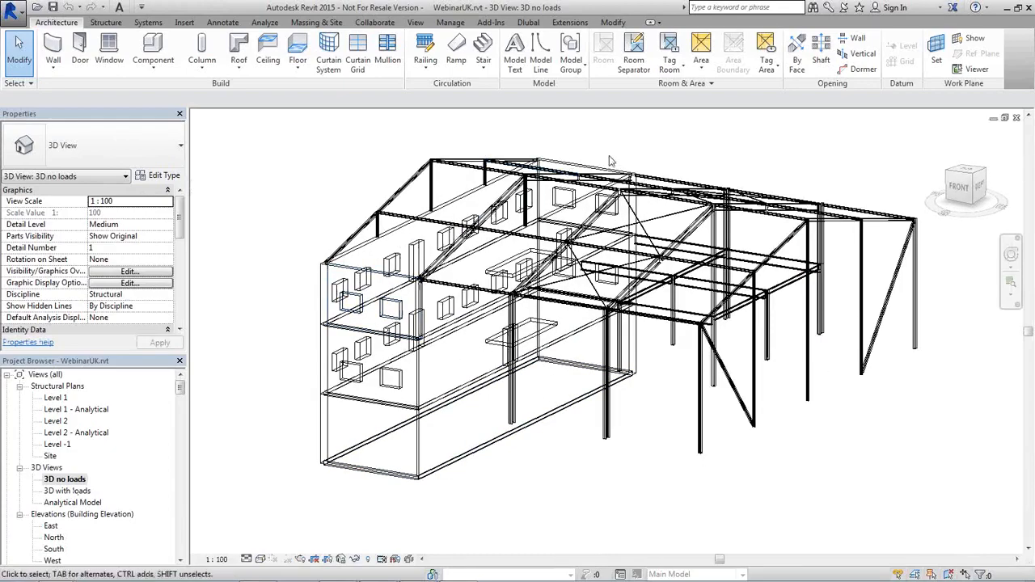
scroll(467, 283, up, 2)
scroll(468, 282, up, 2)
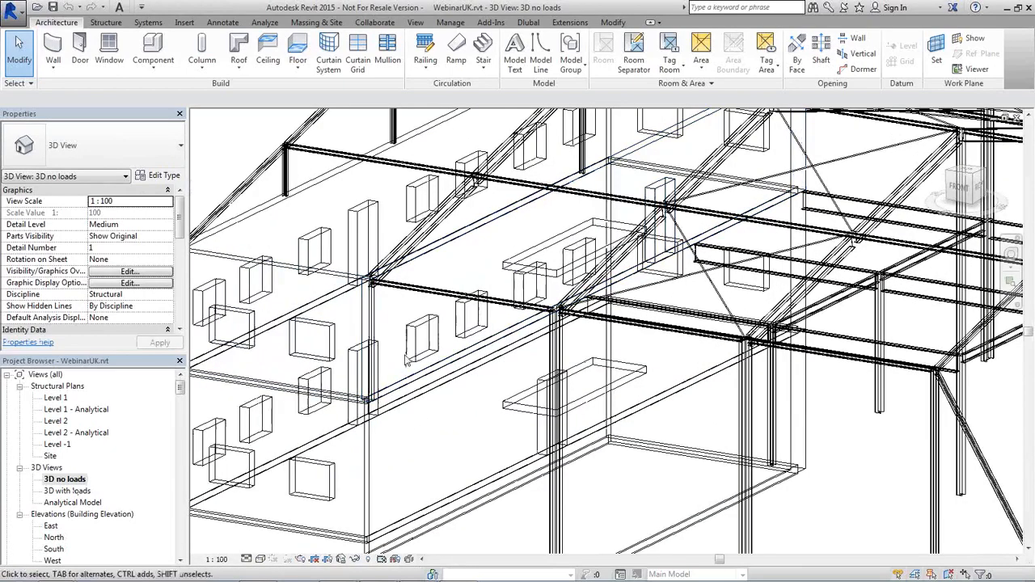
shift+middle_drag(472, 325, 483, 364)
scroll(483, 364, down, 4)
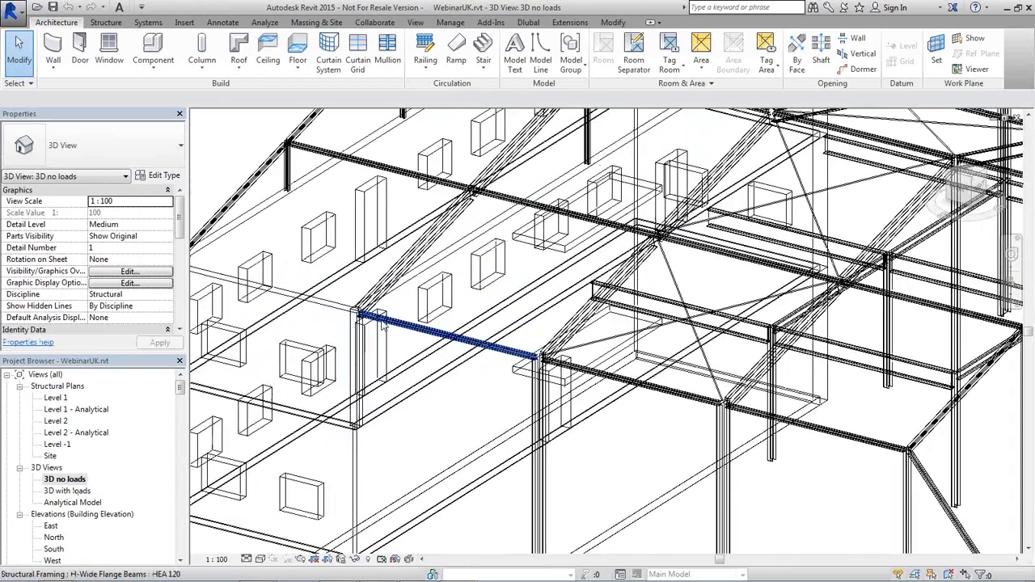
scroll(389, 384, up, 3)
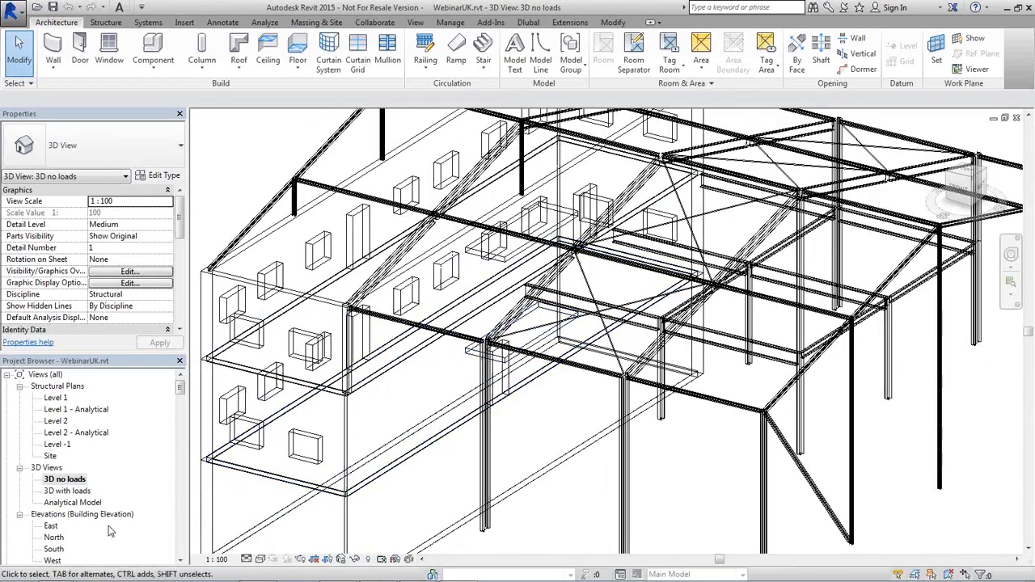
double_click(69, 492)
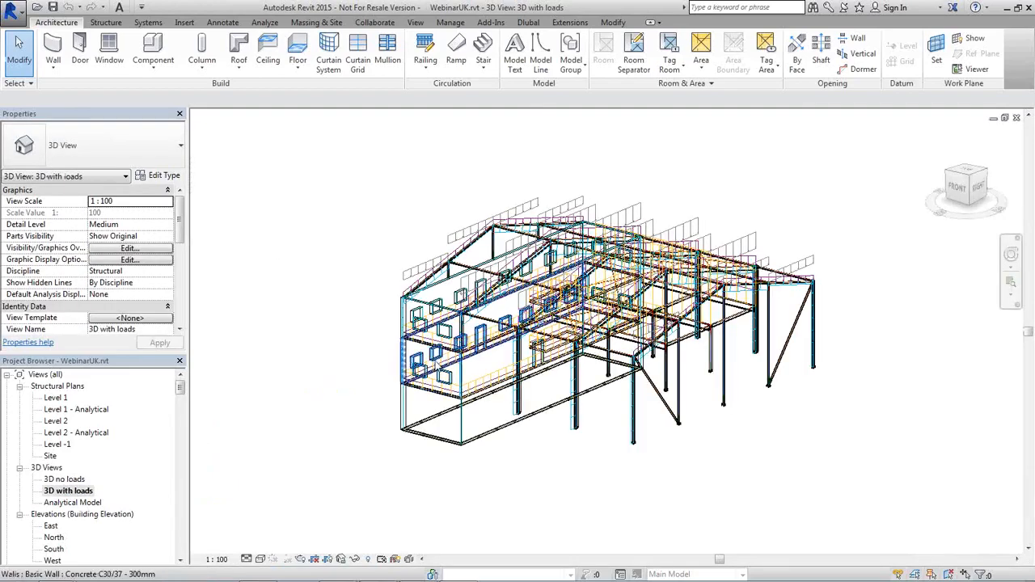
scroll(499, 364, up, 6)
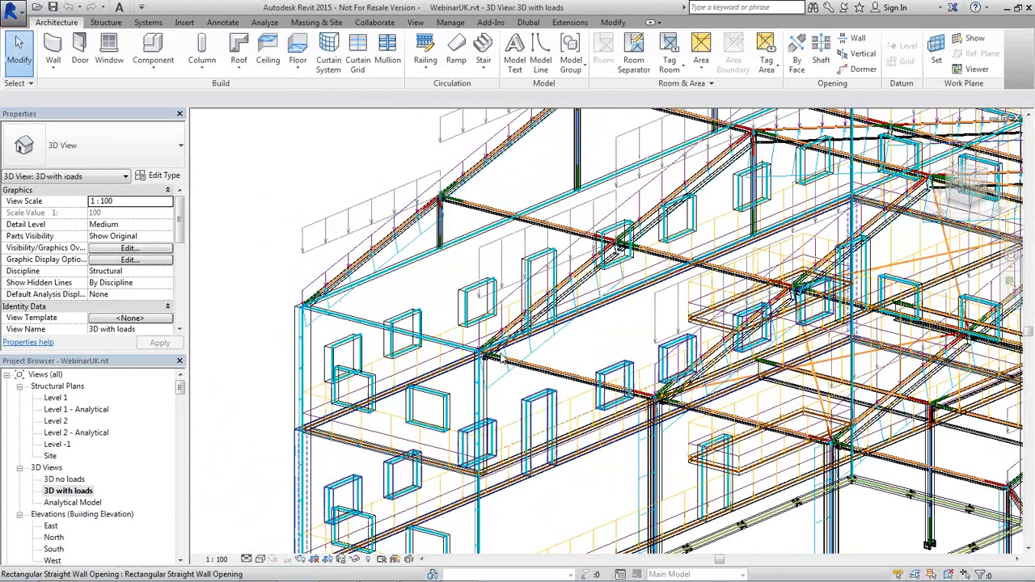
scroll(480, 353, up, 5)
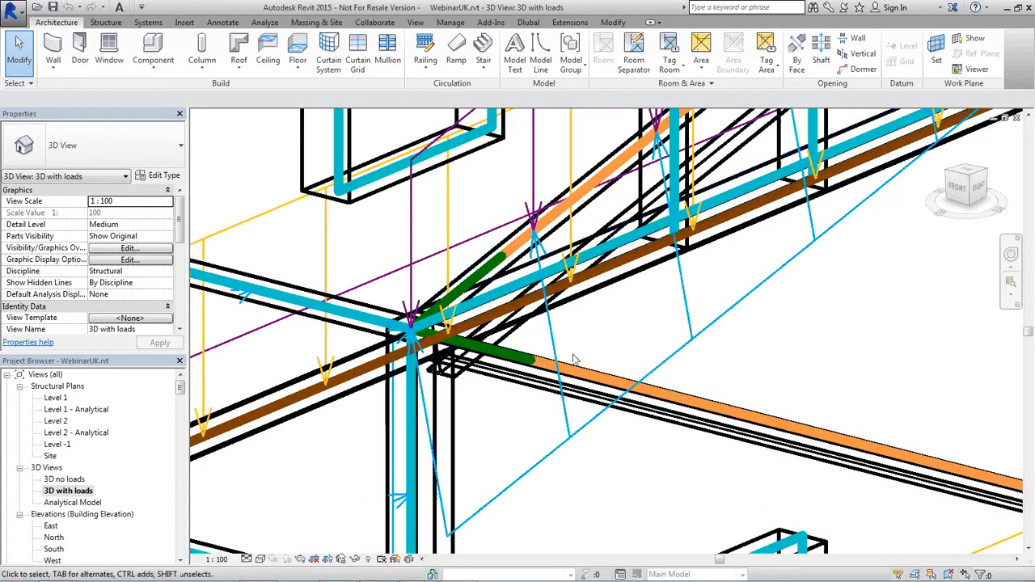
middle_drag(614, 385, 411, 257)
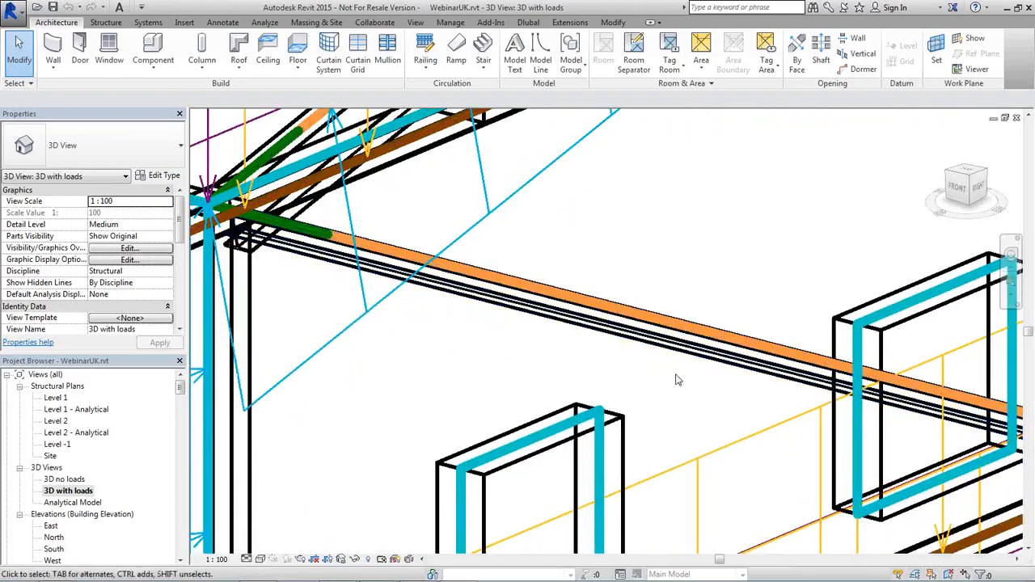
middle_drag(675, 375, 546, 256)
scroll(573, 345, up, 2)
scroll(595, 264, down, 2)
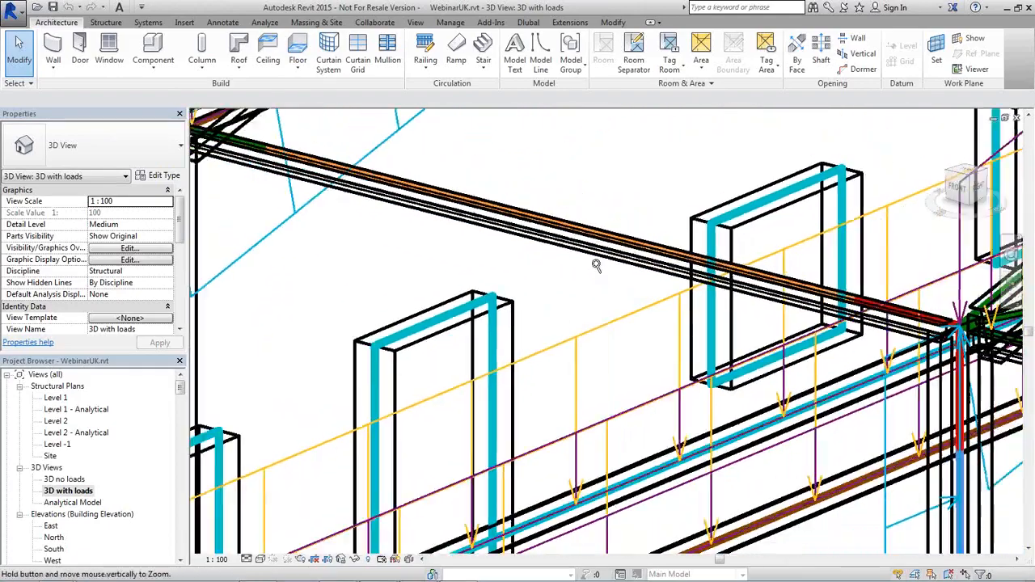
shift+middle_drag(652, 330, 607, 388)
middle_drag(683, 463, 609, 436)
scroll(656, 419, up, 1)
scroll(669, 347, up, 1)
scroll(611, 434, up, 1)
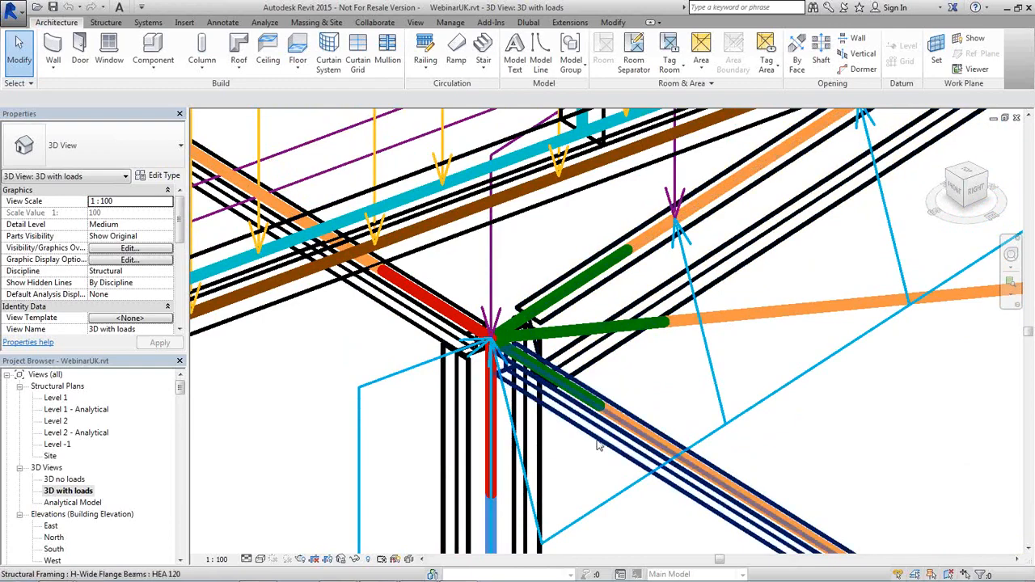
middle_drag(598, 445, 522, 374)
scroll(518, 368, down, 2)
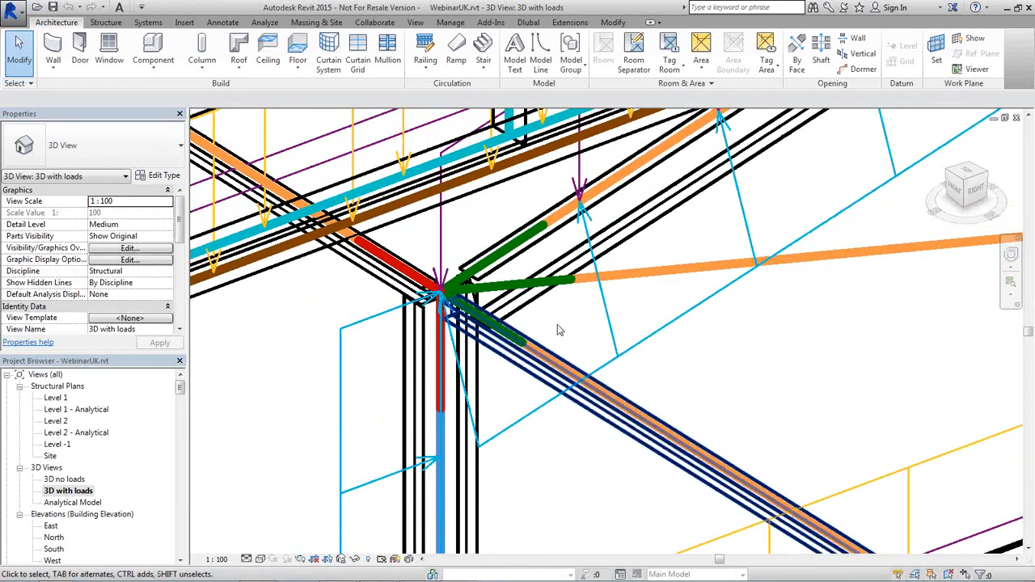
Select the RD 30 round bar and review its Analytical Beam properties and releases
click(584, 283)
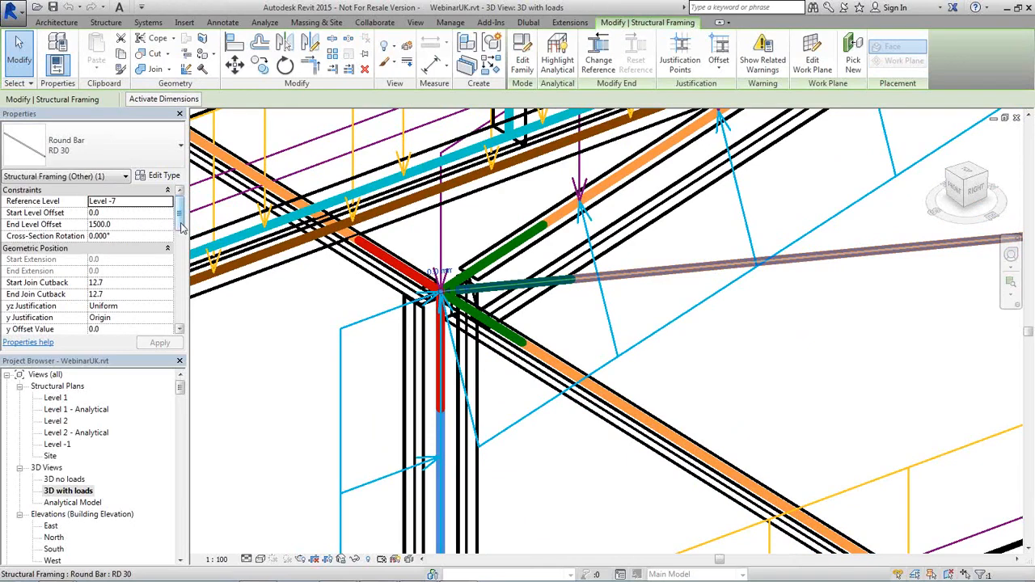
click(80, 176)
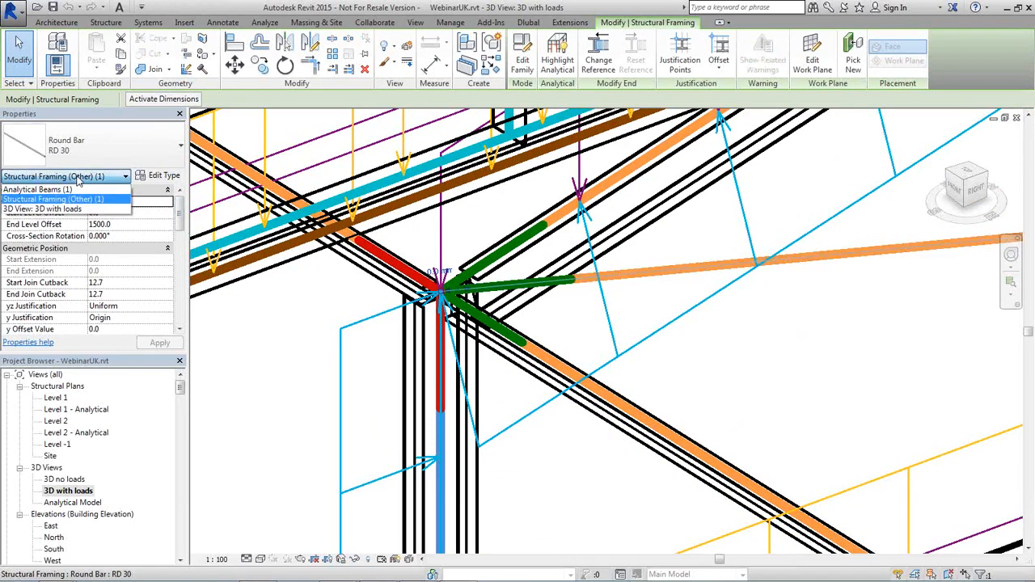
click(37, 189)
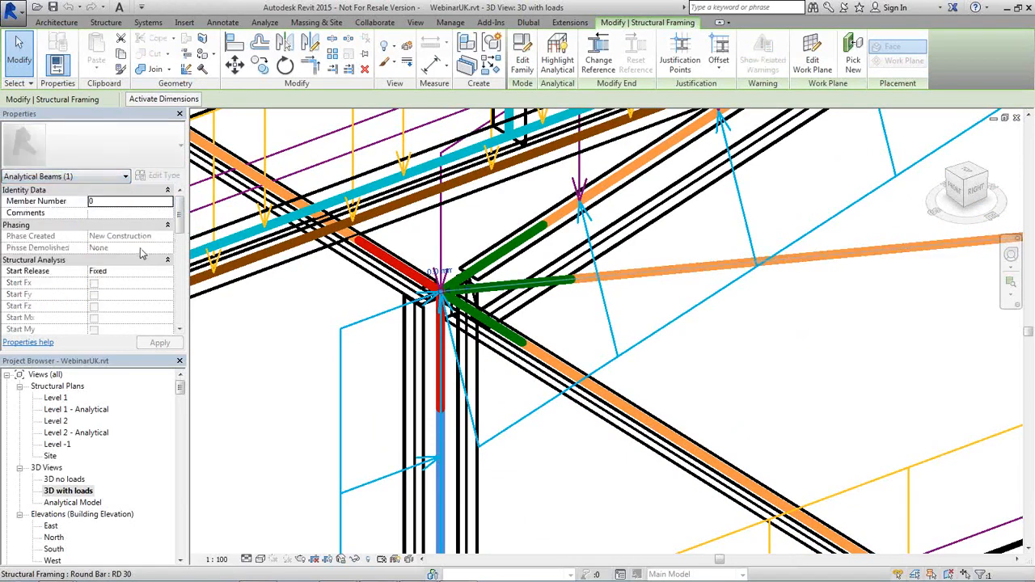
scroll(172, 242, down, 5)
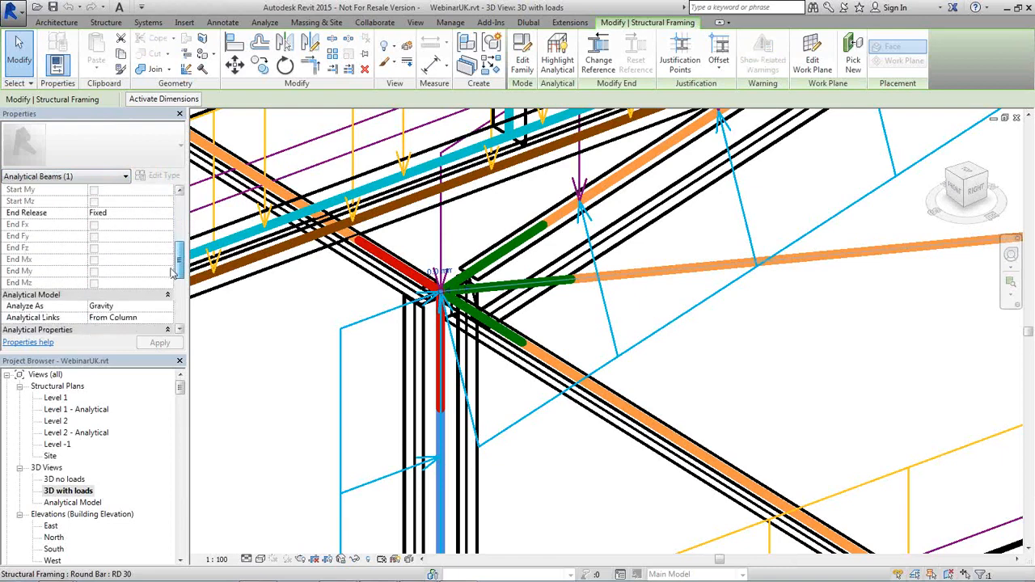
scroll(172, 270, up, 4)
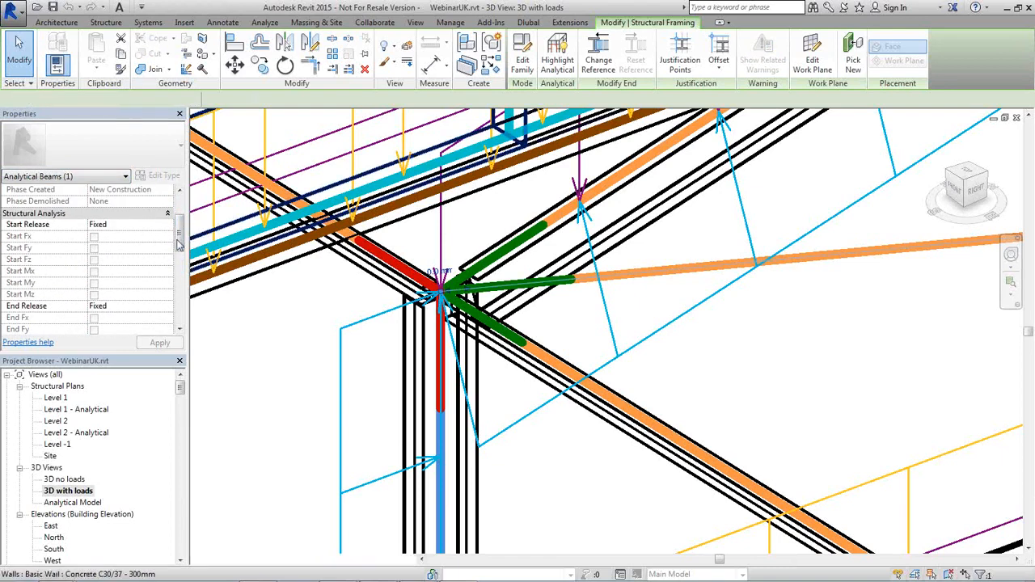
scroll(174, 274, down, 3)
scroll(174, 275, down, 5)
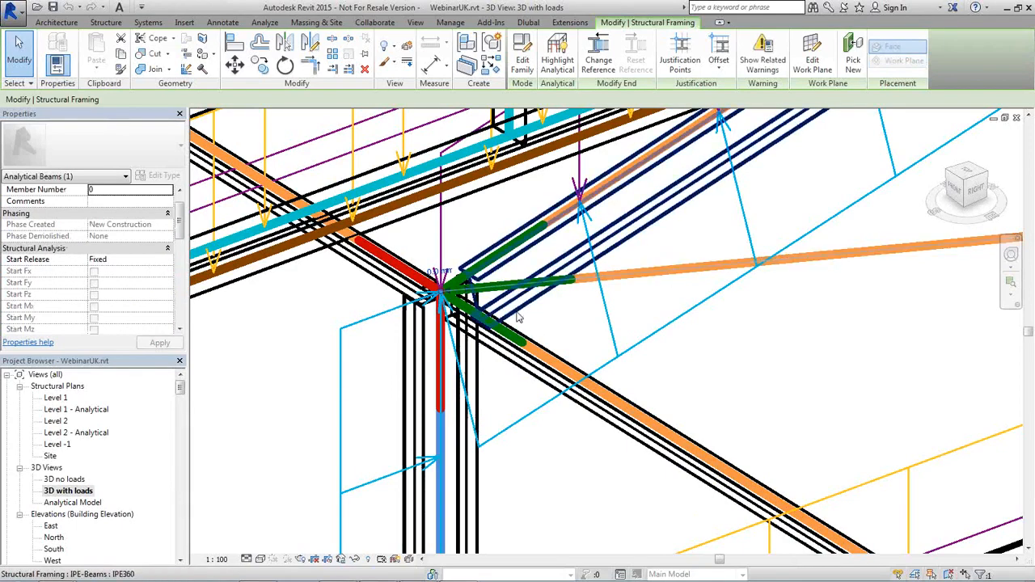
Zoom out and pan the view toward the column bases
middle_drag(520, 385, 444, 277)
scroll(454, 295, down, 4)
middle_drag(592, 412, 408, 251)
scroll(559, 356, down, 5)
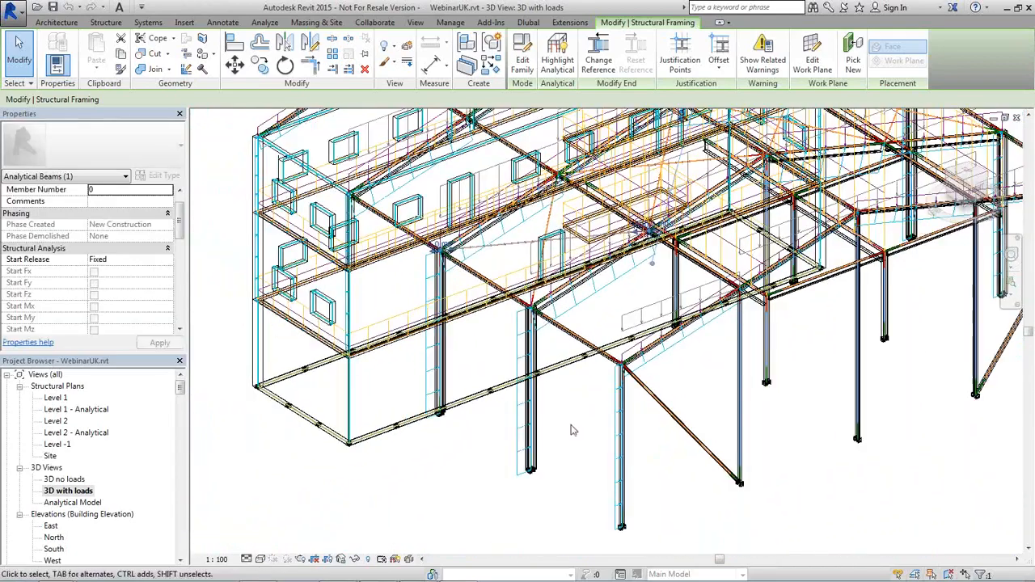
middle_drag(558, 351, 512, 276)
scroll(550, 369, up, 5)
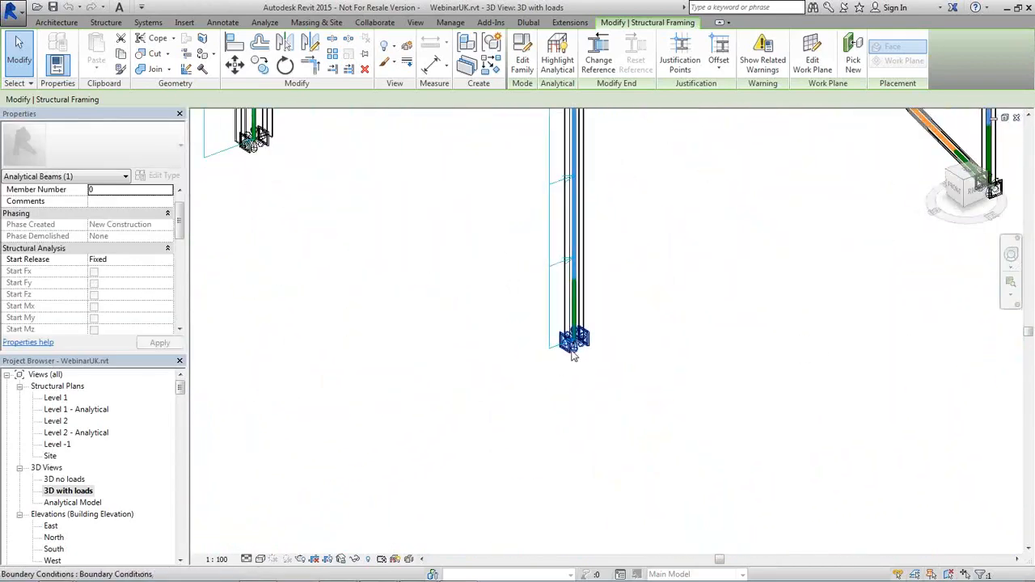
click(573, 357)
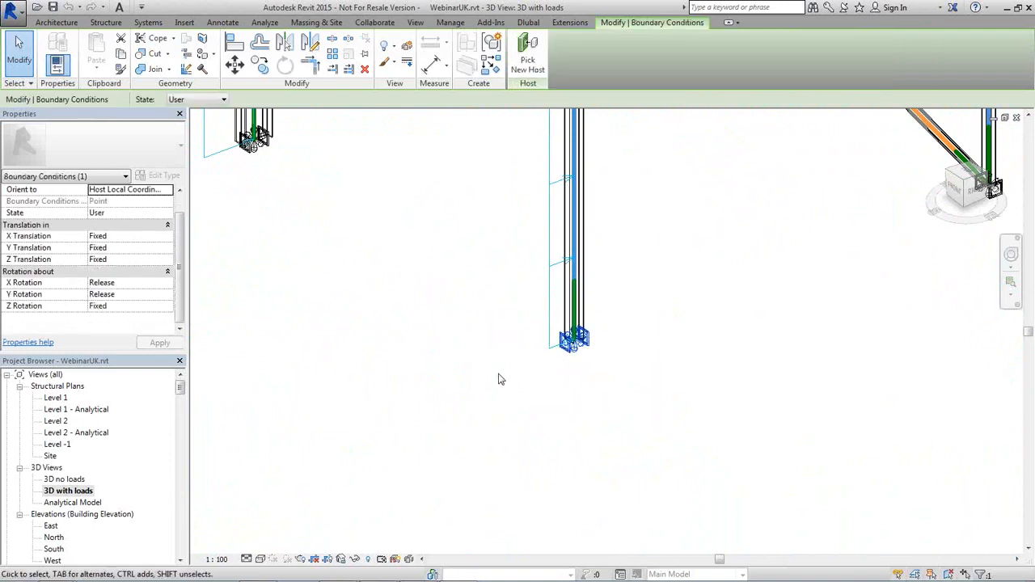
click(465, 345)
scroll(481, 215, down, 1)
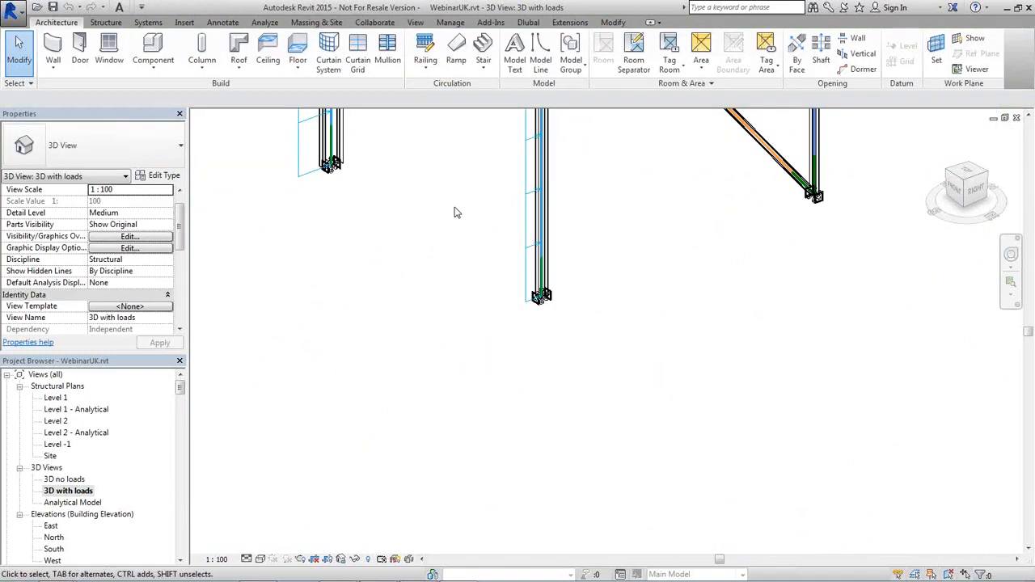
middle_drag(455, 210, 499, 349)
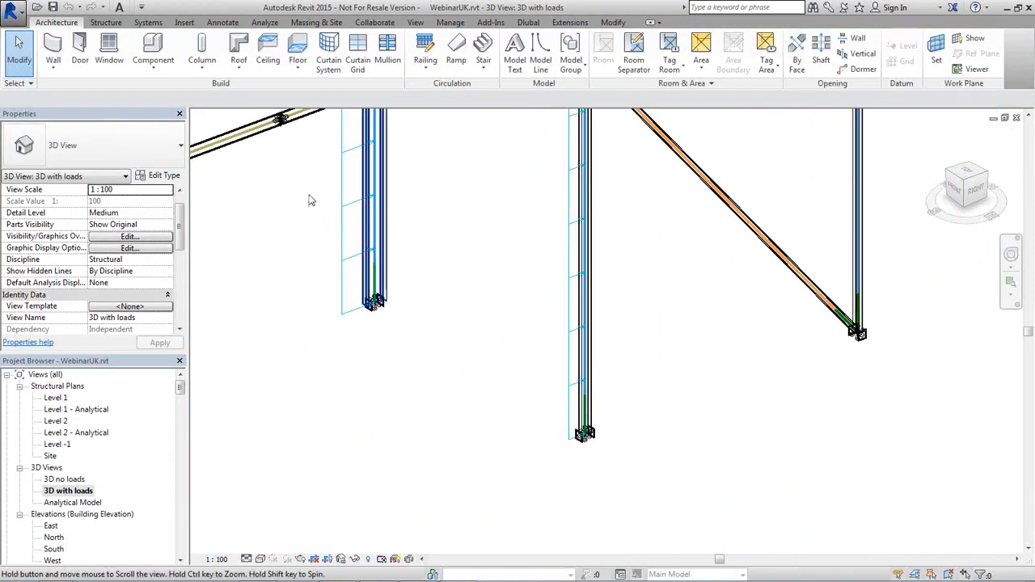
click(265, 22)
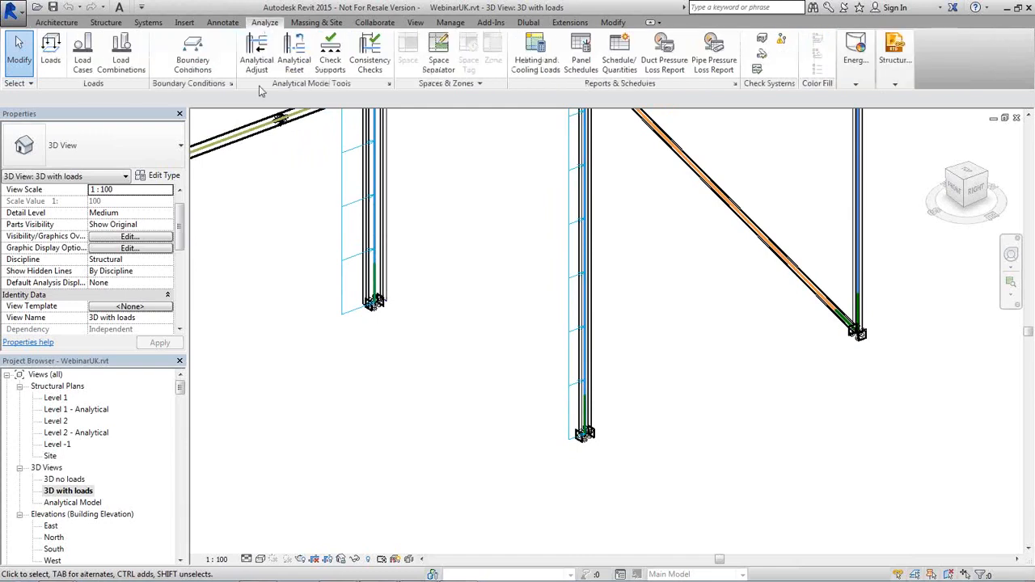
click(91, 69)
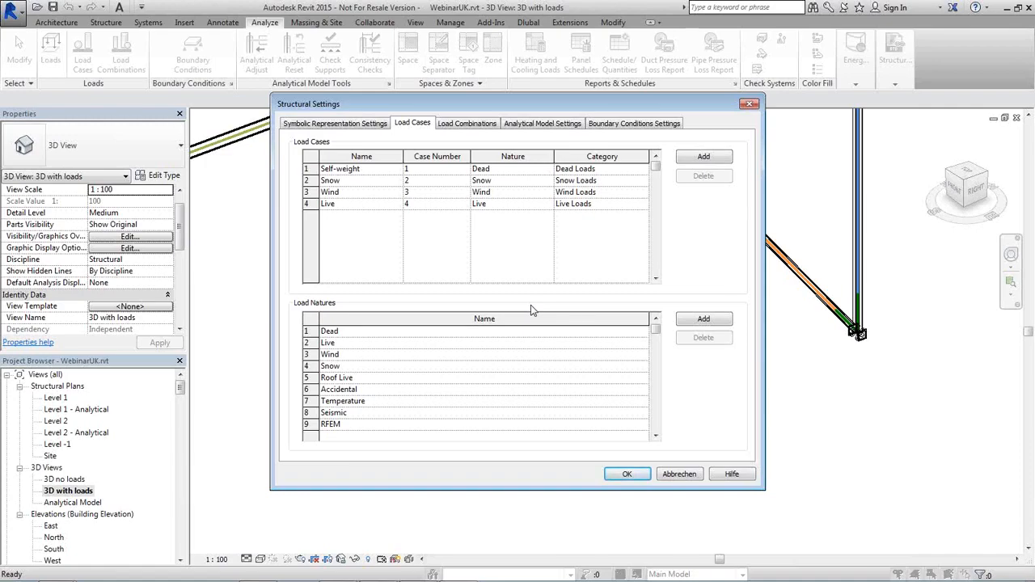
click(683, 476)
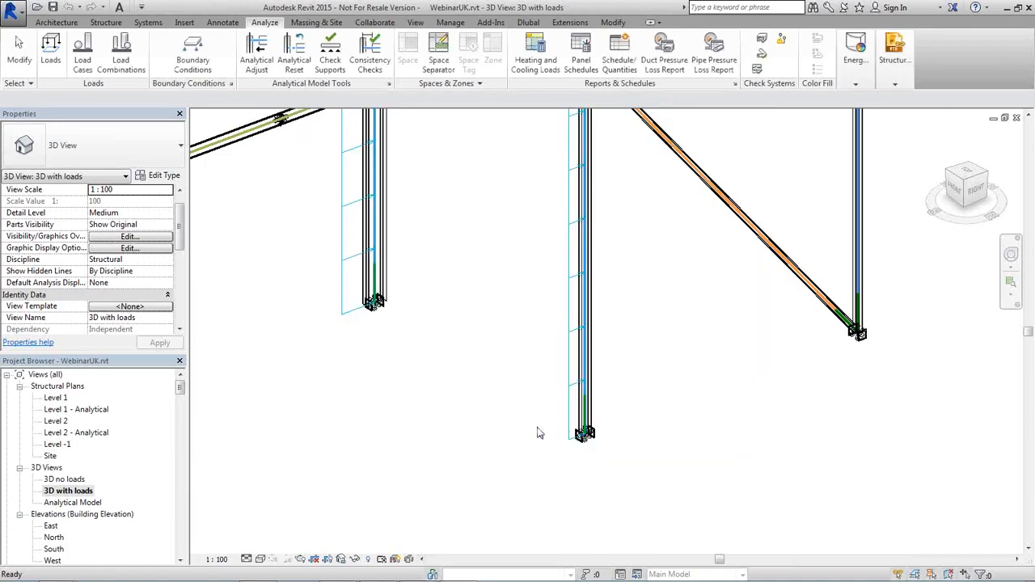
Zoom, orbit and pan the '3D with loads' view to frame the whole loaded steel structure
scroll(537, 433, down, 8)
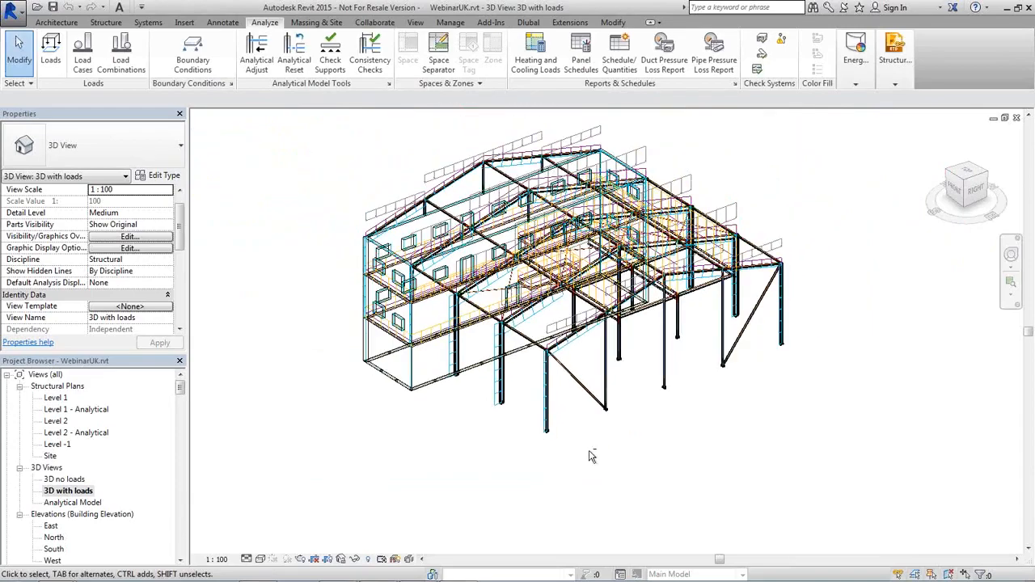
shift+middle_drag(590, 456, 662, 406)
scroll(622, 410, up, 2)
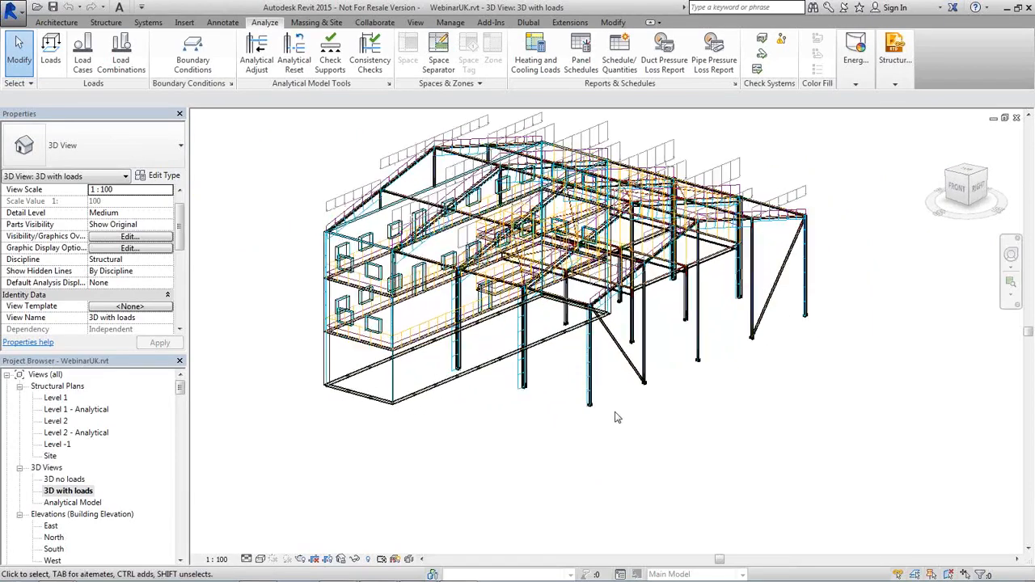
middle_drag(620, 415, 610, 509)
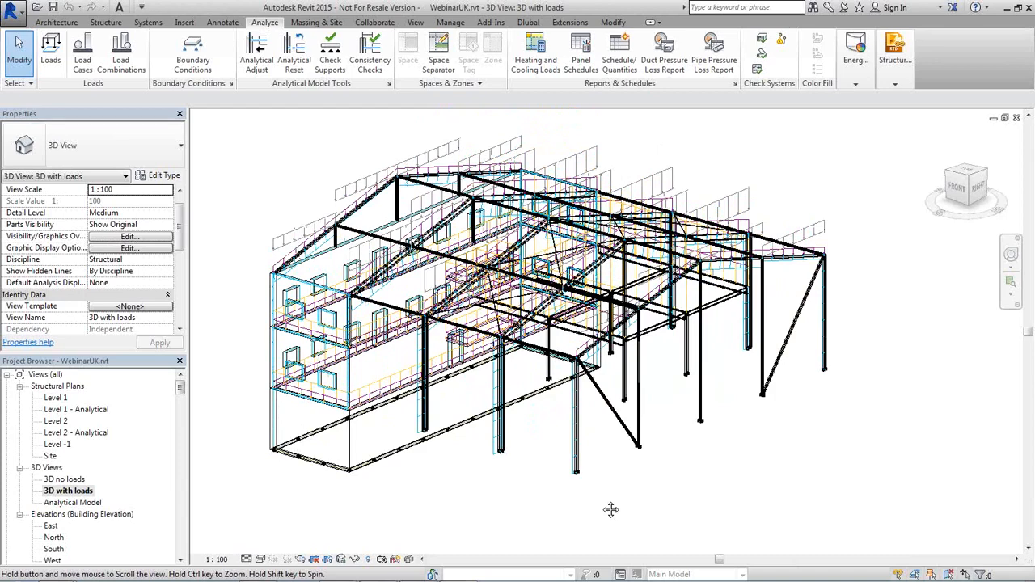
middle_drag(610, 509, 602, 506)
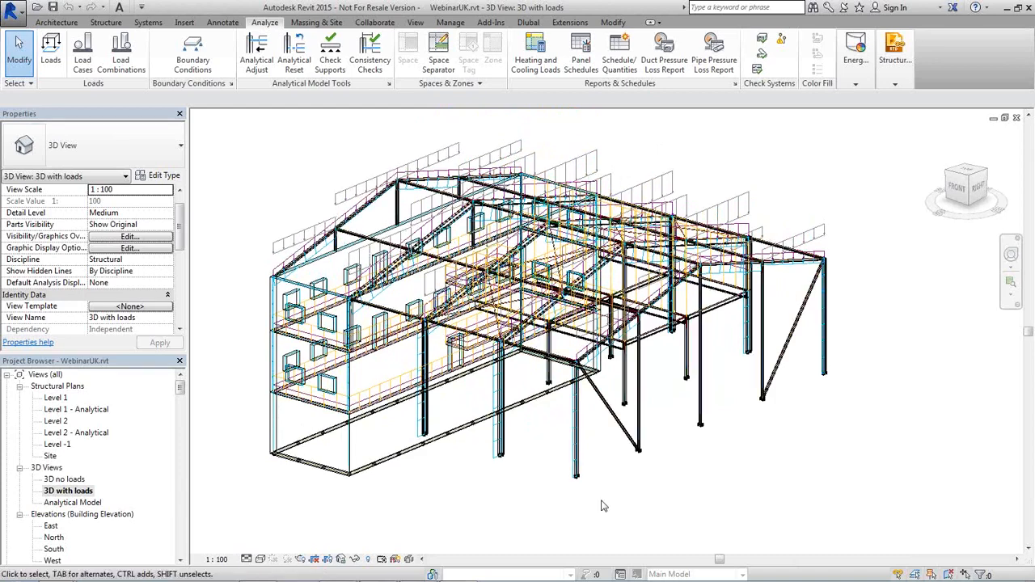
scroll(475, 415, up, 2)
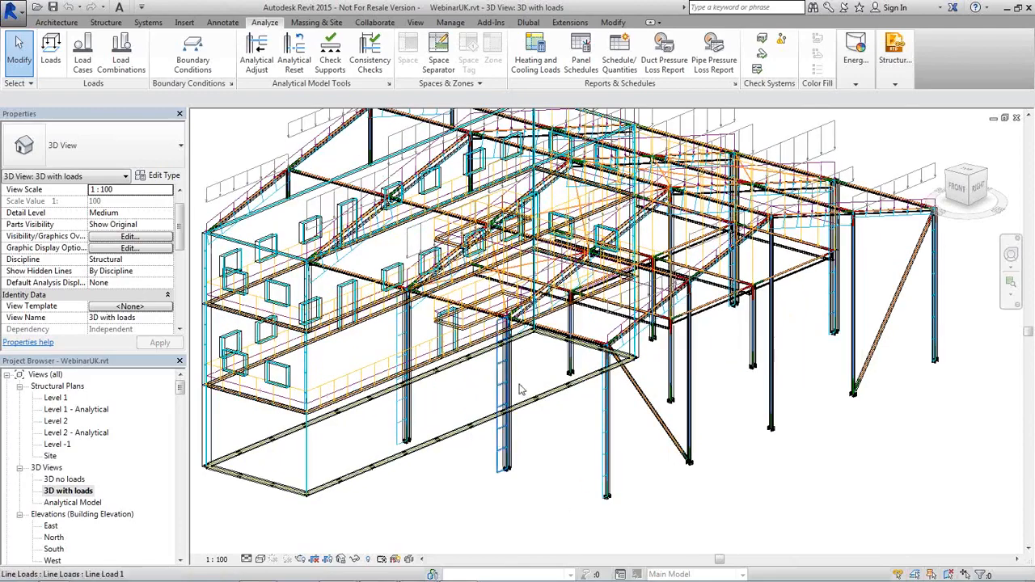
scroll(556, 420, down, 2)
middle_drag(553, 445, 556, 471)
scroll(555, 471, up, 1)
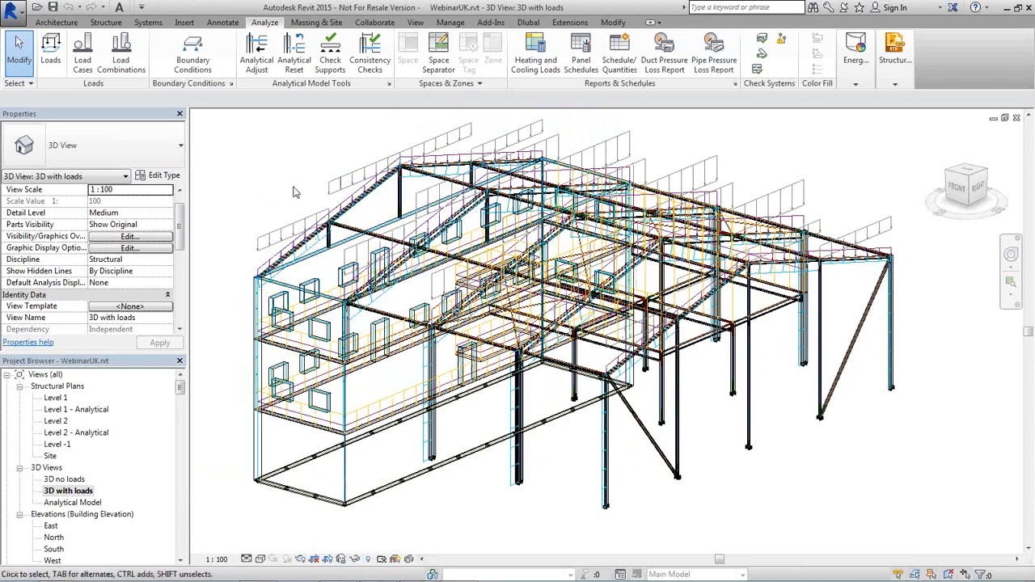
Check the Load Cases structural settings, then switch to the Dlubal link tools
click(82, 65)
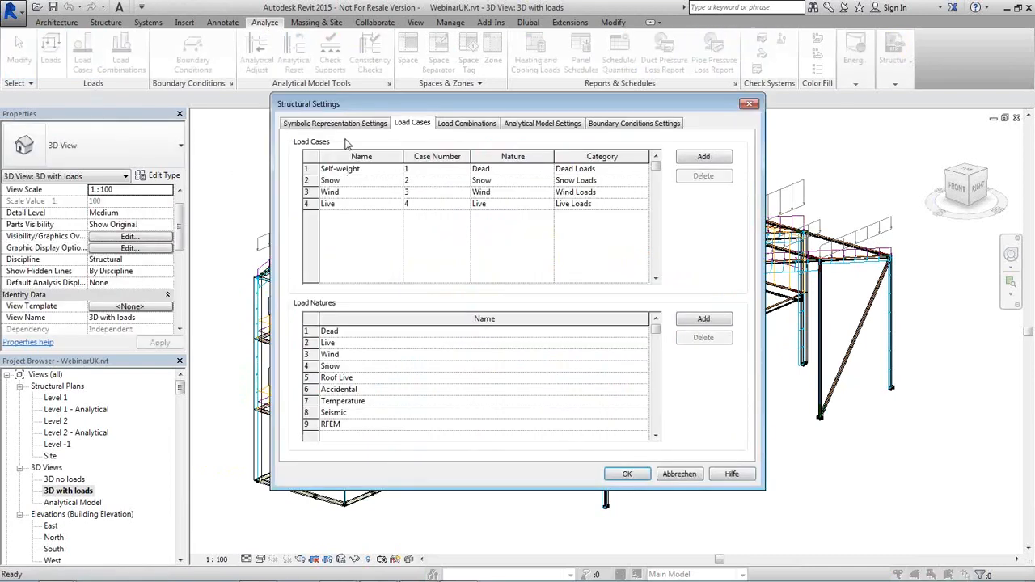
click(697, 476)
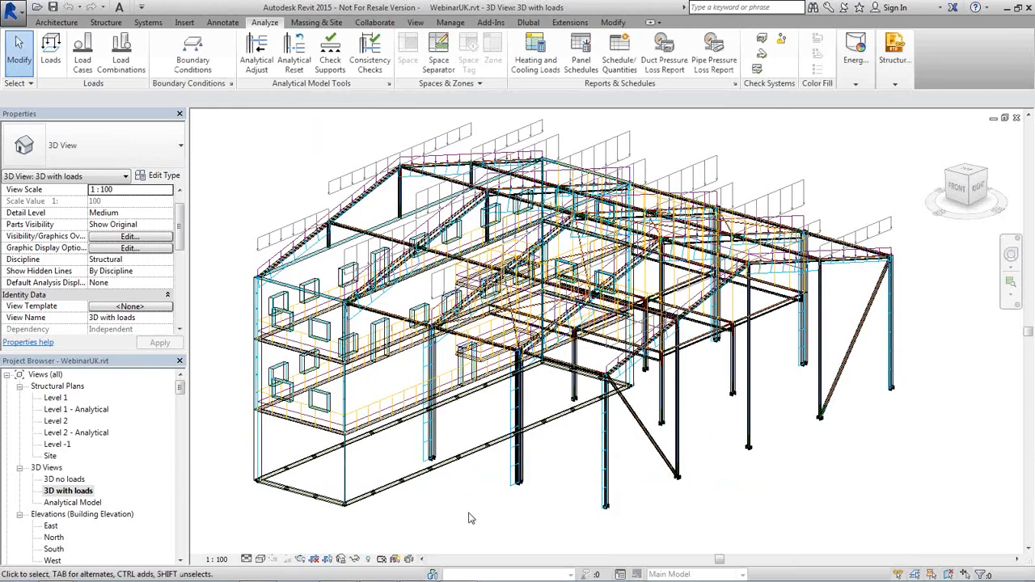
shift+middle_drag(471, 518, 522, 469)
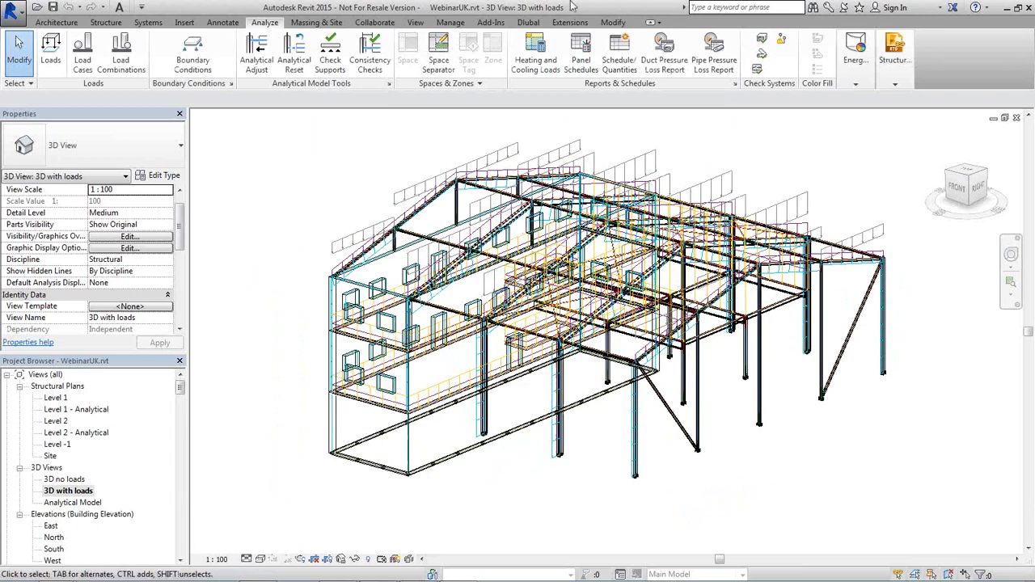
click(529, 22)
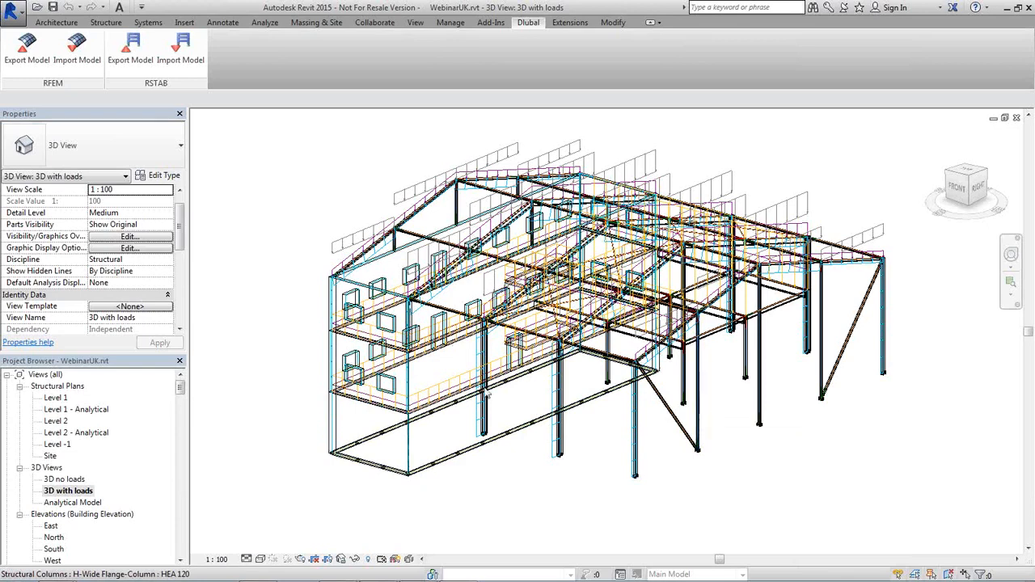
Start RFEM Export Model to bring up the Dlubal Link export dialog
click(21, 58)
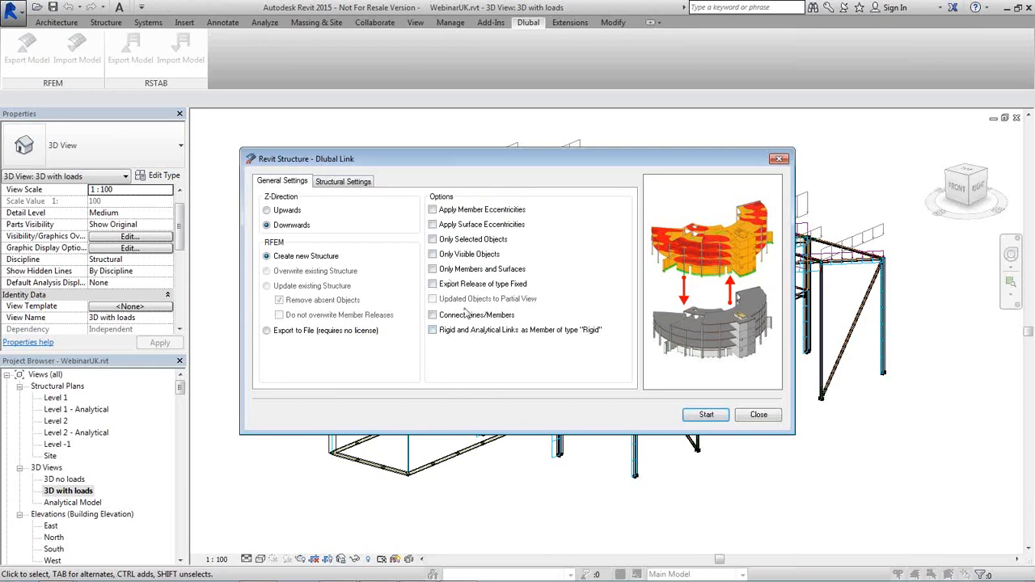
In Structural Settings, tick Apply Loads and keep 'Self-weight' as the self-weight load case
click(338, 180)
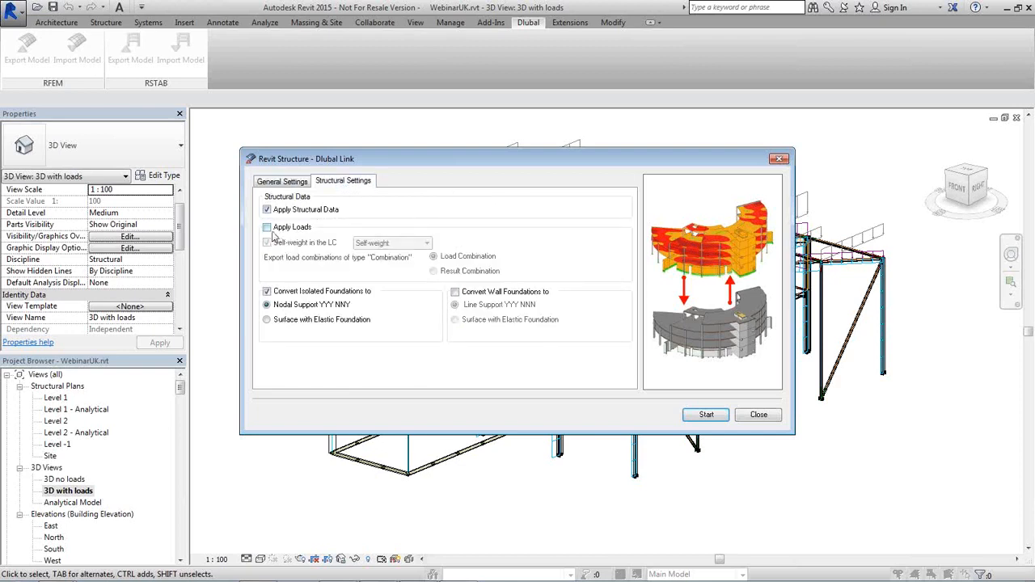
click(267, 227)
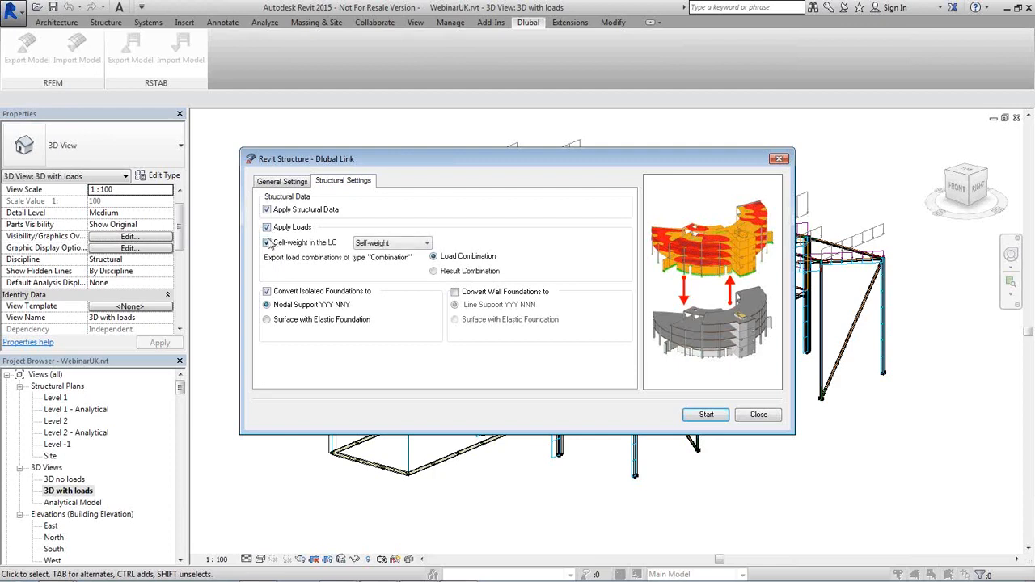
click(416, 243)
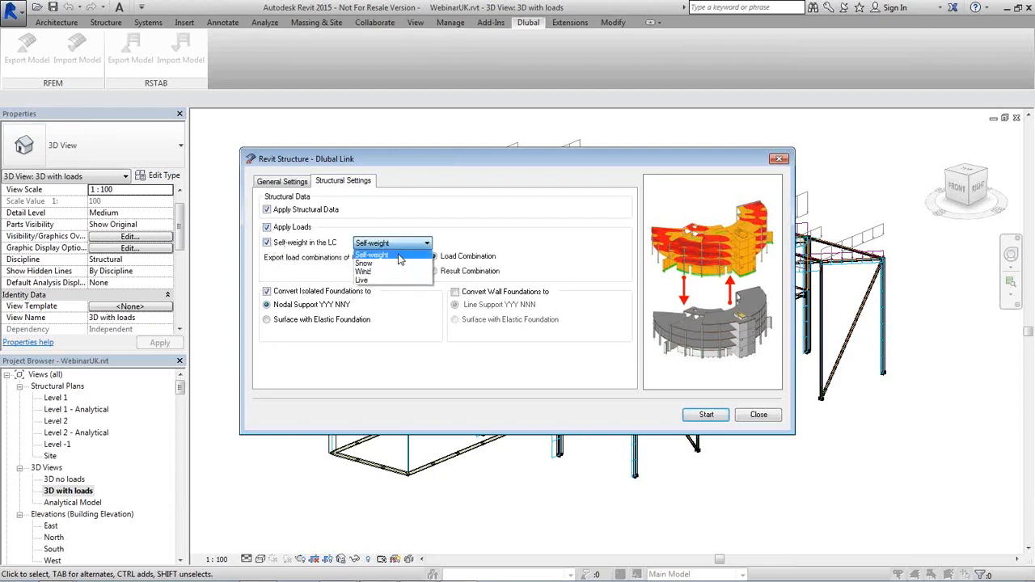
click(399, 256)
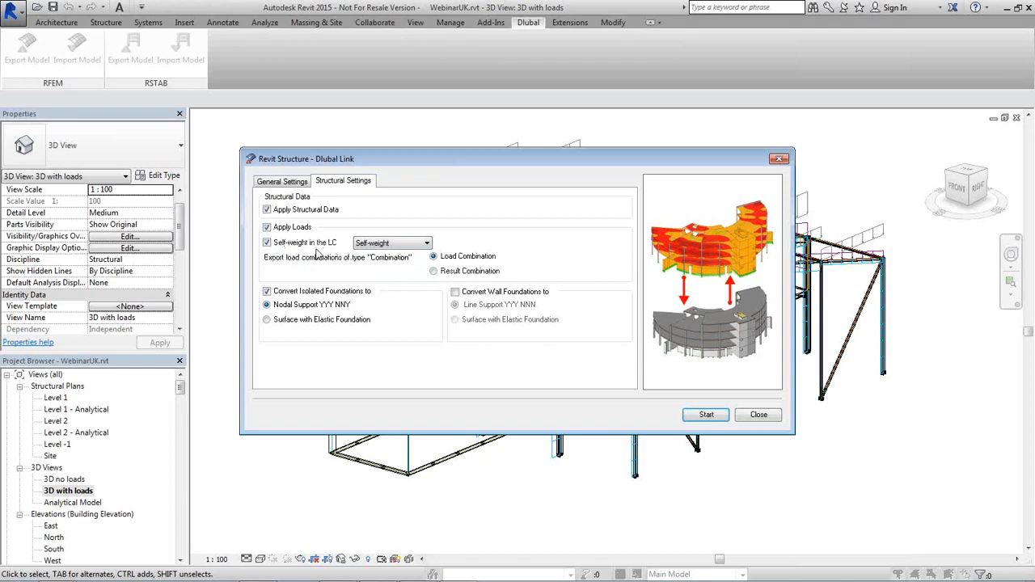
Run the RFEM export and close the 'Export succeeded' report
click(706, 415)
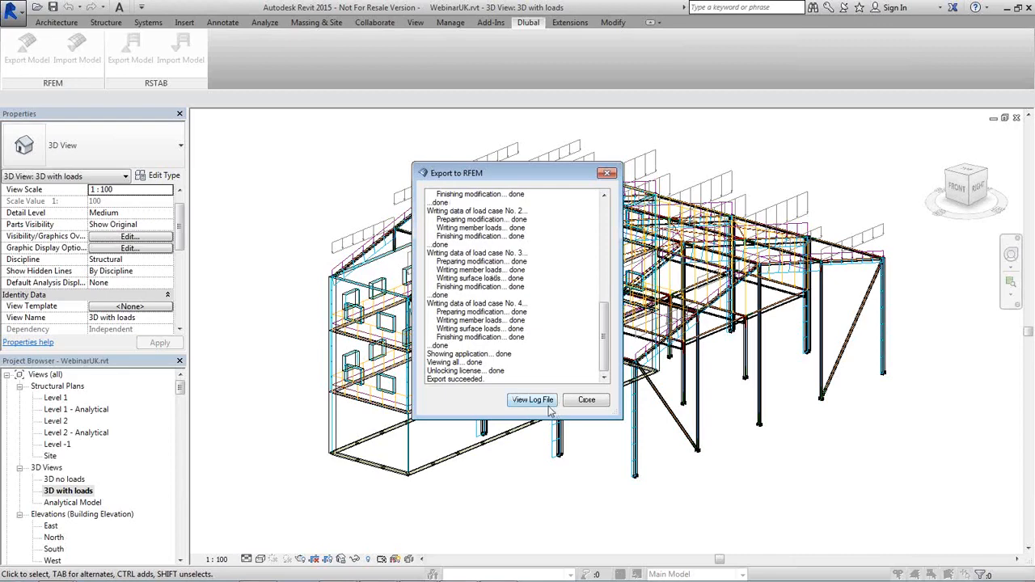
click(594, 402)
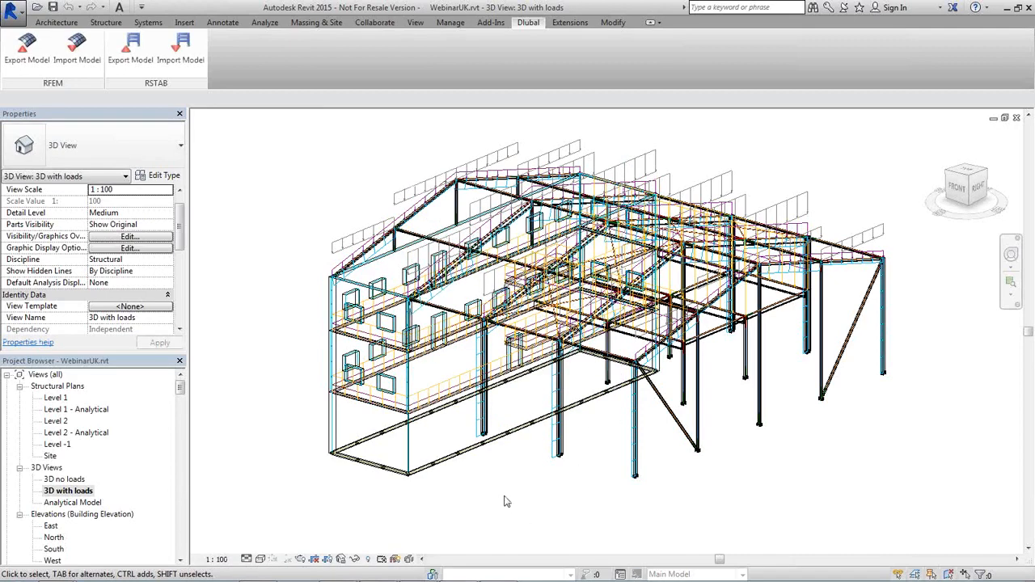
Switch to RFEM, look around the imported WebinarUK model, and show the Materials table
click(499, 571)
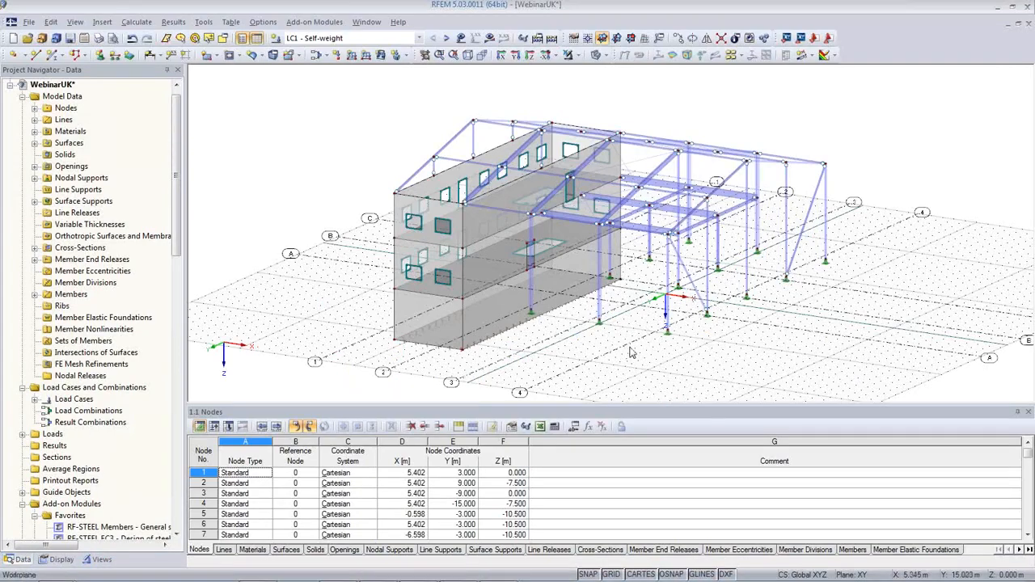
ctrl+middle_drag(649, 347, 627, 363)
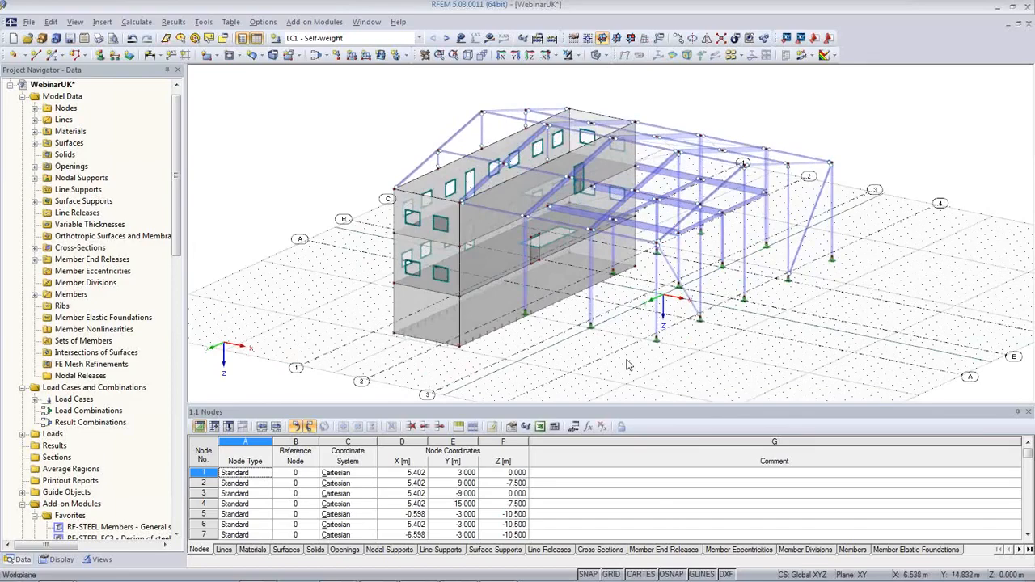
ctrl+middle_drag(597, 360, 717, 355)
scroll(628, 263, up, 3)
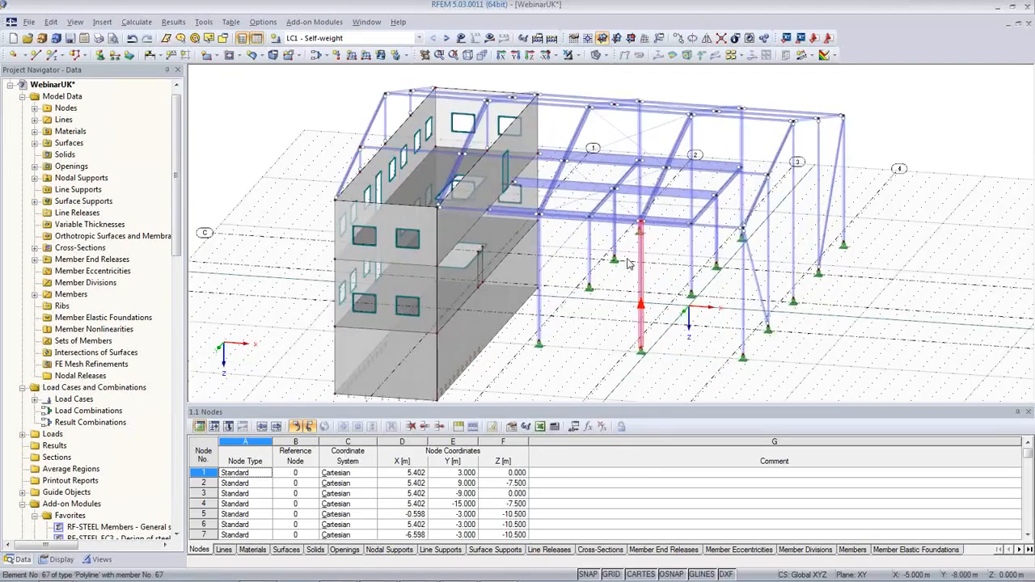
ctrl+middle_drag(649, 244, 602, 234)
scroll(517, 181, up, 4)
middle_drag(532, 188, 663, 245)
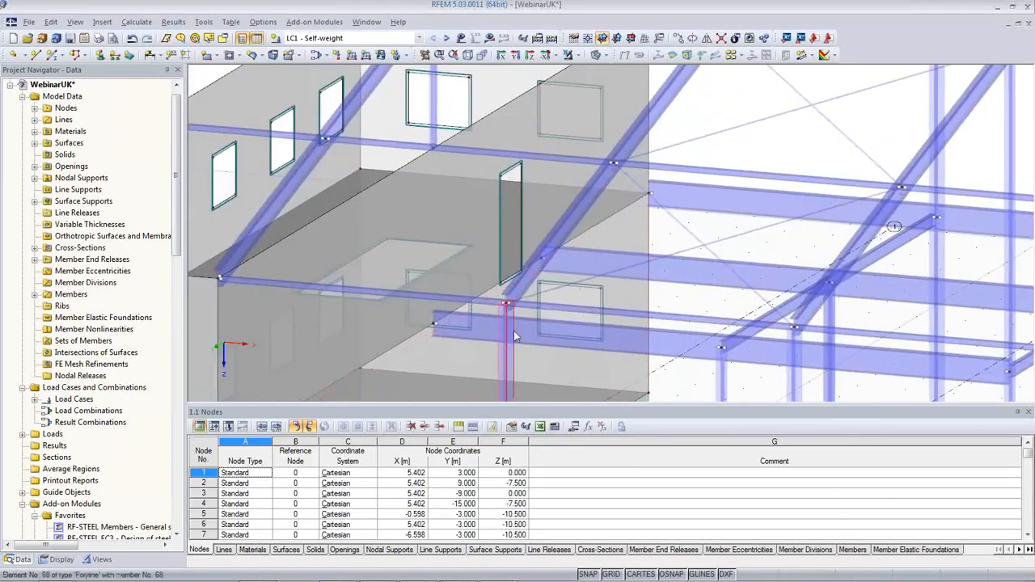
scroll(509, 325, down, 5)
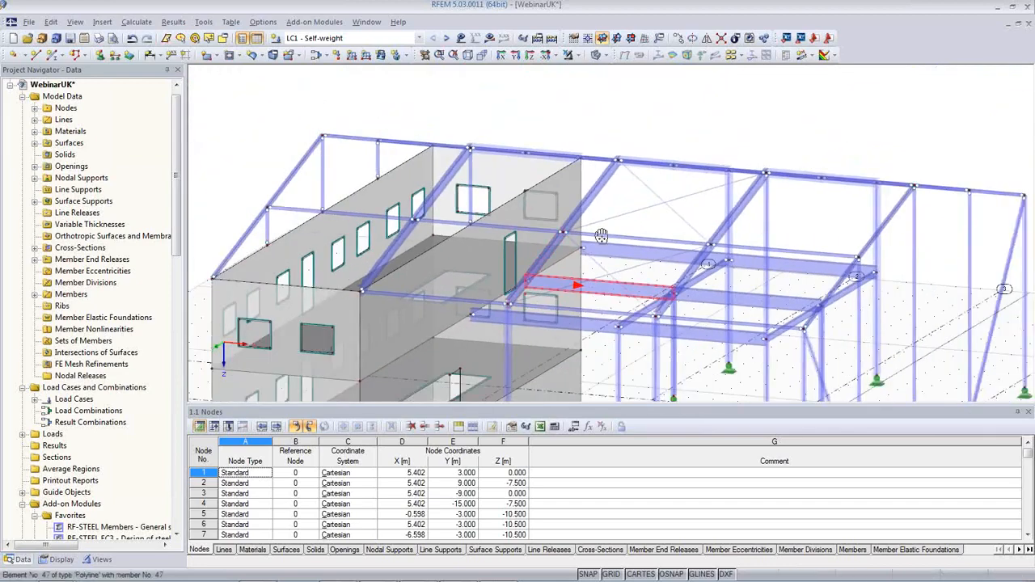
scroll(510, 336, up, 4)
ctrl+middle_drag(510, 338, 459, 348)
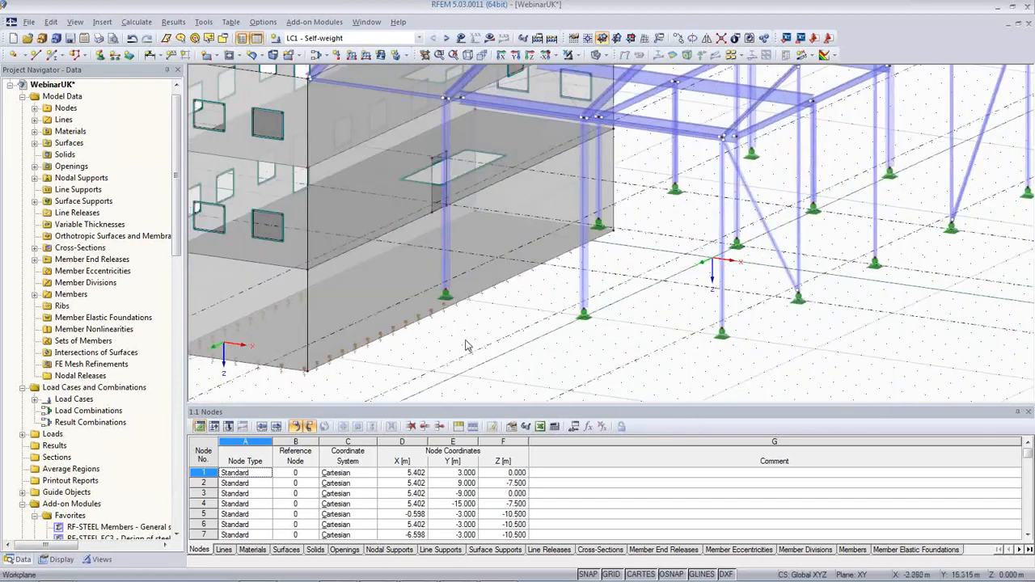
click(255, 549)
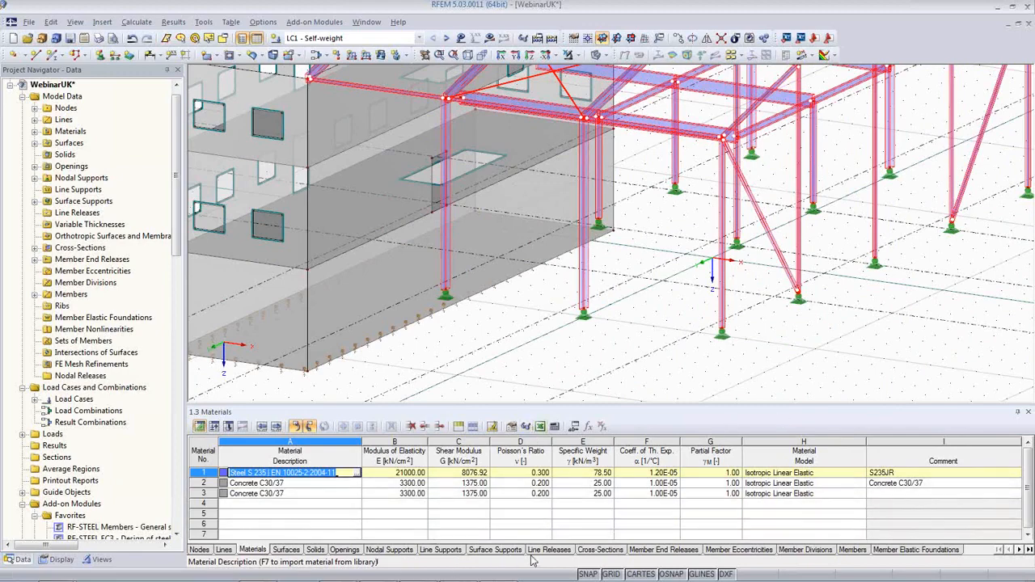
Show the Cross-Sections table and check the comments for HEA 140 and IPE 360
click(600, 550)
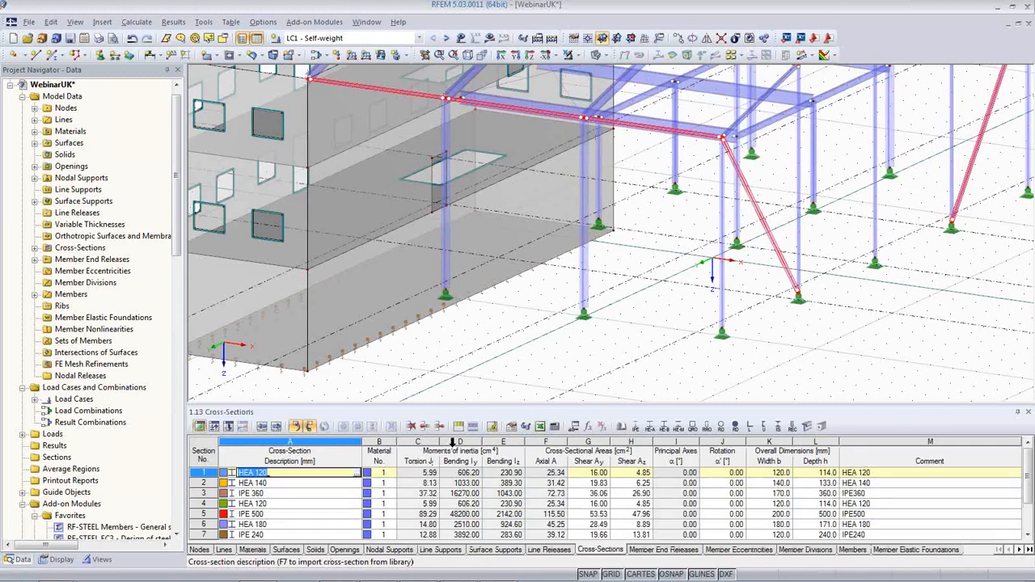
click(886, 482)
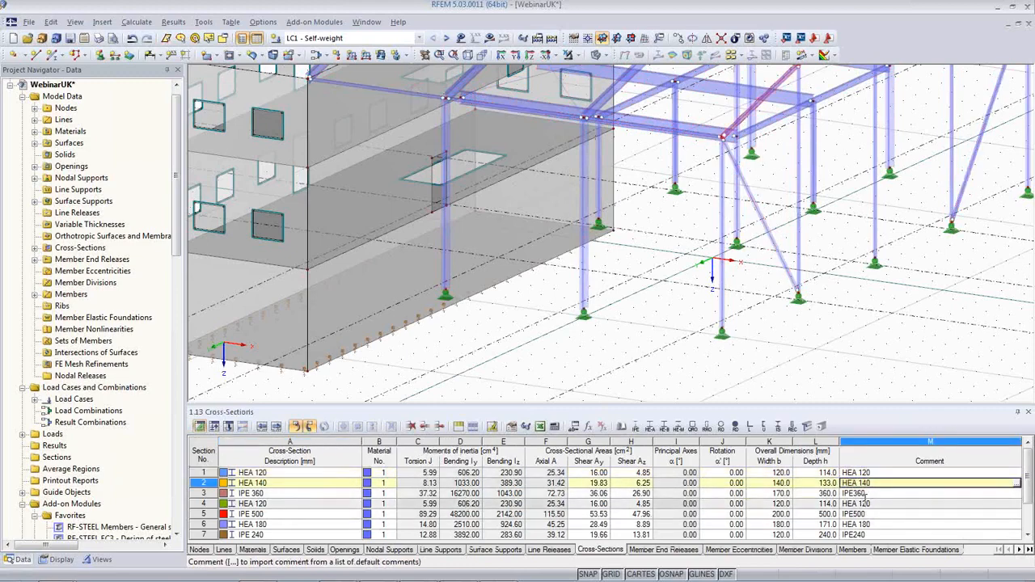
click(865, 495)
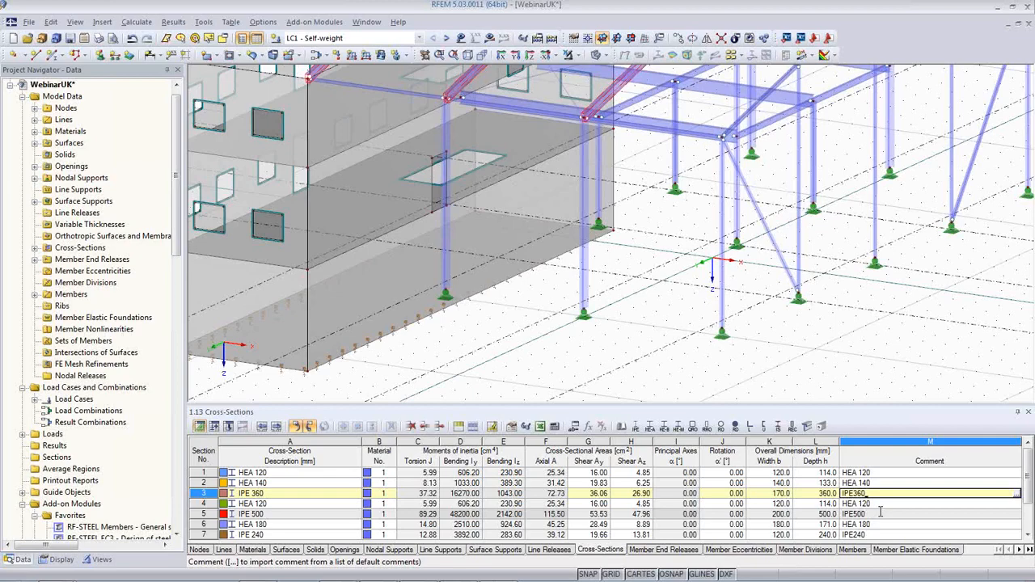
click(29, 22)
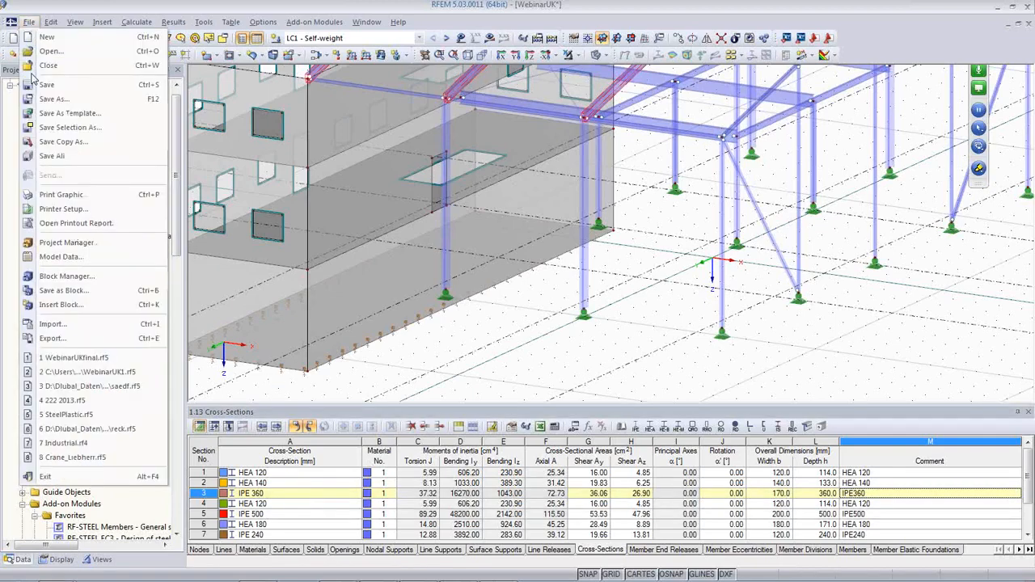
Review the import's material and cross-section conversion tables, then cancel without importing
click(53, 324)
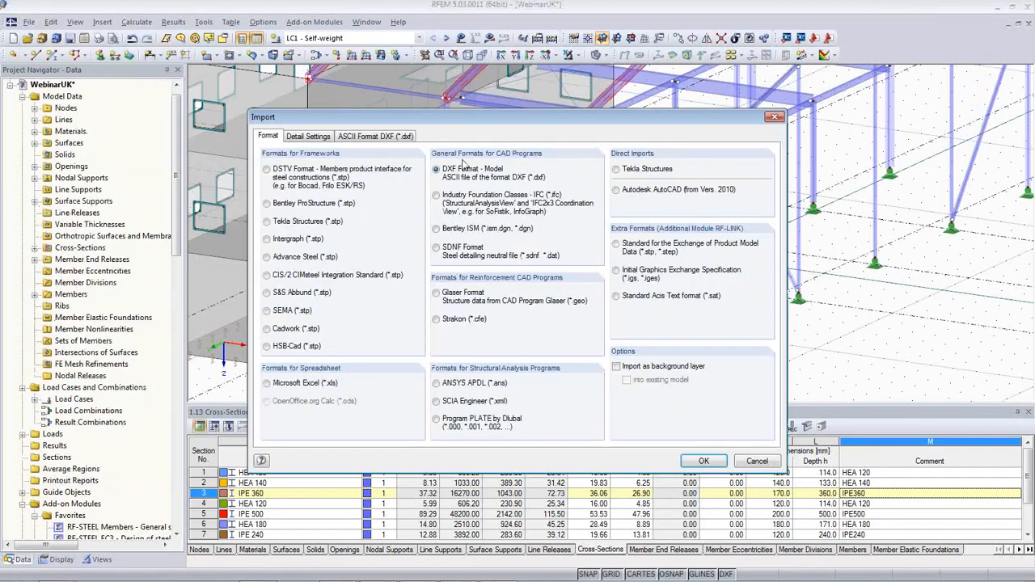
click(388, 138)
click(324, 137)
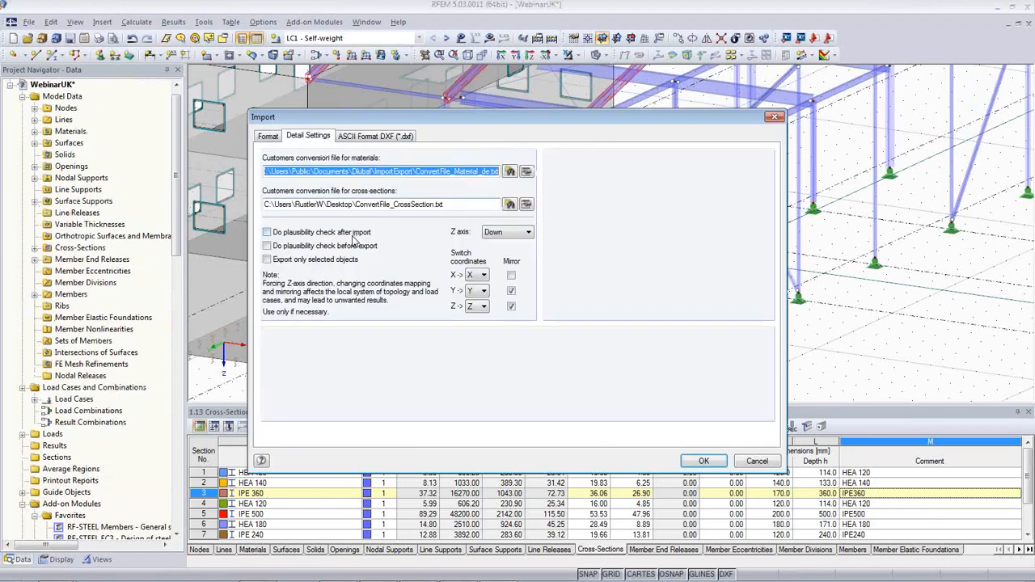
click(526, 174)
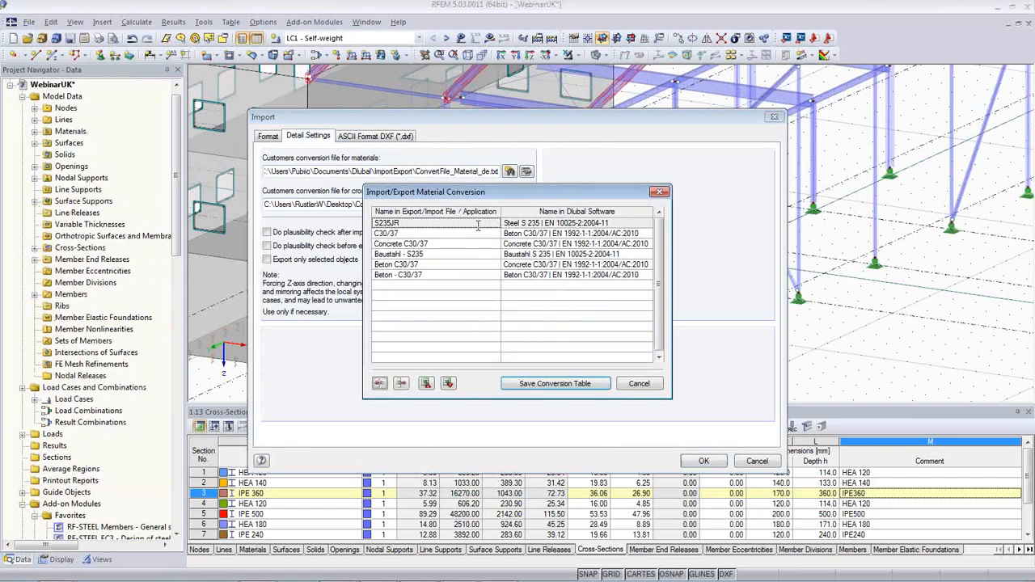
click(634, 385)
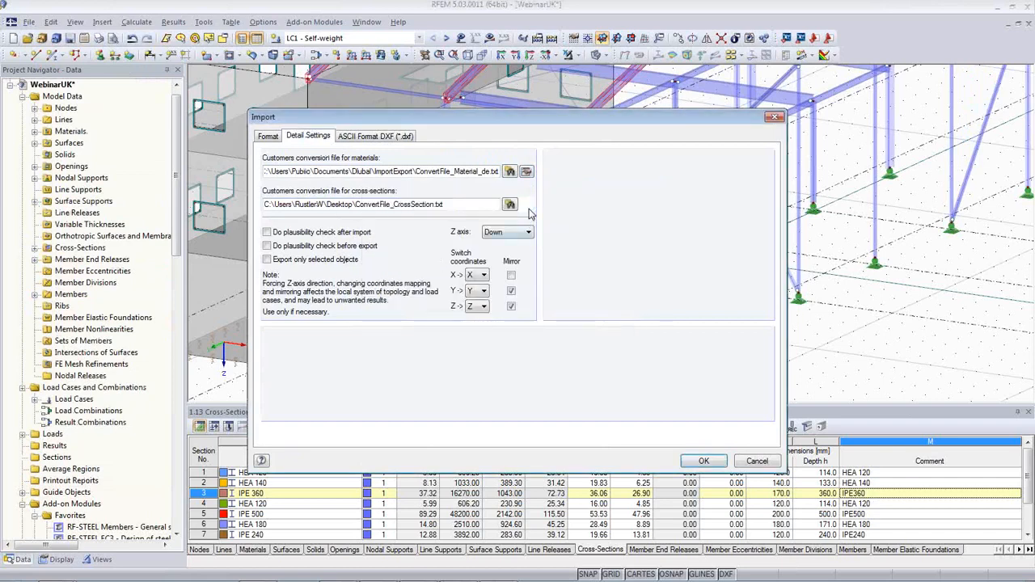
click(526, 204)
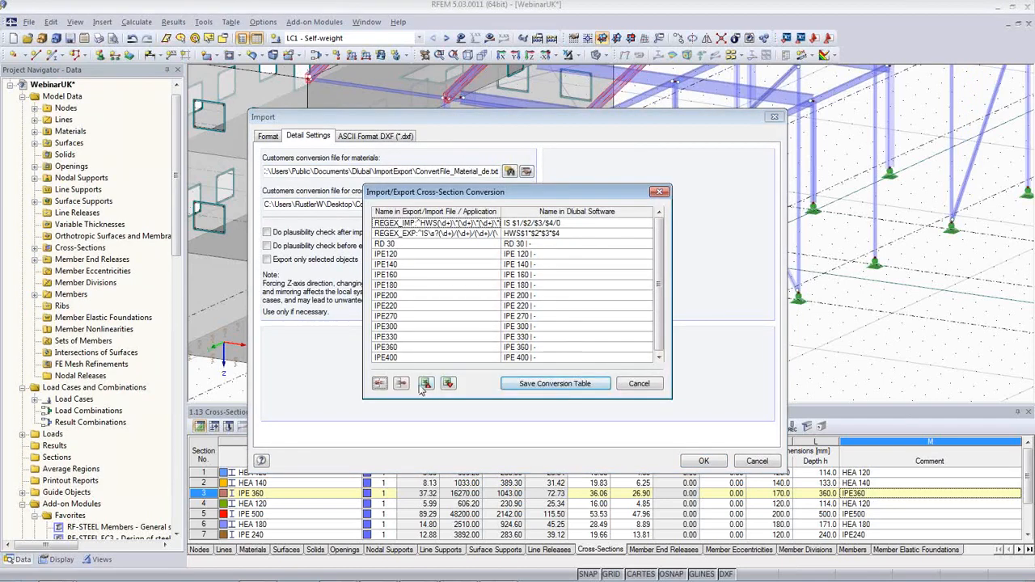
click(638, 384)
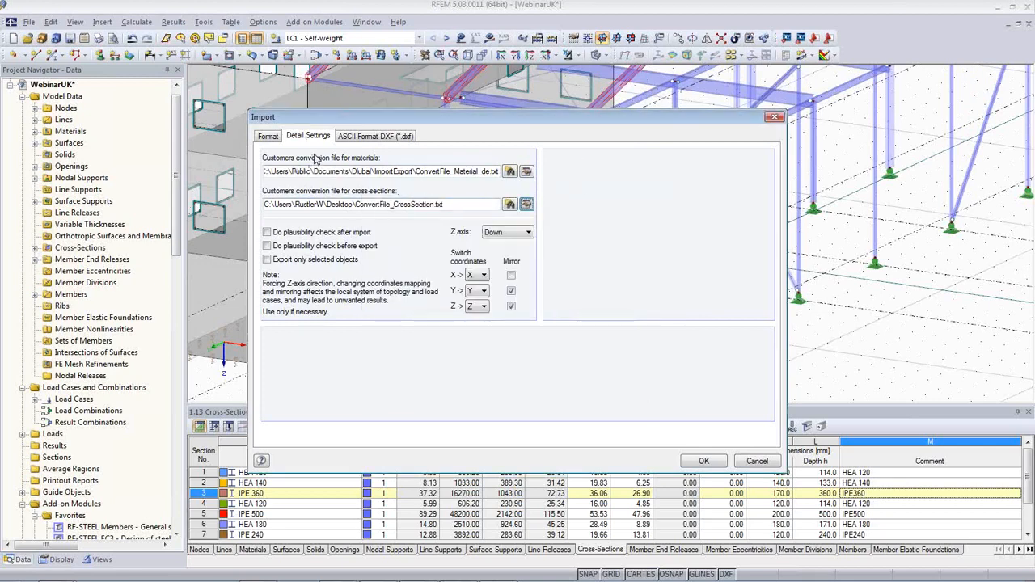
click(755, 461)
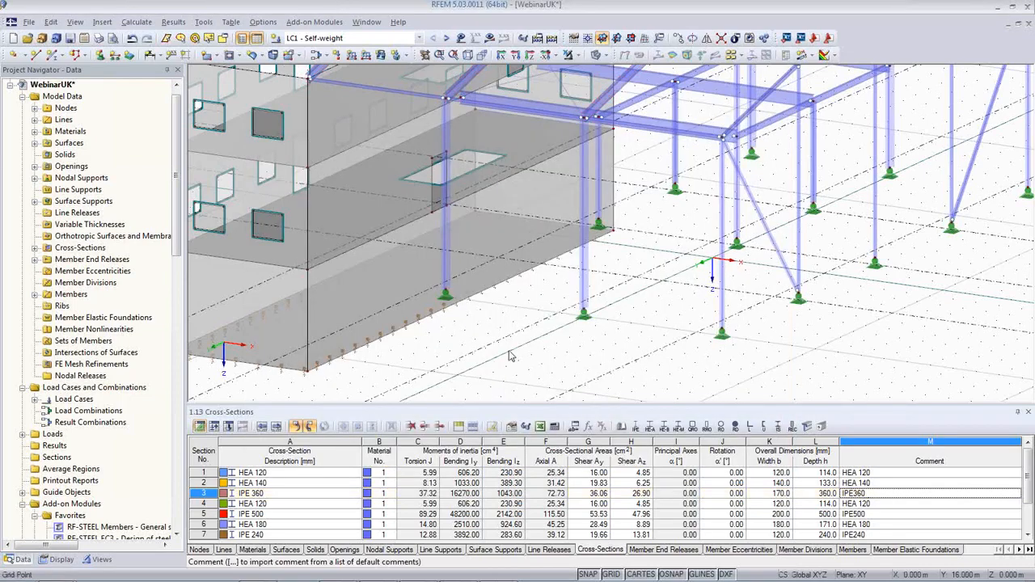
Zoom out and orbit the building model to a nearly frontal view of its frames
scroll(505, 364, down, 1)
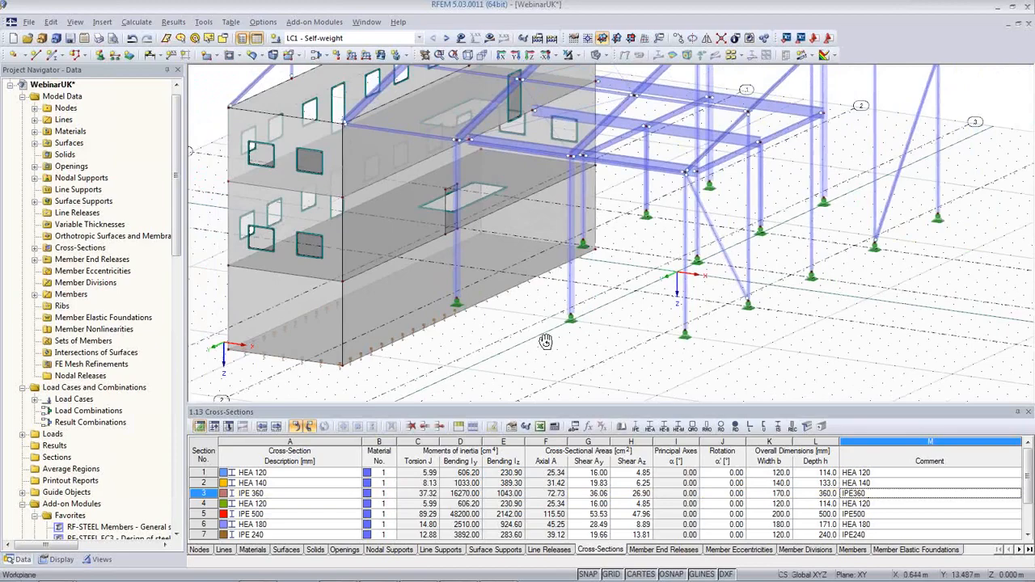
ctrl+middle_drag(539, 346, 508, 392)
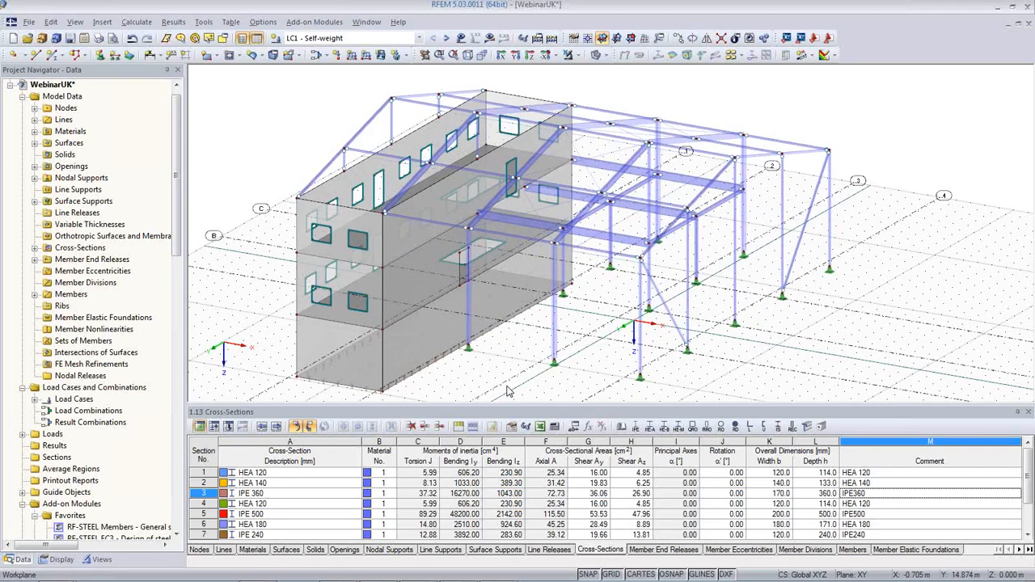
ctrl+middle_drag(479, 370, 493, 357)
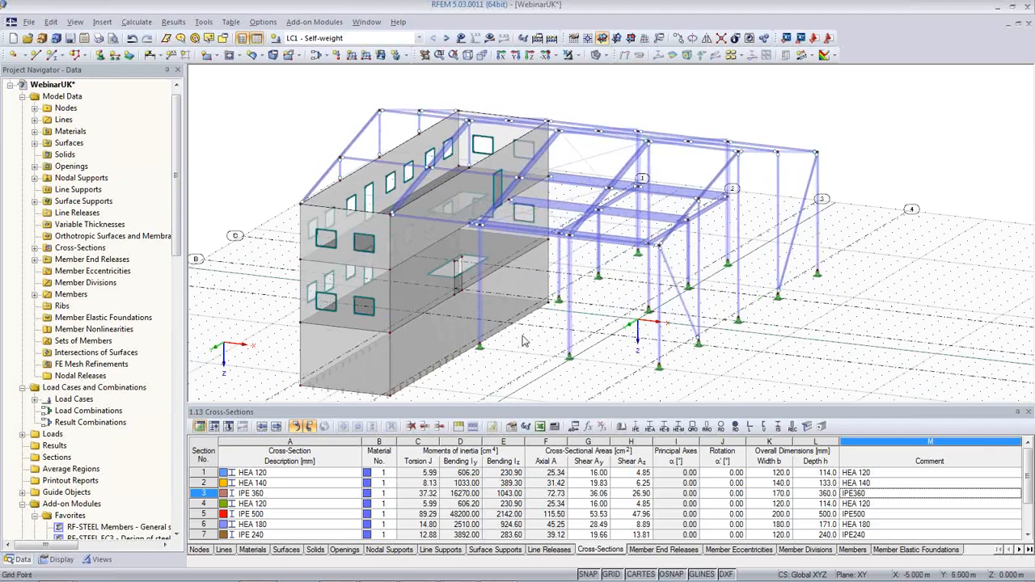
ctrl+middle_drag(522, 336, 630, 270)
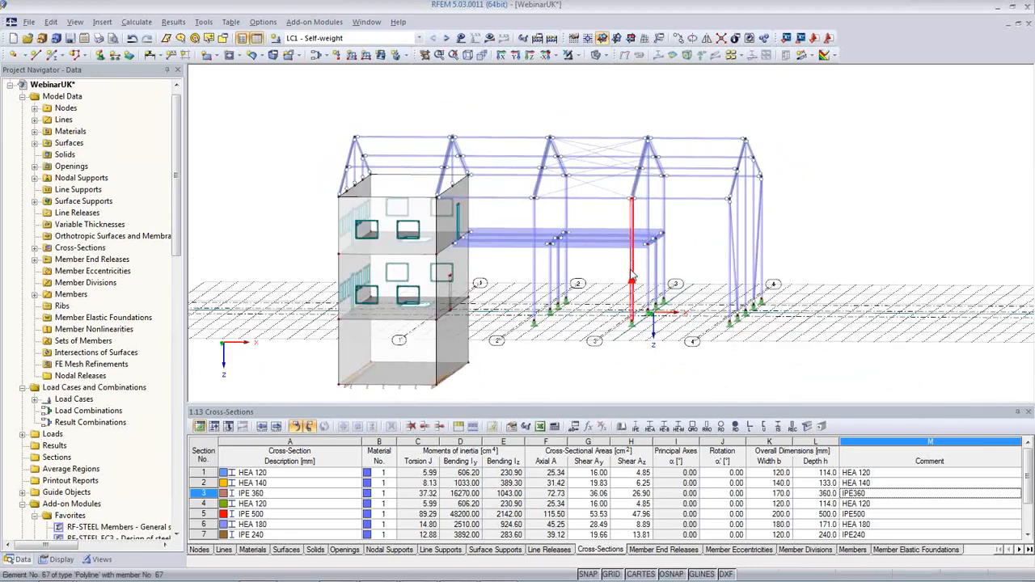
Set the member type of the RD 30 bracing members 69-76 to Tension
click(338, 513)
scroll(337, 515, down, 1)
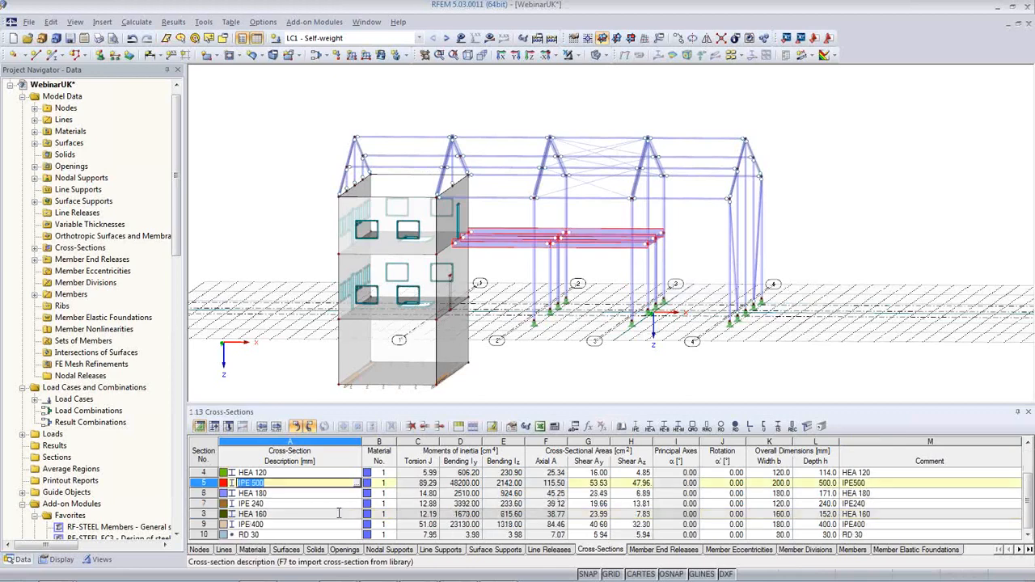
click(323, 534)
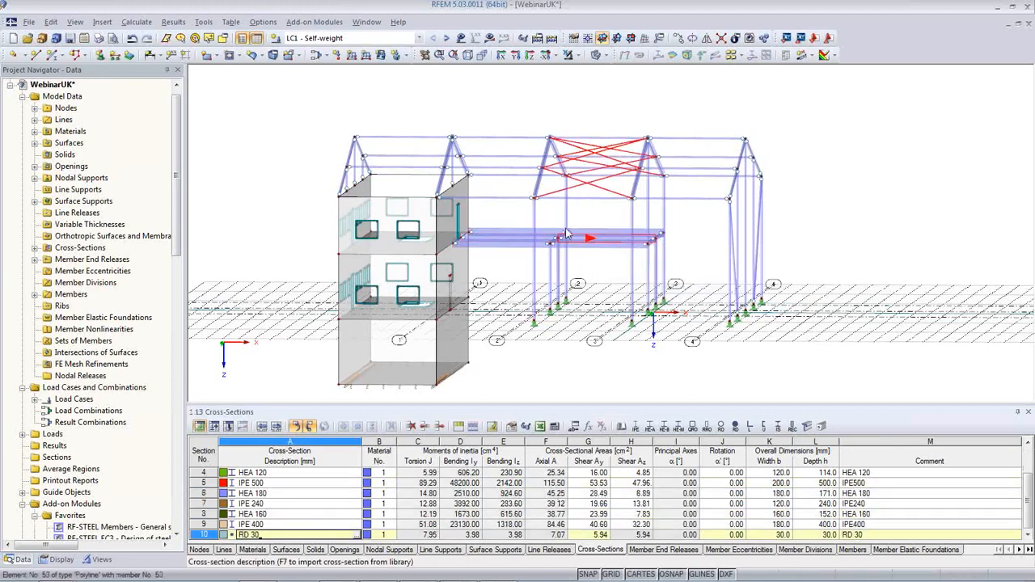
double_click(576, 201)
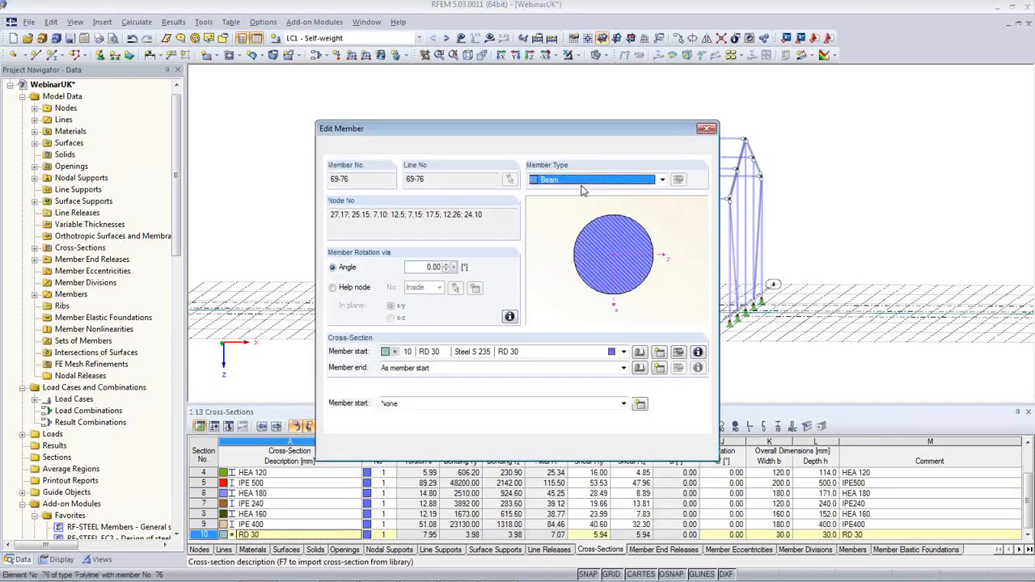
click(613, 181)
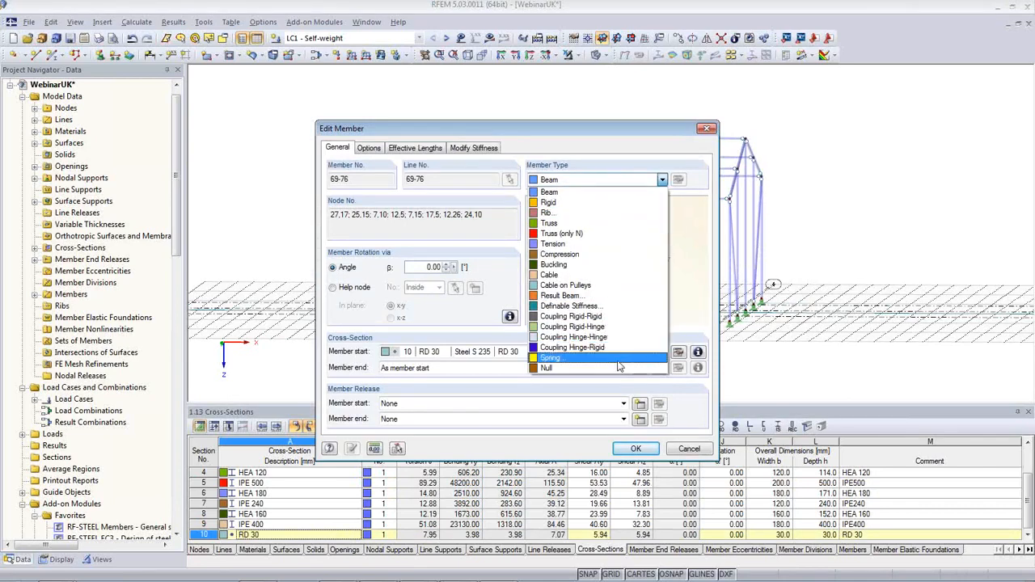
click(585, 244)
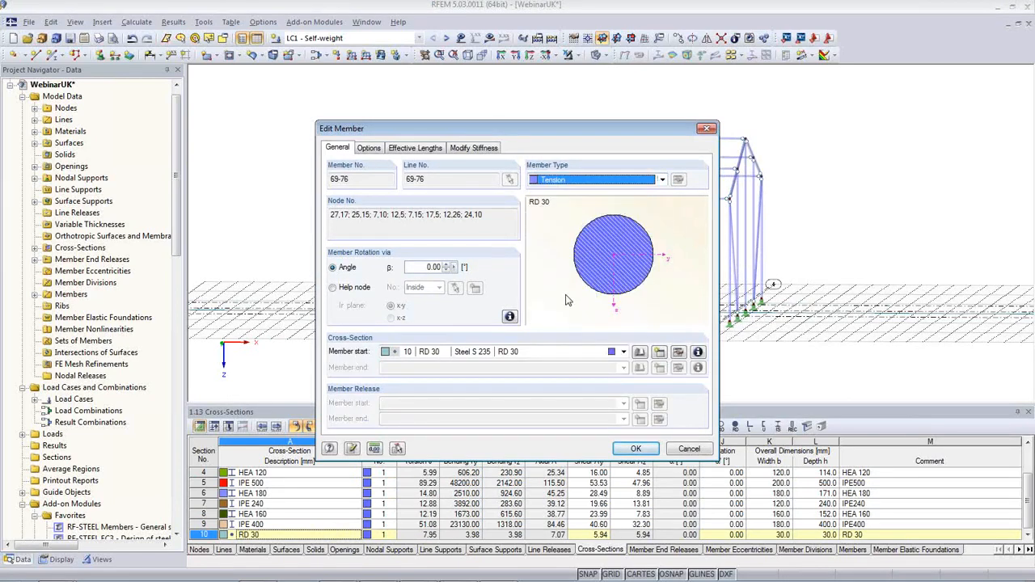
click(635, 449)
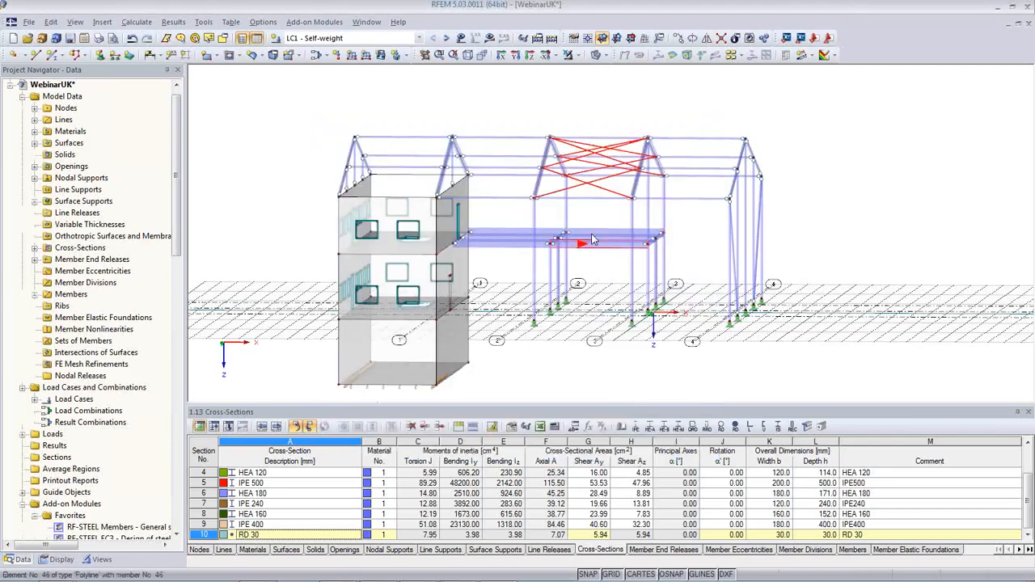
ctrl+middle_drag(566, 293, 592, 277)
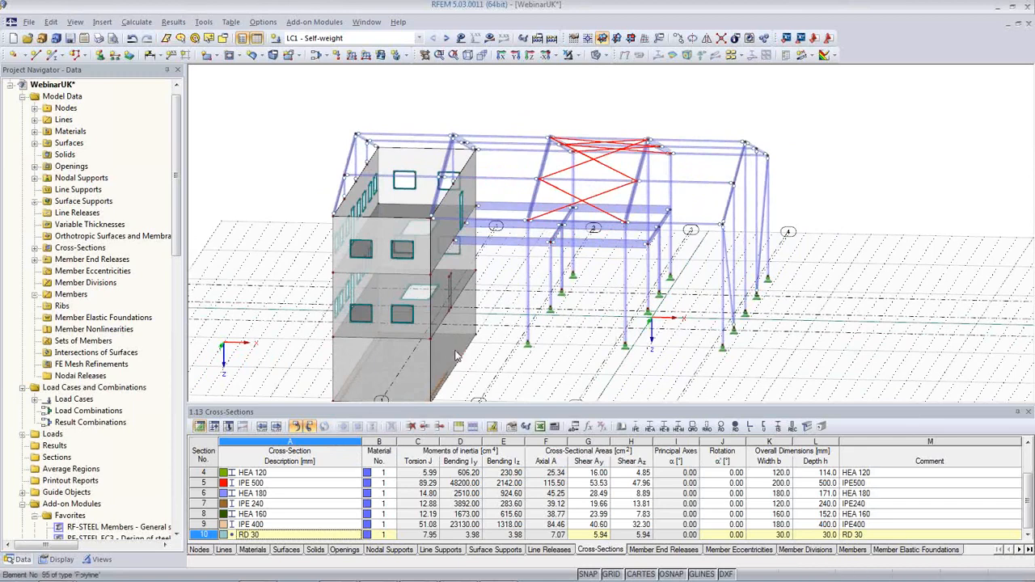
Add a new line release on surface 2's edge lines 87-94 with φx, φy, φz released
click(361, 321)
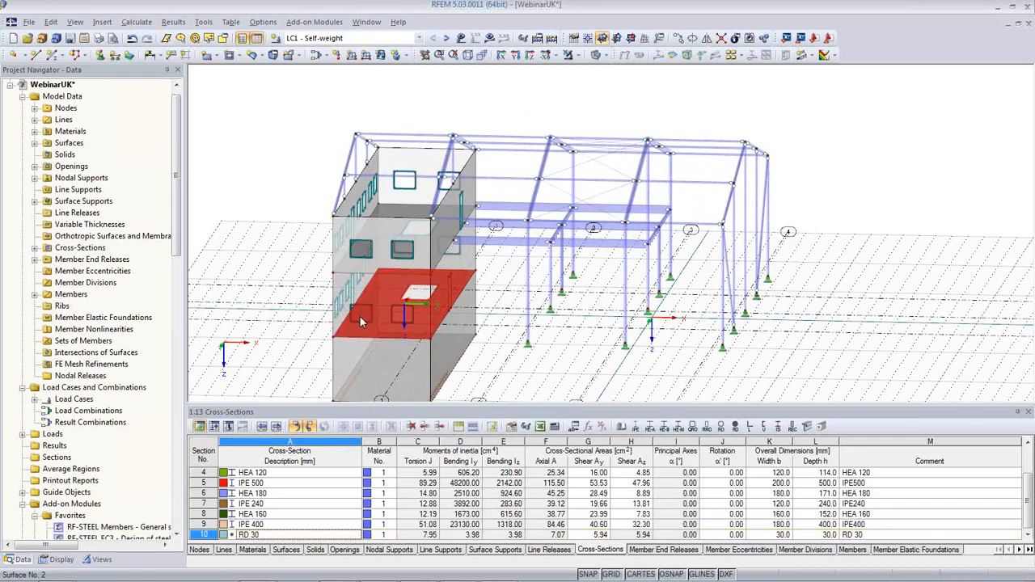
double_click(360, 320)
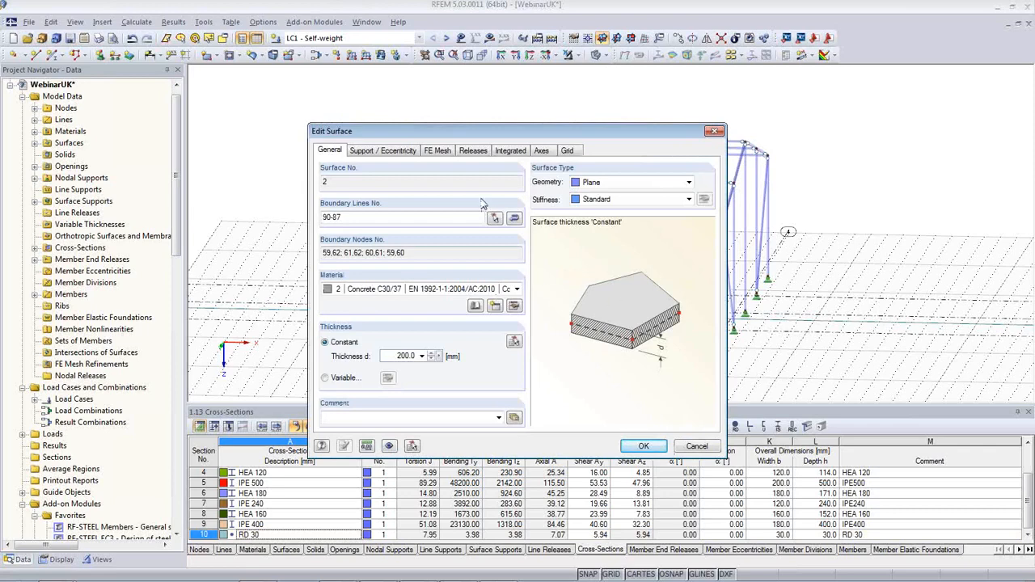
click(473, 152)
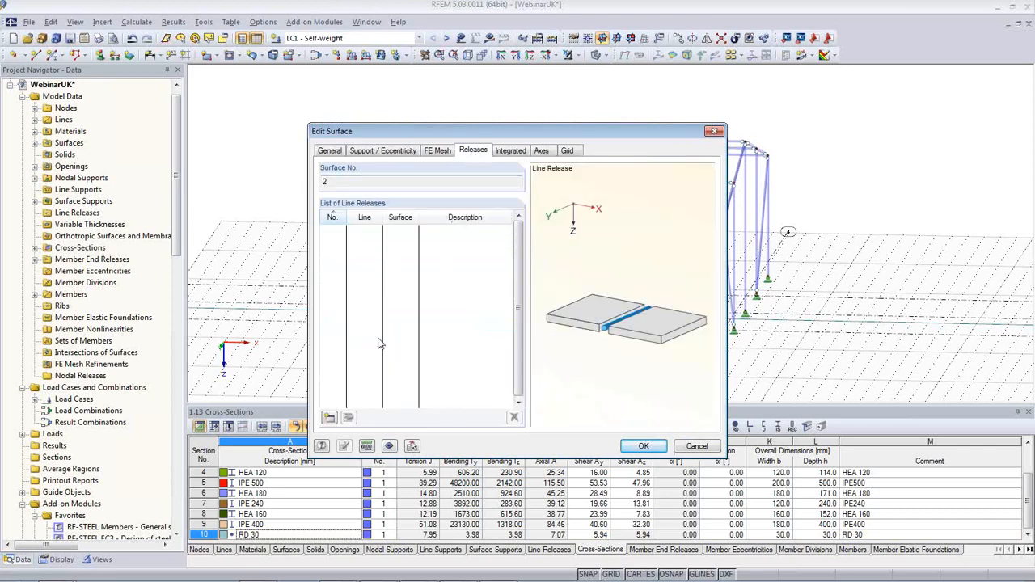
click(329, 417)
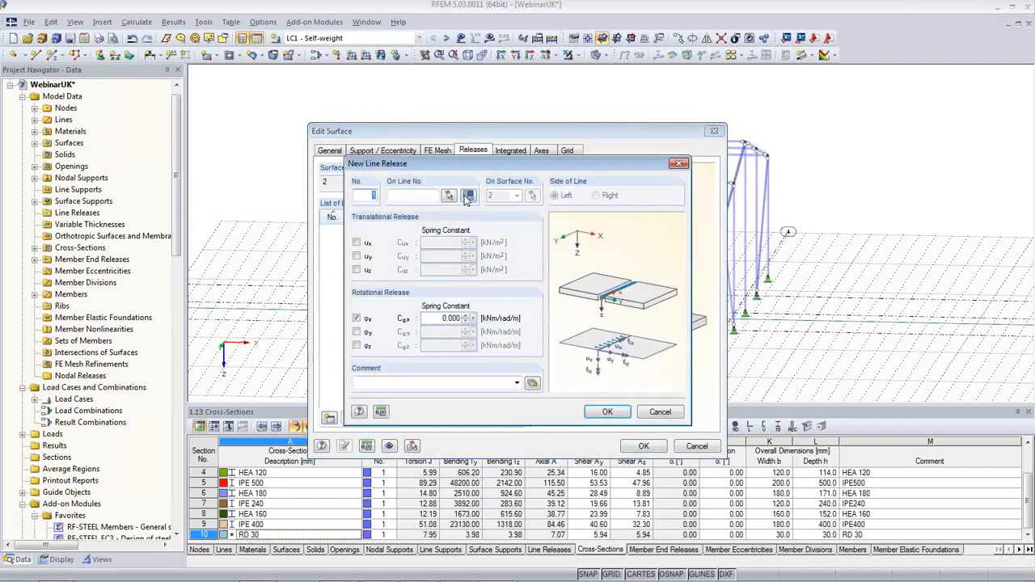
click(467, 194)
click(357, 331)
click(356, 345)
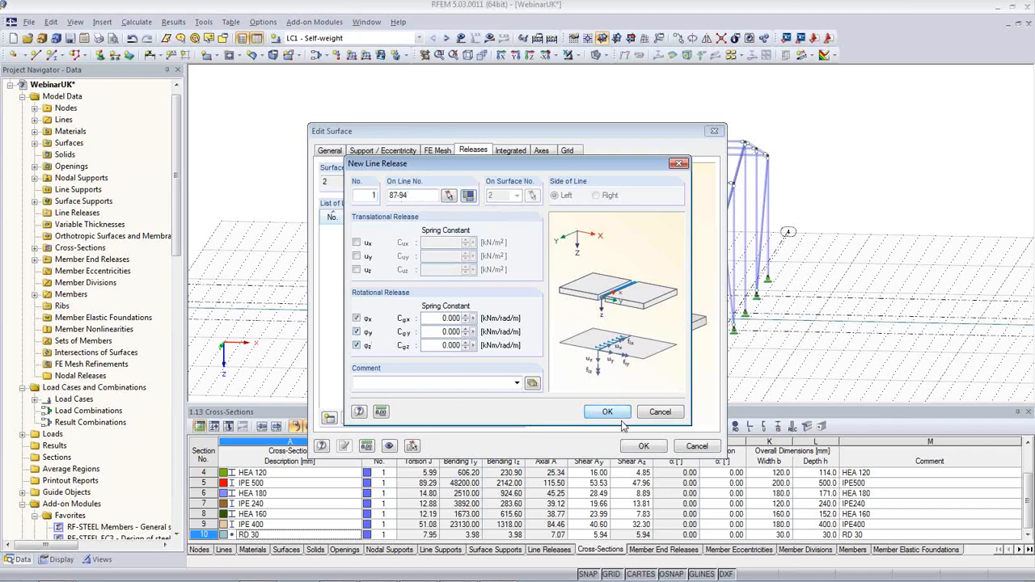
click(607, 412)
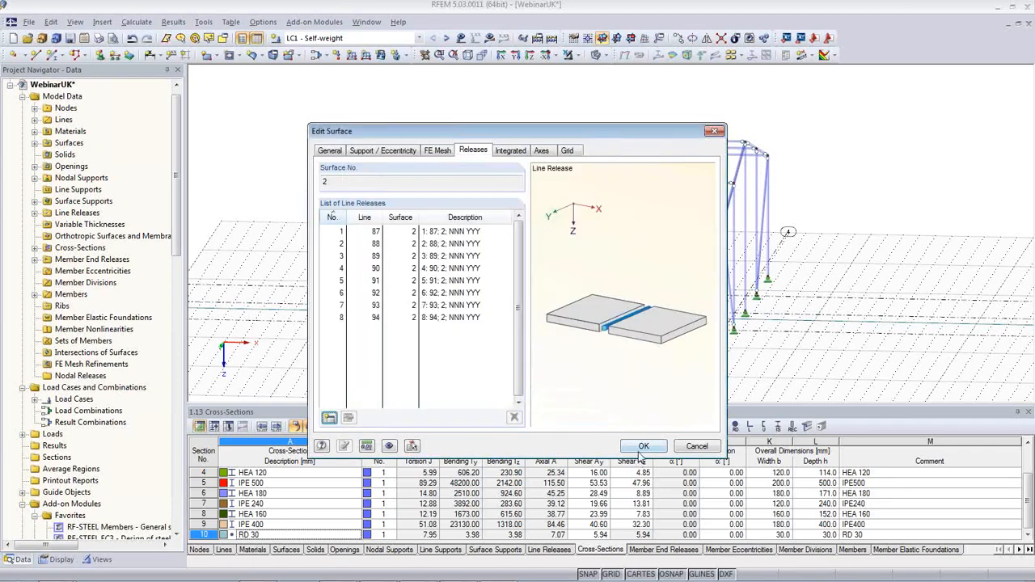
click(642, 445)
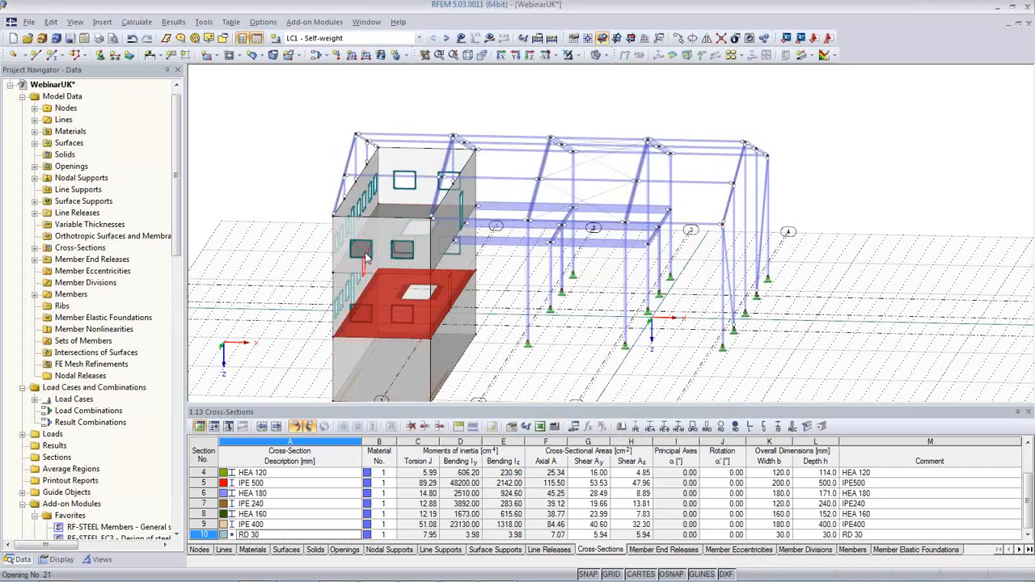
Add the same rotational line release to surface 1 along edge lines 79-86
double_click(366, 255)
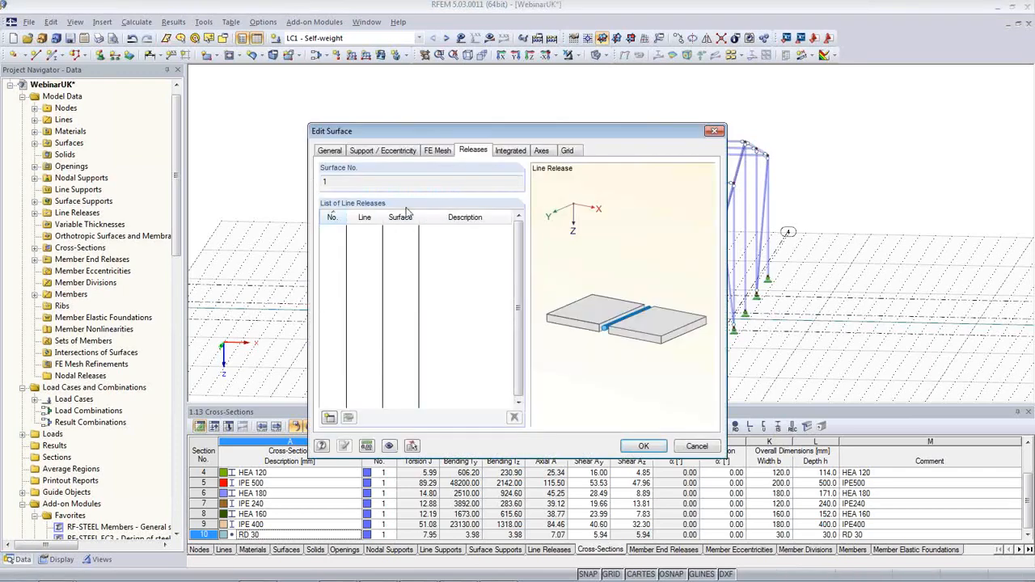
click(329, 417)
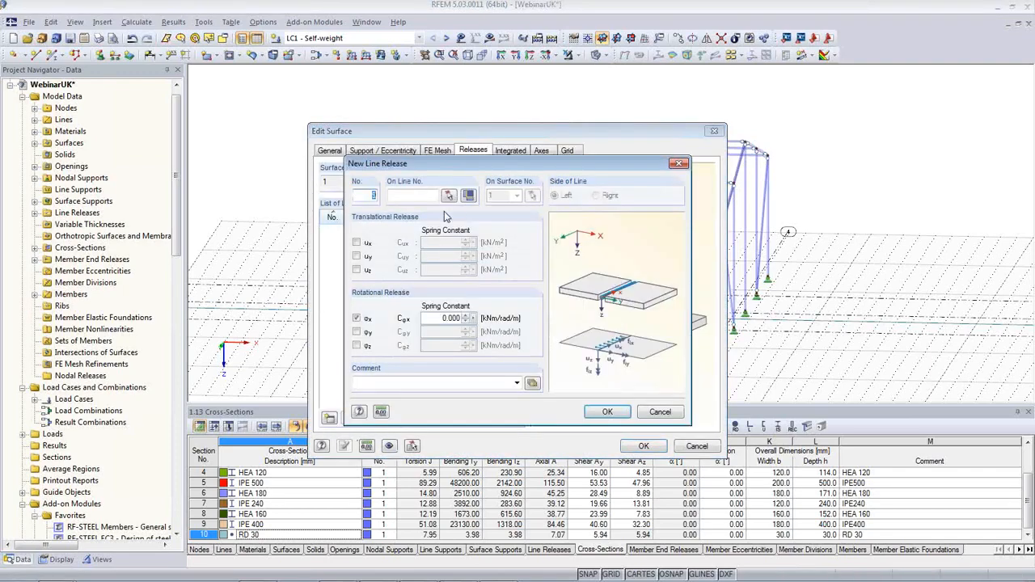
click(468, 197)
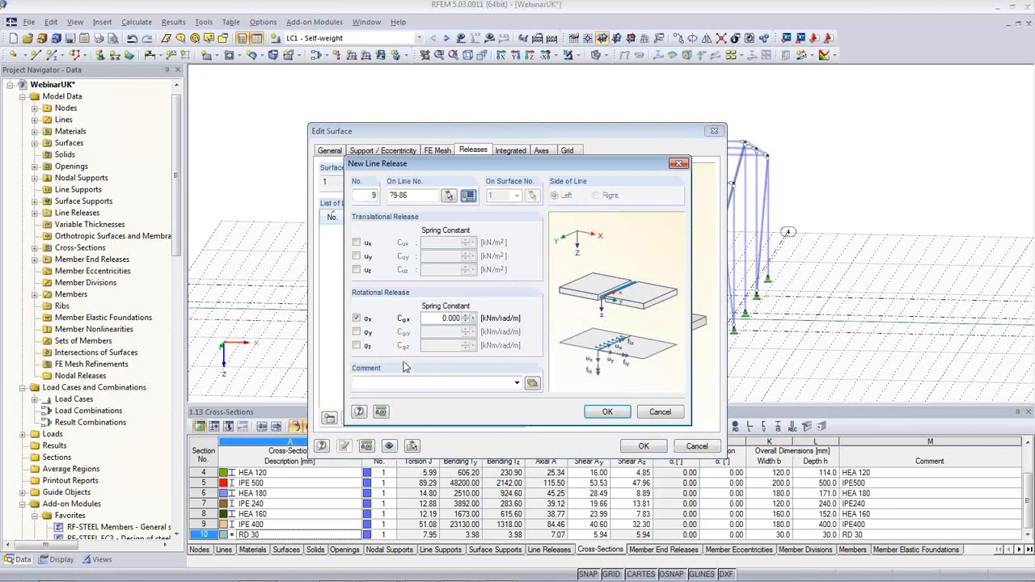
click(357, 332)
click(356, 345)
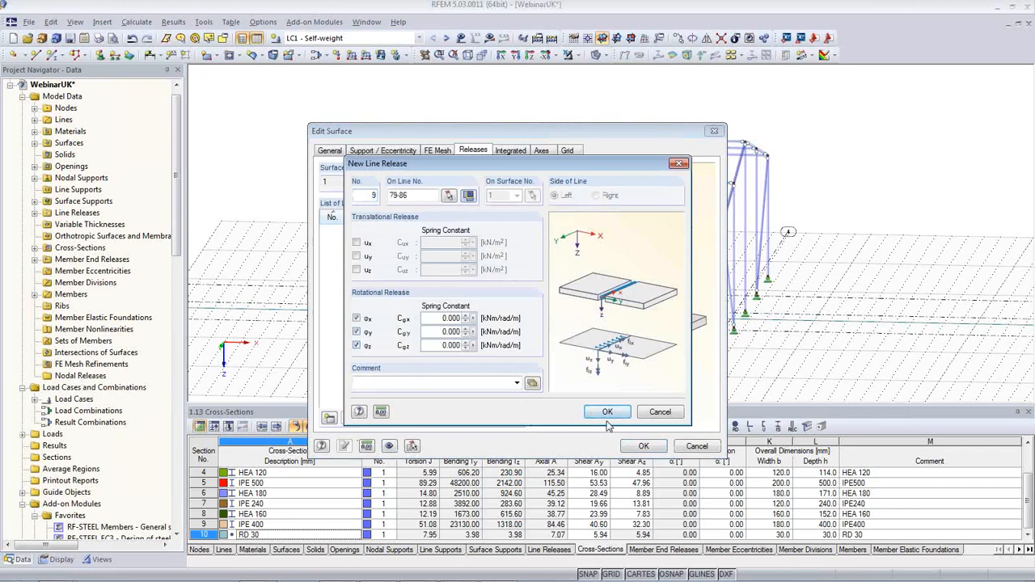
click(607, 413)
click(645, 448)
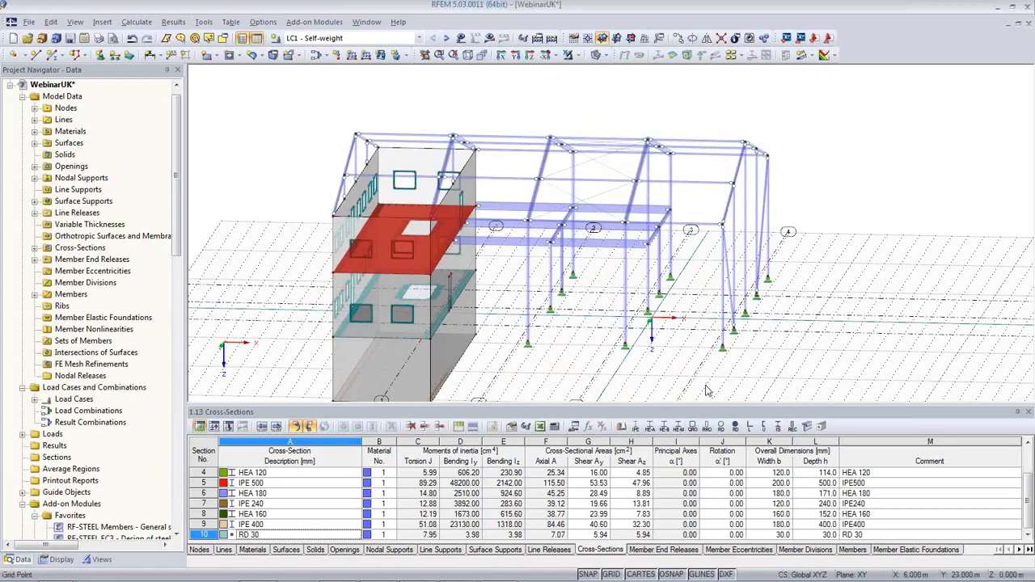
Set the member end release of HEA 180 columns 50 and 51 to '1 Local'
ctrl+middle_drag(690, 376, 571, 385)
scroll(572, 385, up, 5)
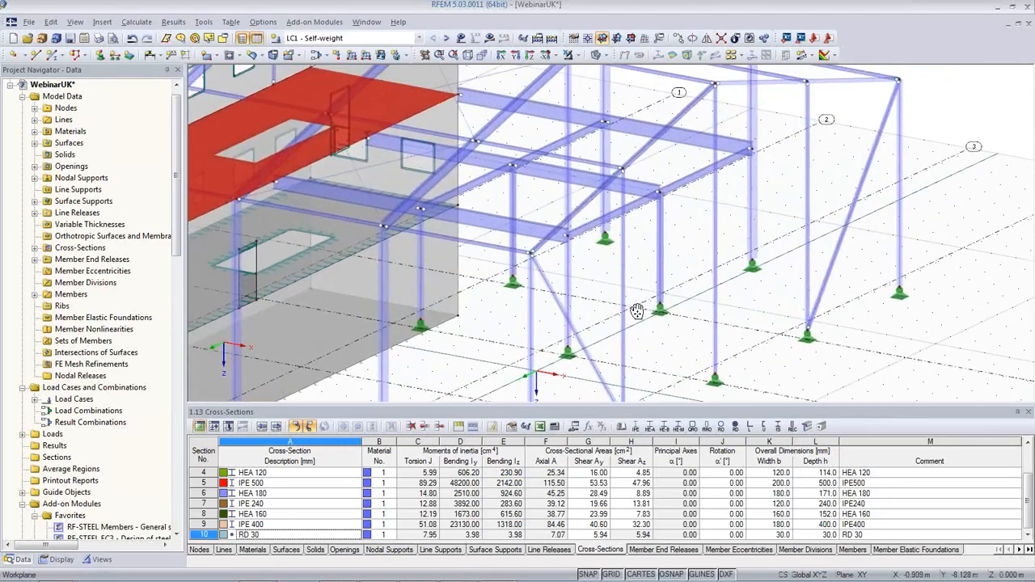
scroll(664, 262, up, 4)
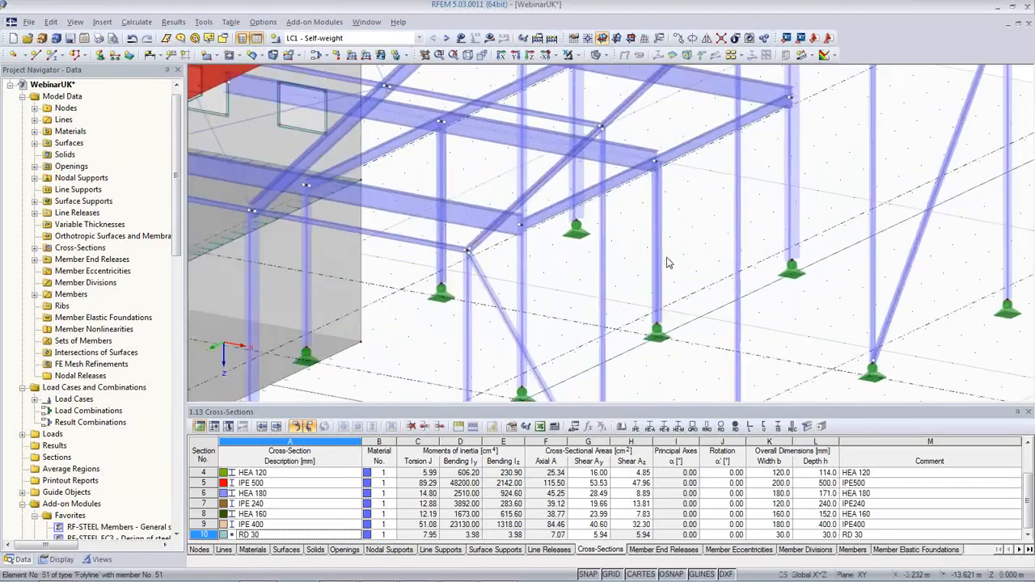
scroll(636, 134, down, 3)
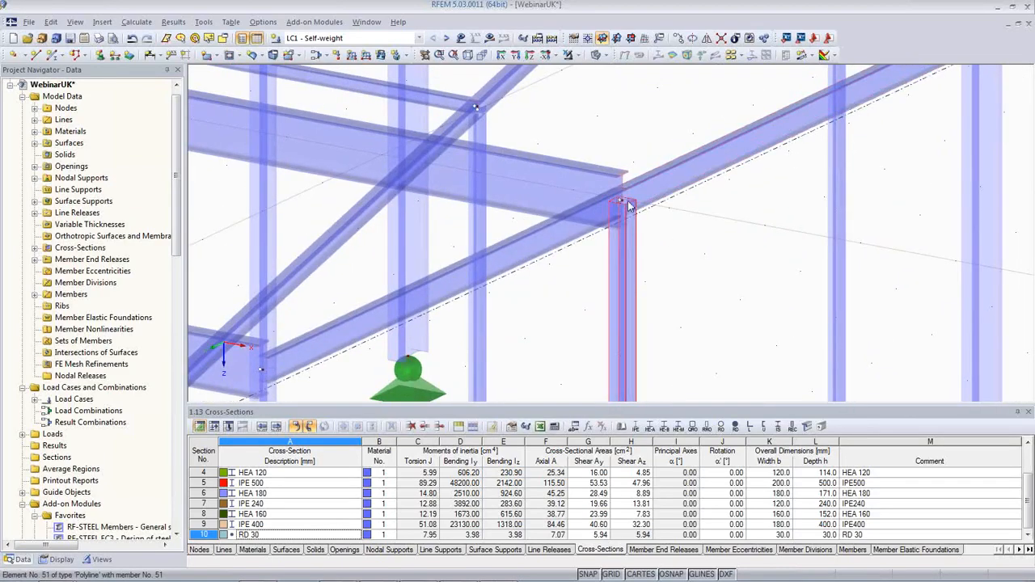
scroll(615, 261, down, 4)
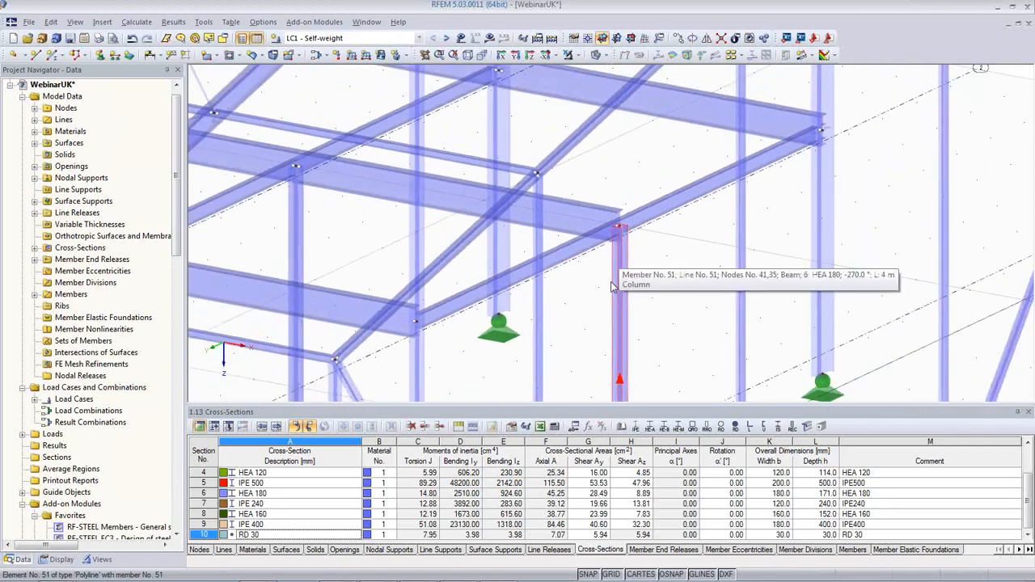
scroll(612, 283, down, 2)
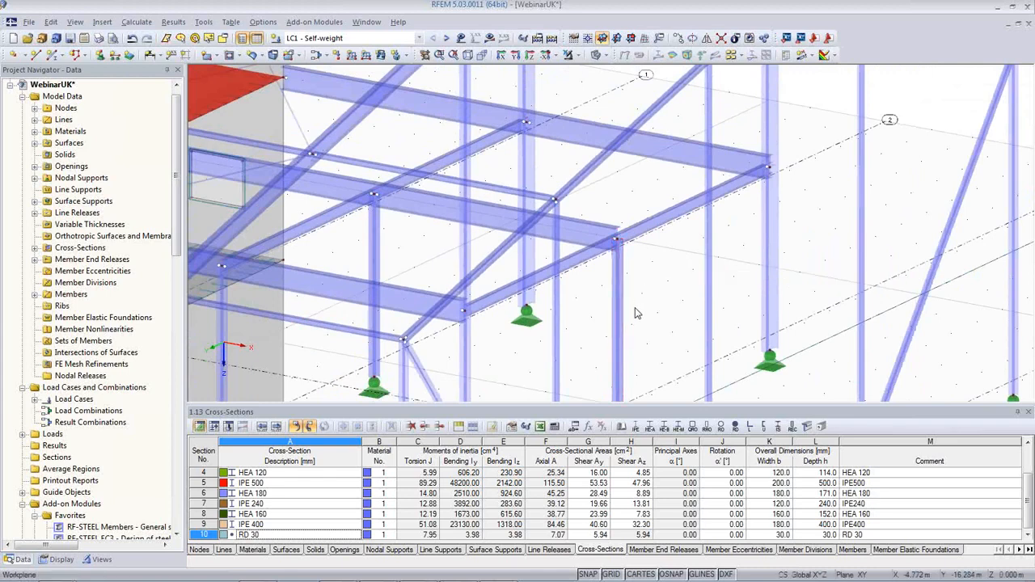
click(624, 314)
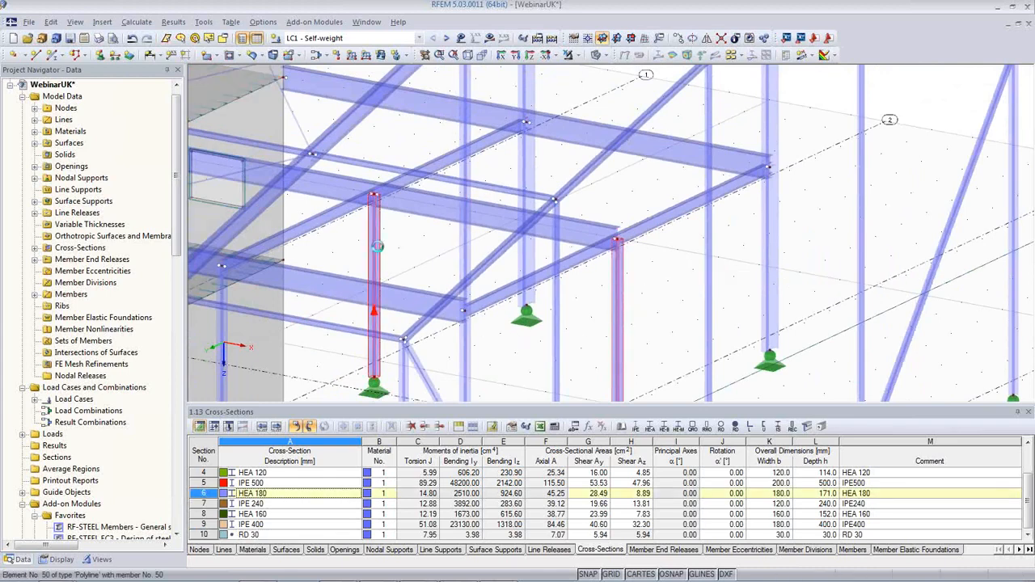
double_click(384, 253)
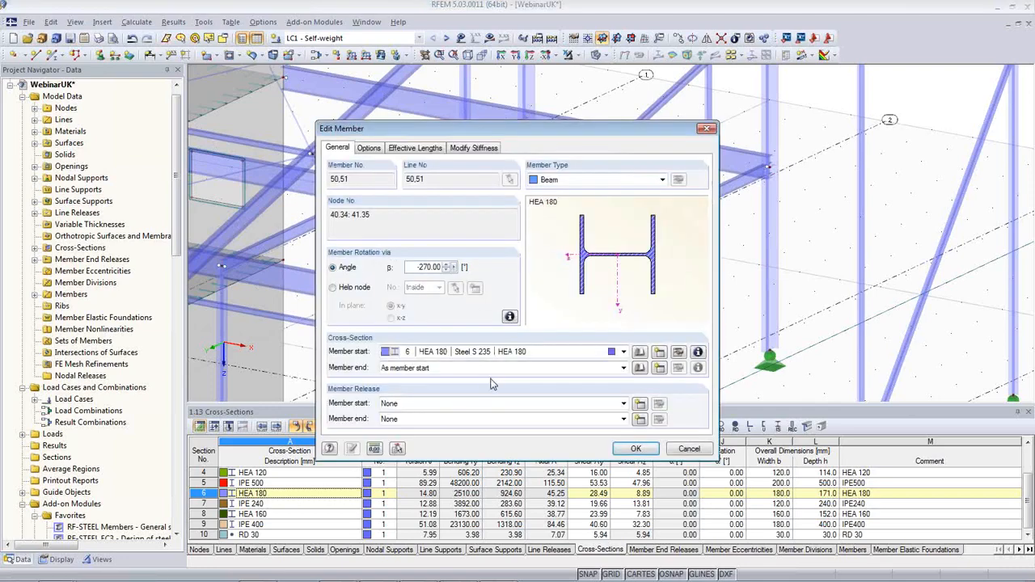
click(502, 420)
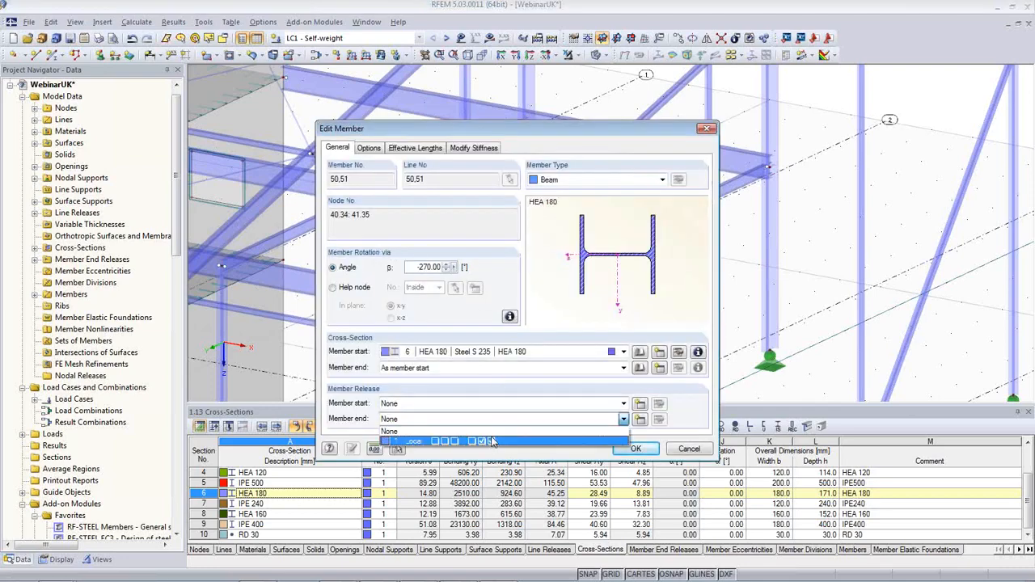
click(501, 445)
click(635, 449)
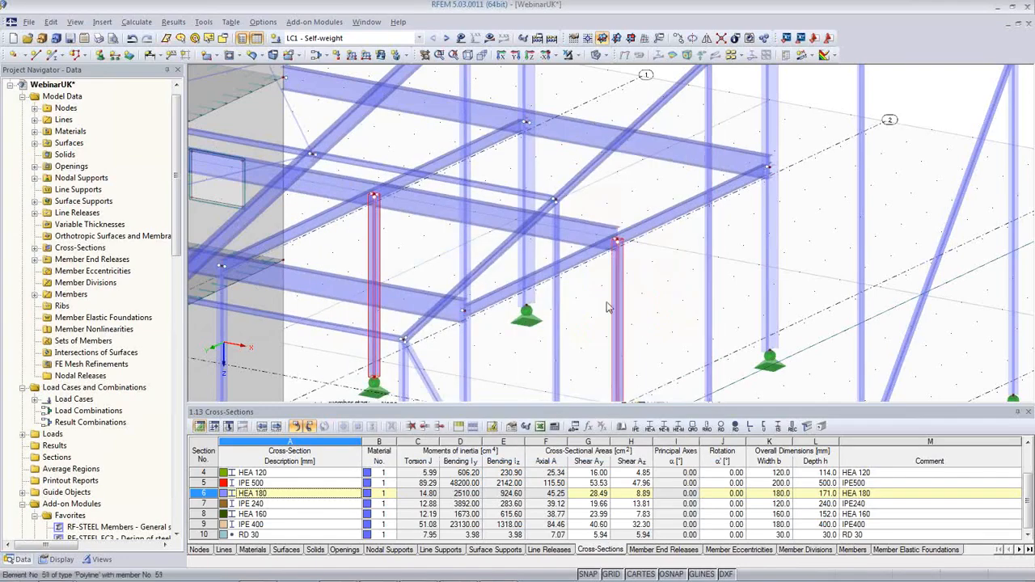
Give IPE 240 beam 54 the '1 Local' member start release
scroll(588, 323, down, 3)
middle_drag(588, 323, 722, 189)
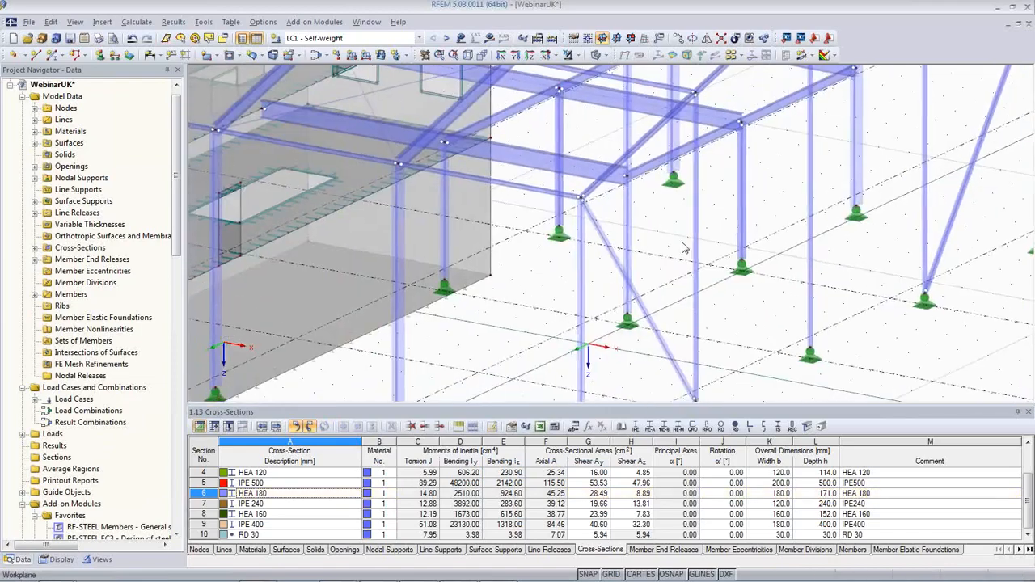
ctrl+middle_drag(626, 322, 607, 297)
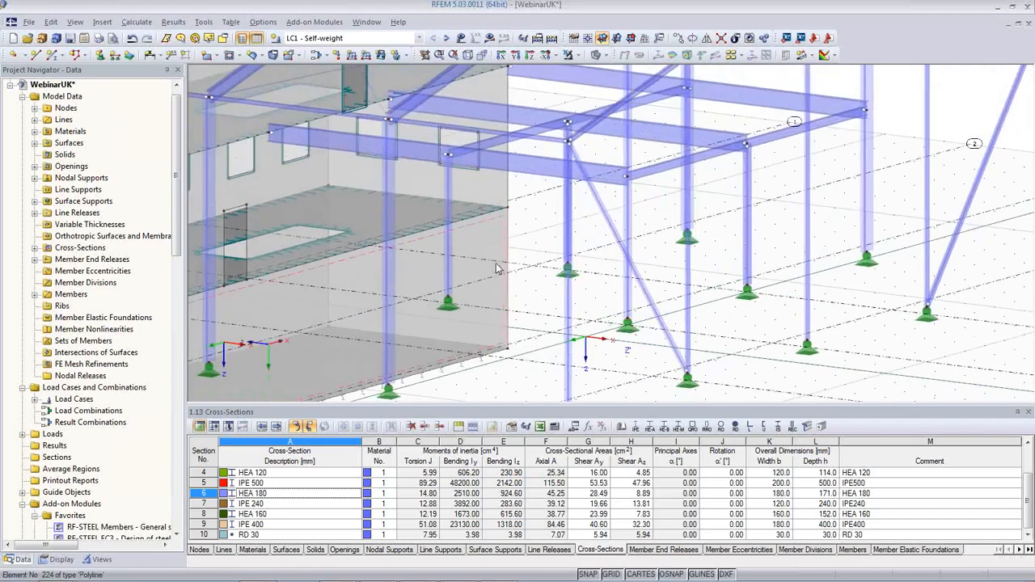
middle_drag(549, 255, 501, 322)
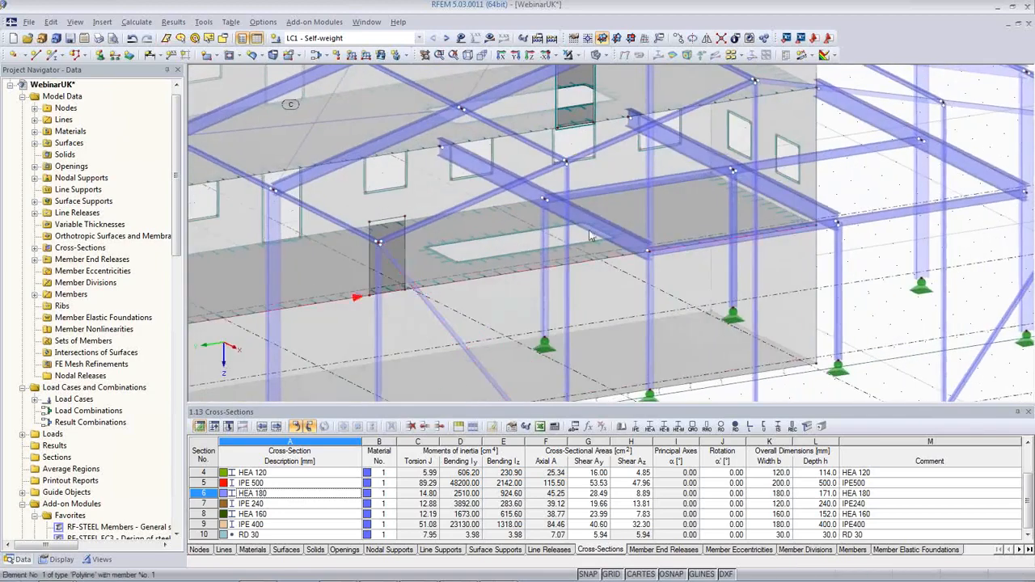
click(606, 191)
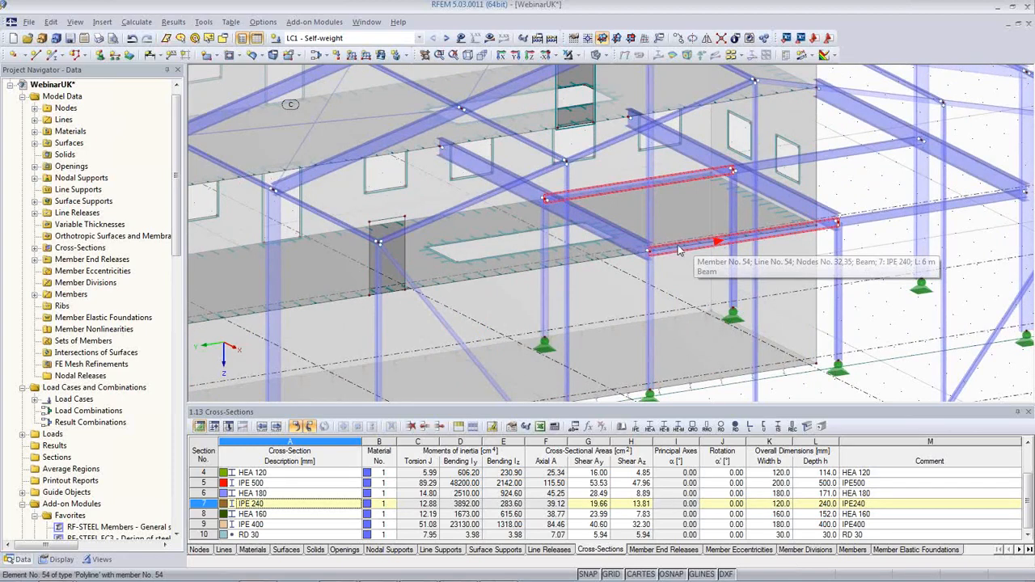
double_click(678, 250)
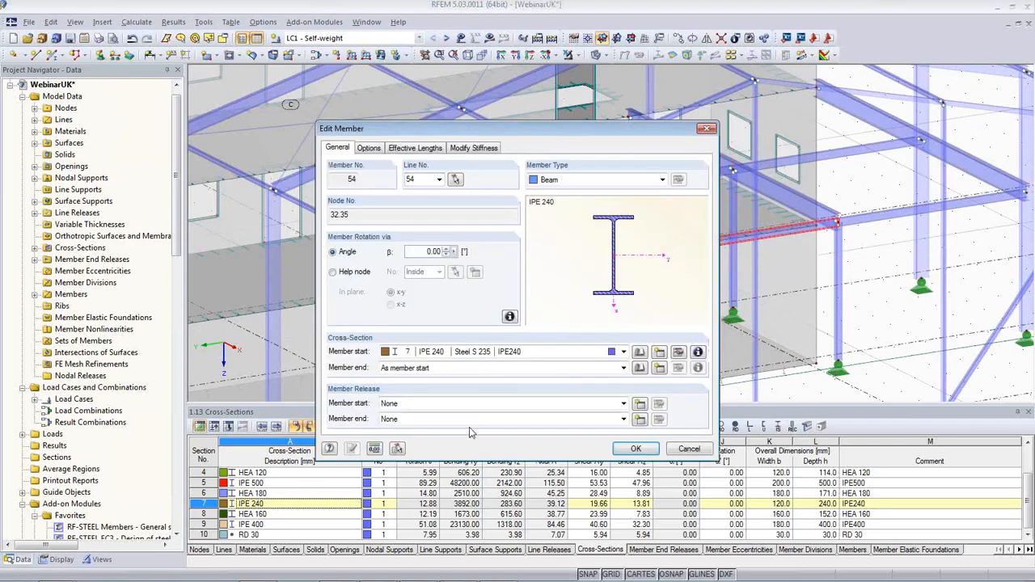
click(455, 404)
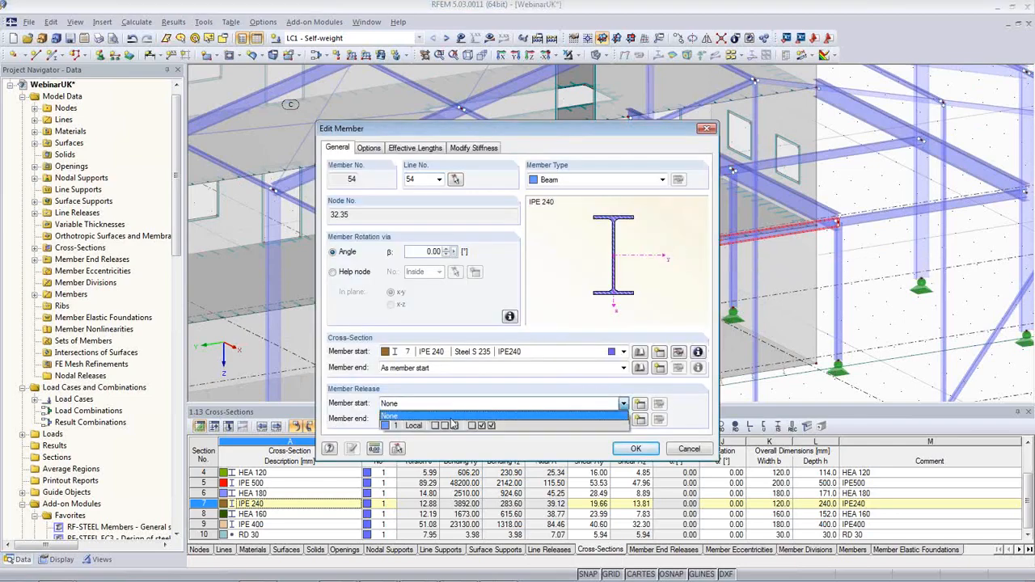
click(456, 425)
click(634, 449)
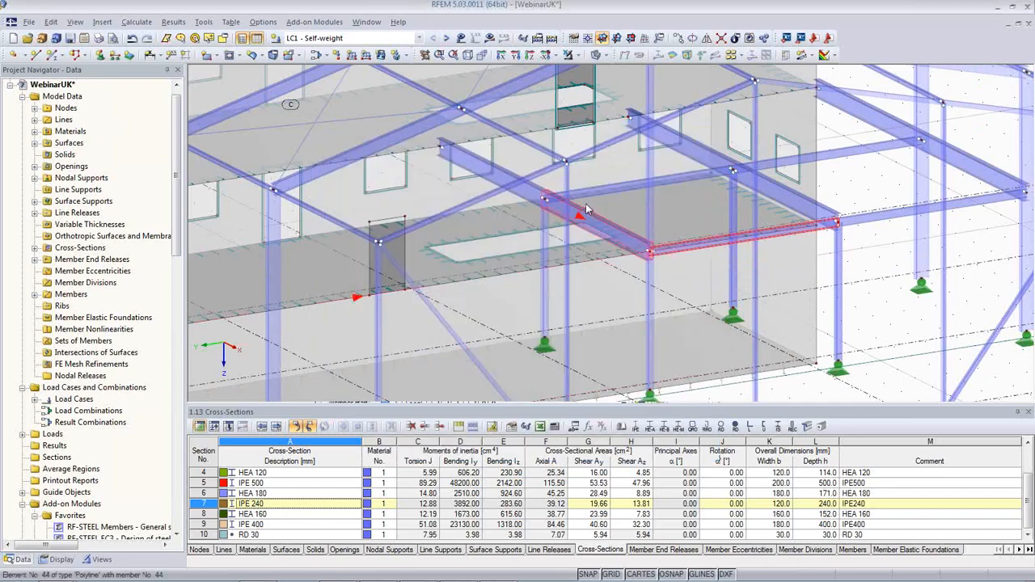
Assign the '1 Local' member start release to IPE 240 beam 52
double_click(611, 191)
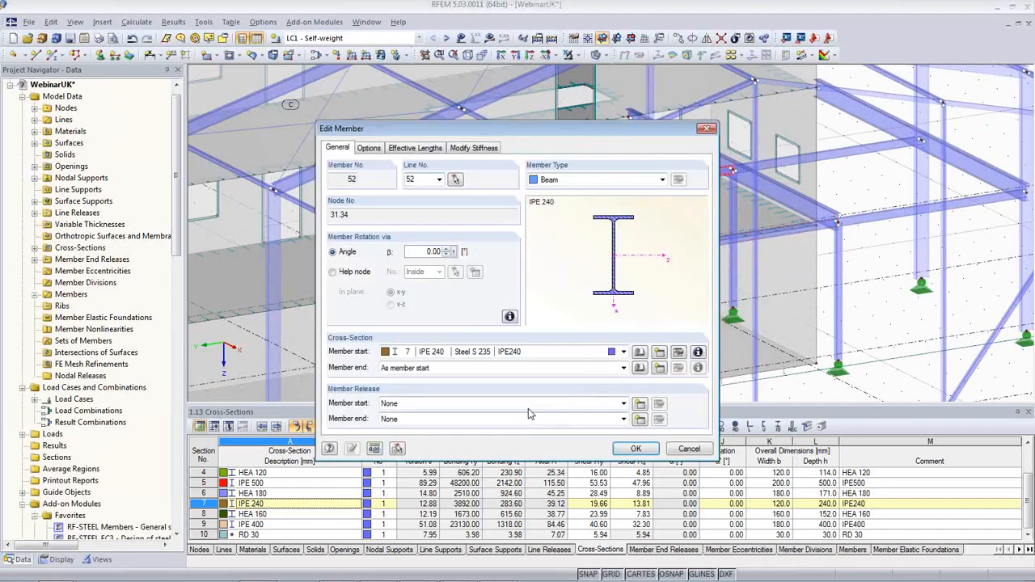
click(527, 409)
click(523, 427)
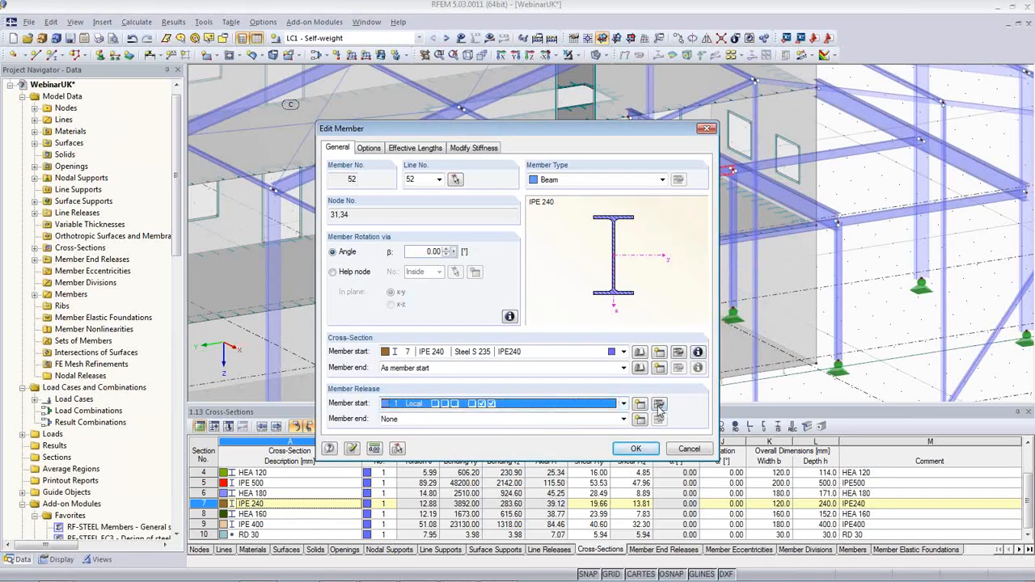
Try Partial activity for release 1's φz nonlinearity, then reset it to None and confirm
click(659, 404)
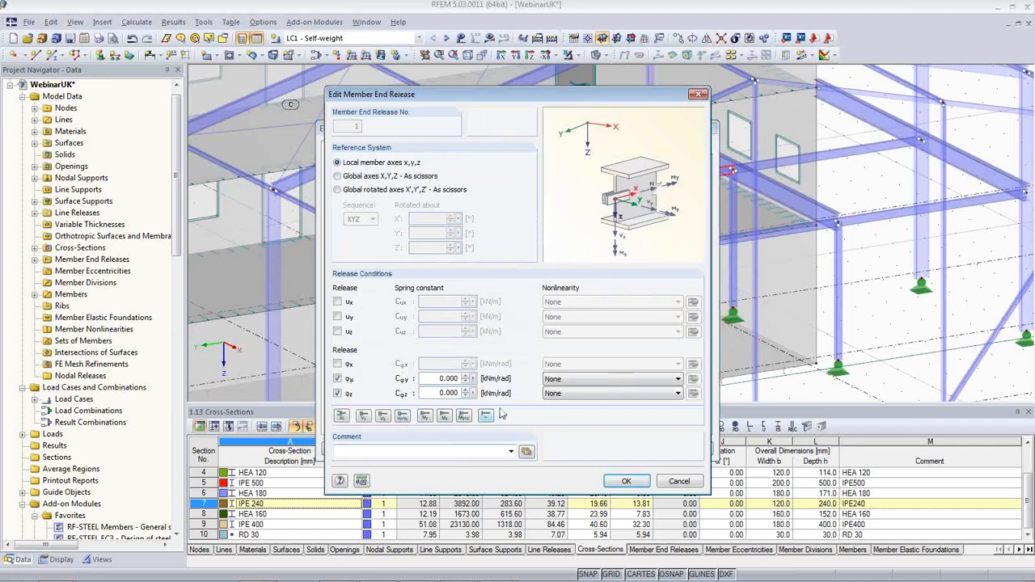
click(654, 394)
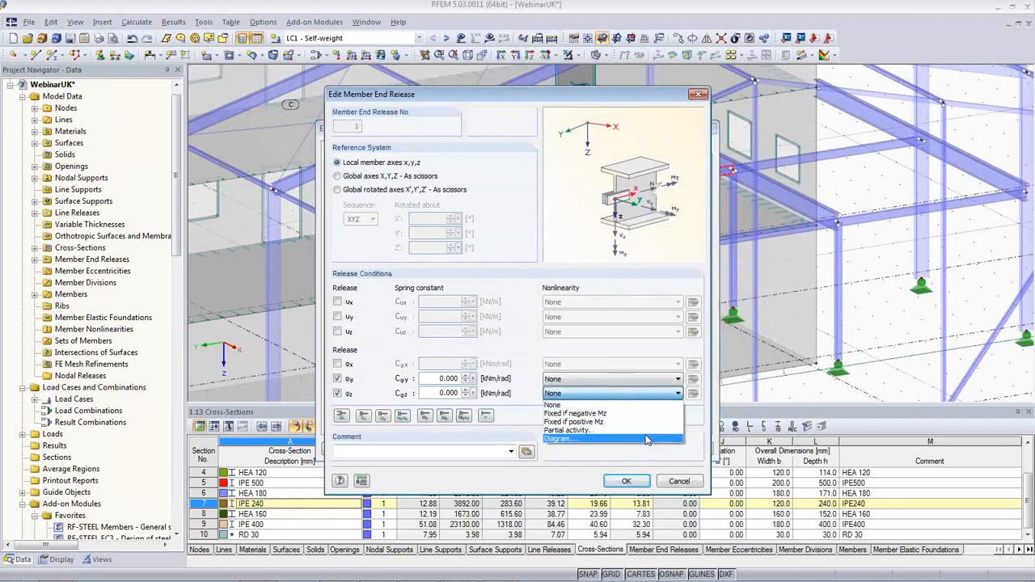
click(647, 430)
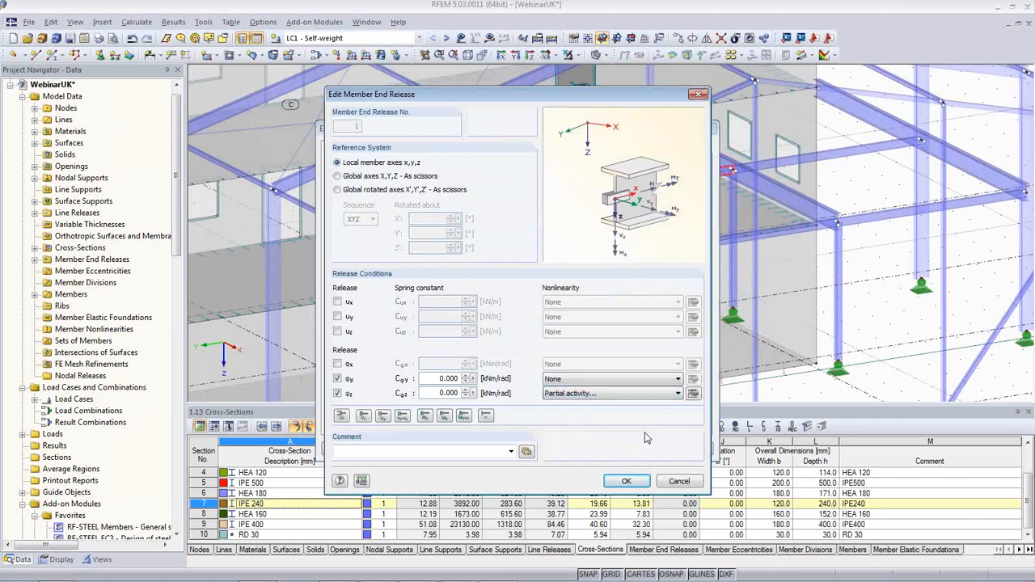
click(692, 393)
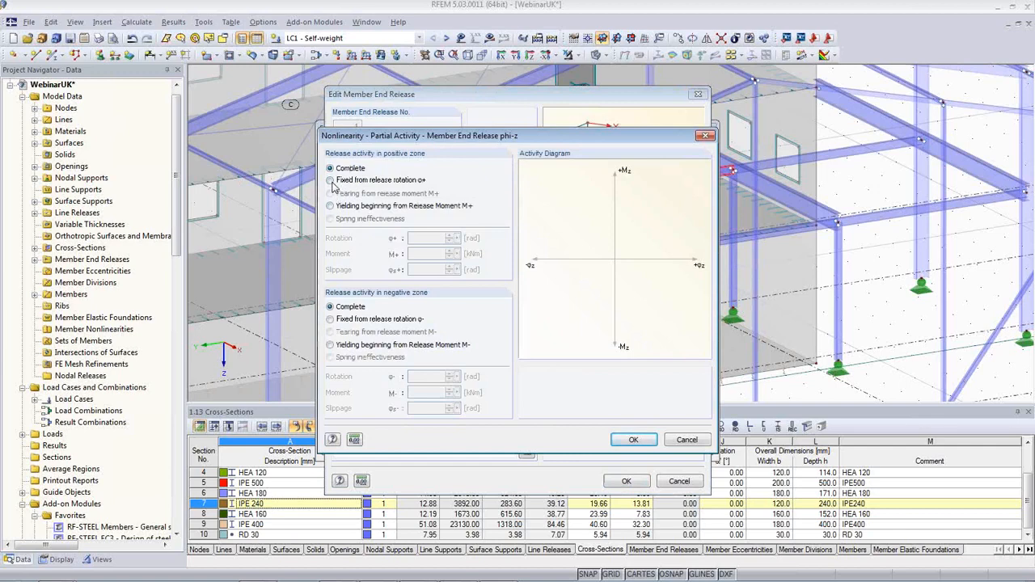
click(330, 207)
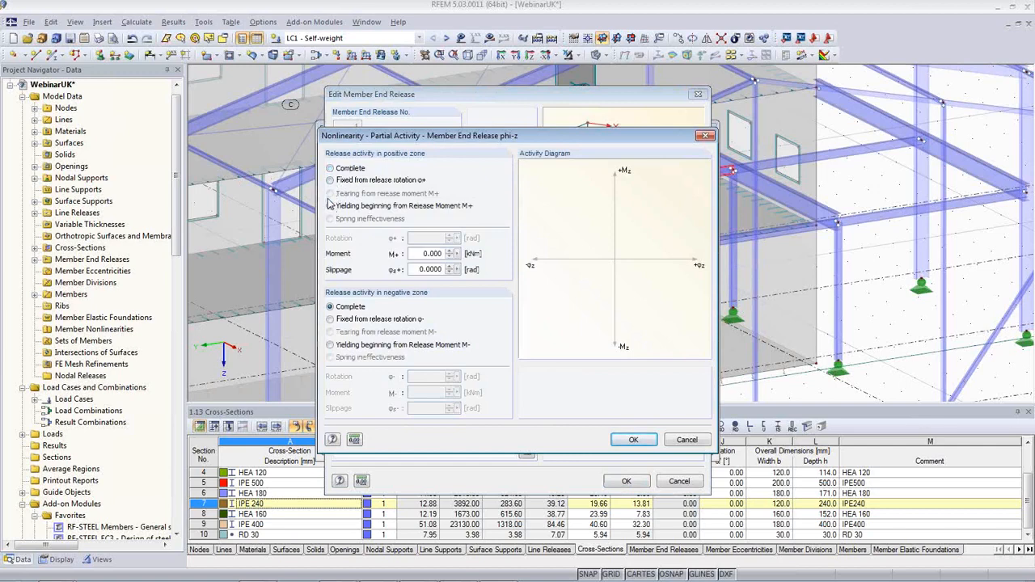
click(330, 168)
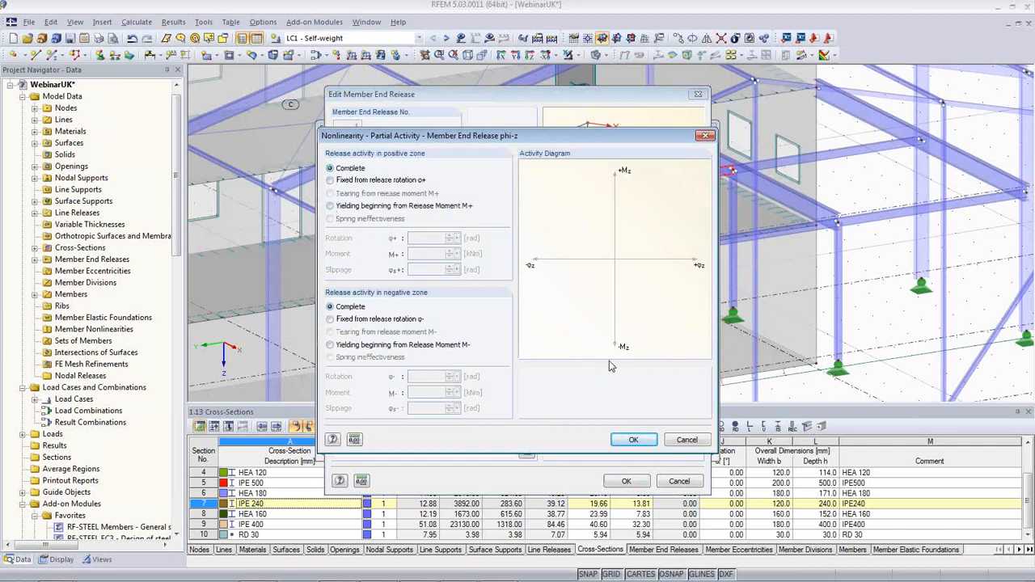
click(686, 440)
click(630, 394)
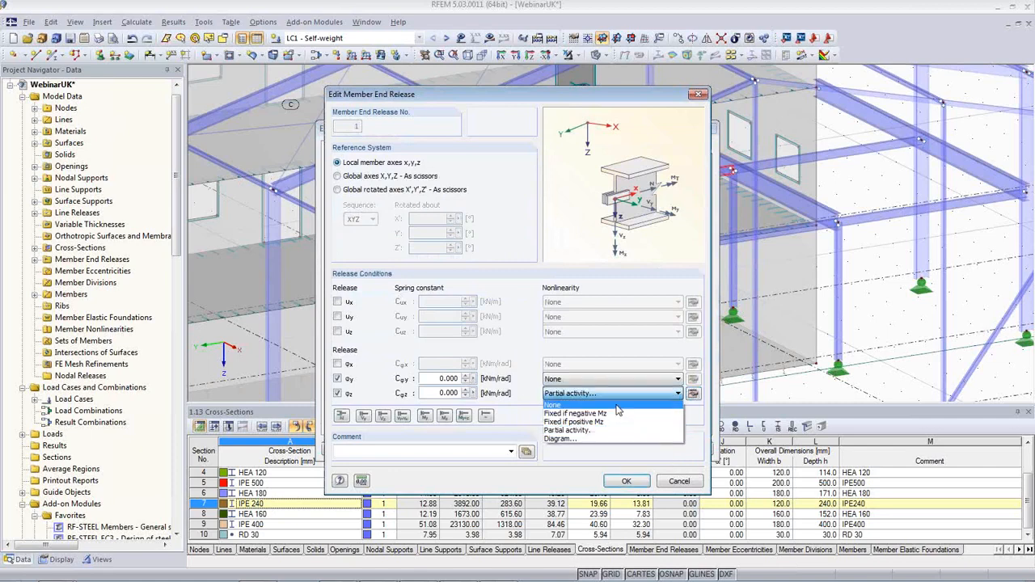
click(591, 406)
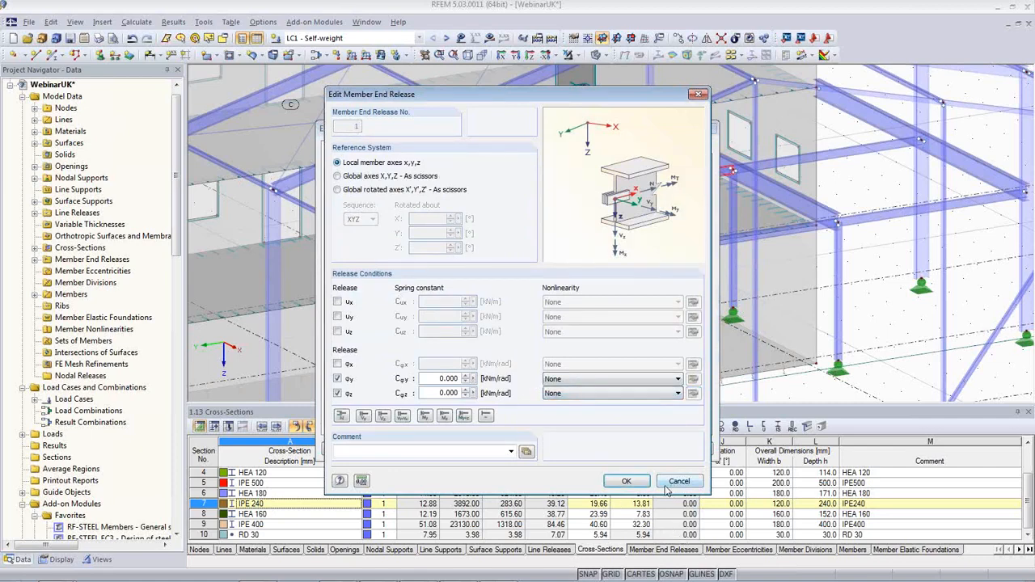
click(626, 481)
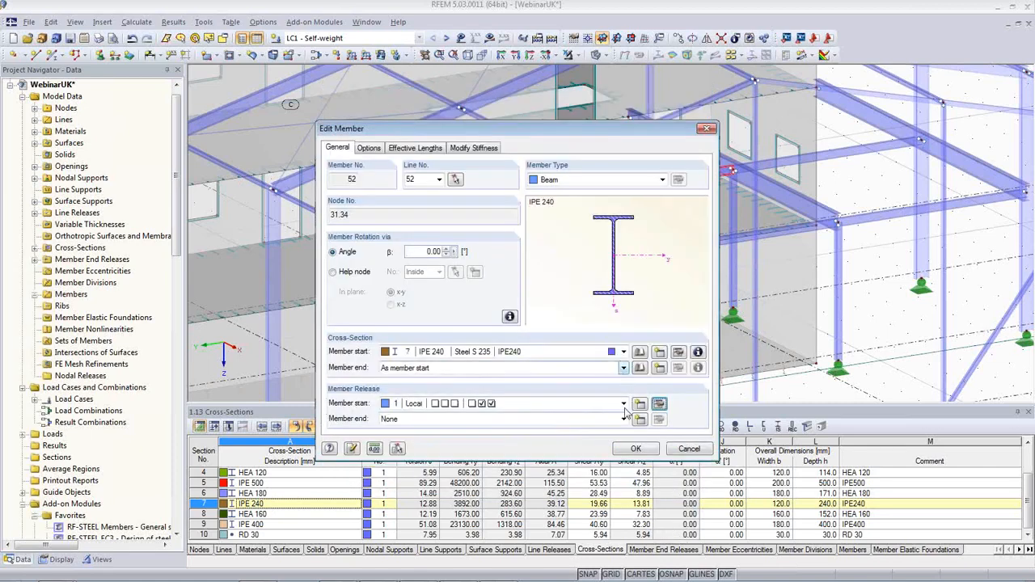
click(636, 450)
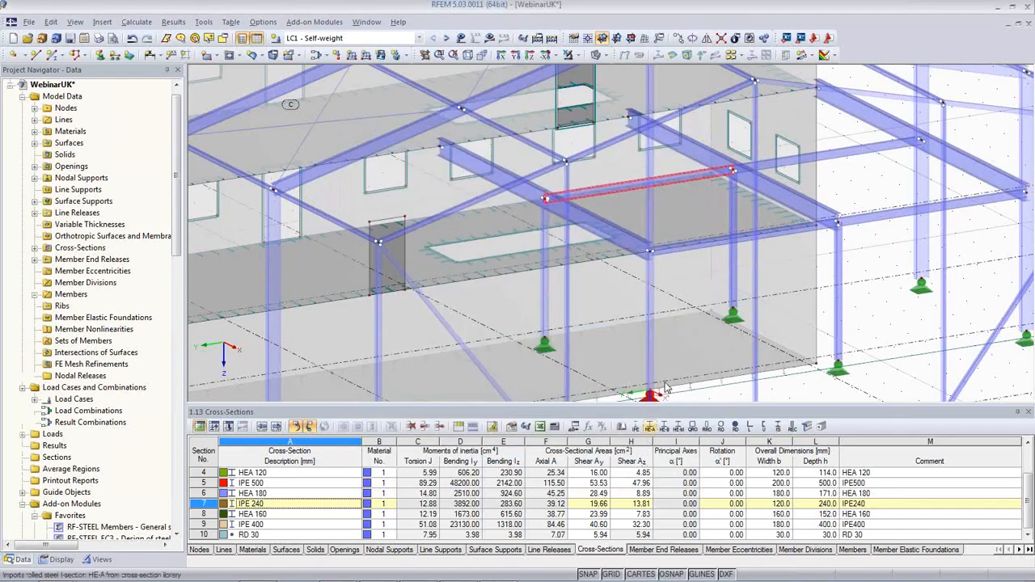
Set the member end release of IPE 240 beams 53 and 55 to '1 Local'
scroll(612, 296, up, 2)
middle_drag(612, 296, 685, 318)
middle_drag(768, 325, 439, 320)
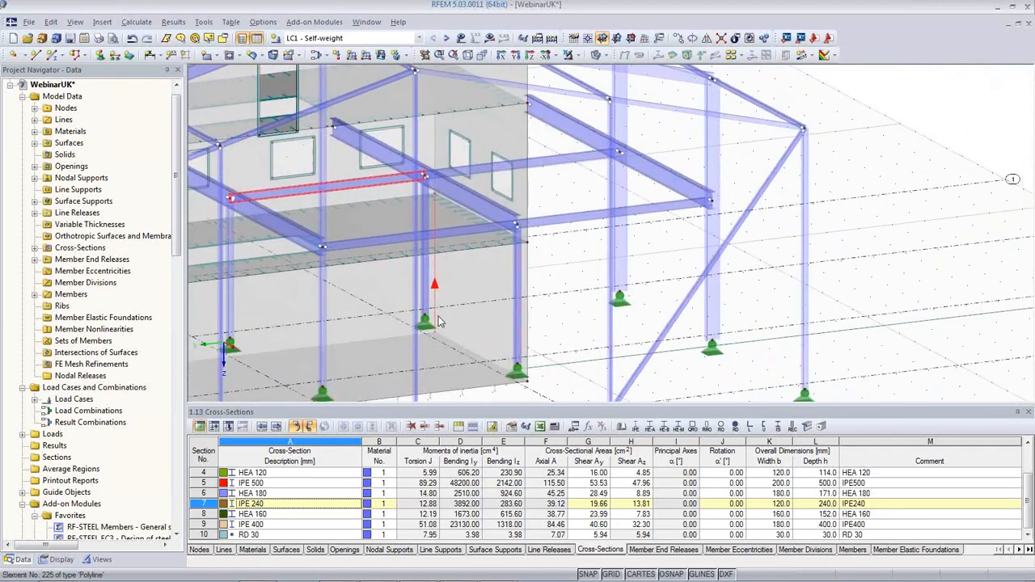
click(555, 165)
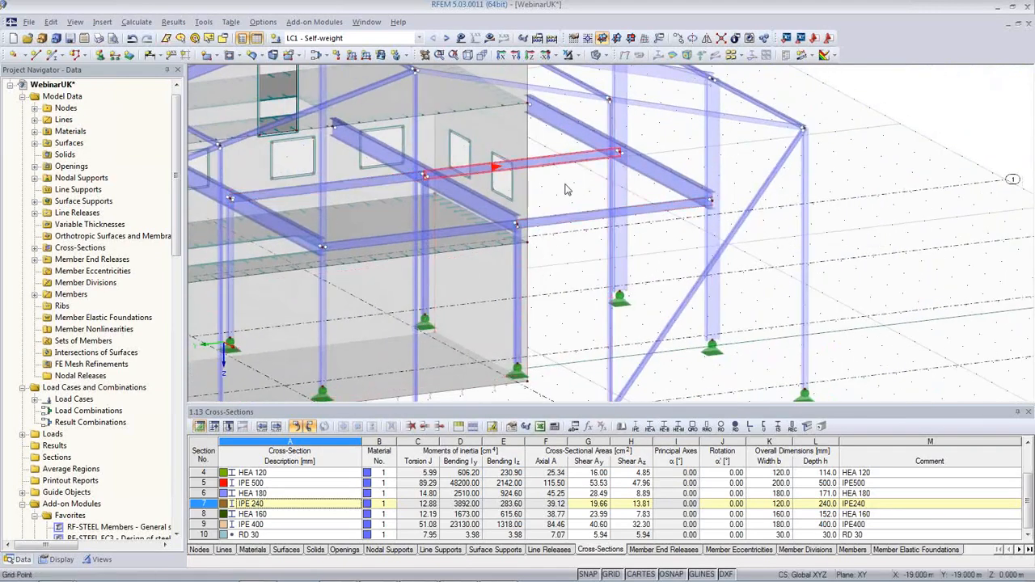
ctrl+double_click(582, 224)
click(560, 419)
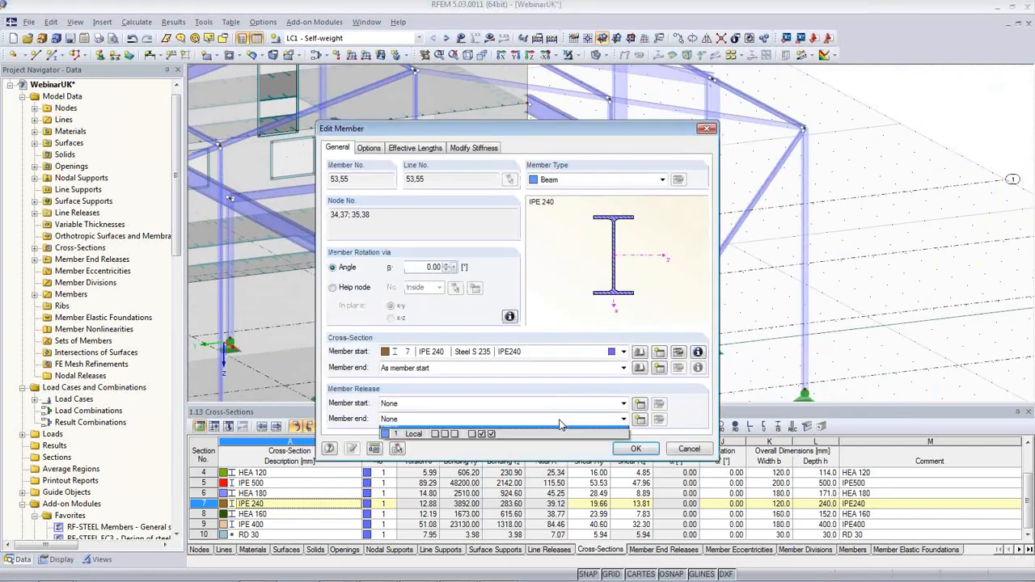
click(558, 441)
click(638, 450)
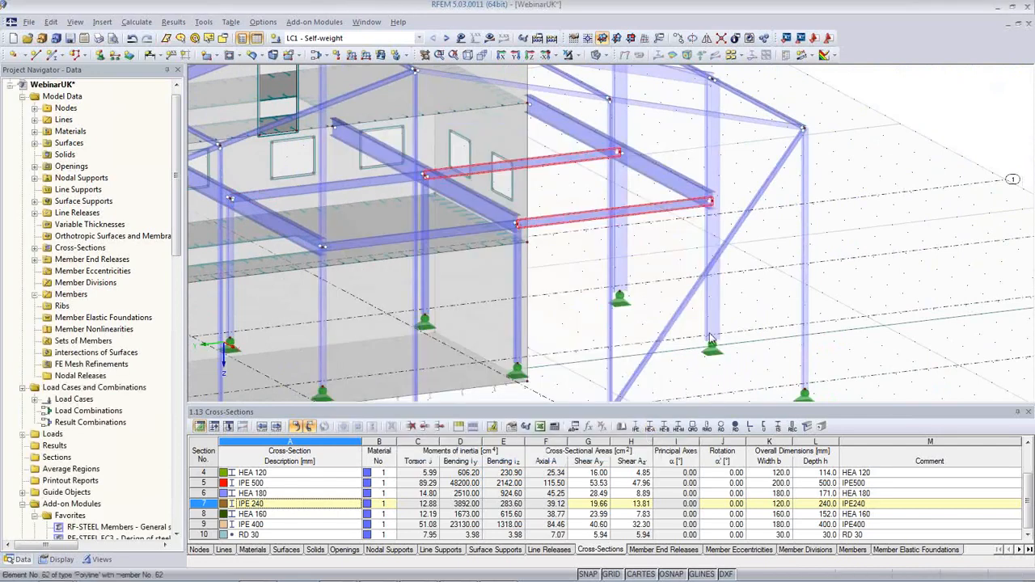
middle_drag(747, 275, 789, 270)
scroll(785, 288, down, 5)
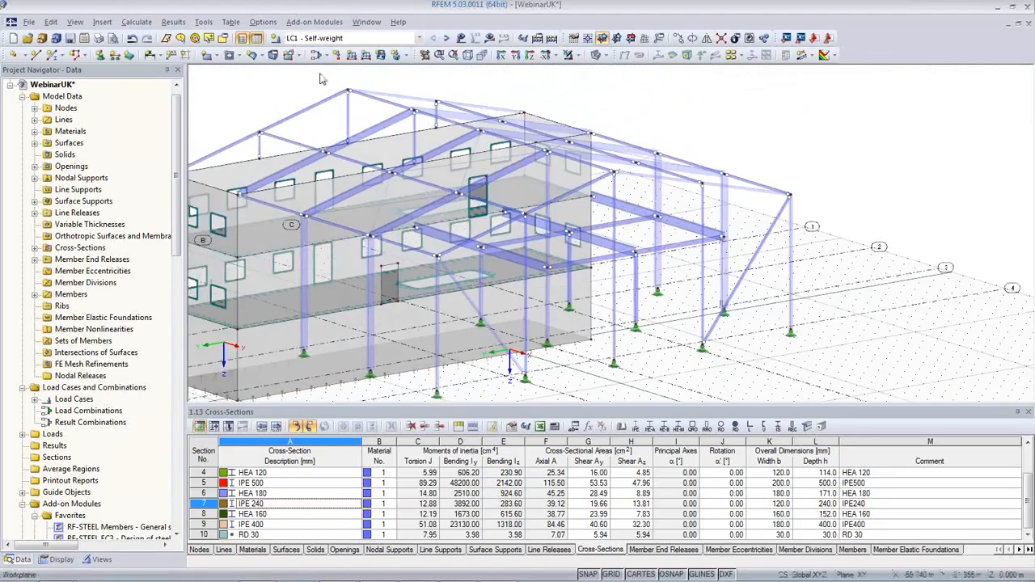
middle_drag(336, 171, 437, 168)
Show the LC1 loads and check member 15's uniform 1.500 kN/m load without changing it
click(463, 43)
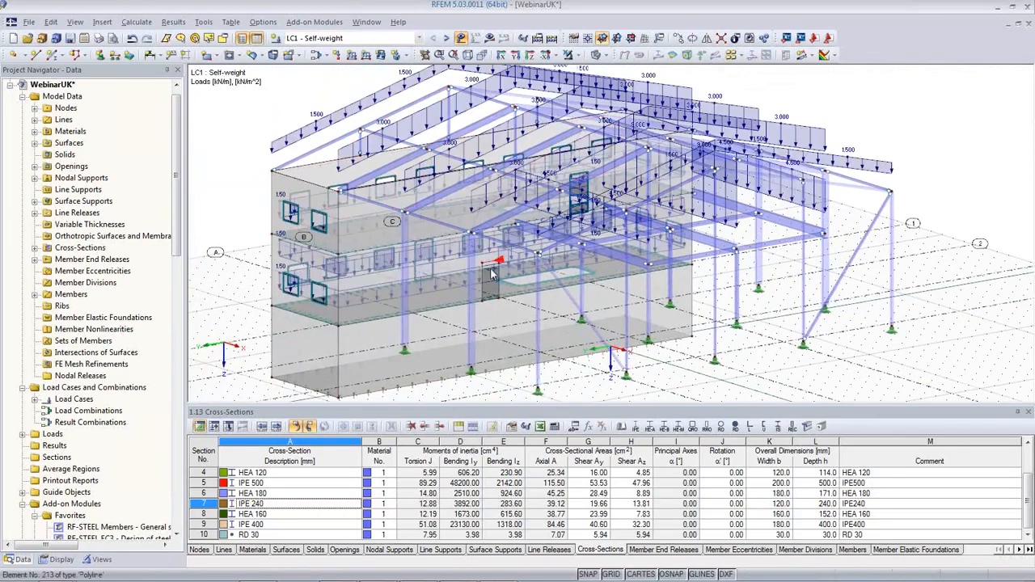
ctrl+middle_drag(538, 279, 443, 319)
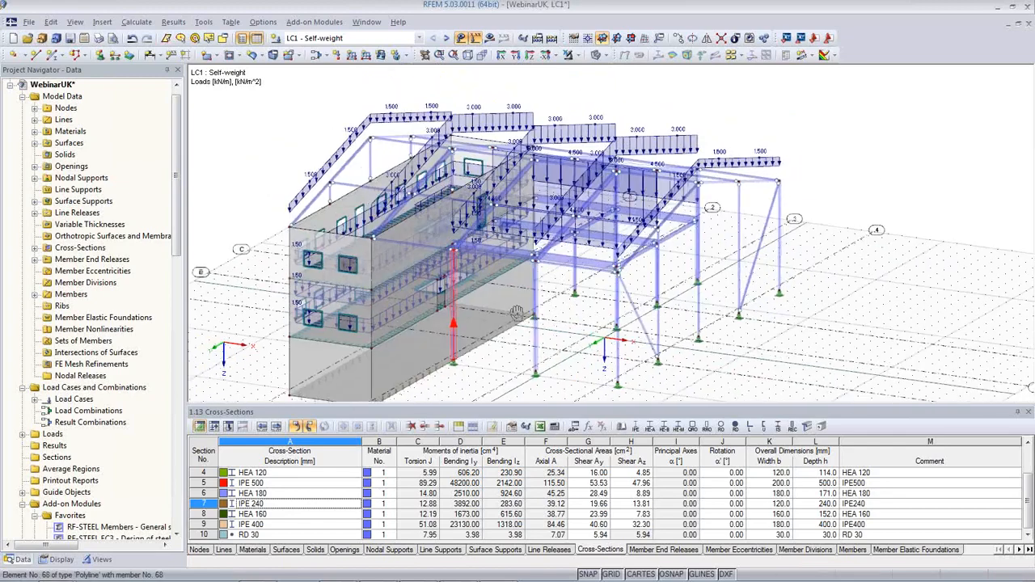
double_click(326, 178)
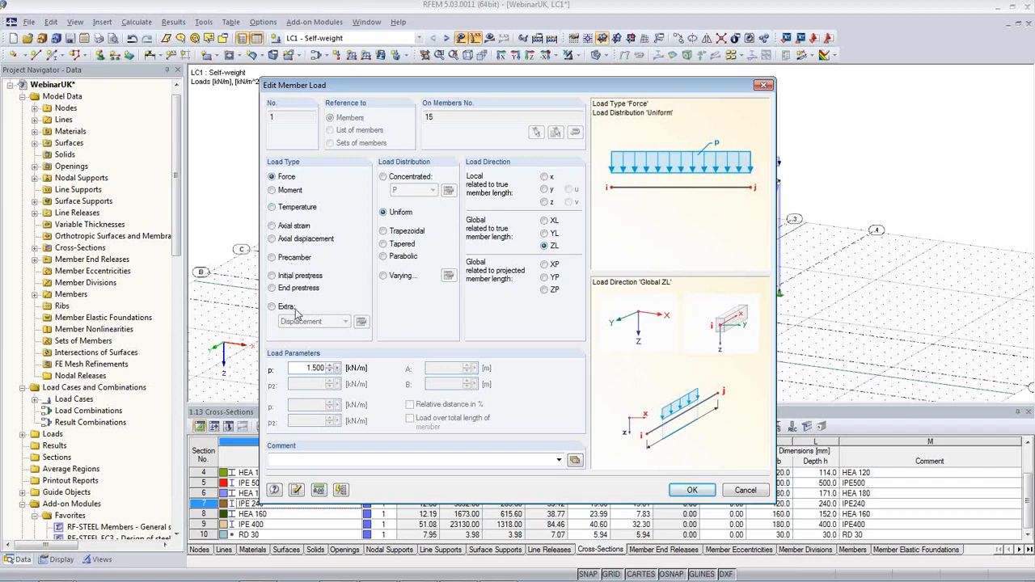
click(385, 233)
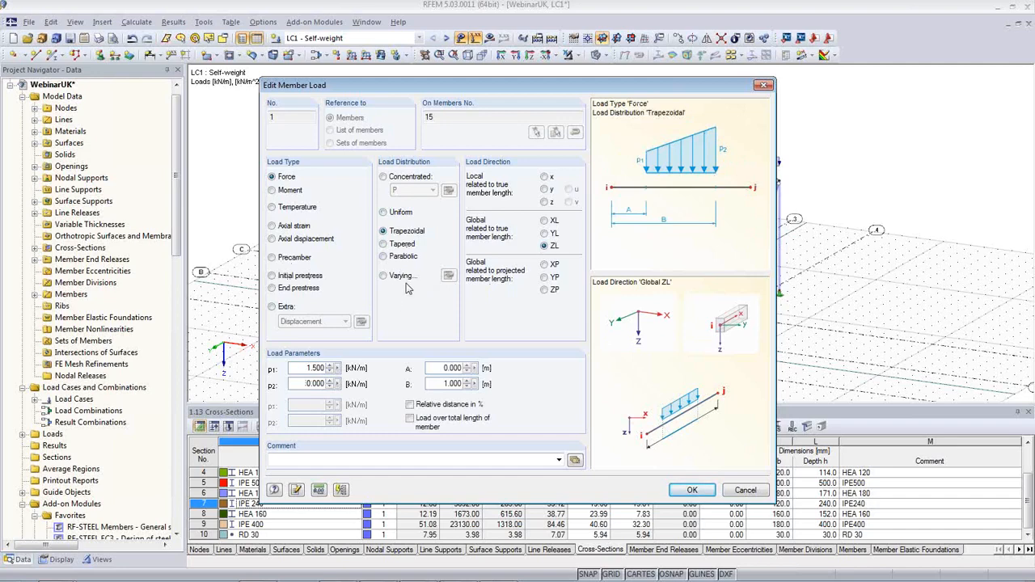
click(383, 212)
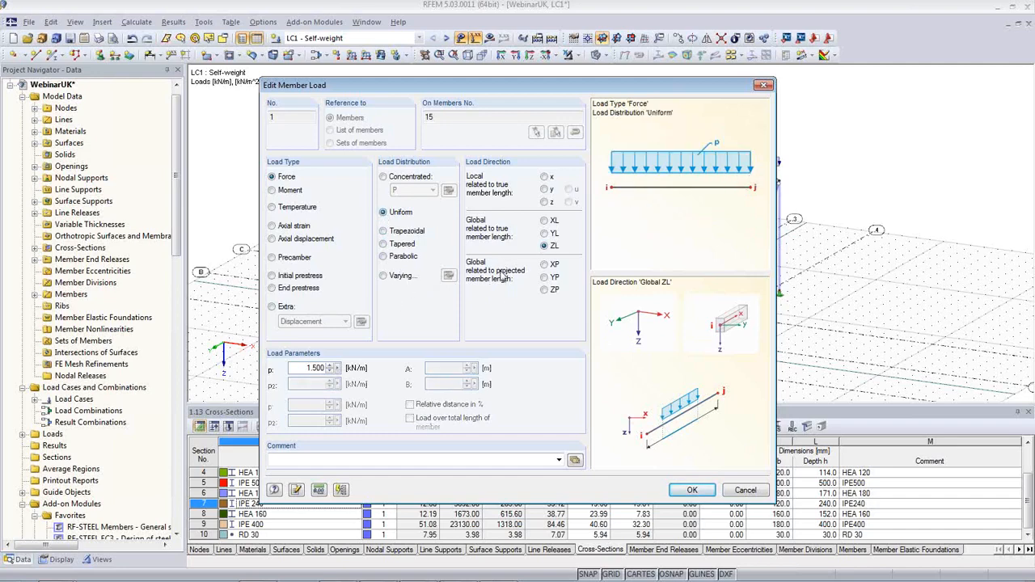
click(745, 491)
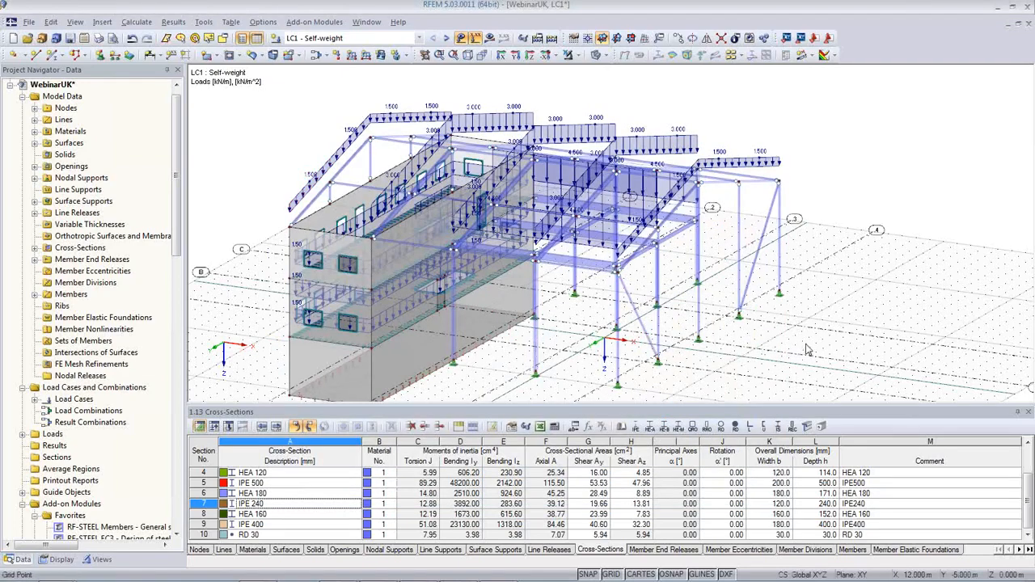
ctrl+middle_drag(796, 349, 712, 343)
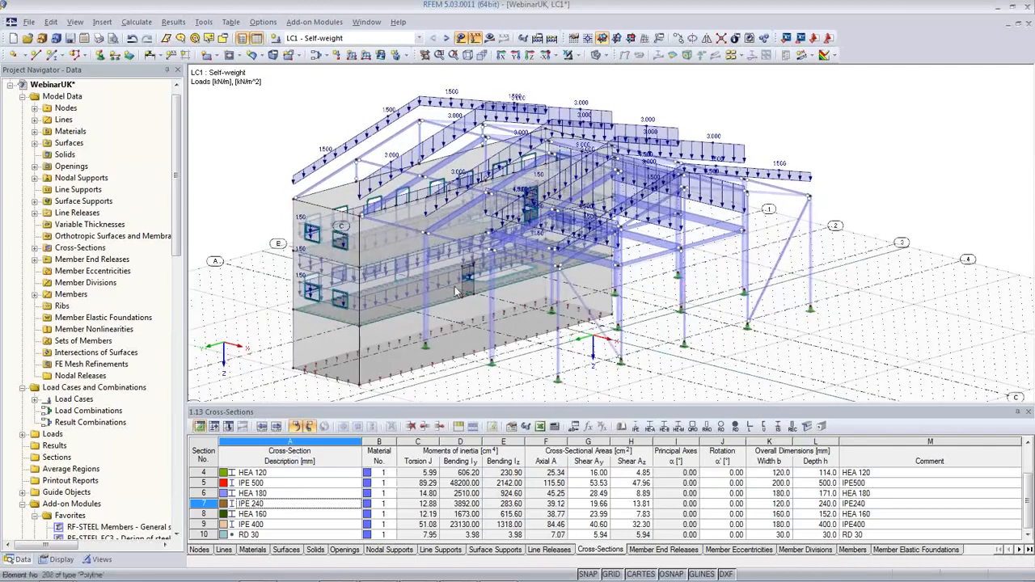
Step through LC2 Snow and LC3 Wind to LC4 Live, then orbit to a frontal view
click(420, 39)
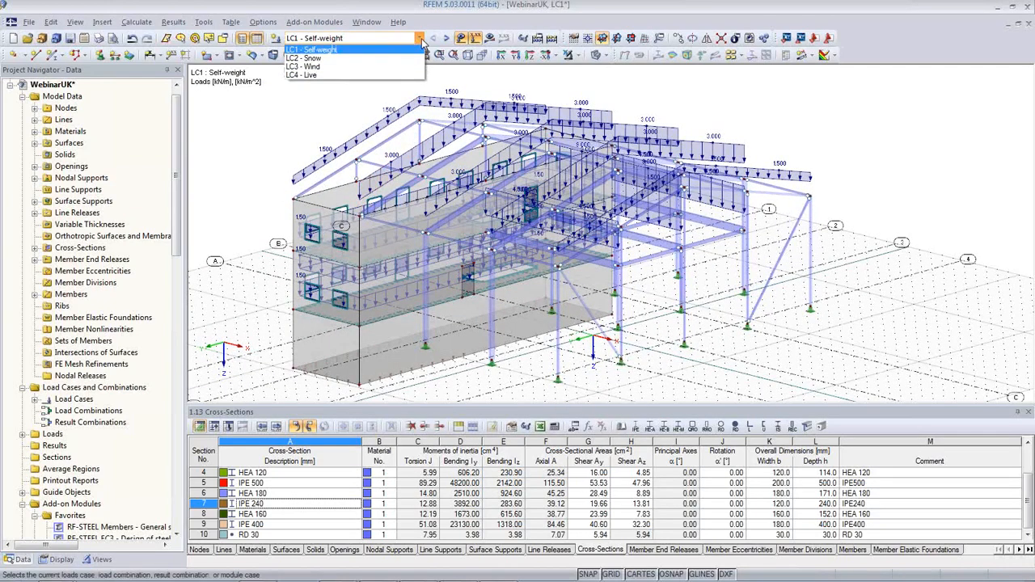
click(344, 47)
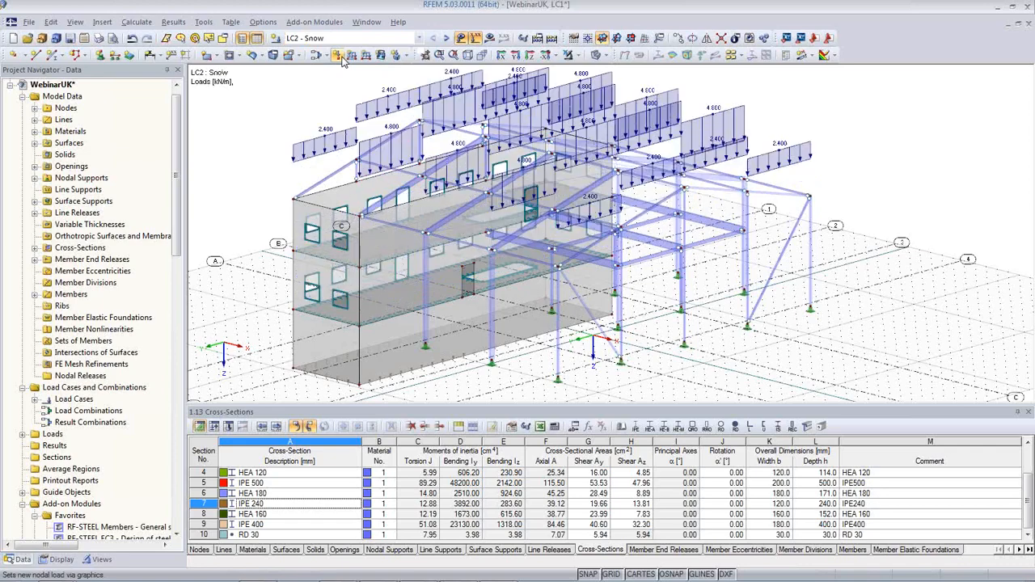
click(446, 38)
click(446, 38)
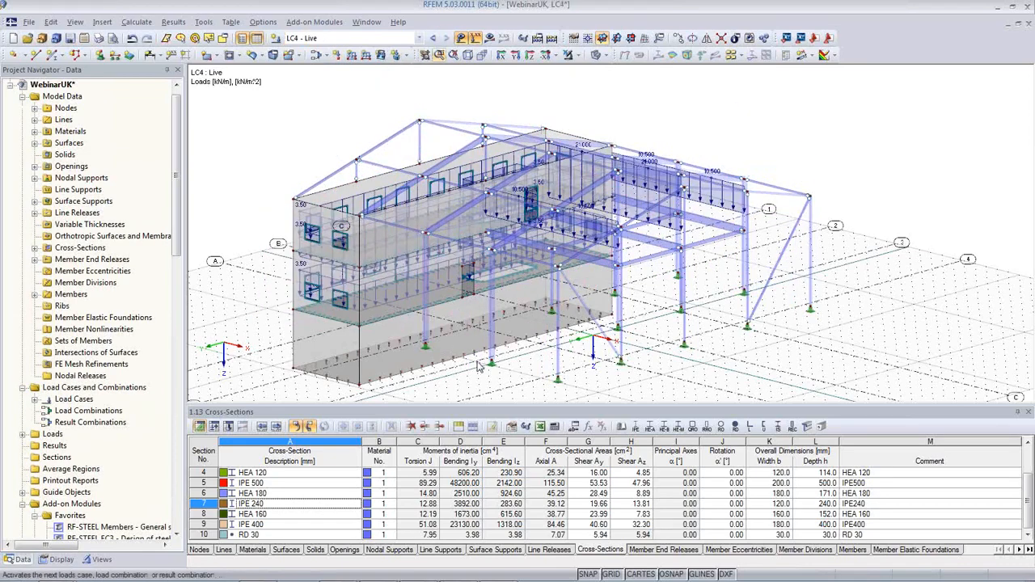
middle_drag(730, 382, 739, 349)
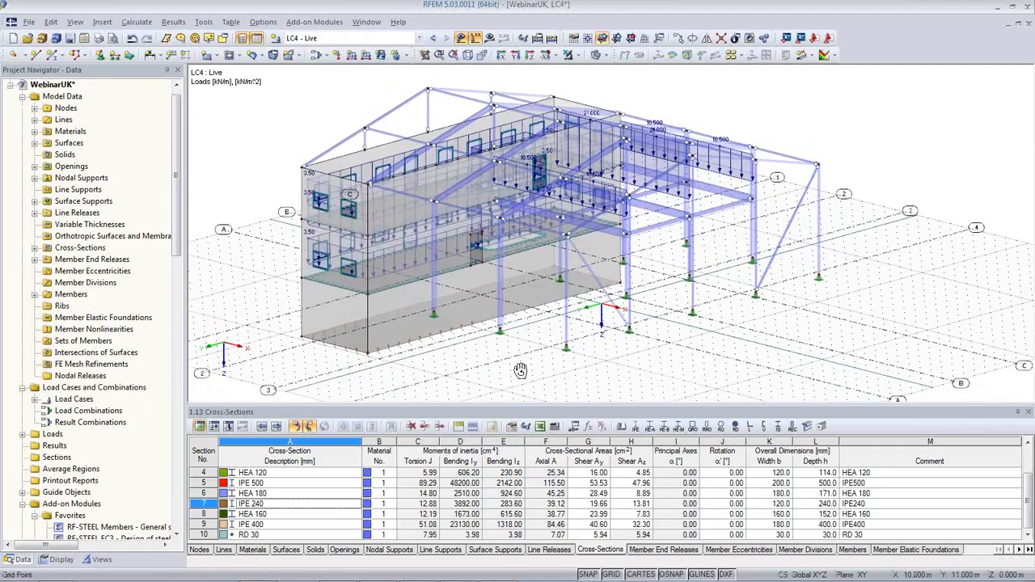
ctrl+middle_drag(520, 371, 766, 377)
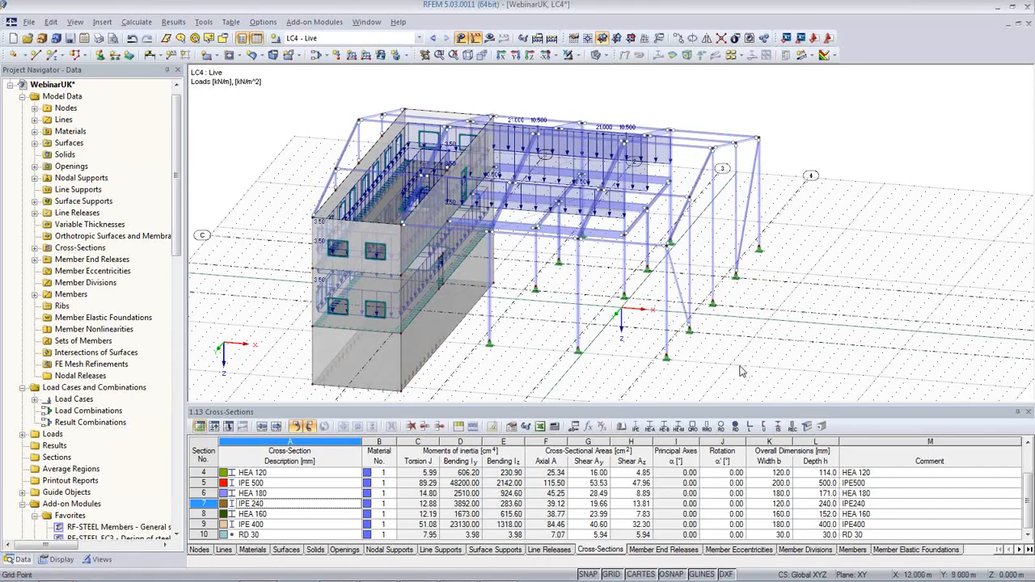
ctrl+middle_drag(742, 371, 666, 346)
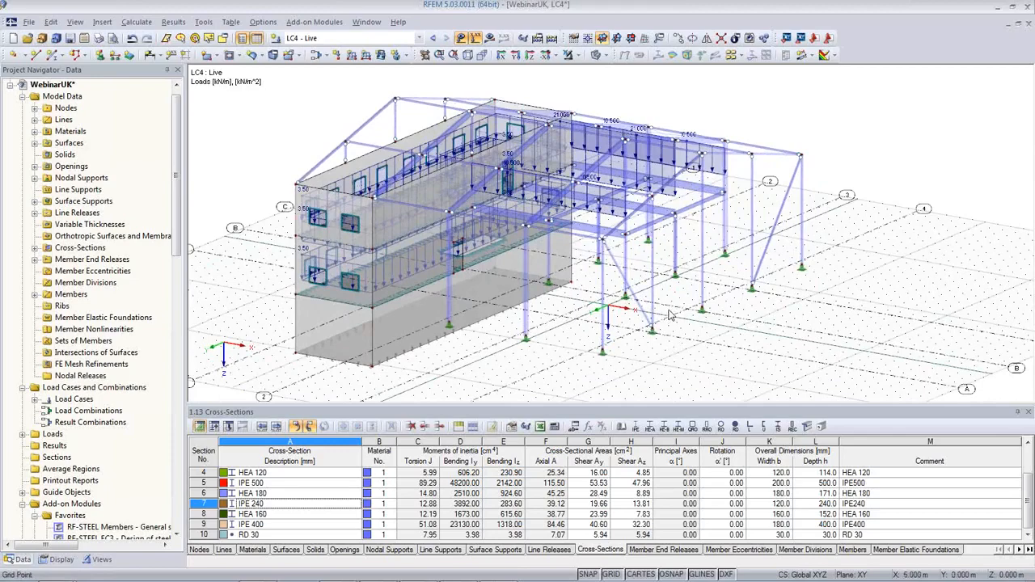
middle_drag(596, 333, 622, 290)
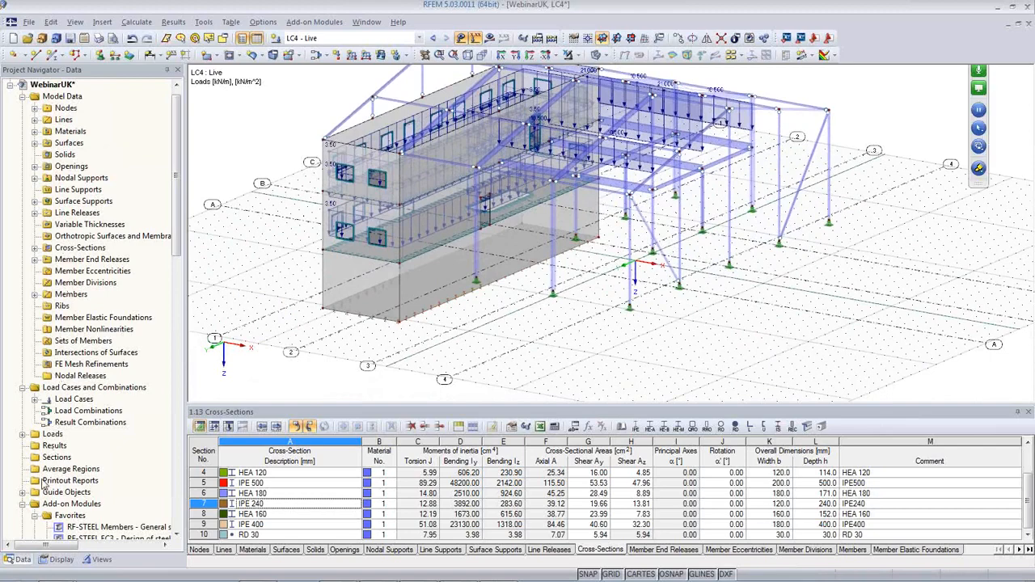
click(58, 558)
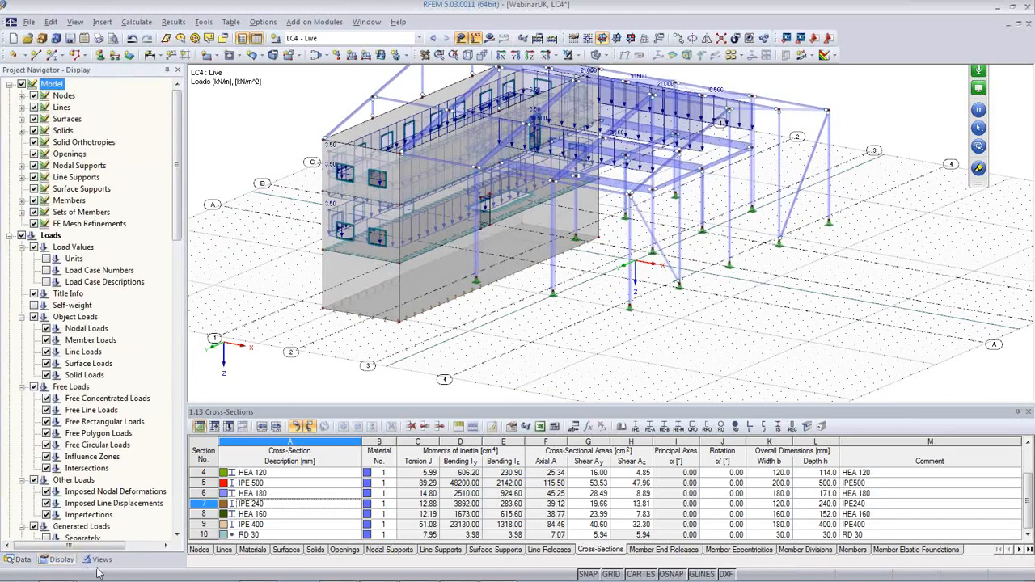
click(99, 558)
click(20, 559)
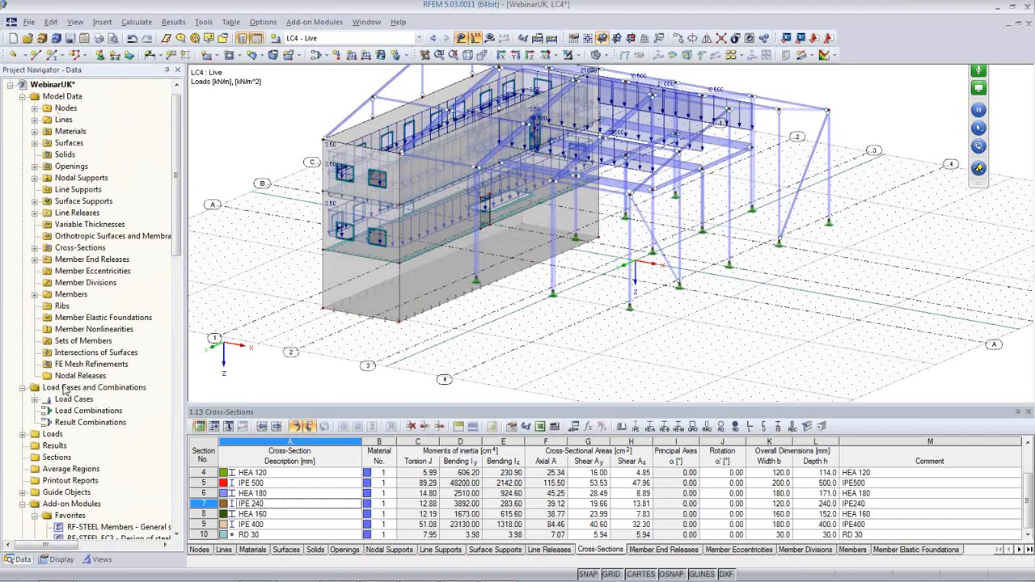
scroll(148, 413, down, 6)
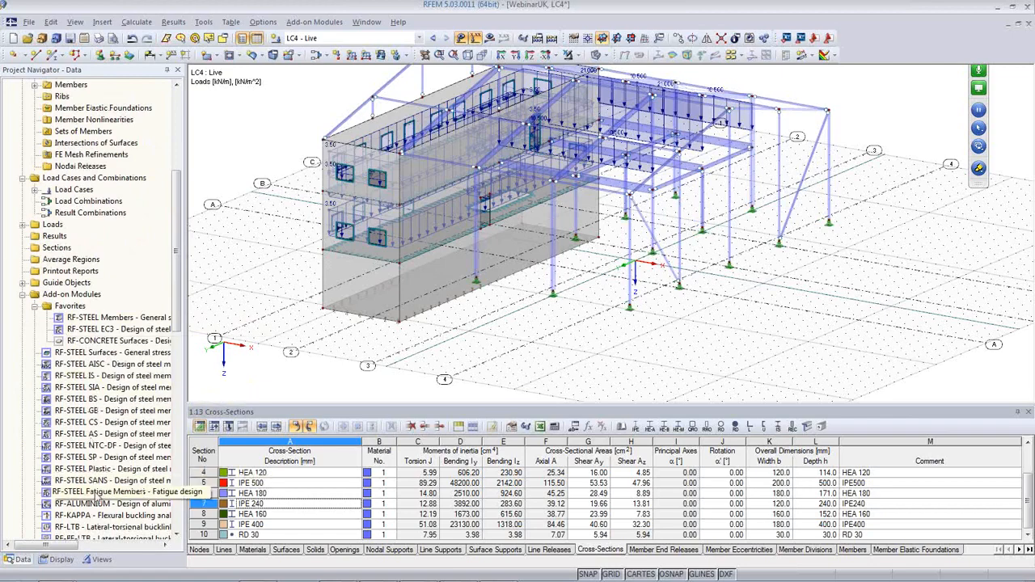
scroll(113, 473, down, 4)
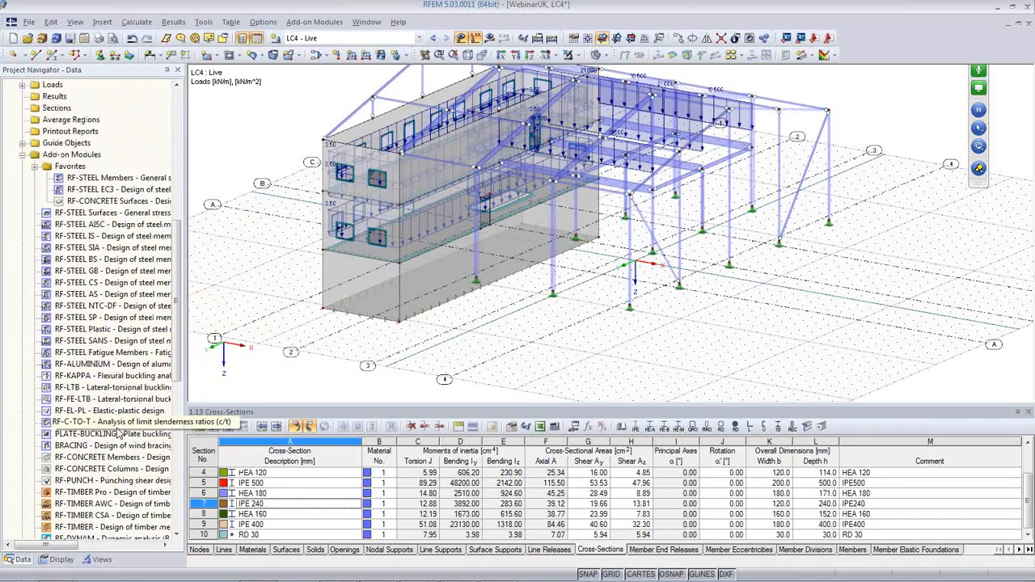
scroll(116, 426, down, 2)
scroll(115, 426, down, 3)
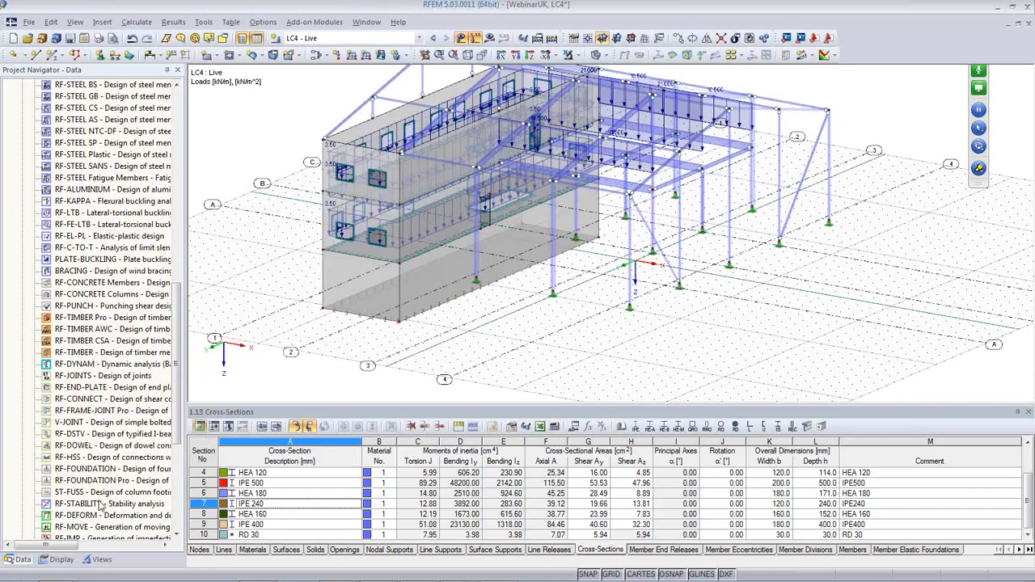
scroll(101, 504, down, 6)
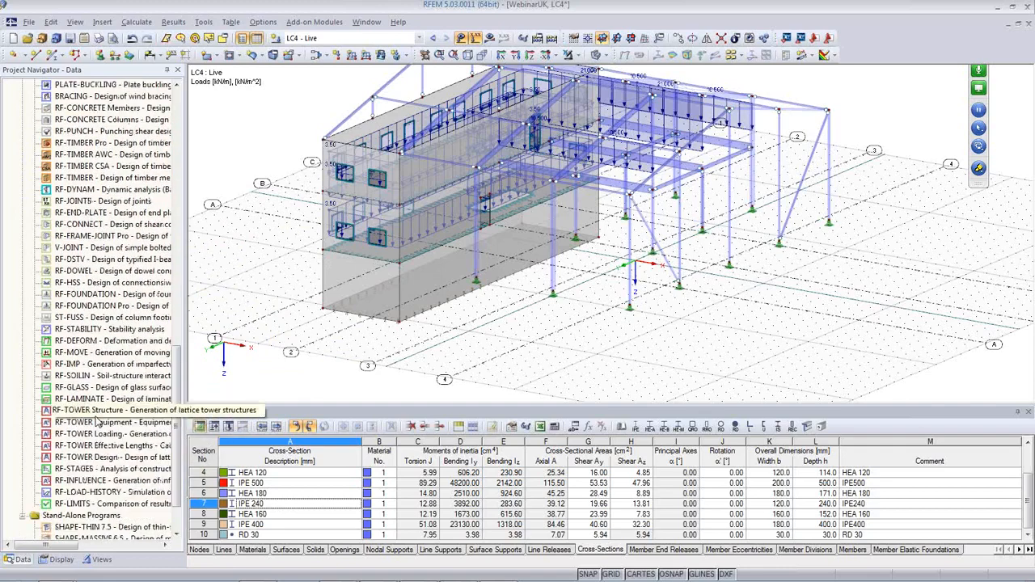
scroll(95, 367, up, 15)
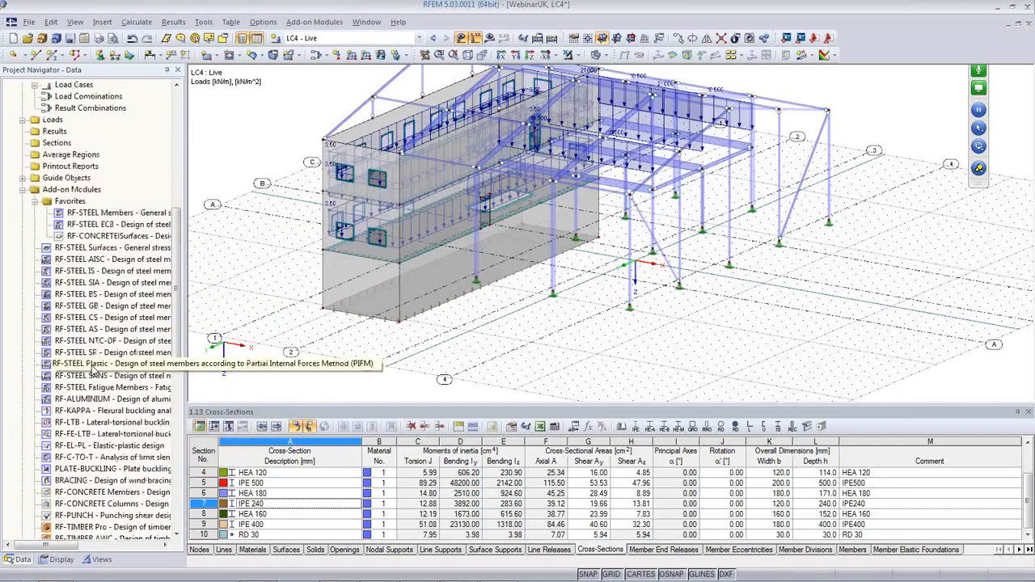
scroll(95, 368, down, 5)
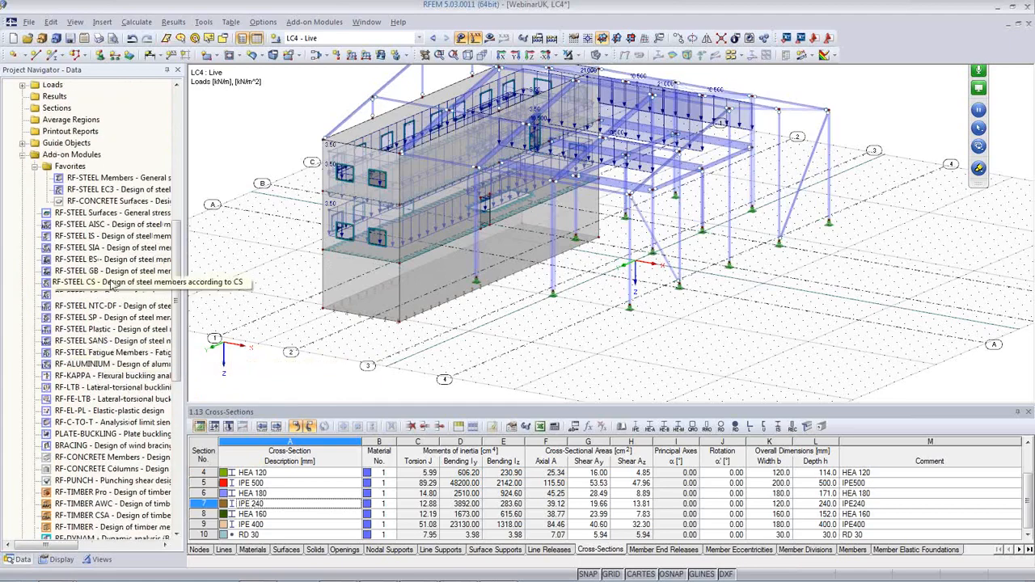
scroll(117, 422, up, 5)
scroll(118, 421, up, 5)
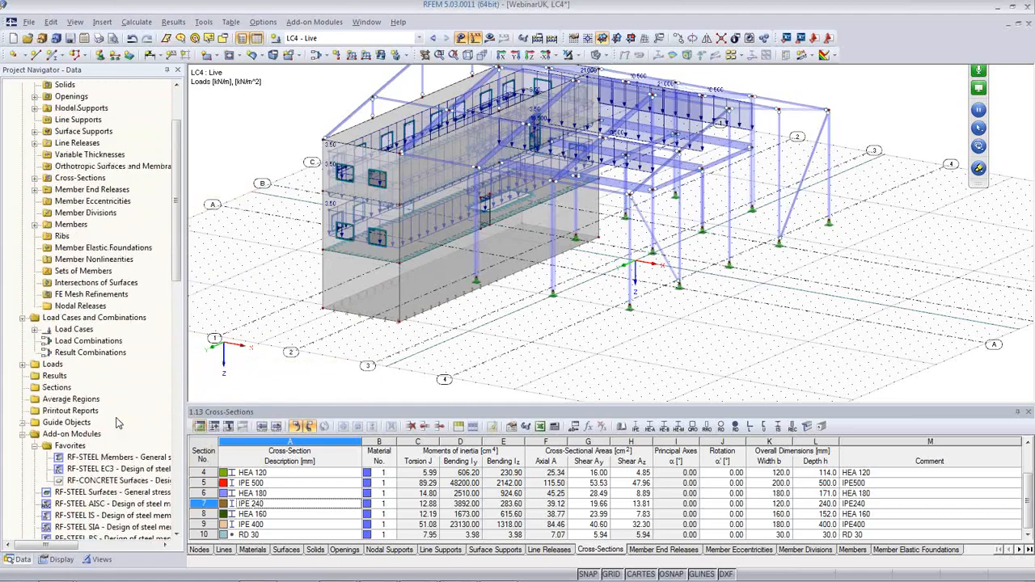
scroll(117, 420, up, 1)
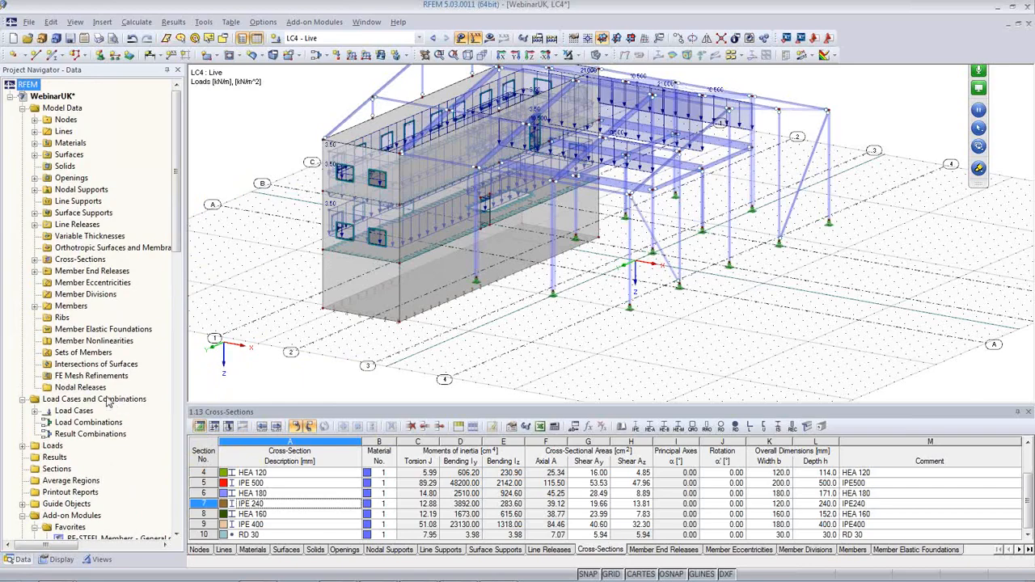
Expand Materials and inspect Steel S 235 and a member's properties without changes
click(34, 143)
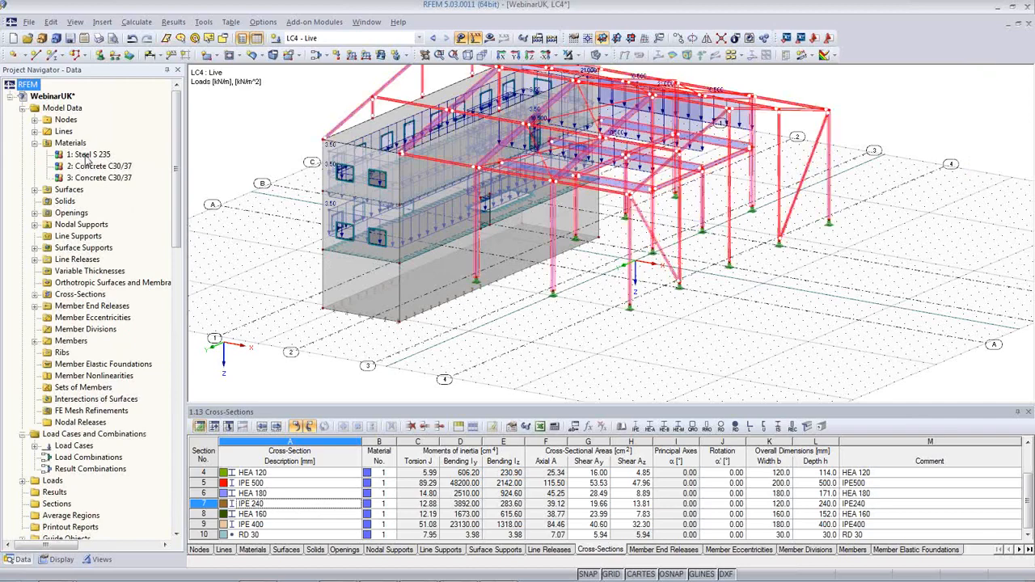
double_click(86, 157)
click(646, 425)
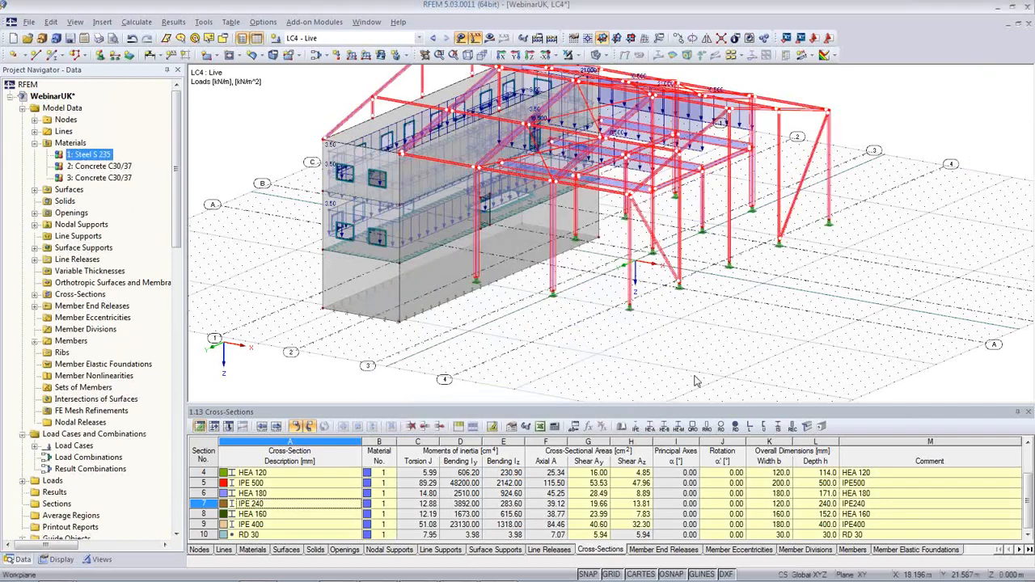
double_click(730, 244)
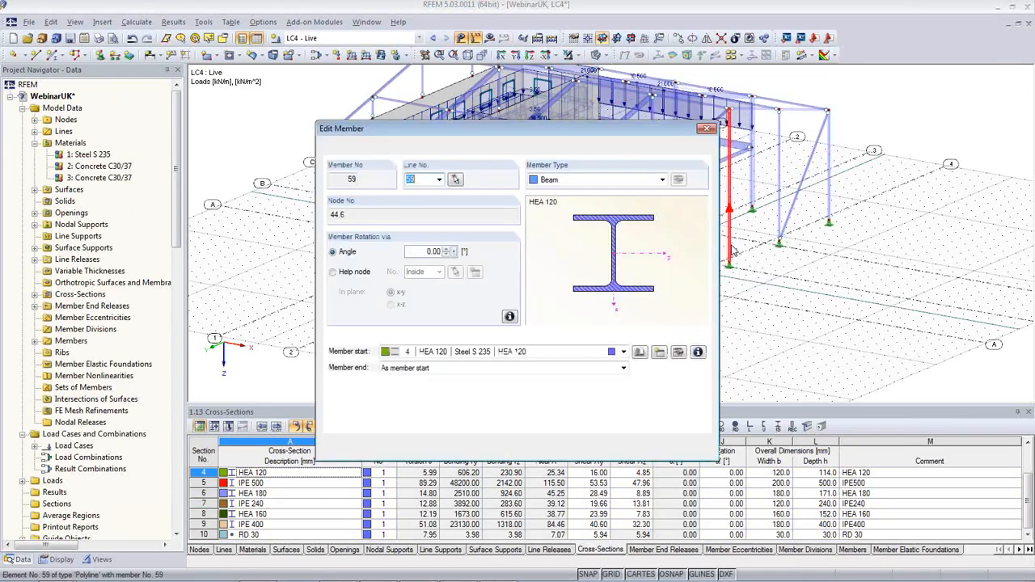
click(695, 455)
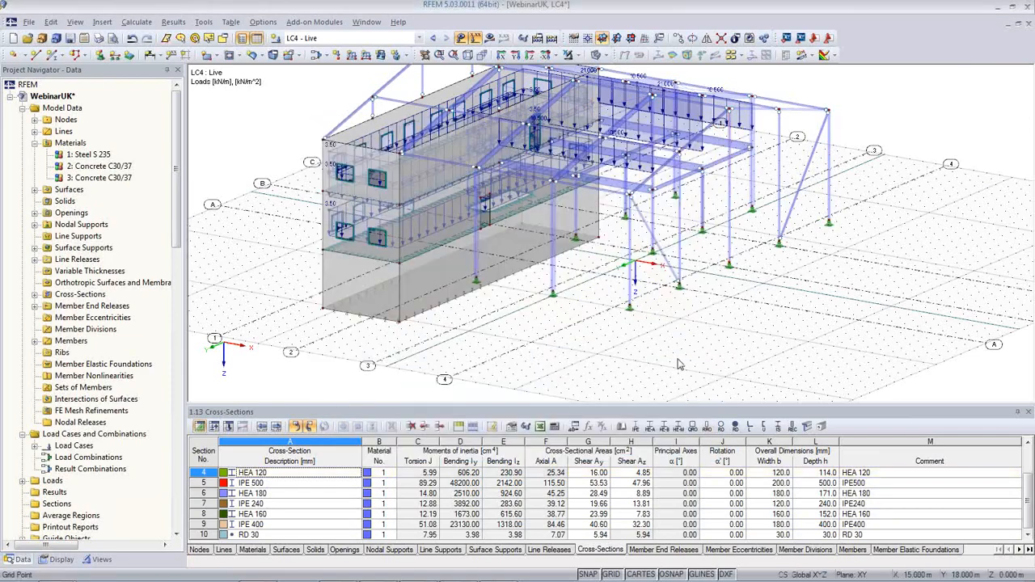
Hide the grid dots and guide lines from the workspace
scroll(679, 364, down, 1)
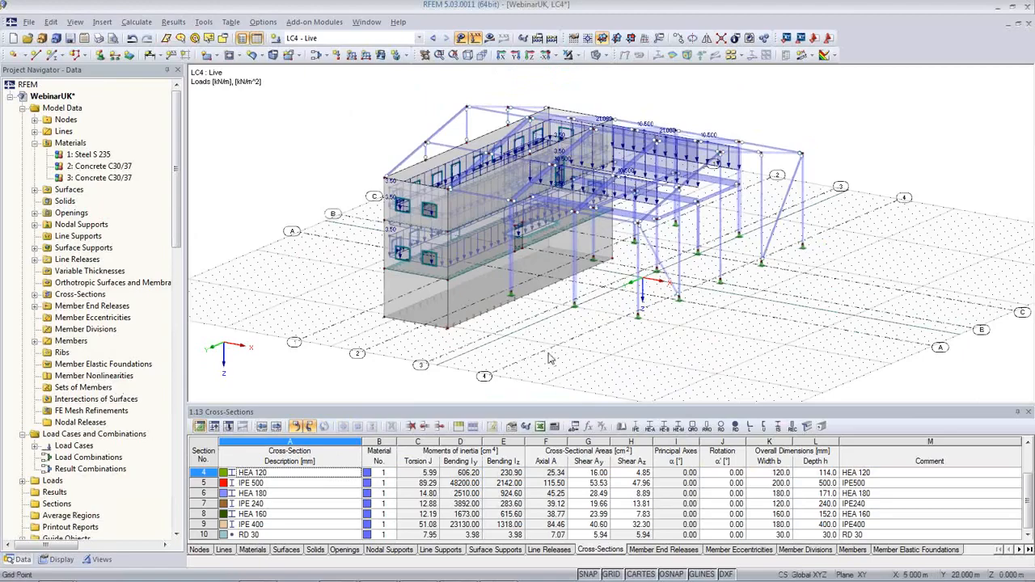
ctrl+middle_drag(558, 317, 517, 347)
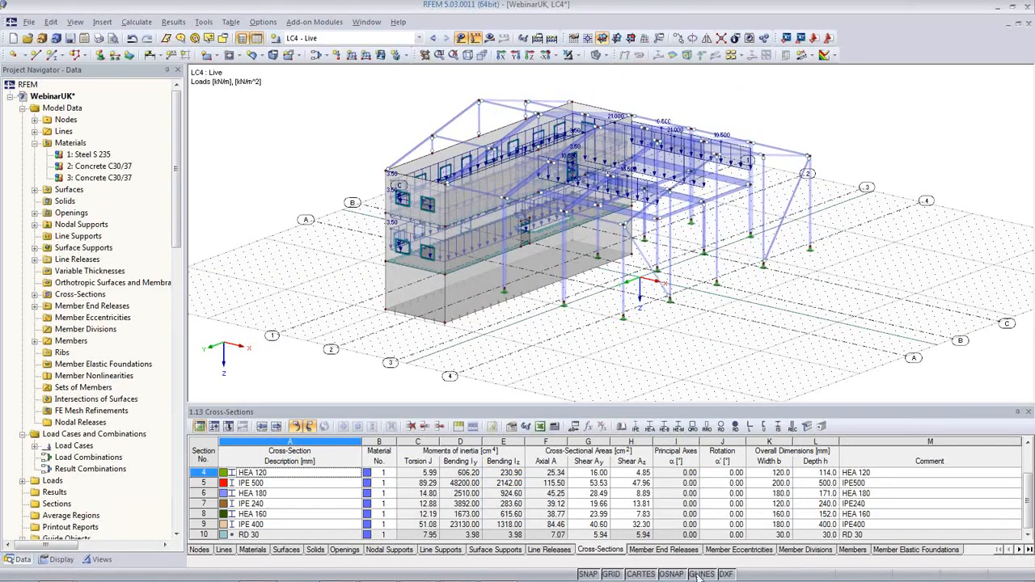
click(697, 574)
click(611, 574)
ctrl+middle_drag(608, 331, 628, 360)
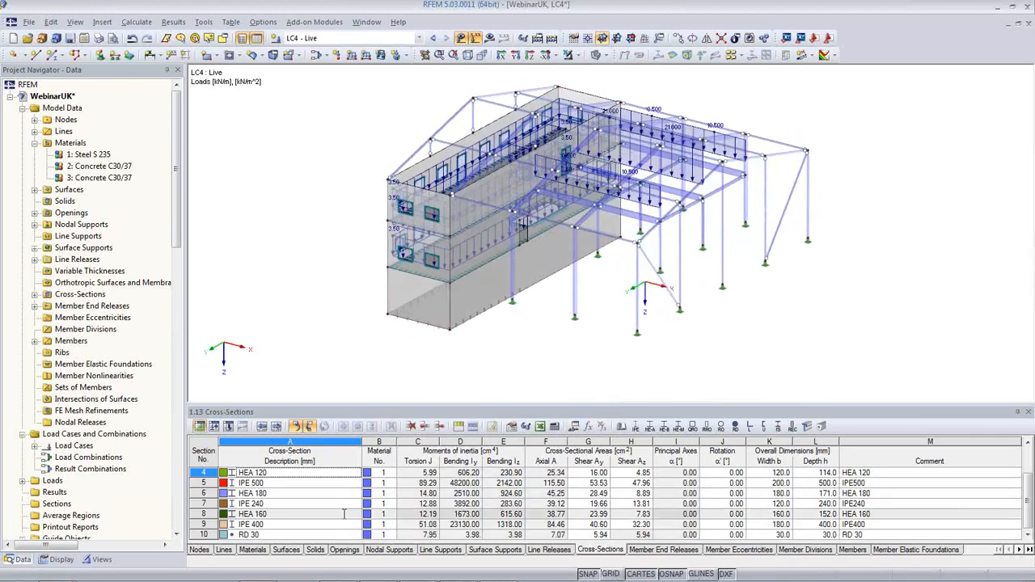
Highlight members by cross-section (IPE 500, HEA 160, IPE 240), then show the Nodal Supports table
click(317, 484)
click(318, 511)
click(316, 501)
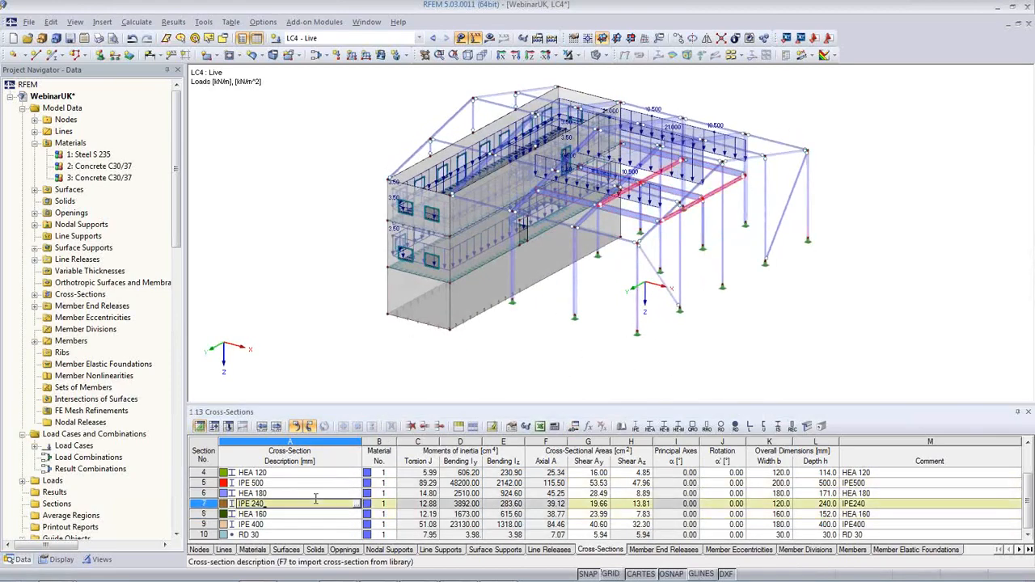
key(Up)
key(Up)
key(Up)
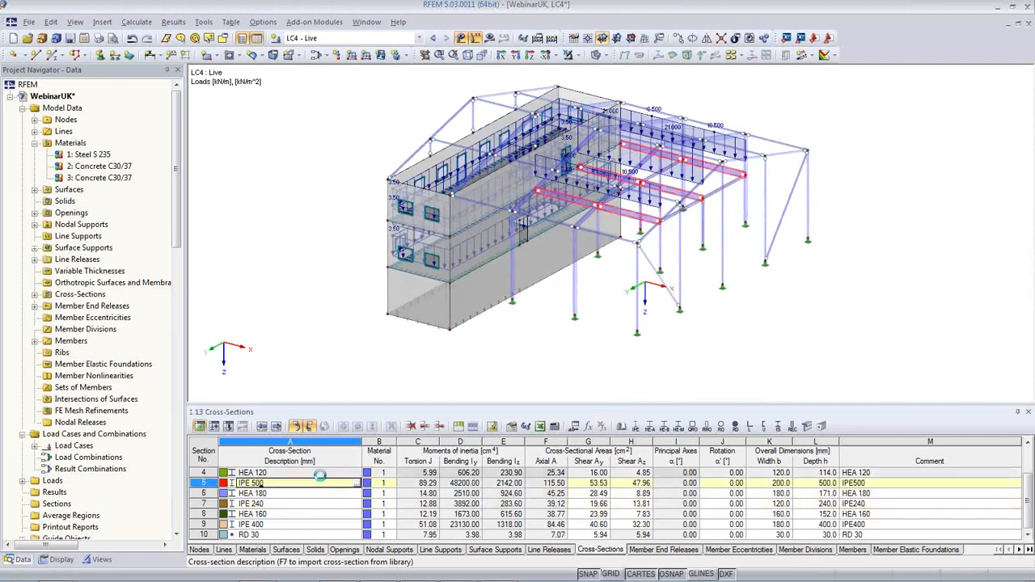
key(Down)
key(Down)
key(Down)
key(Down)
key(Down)
key(Down)
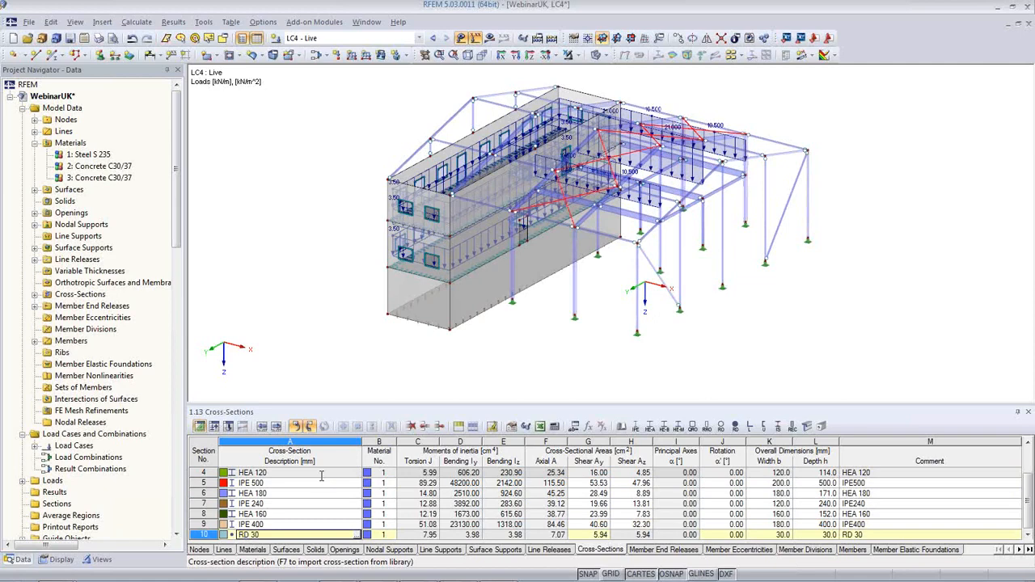
click(383, 551)
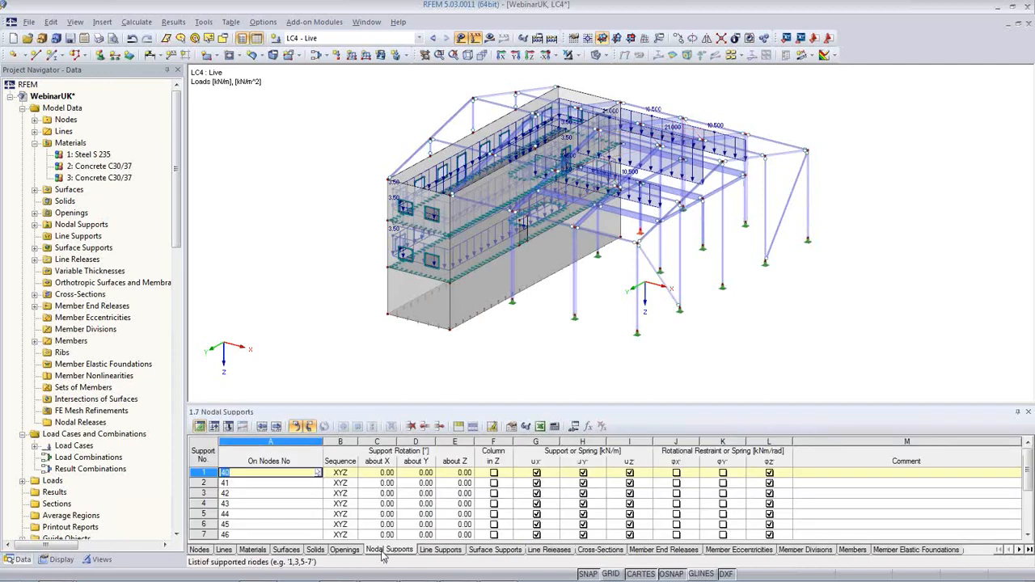
Browse the line support, surface support, materials and lines tables, ending on Nodes with node 8 selected
click(439, 551)
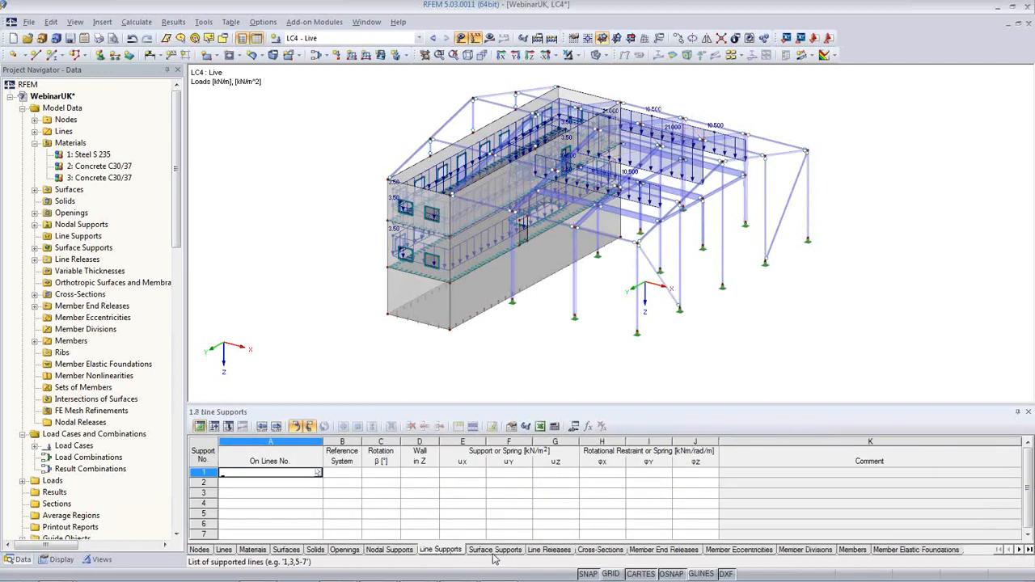
click(495, 551)
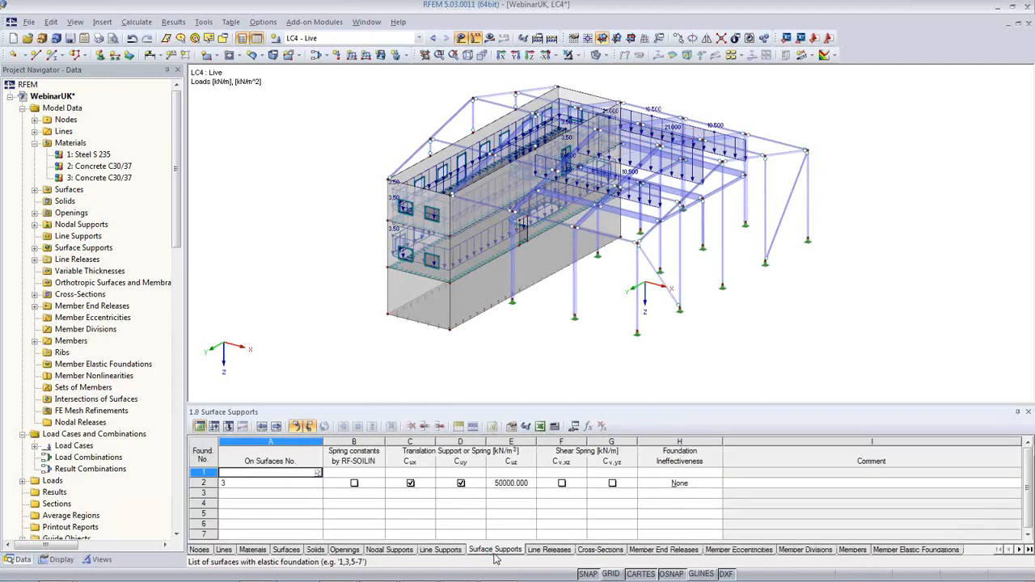
click(252, 550)
click(223, 549)
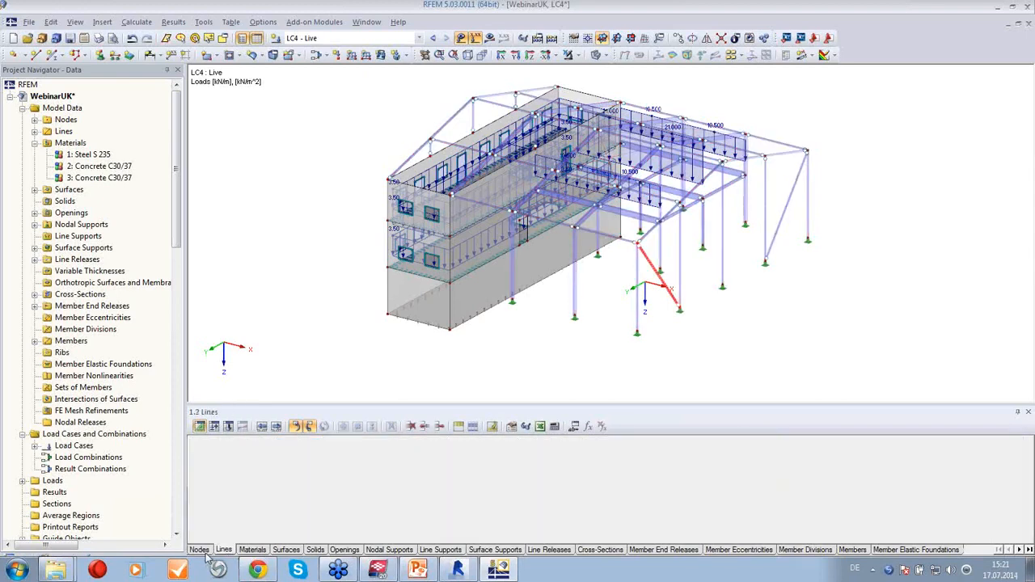
click(199, 550)
click(312, 504)
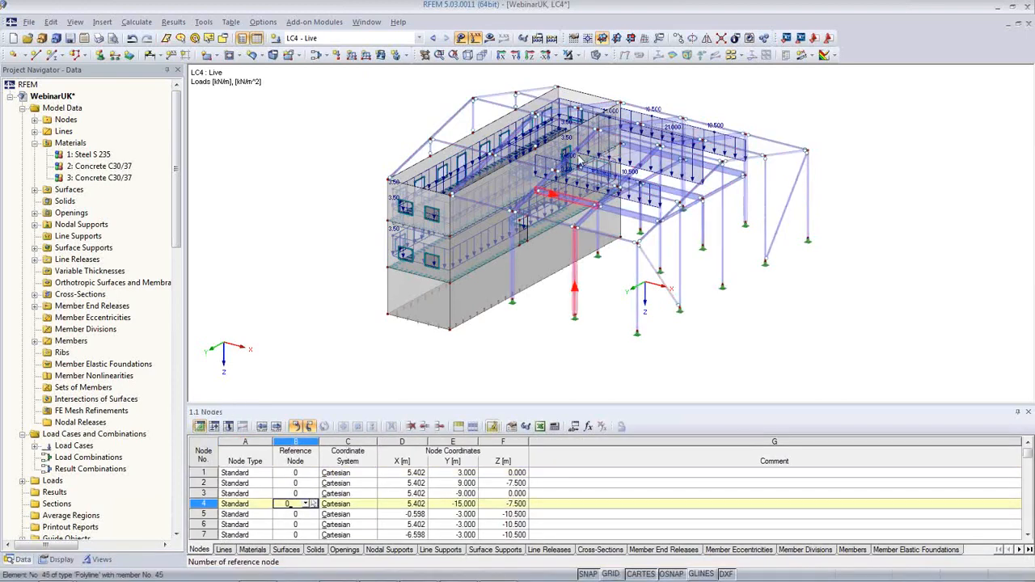
click(476, 101)
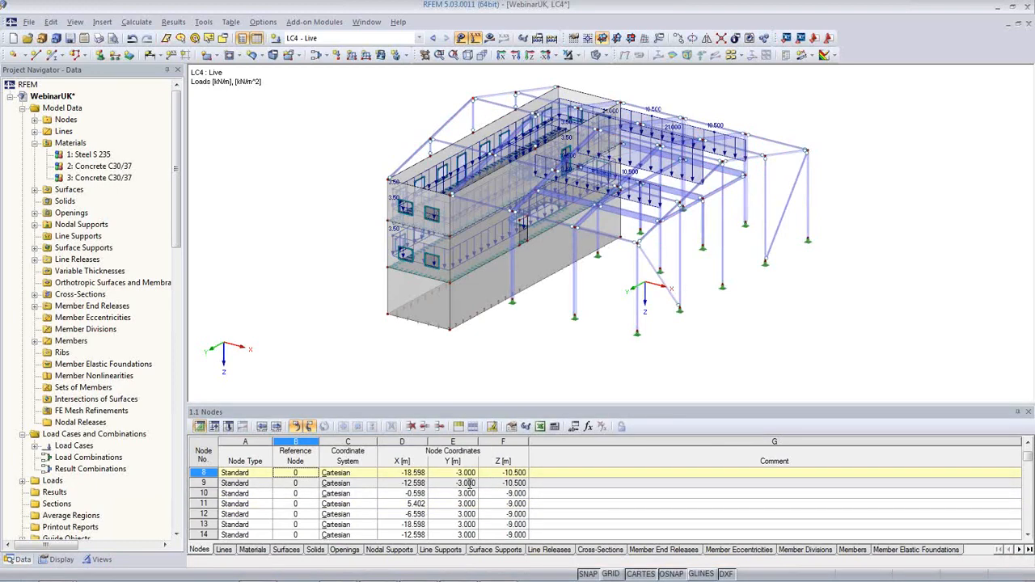
Collapse the Materials branch and hide the LC4 loads from the model view
double_click(42, 144)
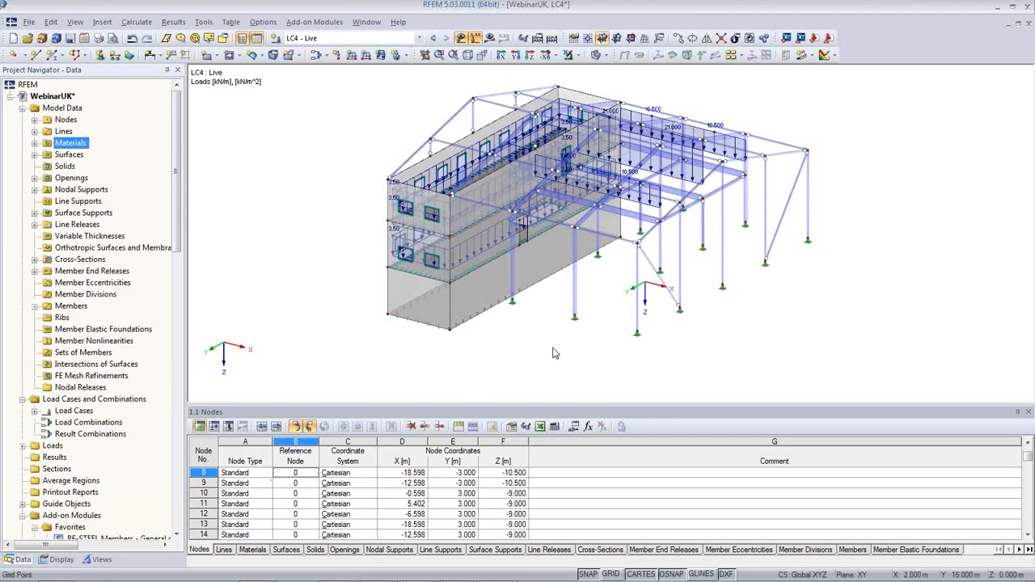
click(461, 40)
ctrl+middle_drag(567, 327, 550, 376)
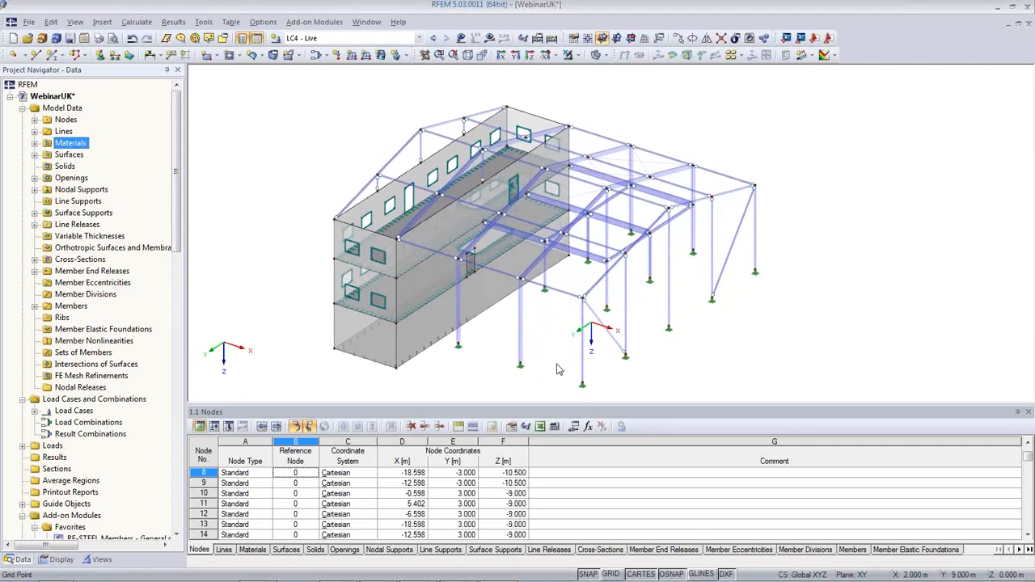
mouse_move(449, 575)
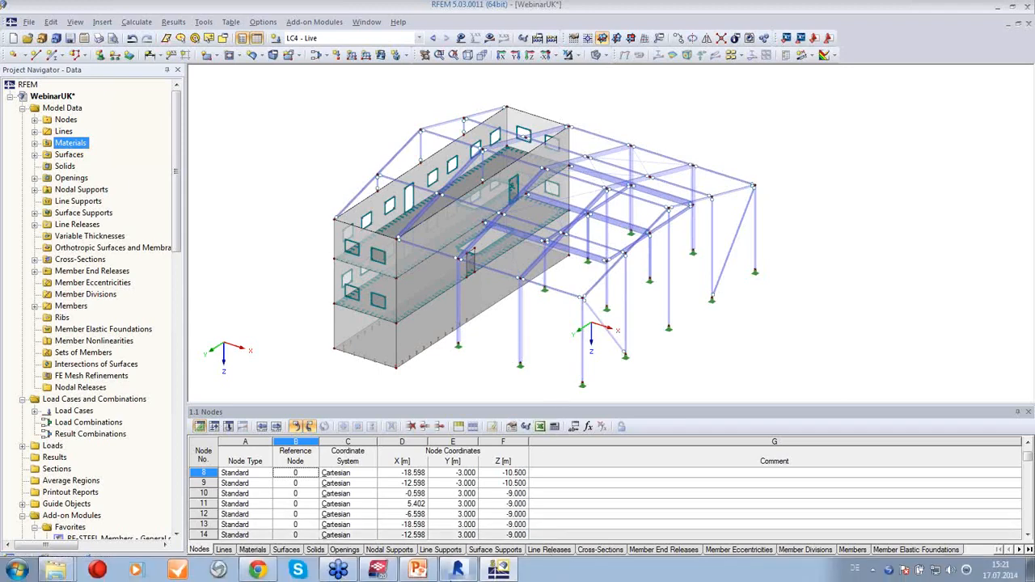
mouse_move(376, 570)
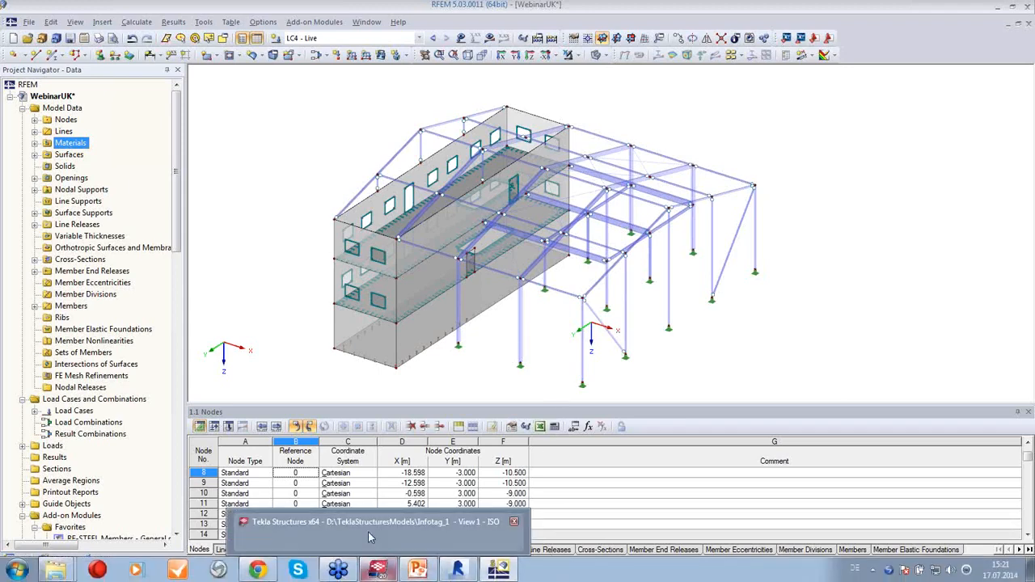
click(368, 538)
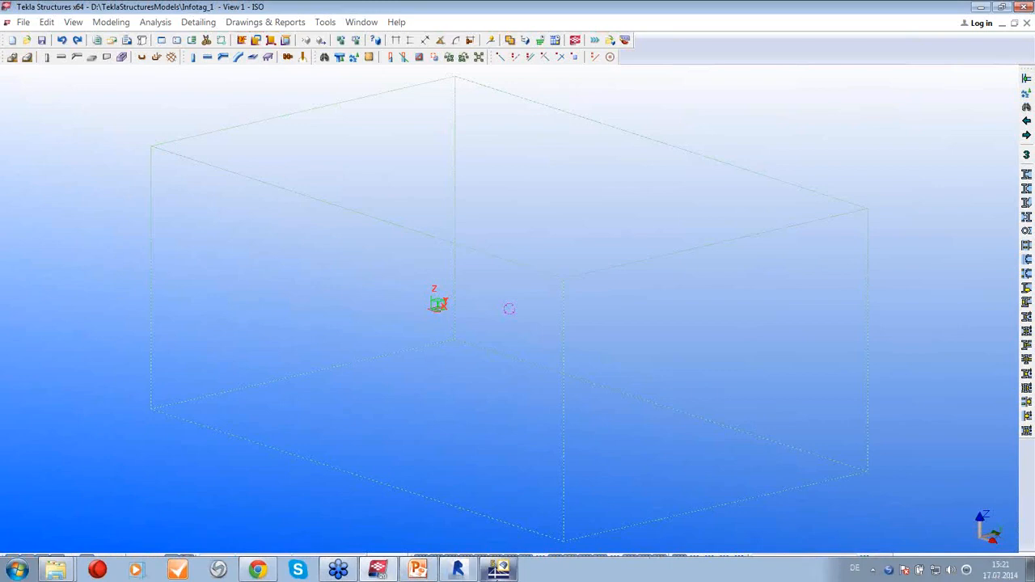
click(498, 569)
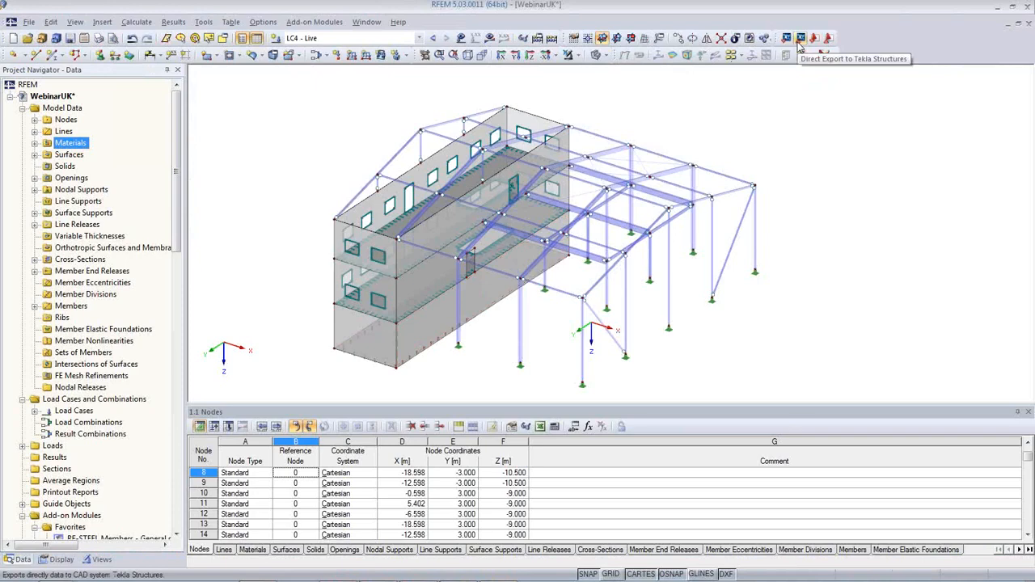
Export the model directly to Tekla Structures, overwriting the existing model, and switch to Tekla
click(800, 40)
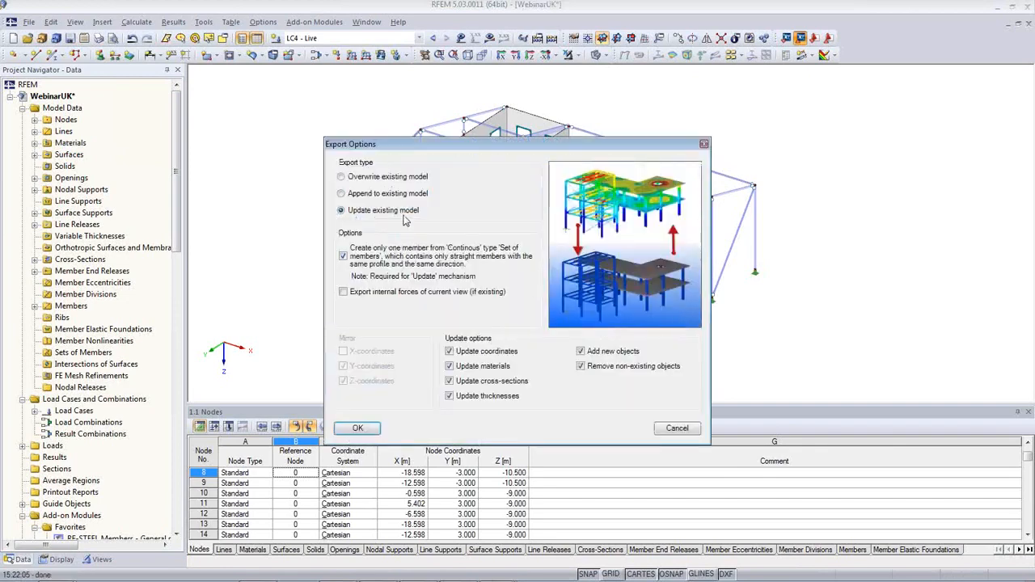
click(356, 176)
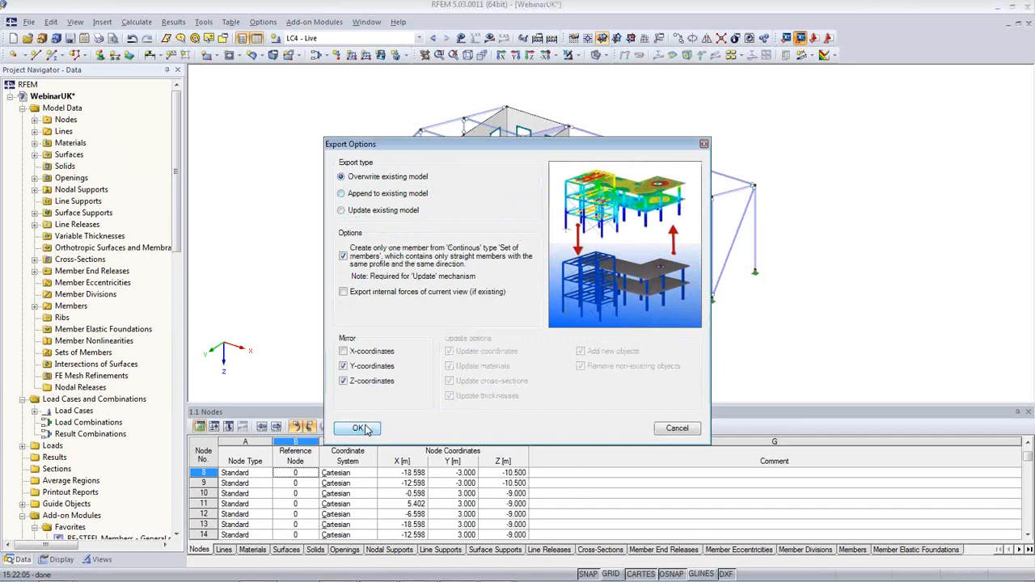
click(358, 428)
click(393, 571)
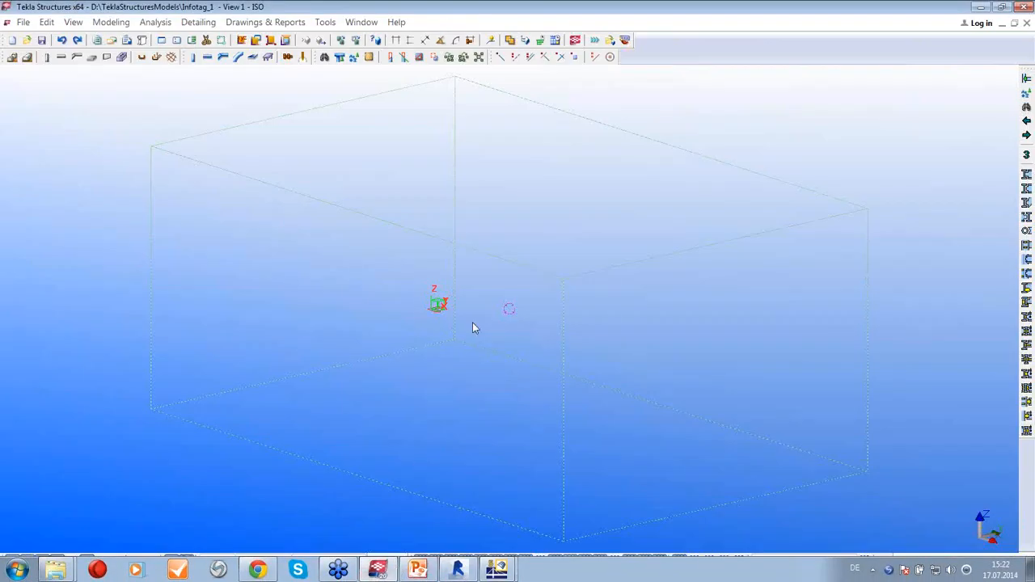
Bring the imported building into view and switch its concrete walls to wireframe display
middle_drag(504, 361, 647, 434)
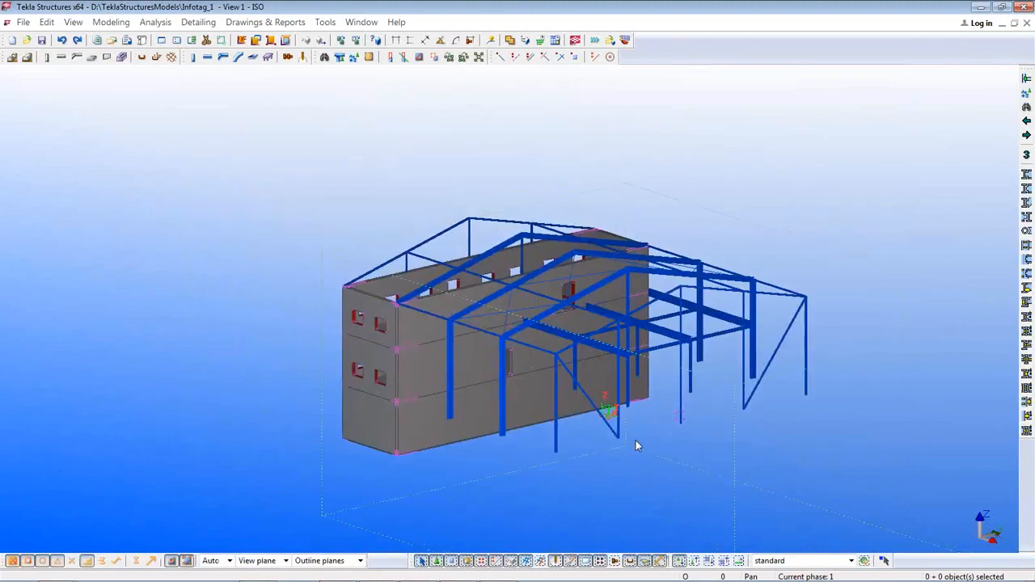
middle_drag(768, 434, 611, 363)
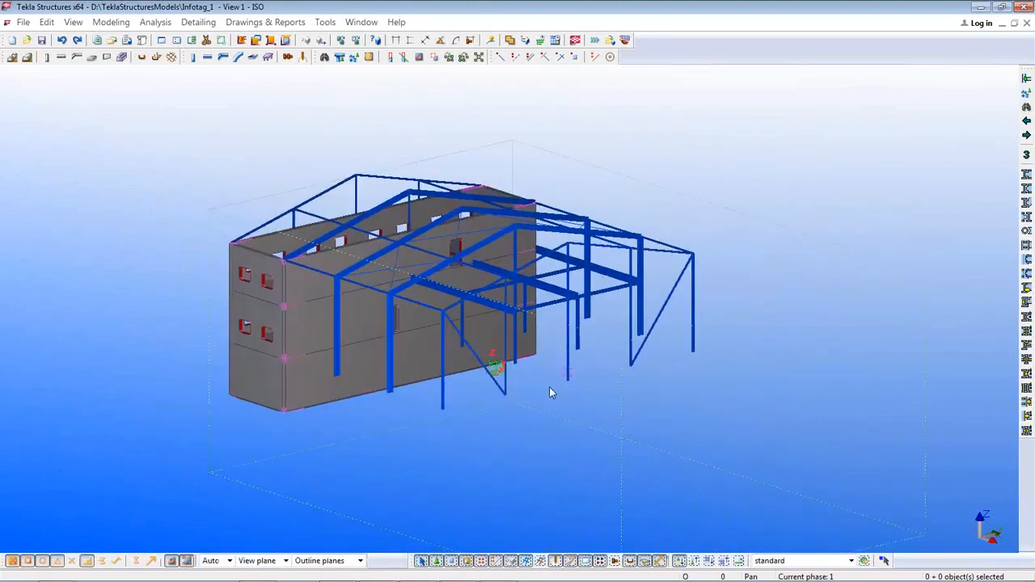
ctrl+middle_drag(550, 388, 541, 414)
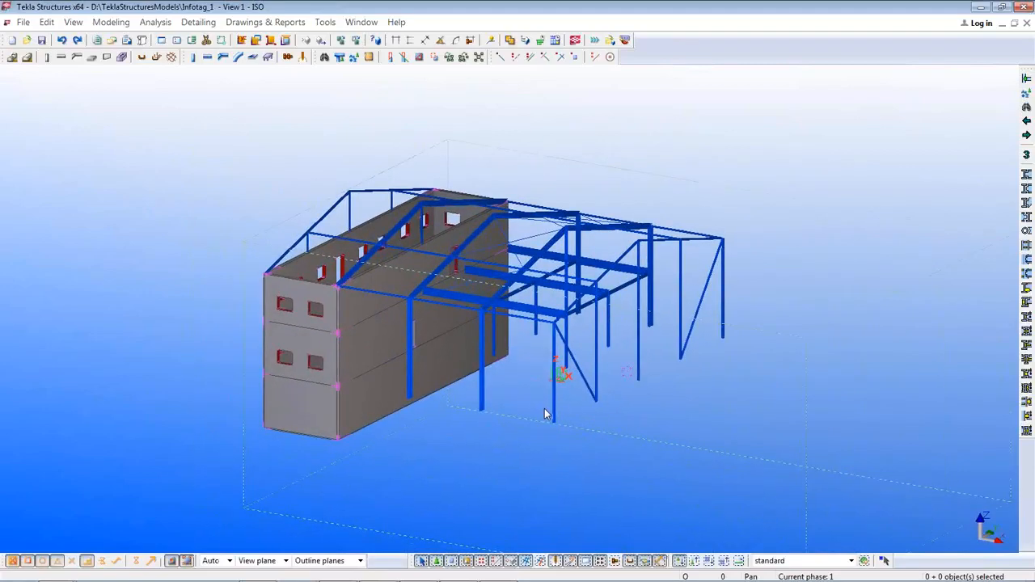
key(shift+1)
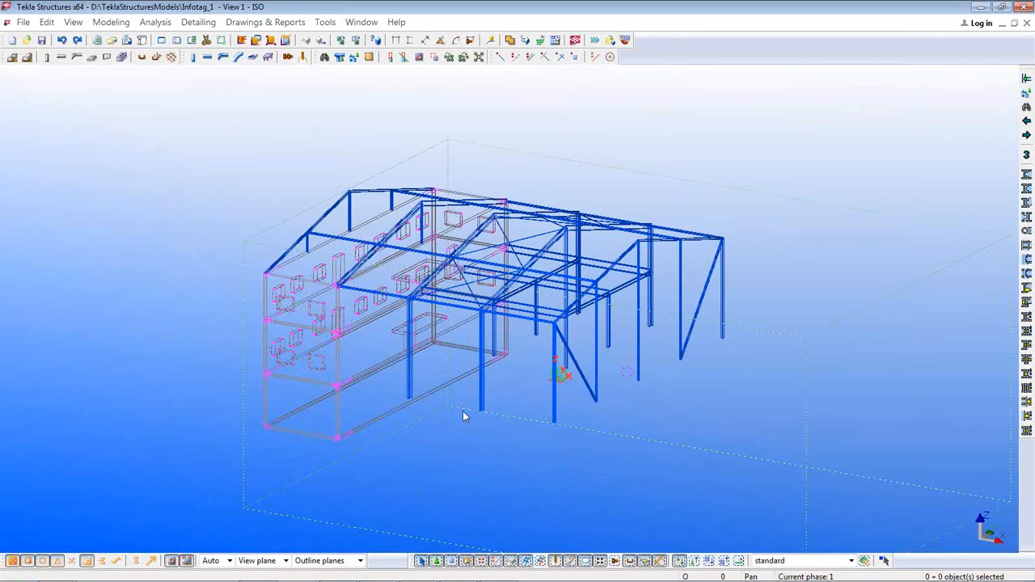
ctrl+middle_drag(417, 400, 379, 408)
scroll(378, 399, up, 1)
scroll(378, 403, up, 3)
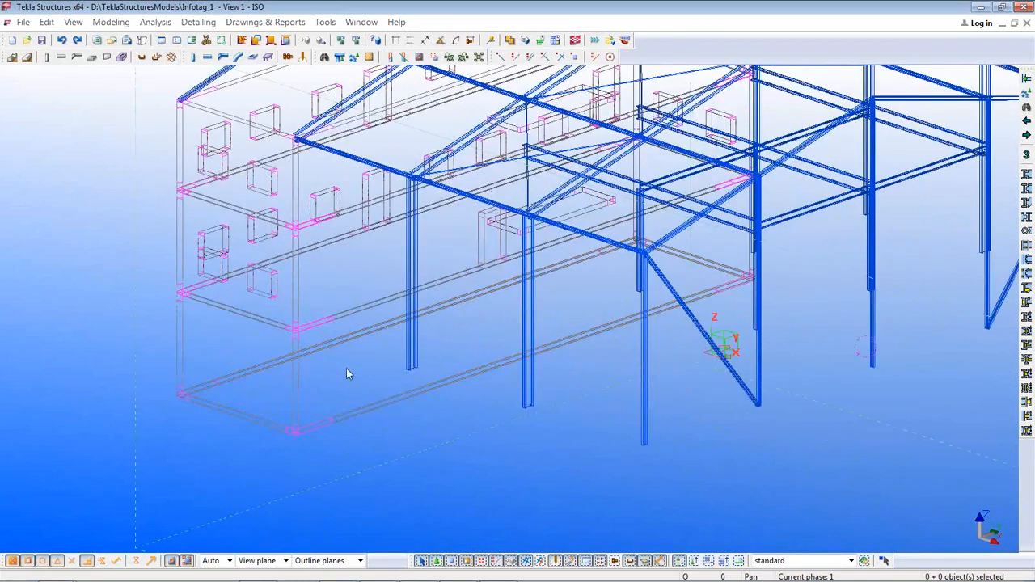
Select a floor beam and columns to check their profiles and lengths
click(341, 318)
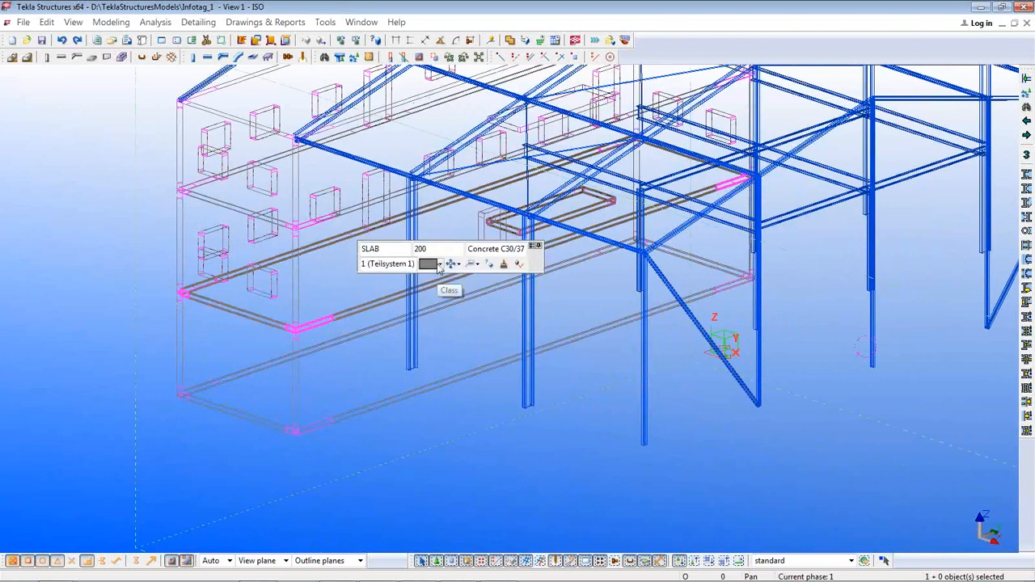
click(530, 349)
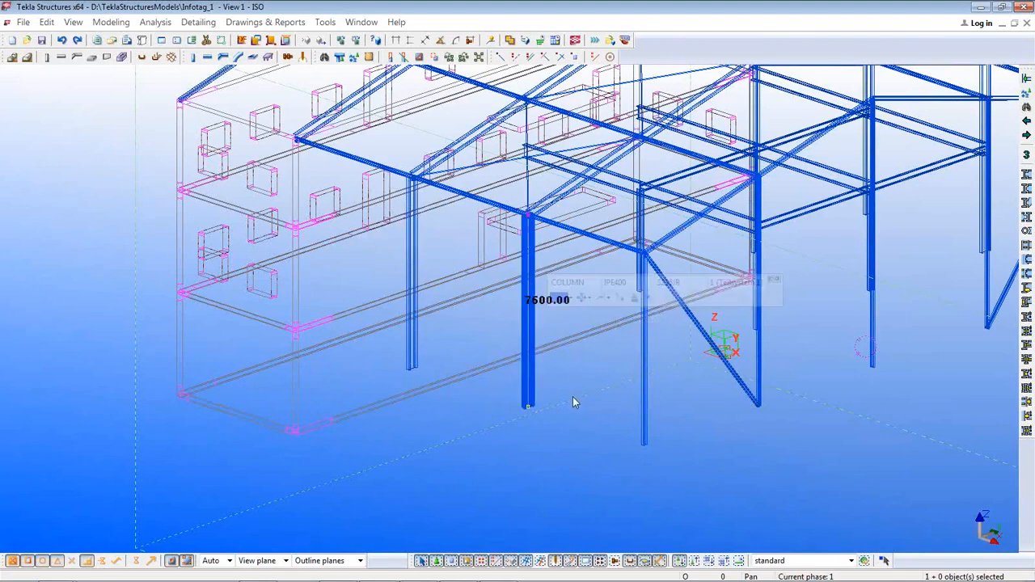
scroll(568, 399, down, 1)
ctrl+middle_drag(682, 443, 723, 367)
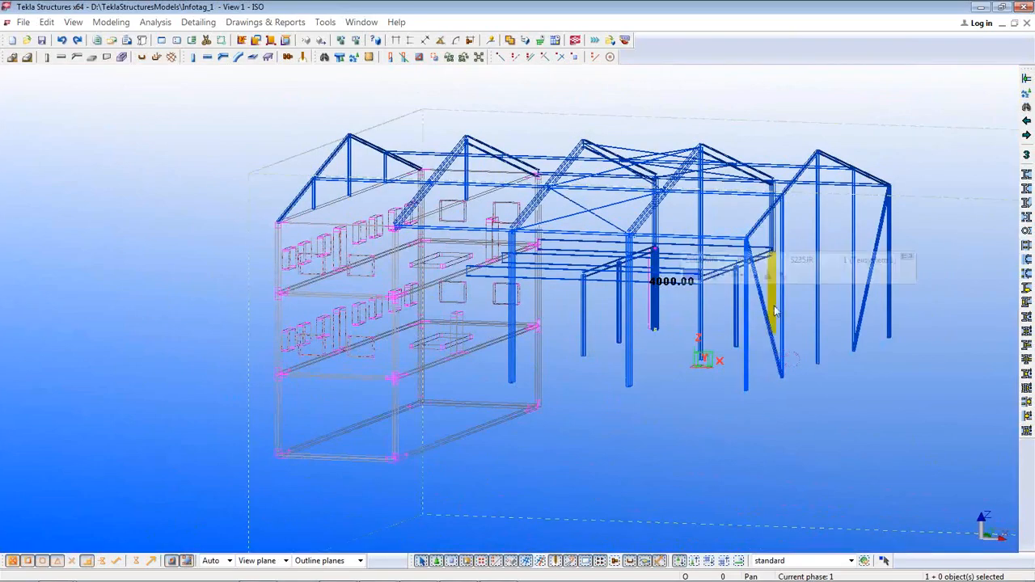
scroll(662, 329, up, 5)
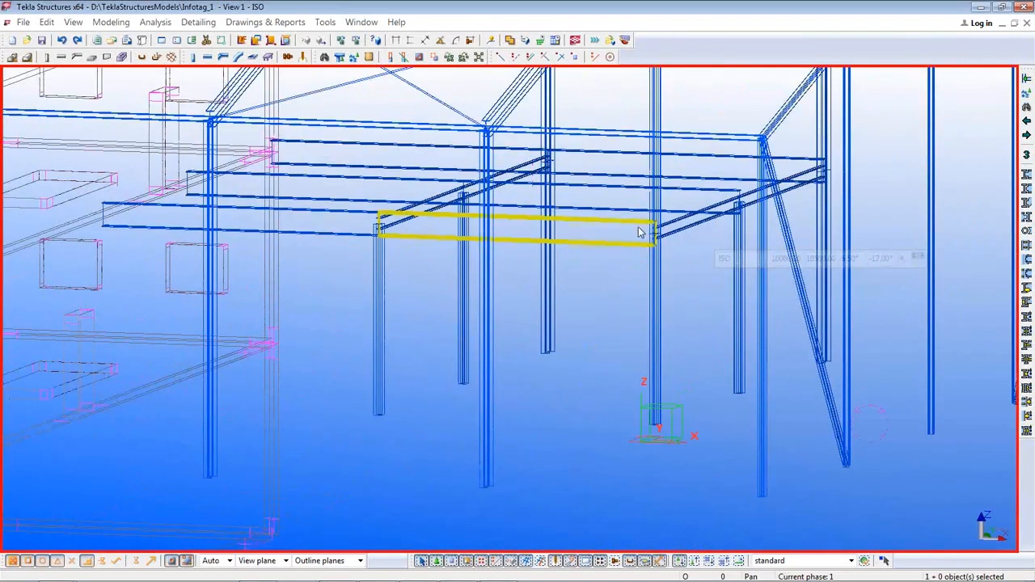
click(654, 315)
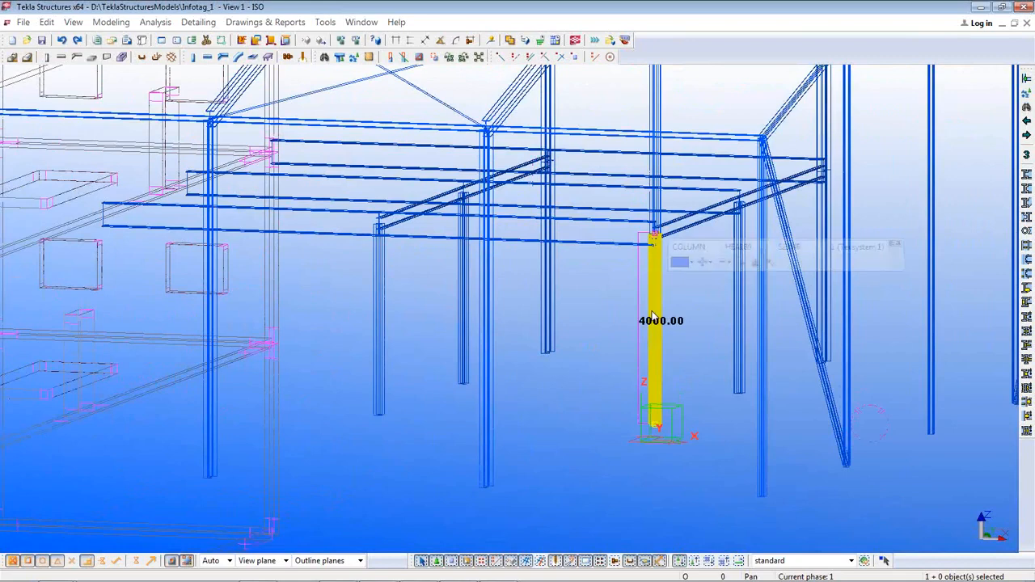
click(899, 476)
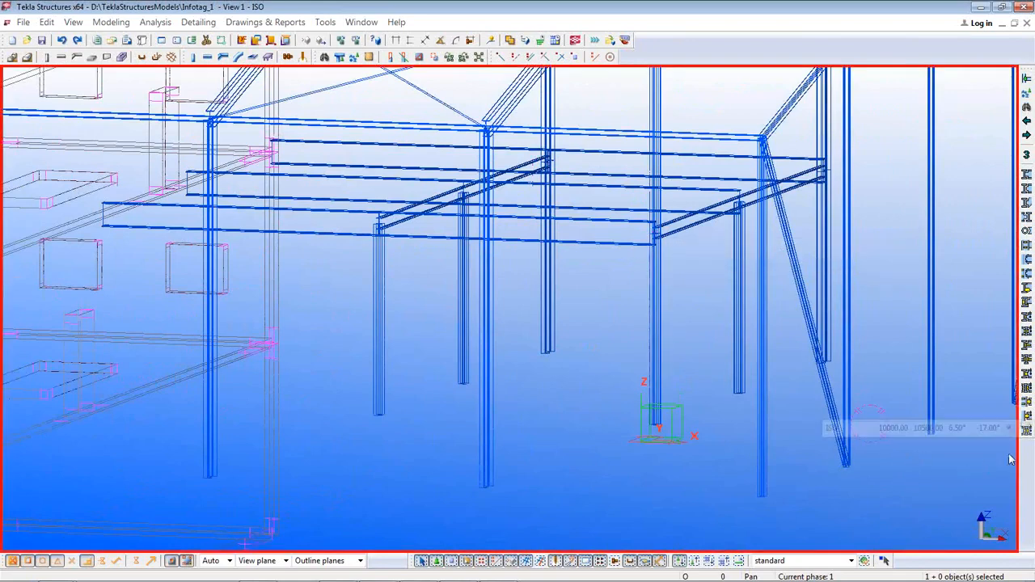
click(1029, 416)
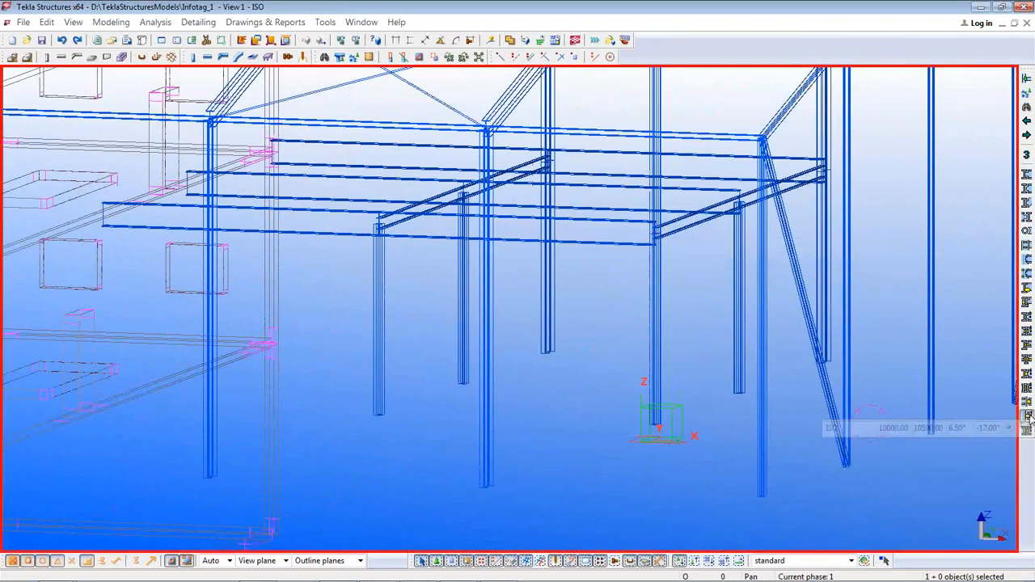
click(654, 323)
click(607, 245)
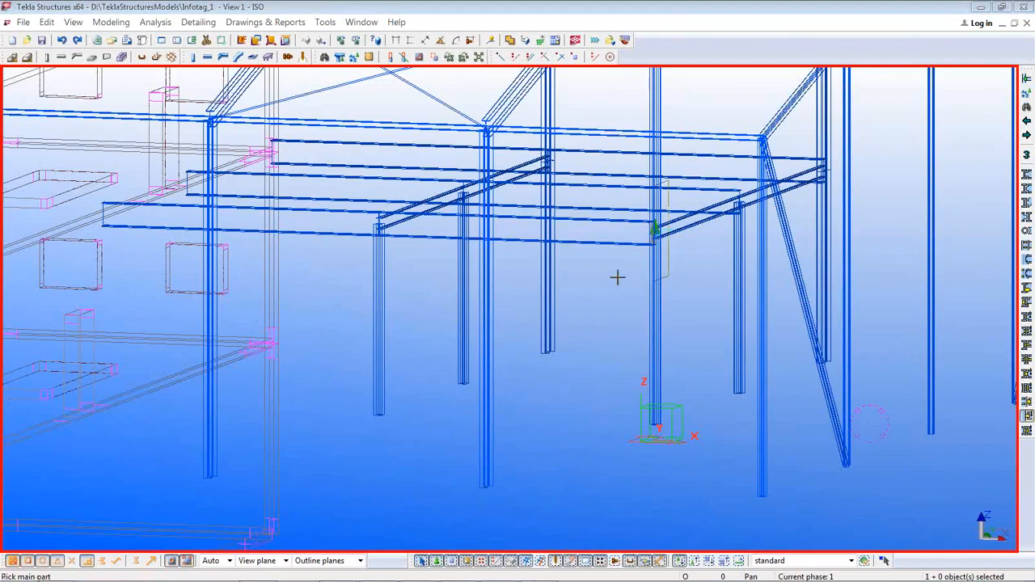
ctrl+middle_drag(624, 287, 738, 301)
scroll(740, 299, up, 6)
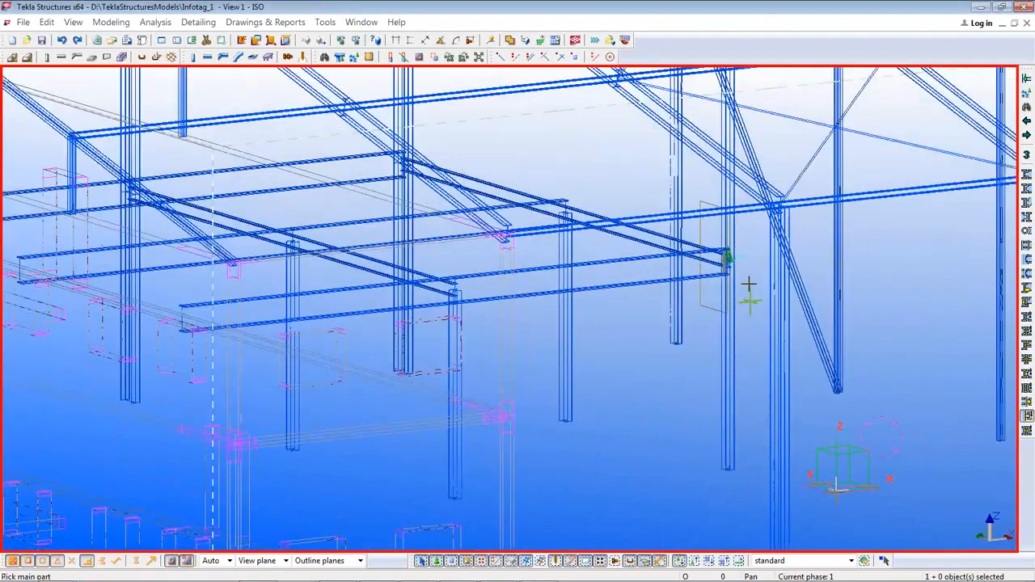
scroll(689, 223, down, 8)
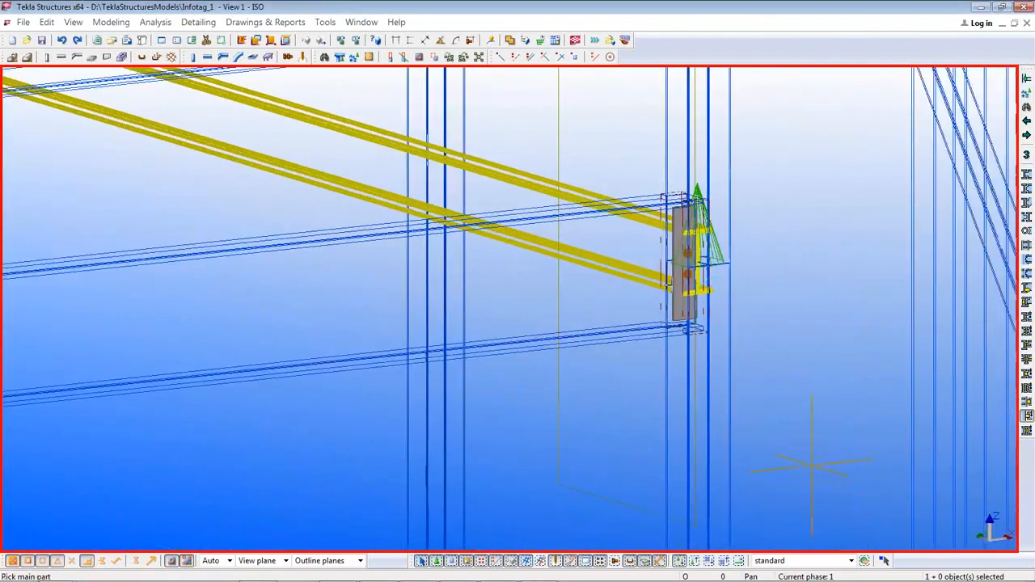
ctrl+middle_drag(582, 332, 467, 306)
middle_drag(727, 304, 437, 350)
click(479, 320)
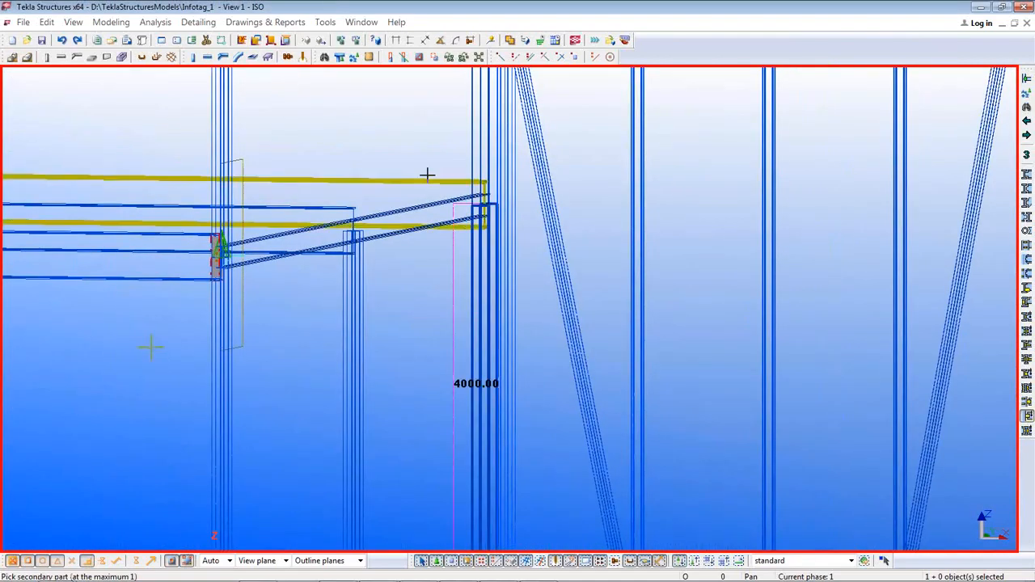
click(425, 182)
mouse_move(437, 278)
ctrl+middle_down()
mouse_move(460, 286)
mouse_move(432, 288)
ctrl+middle_up()
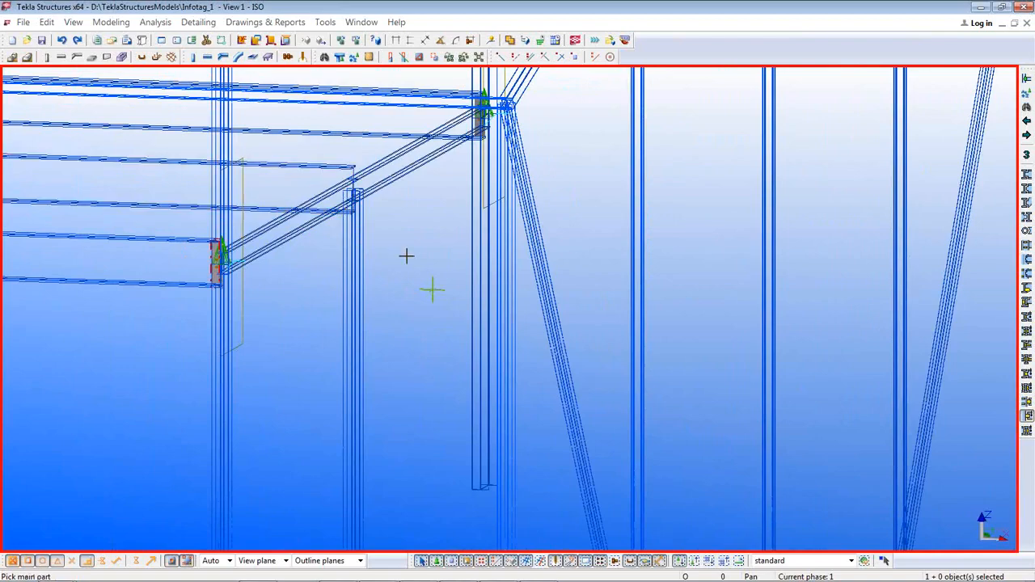
middle_drag(393, 282, 388, 342)
right_click(397, 346)
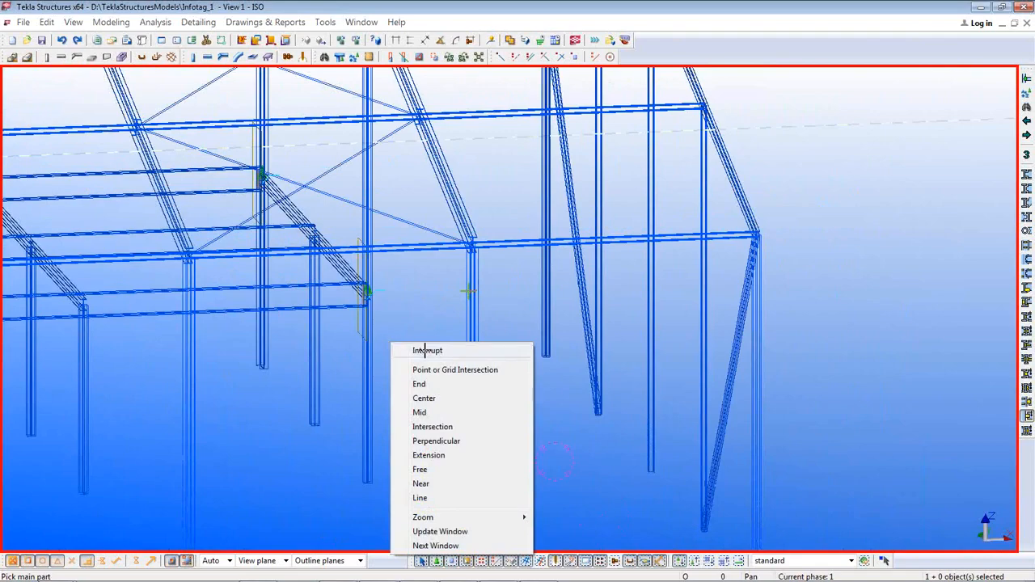
click(424, 350)
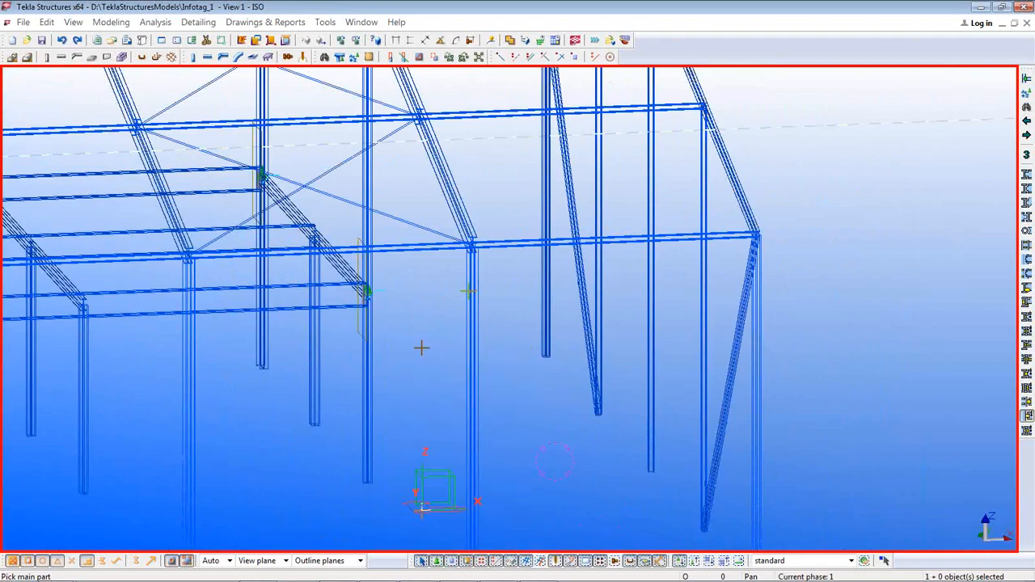
ctrl+middle_drag(420, 349, 474, 191)
scroll(423, 339, down, 2)
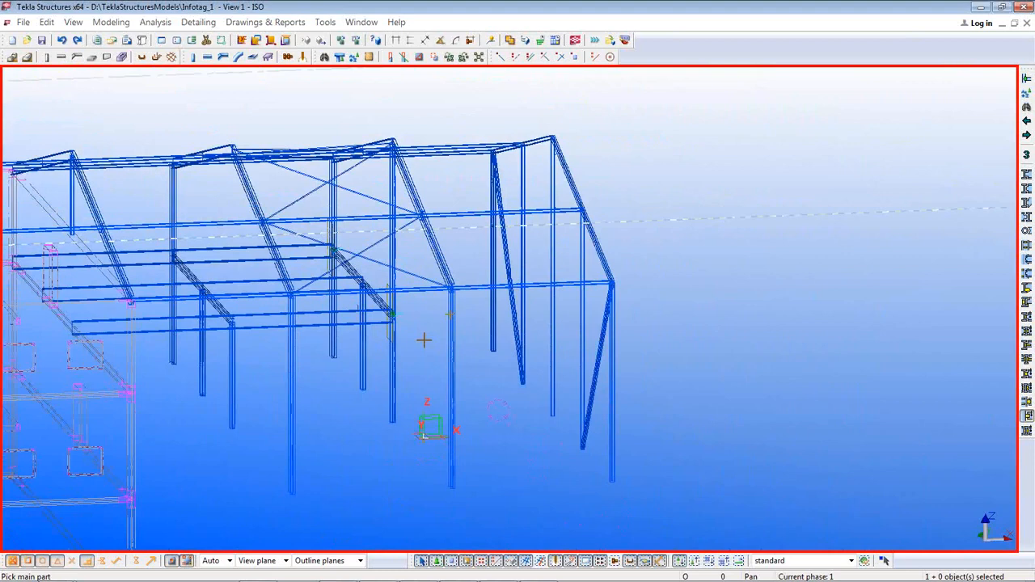
middle_drag(452, 369, 617, 372)
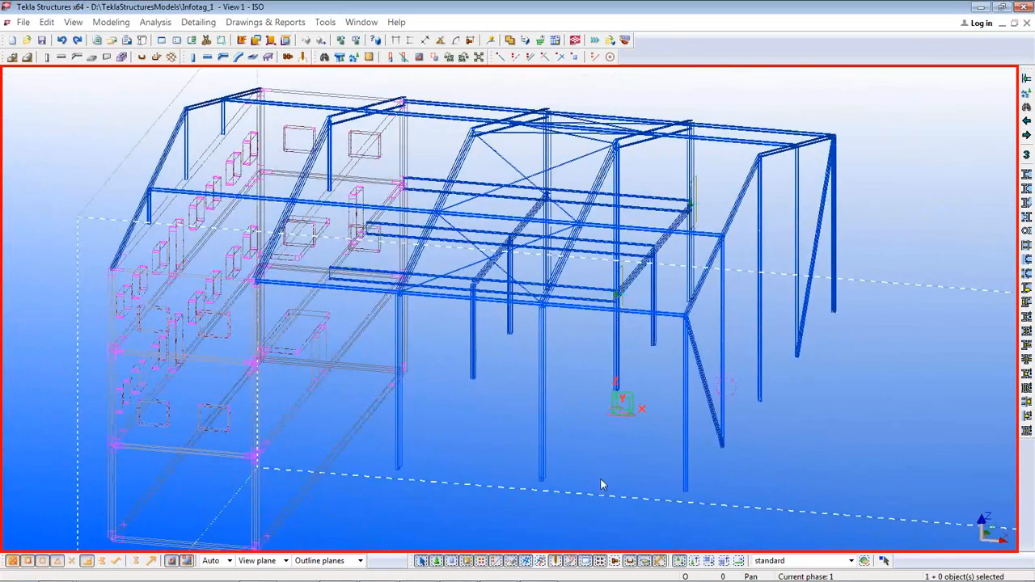
mouse_move(502, 570)
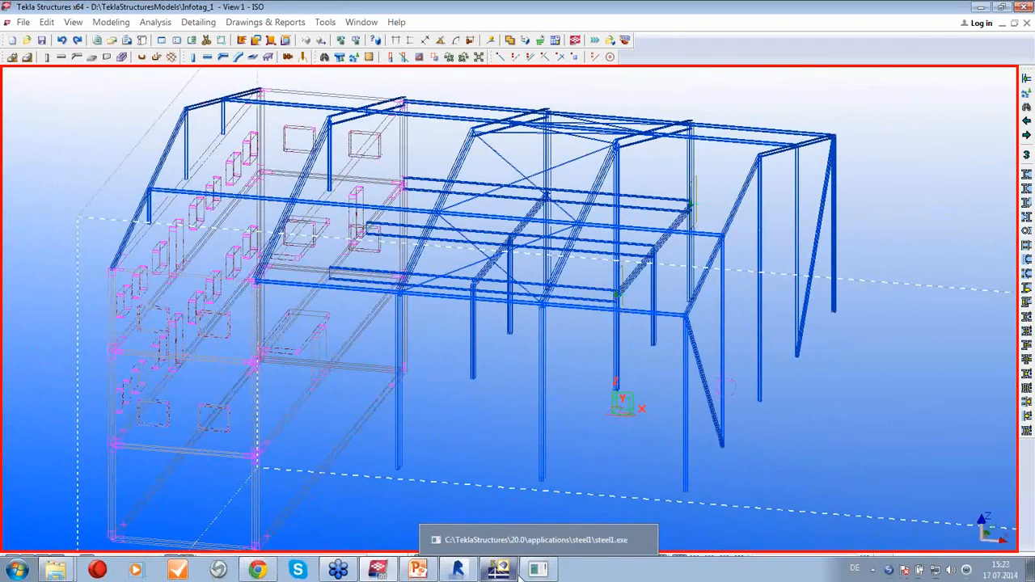
Return to the WebinarUK model and choose Bentley ISM as the export format
click(494, 539)
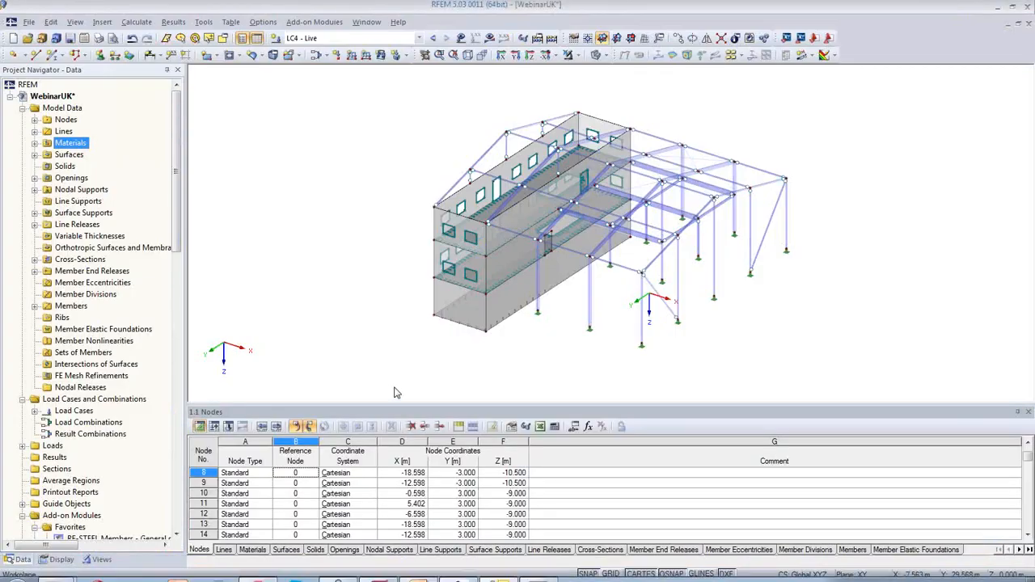
click(29, 22)
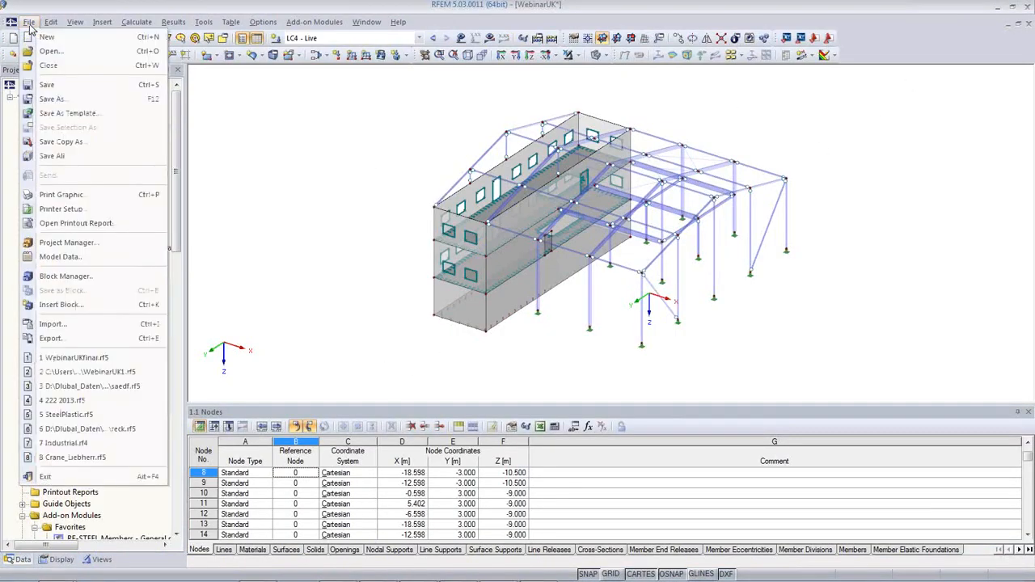
click(51, 338)
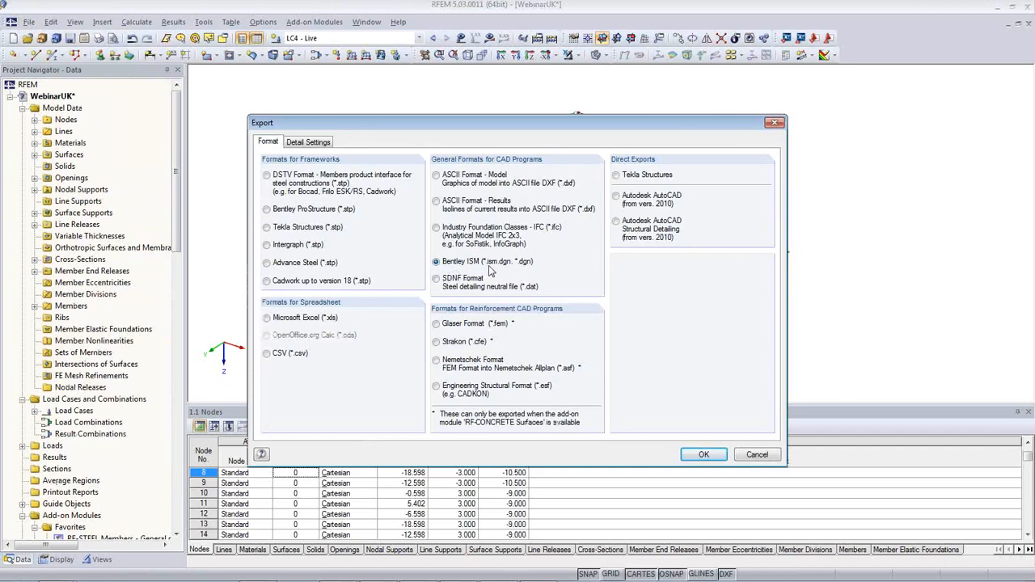
click(697, 455)
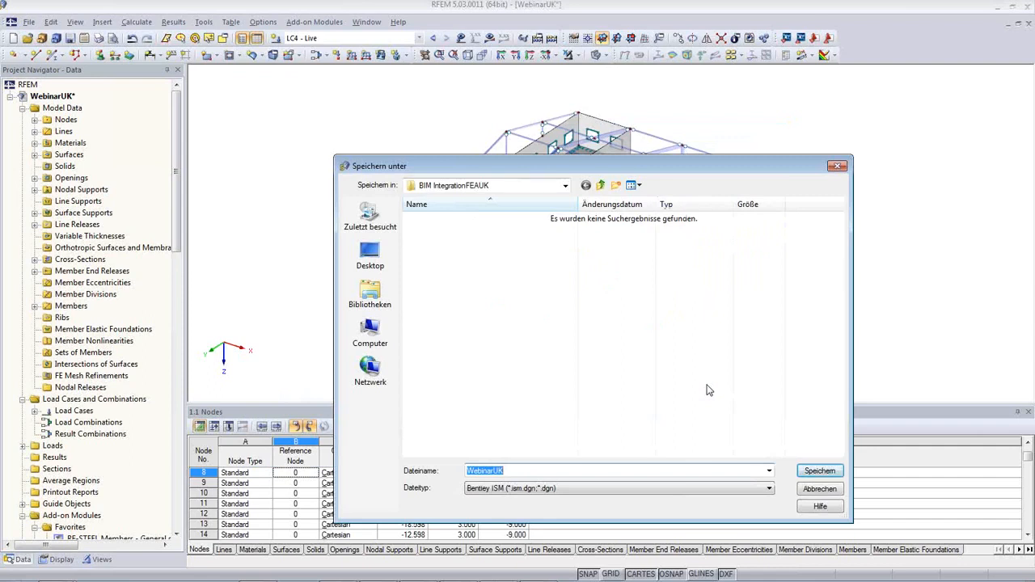
Name the ISM export file Webinar2UK and save it on the Desktop
click(492, 471)
text(2)
click(378, 266)
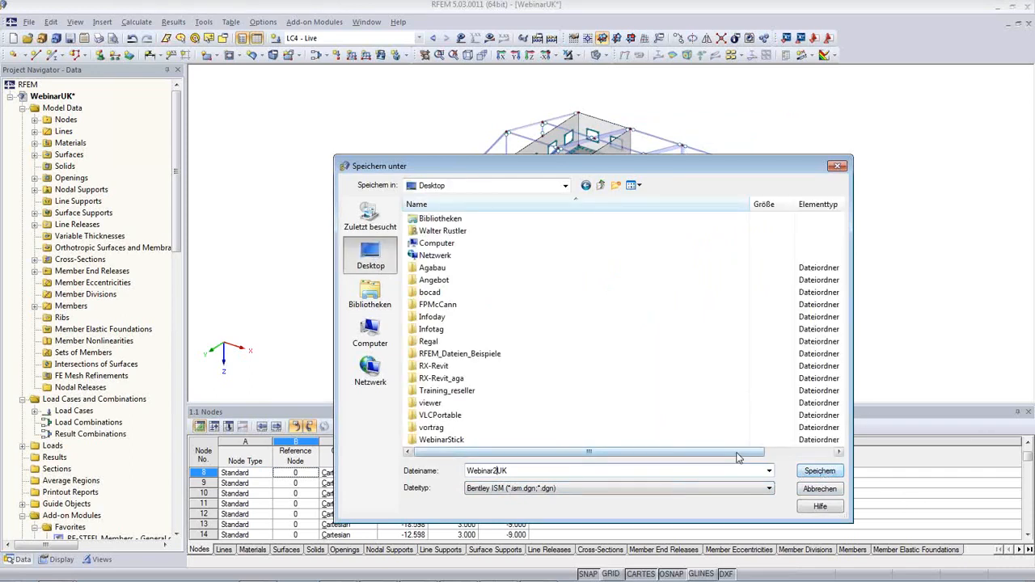
click(818, 473)
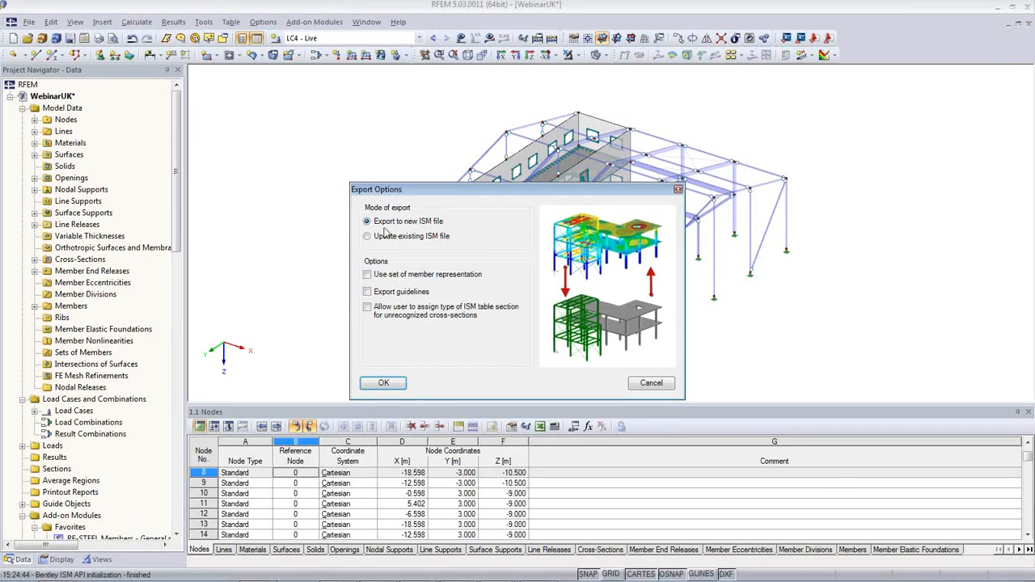
Confirm export to a new ISM file, then show the desktop
click(384, 383)
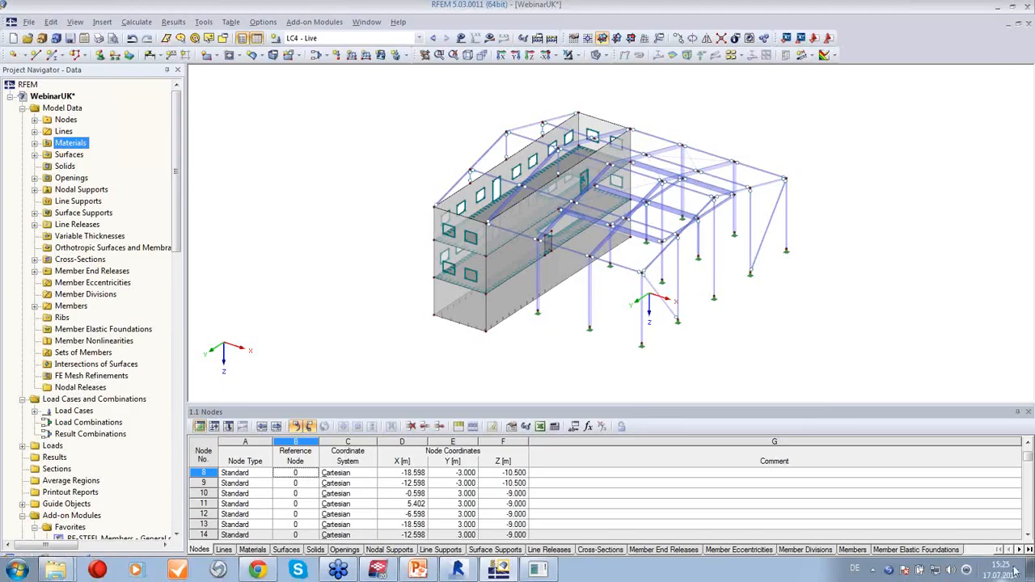
click(1029, 570)
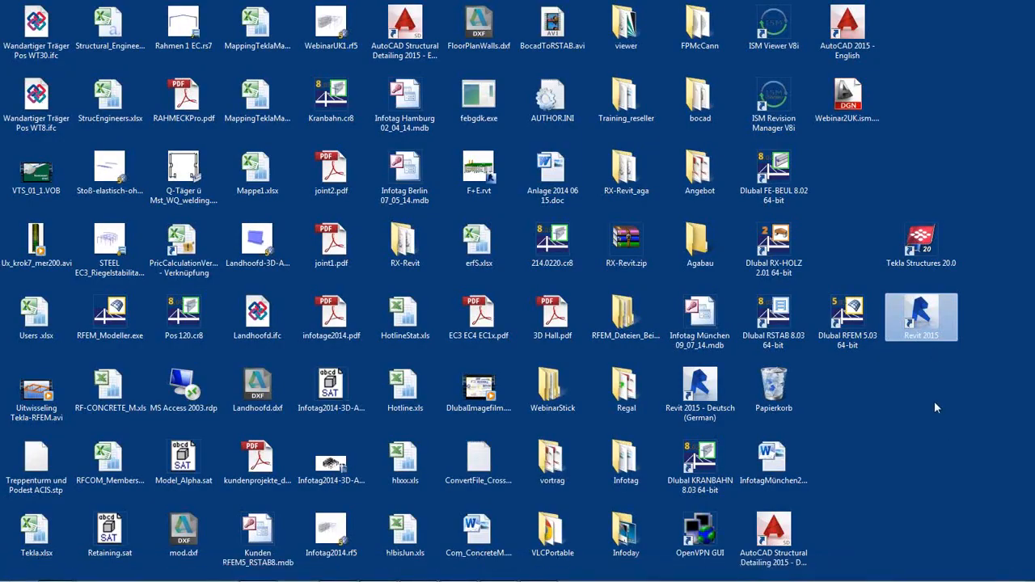
Drag Webinar2UK.ism.dgn onto the ISM Viewer V8i icon to open it
click(847, 121)
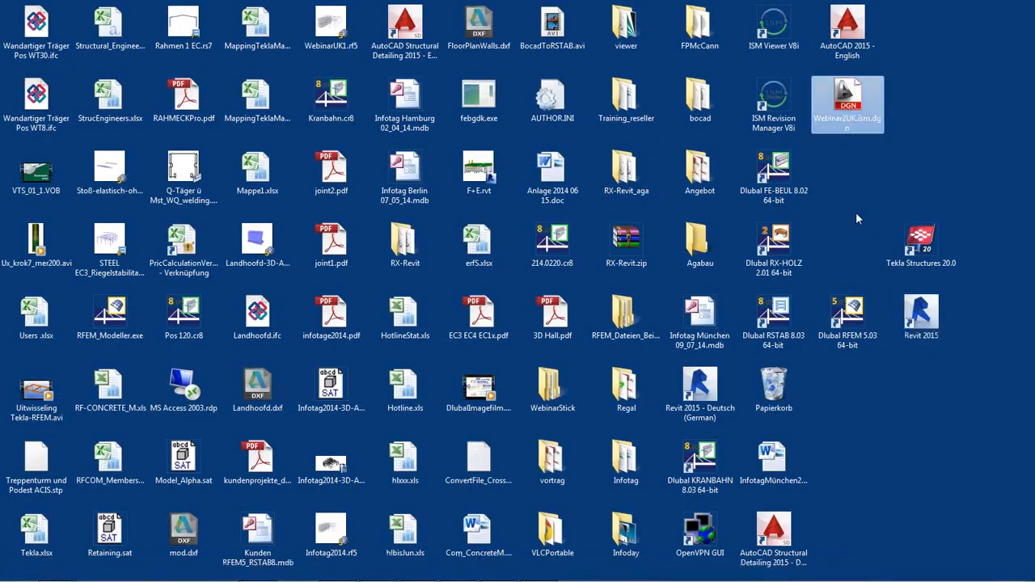
drag(848, 122, 774, 57)
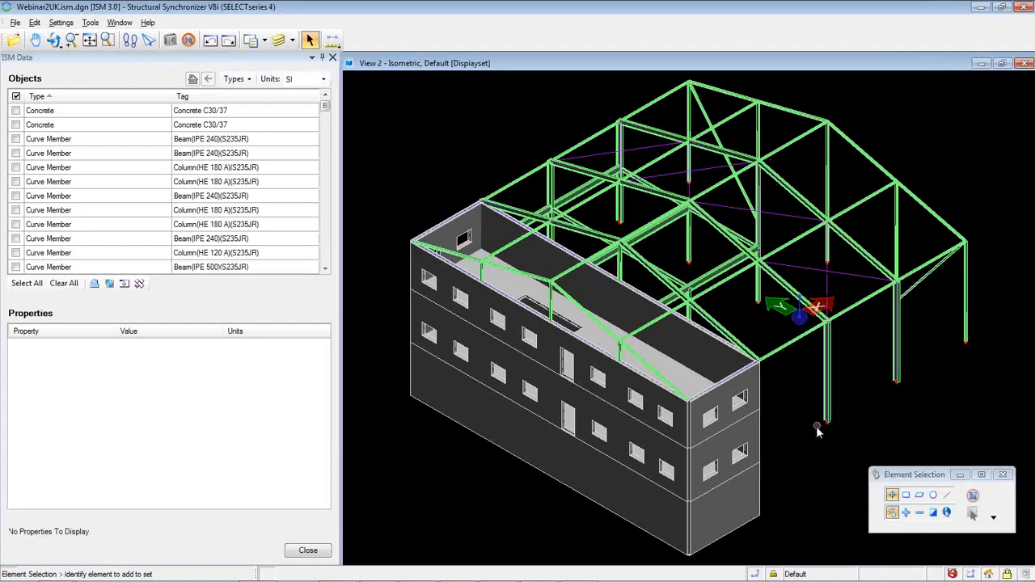
Orbit and zoom the Webinar2UK model to inspect the building and steel frame
shift+middle_drag(815, 426, 736, 410)
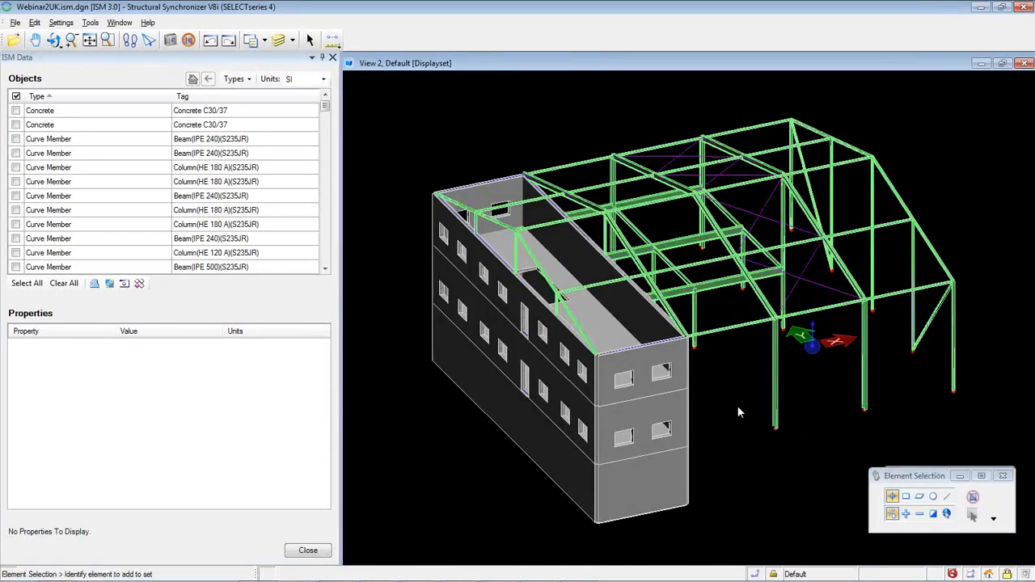
scroll(751, 420, up, 5)
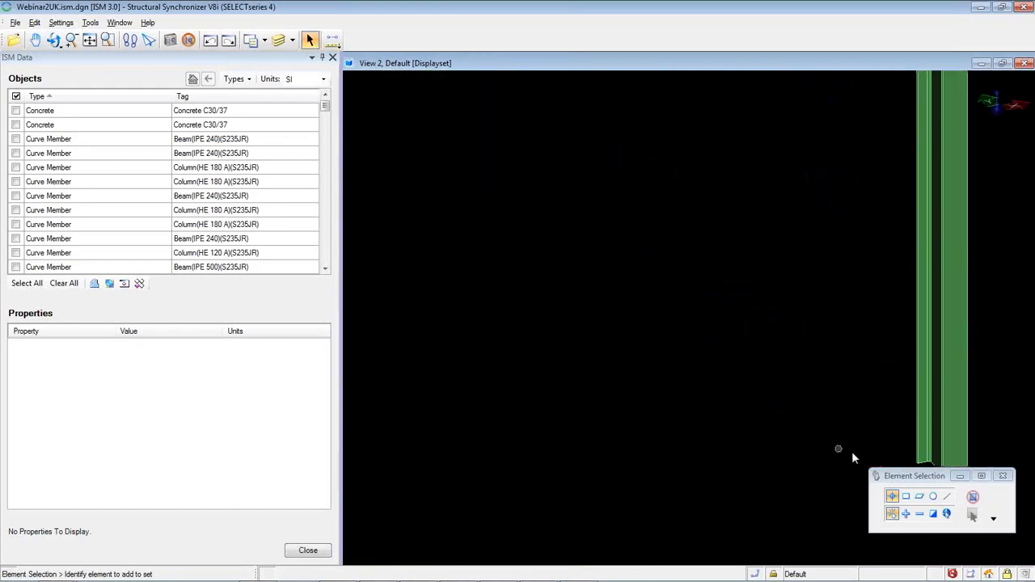
scroll(774, 434, down, 5)
scroll(731, 443, up, 3)
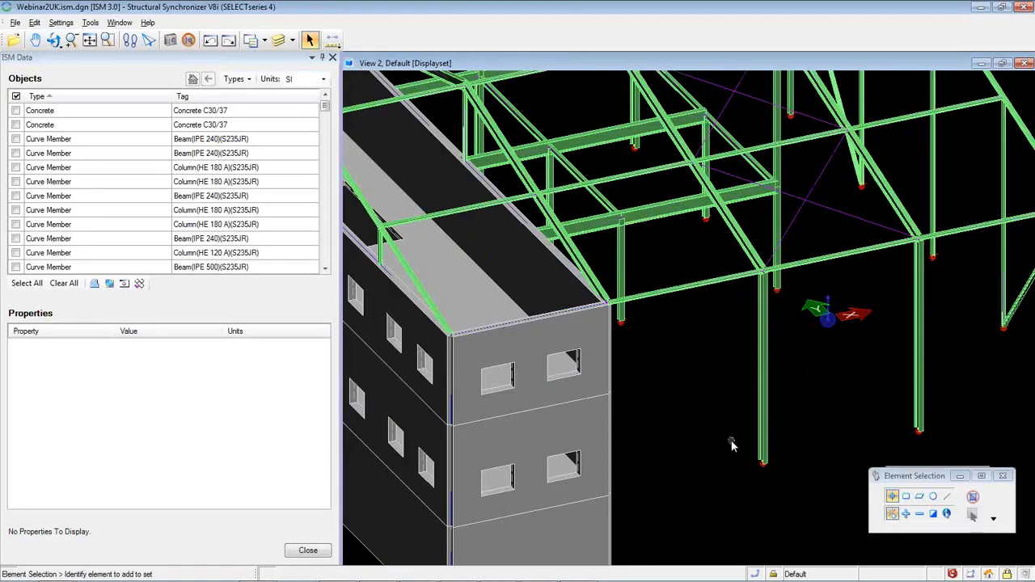
scroll(731, 444, down, 3)
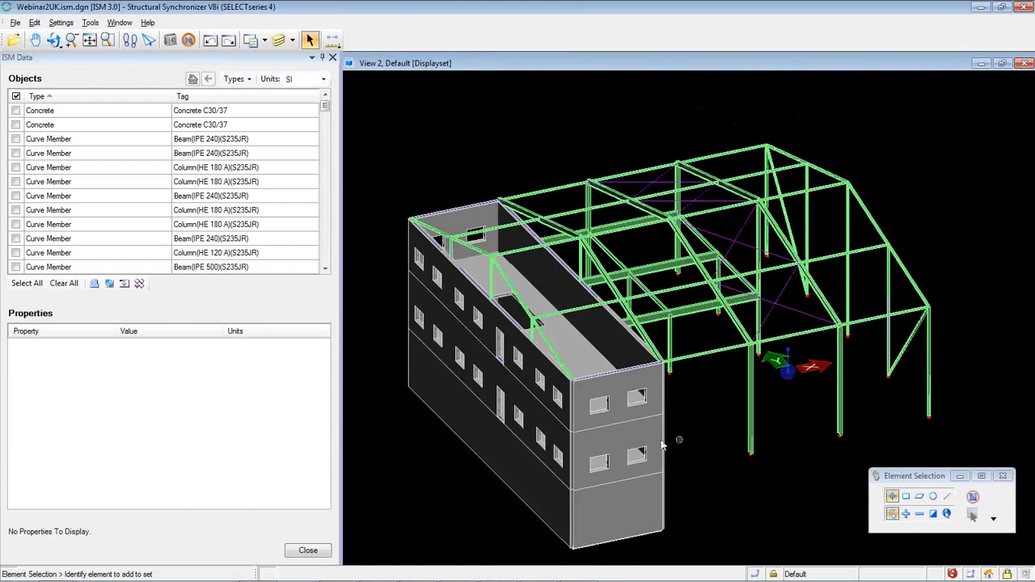
Glance at the File menu without choosing anything, then close Structural Synchronizer
click(15, 24)
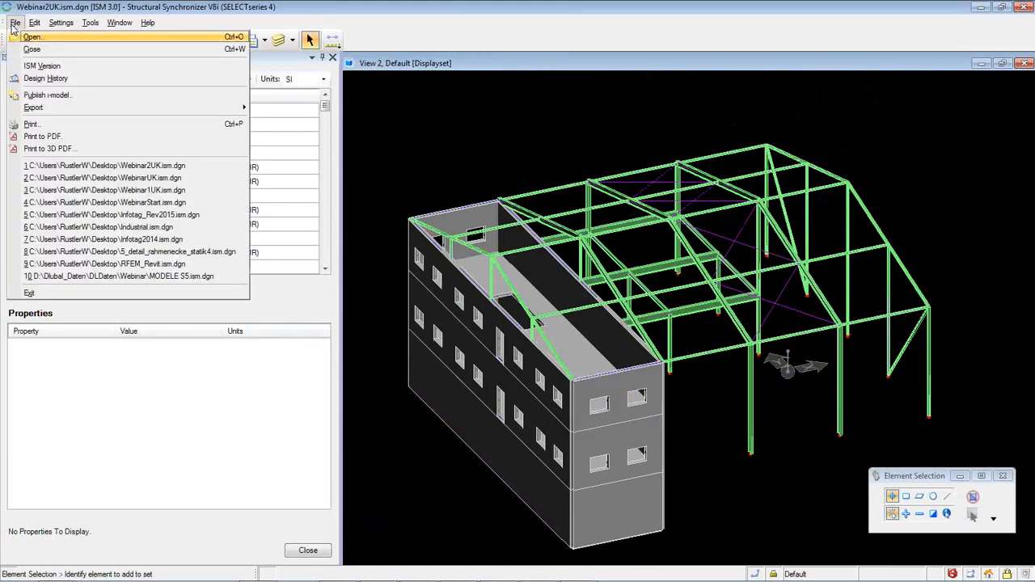
mouse_move(42, 108)
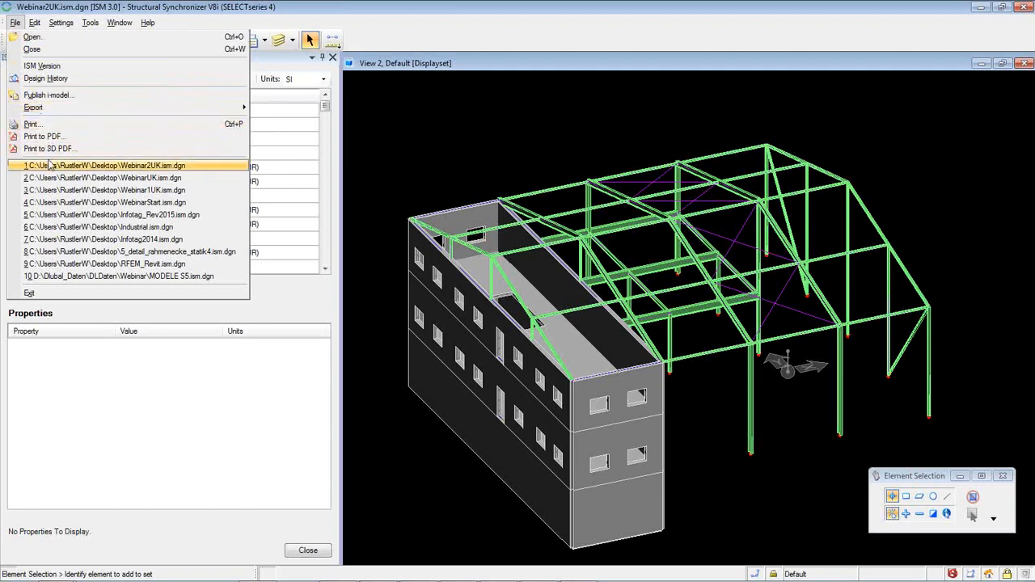
click(576, 17)
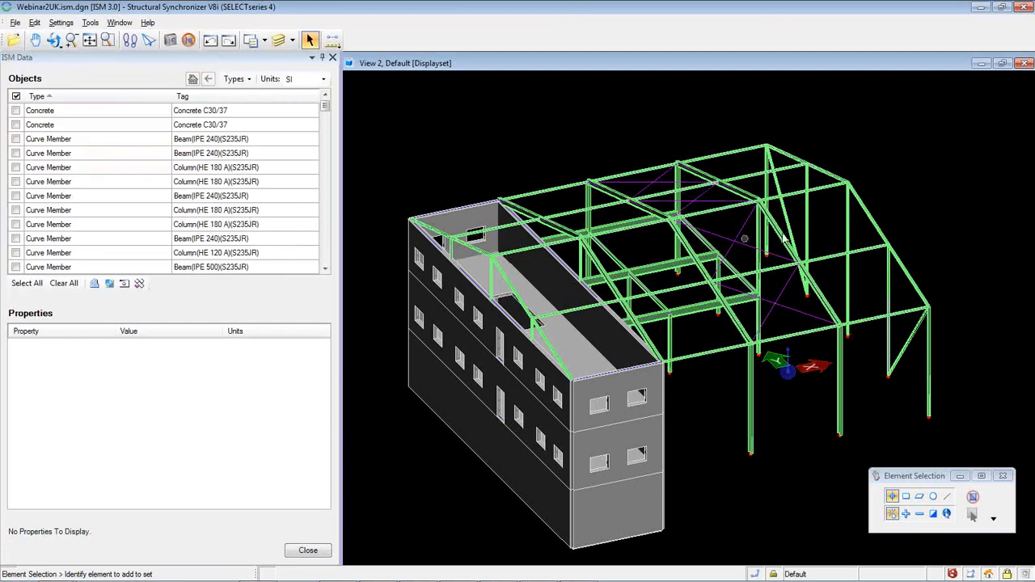
click(1025, 9)
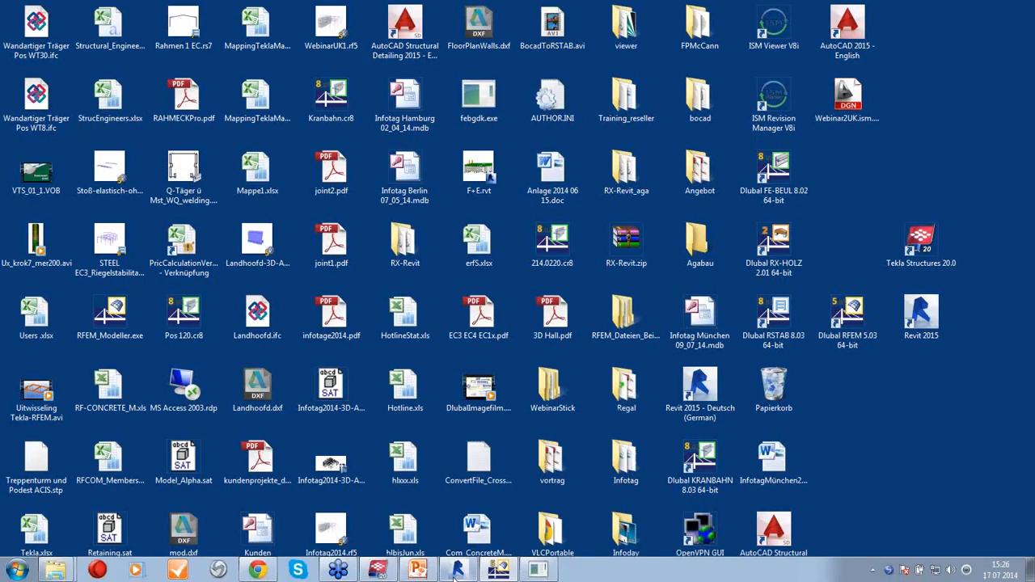
Restore RFEM and open General Data from the WebinarUK model's context menu
click(497, 570)
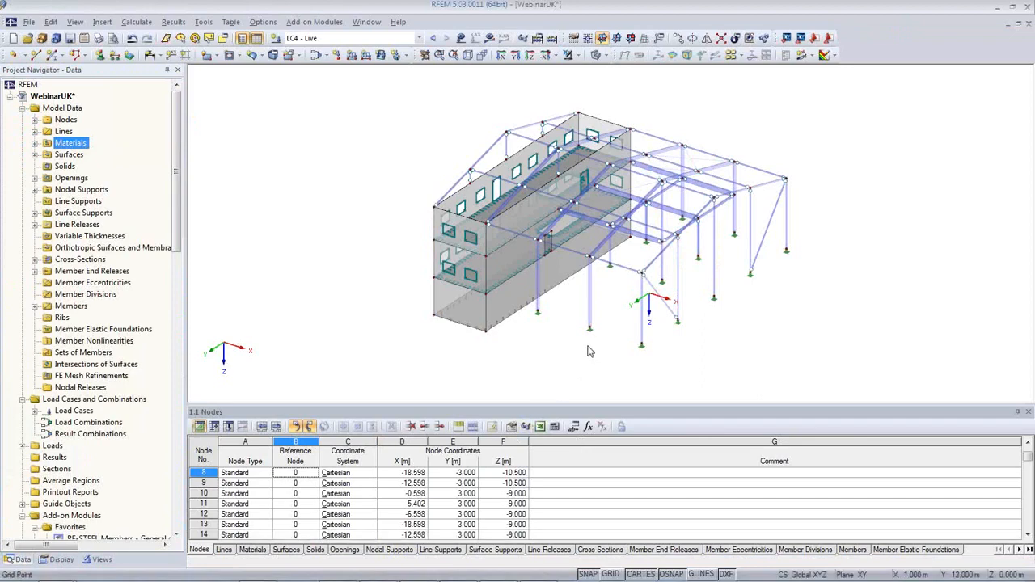
mouse_move(587, 348)
ctrl+middle_down()
mouse_move(587, 323)
mouse_move(695, 280)
mouse_move(686, 314)
mouse_move(655, 315)
mouse_move(617, 358)
mouse_move(600, 338)
ctrl+middle_up()
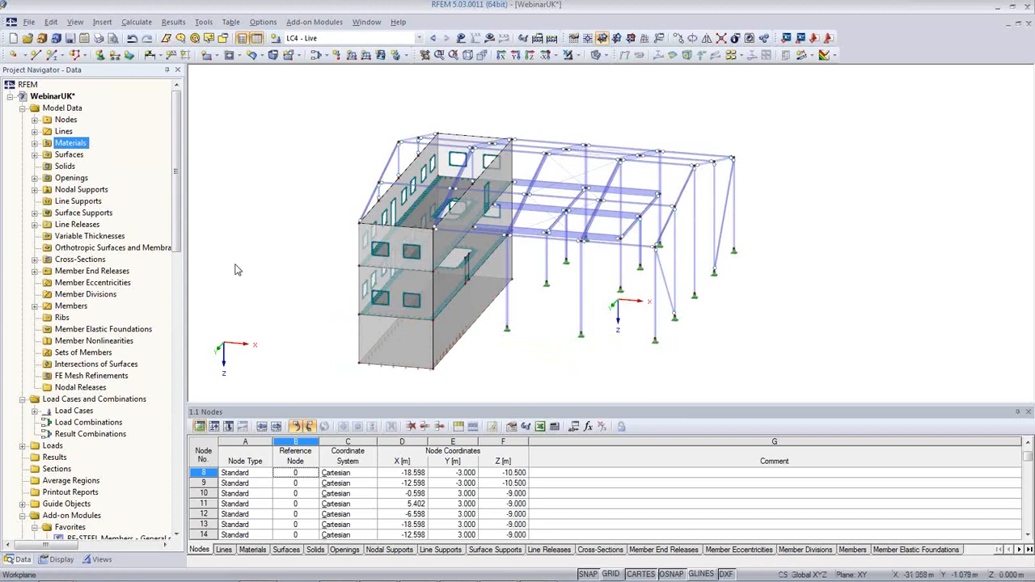
right_click(65, 102)
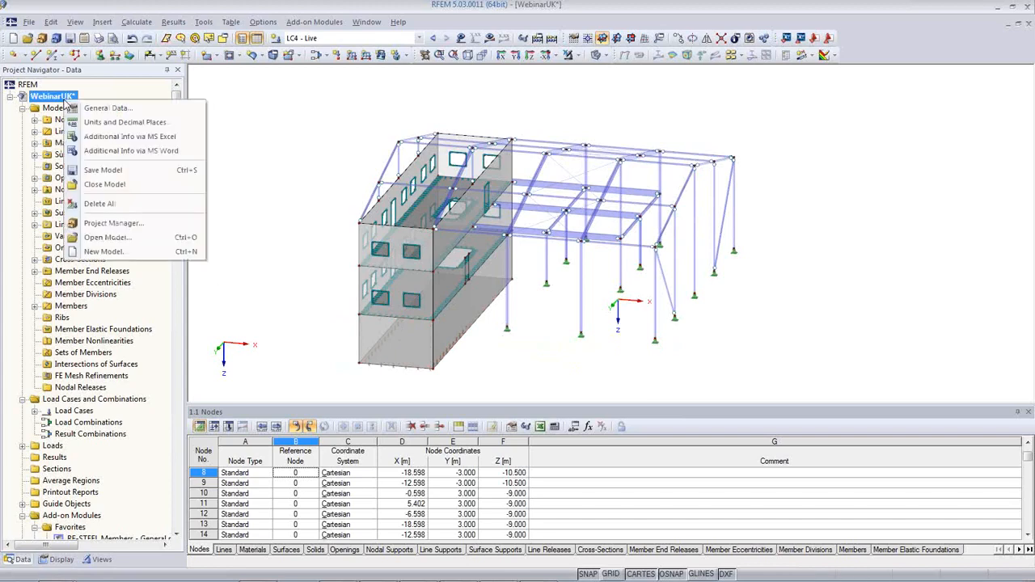
click(104, 110)
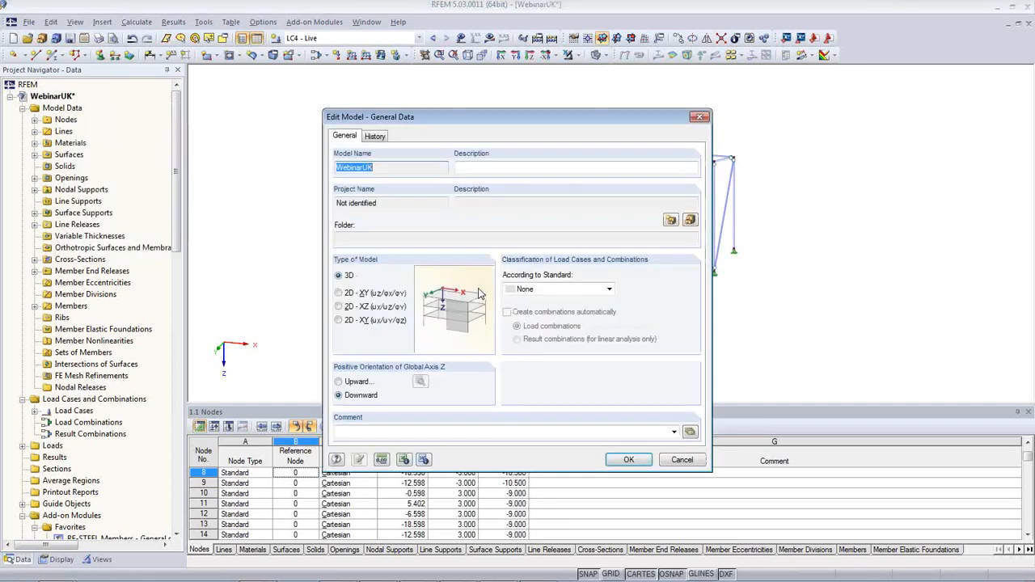
Set the load classification standard to EN 1990 with the BS United Kingdom annex
click(584, 291)
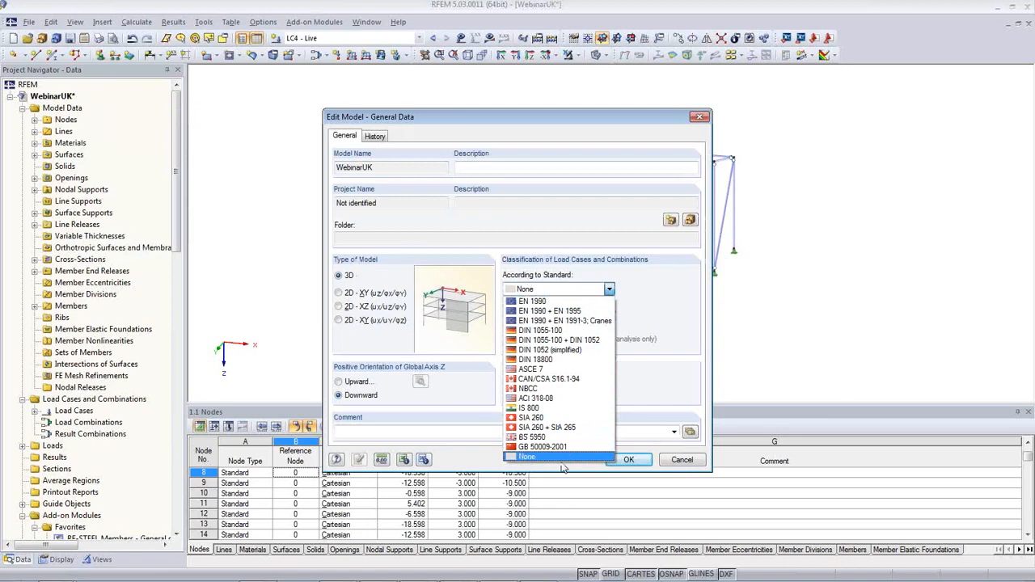
click(566, 303)
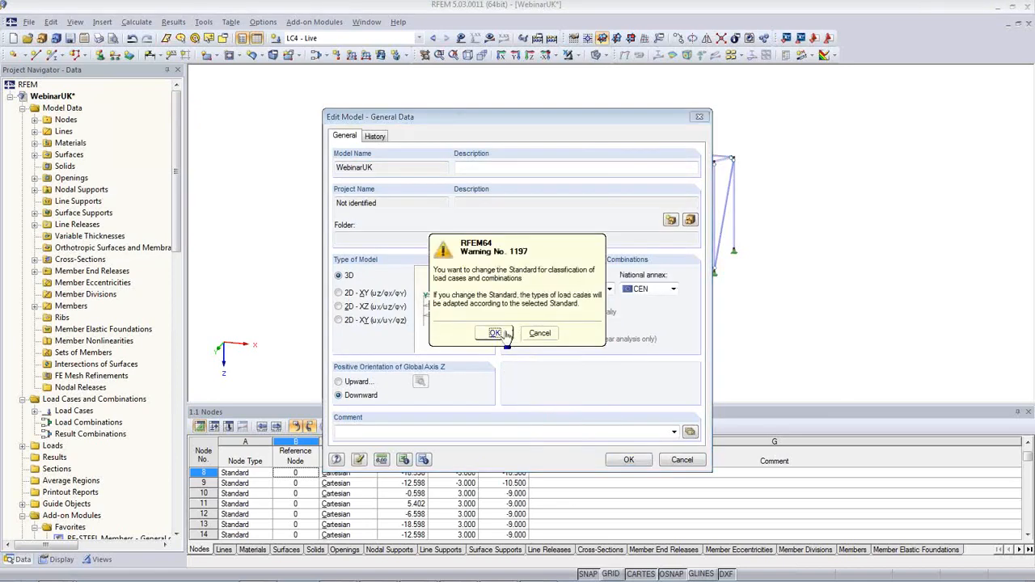
click(556, 332)
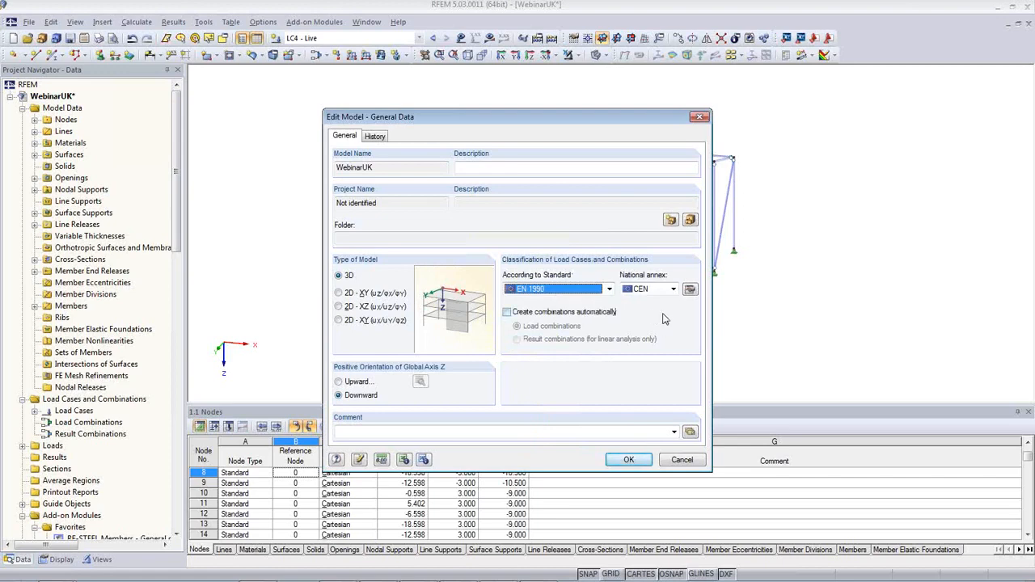
click(672, 288)
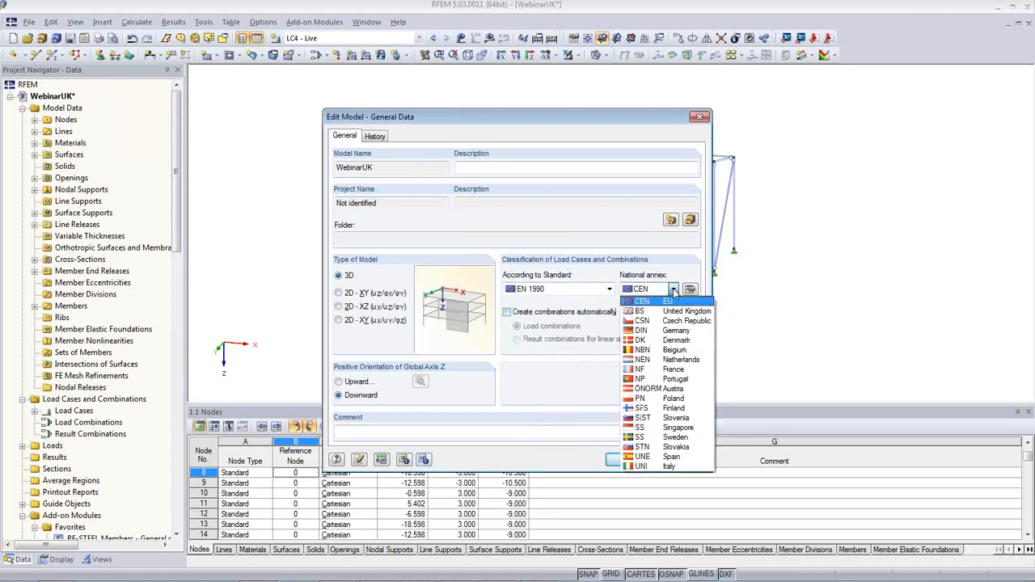
click(683, 311)
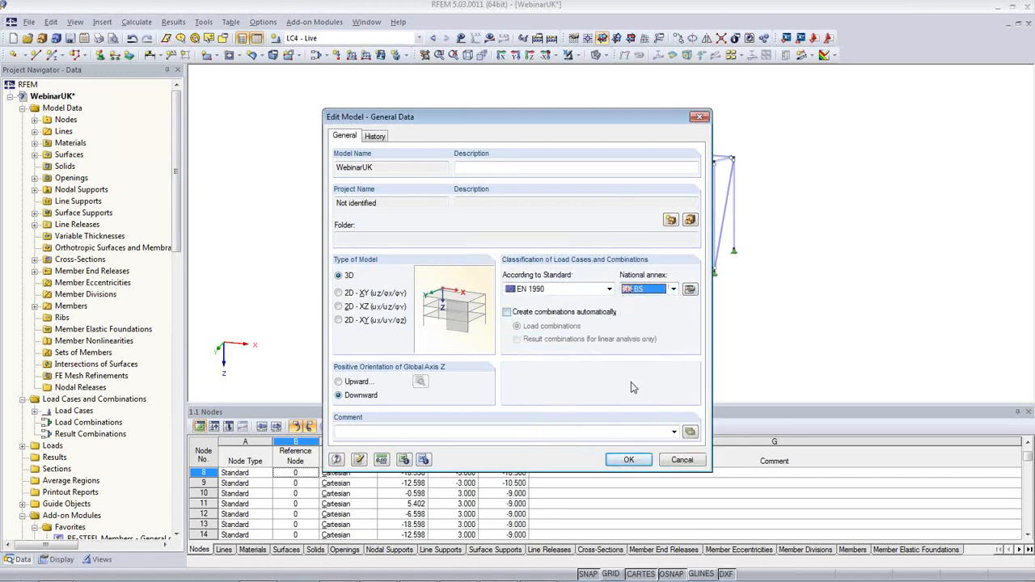
Review and accept the BS partial safety coefficients, then enable automatic load combinations
click(689, 289)
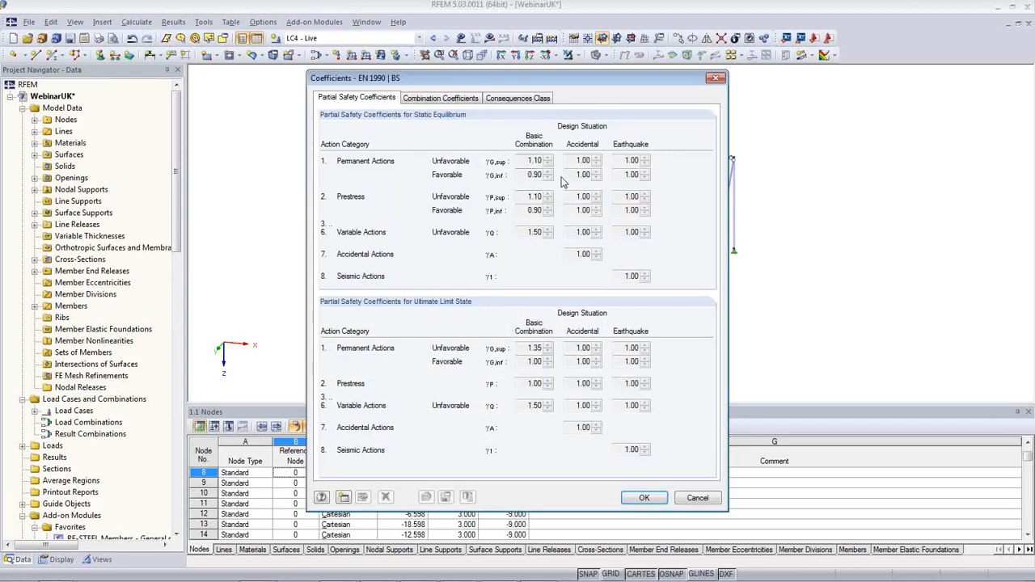
click(426, 101)
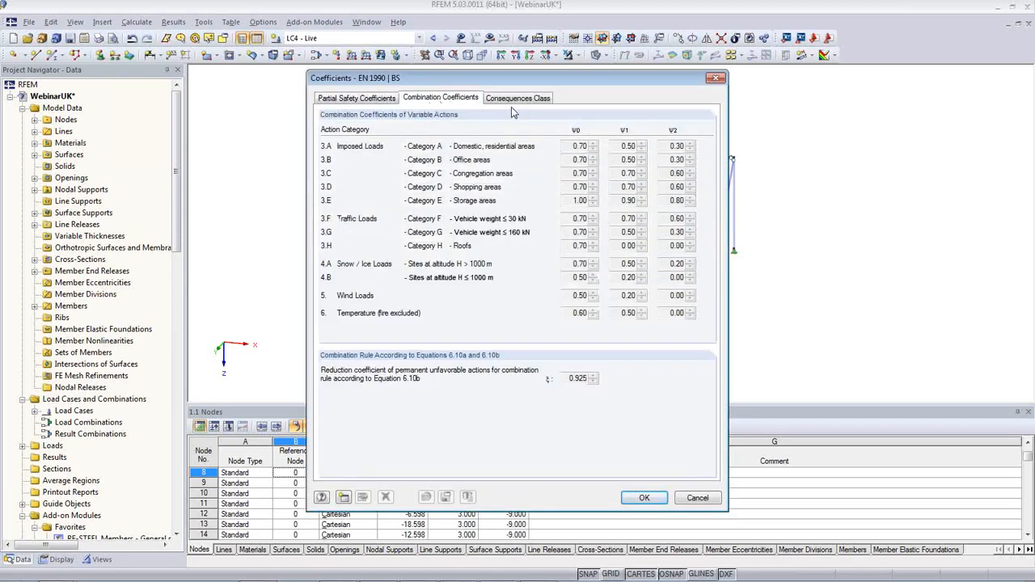
click(518, 100)
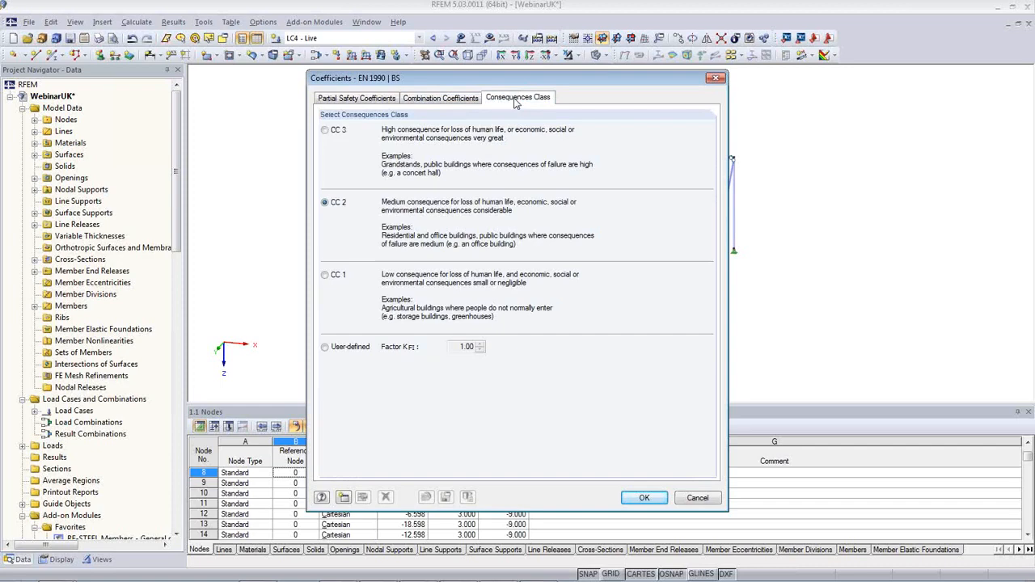
click(384, 100)
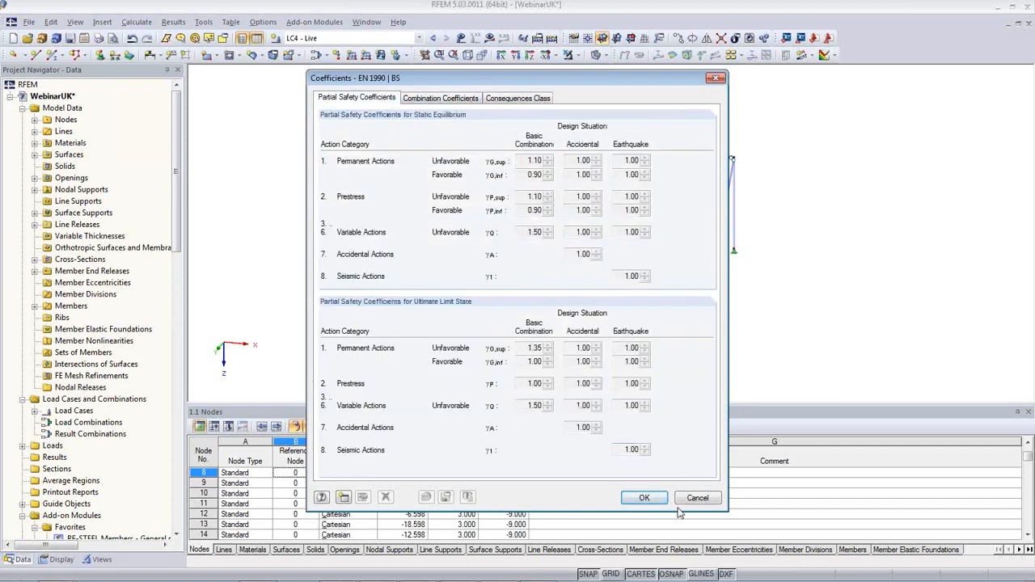
click(643, 498)
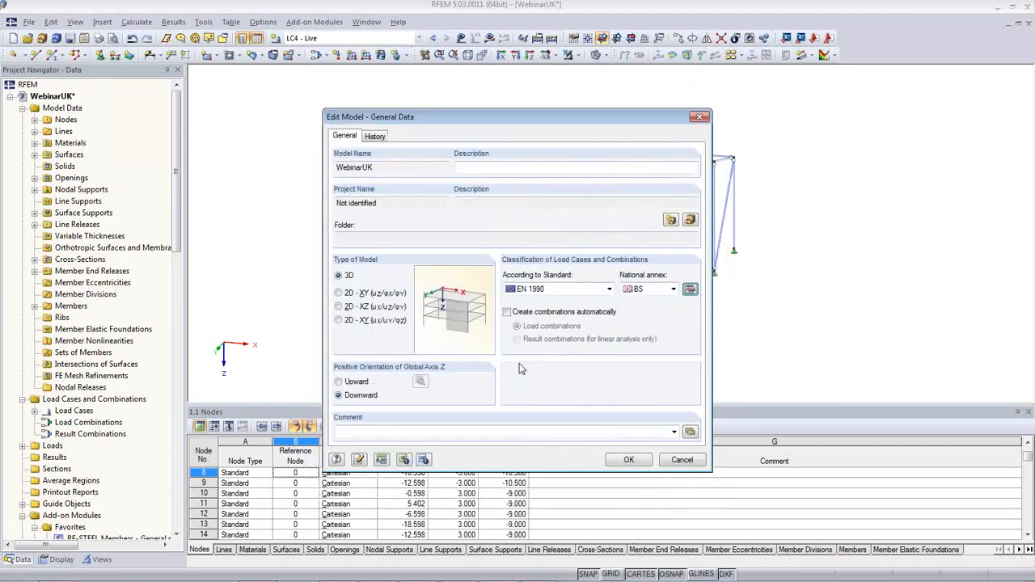
click(507, 312)
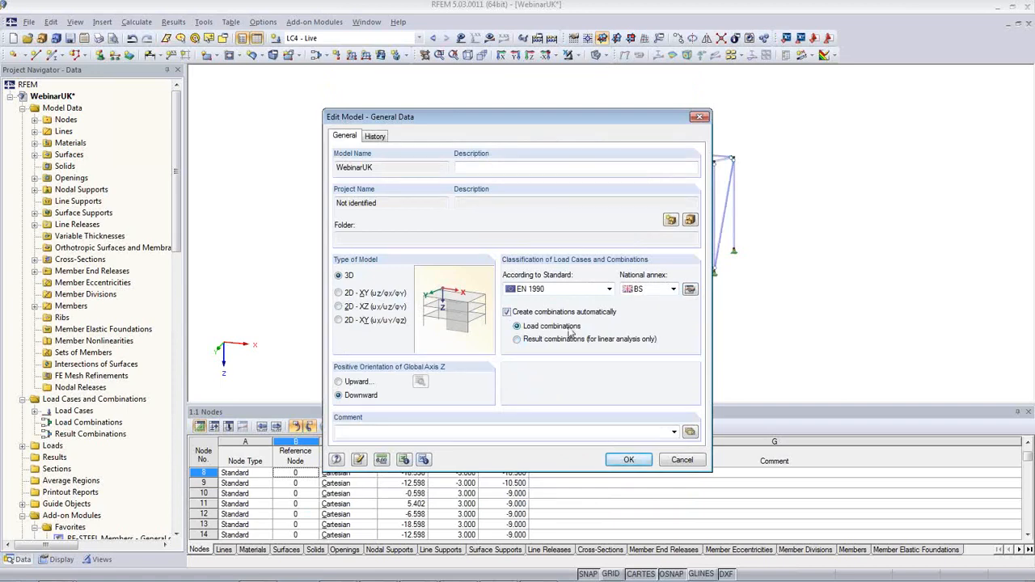
click(628, 459)
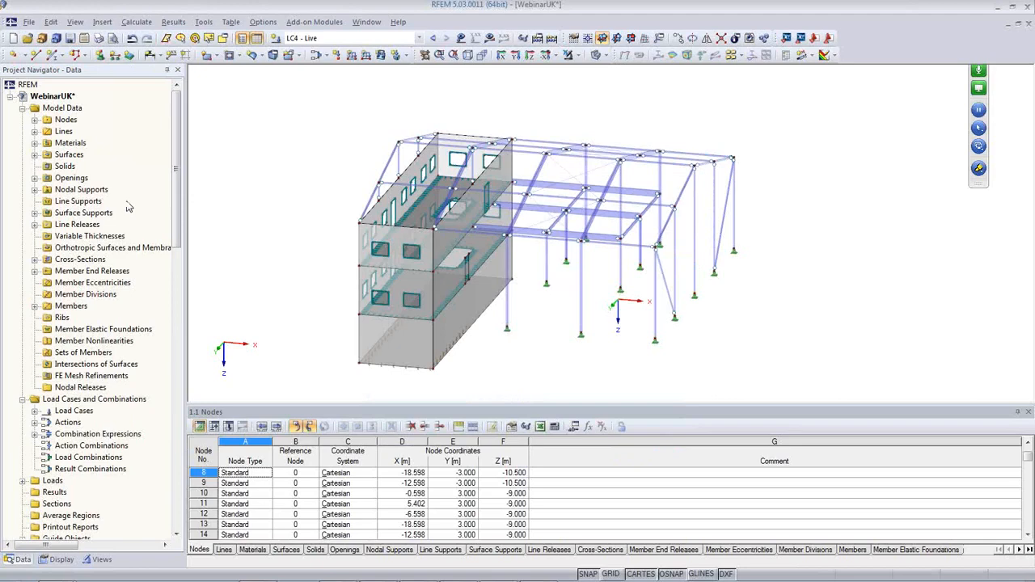
In the Load Cases table, set LC4's action category to Imposed category E: storage areas
ctrl+middle_drag(198, 199, 136, 211)
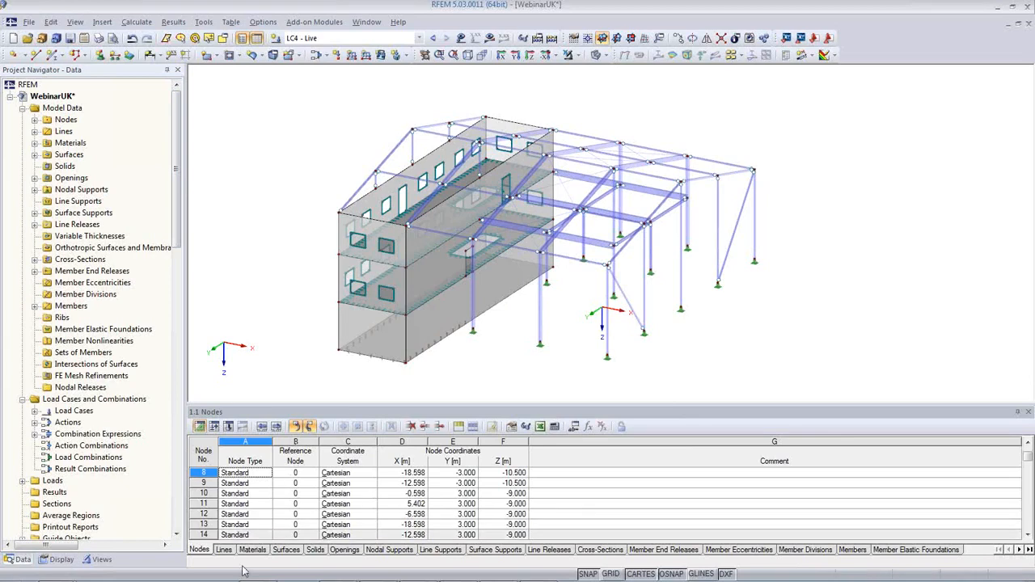
click(215, 427)
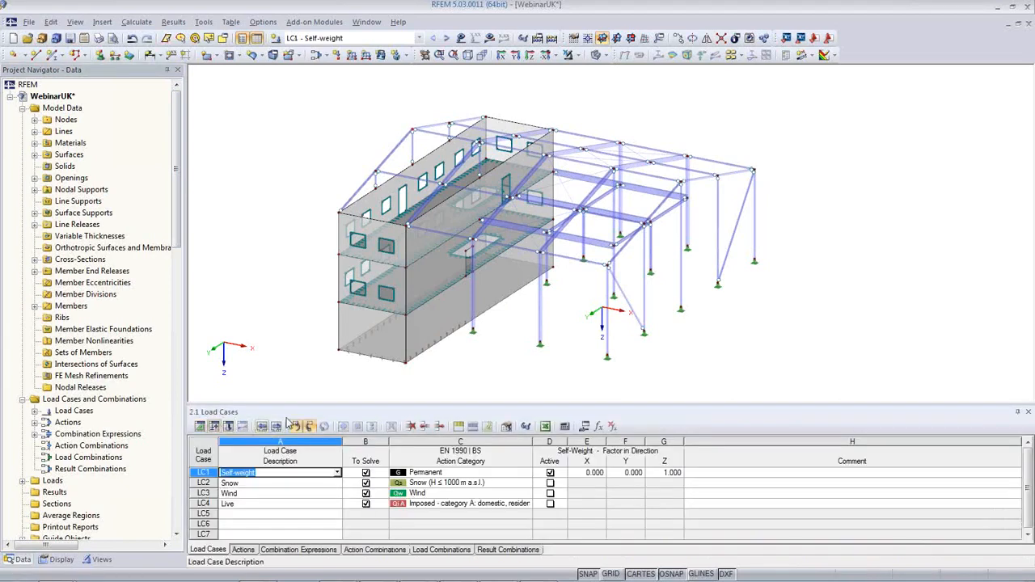
drag(289, 404, 290, 313)
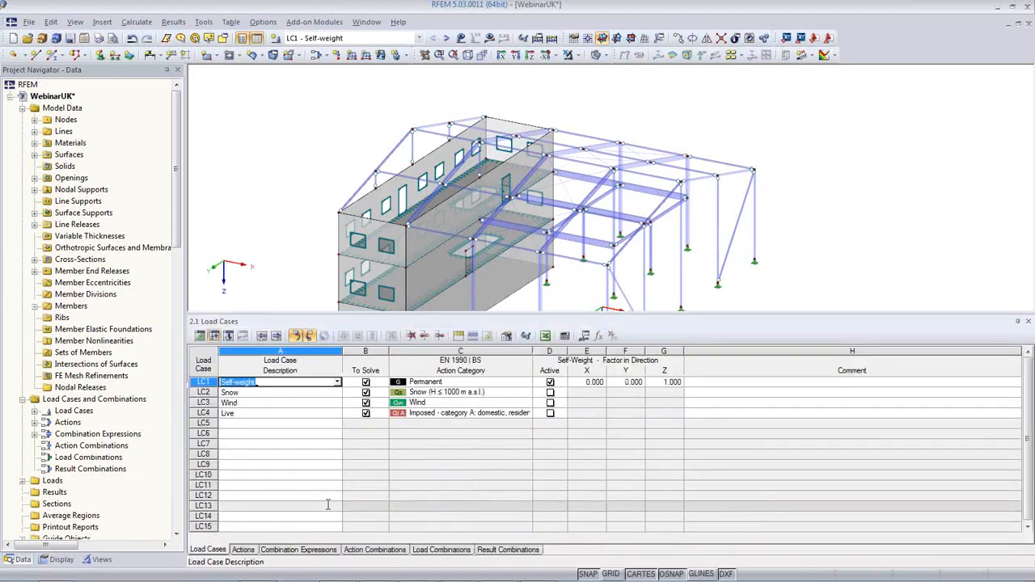
click(291, 392)
click(291, 403)
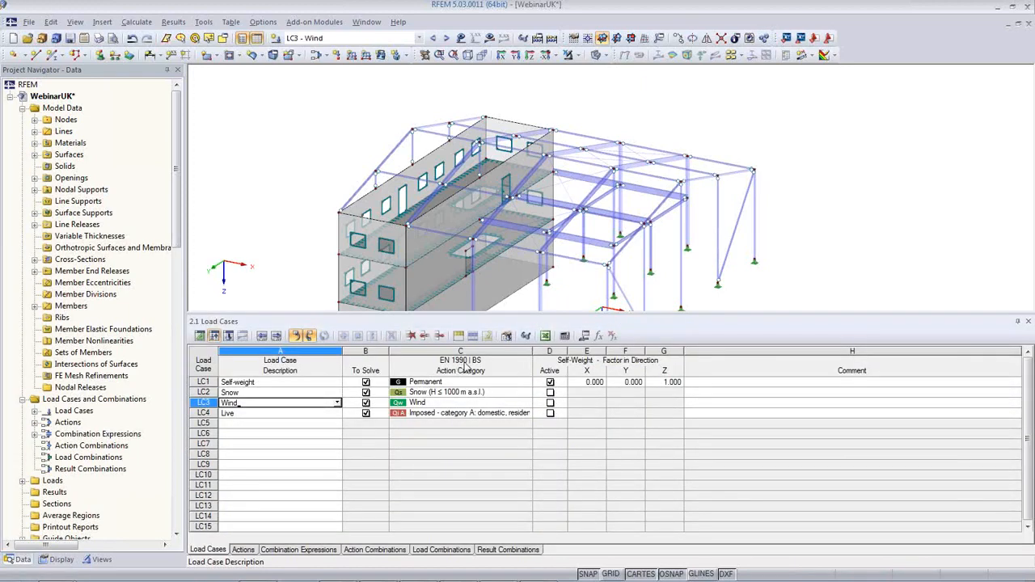
click(476, 414)
click(527, 413)
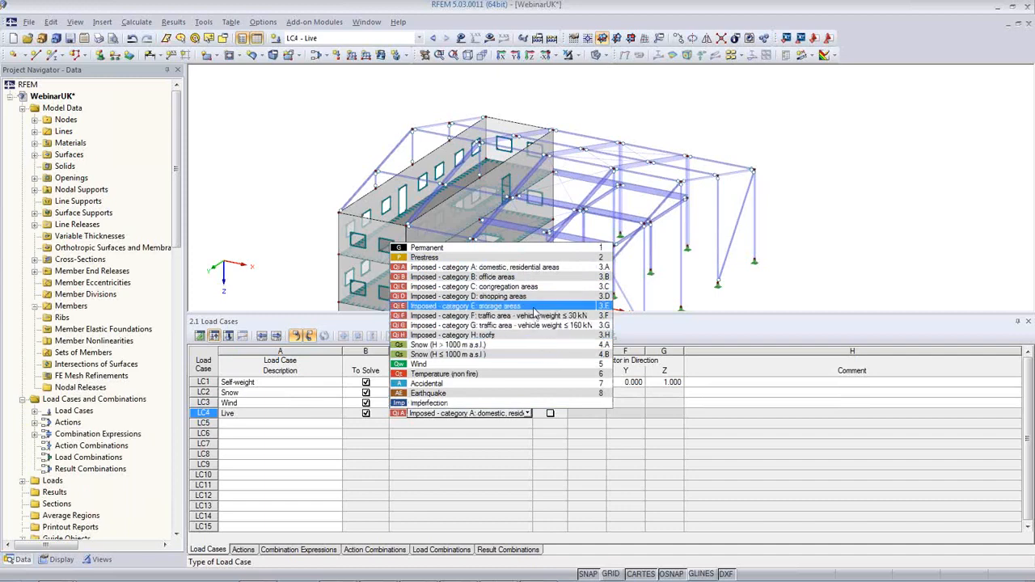
click(534, 307)
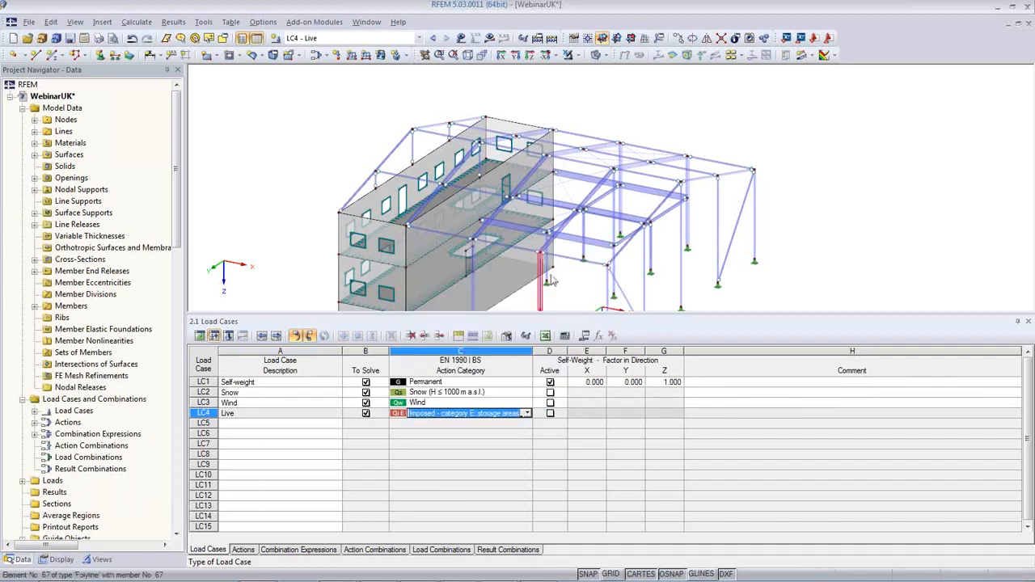
Display the LC4 Live loads on the model and bring up the Actions table
click(296, 415)
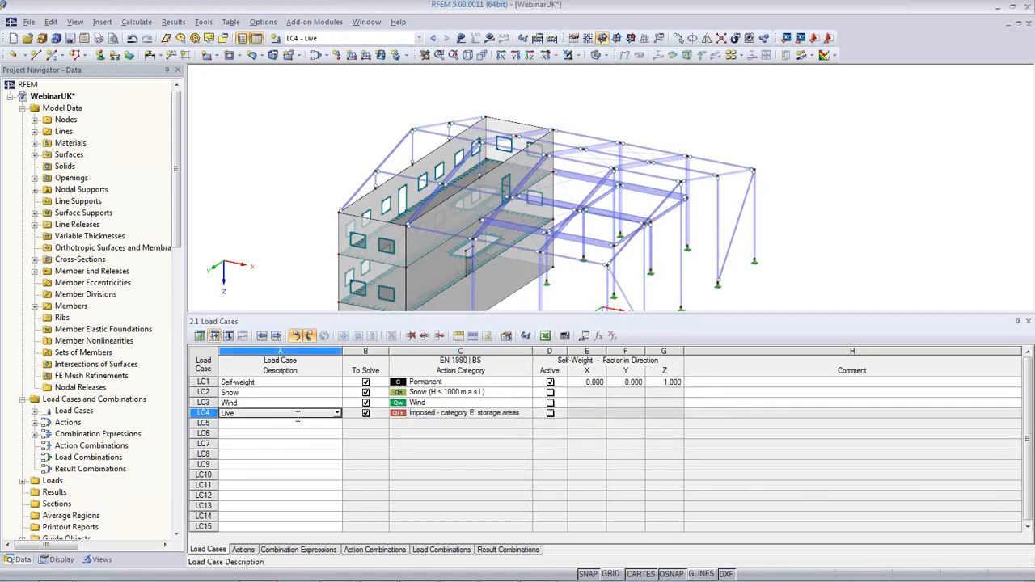
click(461, 38)
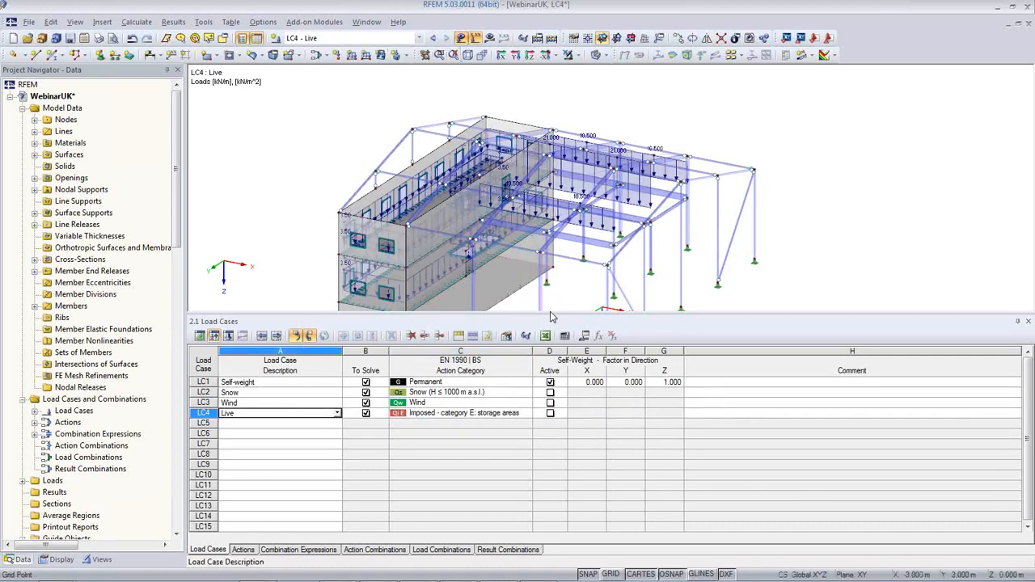
drag(551, 313, 553, 358)
middle_drag(563, 310, 480, 261)
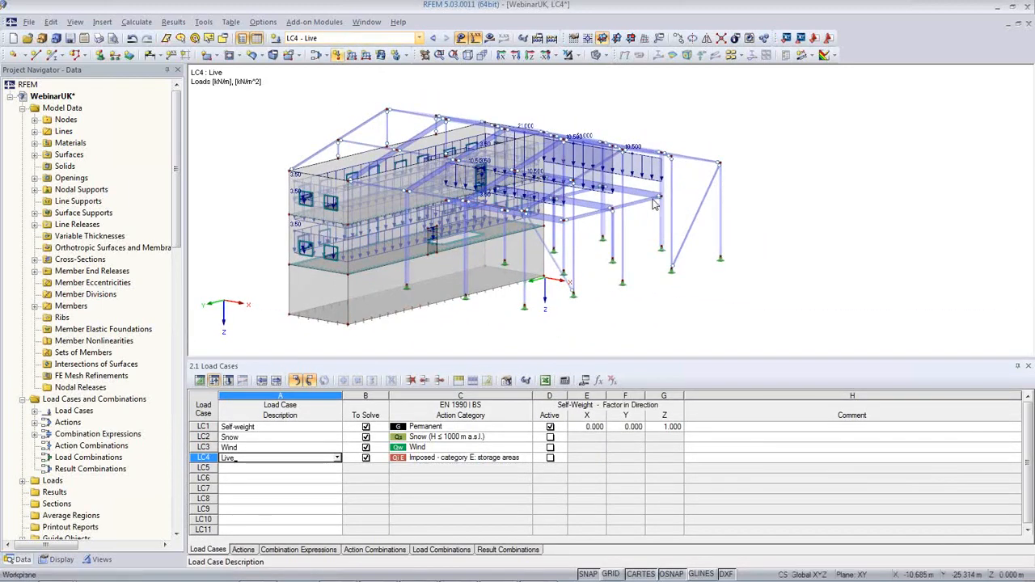
ctrl+middle_drag(559, 157, 571, 245)
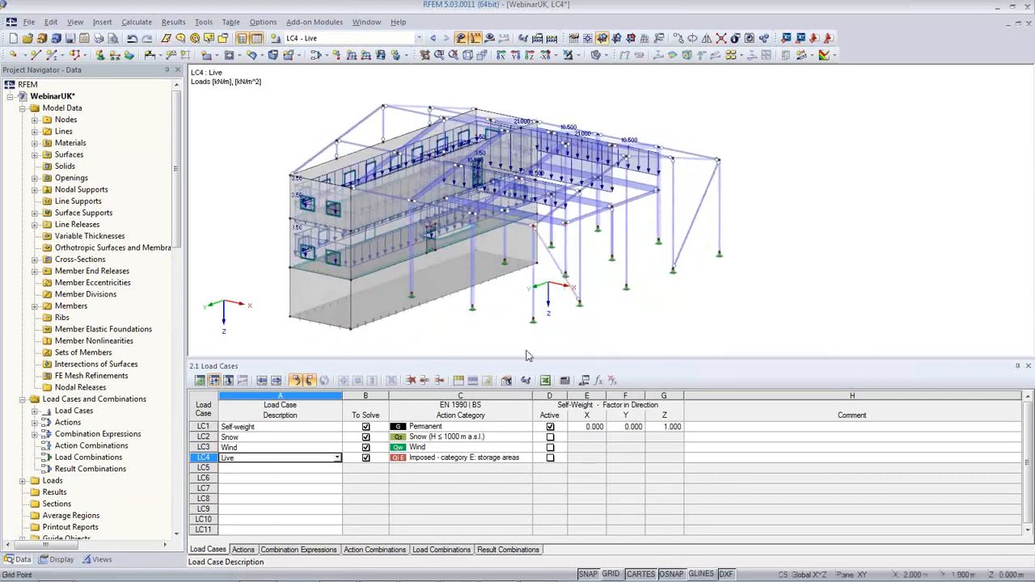
click(249, 552)
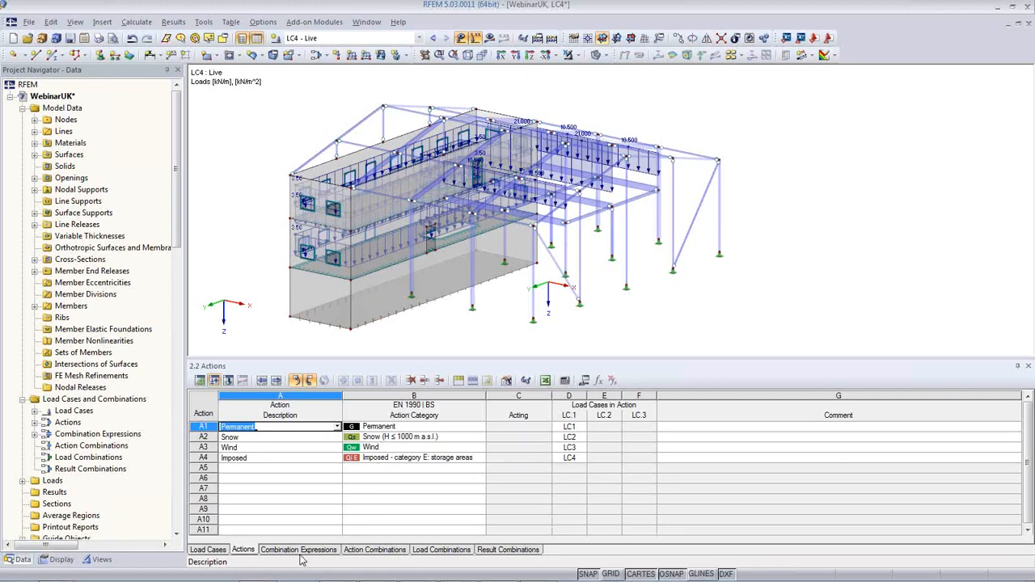
Untick Use for SLS expressions CE2–CE4 and generate ULS action combinations AC1–AC11
click(291, 550)
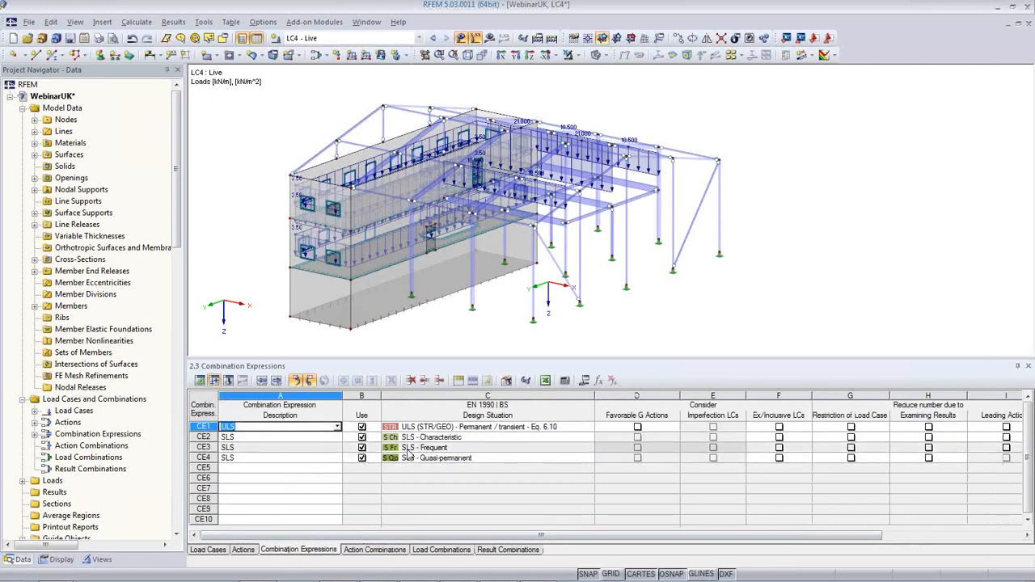
click(362, 438)
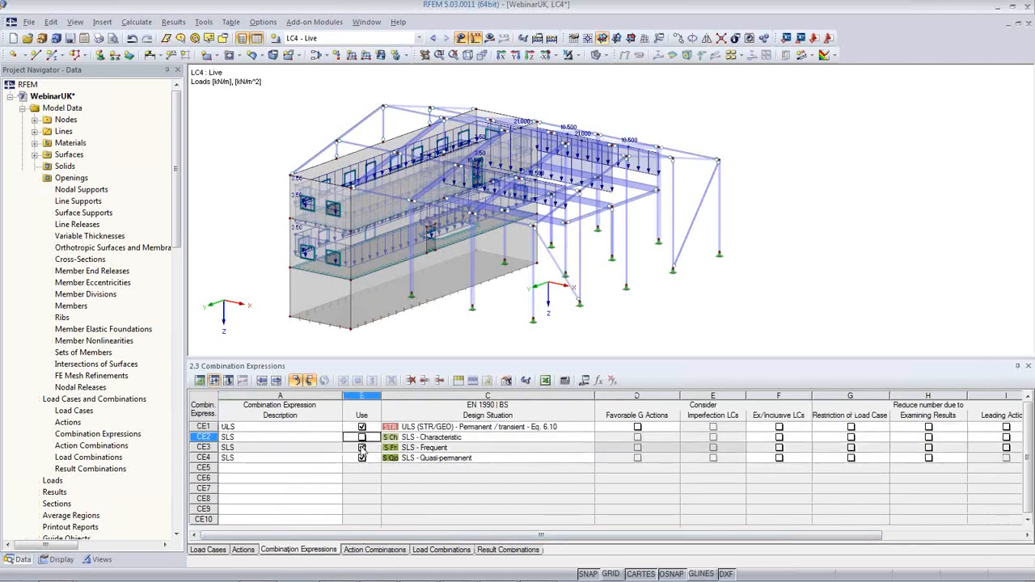
click(362, 448)
click(362, 459)
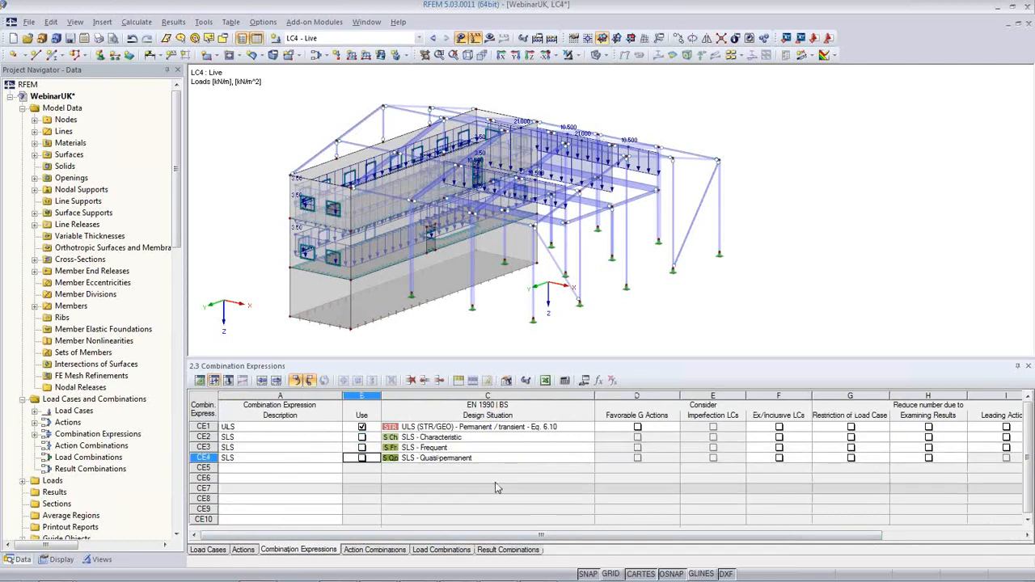
click(486, 448)
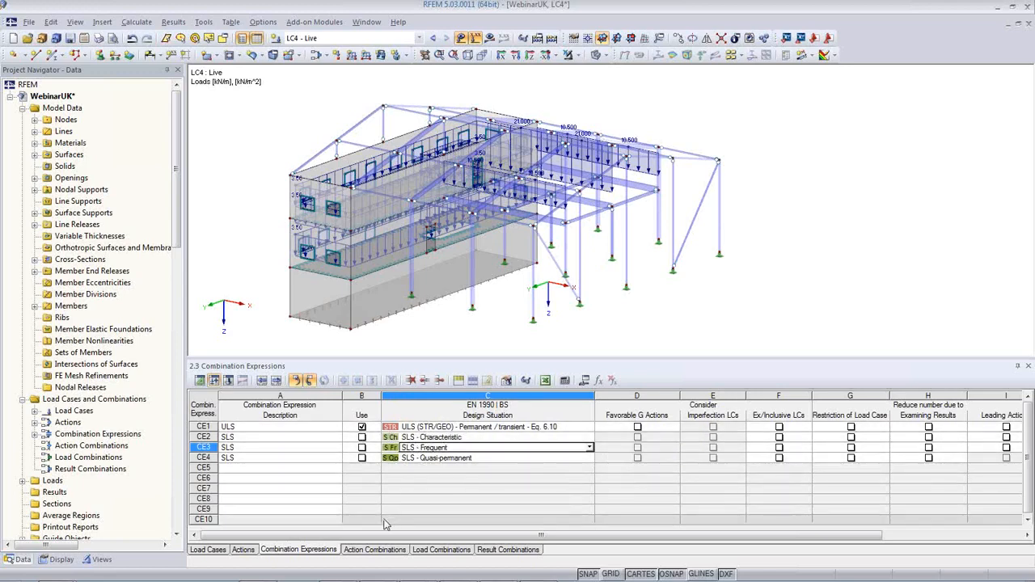
click(368, 551)
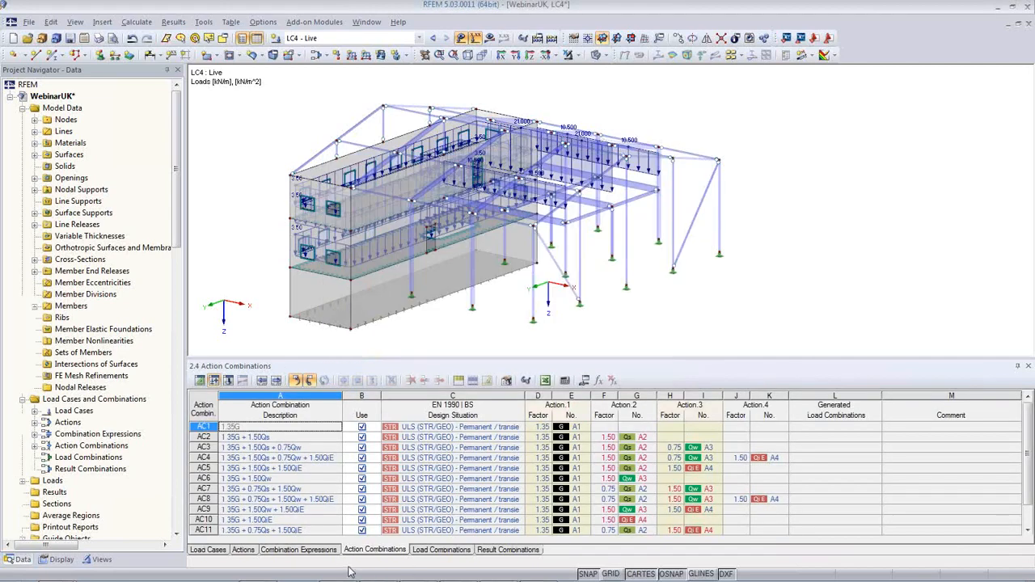
List generated combinations CO1–CO13 and display CO13 (1.35*LC1 + 0.75*LC3 + 1.5*LC4) on the model
click(459, 549)
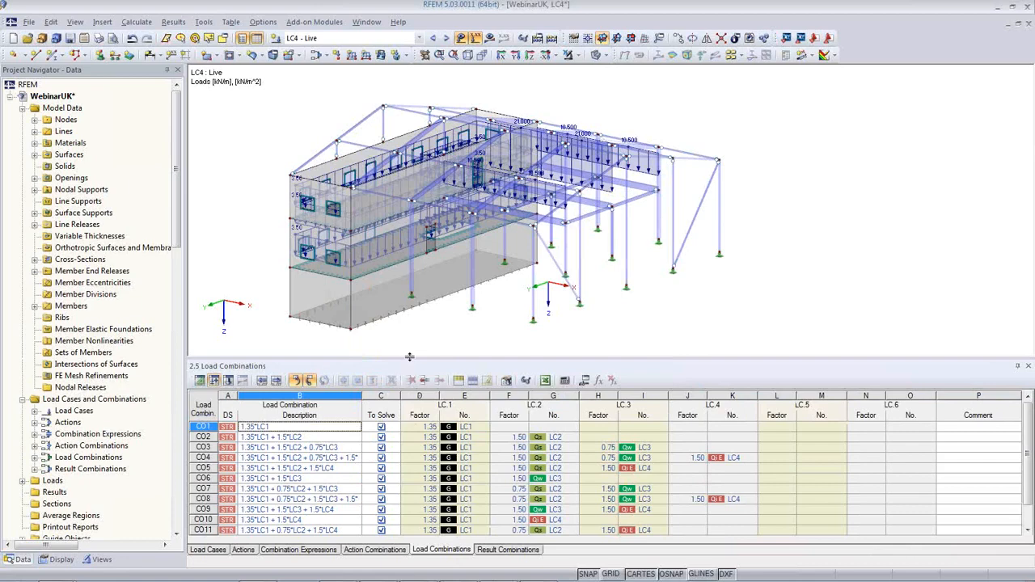
drag(409, 356, 409, 255)
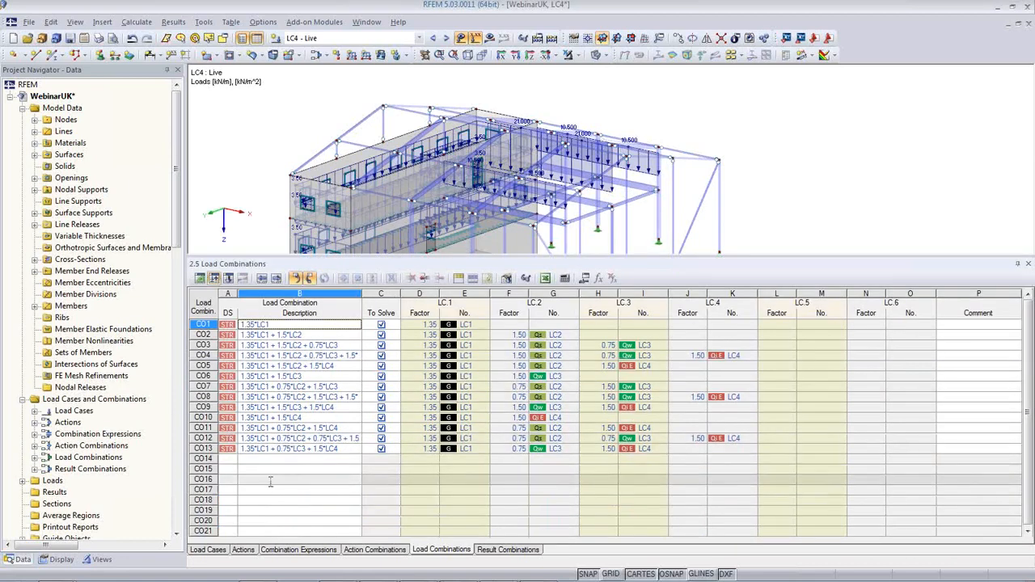
click(276, 449)
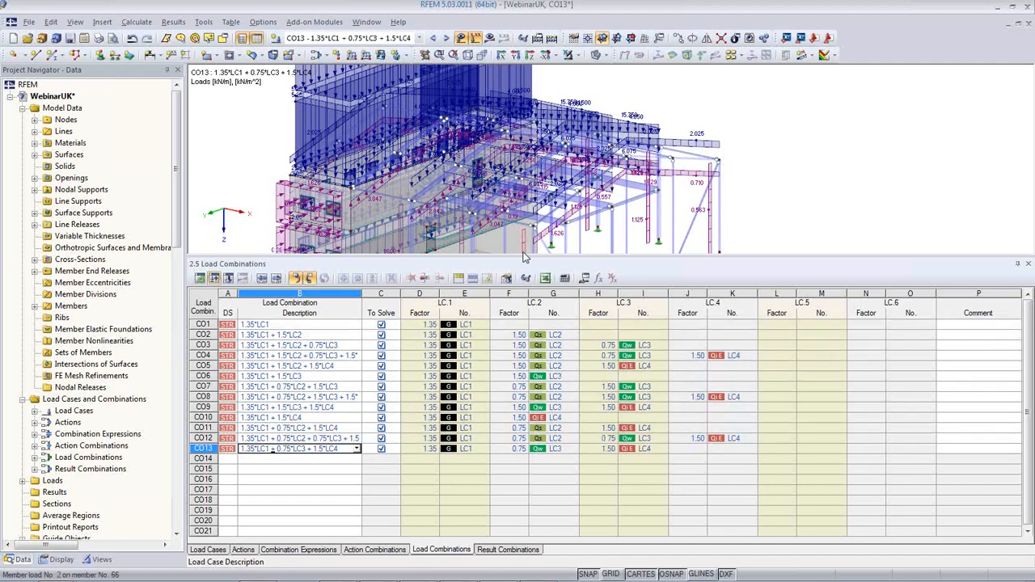
Enlarge and fit the model view to inspect CO13's loads, then hide the load display
drag(523, 256, 529, 362)
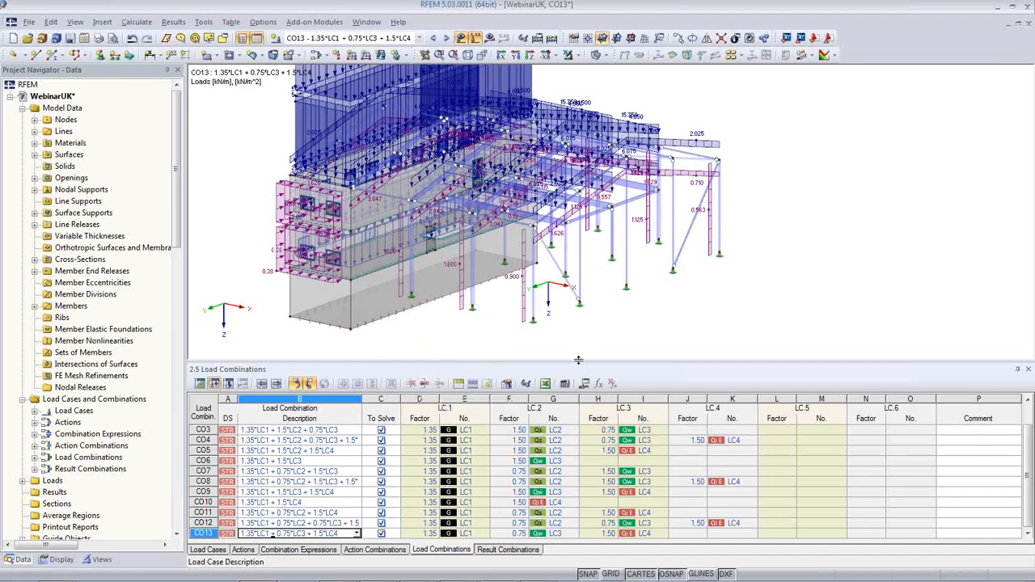
drag(578, 370, 578, 412)
middle_drag(538, 355, 582, 397)
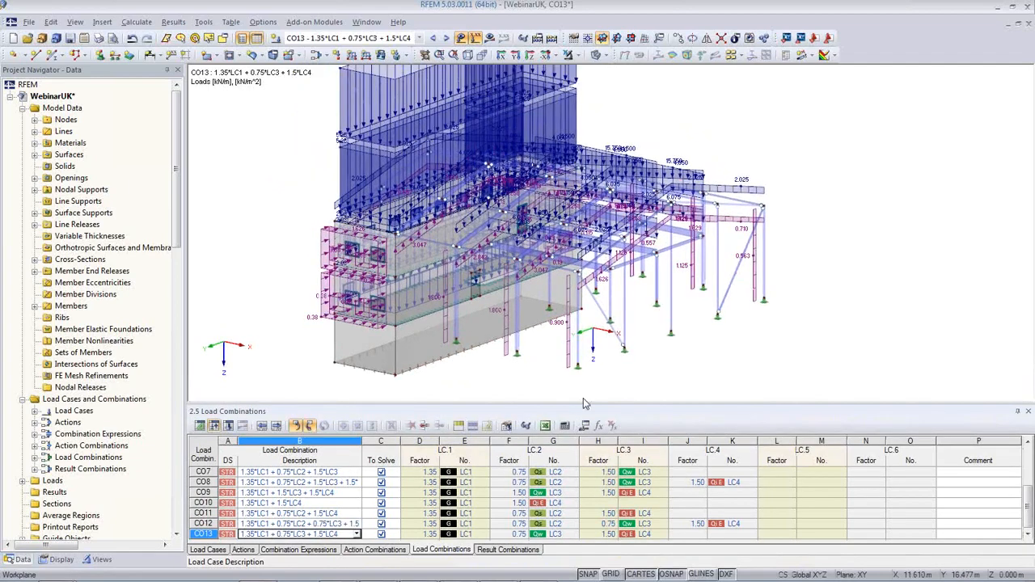
scroll(581, 397, down, 1)
click(460, 39)
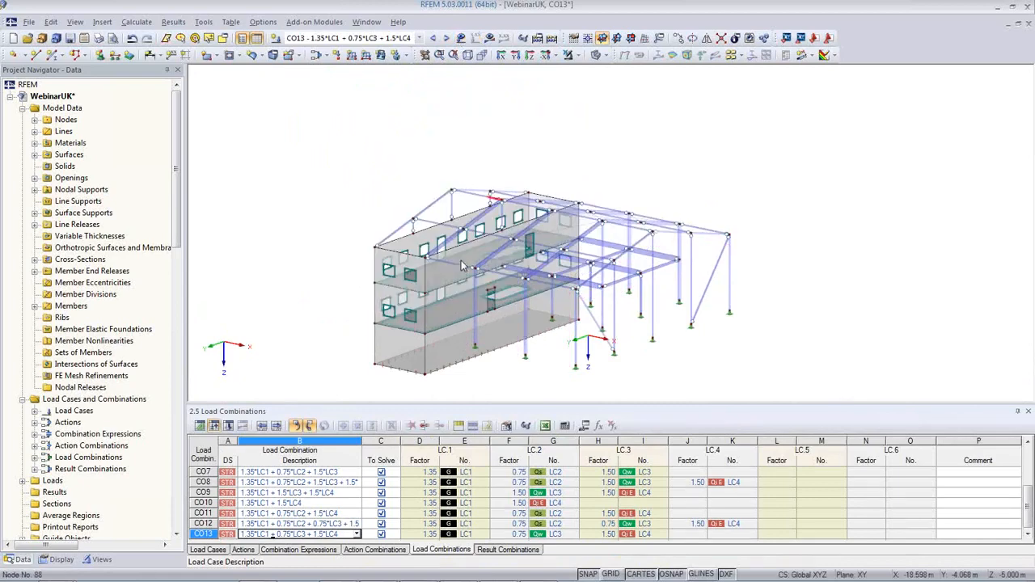
Select result combination RC1 ULS (STR/GEO) Permanent/transient and calculate its results
ctrl+middle_drag(463, 267, 522, 299)
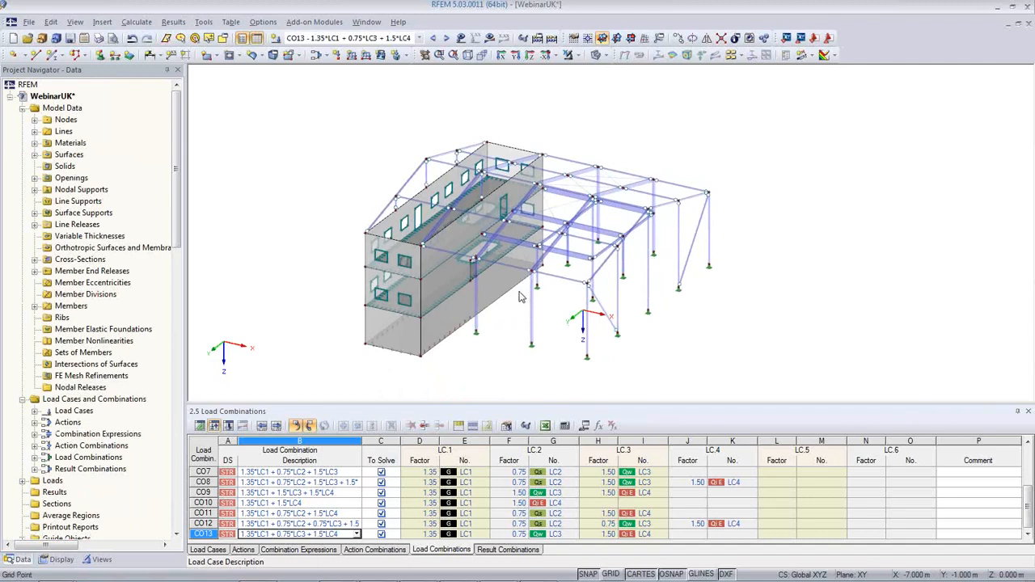
click(418, 38)
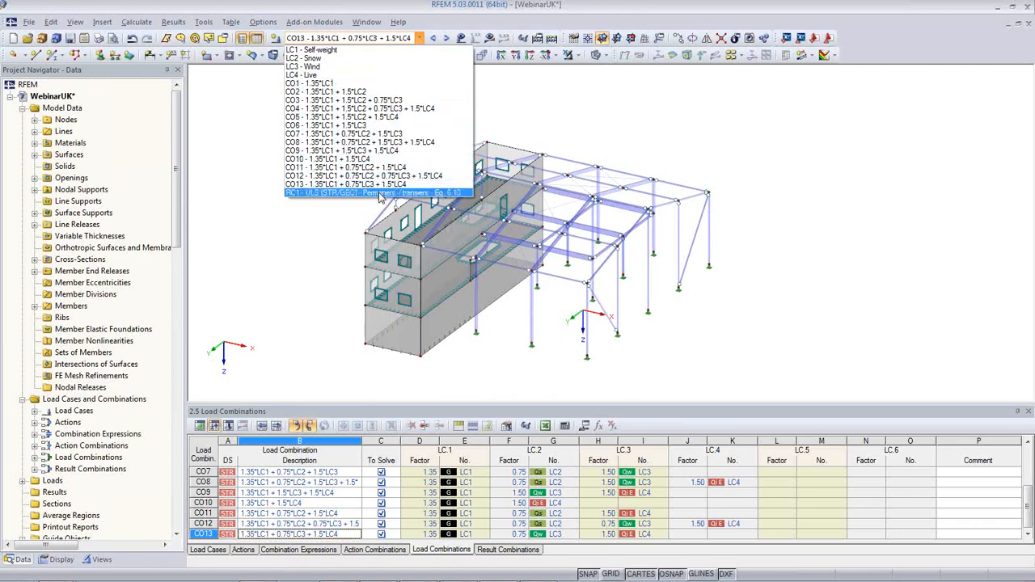
click(329, 194)
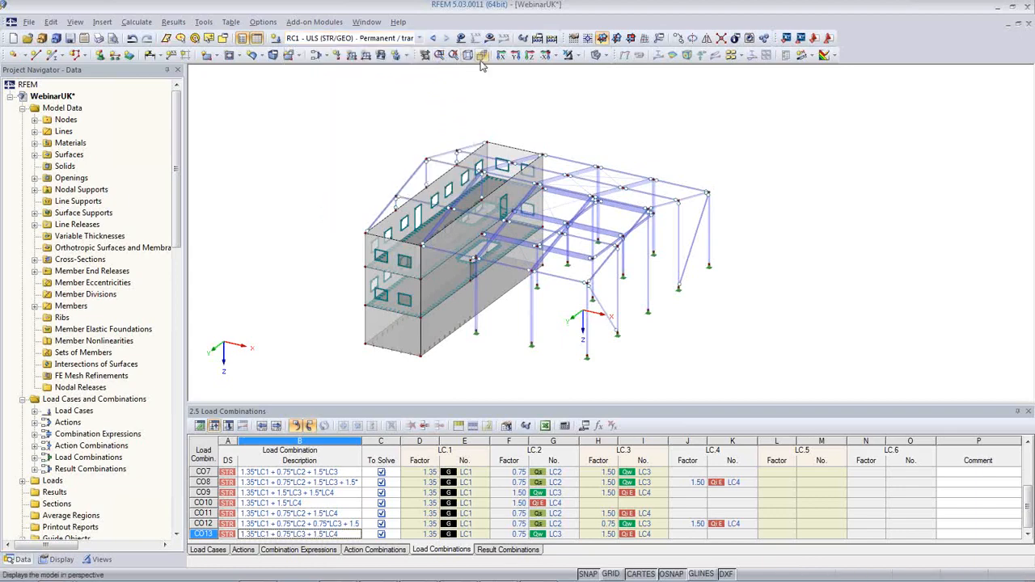
click(488, 39)
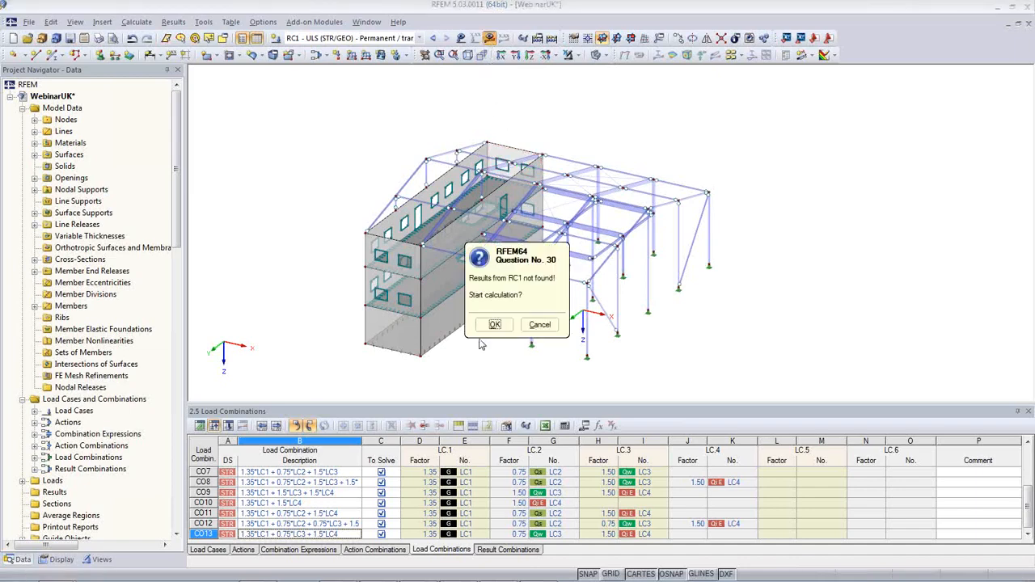
click(494, 325)
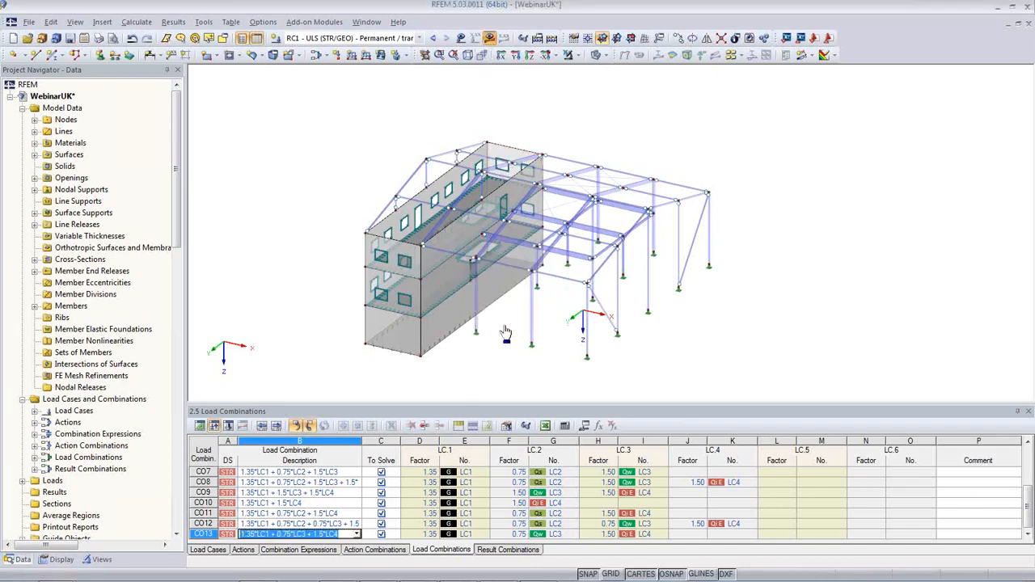
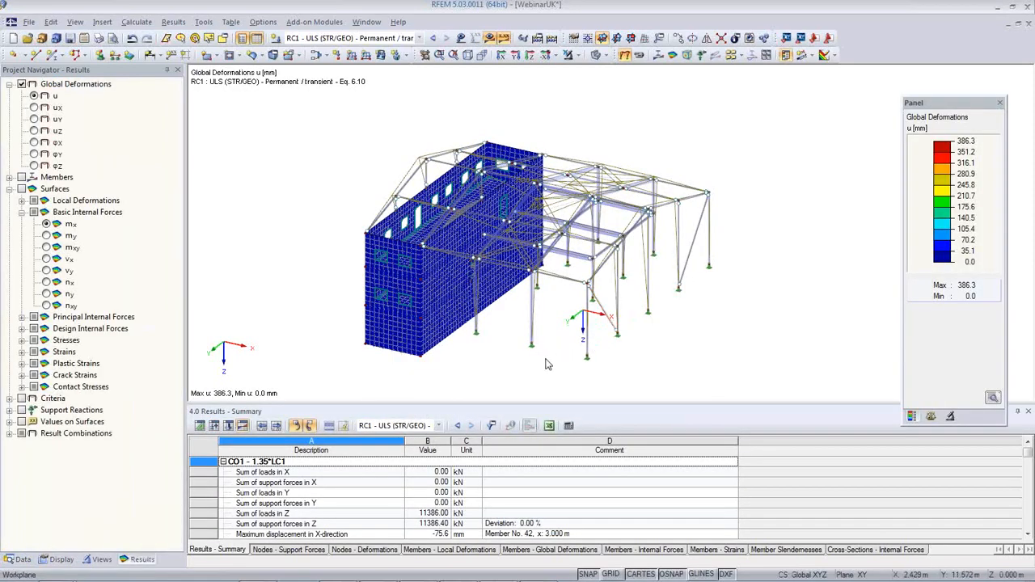
Page through the node support forces, node deformations and member deformations and internal forces tables
ctrl+middle_drag(549, 365, 557, 332)
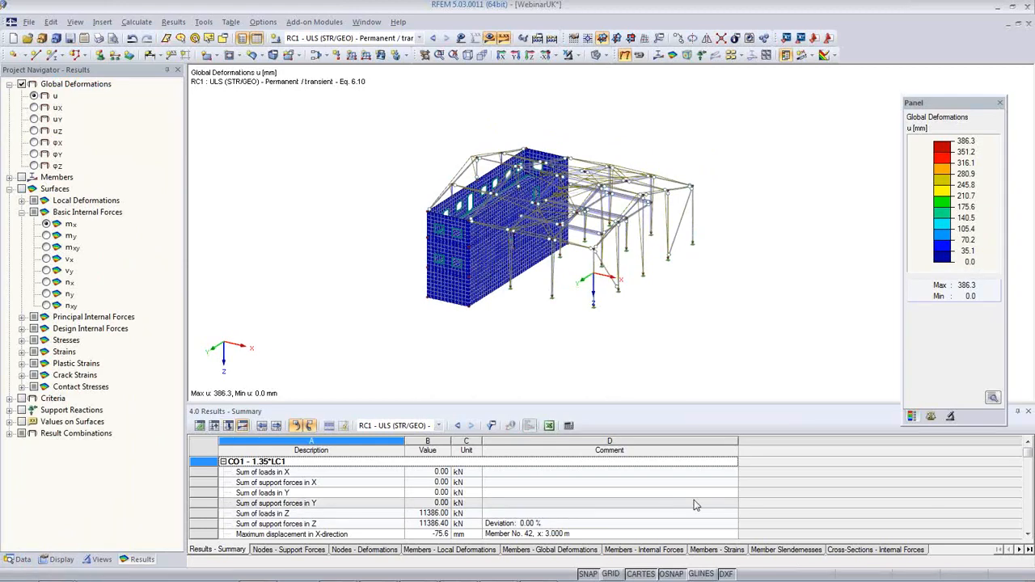
click(295, 550)
click(362, 549)
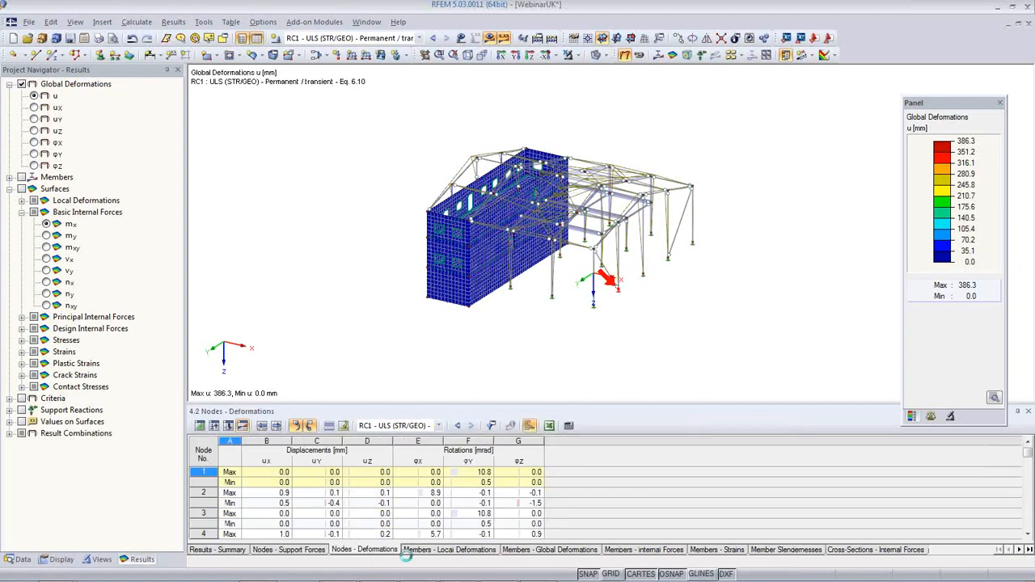
click(452, 552)
click(535, 553)
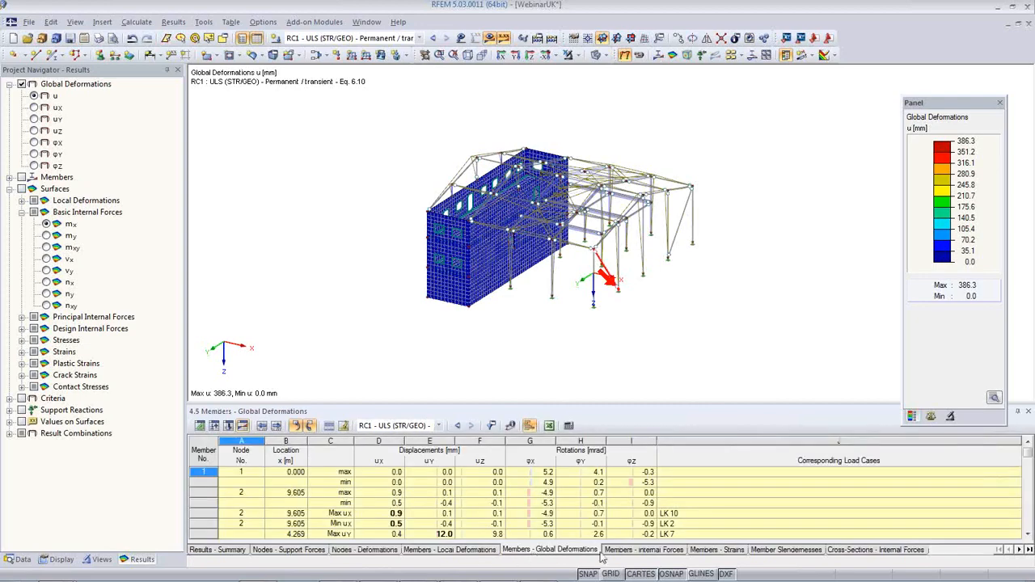
click(639, 550)
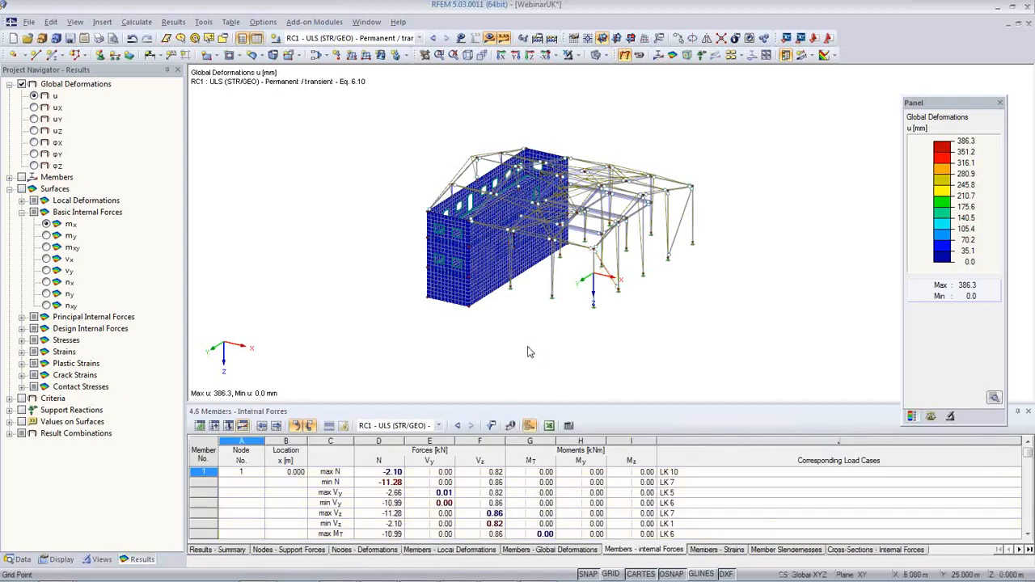
Close the results table and orbit the RC1 global deformation plot (386.3 mm maximum)
ctrl+middle_drag(535, 346, 543, 314)
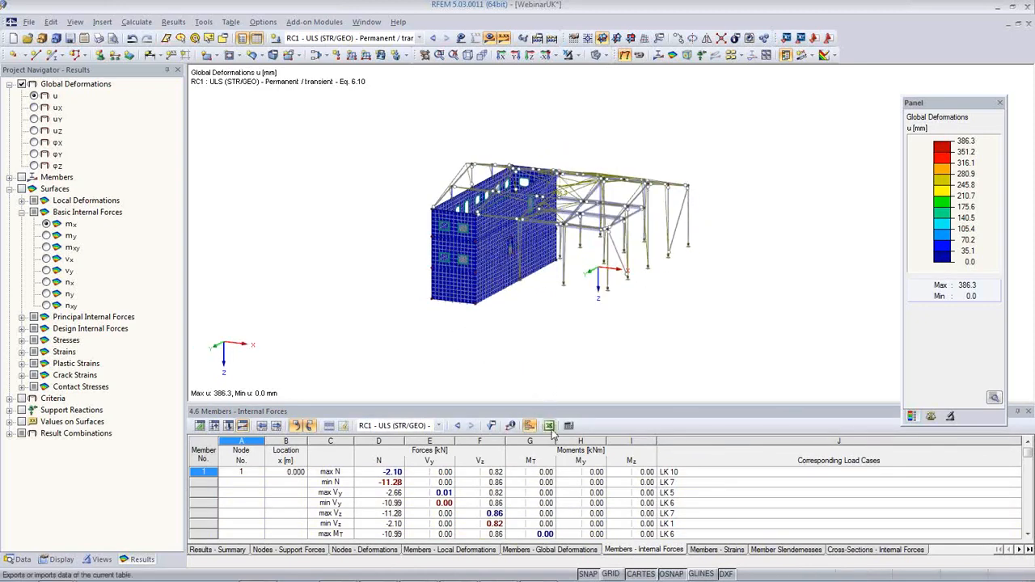
mouse_move(465, 376)
ctrl+middle_down()
mouse_move(425, 397)
mouse_move(445, 358)
mouse_move(408, 390)
mouse_move(422, 377)
mouse_move(476, 378)
ctrl+middle_up()
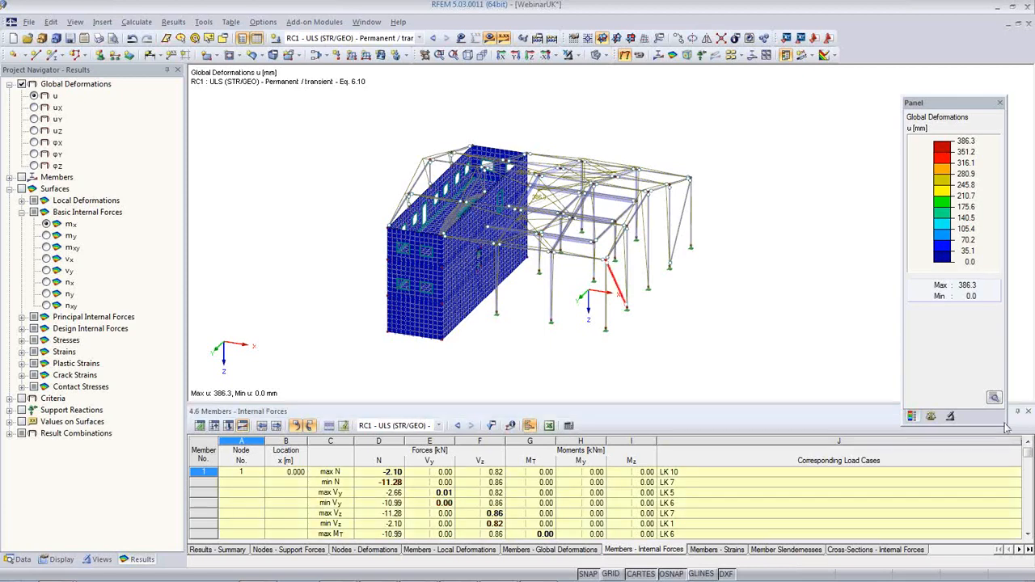
click(1028, 413)
ctrl+middle_drag(506, 412, 679, 356)
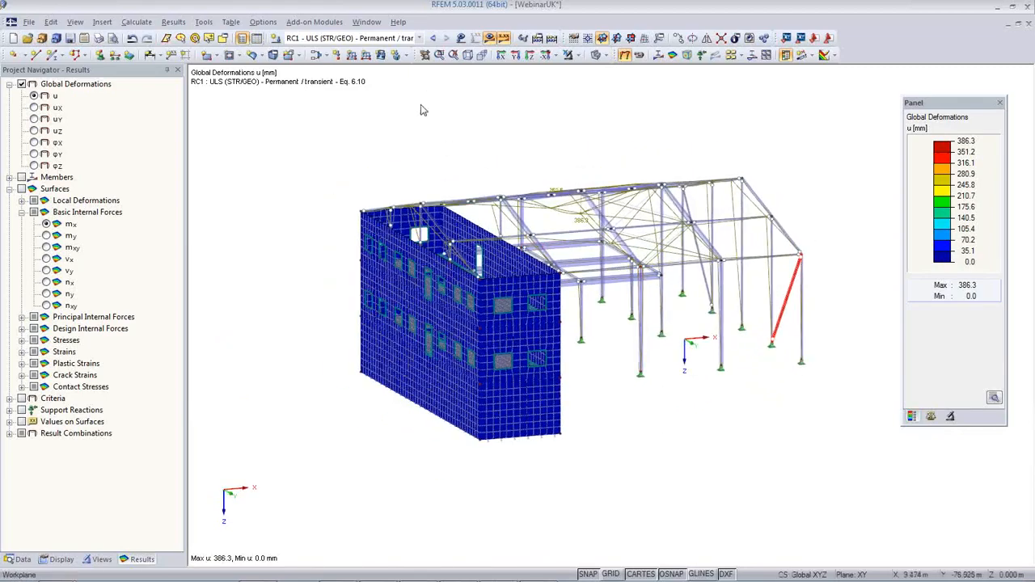
Step back through the load combinations to CO10
click(432, 38)
click(432, 38)
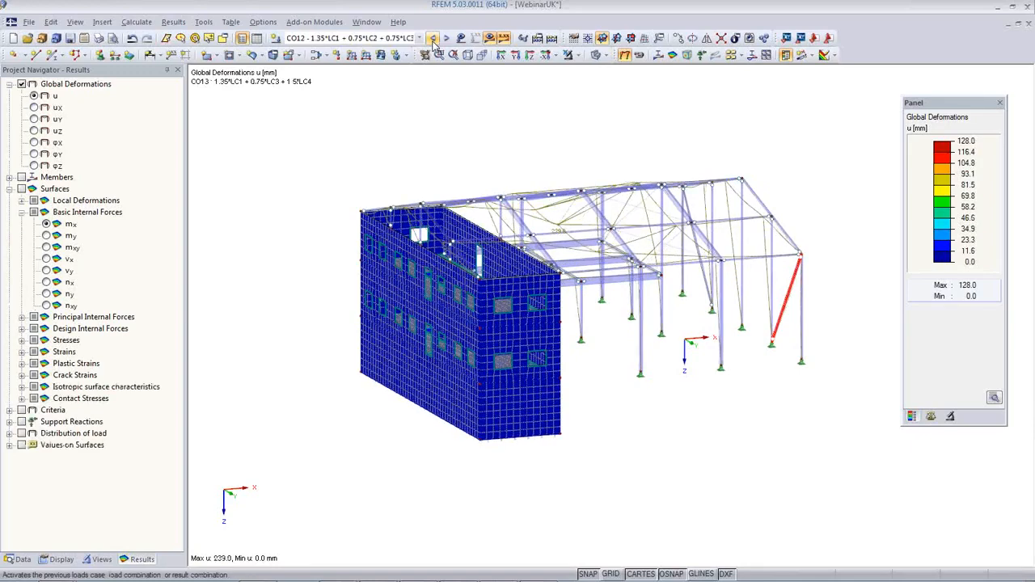
click(432, 38)
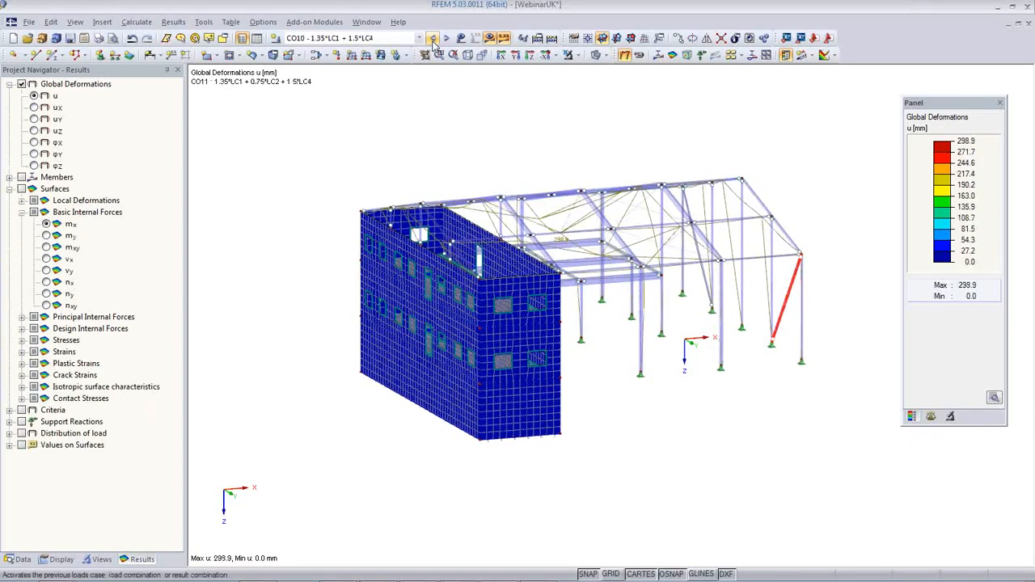
Draw the deformed members as colour-coded cross-sections, showing a 170.6 mm maximum
click(61, 558)
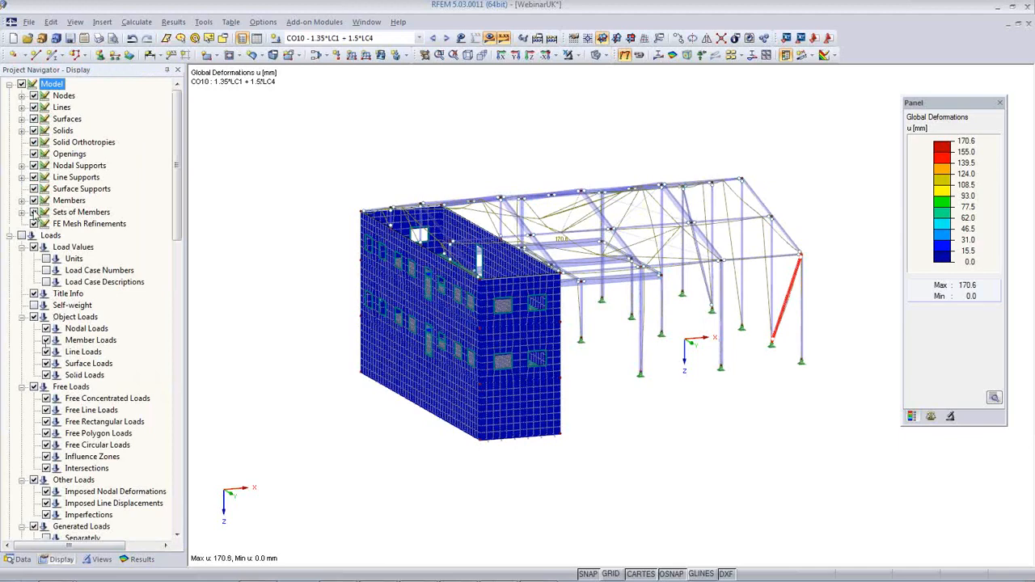
scroll(89, 297, down, 10)
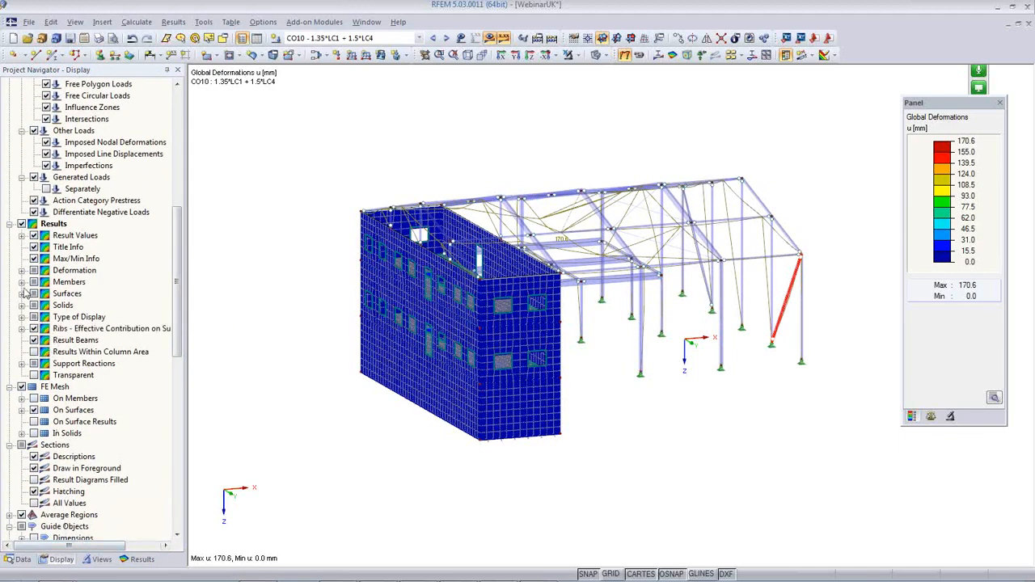
click(21, 271)
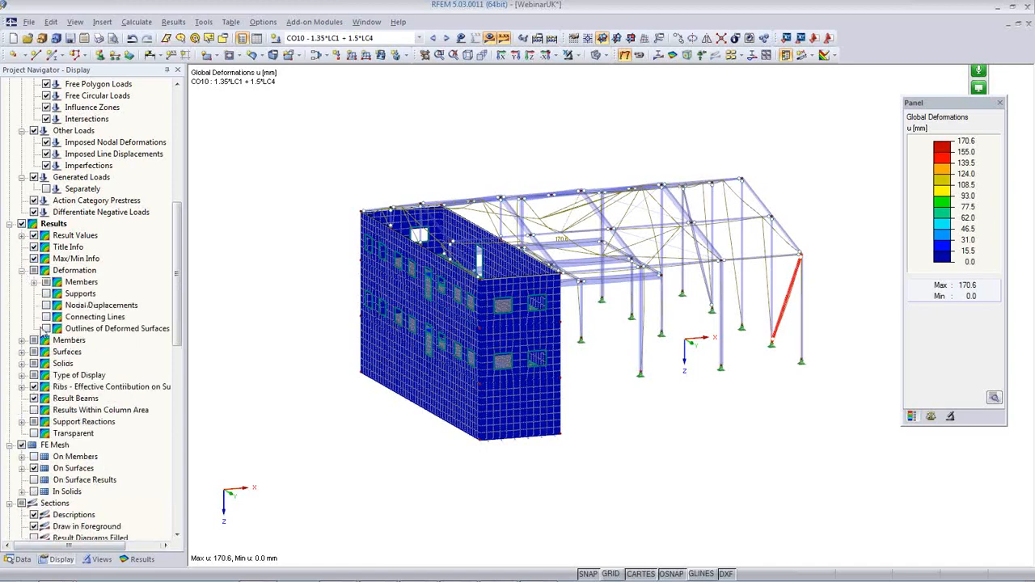
click(33, 283)
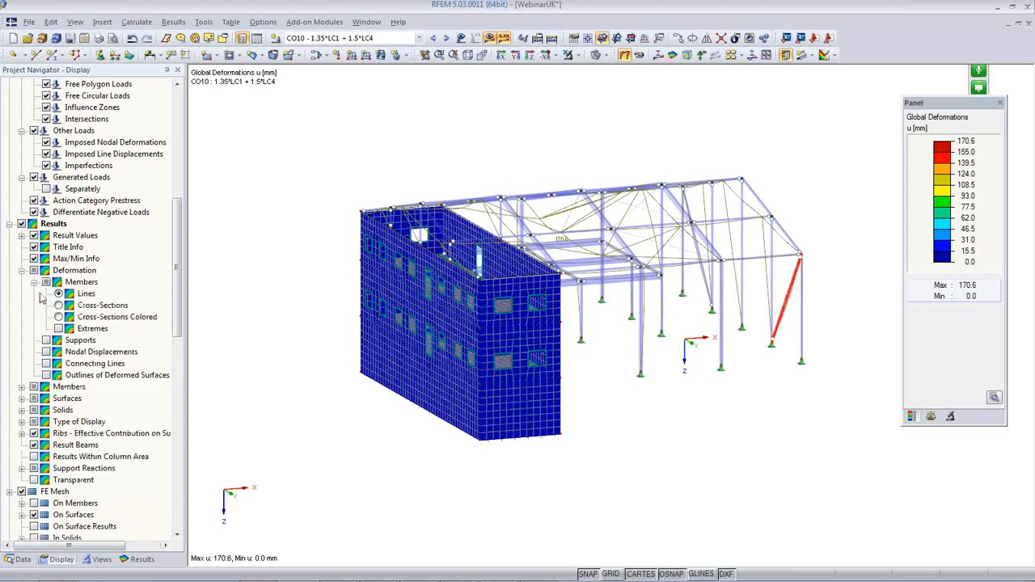
click(58, 316)
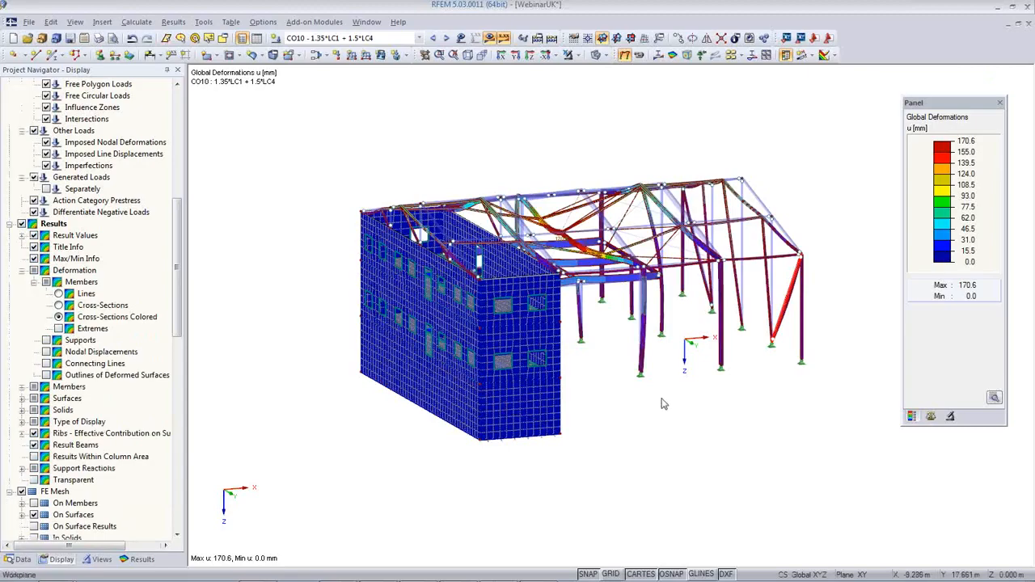
ctrl+middle_drag(623, 403, 484, 447)
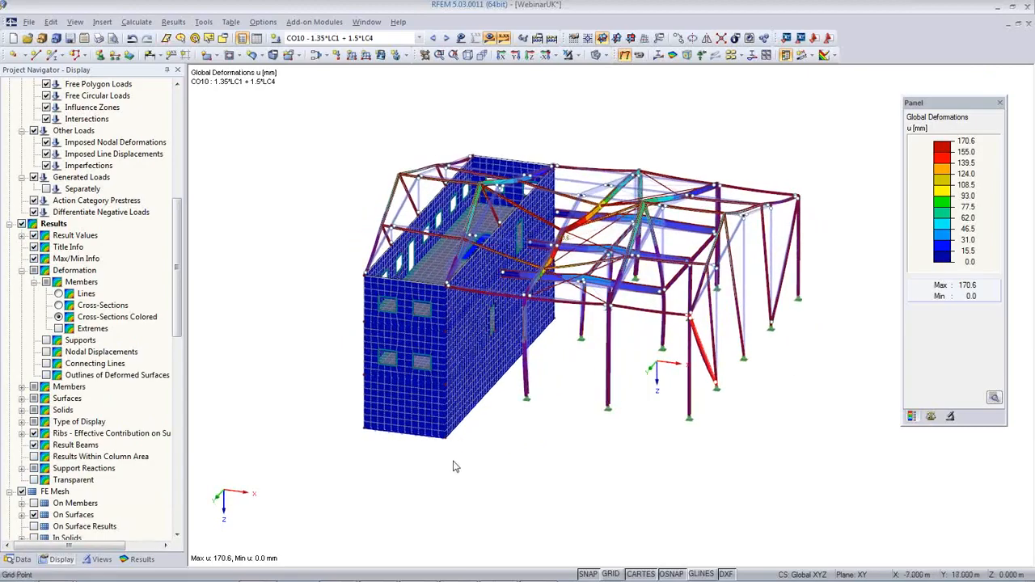
Save the current display as a new user-defined view named 'Deformation'
click(101, 559)
click(13, 255)
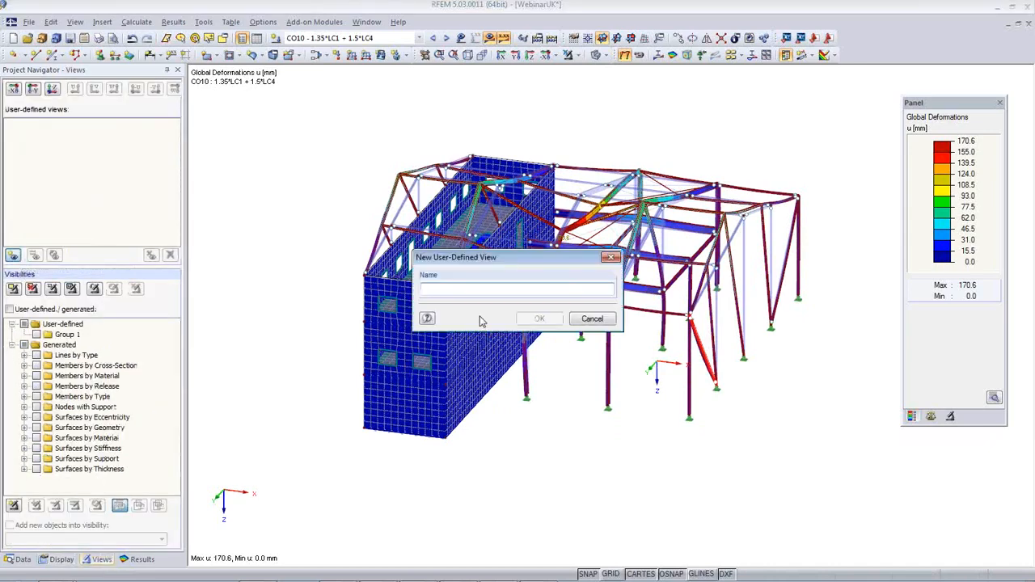
text(Deformation)
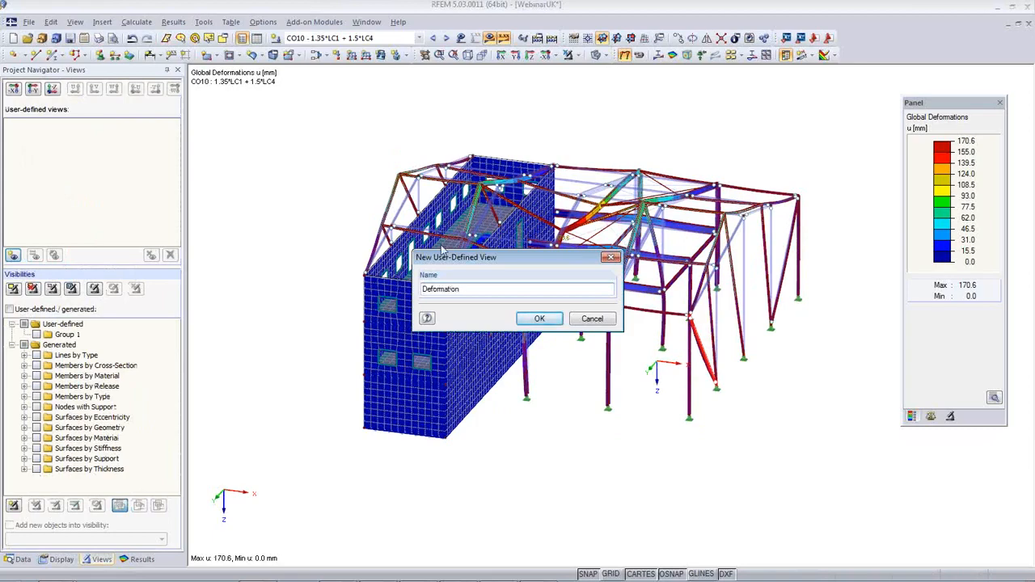
click(538, 318)
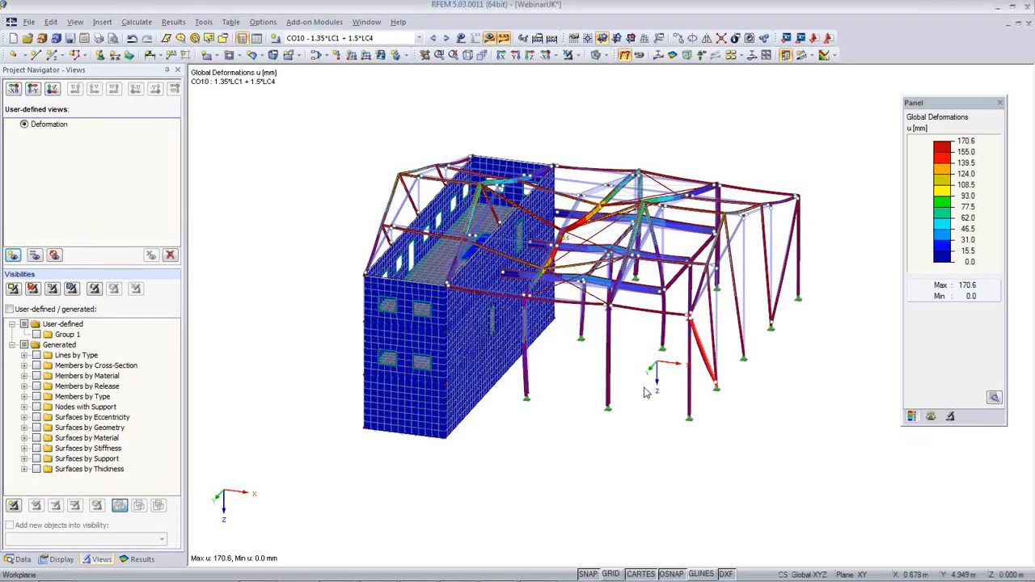
ctrl+middle_drag(645, 392, 610, 393)
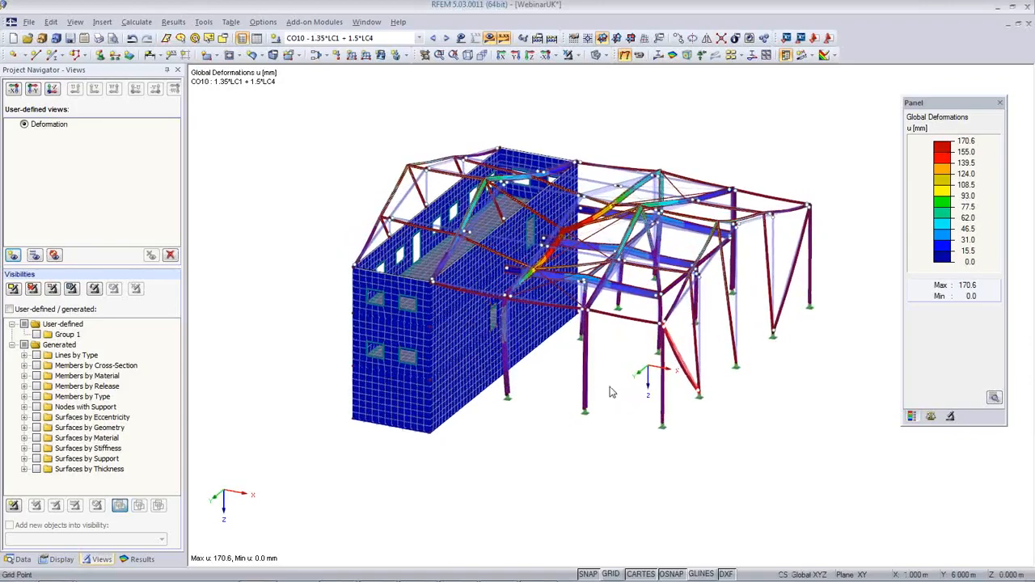
Step back from CO9 to CO5 and orbit its deformations, with a 433.2 mm maximum
scroll(608, 354, up, 2)
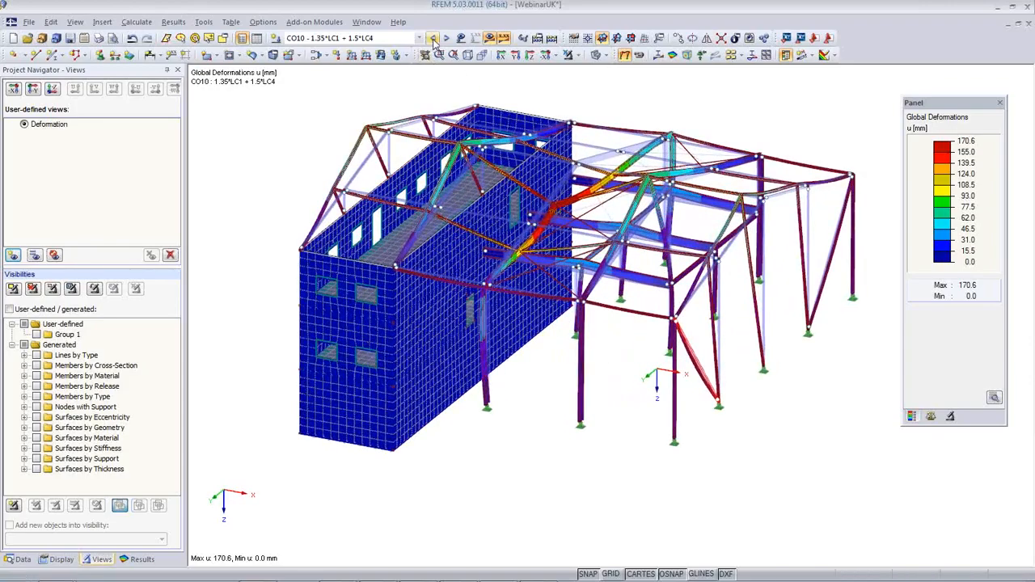
click(433, 39)
click(433, 39)
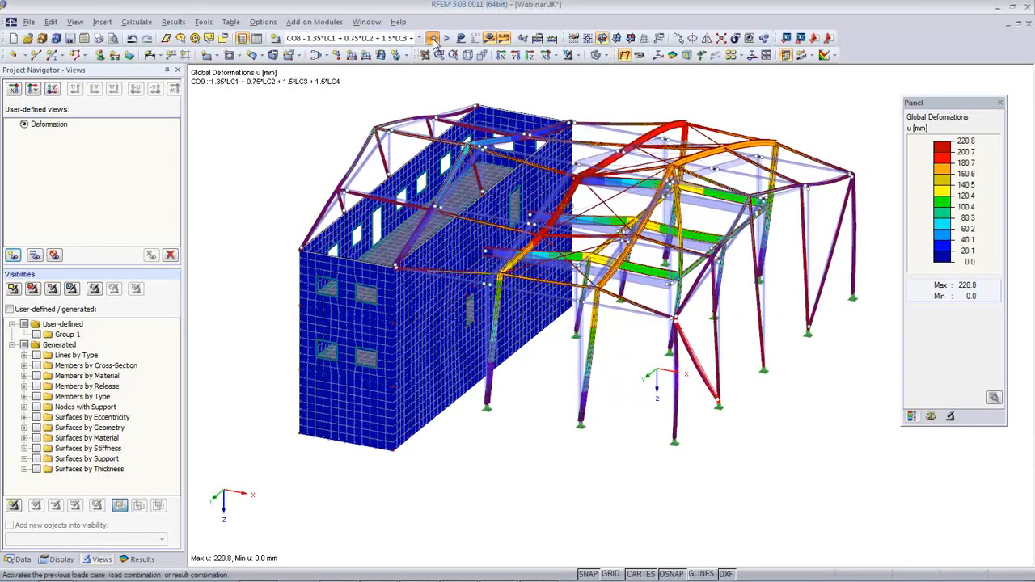
click(432, 40)
click(433, 40)
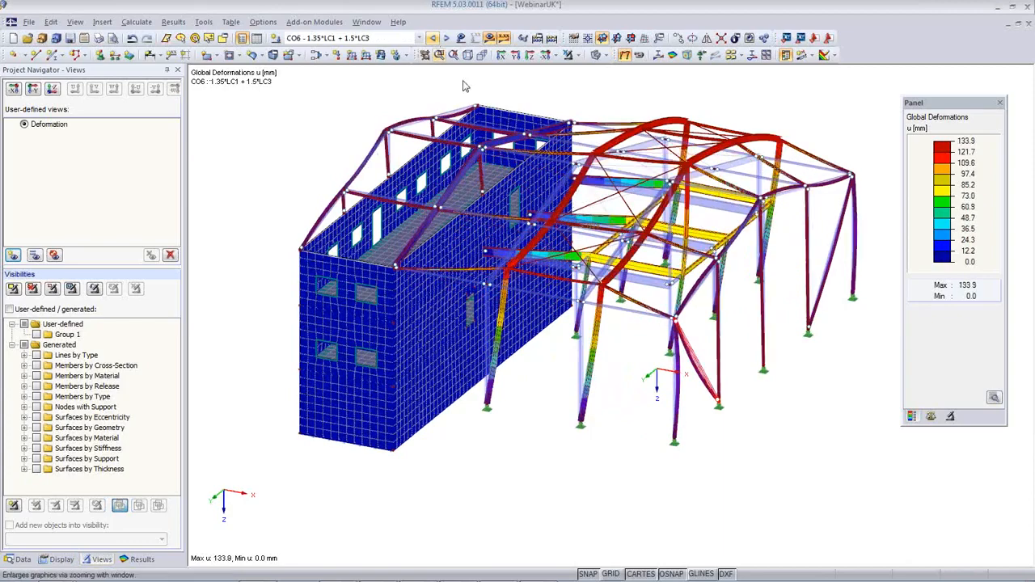
ctrl+middle_drag(579, 338, 602, 207)
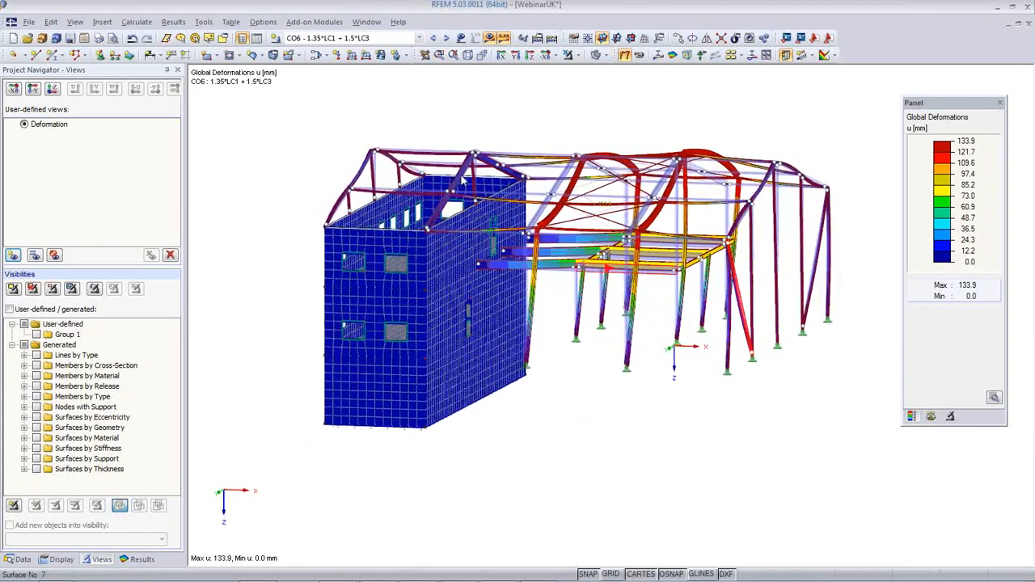
click(433, 39)
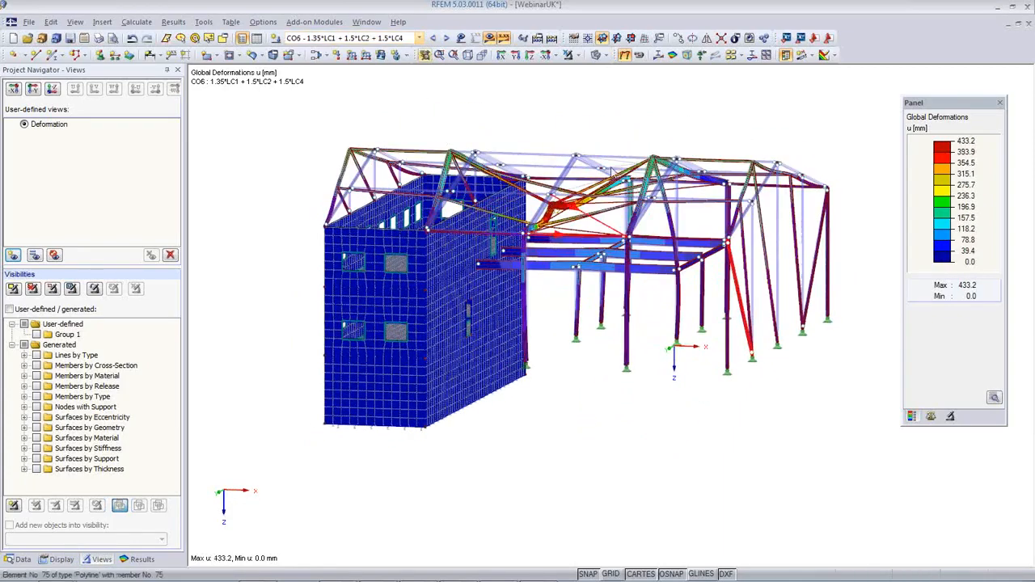
ctrl+middle_drag(571, 317, 505, 388)
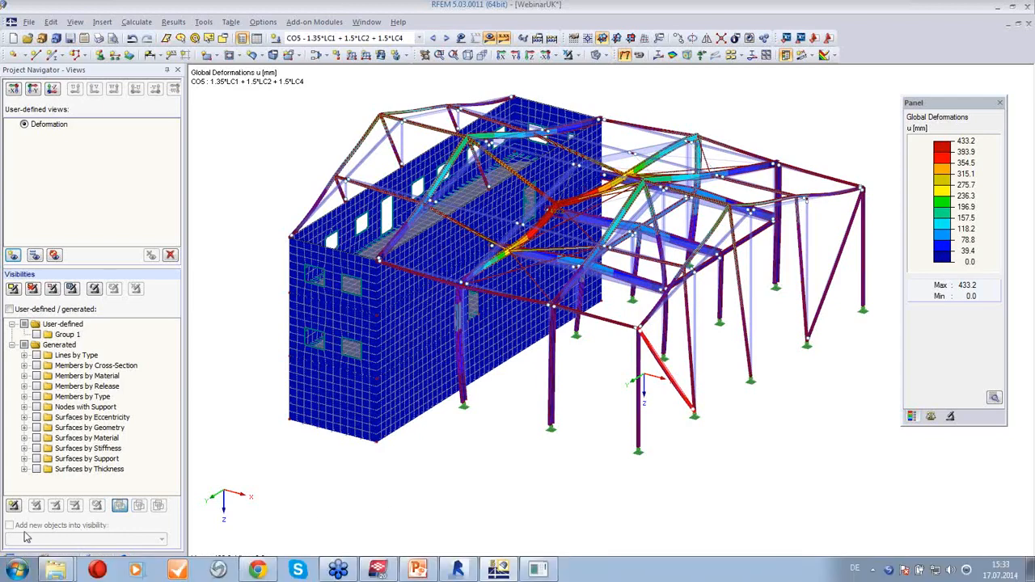
Launch RF-STEEL EC3, keep the BS national annex, and close its settings unchanged
click(19, 559)
scroll(113, 471, down, 8)
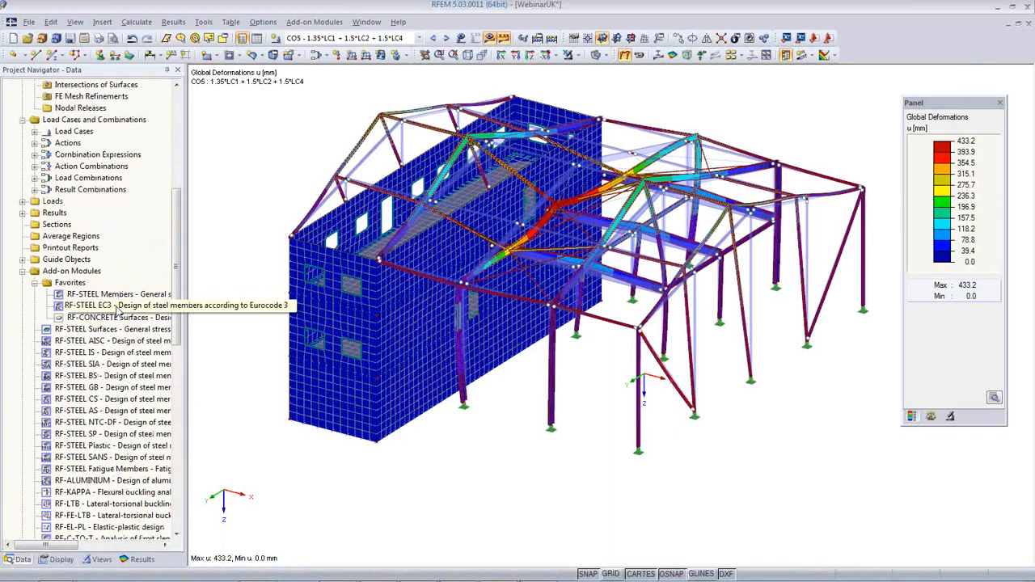
double_click(115, 305)
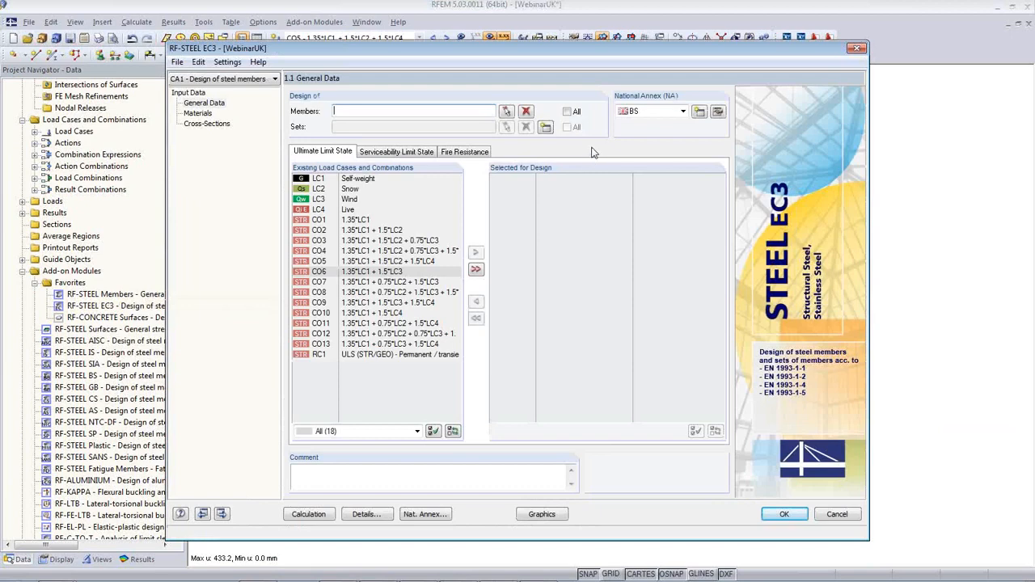
click(682, 110)
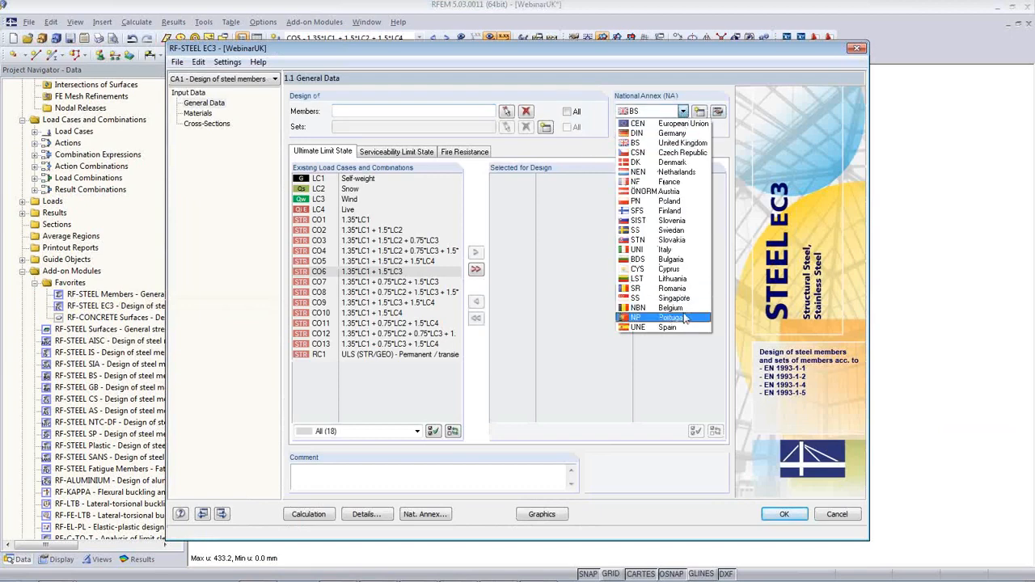
click(652, 144)
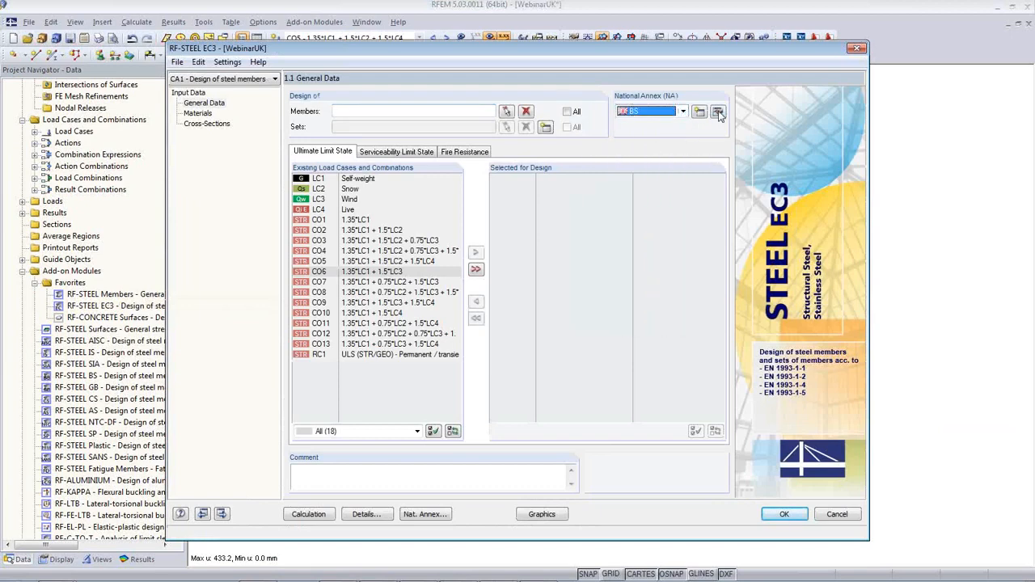
click(717, 112)
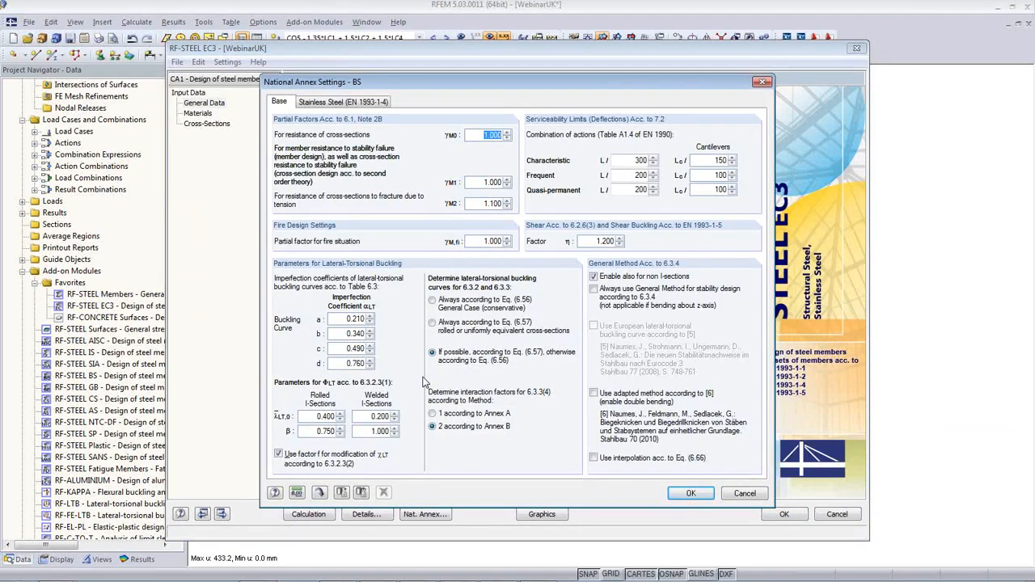
click(332, 104)
click(279, 103)
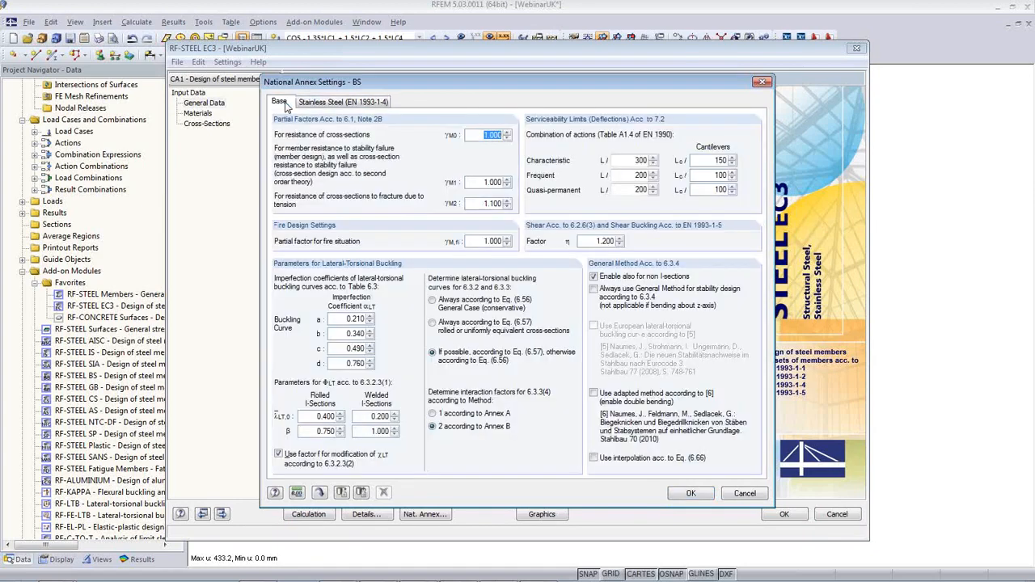
click(745, 494)
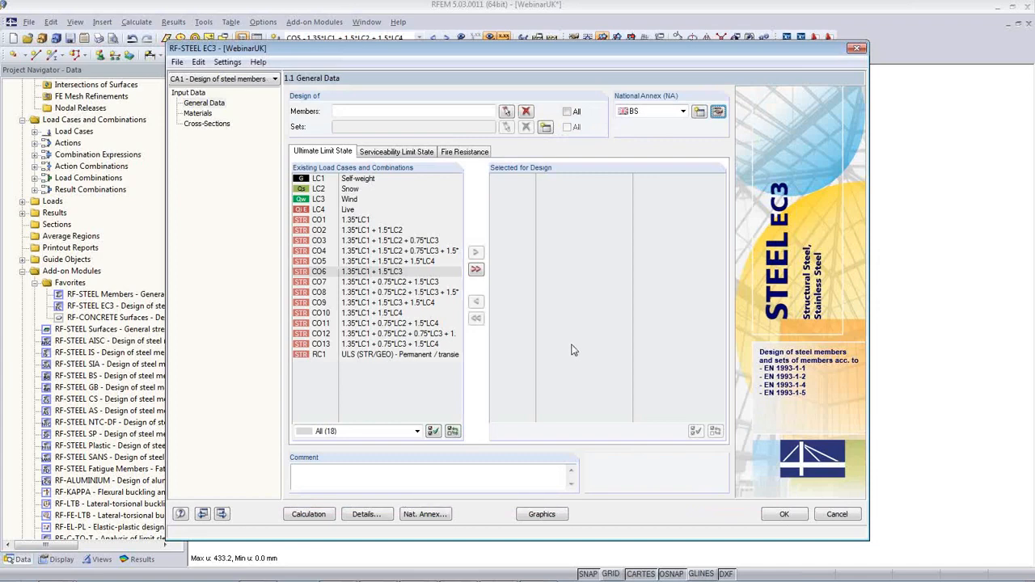
Design all members under load combinations CO1 through CO13
click(566, 111)
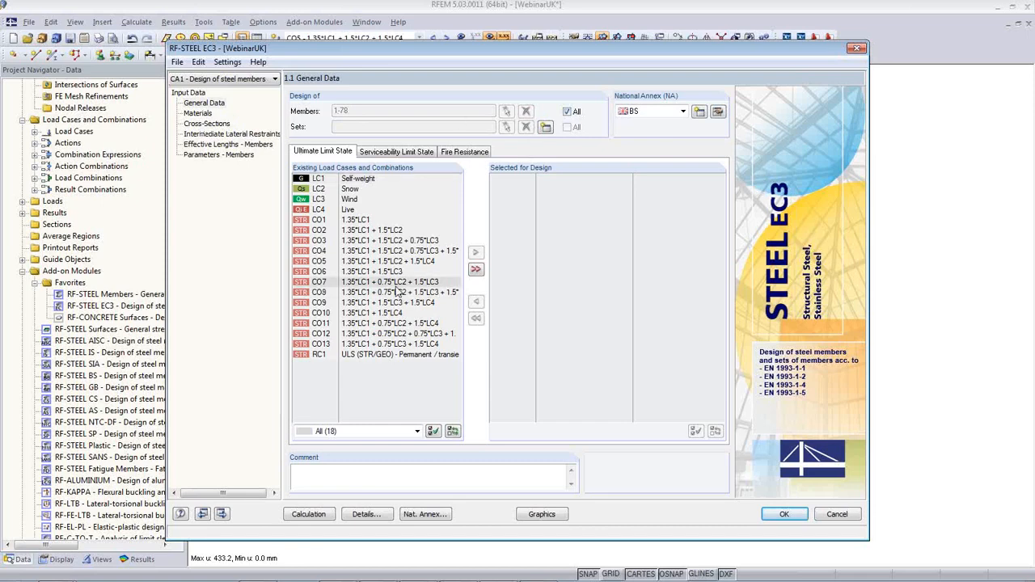
click(360, 220)
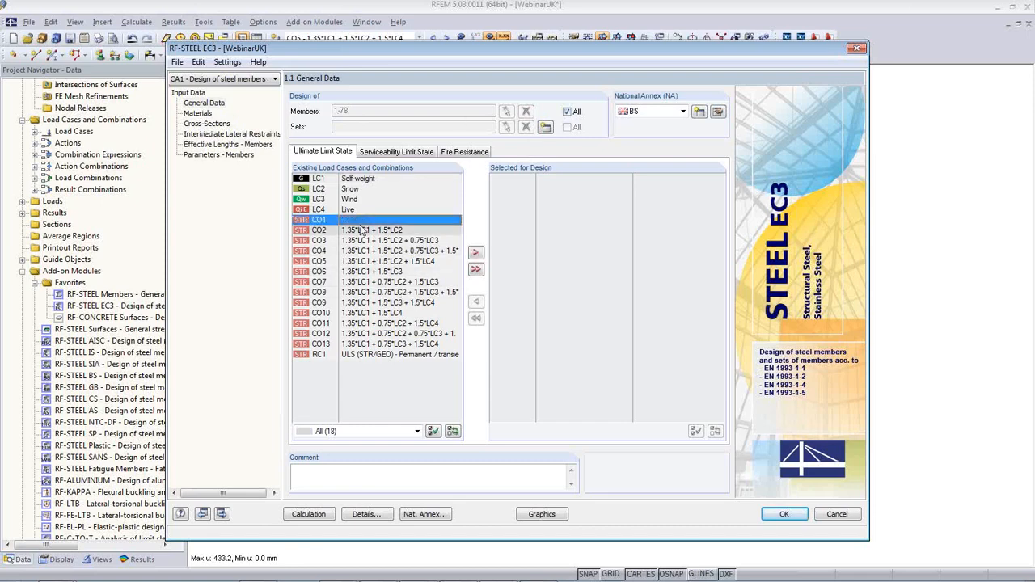
shift+click(380, 344)
click(477, 253)
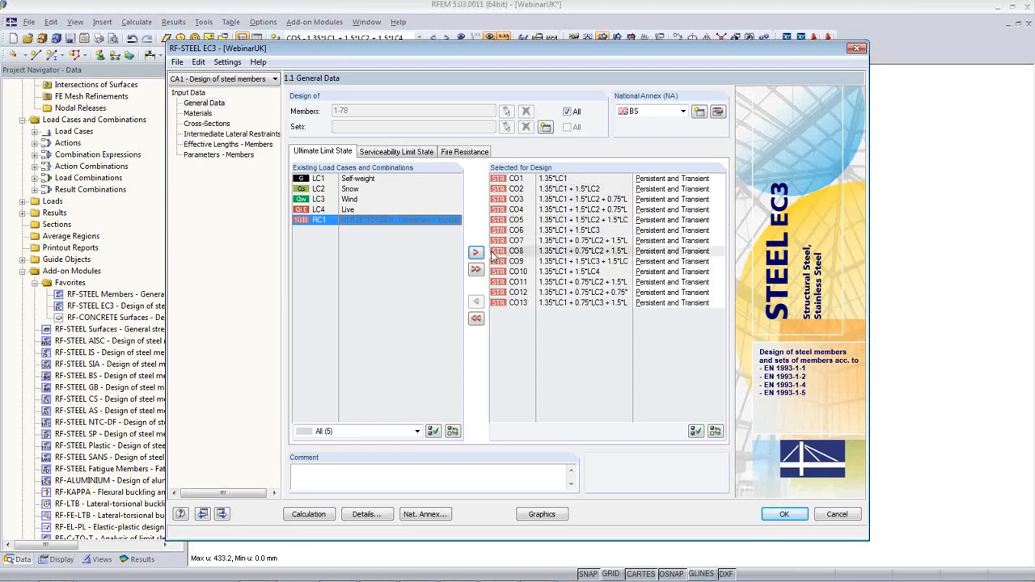
click(331, 221)
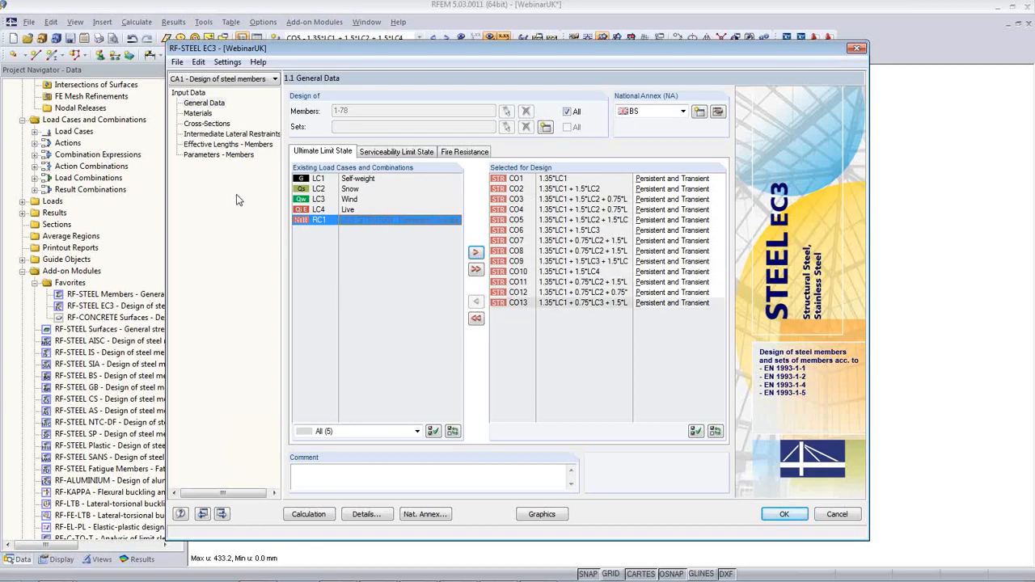
Review the materials, cross-sections, lateral restraints, effective lengths and member parameters pages for CA1
click(198, 114)
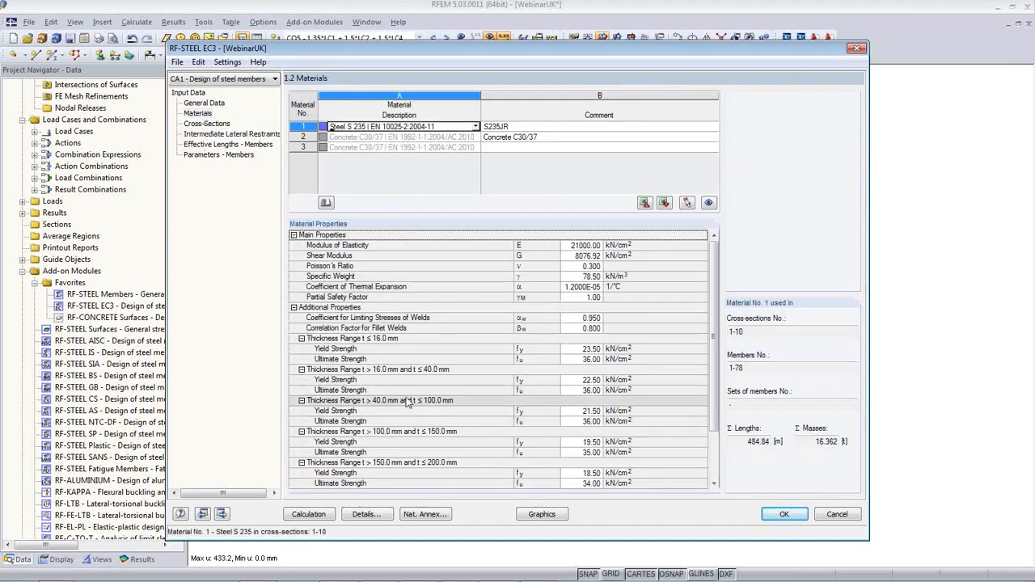
click(206, 124)
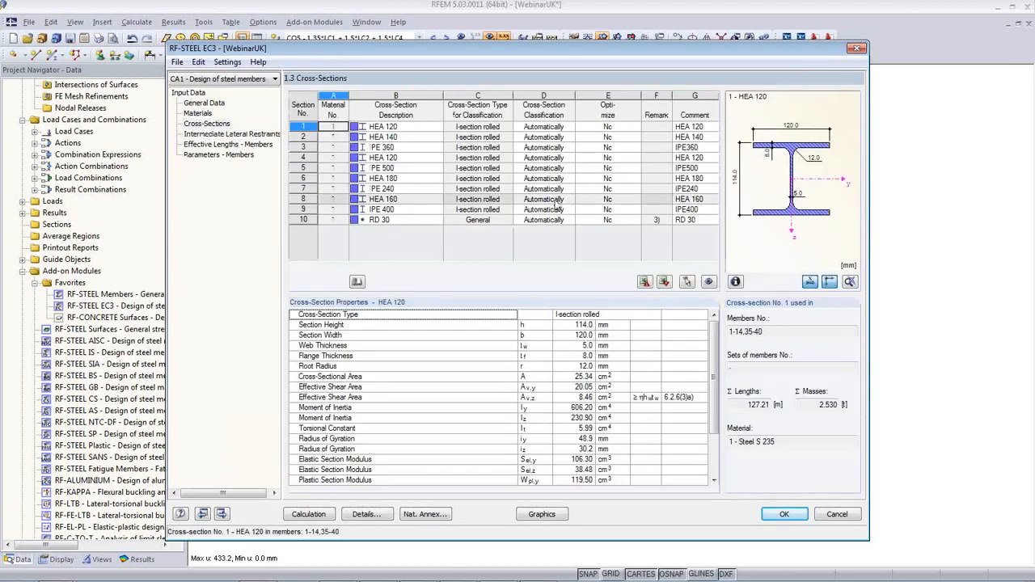
click(231, 134)
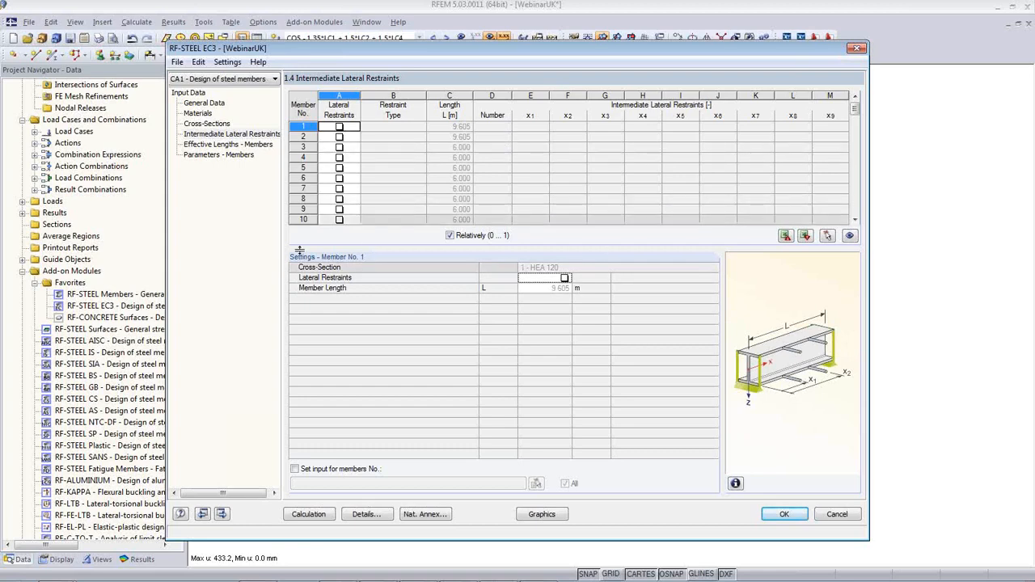
click(223, 144)
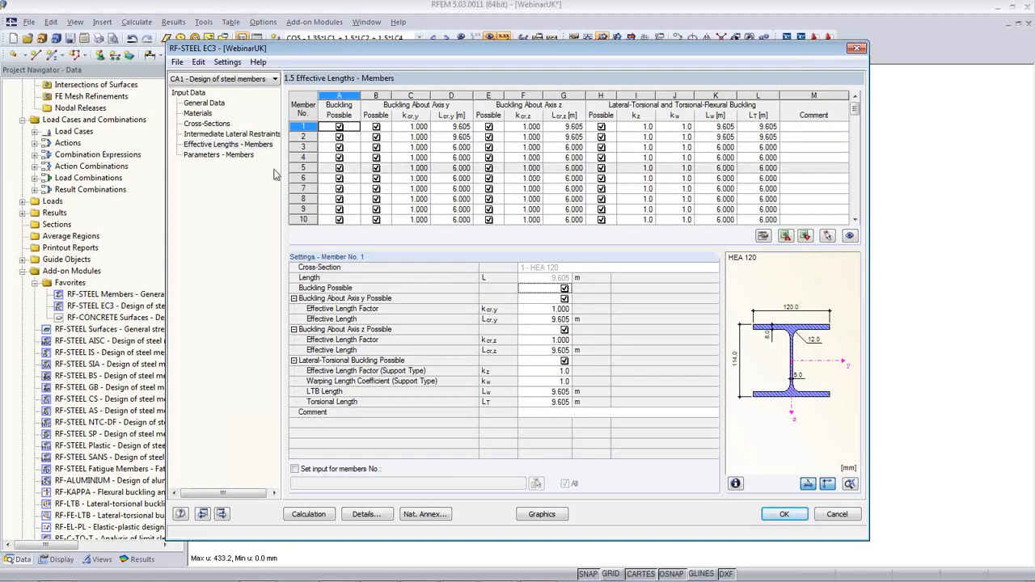
click(233, 155)
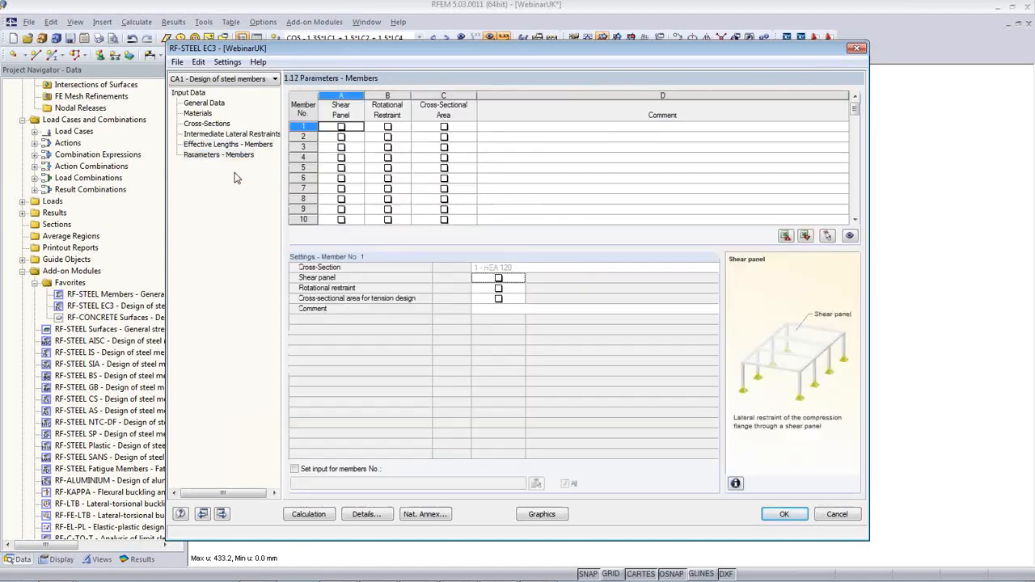
click(402, 129)
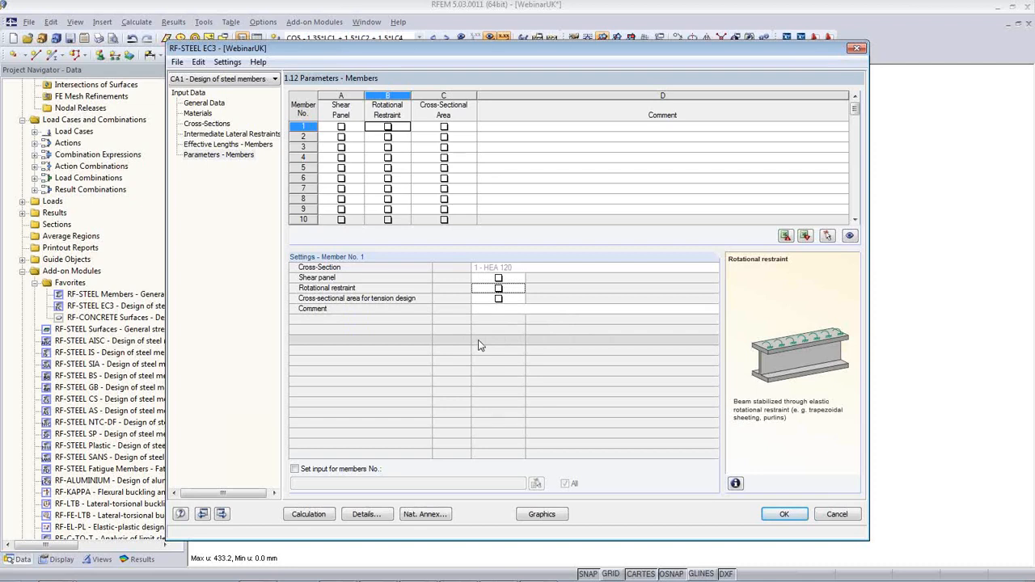
Turn off stability analysis in the RF-STEEL EC3 Details settings
click(363, 514)
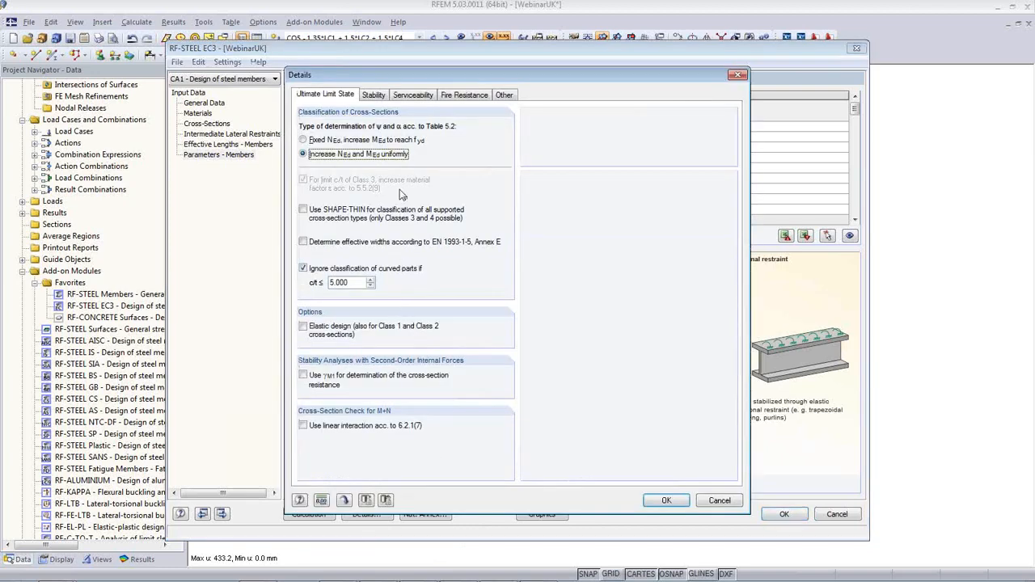
click(373, 95)
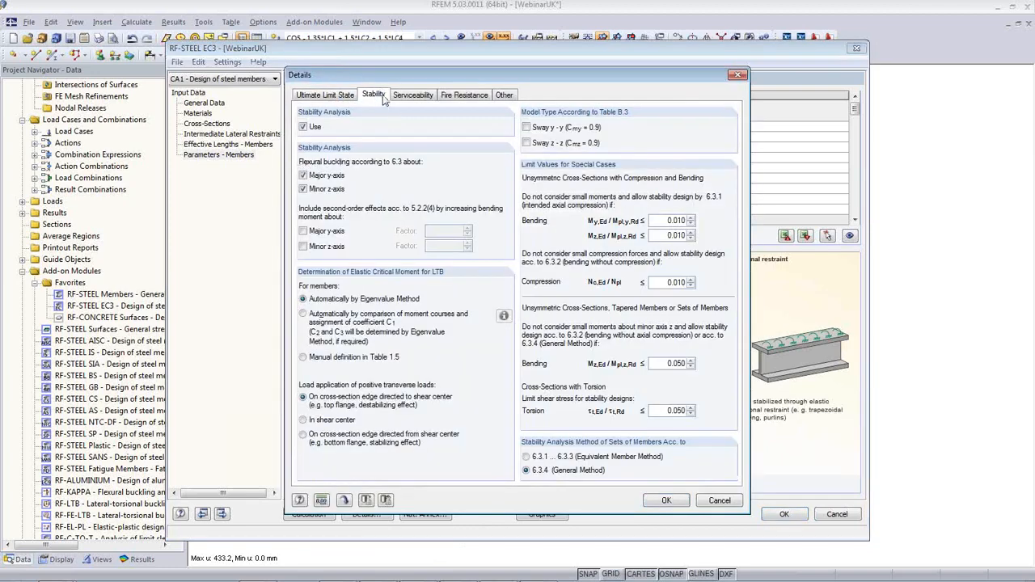
click(304, 127)
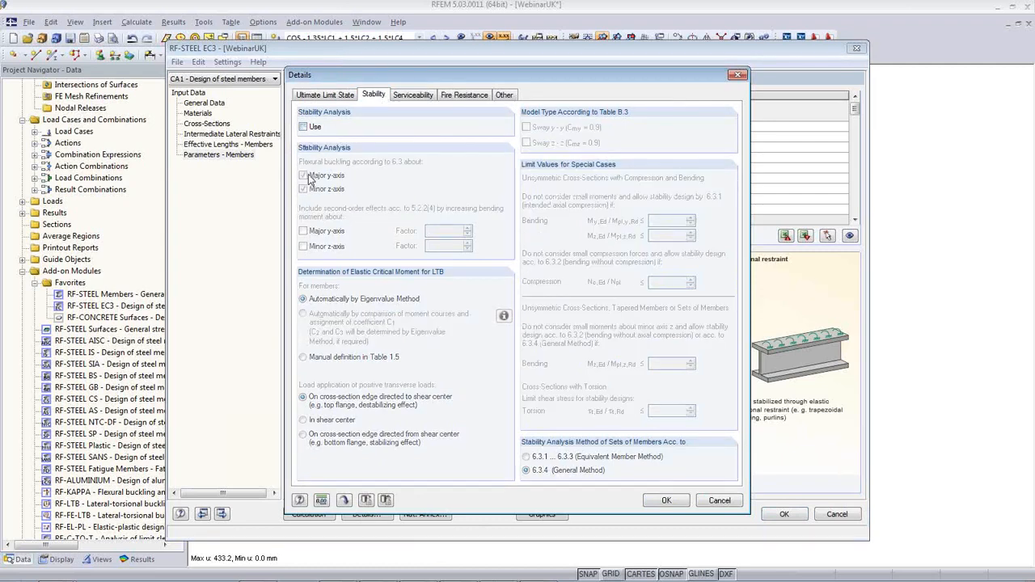
click(655, 501)
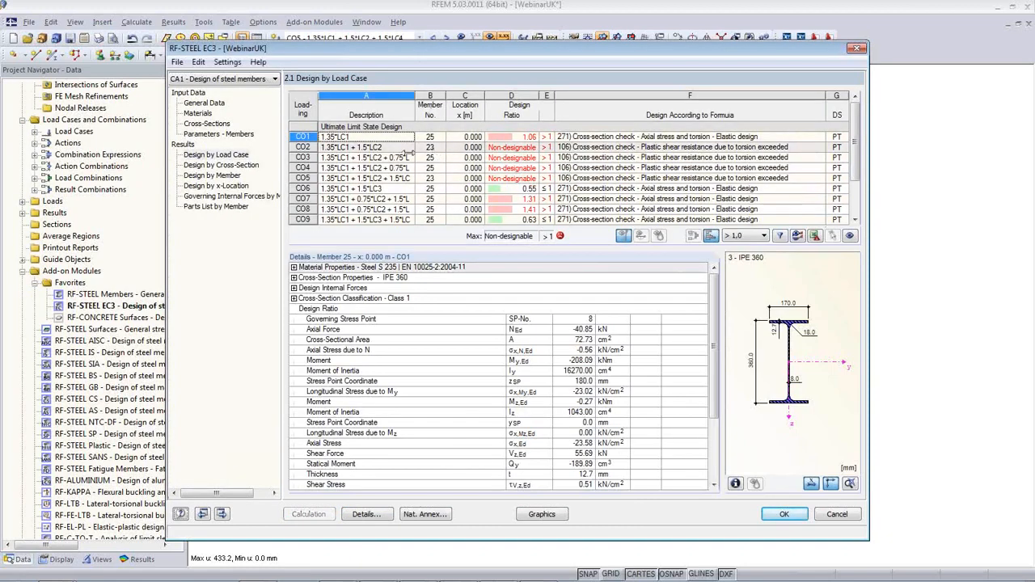
Inspect the CO3 design ratios and highlight the IPE 360 members, then close RF-STEEL EC3
click(448, 156)
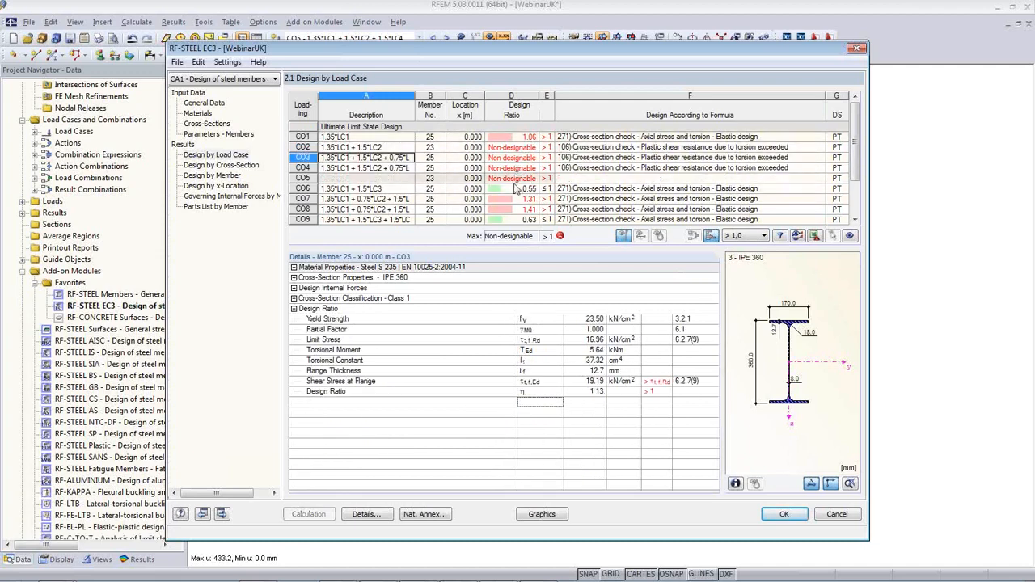
click(218, 126)
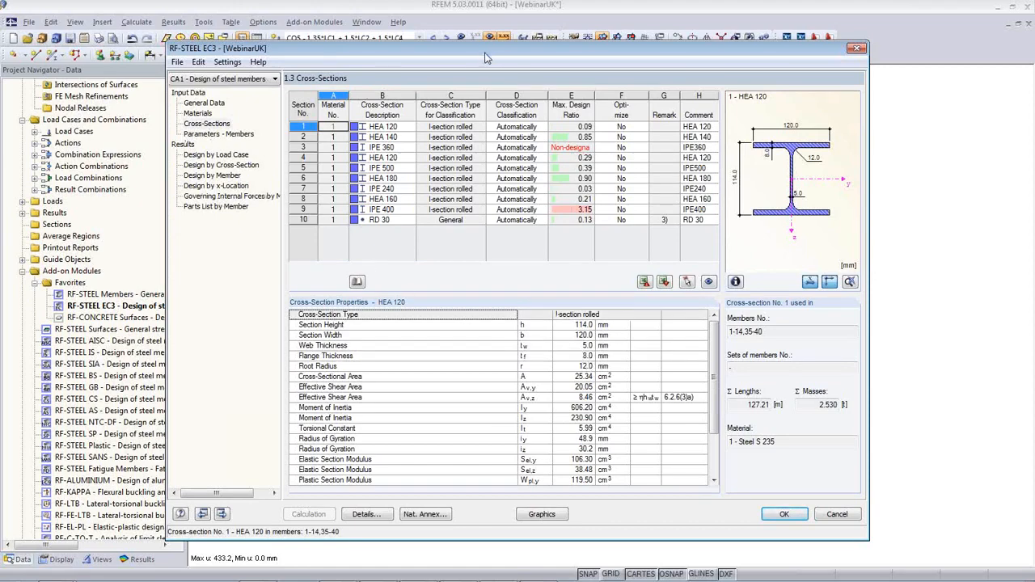
drag(524, 50, 537, 307)
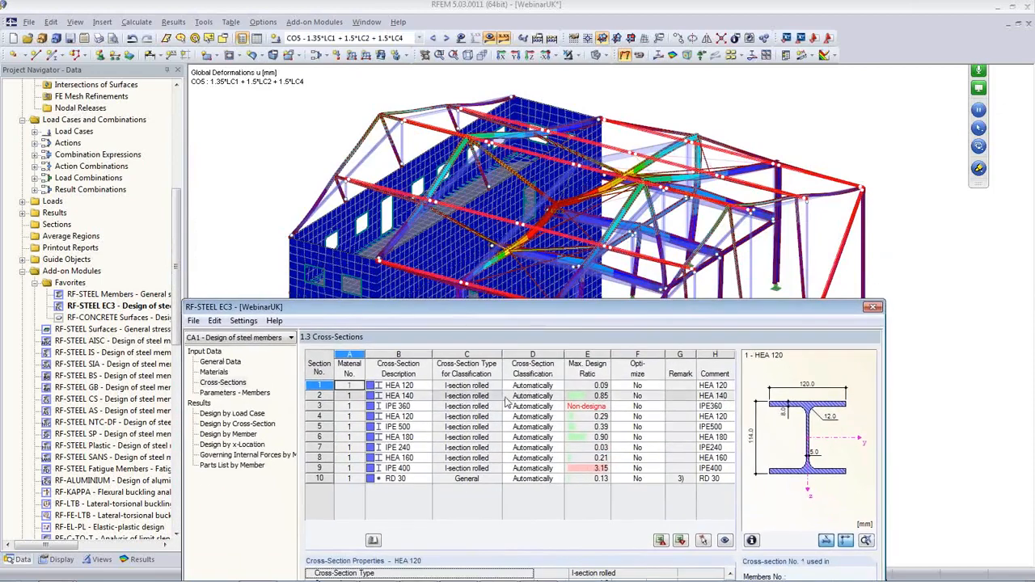
click(485, 406)
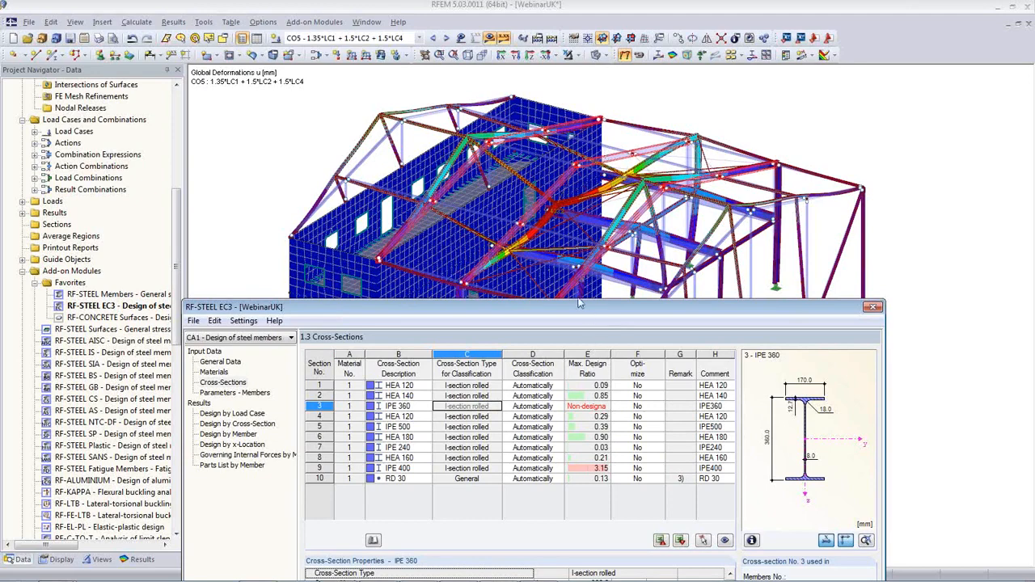
drag(578, 309, 547, 97)
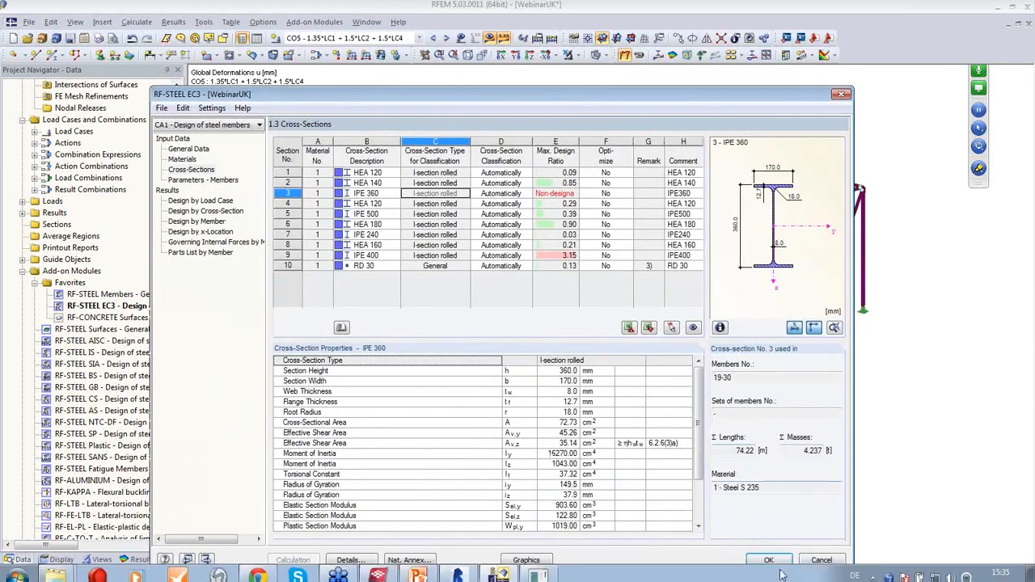
click(770, 561)
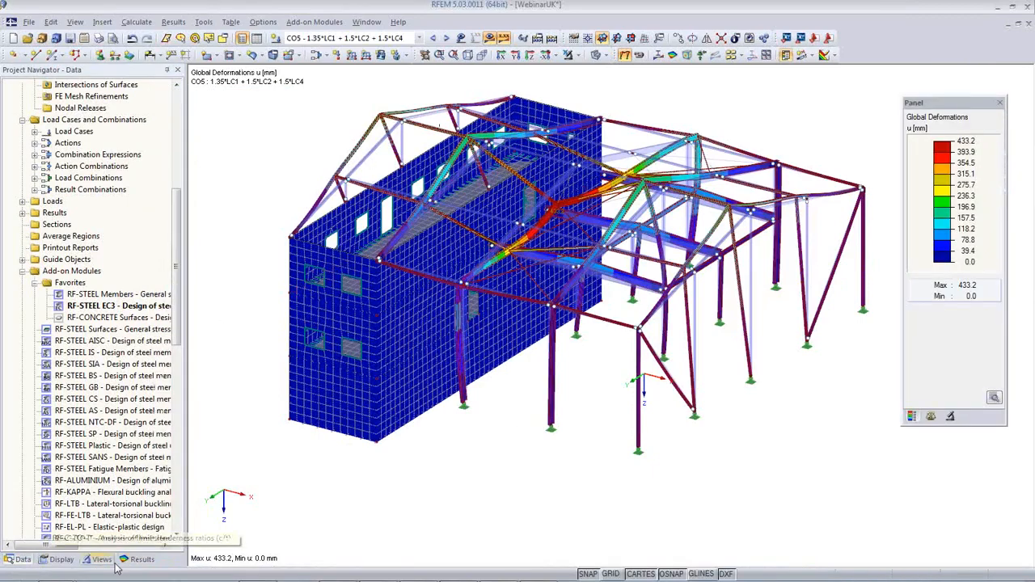
Draw member deformations as lines, hide results, and return to the model data tree
click(59, 560)
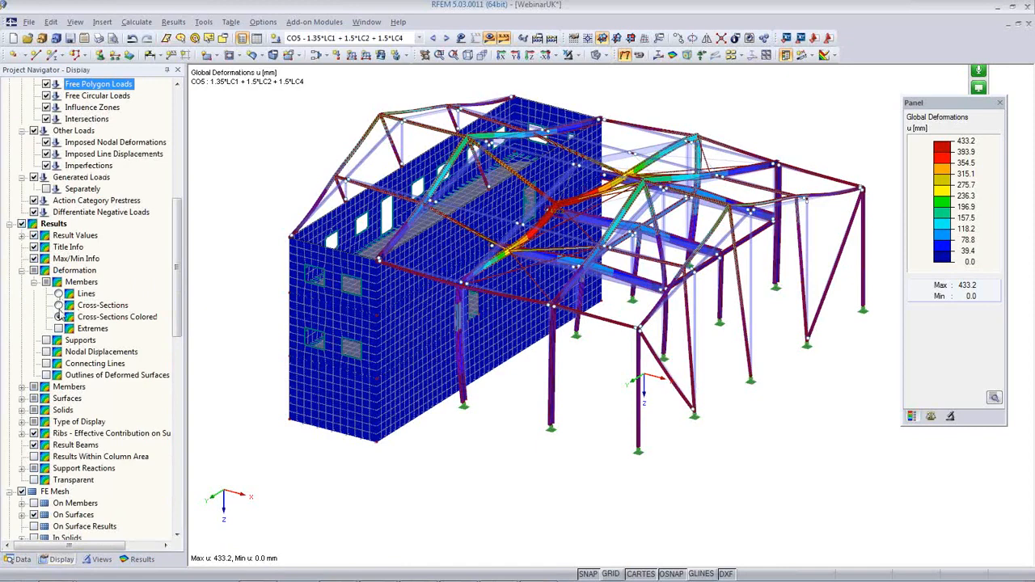
click(59, 293)
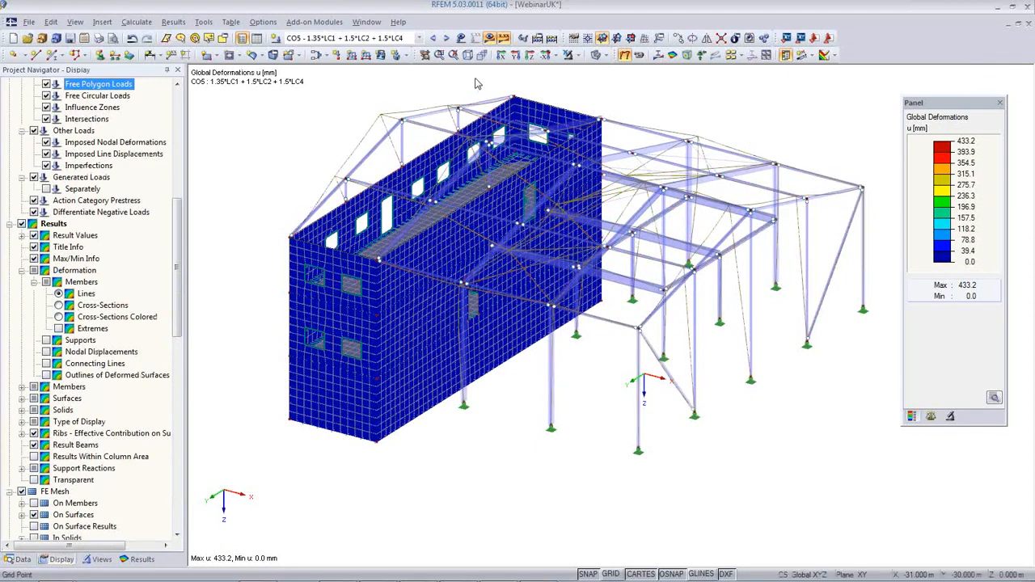
click(490, 38)
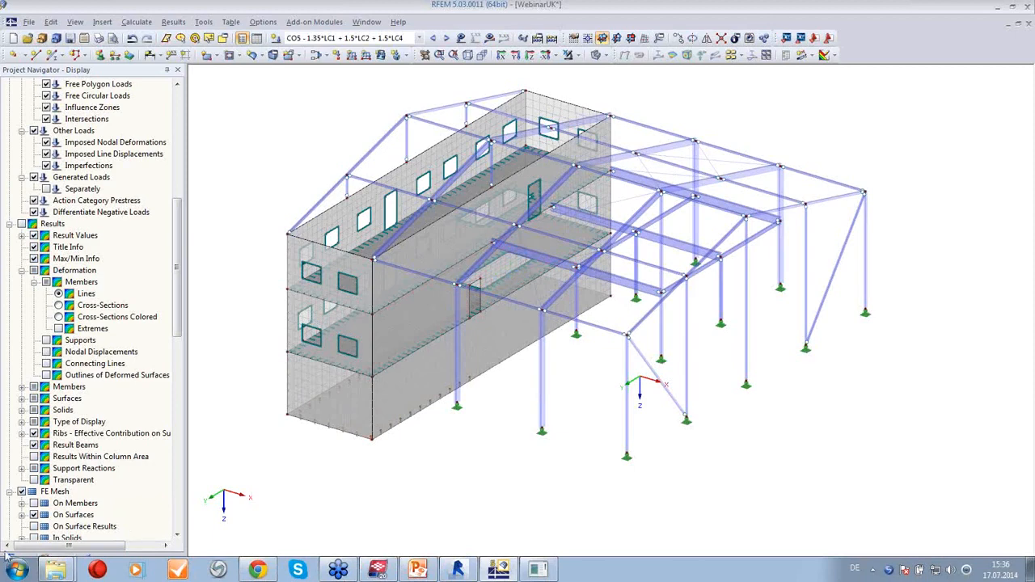
click(46, 374)
scroll(54, 386, down, 3)
click(23, 559)
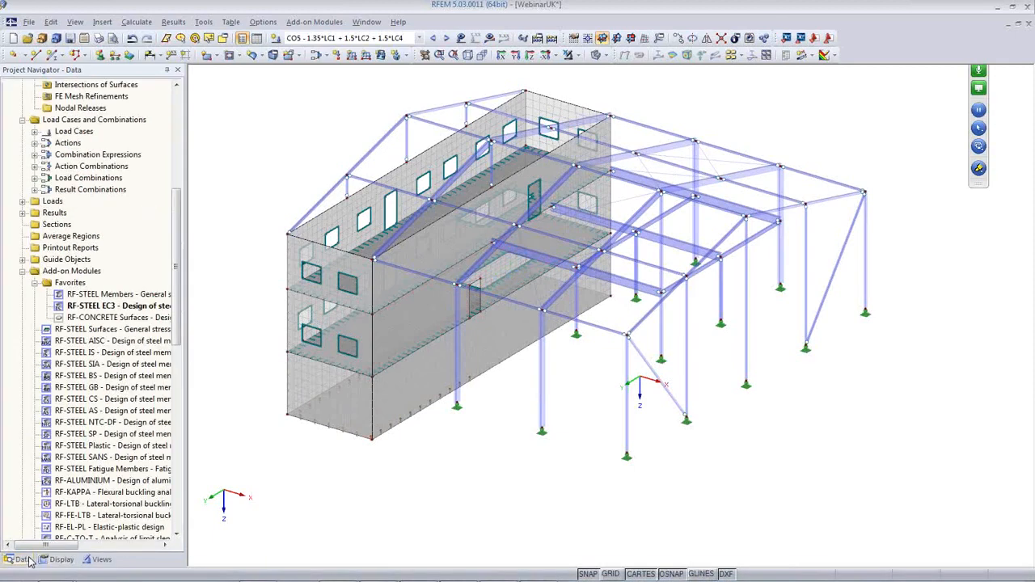
scroll(65, 356, down, 4)
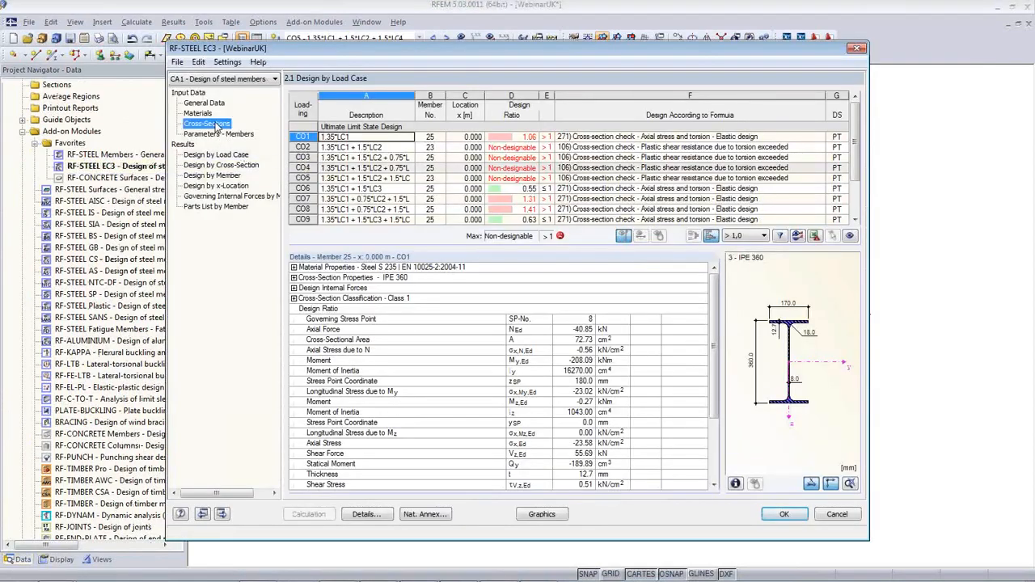
Reopen RF-STEEL EC3 cross-sections and highlight the HEA 120 and HEA 140 members
click(207, 124)
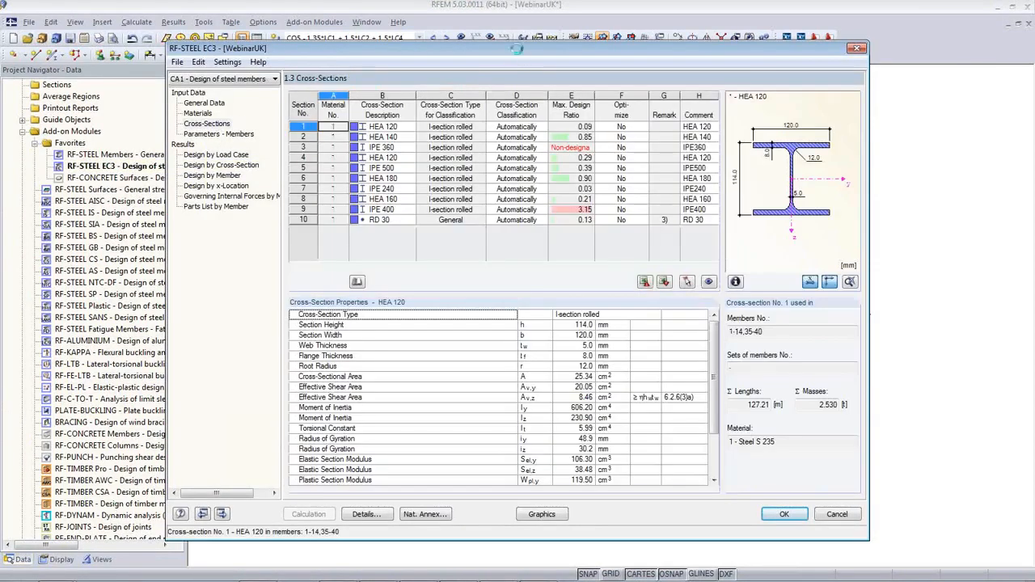
drag(514, 50, 543, 321)
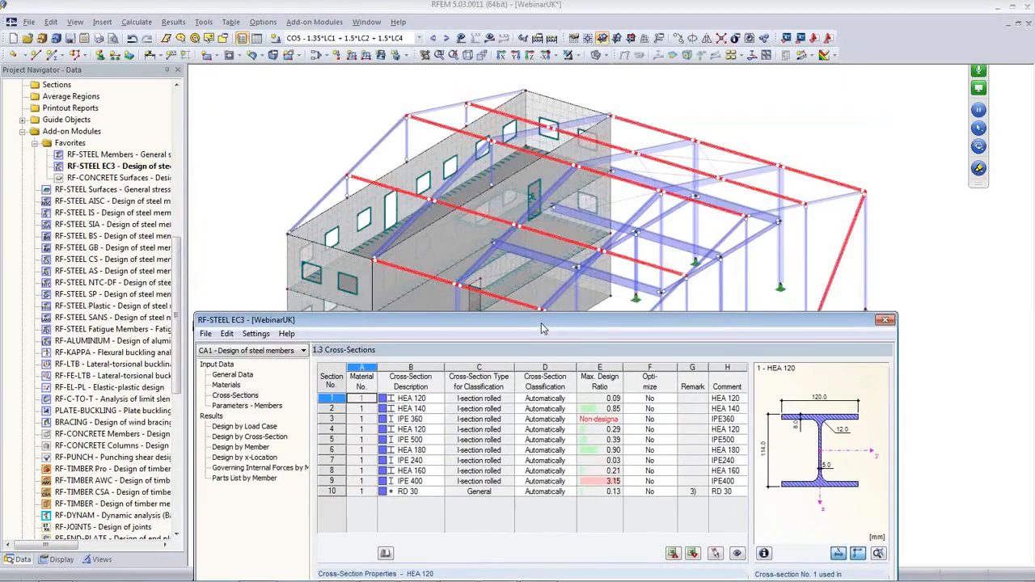
click(511, 399)
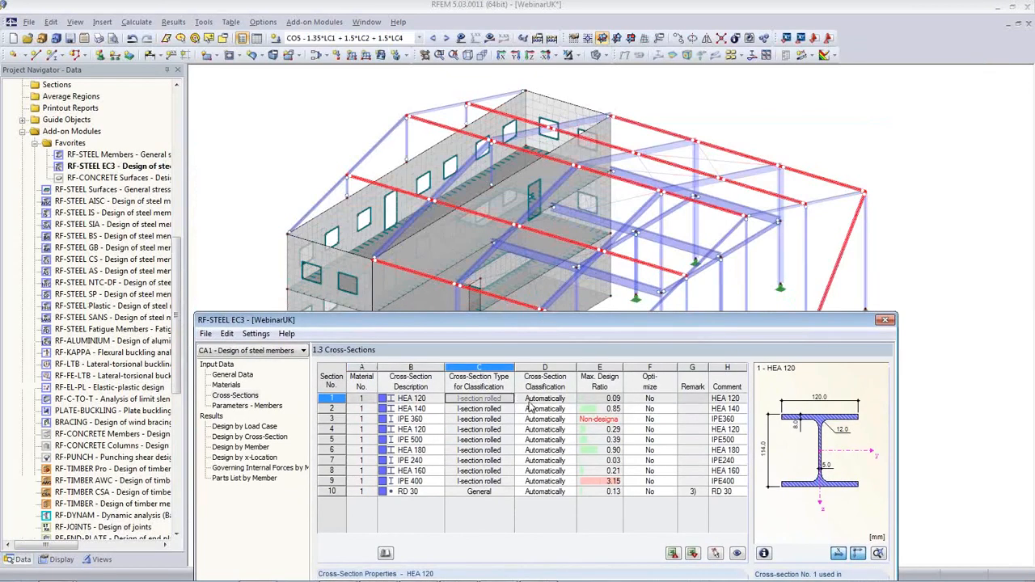
key(Down)
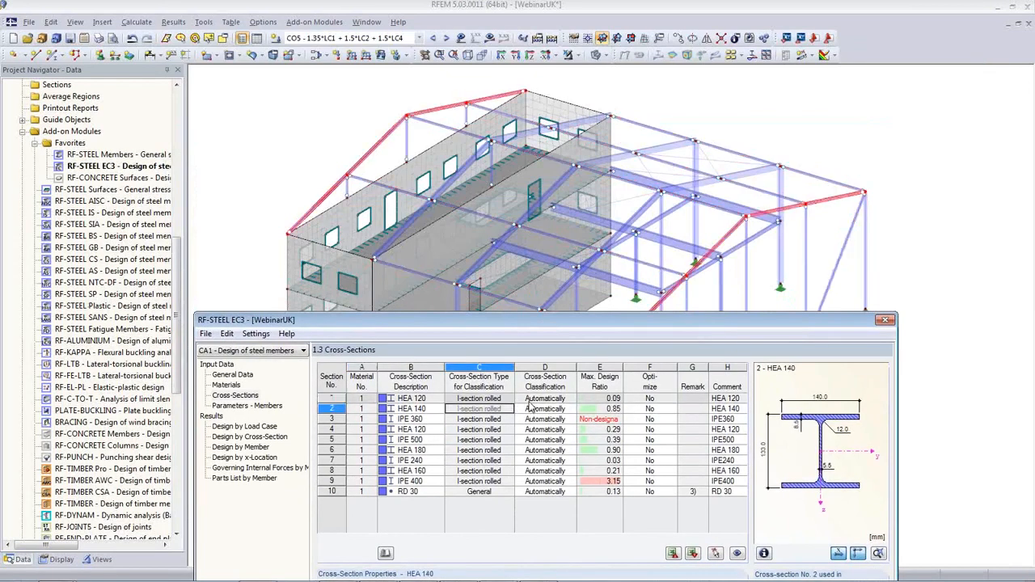
key(Up)
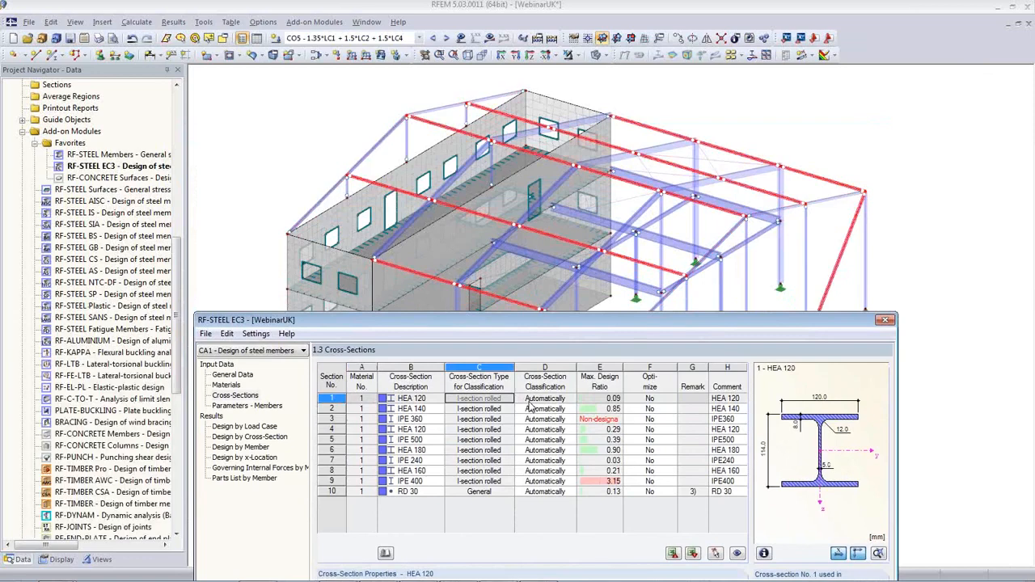
key(Down)
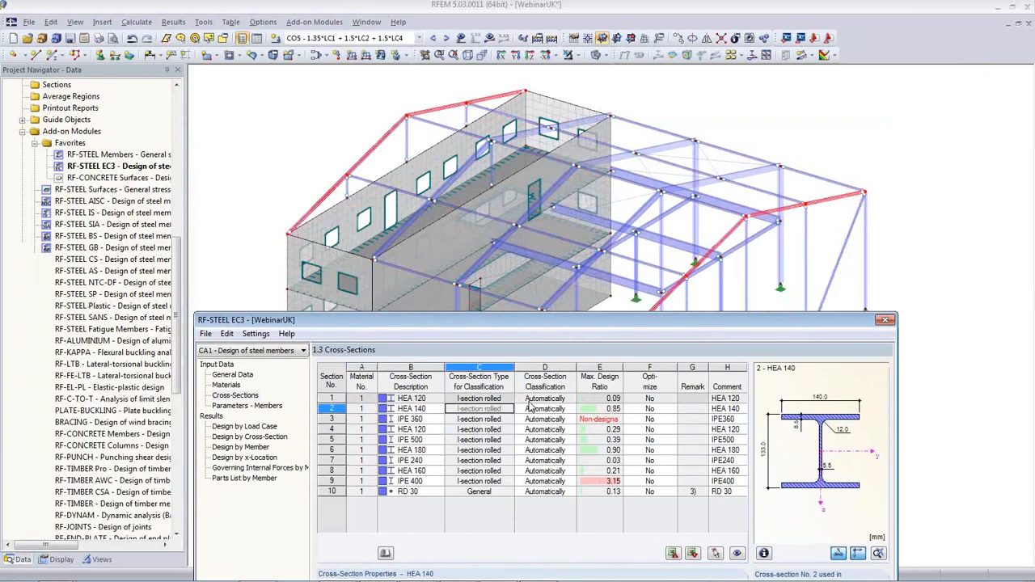
Highlight the IPE 360, IPE 500 and IPE 400 members and show IPE 400's full properties
key(Down)
key(Right)
key(Right)
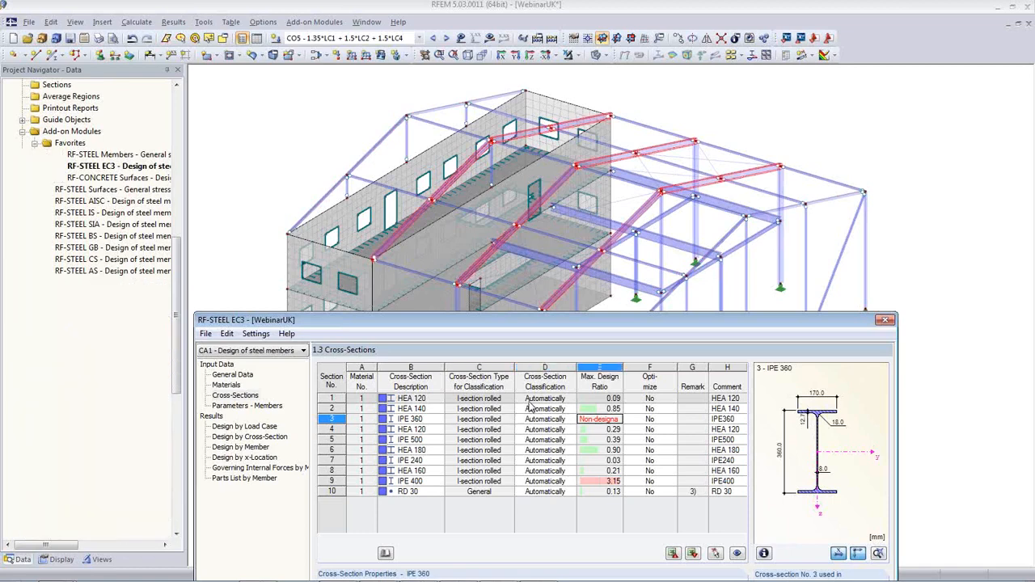
key(Down)
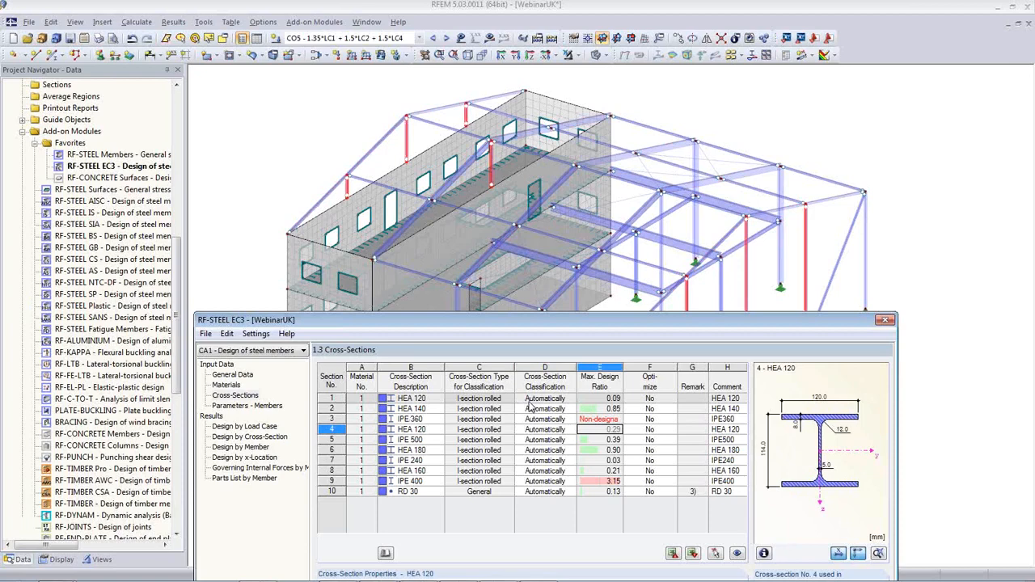
key(Down)
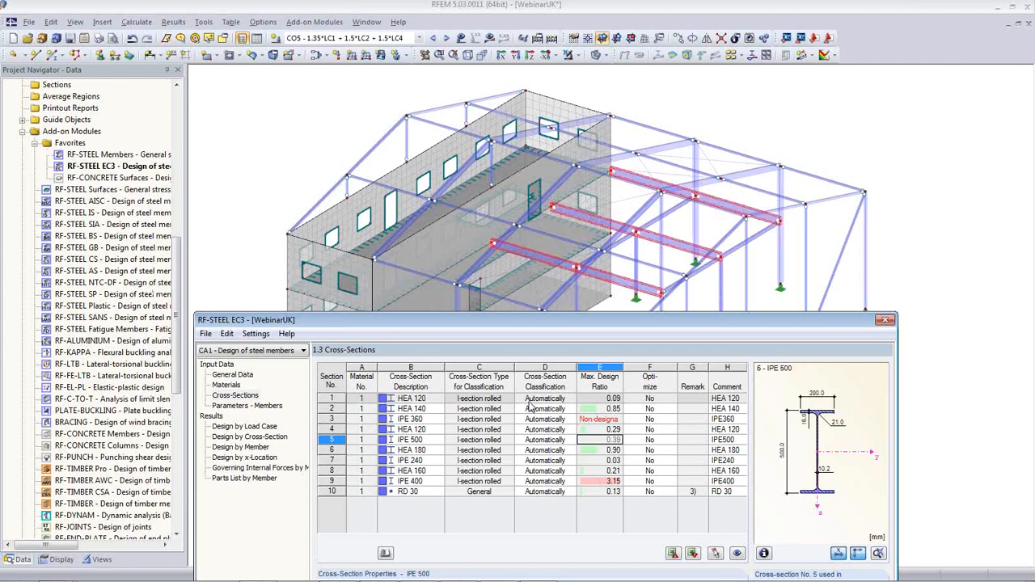
key(Up)
key(Up)
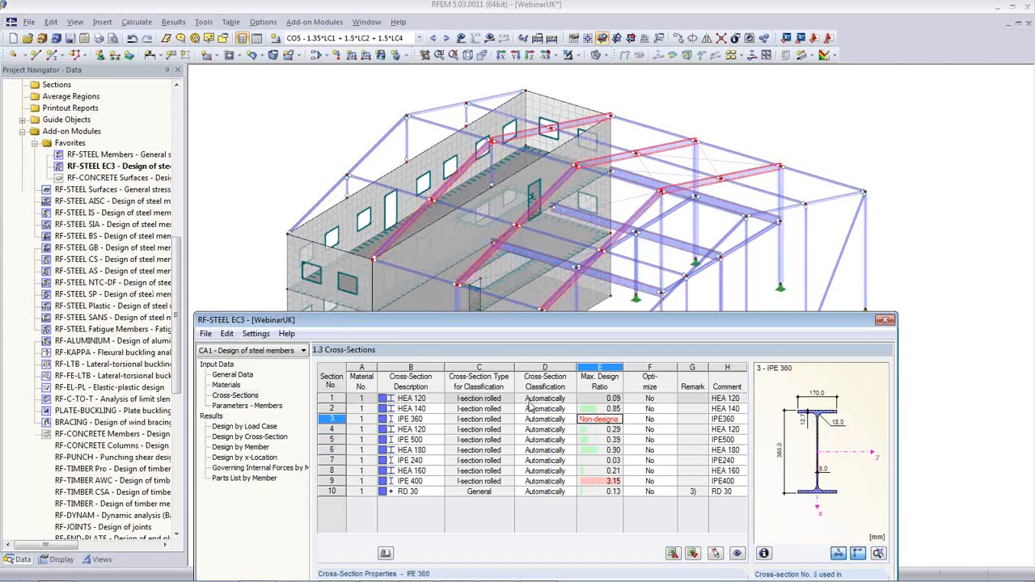
key(Down)
key(Down)
key(Down)
key(Down)
key(Down)
key(Down)
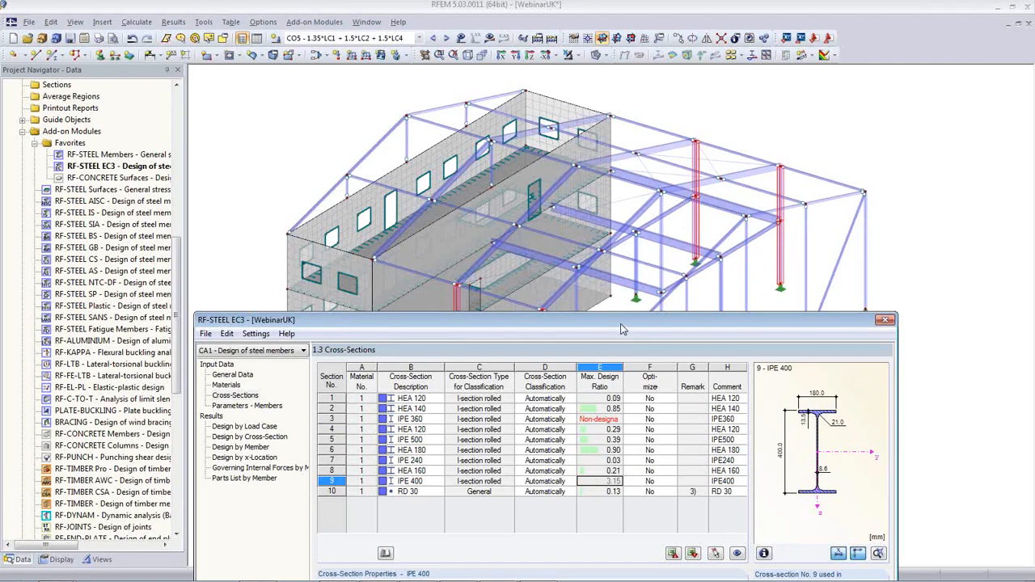
drag(622, 329, 606, 96)
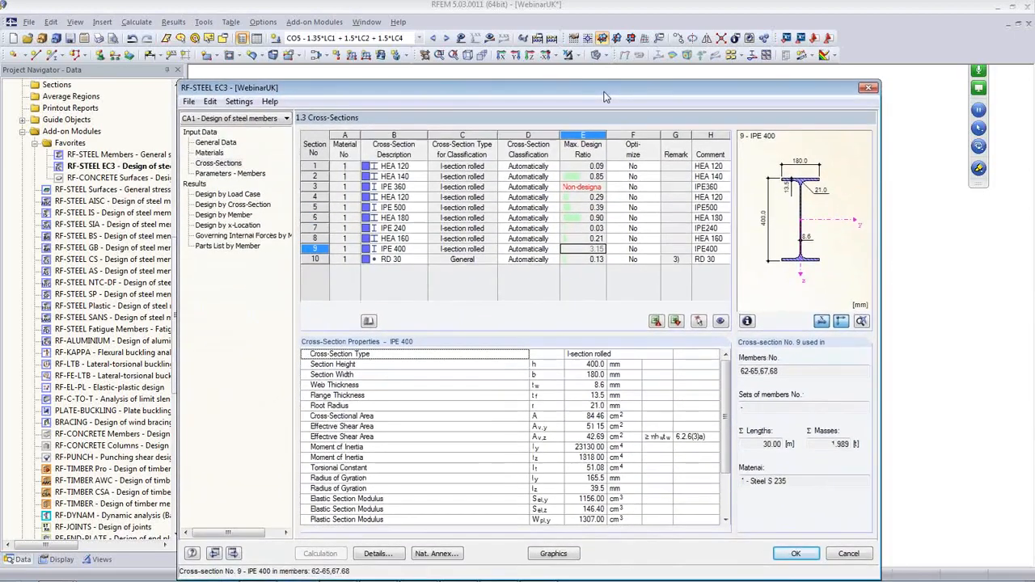
Close RF-STEEL EC3 and copy a frame column, deleting the existing results
click(790, 555)
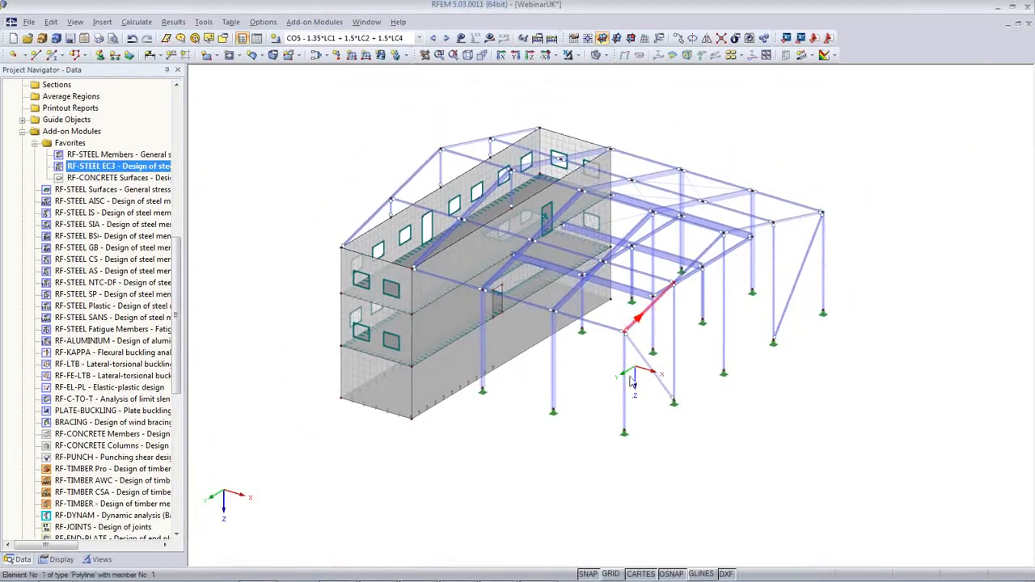
ctrl+middle_drag(633, 381, 645, 309)
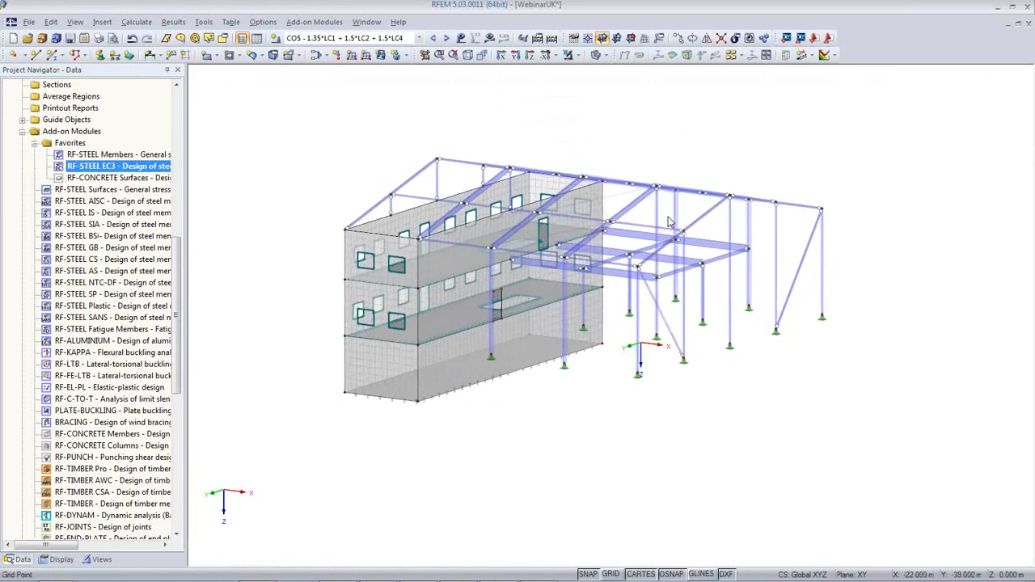
click(655, 206)
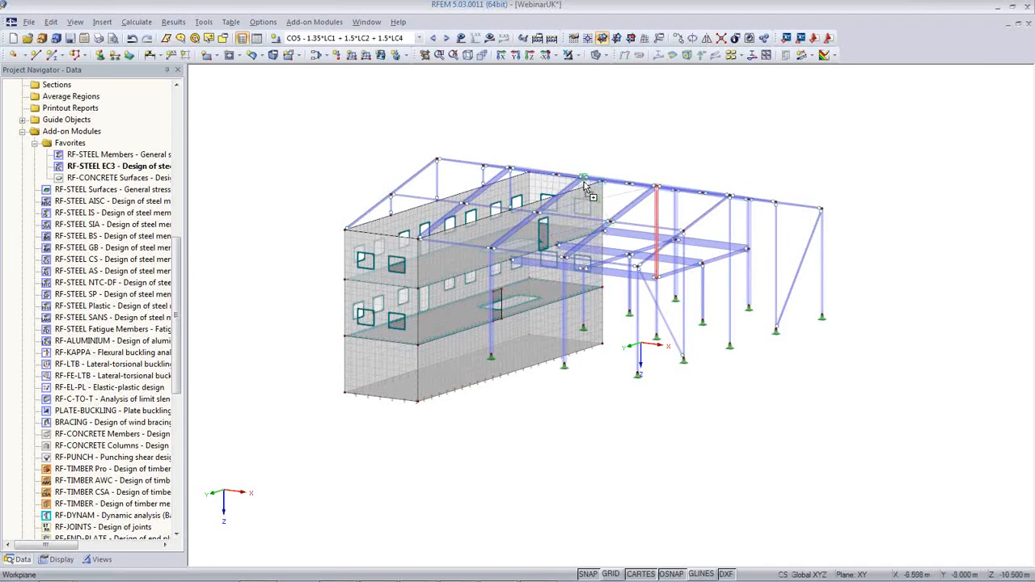
ctrl+drag(584, 183, 583, 182)
click(498, 325)
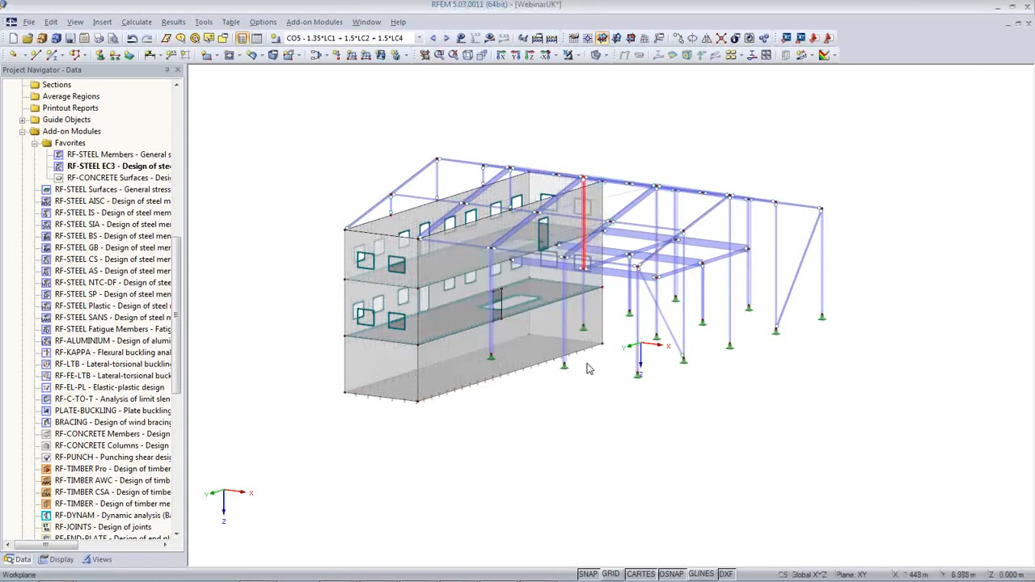
Orbit and zoom the model to inspect the copied column in the frame
ctrl+middle_drag(588, 369, 611, 416)
scroll(675, 257, up, 2)
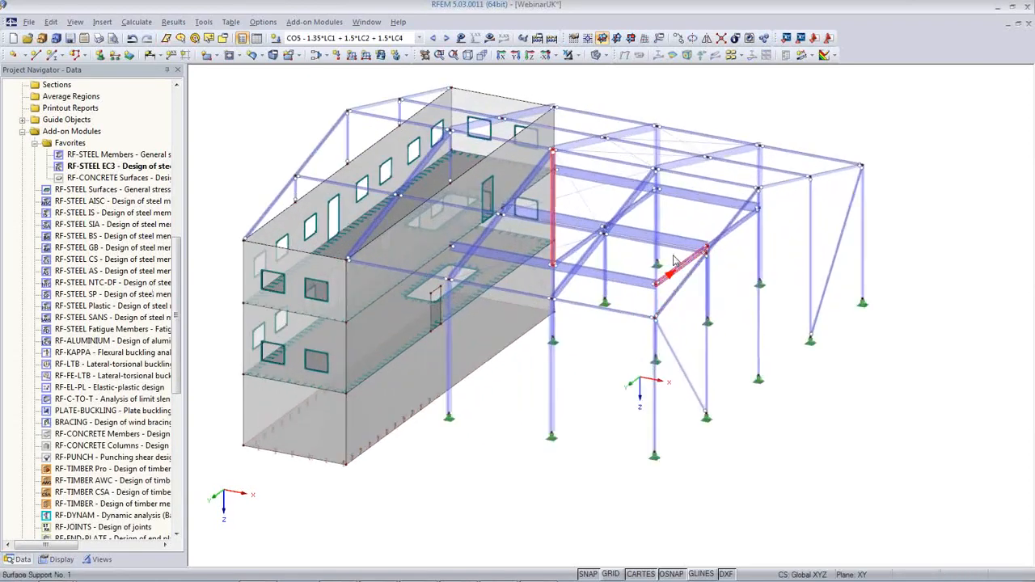
scroll(674, 257, up, 2)
scroll(579, 244, up, 2)
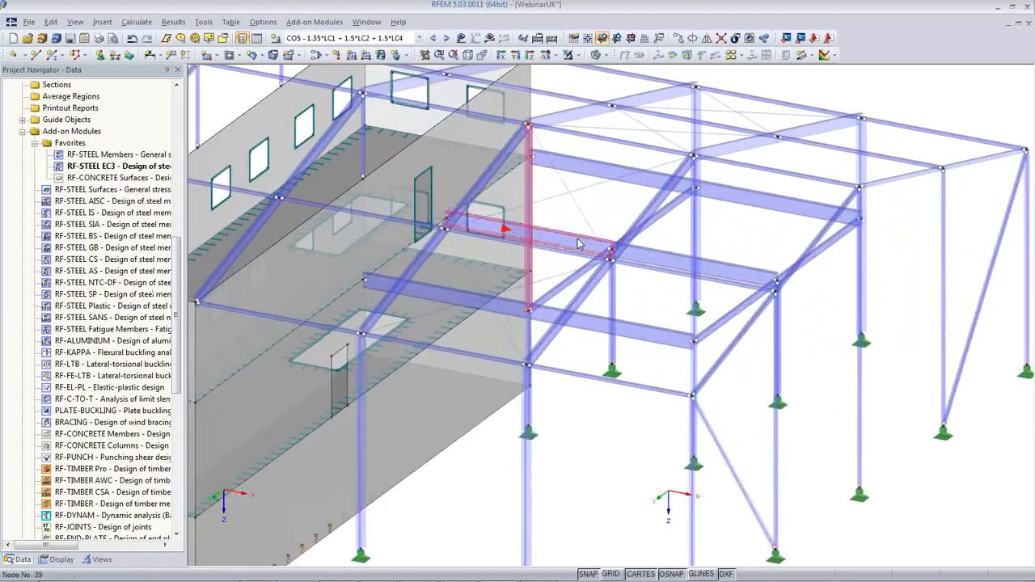
ctrl+middle_drag(579, 244, 549, 283)
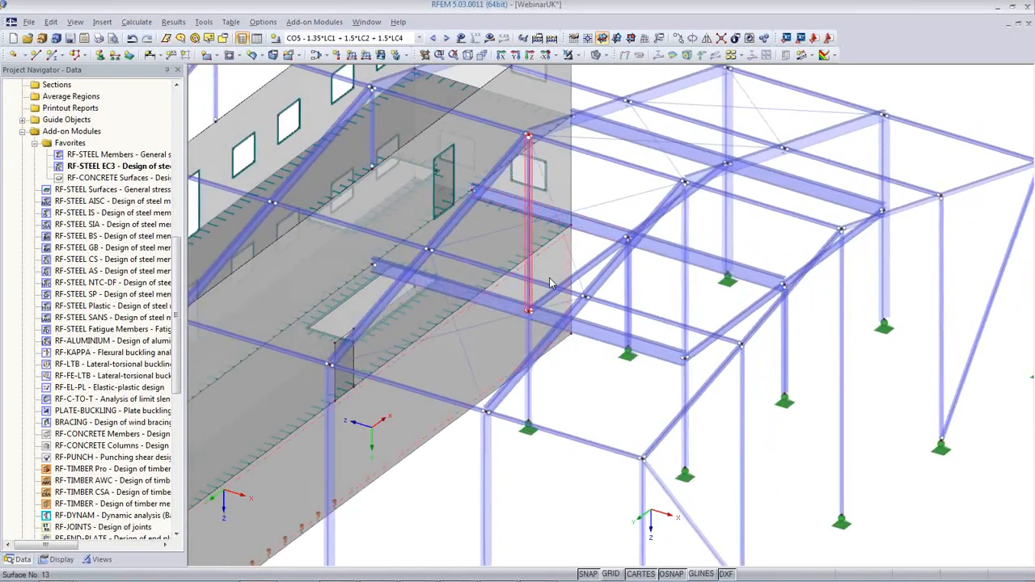
scroll(549, 283, down, 2)
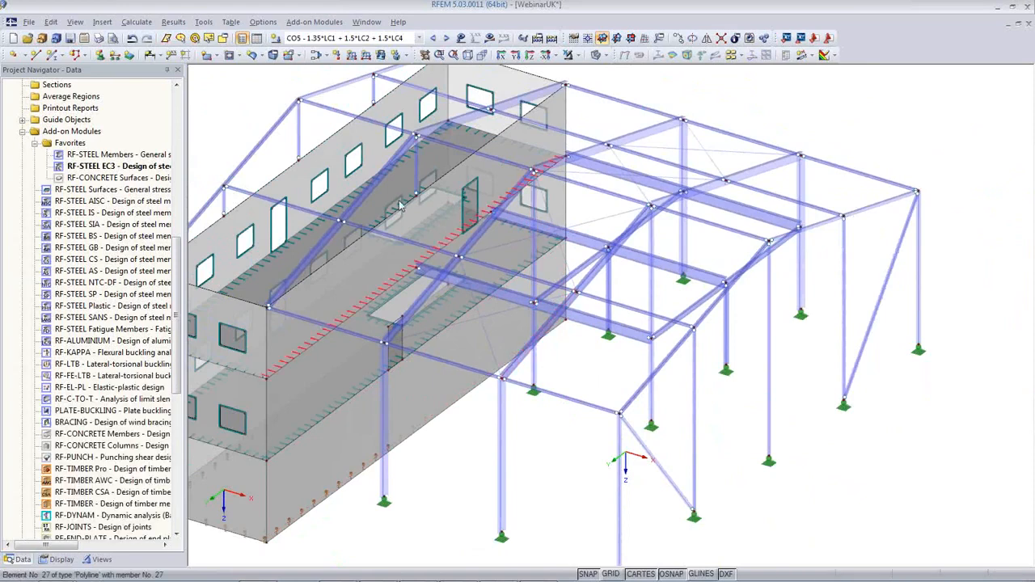
Display the RF-STEEL EC3 CA1 design case with results on, confirming the missing calculation
click(418, 38)
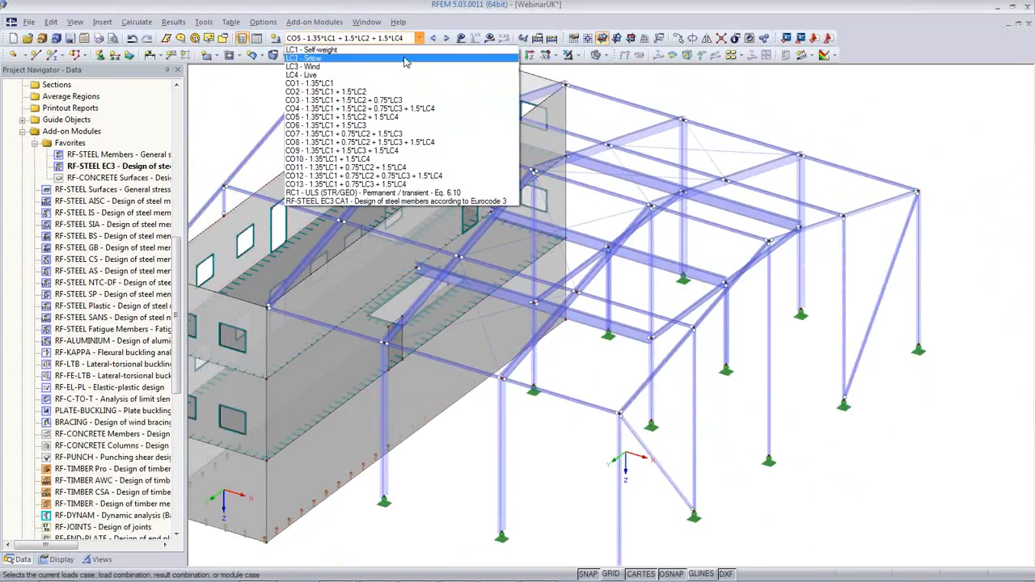
click(384, 203)
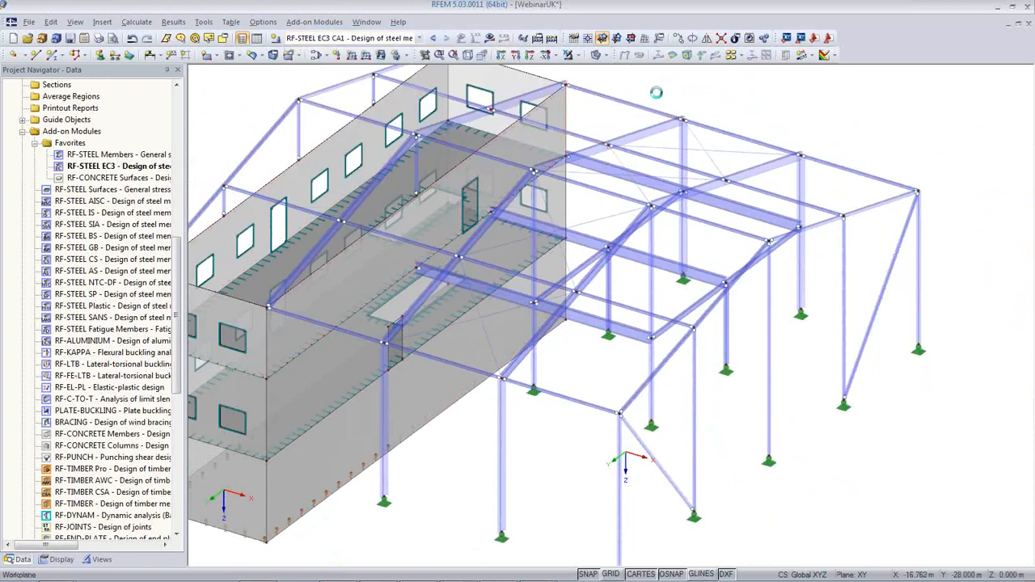
click(489, 38)
click(493, 332)
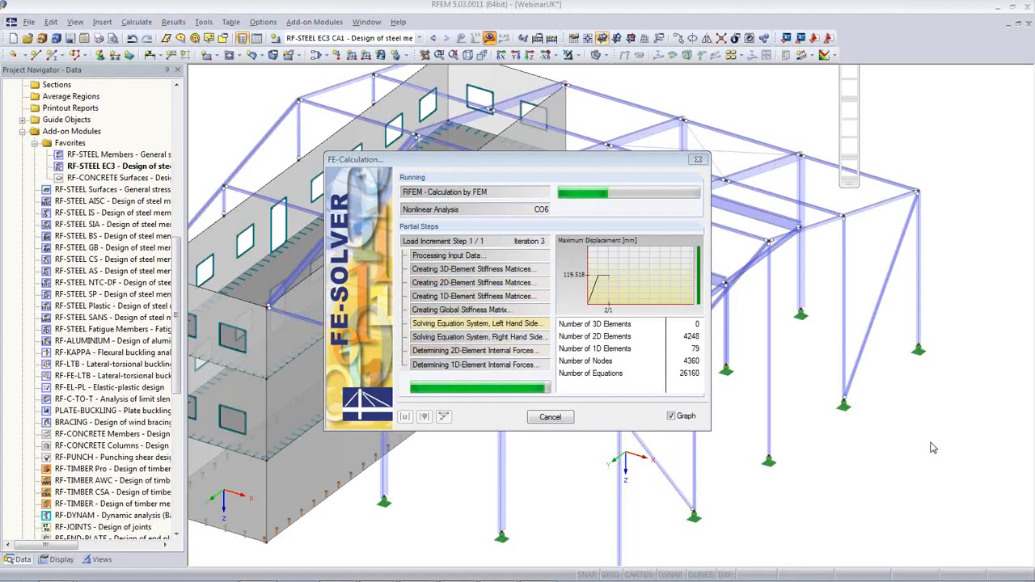
After the calculation completes, orbit the model to check member design ratios peaking at 0.93
click(853, 56)
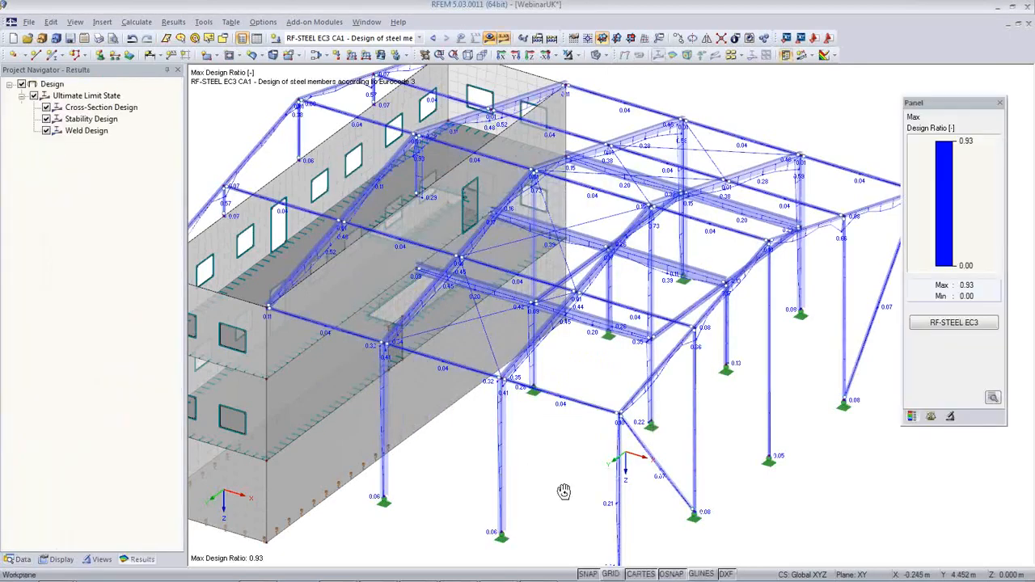
ctrl+middle_drag(564, 491, 615, 447)
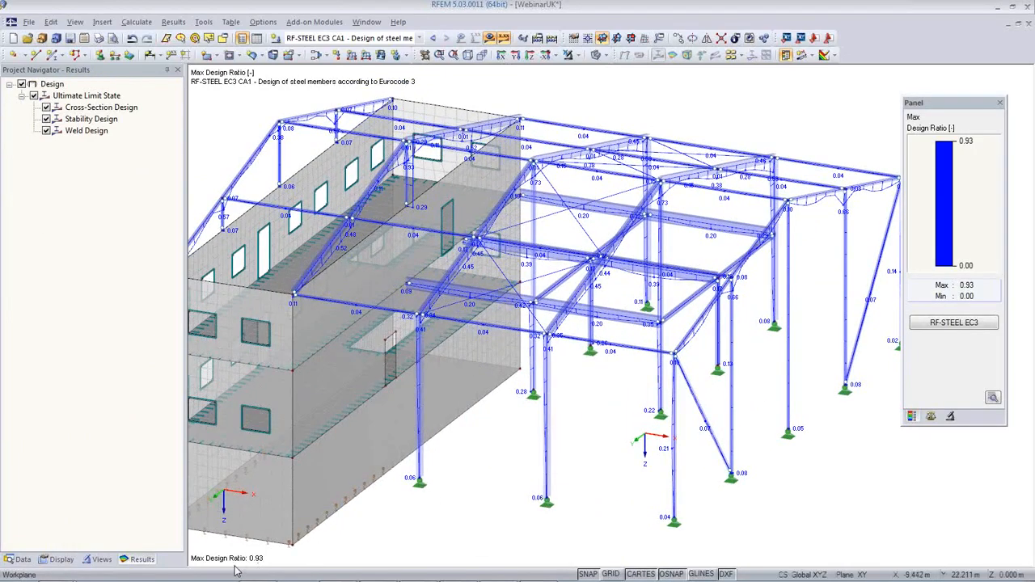
click(965, 328)
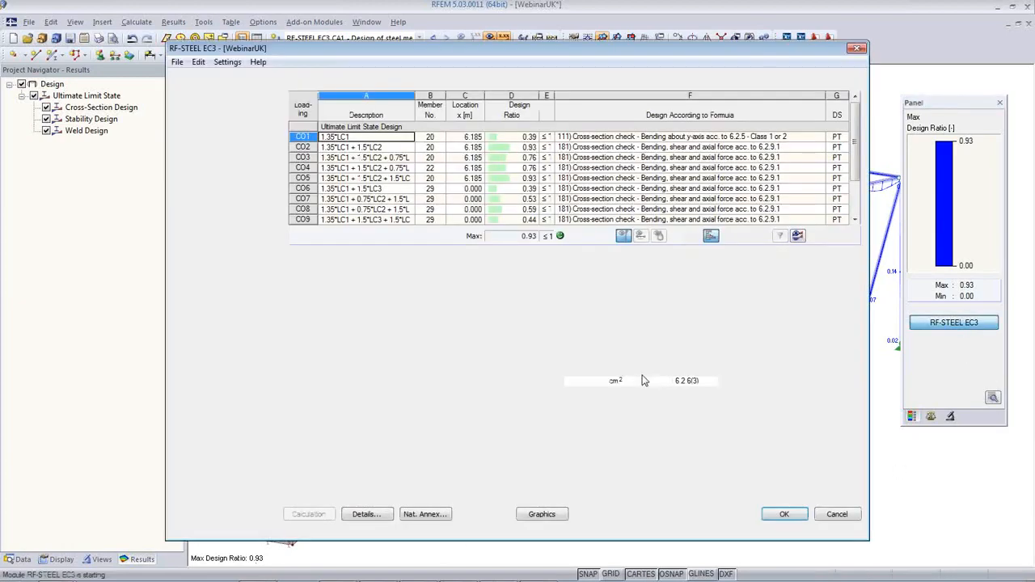
Switch stability analysis on in RF-STEEL EC3's Details settings from the Cross-Sections table
click(206, 123)
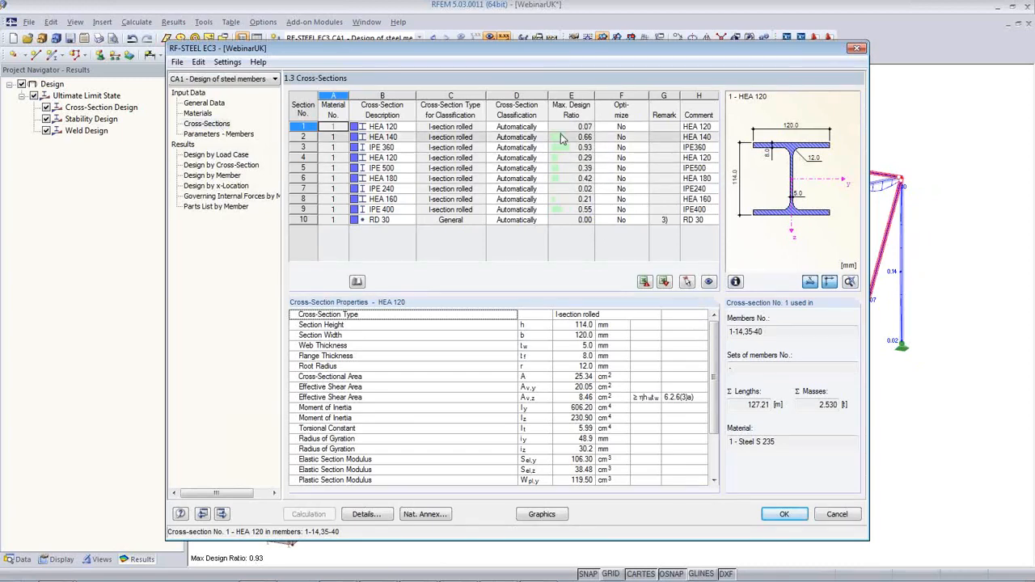
click(363, 514)
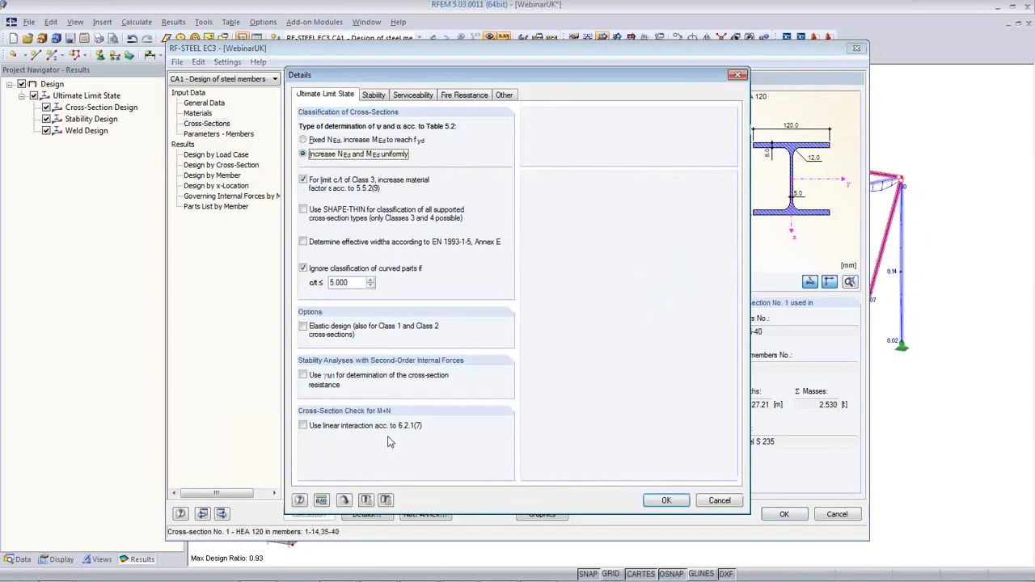
click(374, 95)
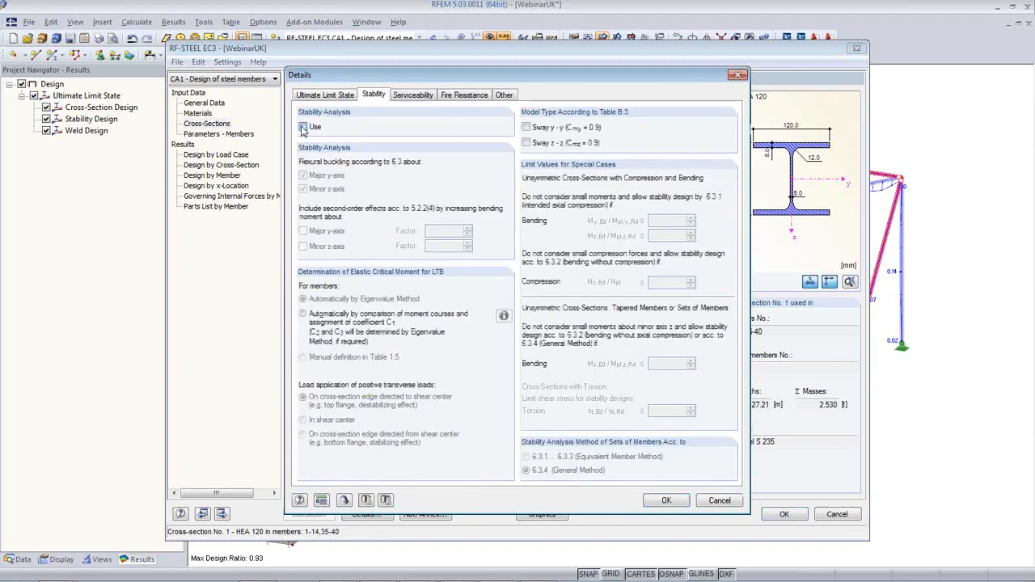
click(666, 500)
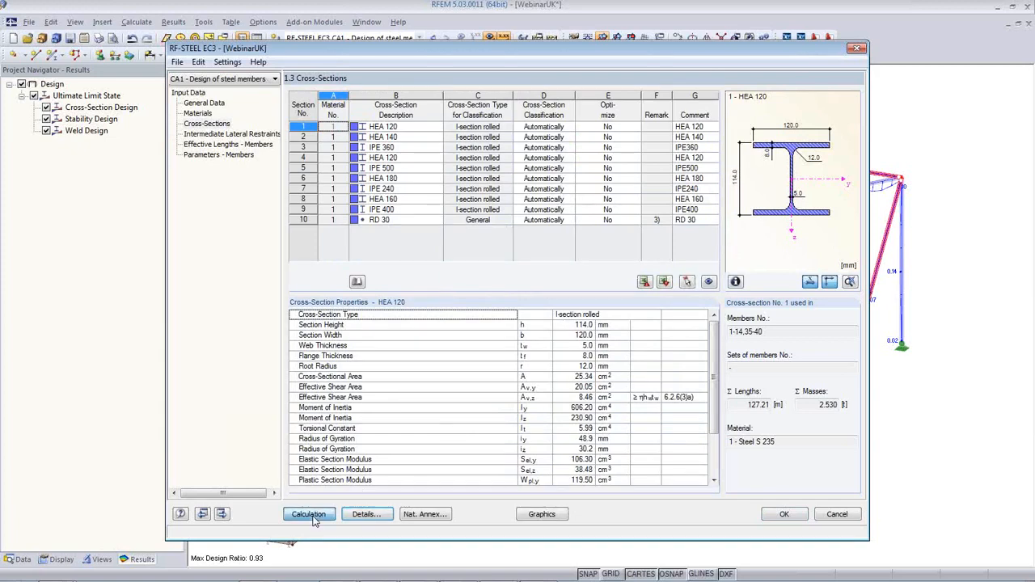
Rerun the steel design with stability checks and locate the member governing CO1
click(314, 520)
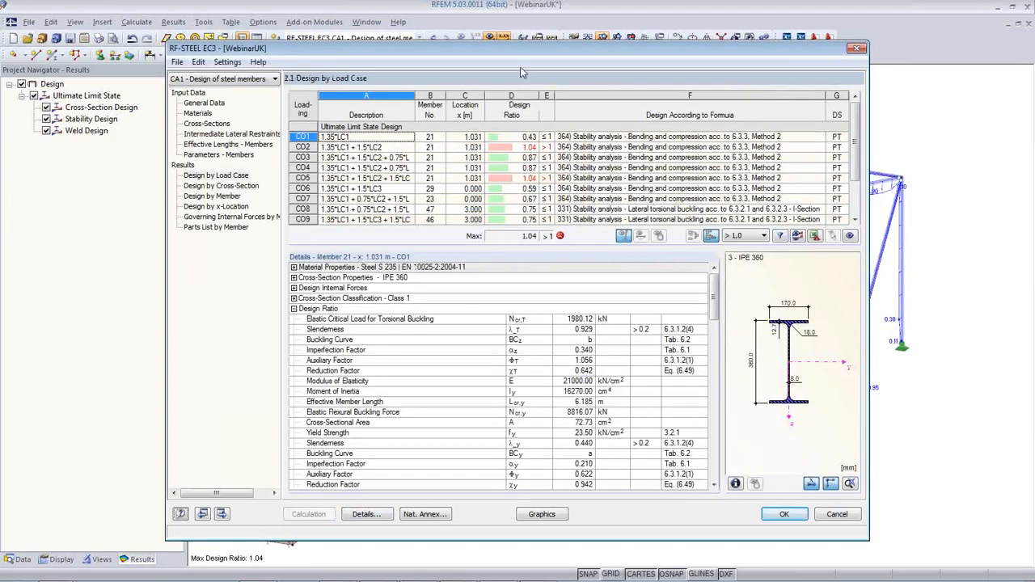
drag(519, 54, 552, 262)
click(541, 346)
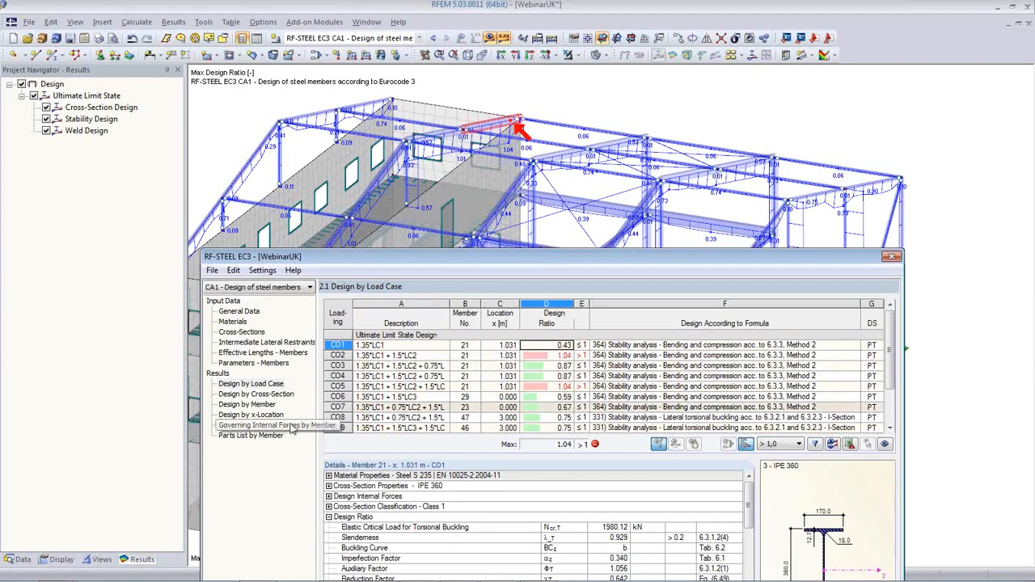
Review the updated cross-section ratios, stepping from HEA 120 to HEA 140
click(240, 331)
click(499, 339)
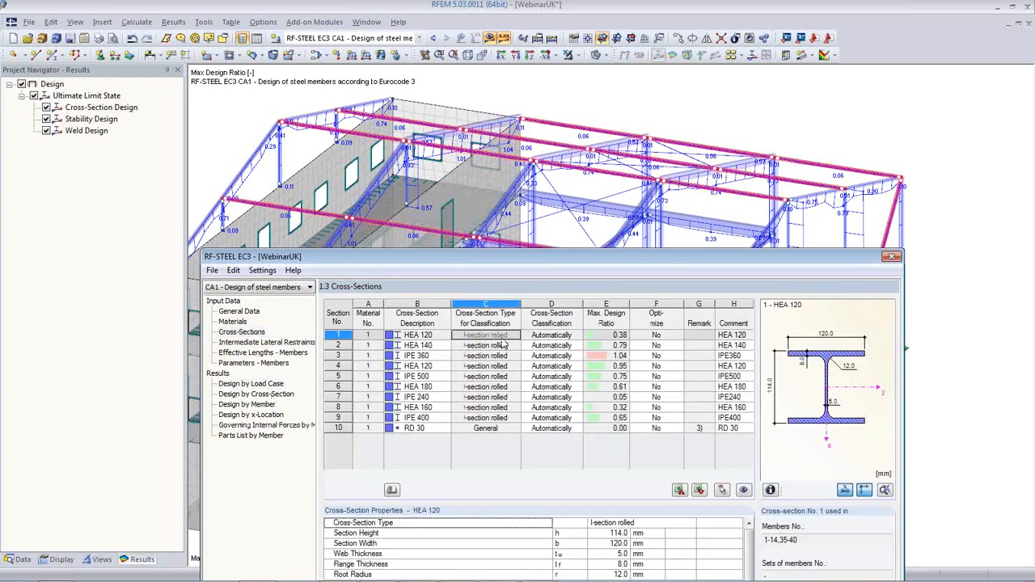
key(Down)
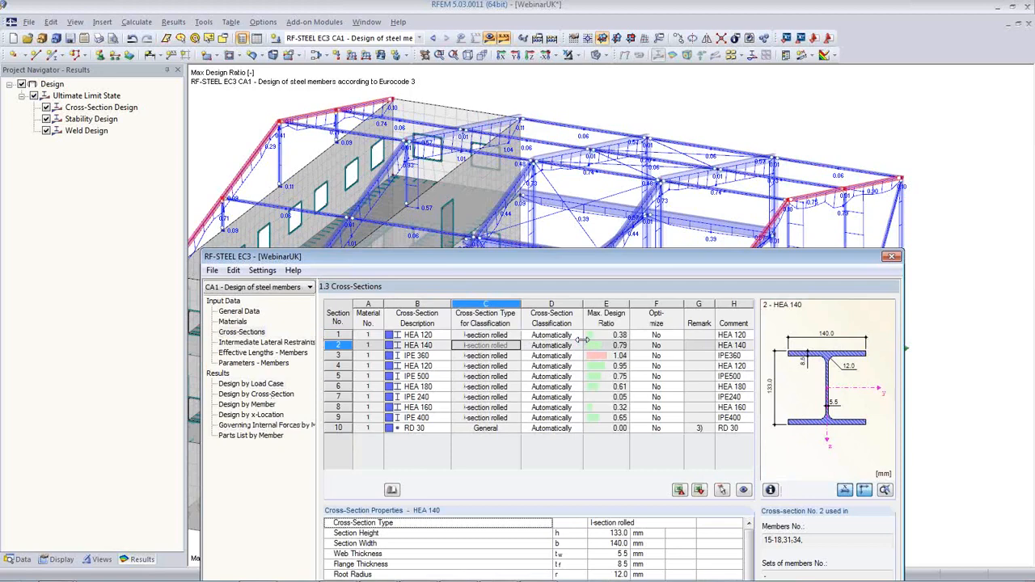
Set HEA 140 and IPE 360 to optimize from the current row
drag(489, 263, 415, 262)
click(533, 346)
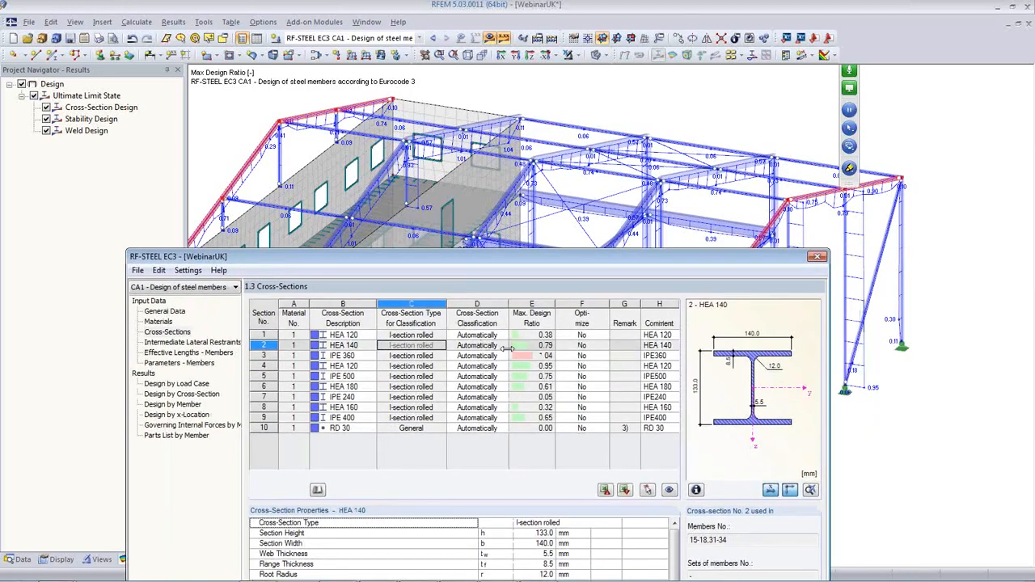
click(579, 345)
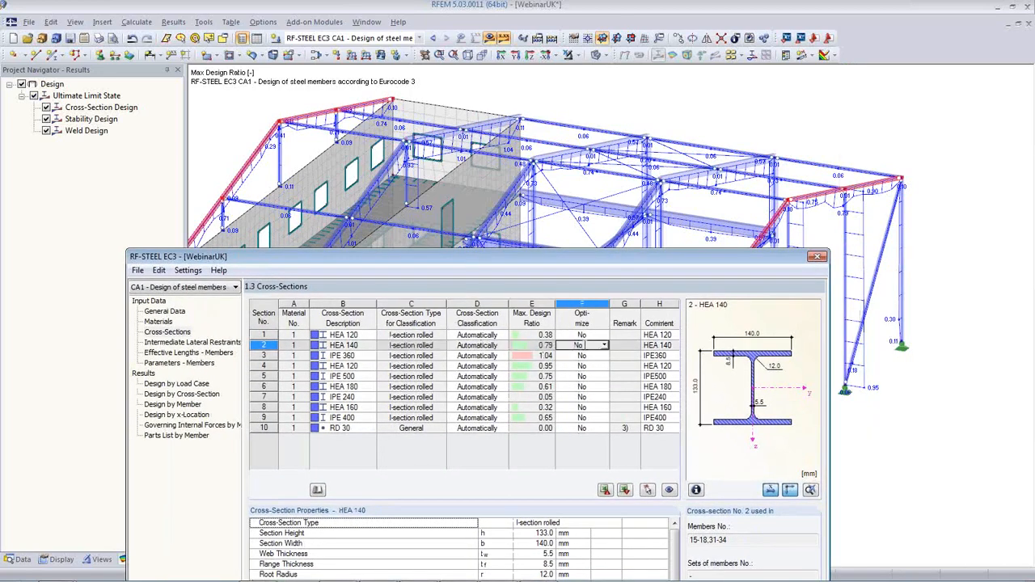
click(604, 345)
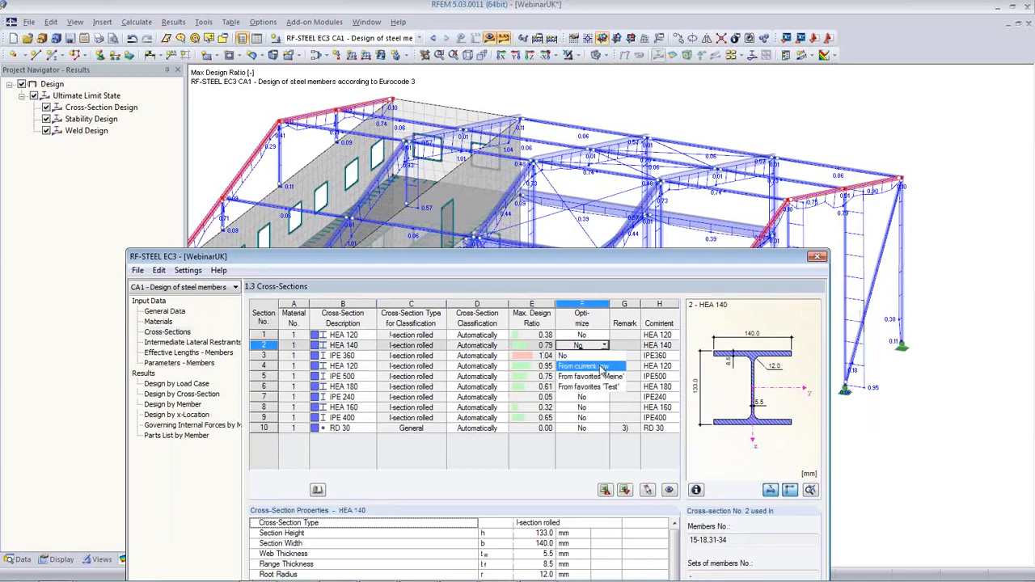
click(601, 368)
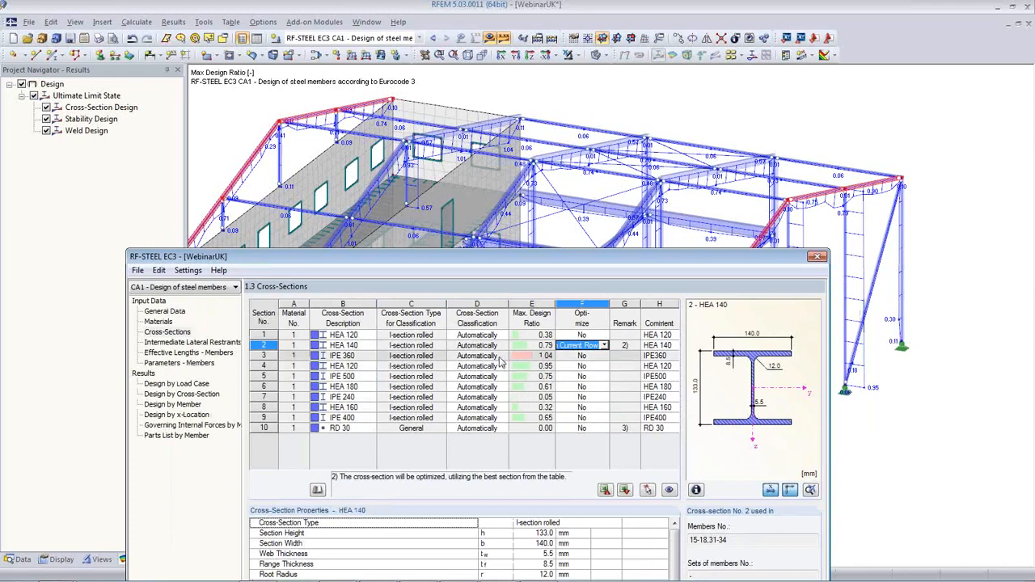
click(422, 357)
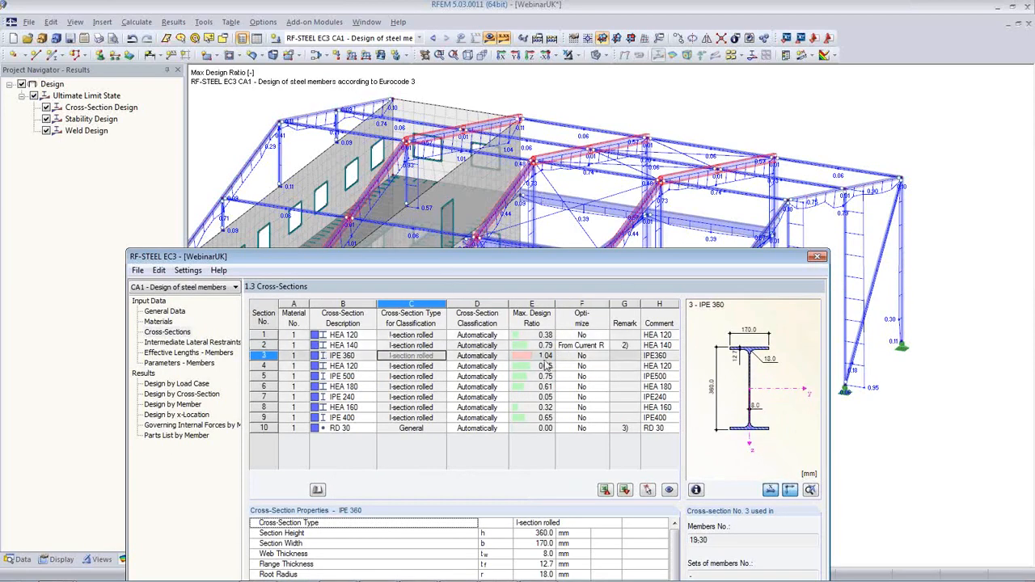
click(584, 357)
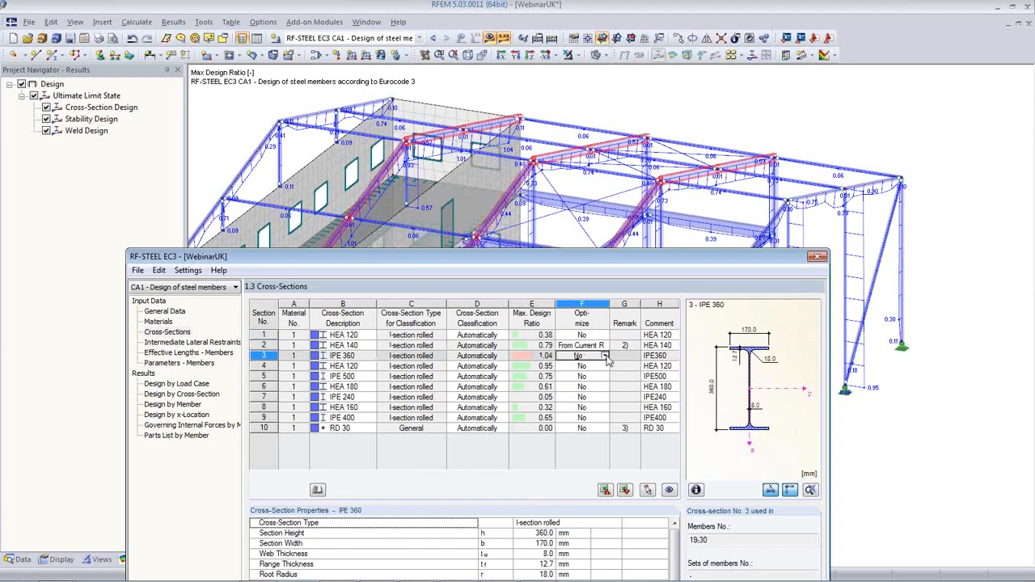
click(605, 355)
click(598, 376)
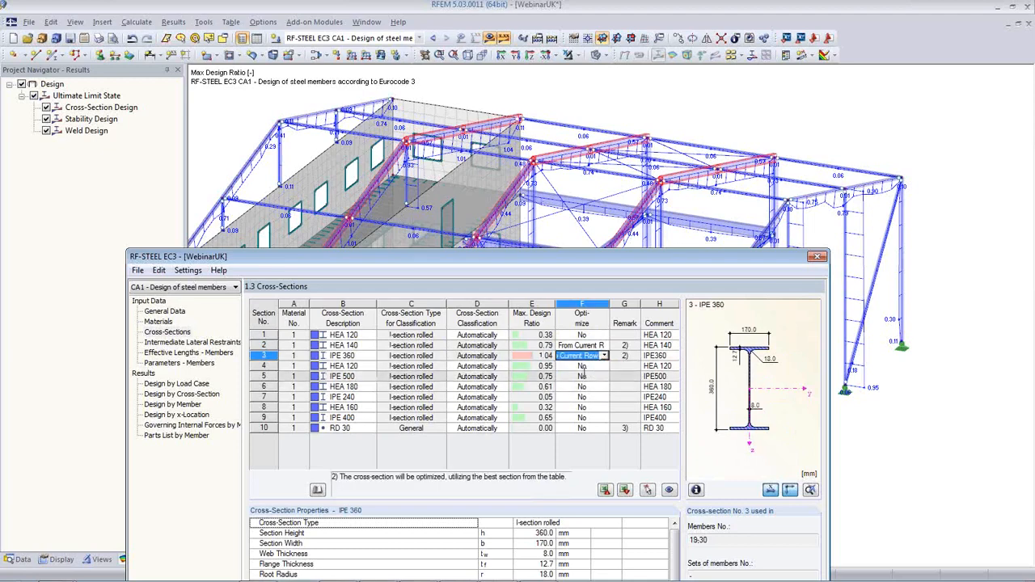
Set IPE 500, HEA 180 and IPE 240 to optimize from the current row, skipping HEA 120
click(597, 367)
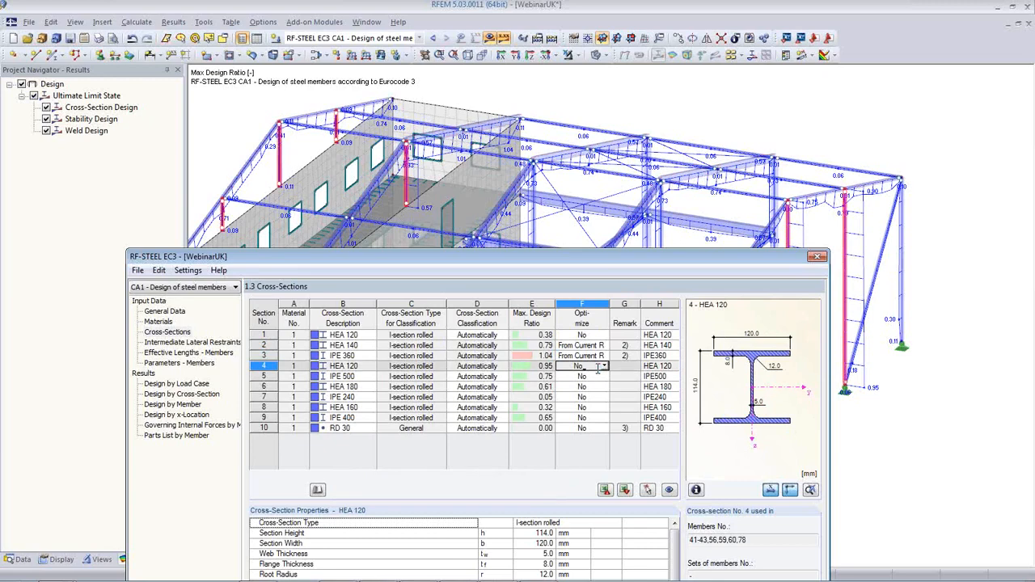
key(Down)
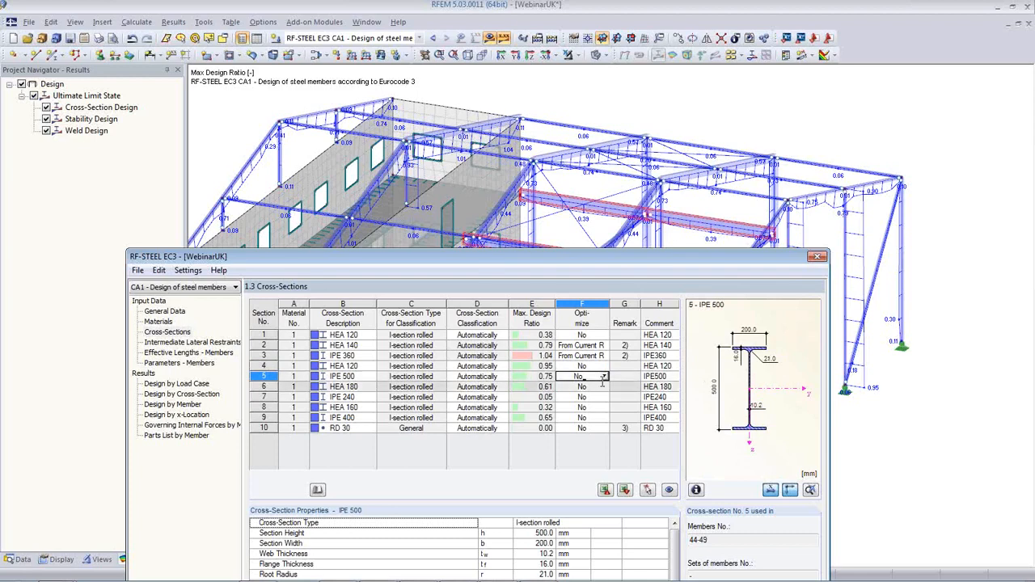
click(604, 376)
click(597, 397)
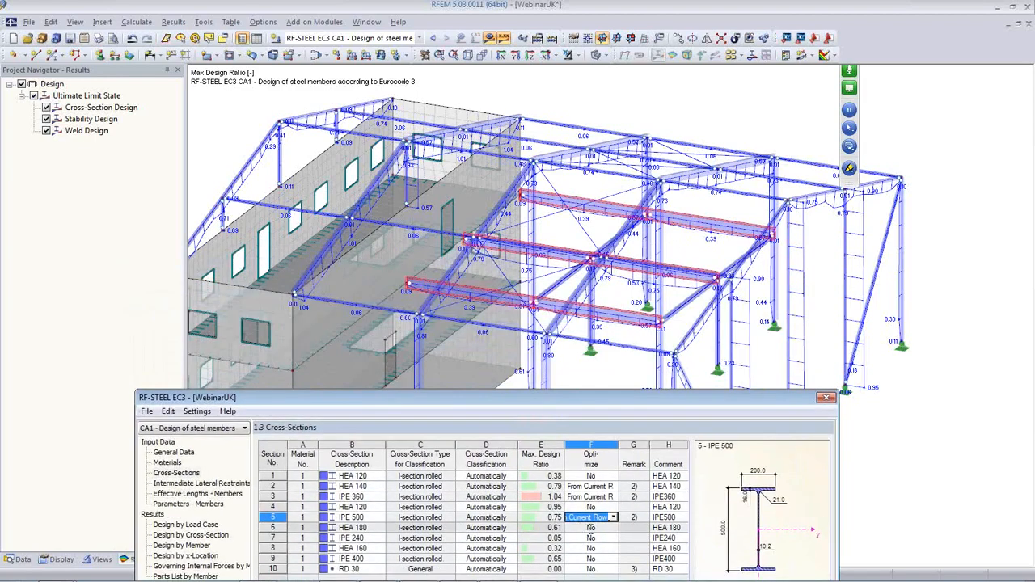
click(591, 528)
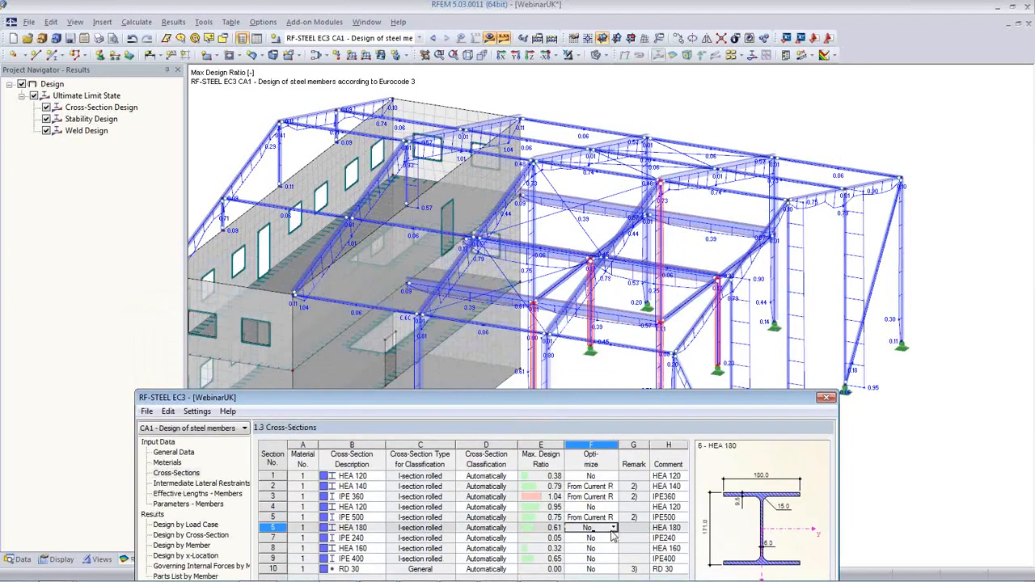
click(613, 527)
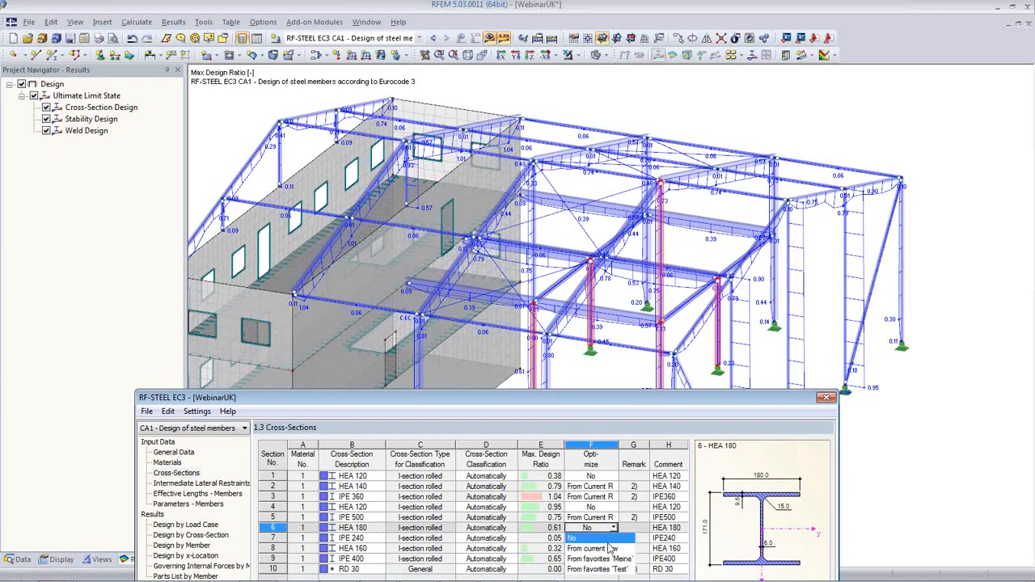
click(609, 542)
click(610, 540)
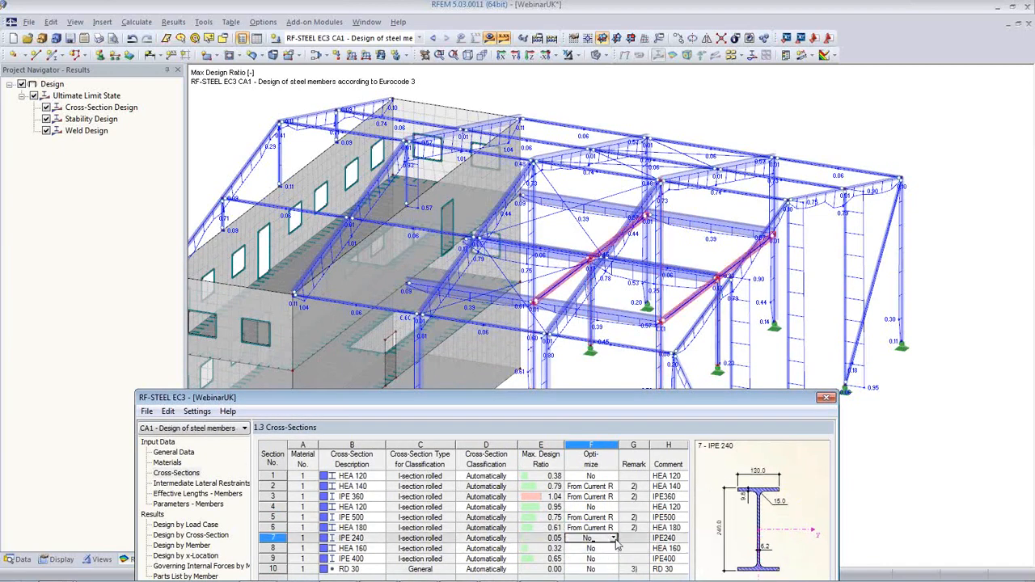
click(614, 539)
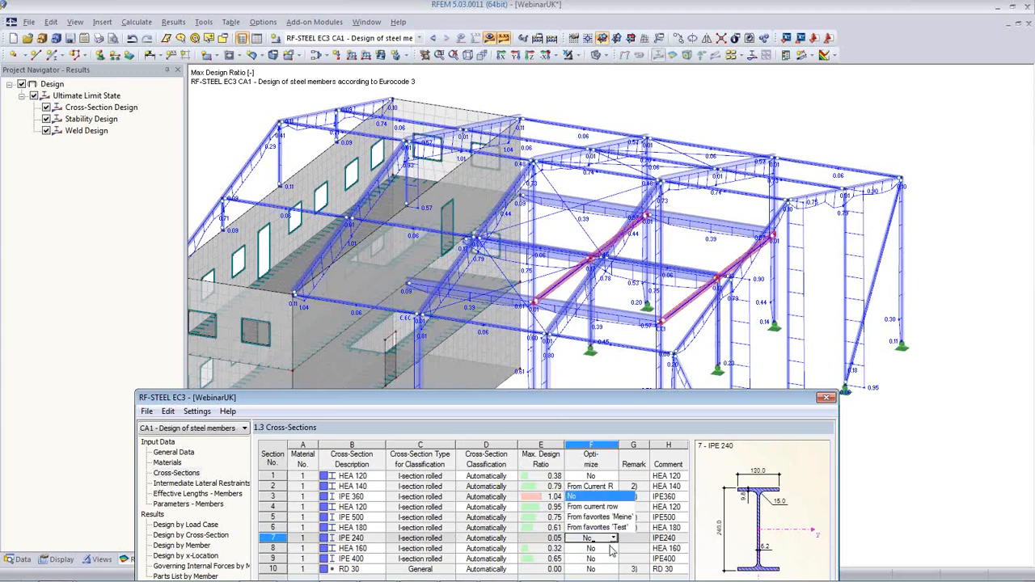
click(592, 506)
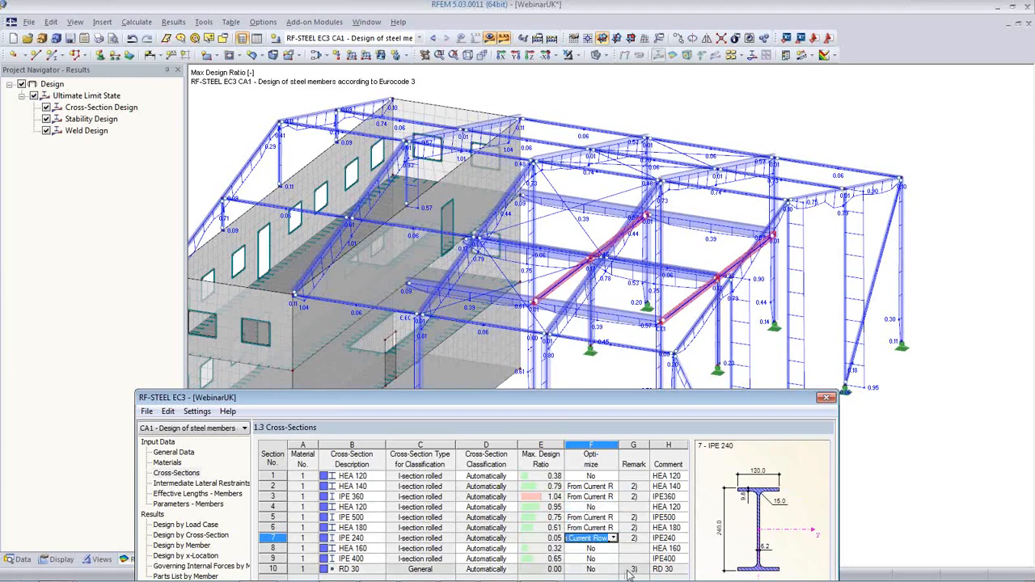
Set HEA 160 and IPE 400 to optimize from the current row, leaving RD 30 unchanged
click(614, 548)
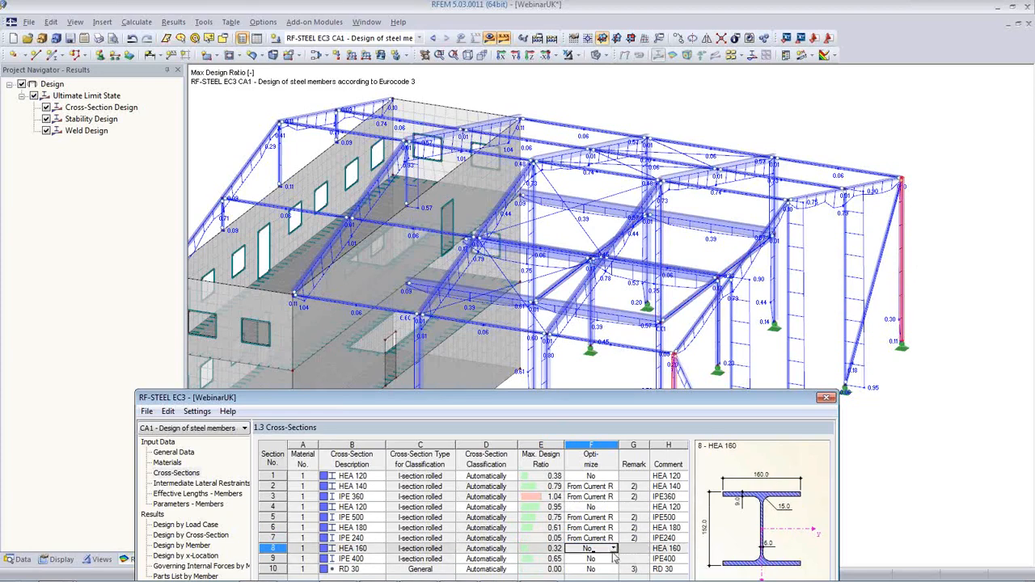
click(614, 548)
click(597, 538)
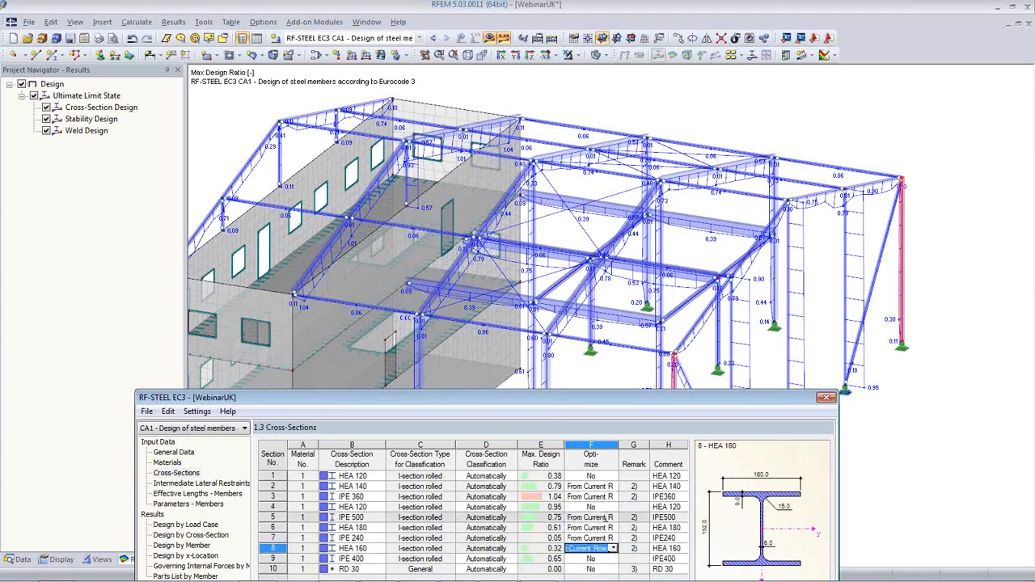
drag(551, 398, 546, 332)
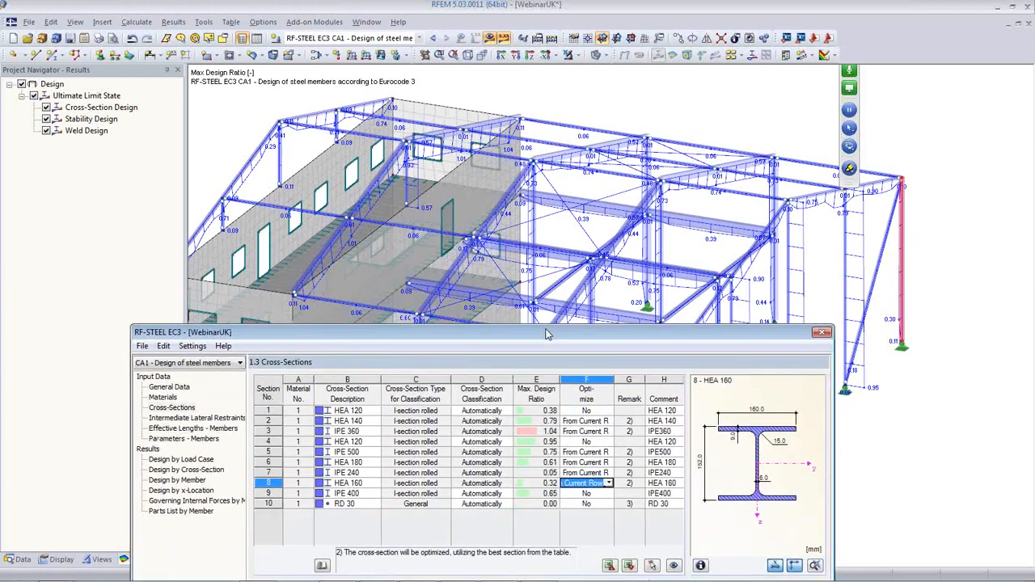
click(598, 494)
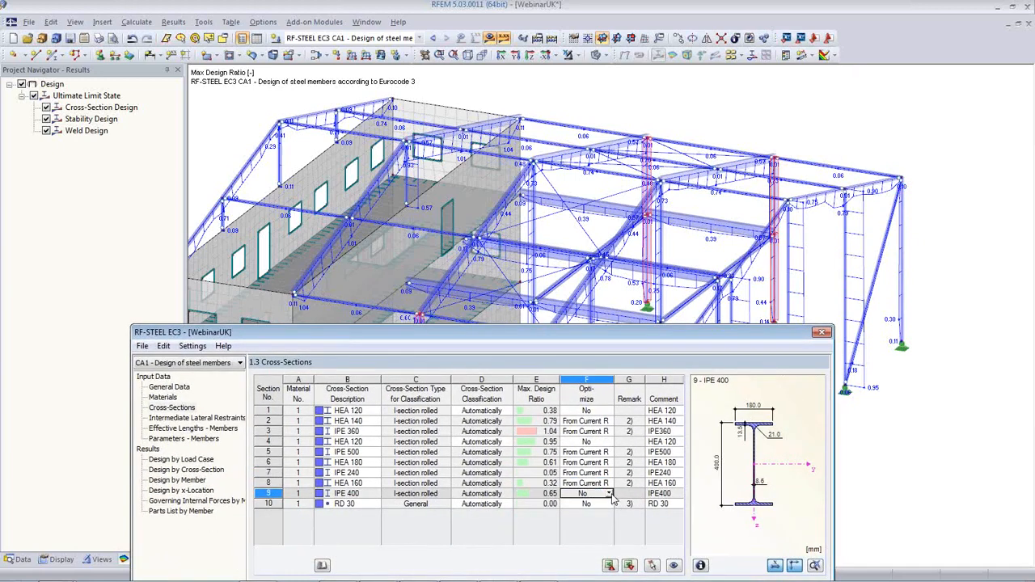
click(609, 494)
click(602, 515)
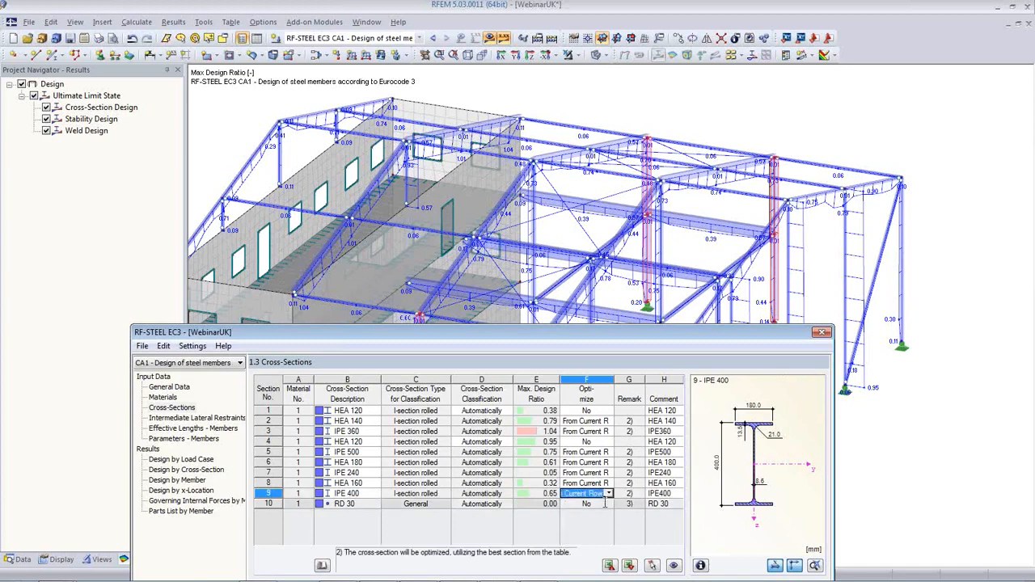
click(606, 504)
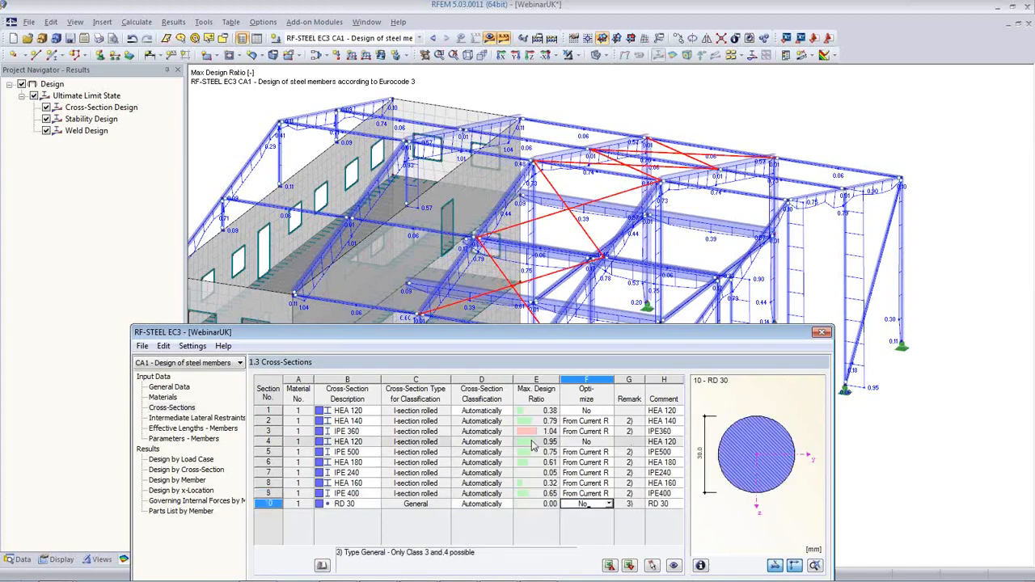
drag(491, 338, 457, 358)
click(541, 511)
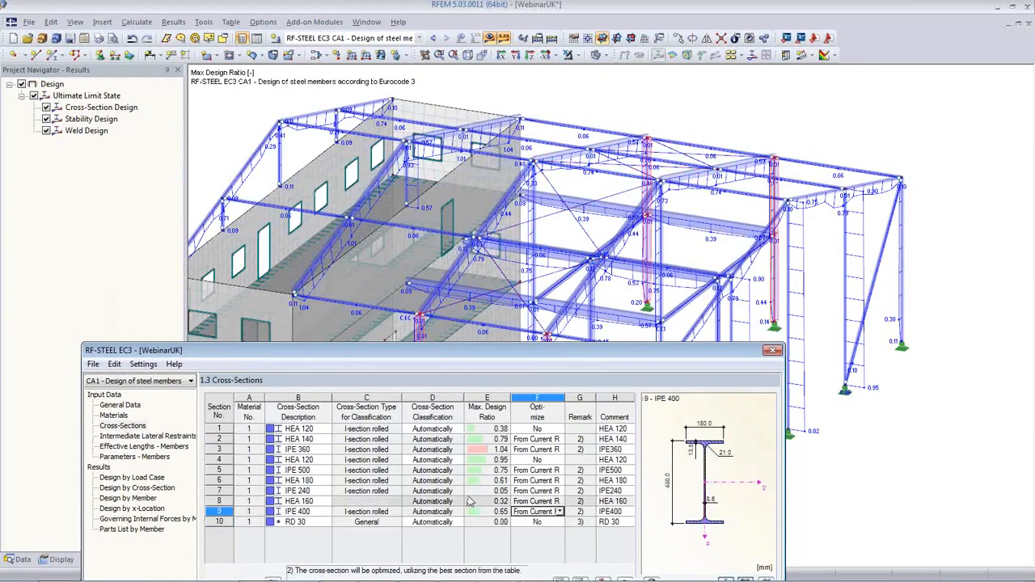
drag(602, 356, 699, 450)
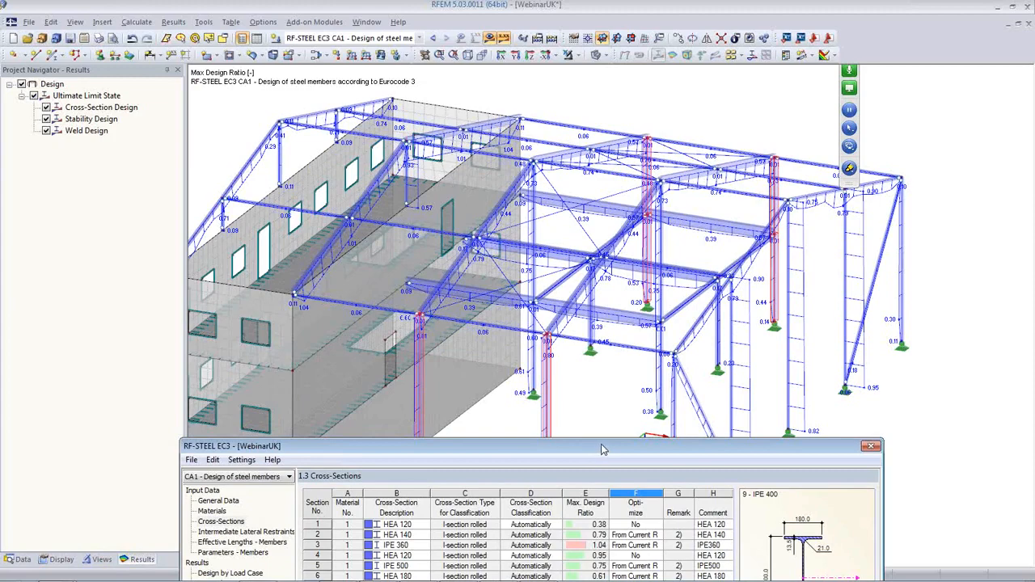
drag(601, 450, 578, 139)
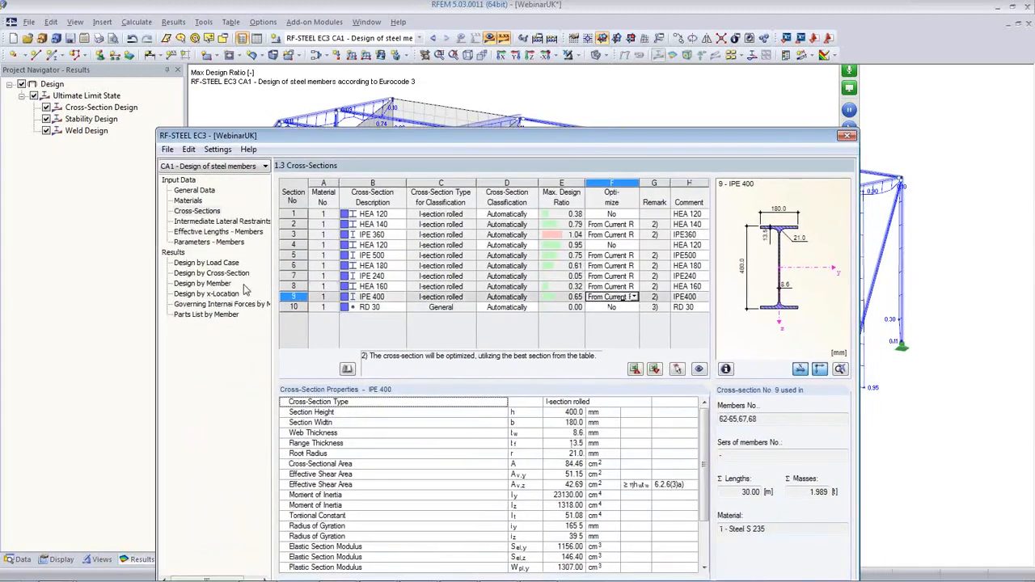
Give member 68 a y-axis buckling length factor of 6 (45.000 m), then start measuring a distance
click(223, 232)
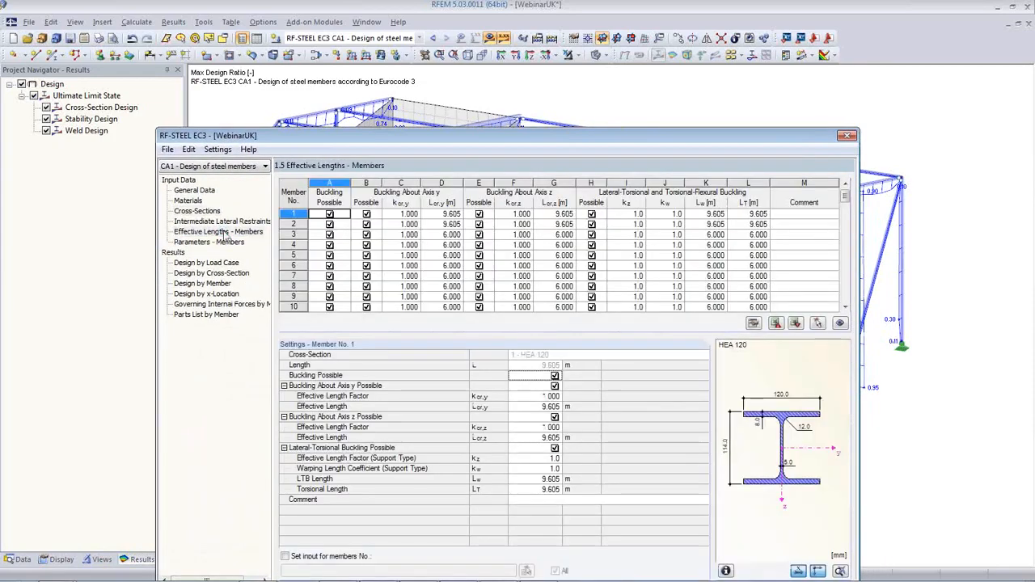
drag(422, 139, 361, 87)
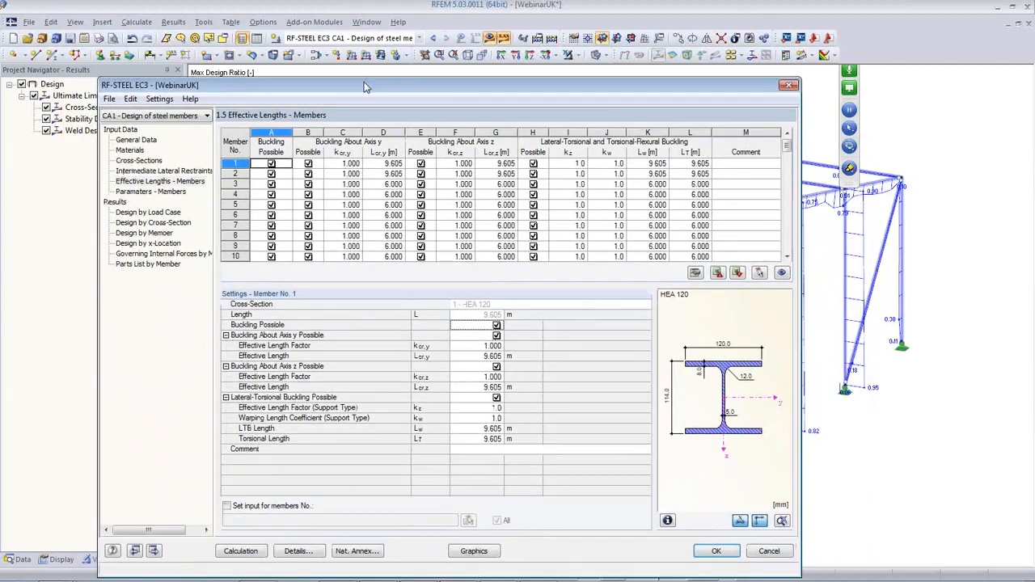
click(756, 272)
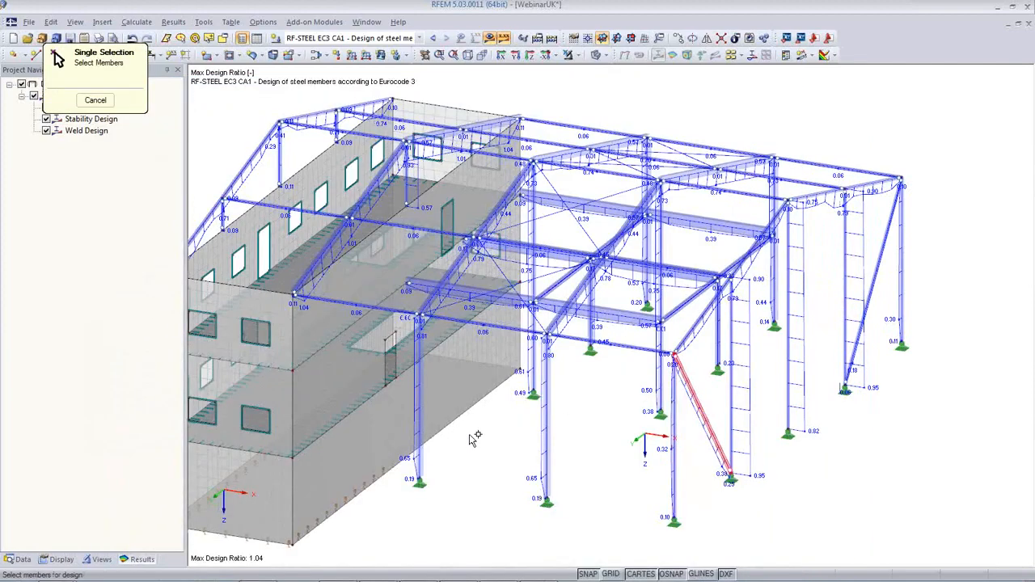
click(420, 419)
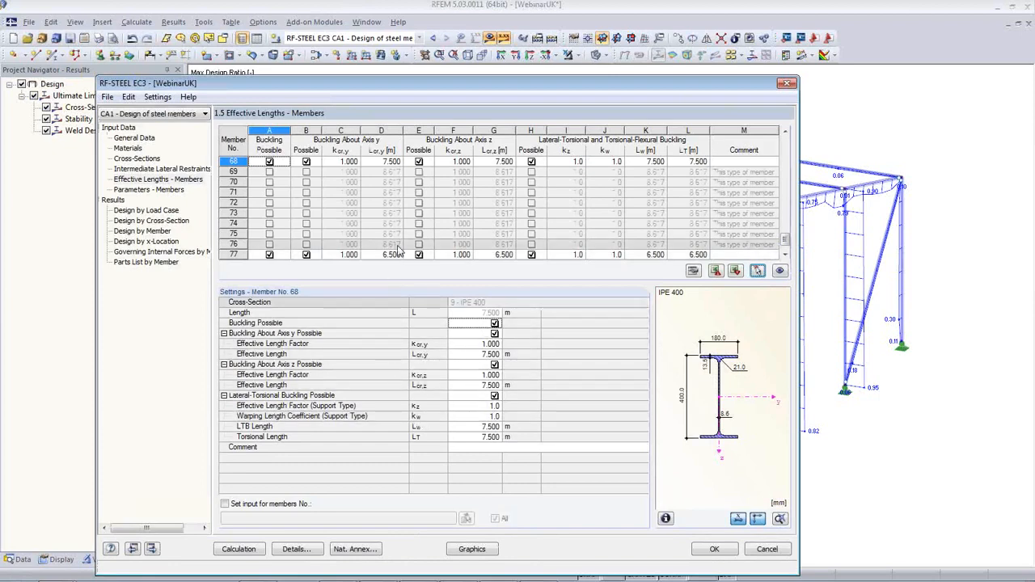
click(339, 161)
click(340, 161)
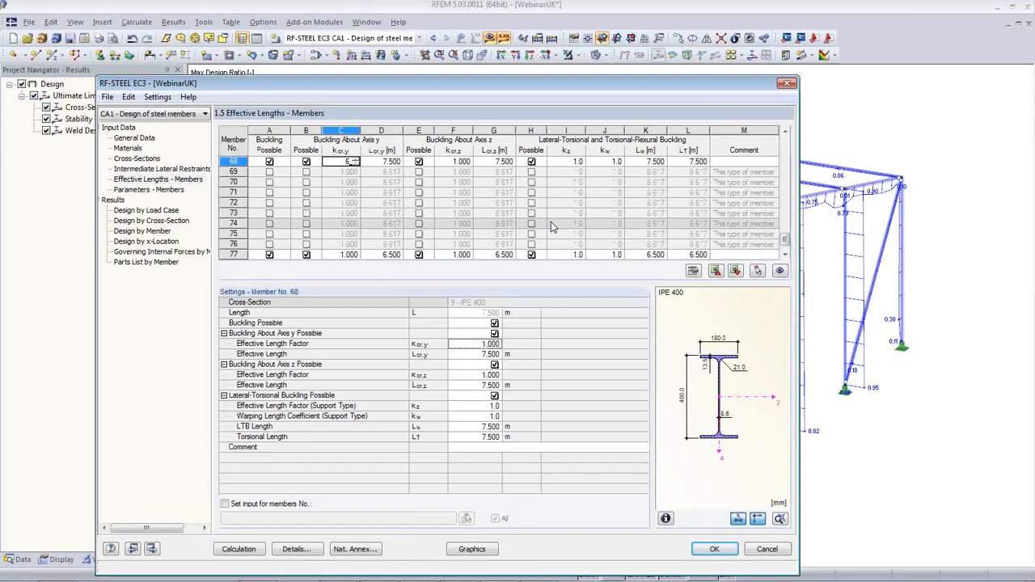
text(6)
key(Tab)
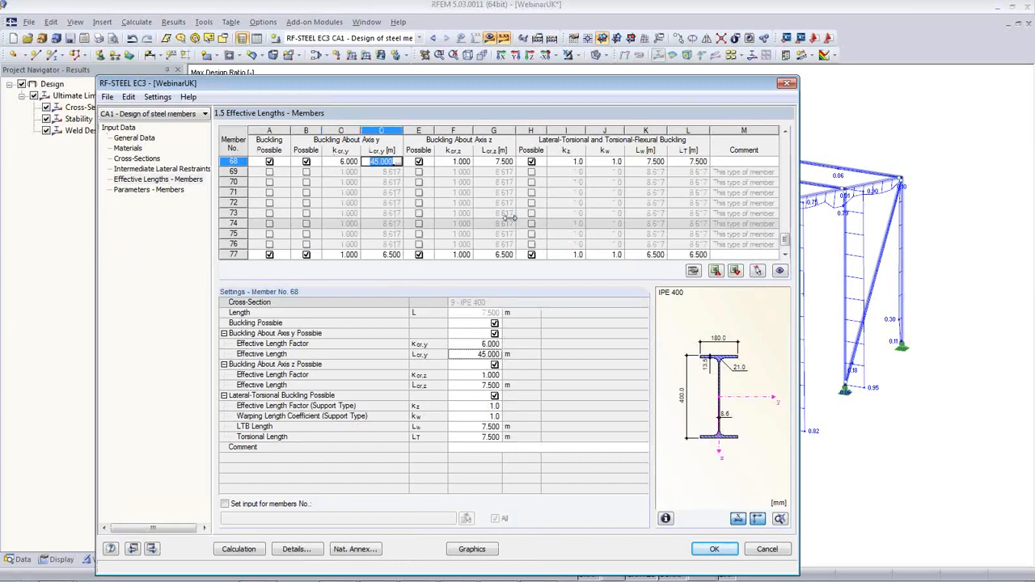
click(397, 162)
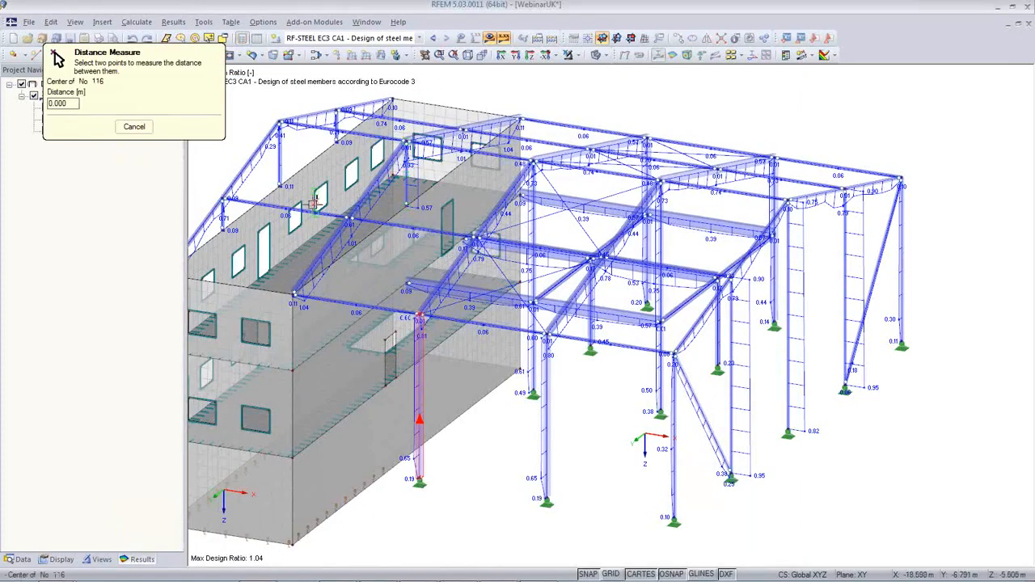
Cancel the measurement and paste member 68's 45.000 m y-axis buckling length into member 67
click(134, 128)
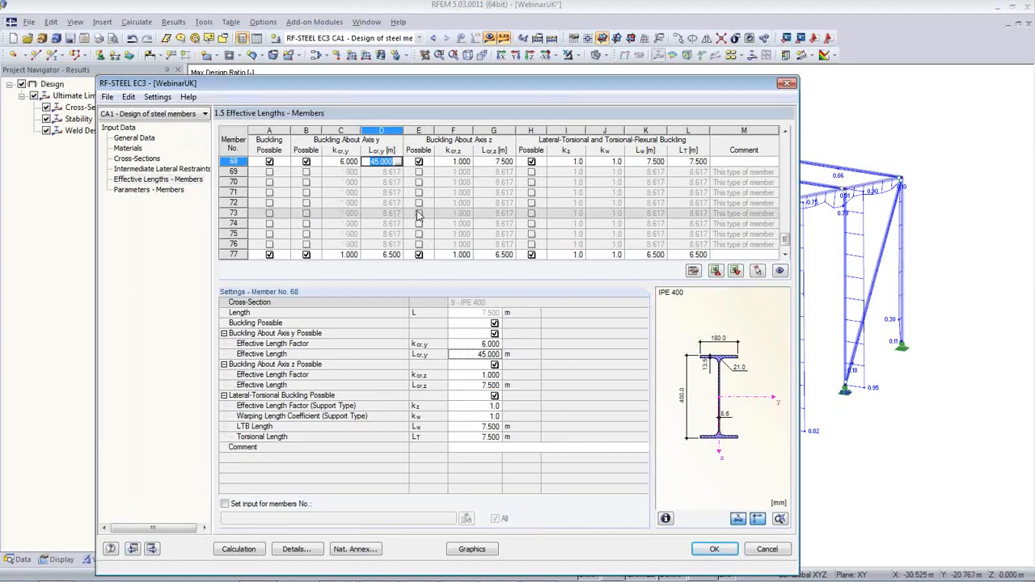
click(464, 355)
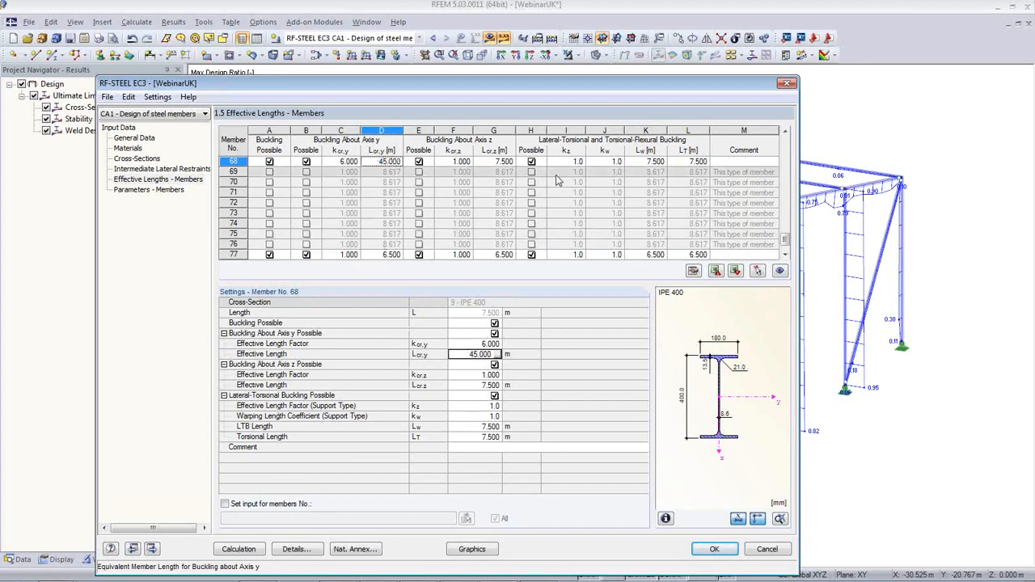
click(757, 271)
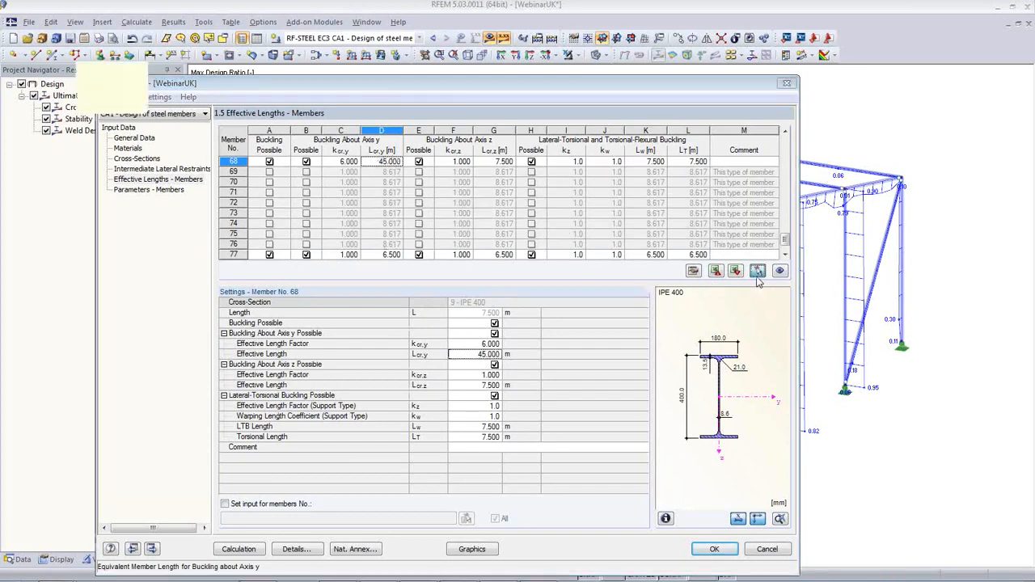
click(546, 404)
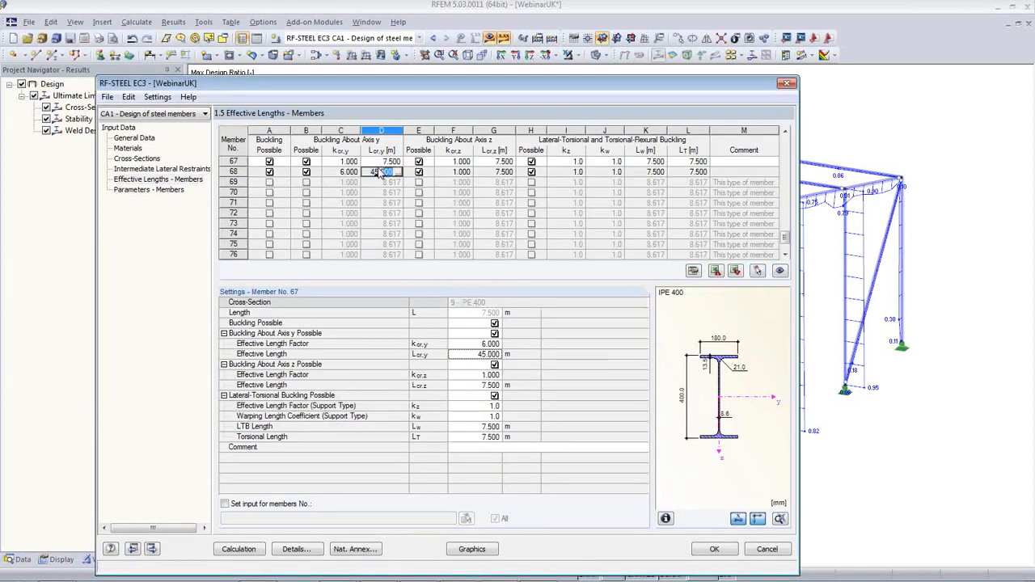
click(380, 170)
key(ctrl+c)
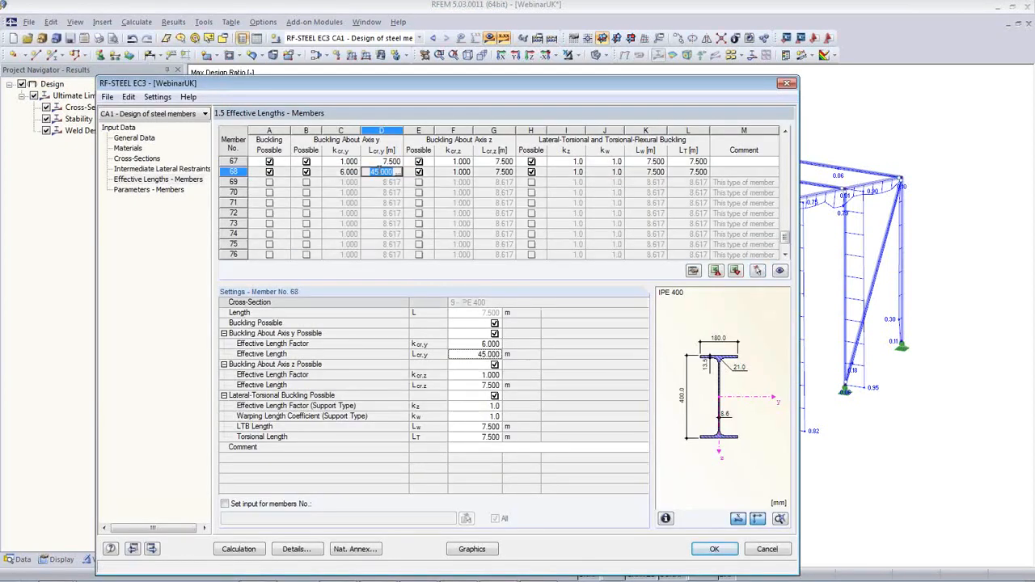
click(380, 161)
key(ctrl+v)
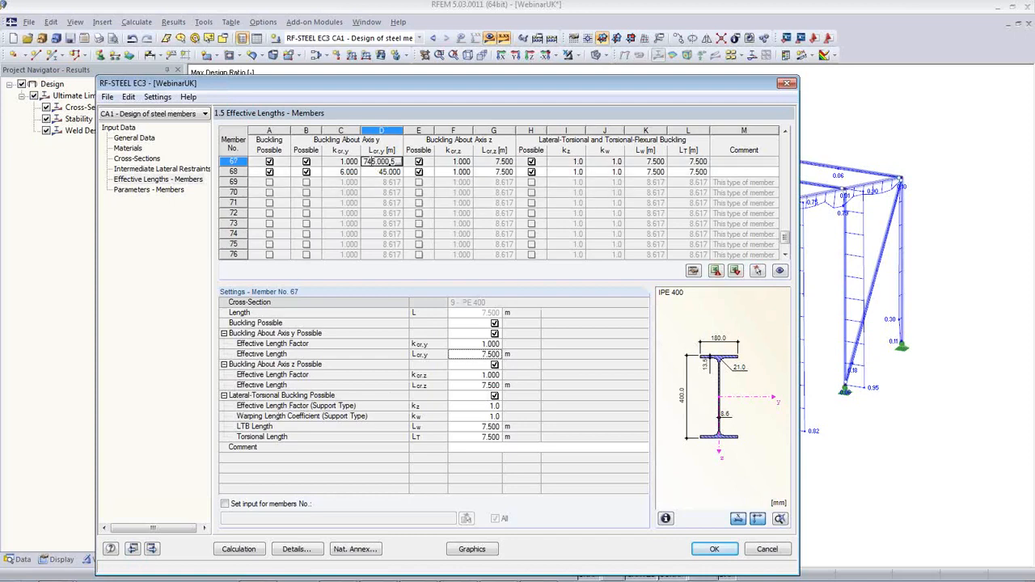
key(ctrl+z)
key(ctrl+v)
key(Return)
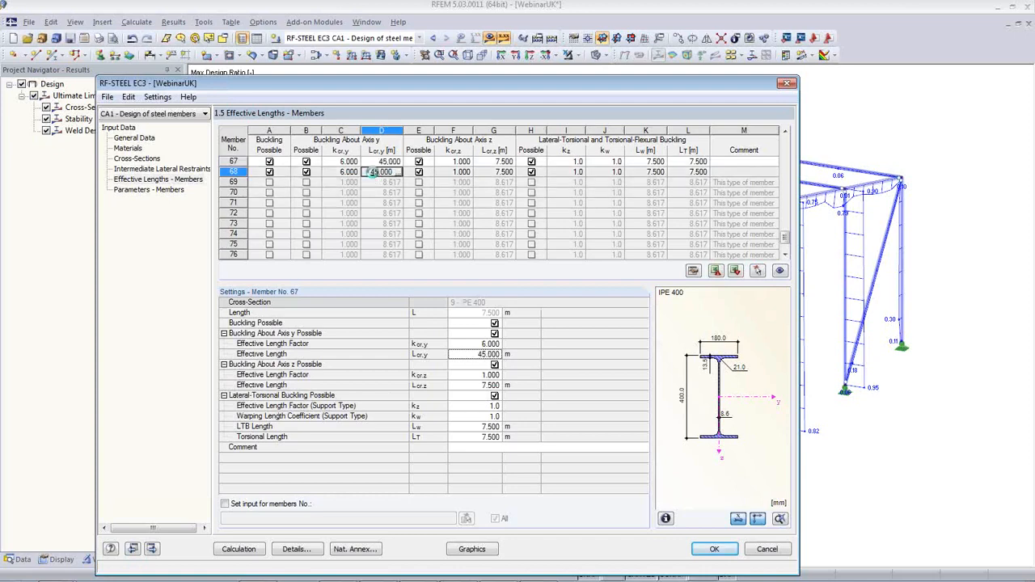
click(757, 271)
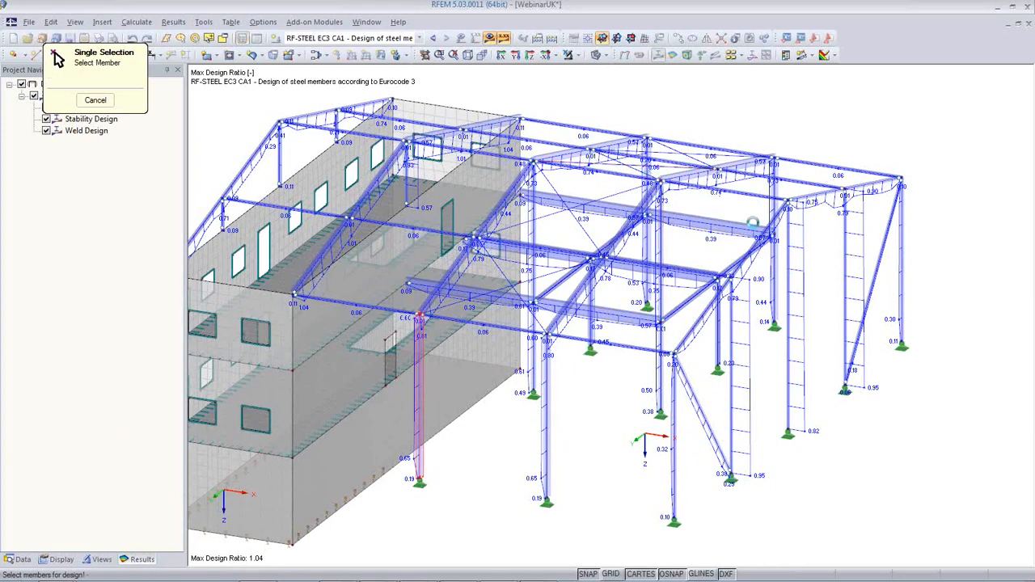
Enter 45.000 m y-axis buckling lengths for members 63 and 65, picked in the model
click(774, 212)
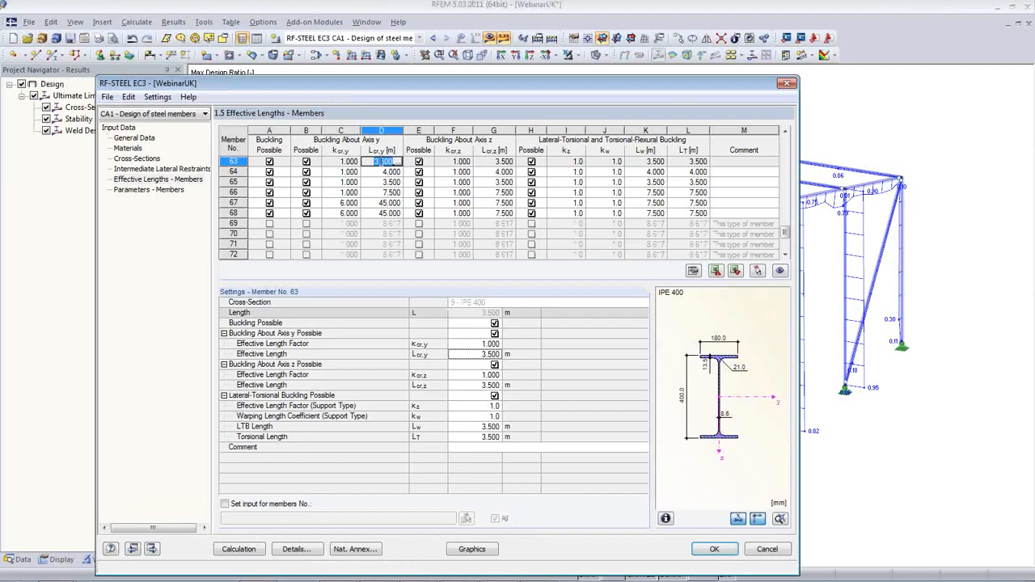
text(45,000)
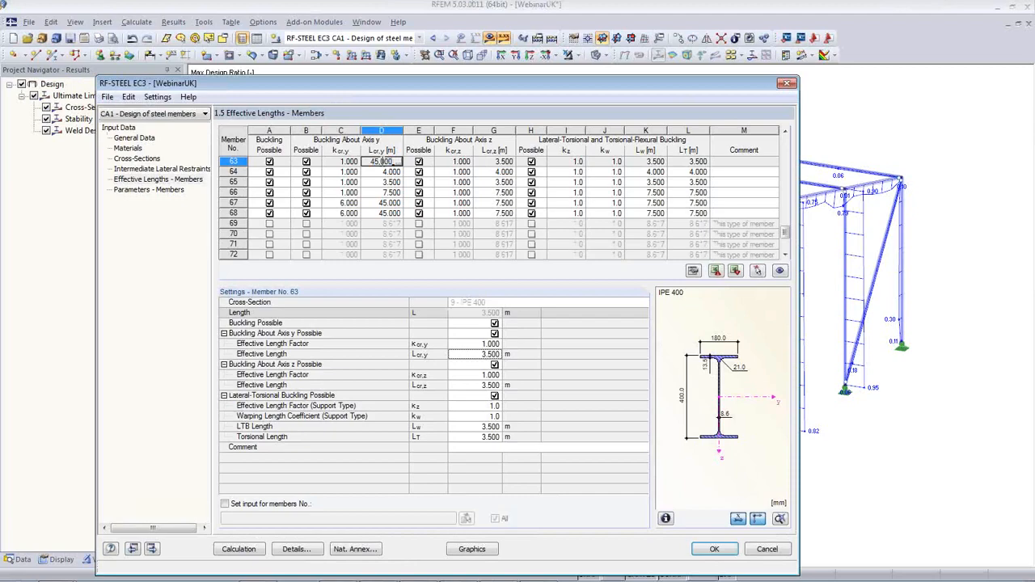
click(755, 271)
scroll(693, 231, up, 5)
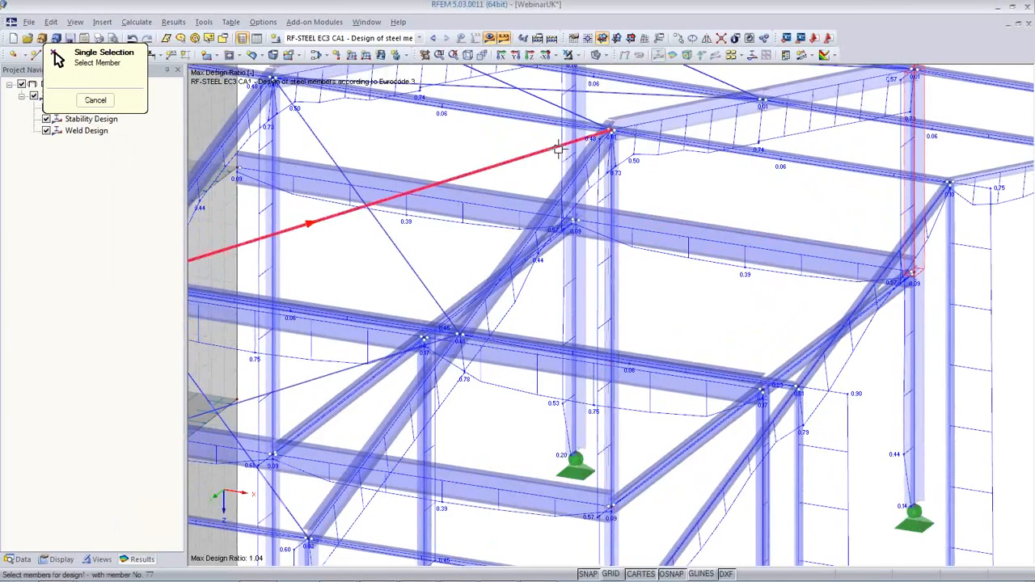
click(573, 144)
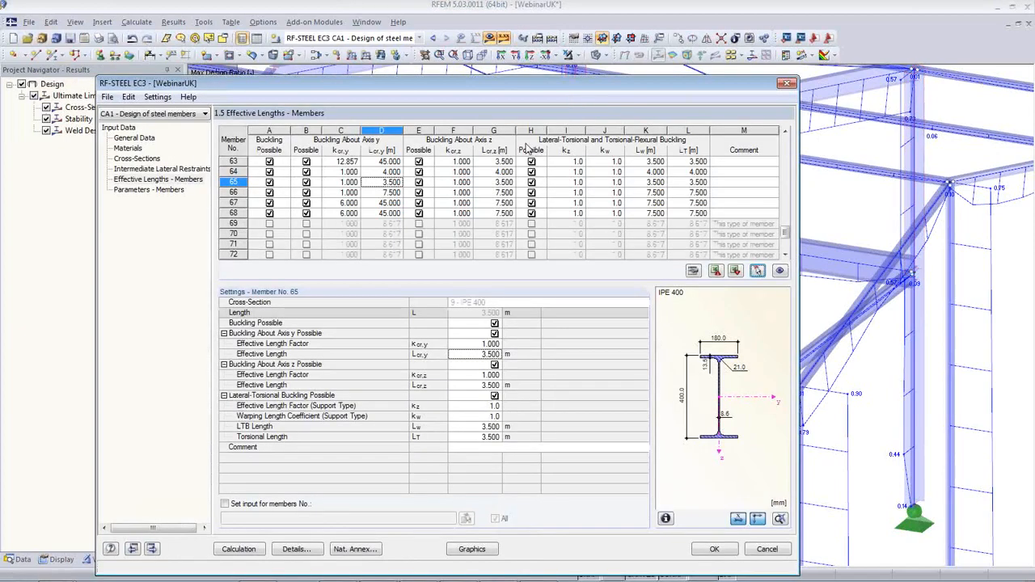
click(386, 183)
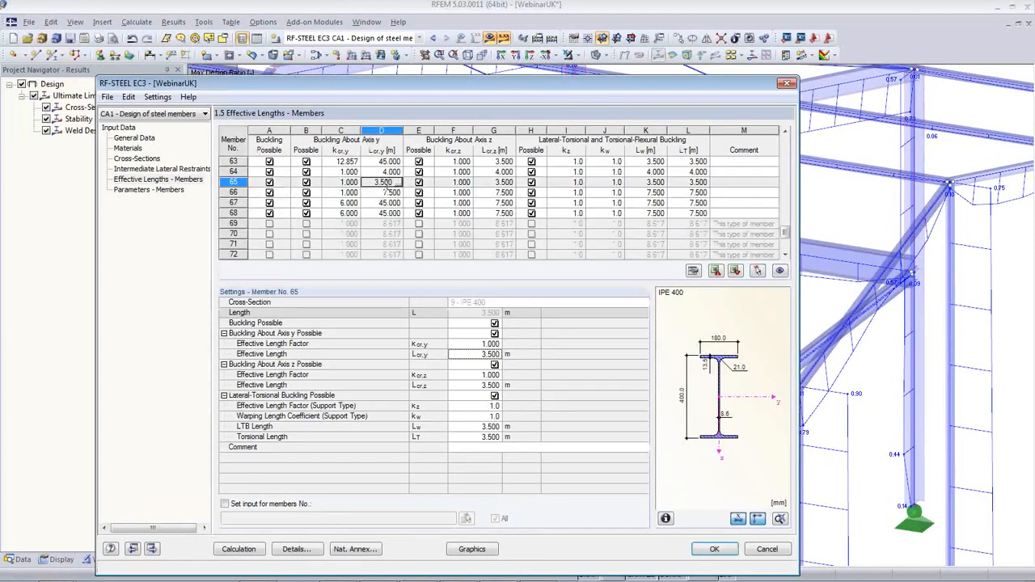
click(387, 184)
text(45)
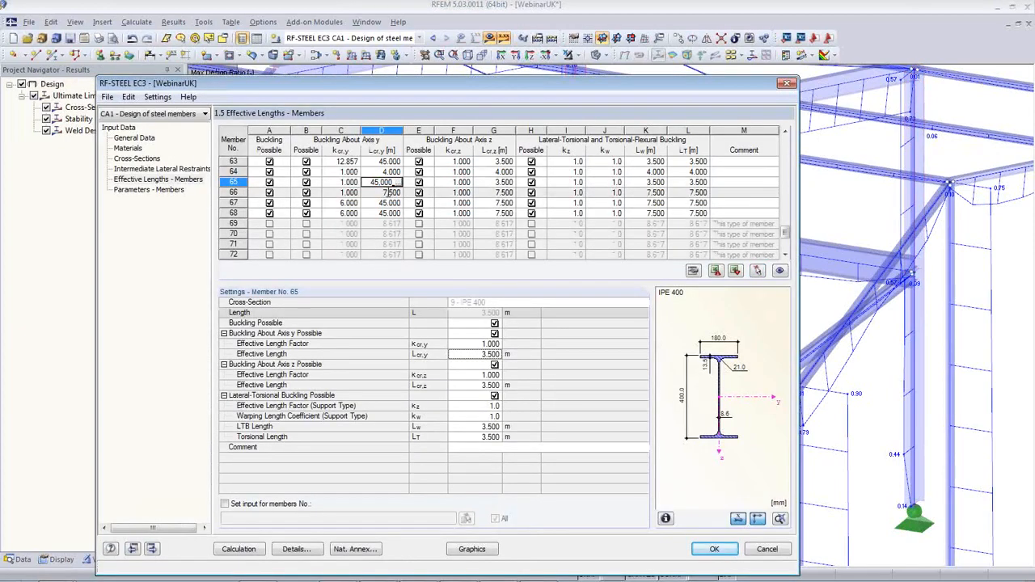
click(393, 161)
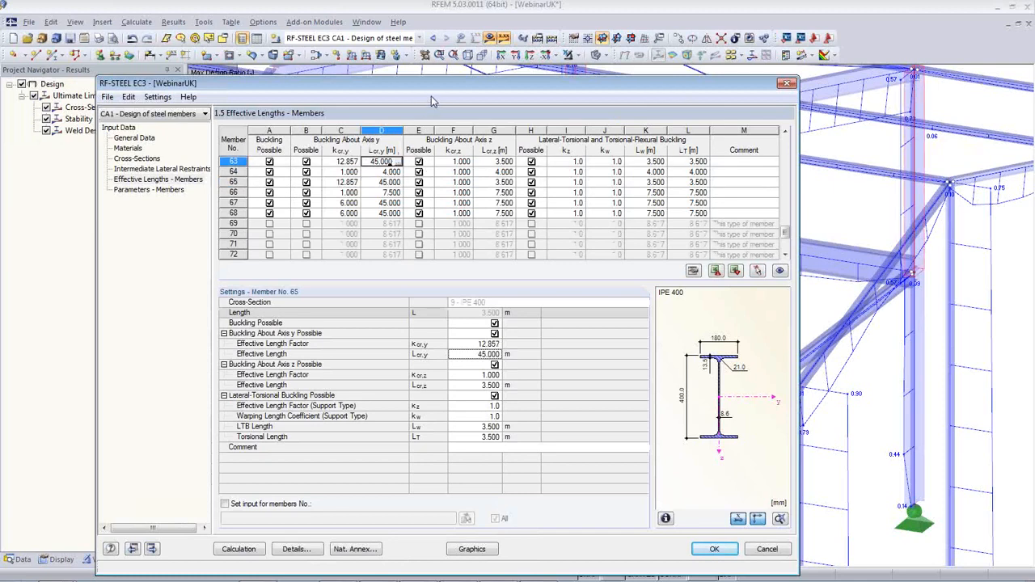
Rerun the steel member design, now peaking at a 0.99 ratio
drag(434, 85, 474, 253)
click(422, 351)
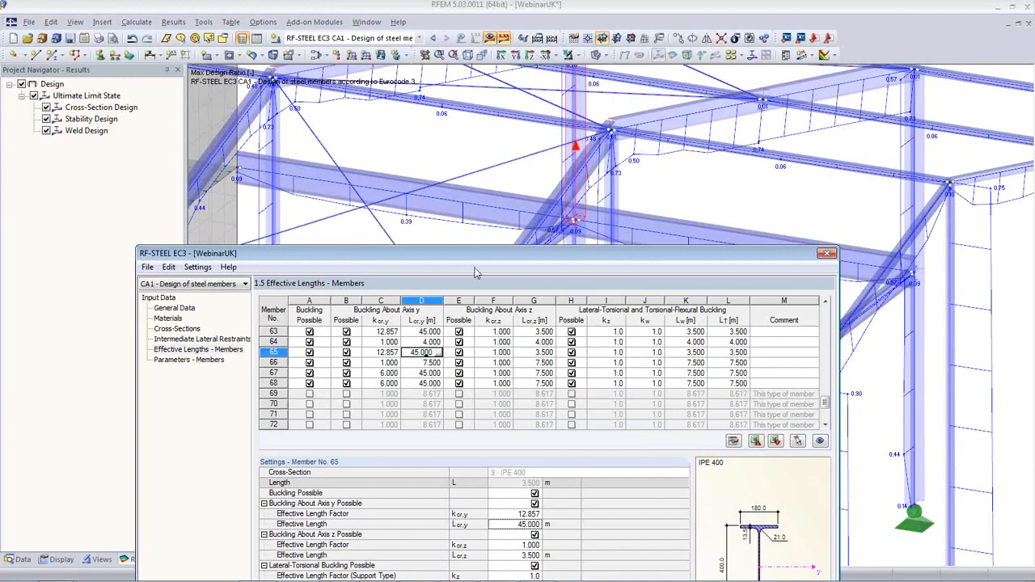
drag(477, 253, 472, 87)
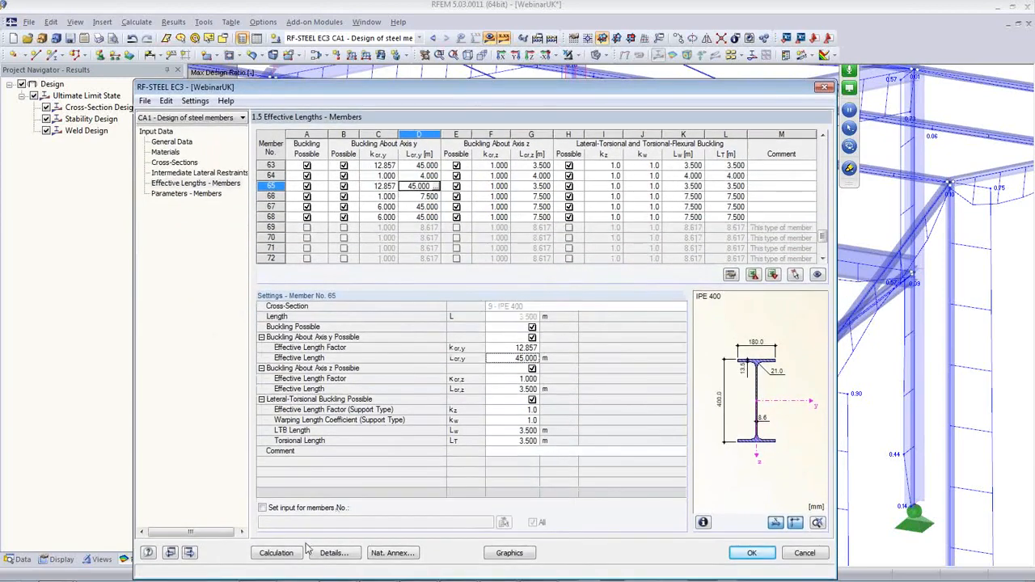
click(277, 554)
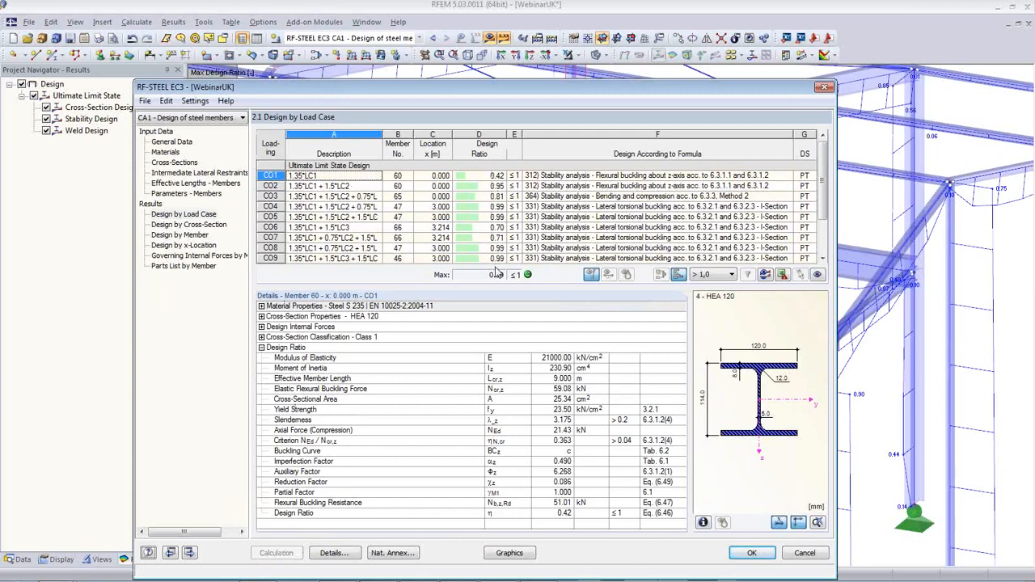
Compare optimized cross-sections 3, 5, 9 and 8 (e.g. IPE 450 for IPE 500) against the model
click(174, 161)
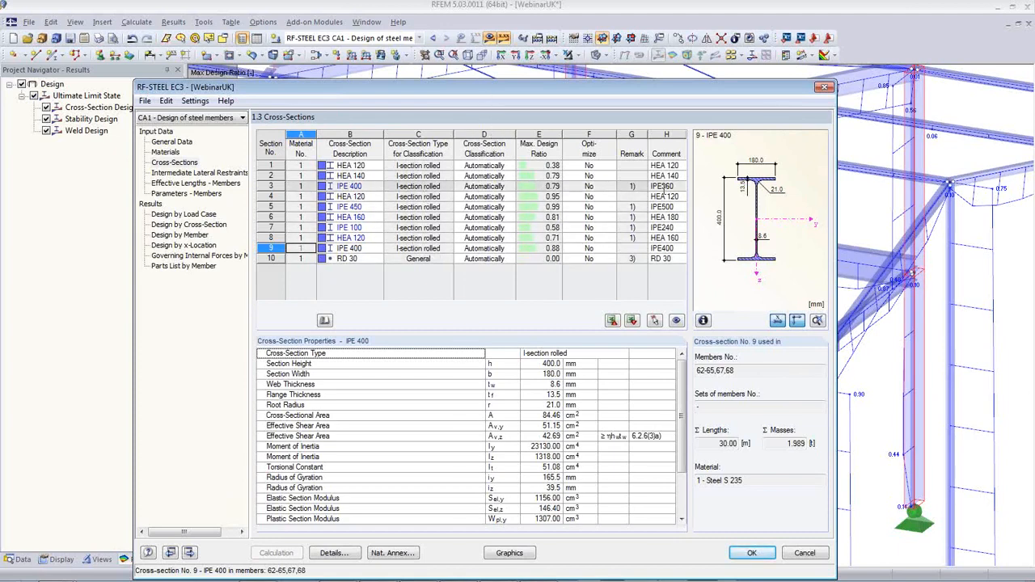
click(360, 186)
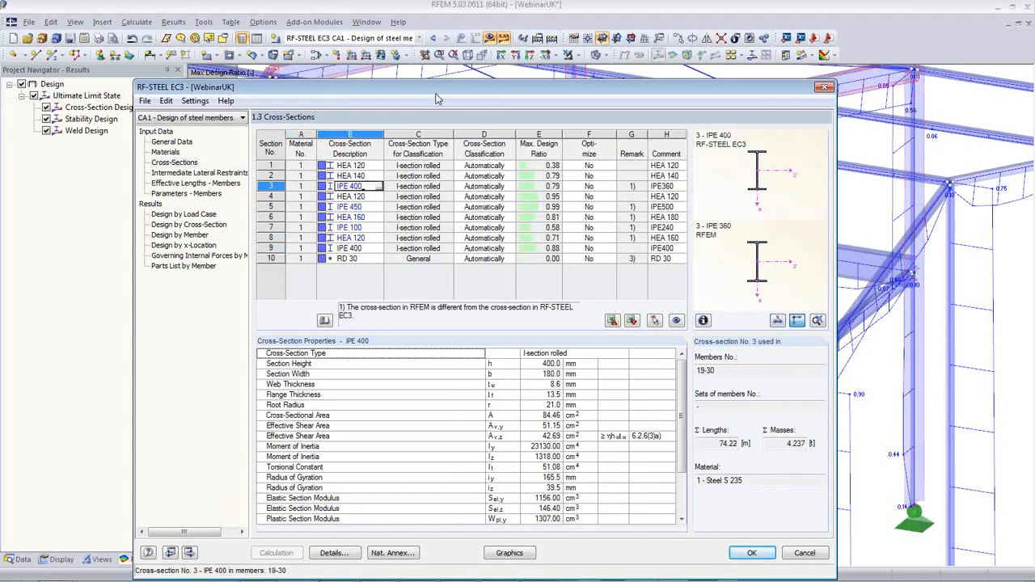
drag(436, 98, 444, 239)
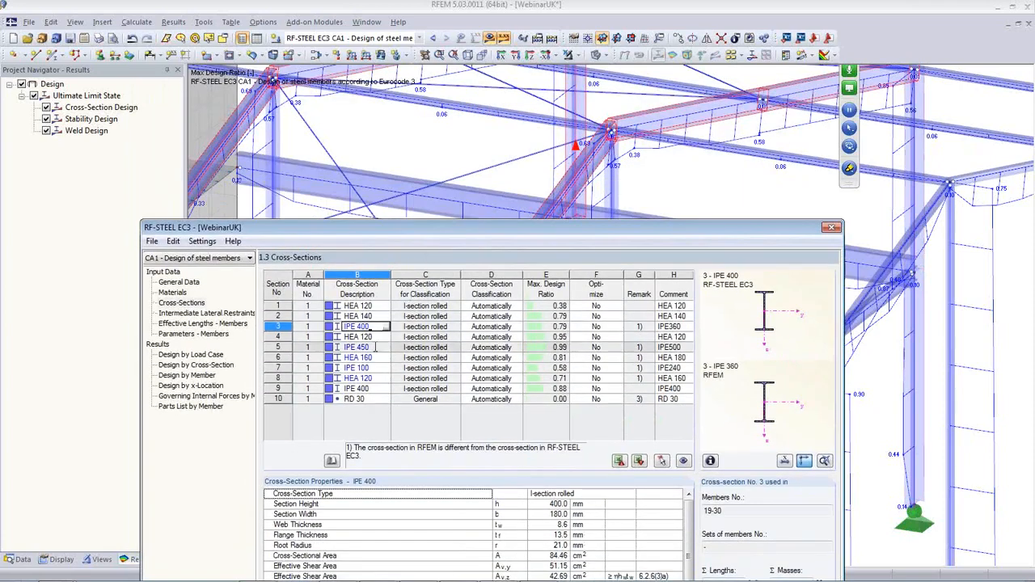
click(375, 346)
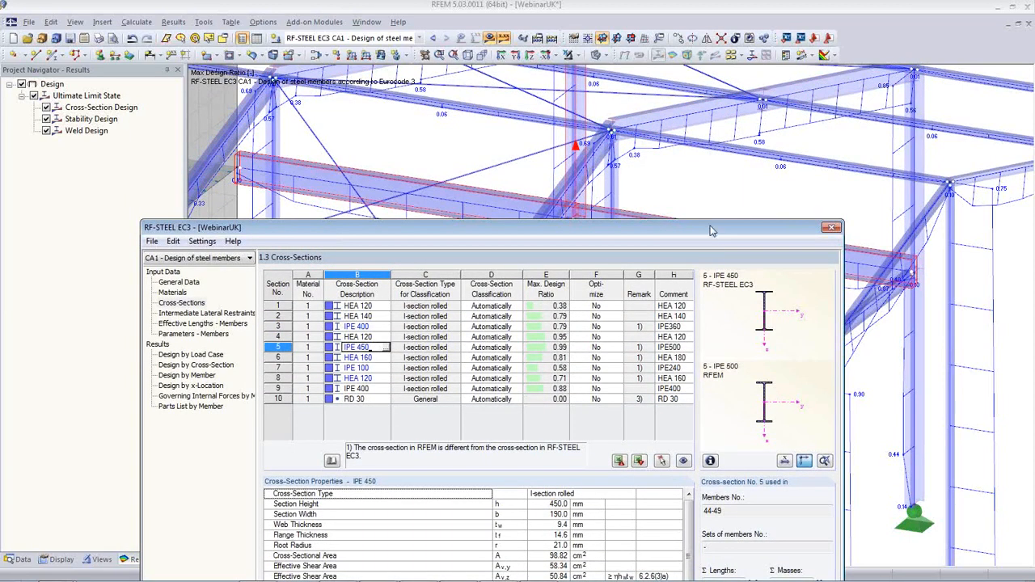
click(377, 388)
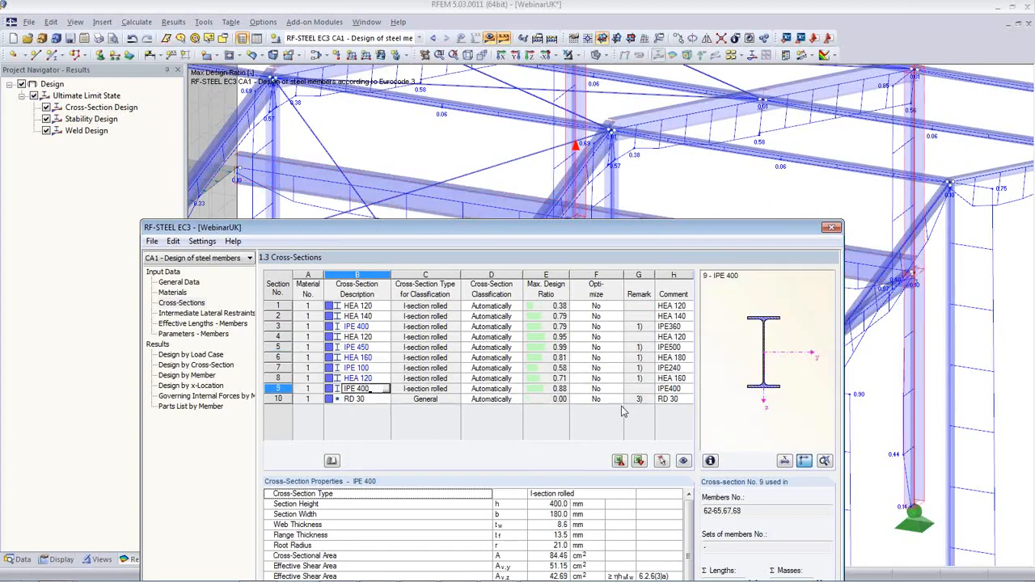
click(381, 378)
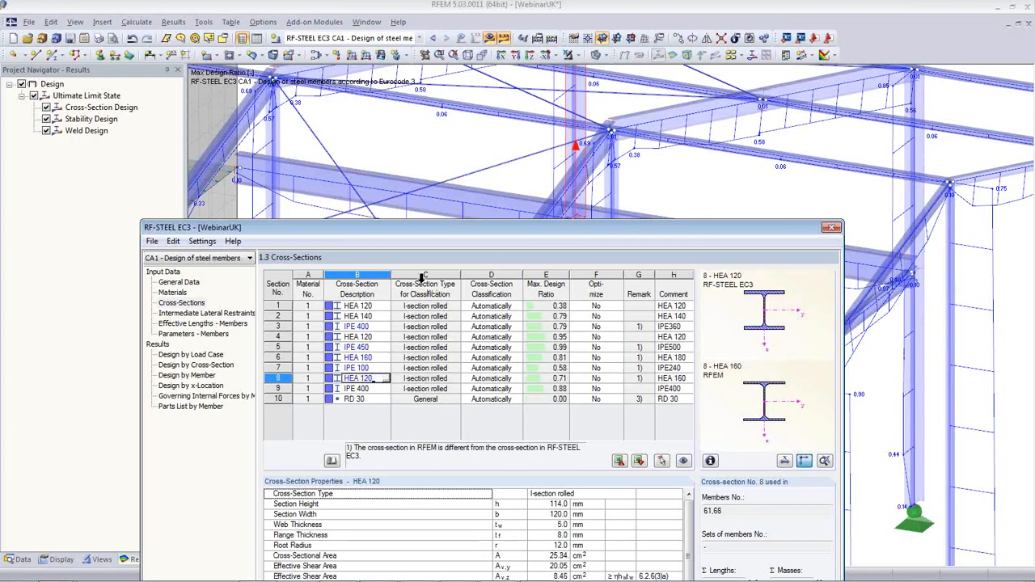
drag(428, 234, 421, 108)
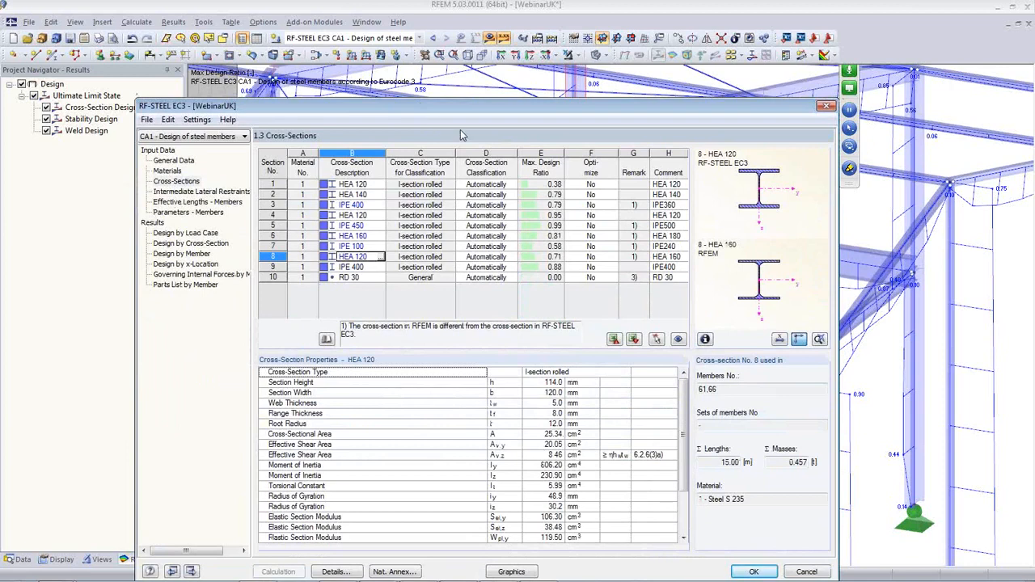
drag(437, 108, 481, 62)
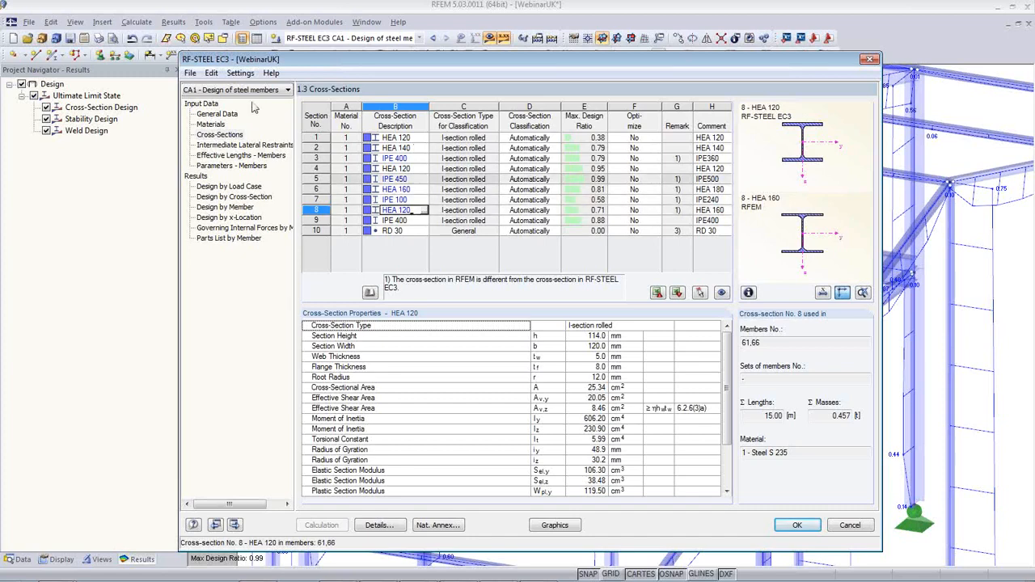
Export all optimized design cross-sections to the model, deleting old results, and close RF-STEEL EC3
click(211, 74)
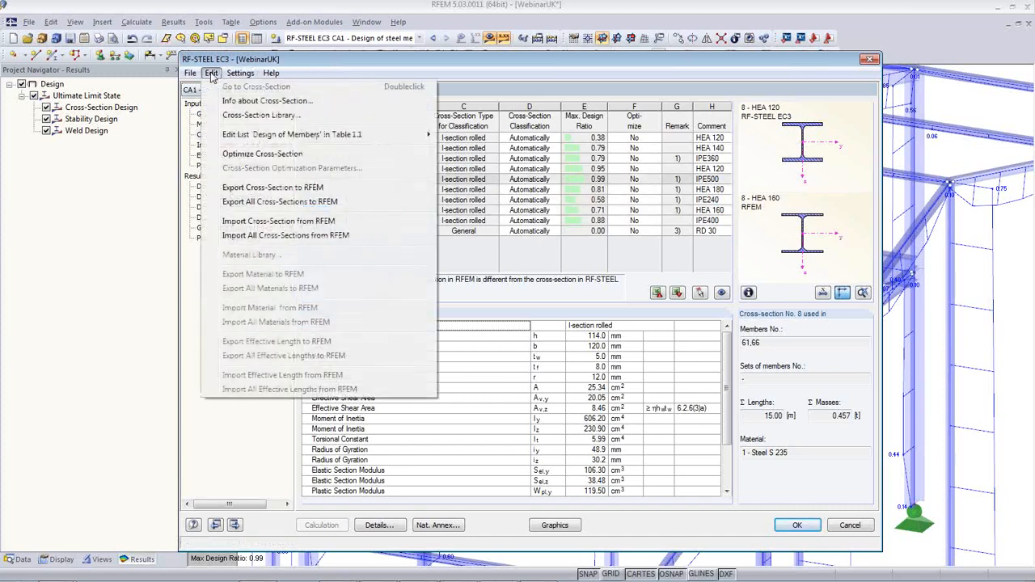
click(255, 202)
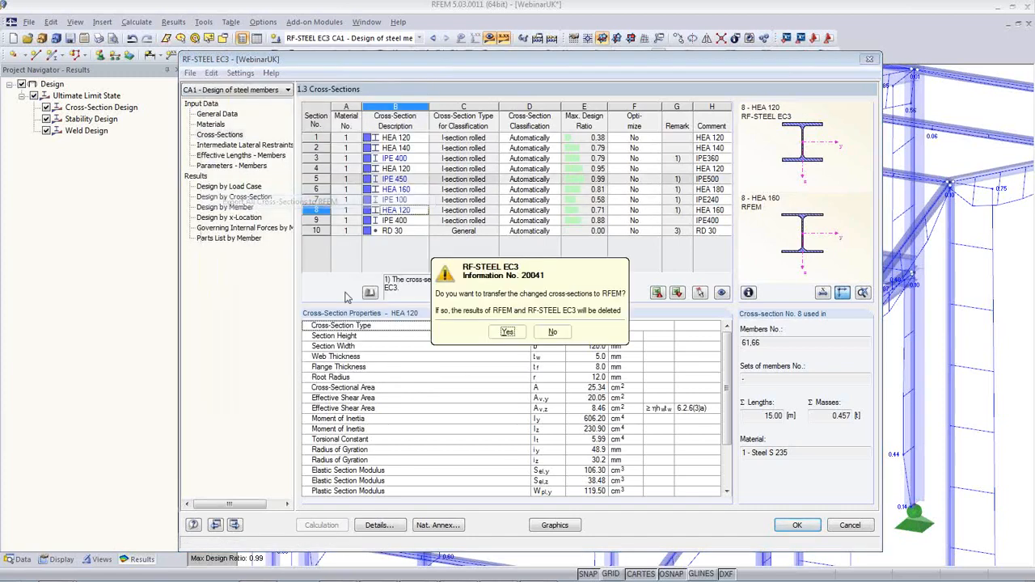
click(508, 335)
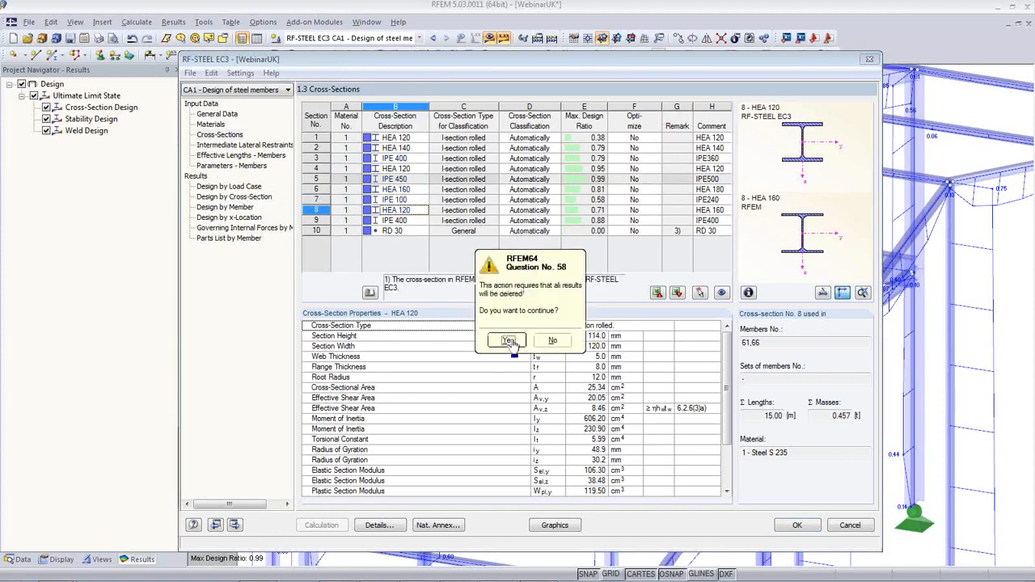
click(508, 339)
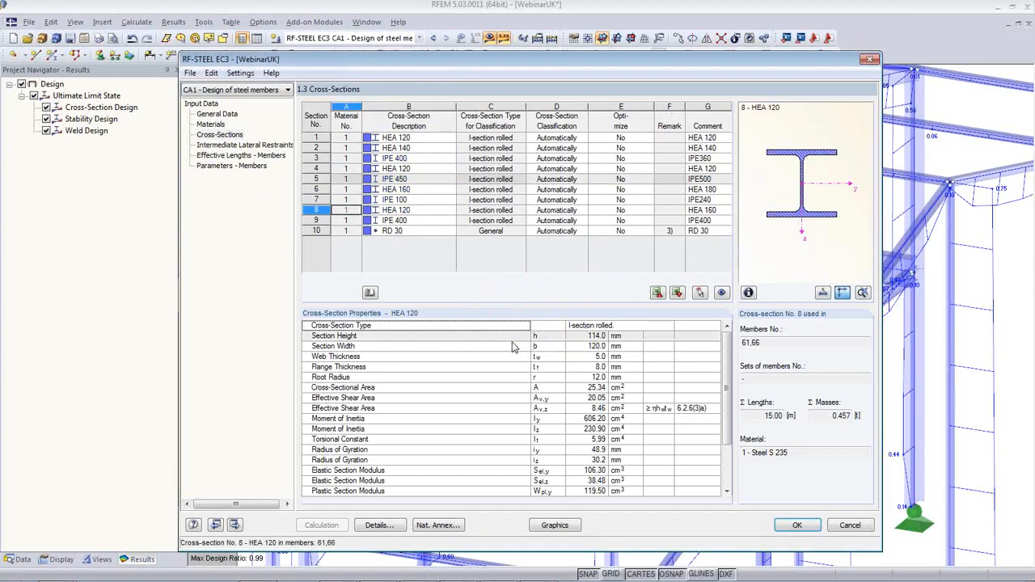
click(797, 524)
Zoom out and select the floor slab with the opening, Surface No. 2
scroll(521, 425, down, 6)
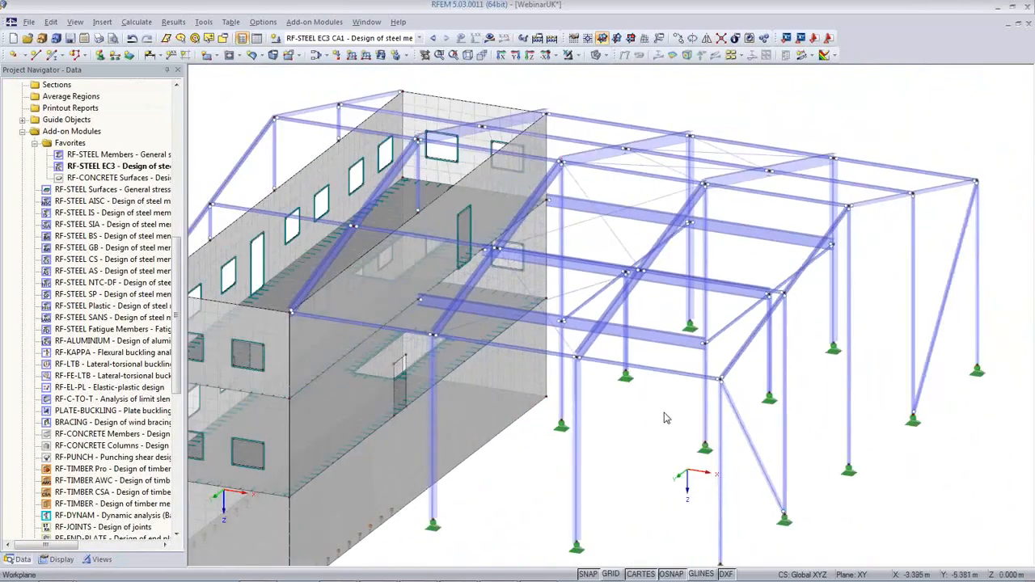
ctrl+middle_drag(660, 418, 636, 398)
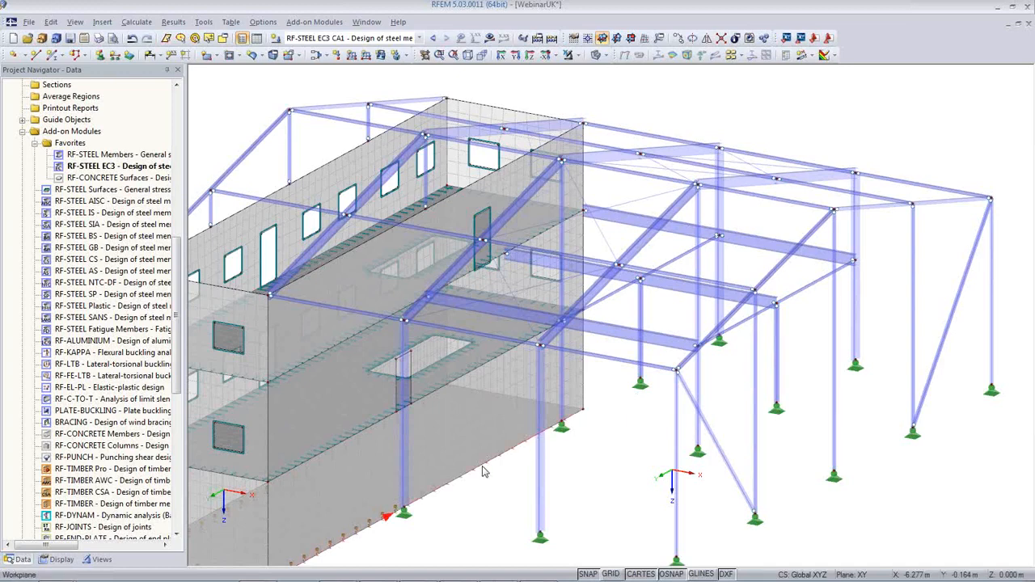
scroll(469, 464, up, 3)
mouse_move(547, 409)
middle_down()
mouse_move(557, 389)
mouse_move(548, 416)
middle_up()
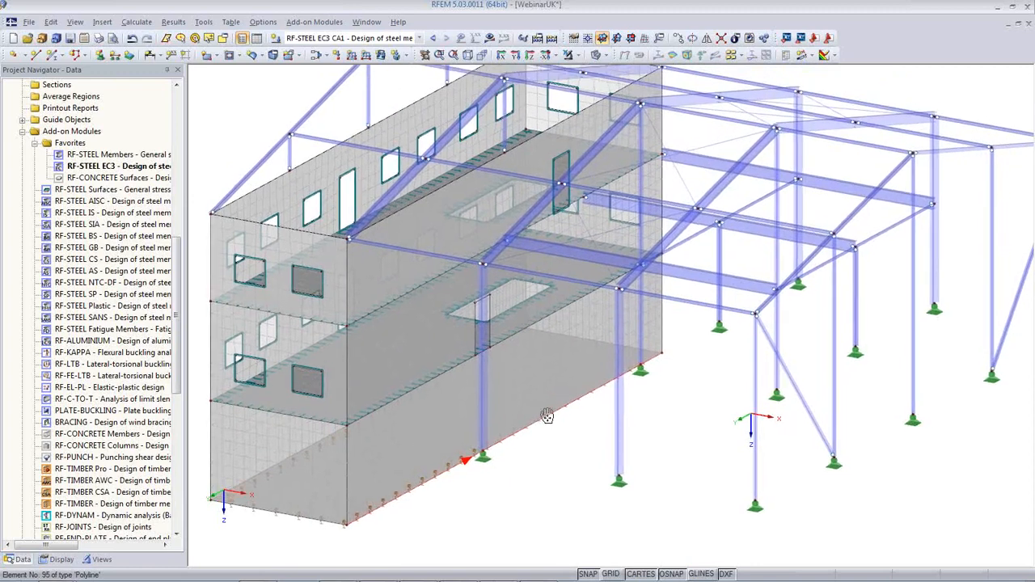
scroll(547, 416, down, 2)
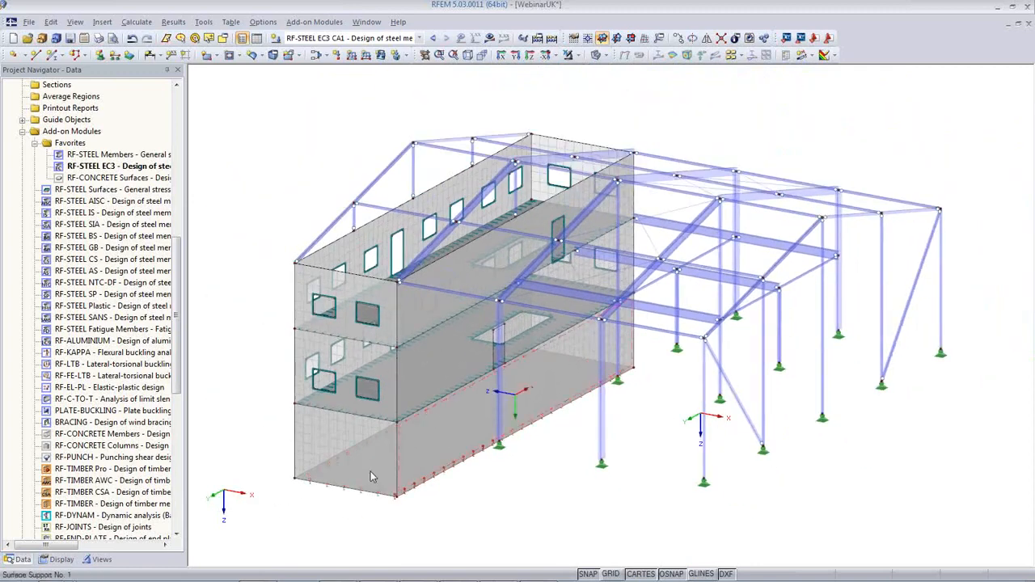
click(374, 420)
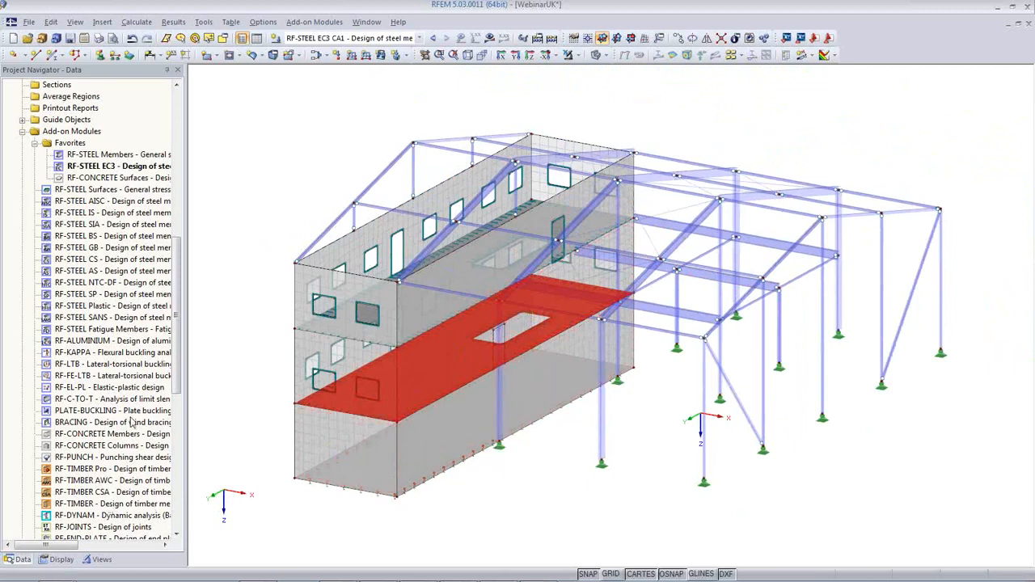
Open RF-CONCRETE Surfaces with the United Kingdom (BS) annex and select combination RC1 for design
double_click(107, 179)
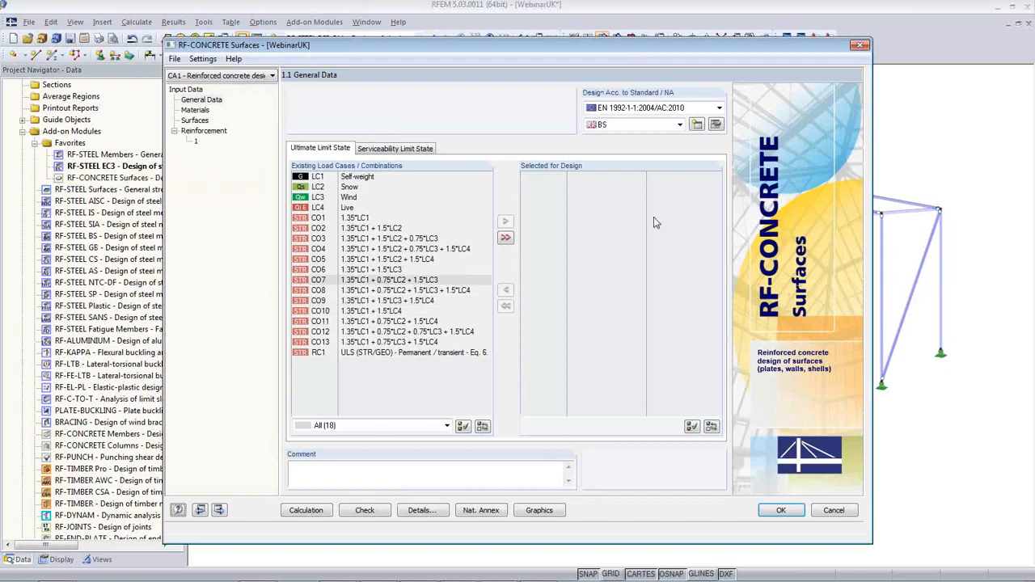
click(671, 124)
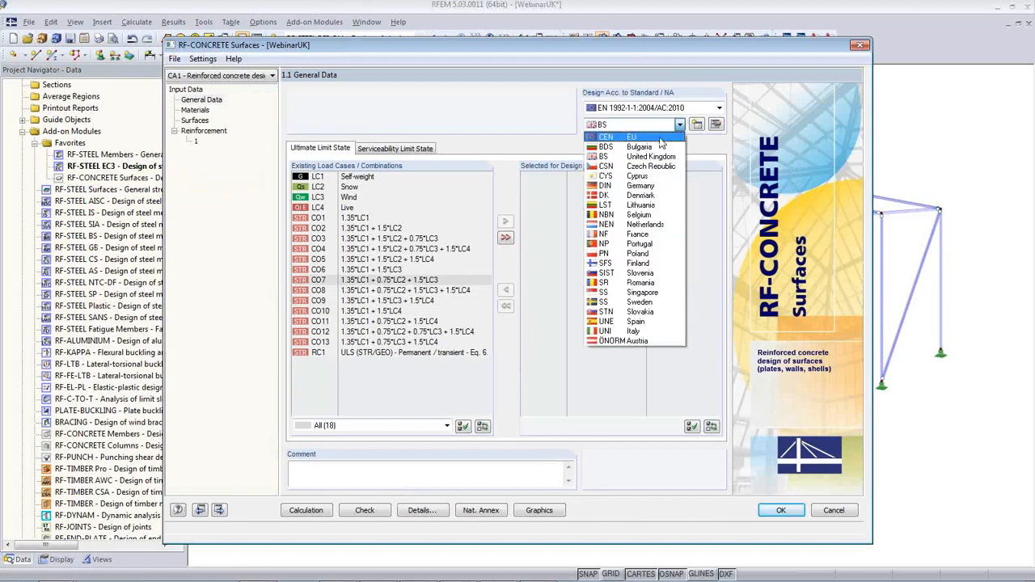
click(655, 156)
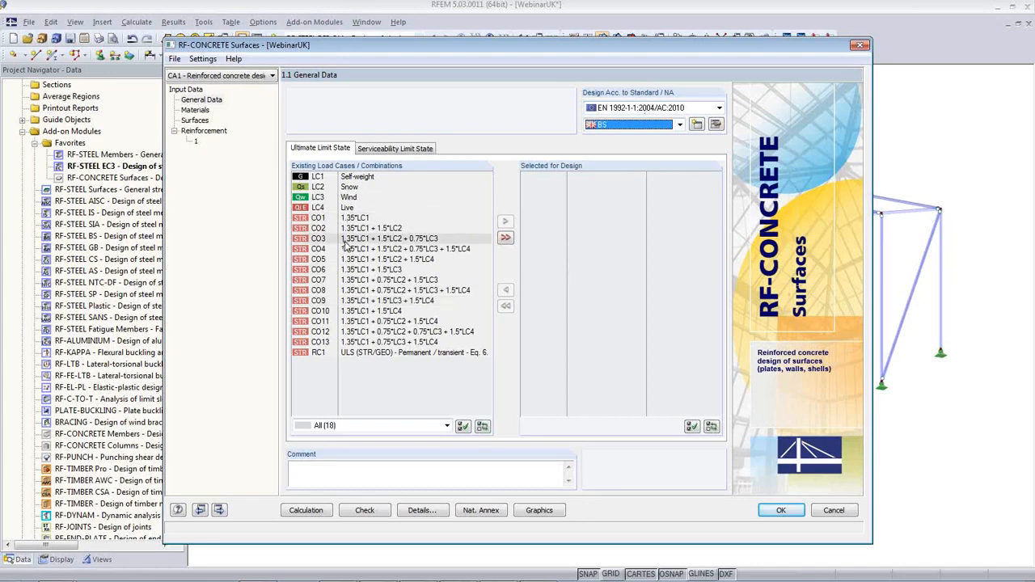
double_click(348, 355)
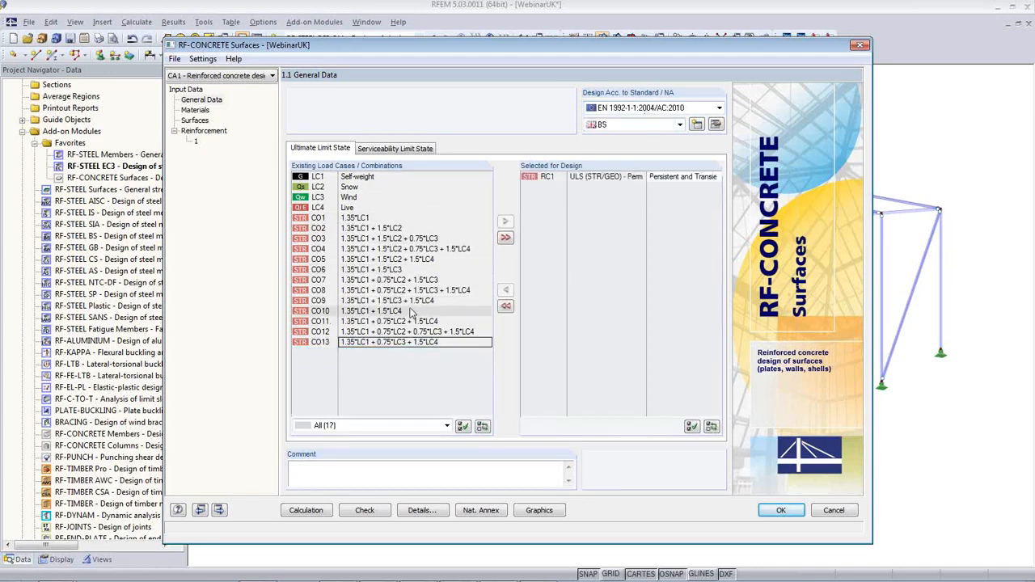
Move through the Materials and Surfaces pages to the Reinforcement 1 settings
click(202, 111)
click(195, 120)
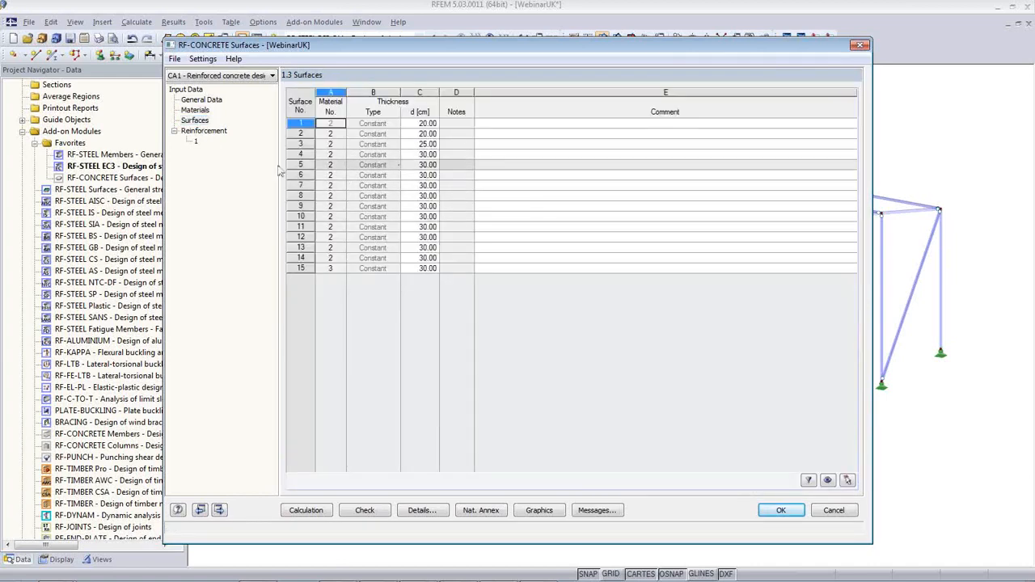
click(196, 142)
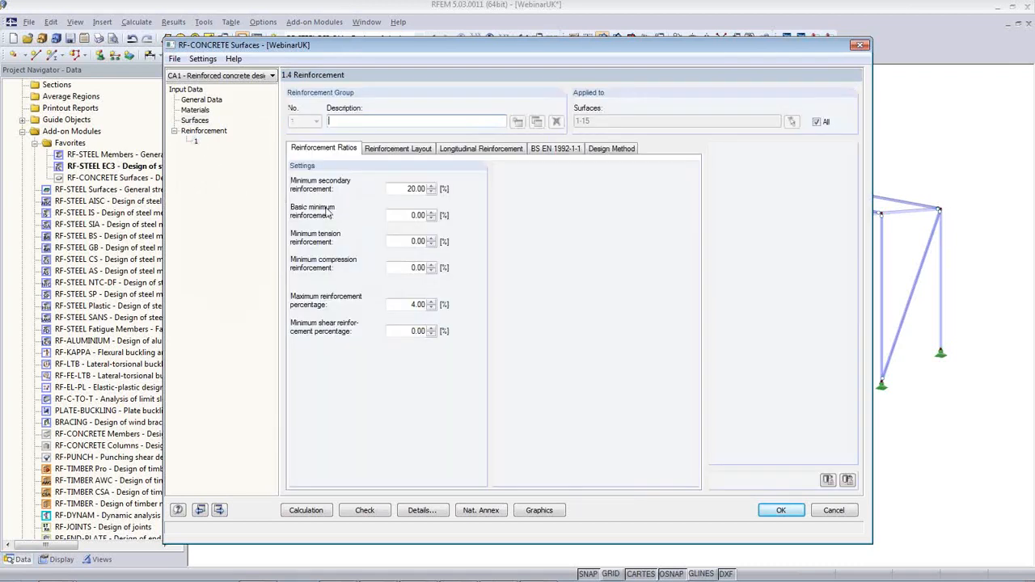
Limit reinforcement group 1 to surface 2, picked in the model, and review its layout settings
click(817, 122)
key(Delete)
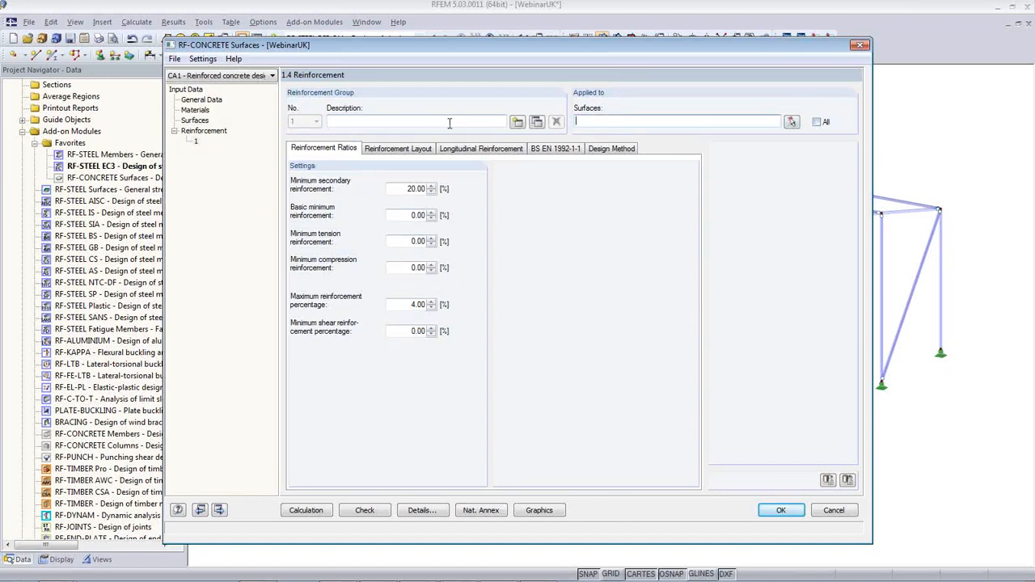
click(791, 122)
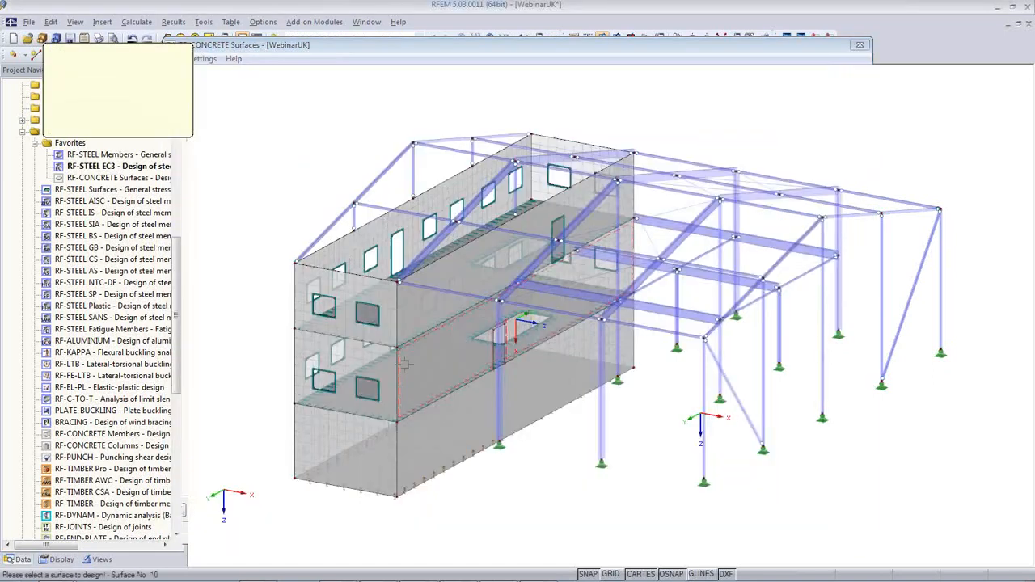
click(362, 397)
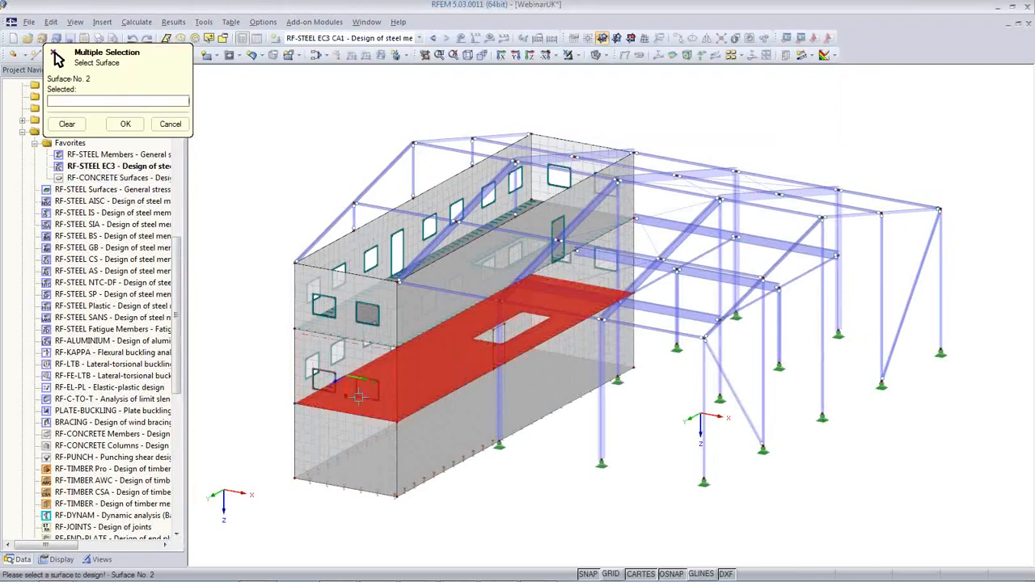
click(126, 125)
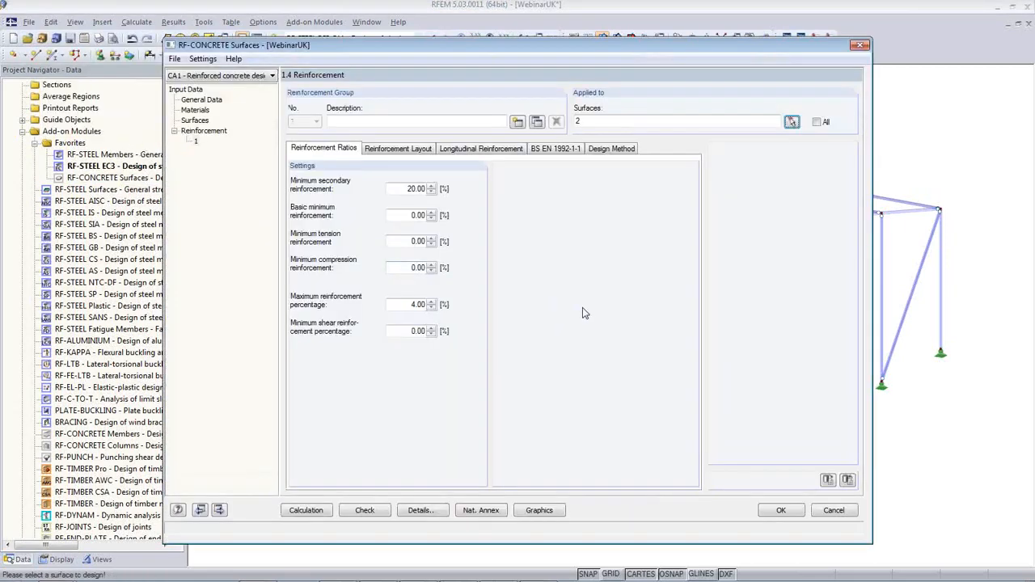
click(384, 151)
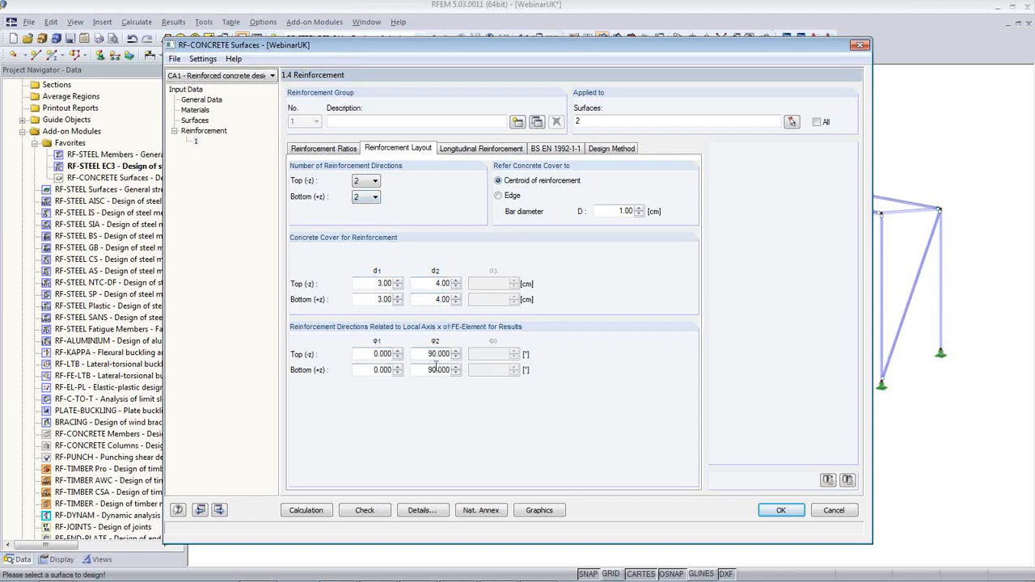
Set 10 mm bars at 200 mm, top and bottom in a s,1 and a s,2, giving 3.93 cm²/m
click(470, 150)
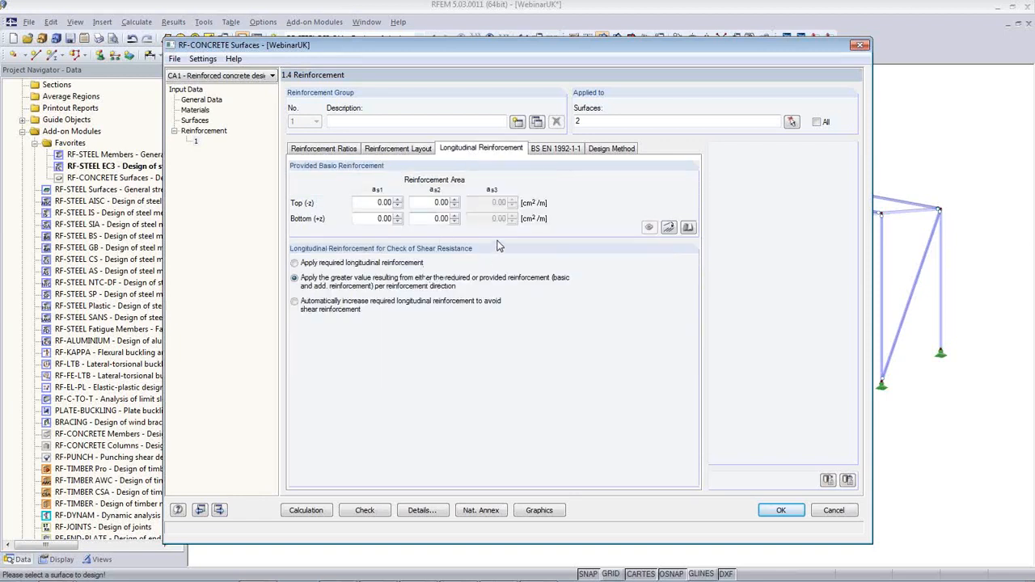
click(668, 228)
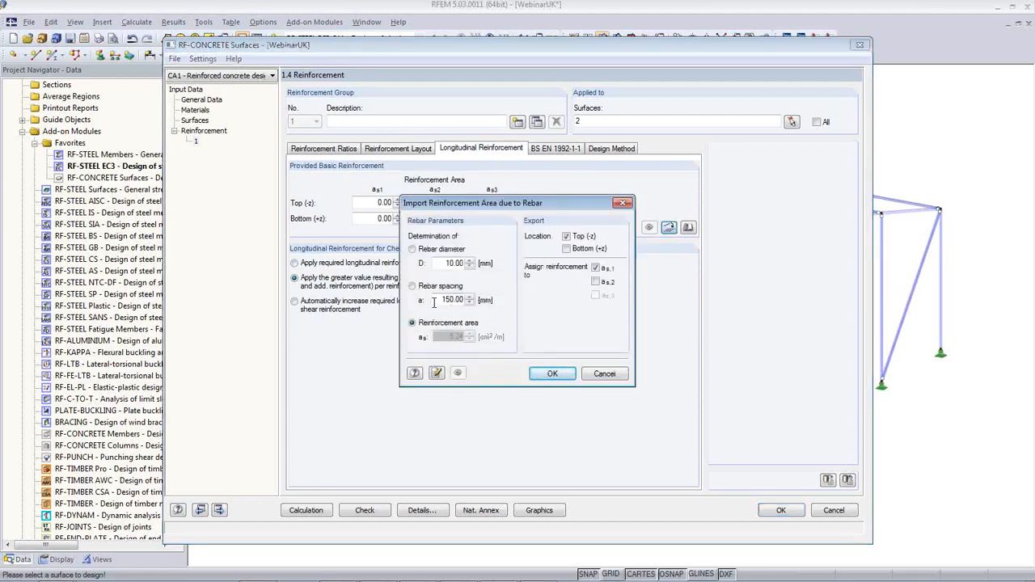
drag(433, 302, 466, 300)
text(200)
click(451, 263)
click(567, 249)
click(596, 282)
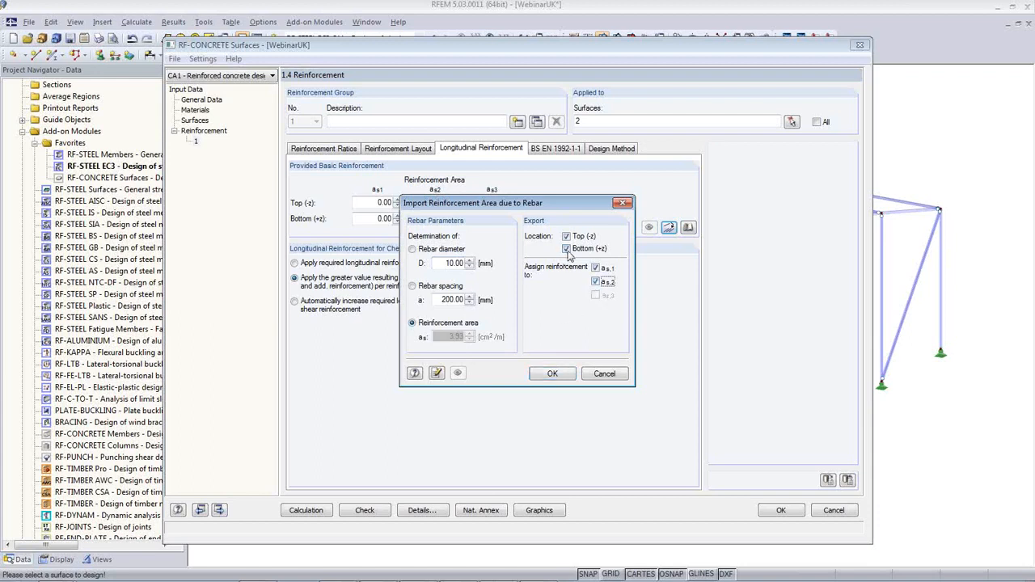
click(553, 374)
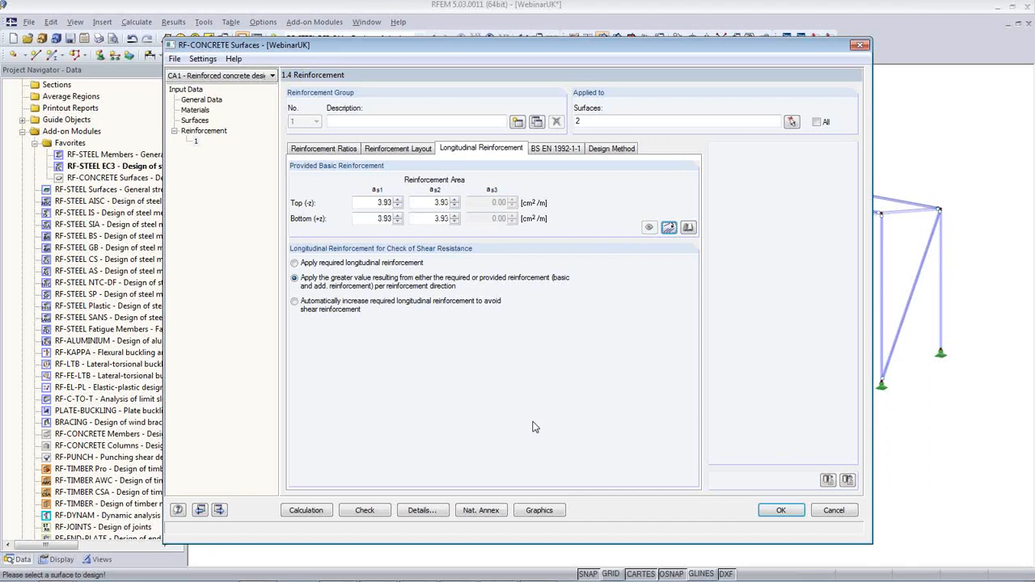
Run the concrete design calculation to get the total required reinforcement for surface 2
click(307, 513)
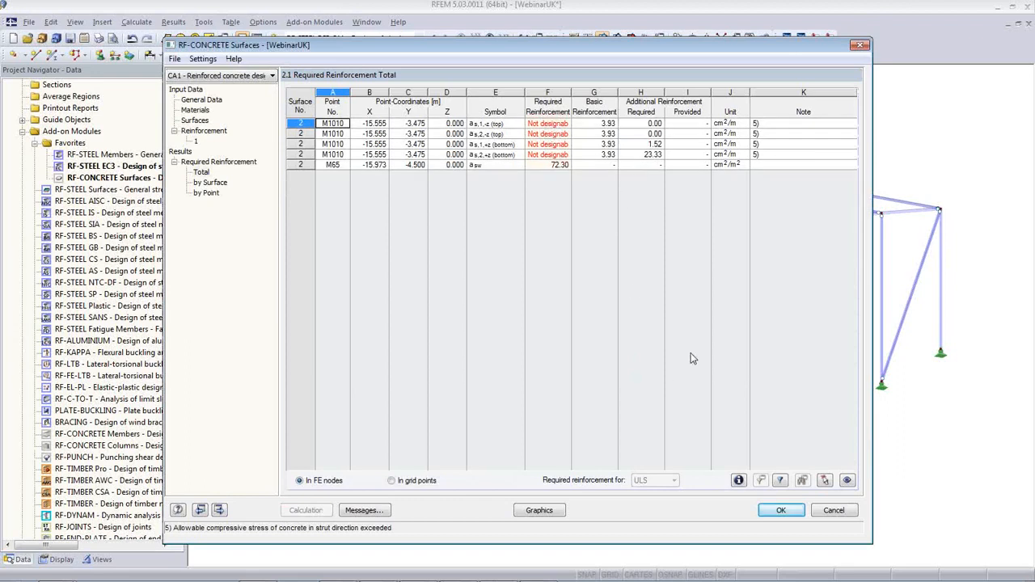
Filter out the non-designable points and go back to the Surfaces thickness table
click(780, 481)
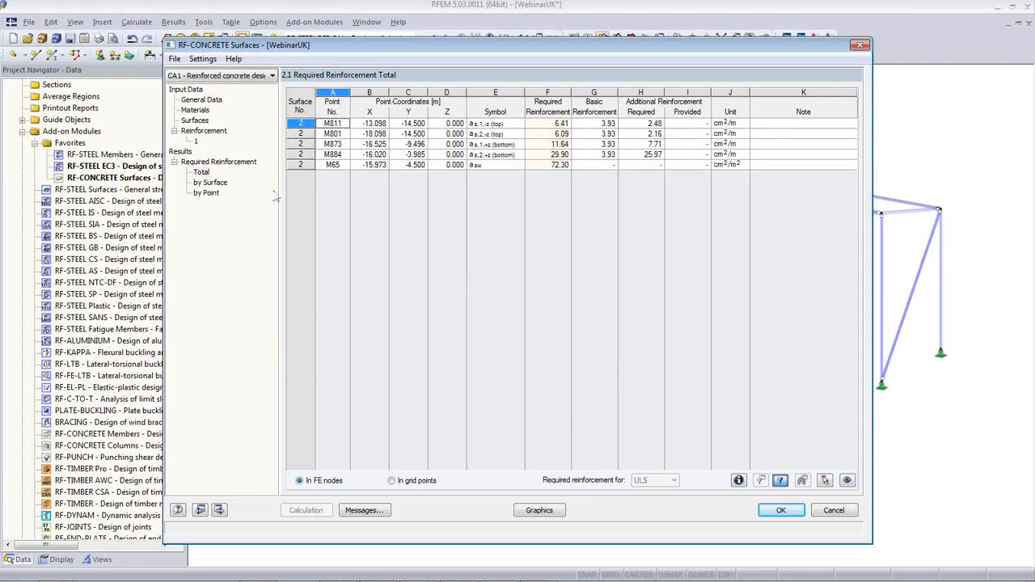
click(198, 120)
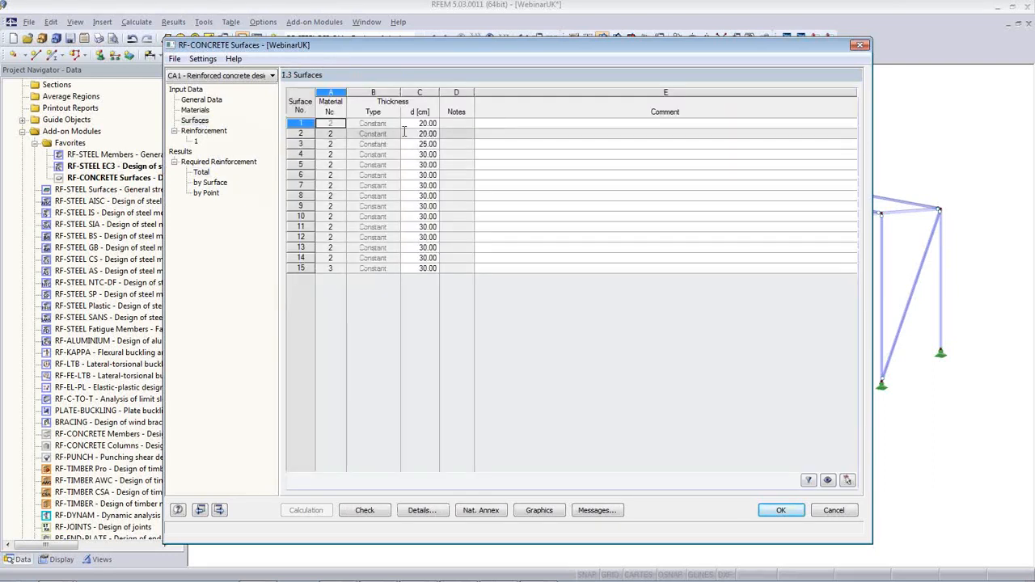
Change surfaces 1 and 2 to 30.00 cm thickness and rerun the concrete design
drag(434, 53, 567, 377)
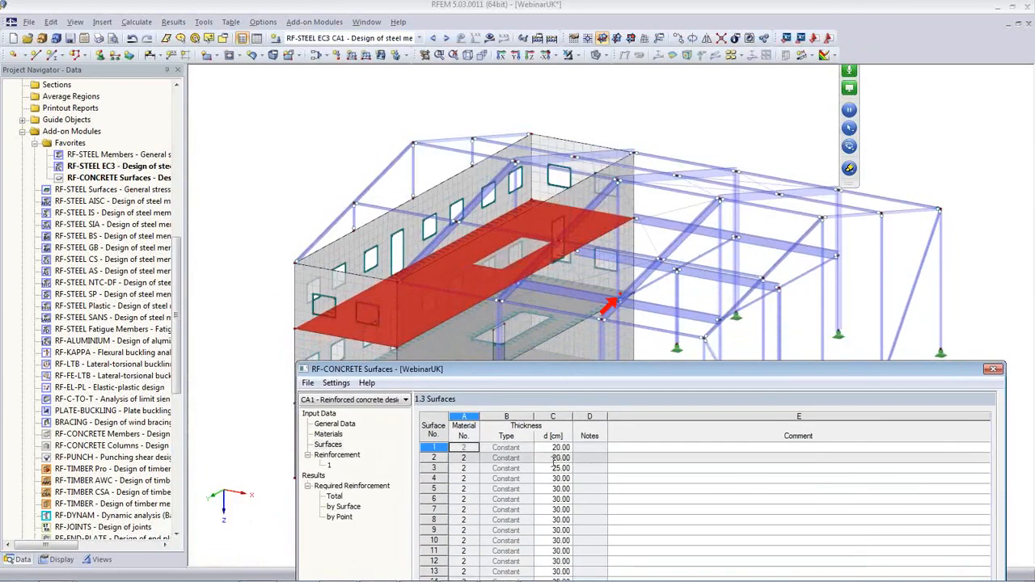
click(554, 458)
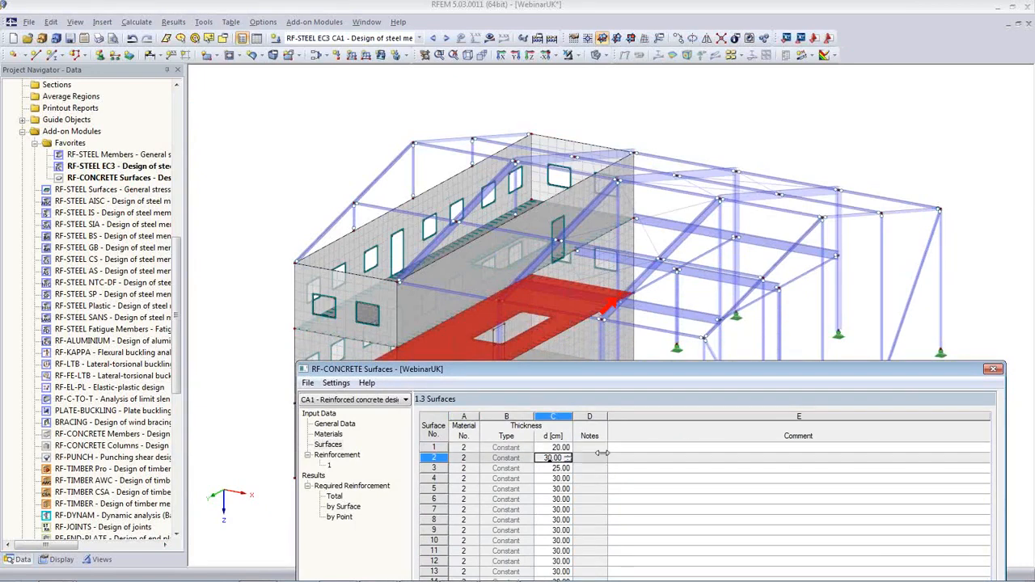
click(558, 448)
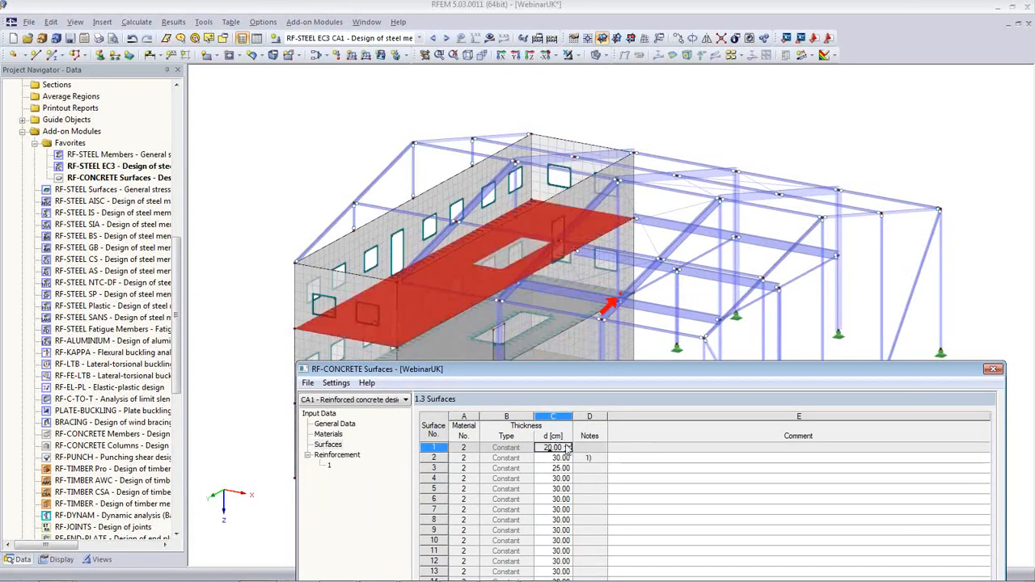
click(568, 445)
click(556, 458)
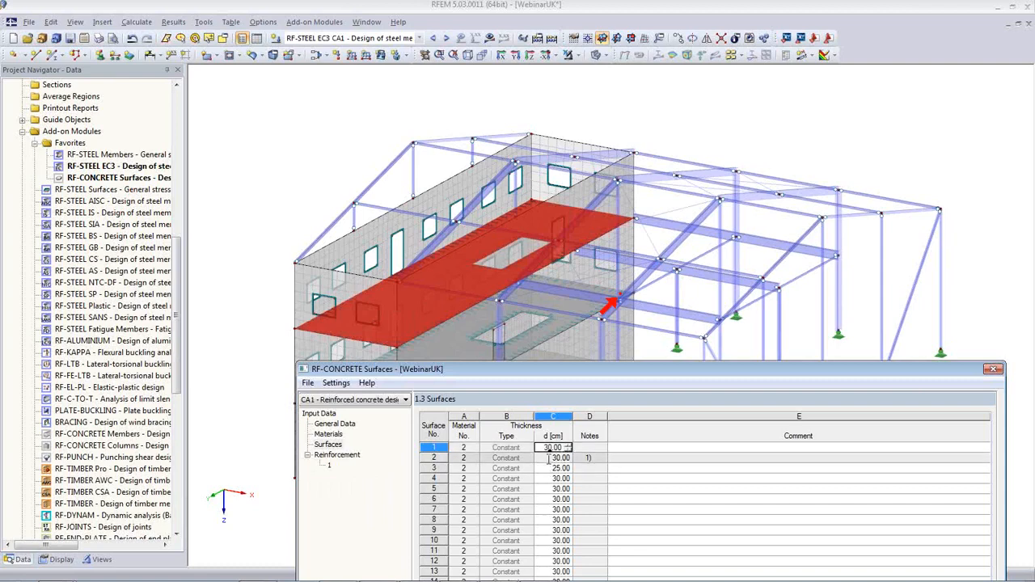
drag(537, 362, 457, 89)
click(372, 564)
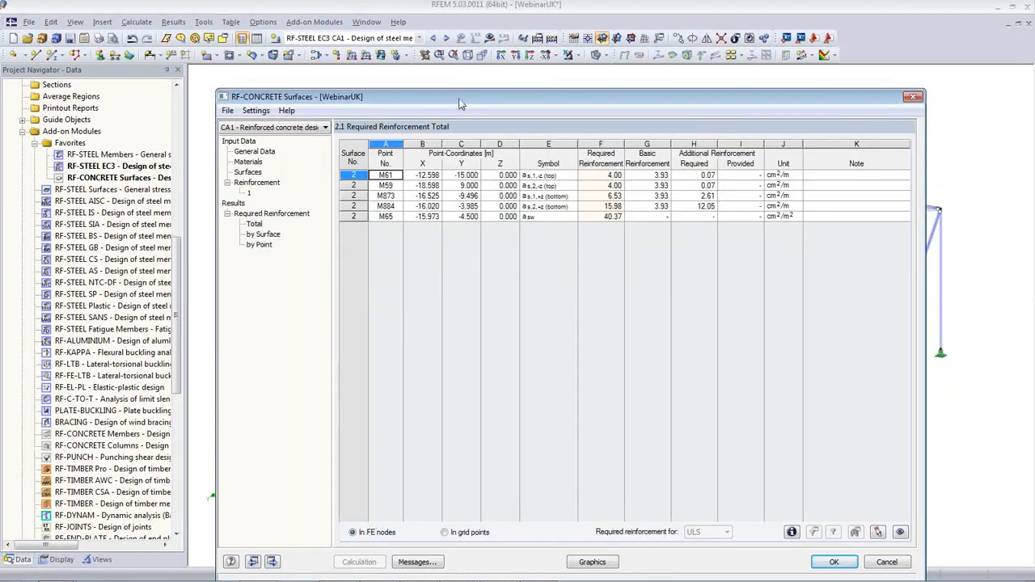
Close RF-CONCRETE Surfaces and display the RF-CONCRETE Surfaces CA1 design case
mouse_move(459, 104)
mouse_down()
mouse_move(453, 86)
mouse_move(494, 86)
mouse_move(453, 88)
mouse_move(455, 97)
mouse_up()
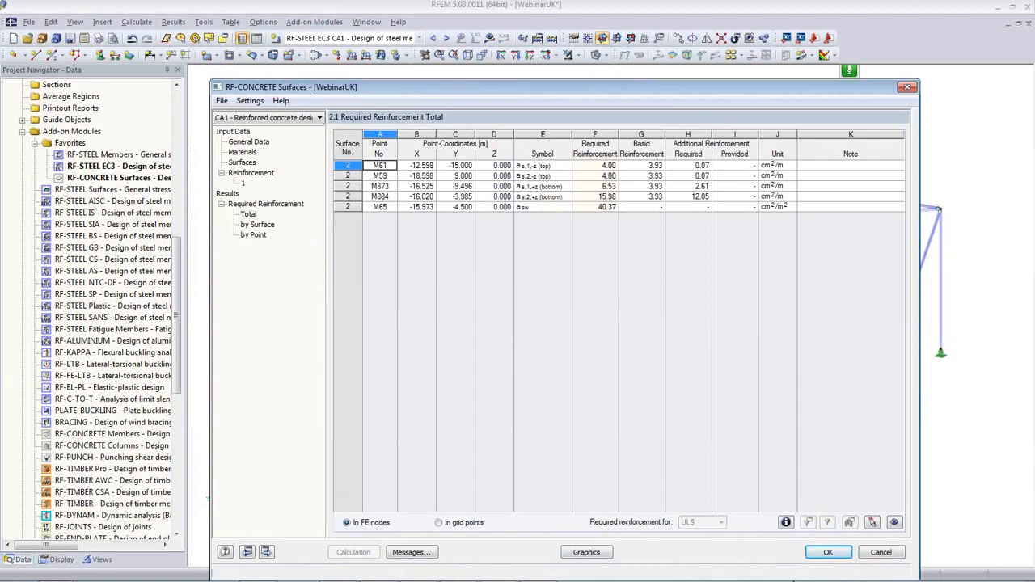
click(828, 553)
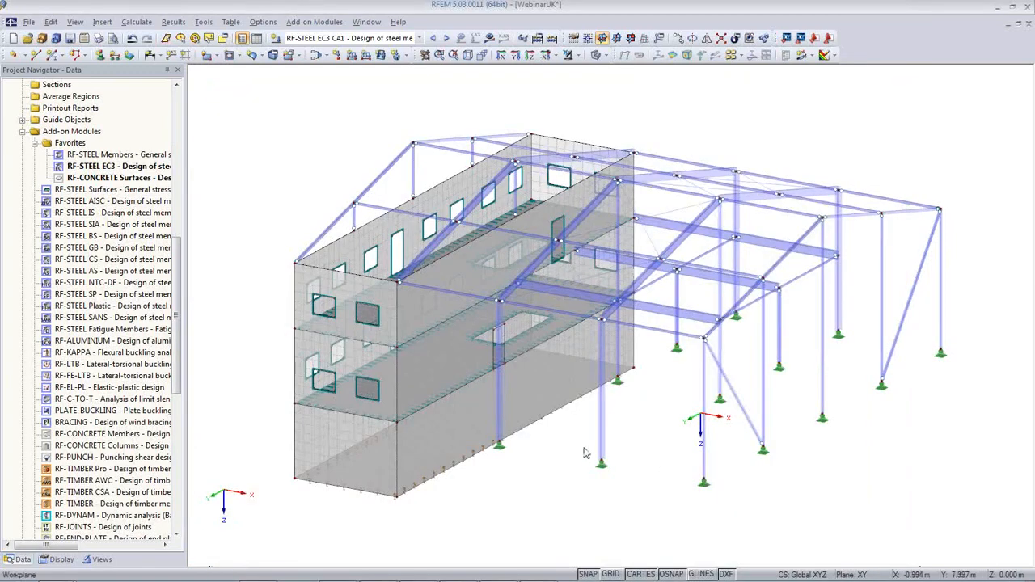
click(419, 38)
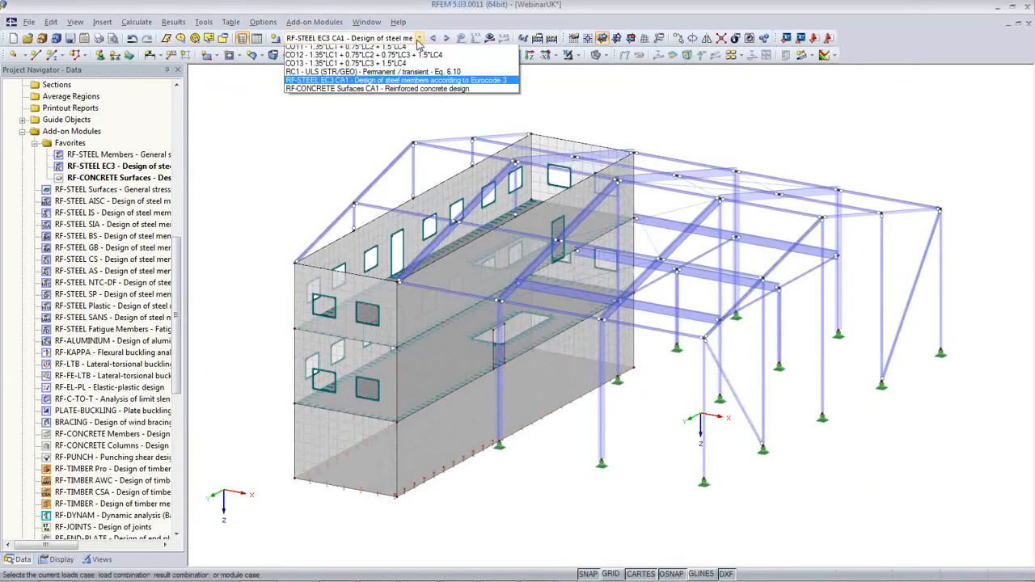
click(391, 211)
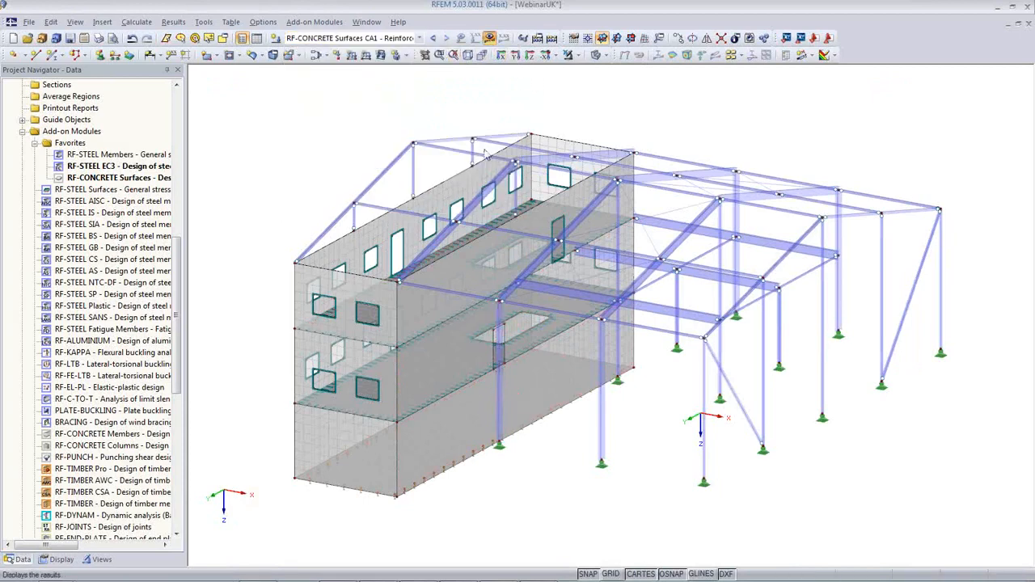
Isolate the floor slab with Visibility by Window and view it isometrically from above
ctrl+middle_drag(483, 492, 648, 388)
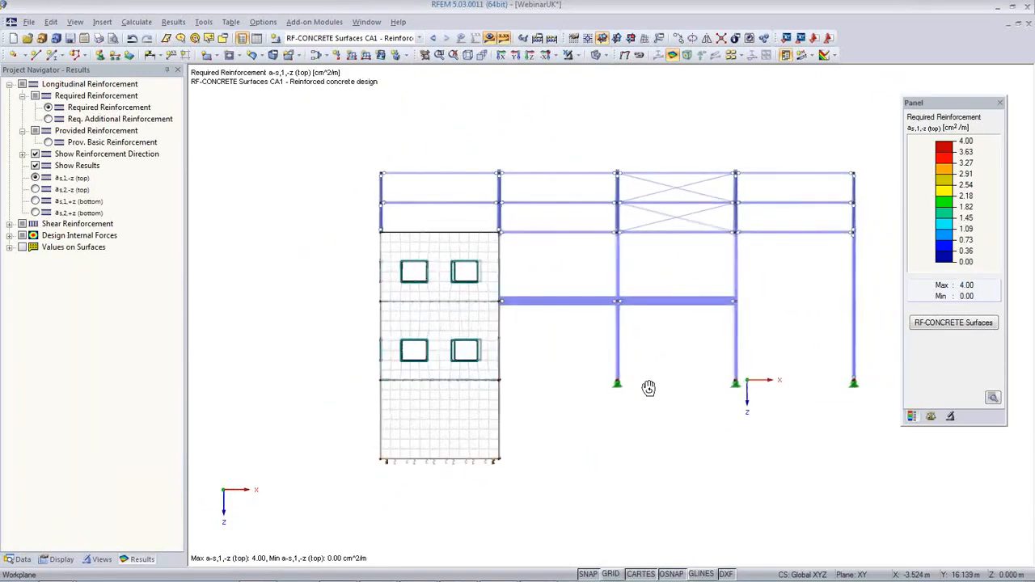
click(578, 55)
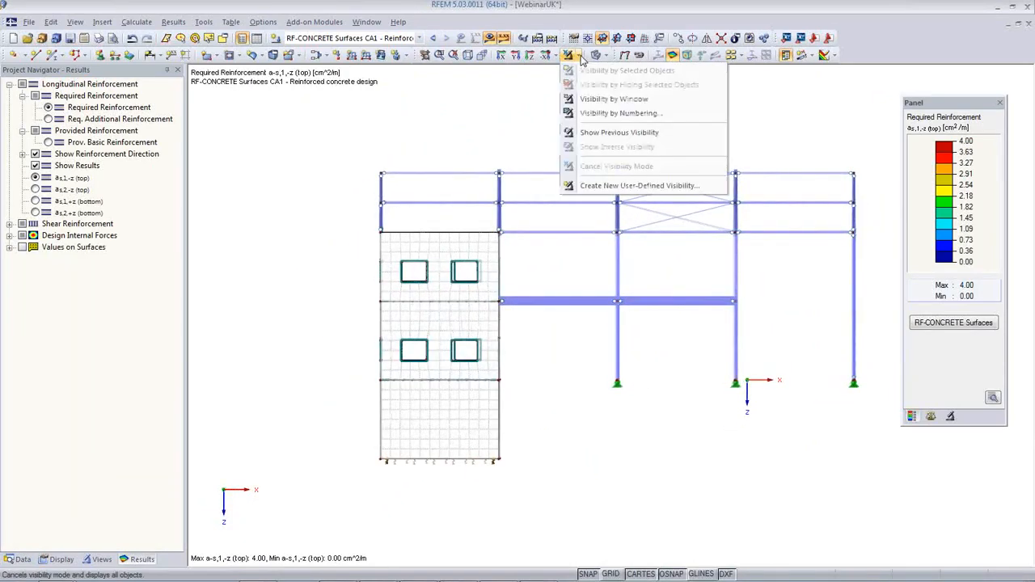
click(596, 99)
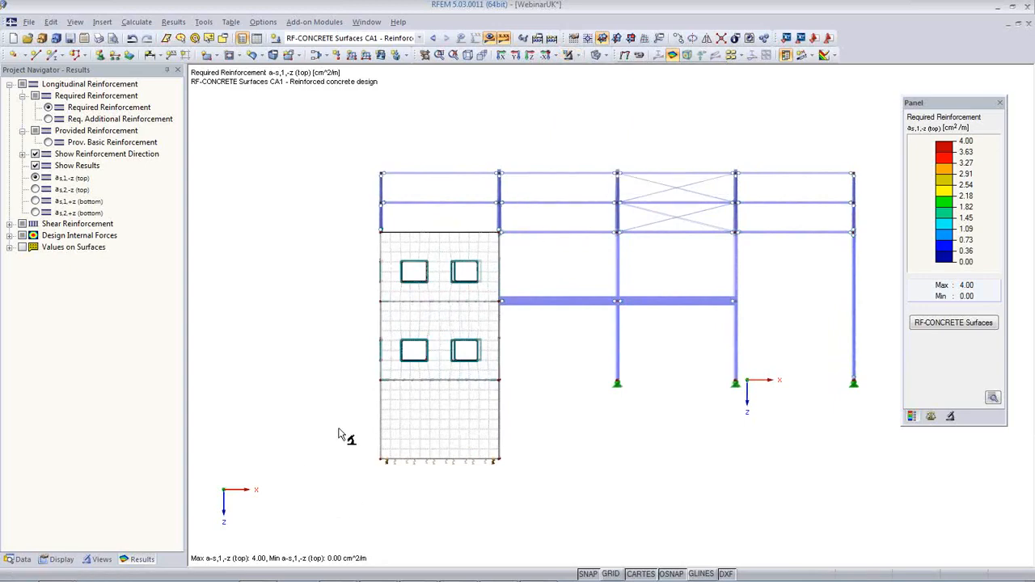
drag(372, 377, 530, 399)
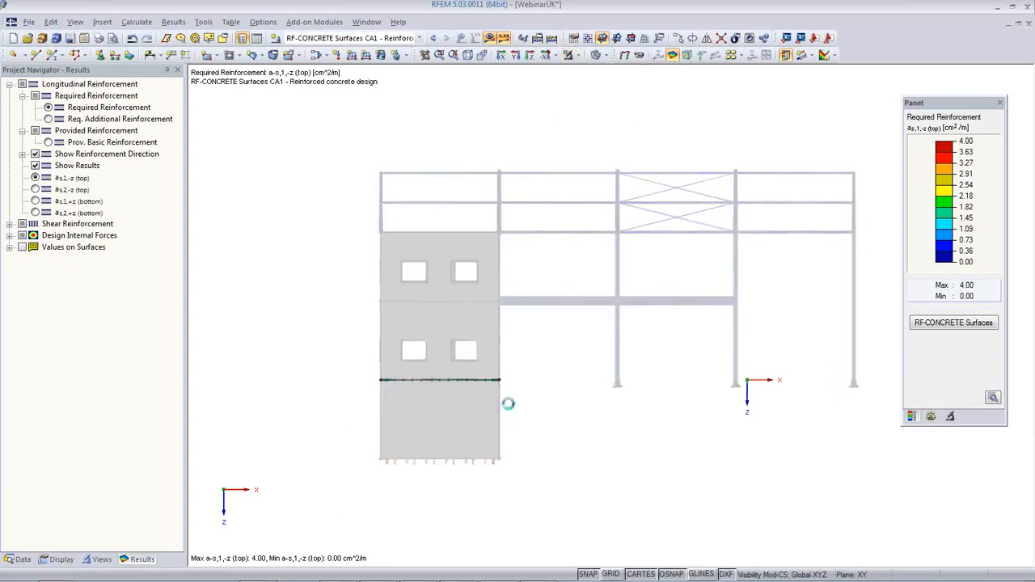
click(467, 54)
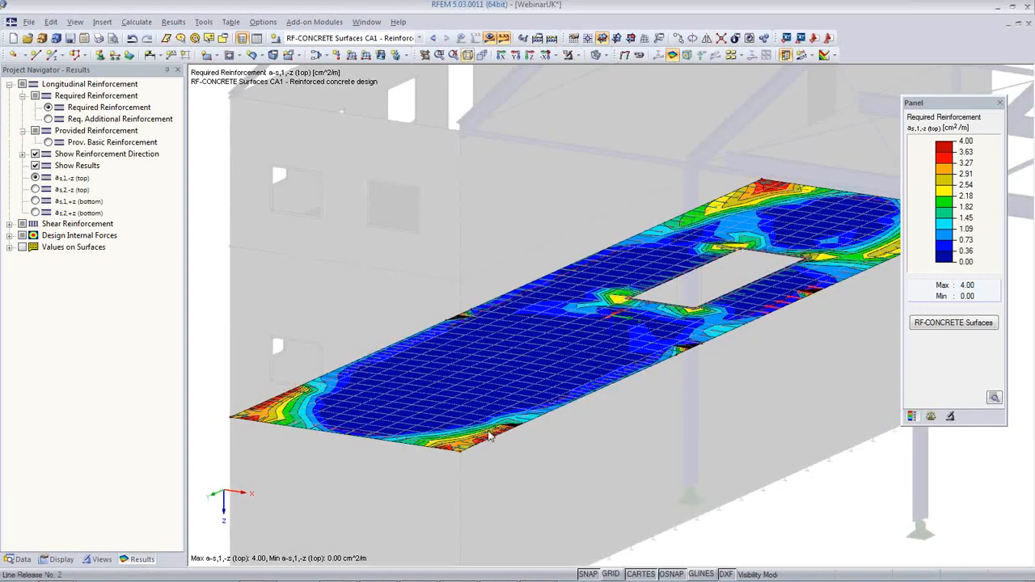
middle_drag(549, 449, 505, 455)
scroll(480, 425, down, 2)
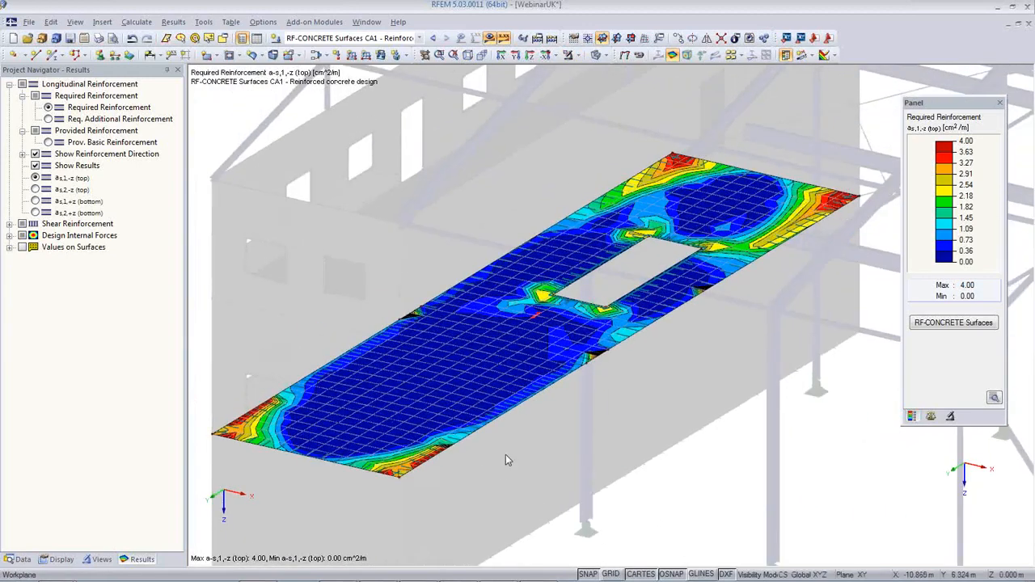
Label the slab plot with values, show bottom reinforcement a-s,2,+z up to 15.98 cm²/m, then hide results
click(732, 54)
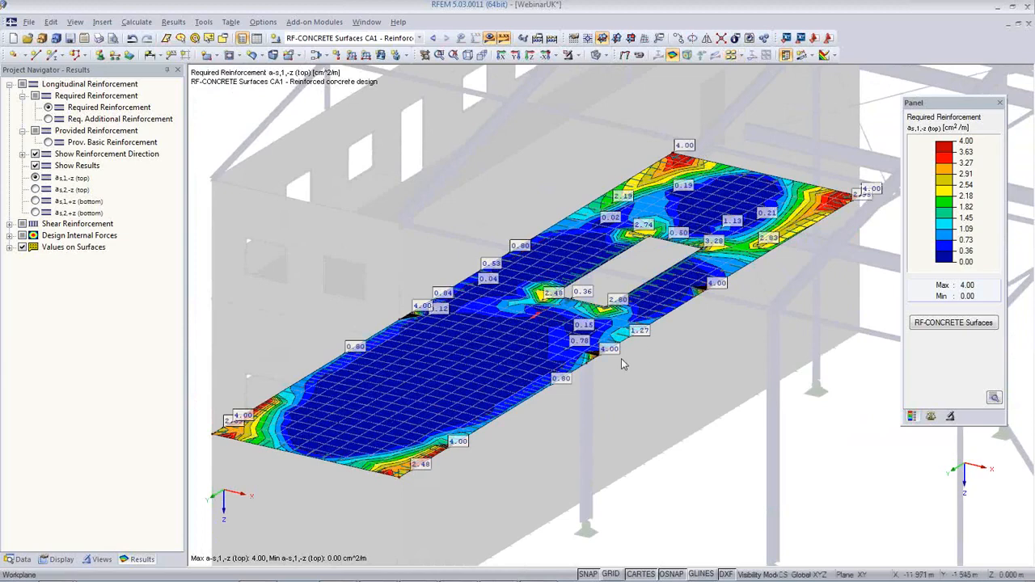
click(49, 119)
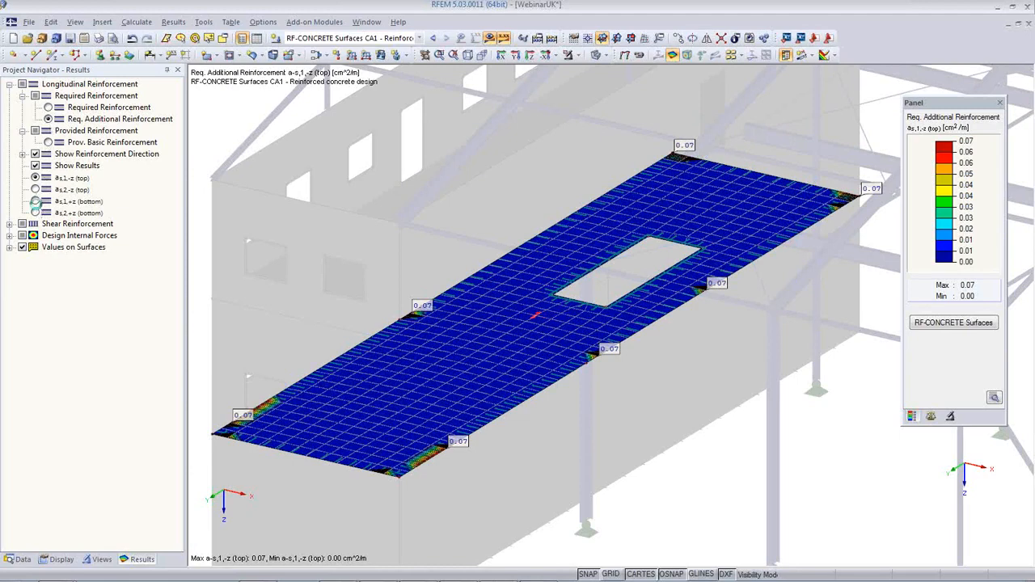
click(36, 201)
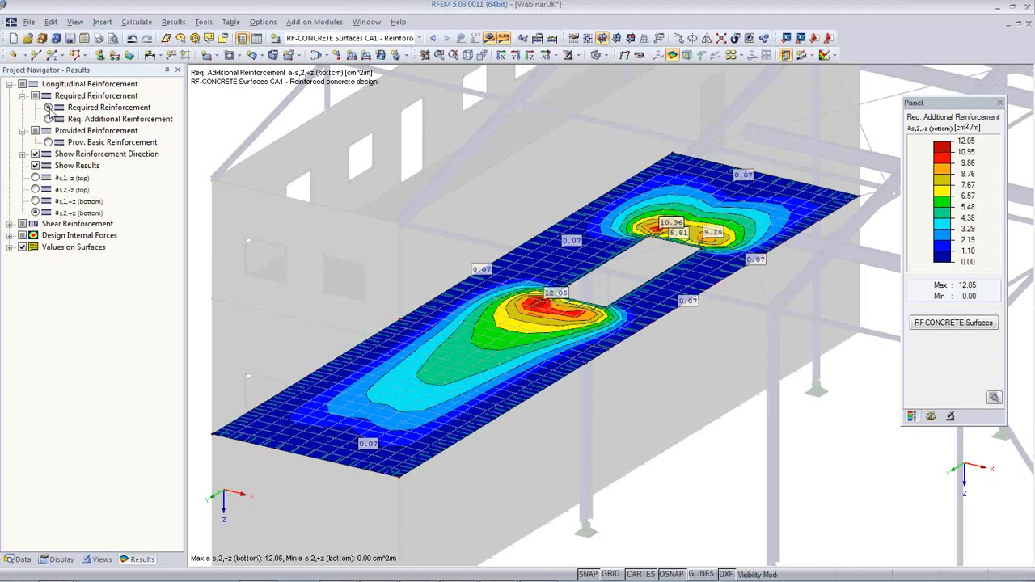
click(48, 107)
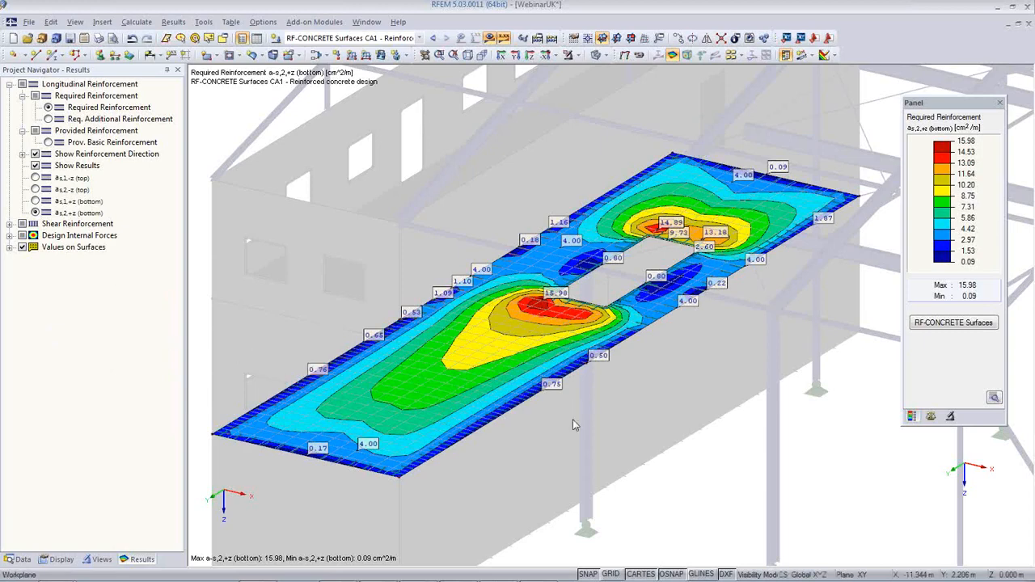
scroll(692, 500, down, 1)
middle_drag(688, 482, 627, 425)
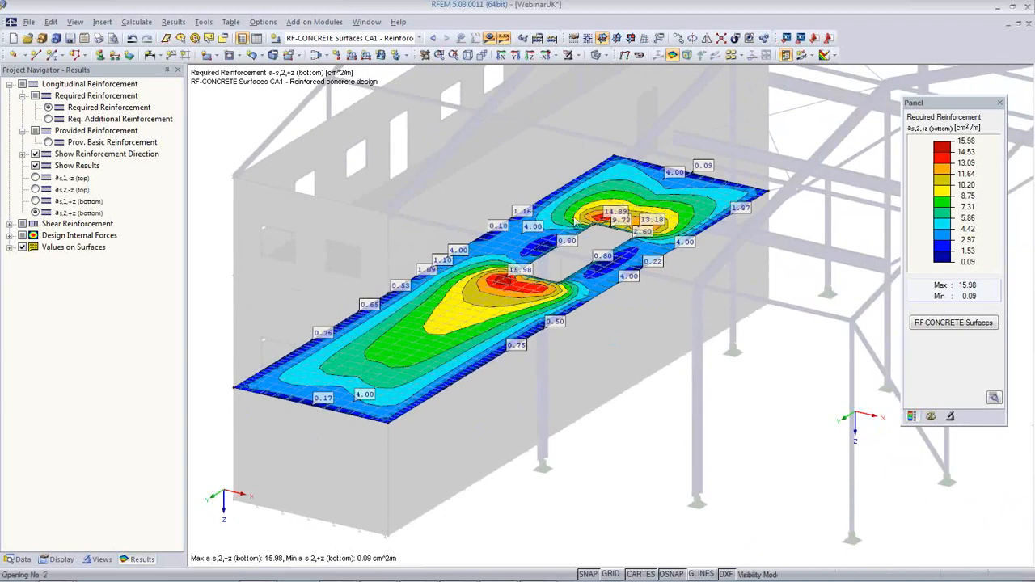
click(489, 38)
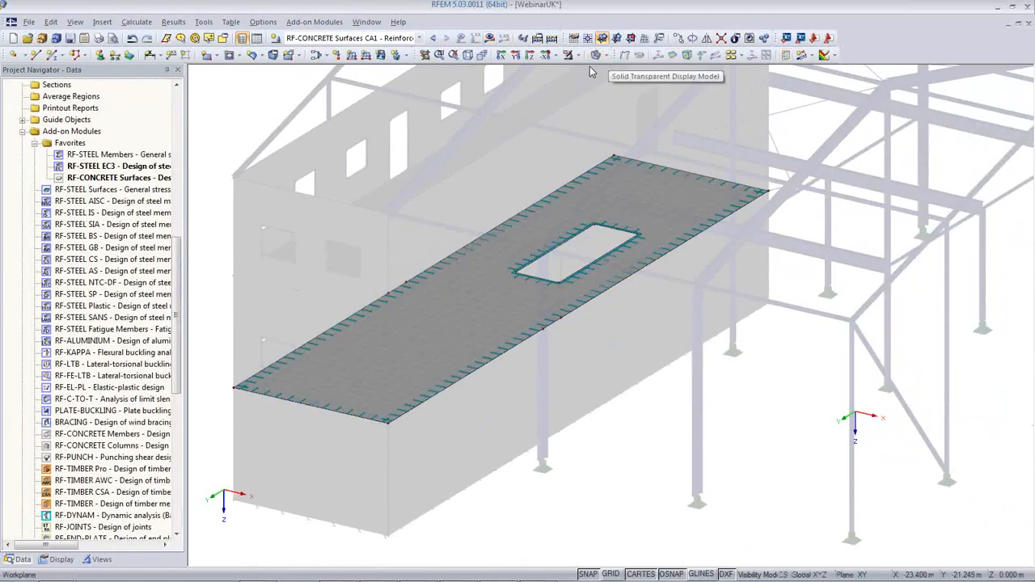
Cancel the visibility mode and zoom out to show the whole steel frame and concrete block
click(582, 56)
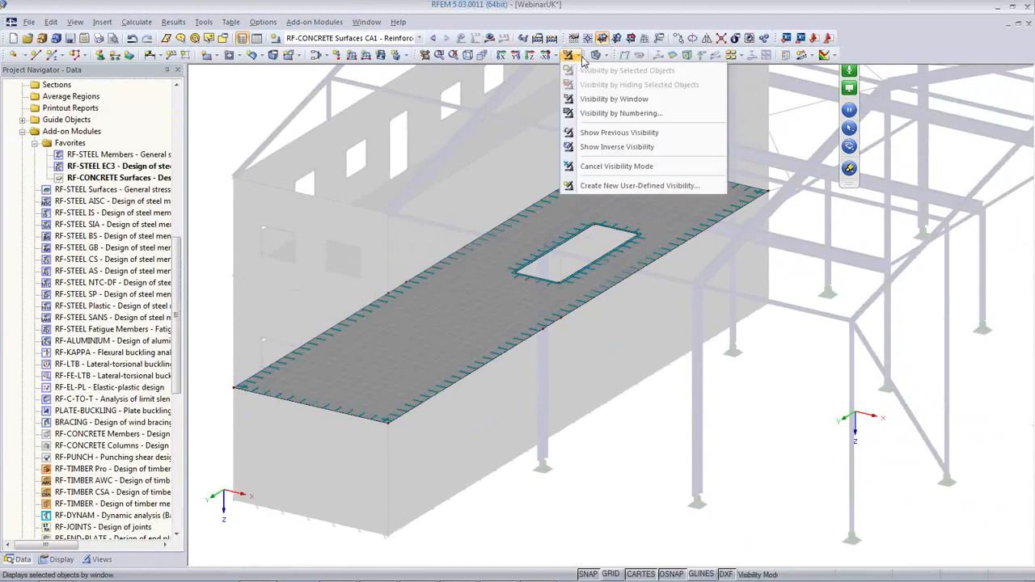
click(584, 165)
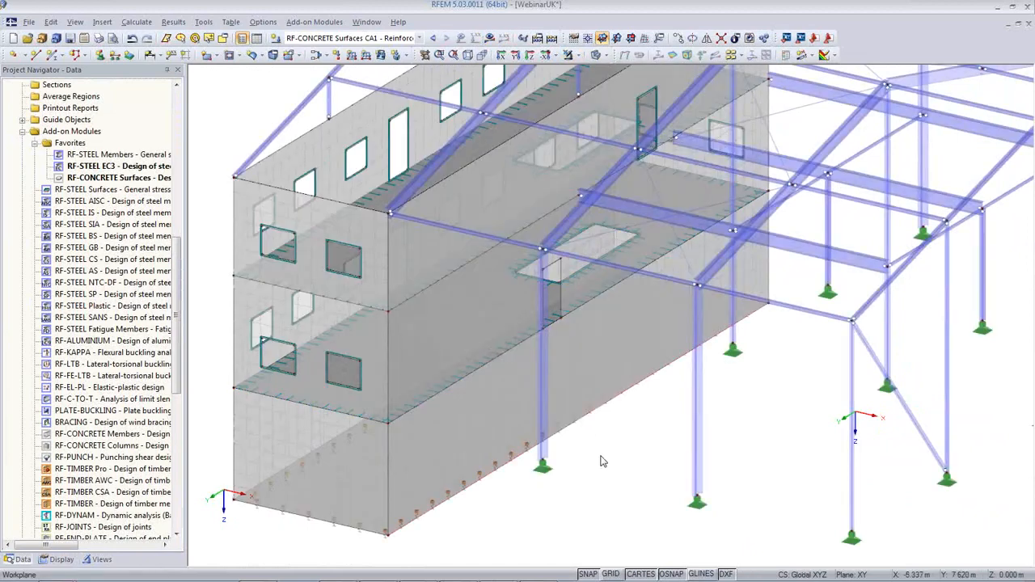
scroll(602, 458, down, 10)
middle_drag(603, 458, 501, 432)
scroll(501, 432, up, 5)
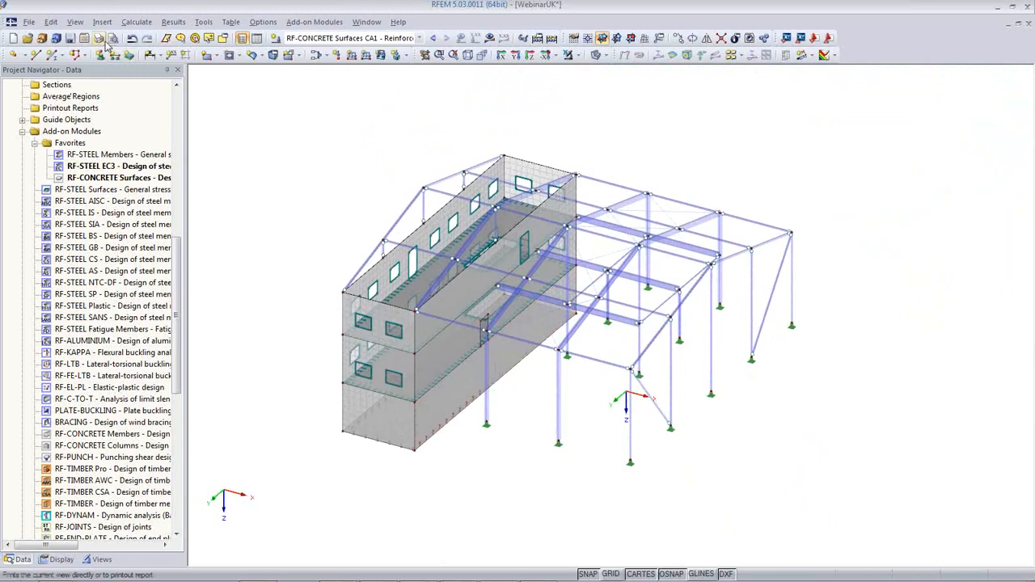
Print the isometric model graphic to a new printout report and edit its template's chapter selection
click(98, 38)
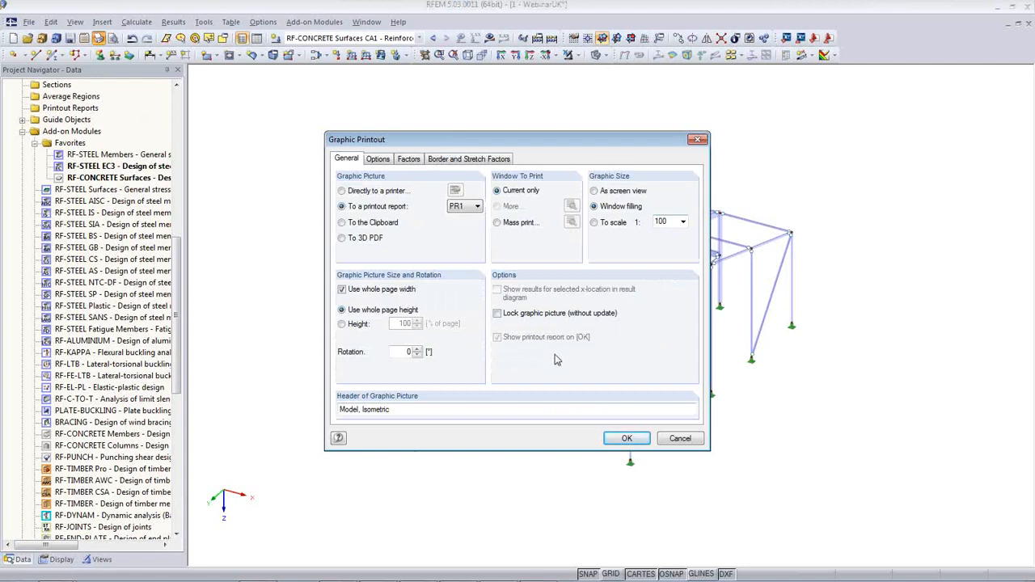
click(627, 438)
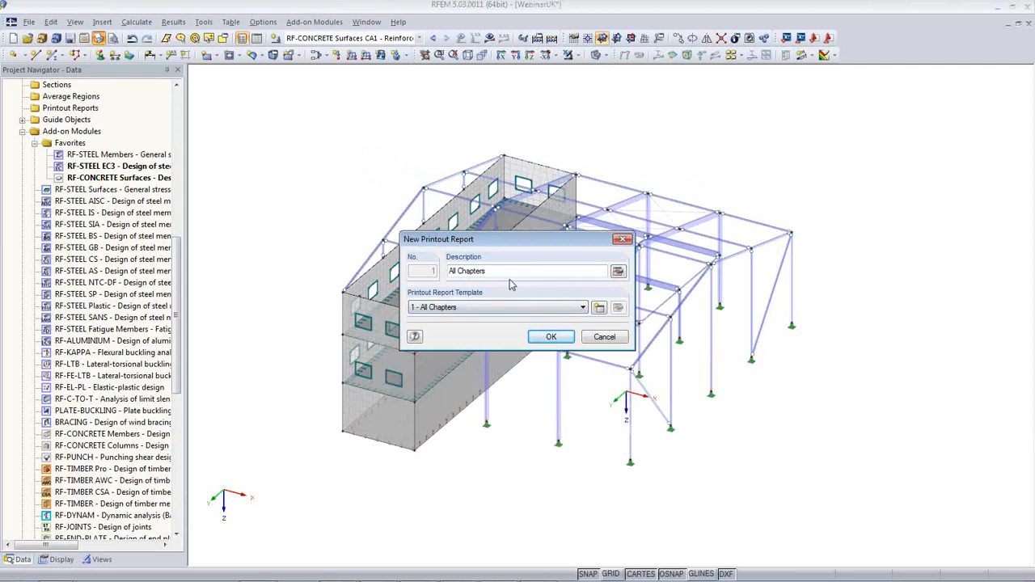
click(599, 312)
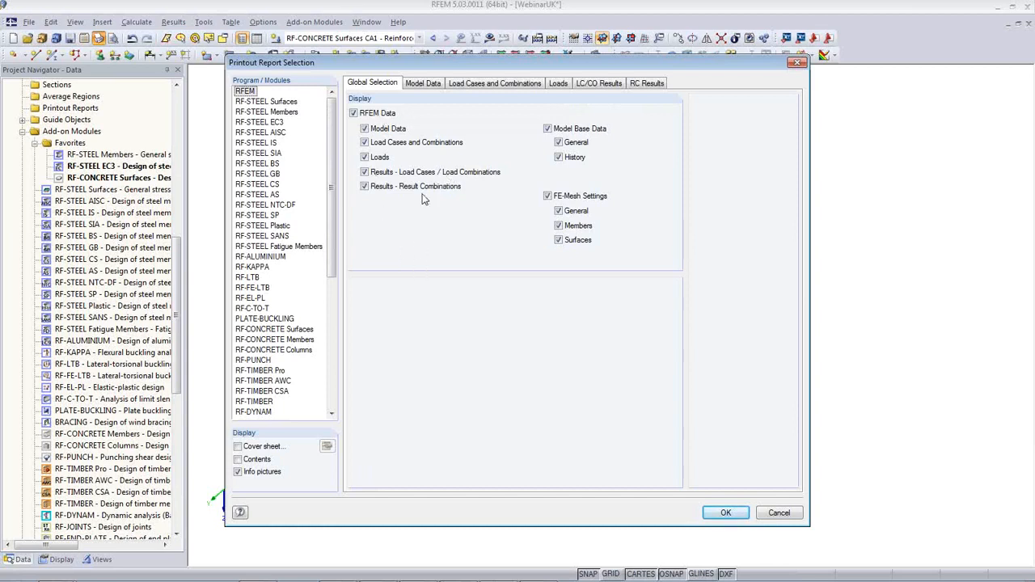
Uncheck load-case/combination and result-combination results in RFEM's global selection, reviewing the data tabs
click(364, 171)
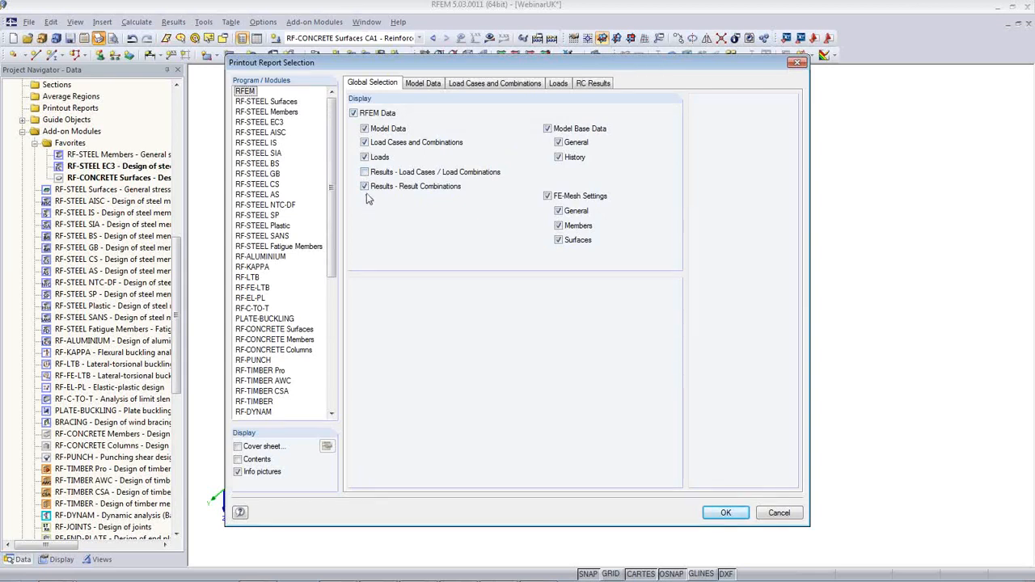
click(364, 187)
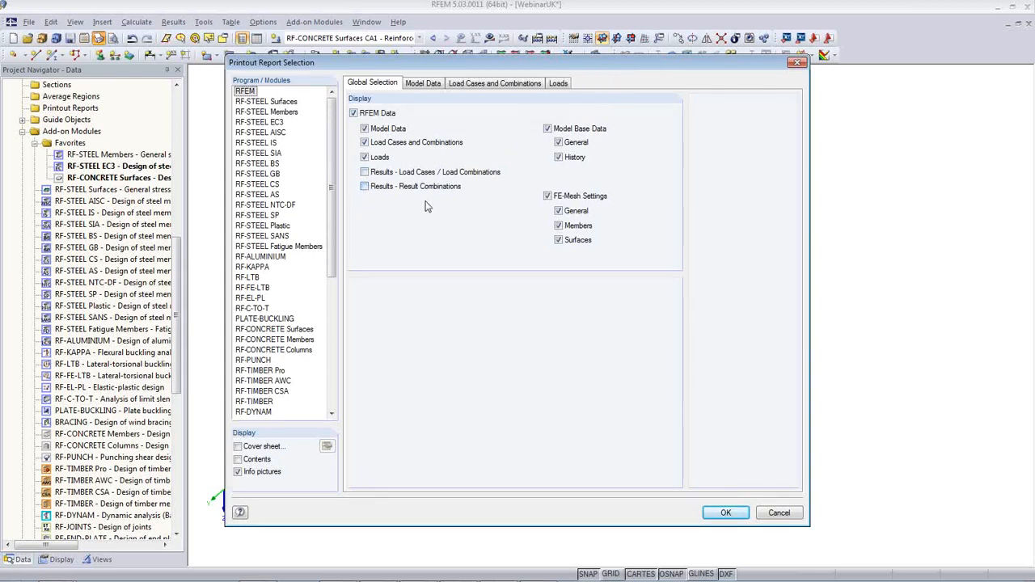
click(424, 83)
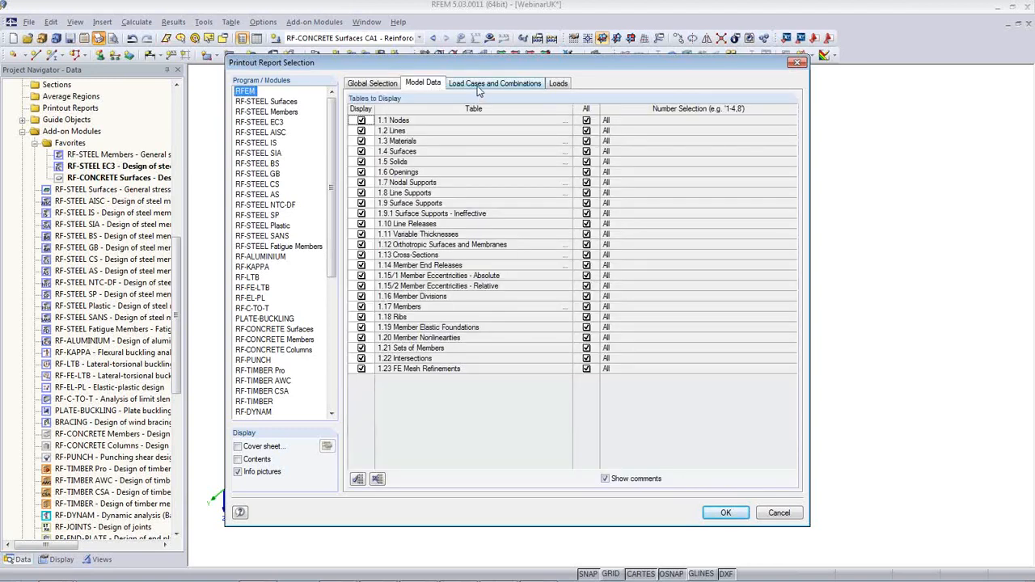
click(479, 85)
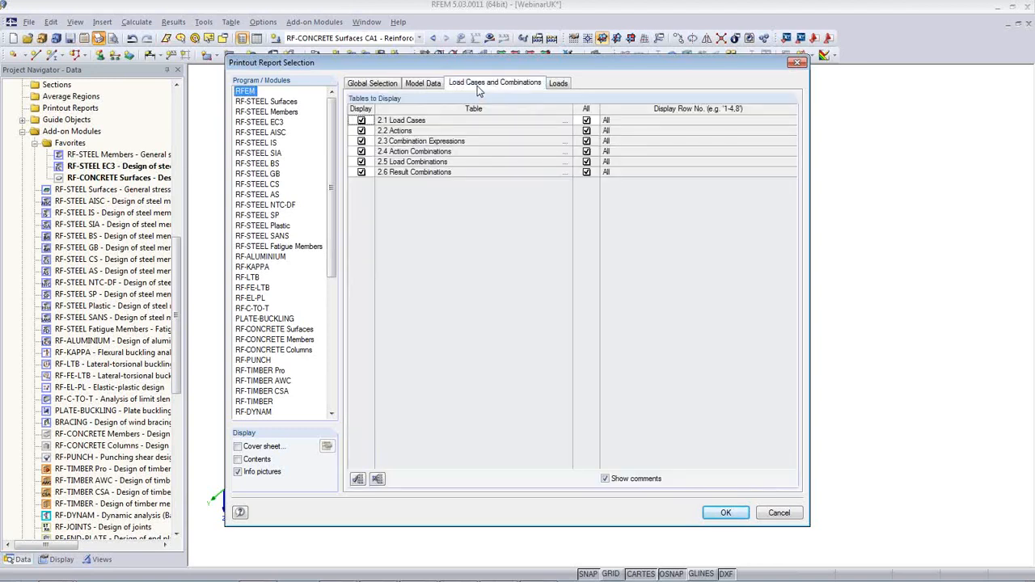
click(556, 85)
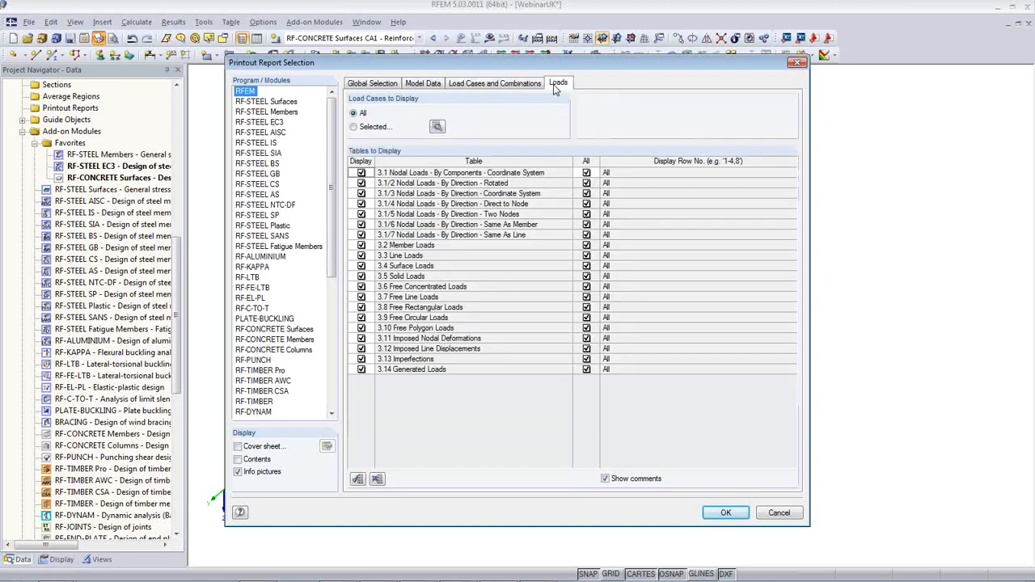
click(270, 122)
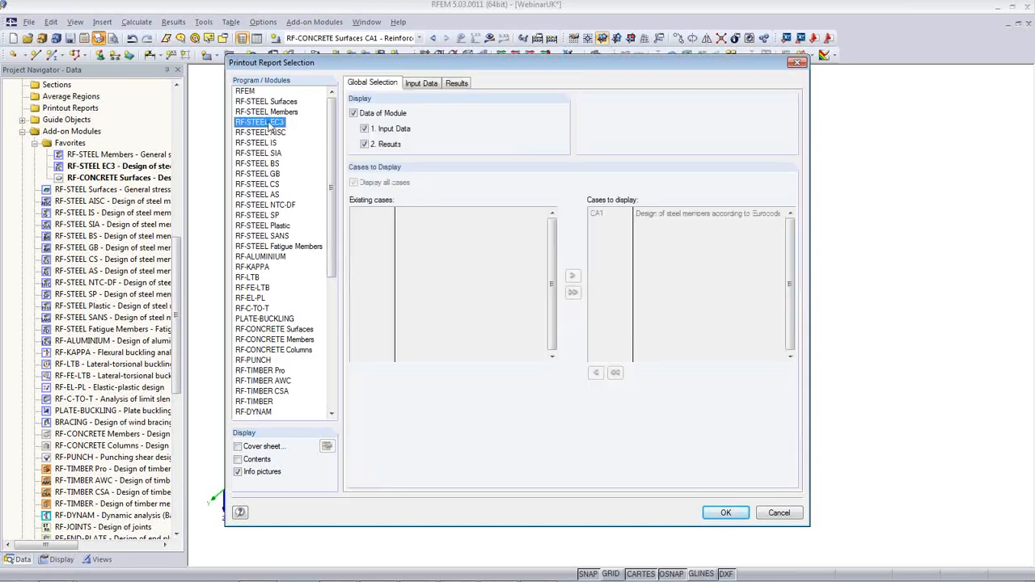
Exclude RF-STEEL EC3 results 2.2–2.4, 3.1–3.3 and parts list by member 4.1
click(457, 83)
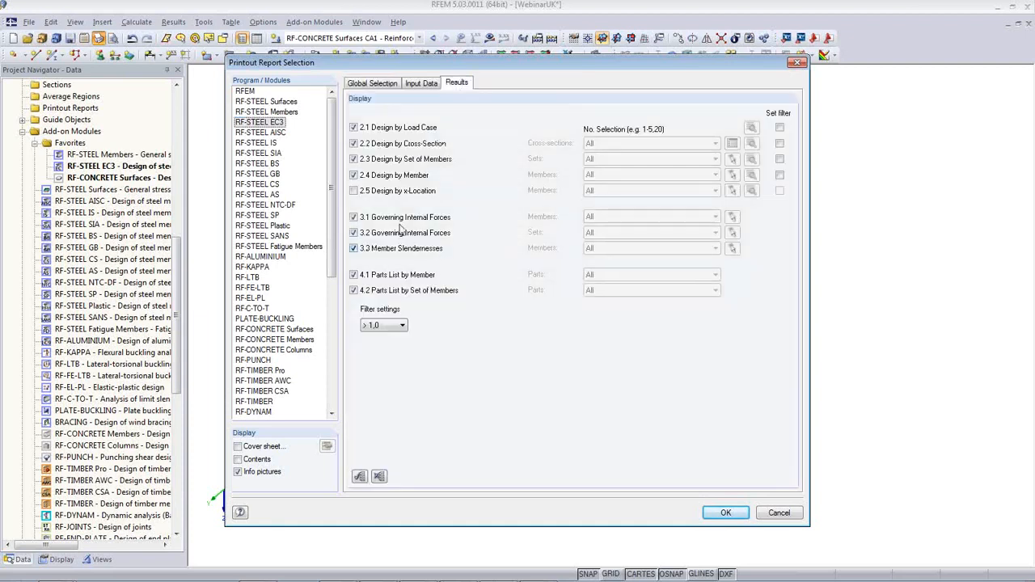
click(354, 143)
click(353, 159)
click(353, 174)
click(355, 218)
click(354, 233)
click(354, 248)
click(354, 274)
In RF-CONCRETE Surfaces, drop reinforcement required by surface, include error messages, and accept the selection
click(307, 329)
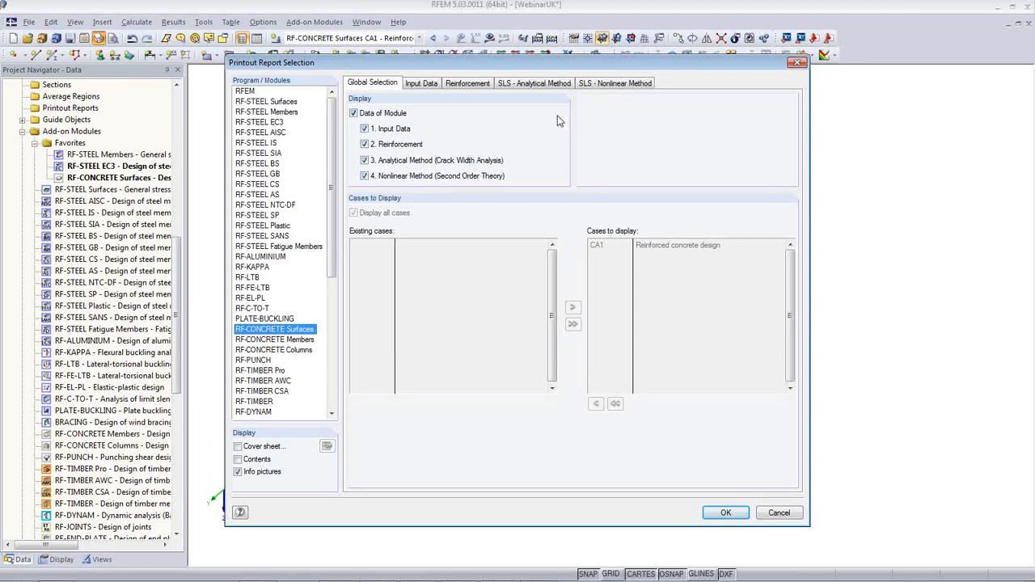
click(477, 84)
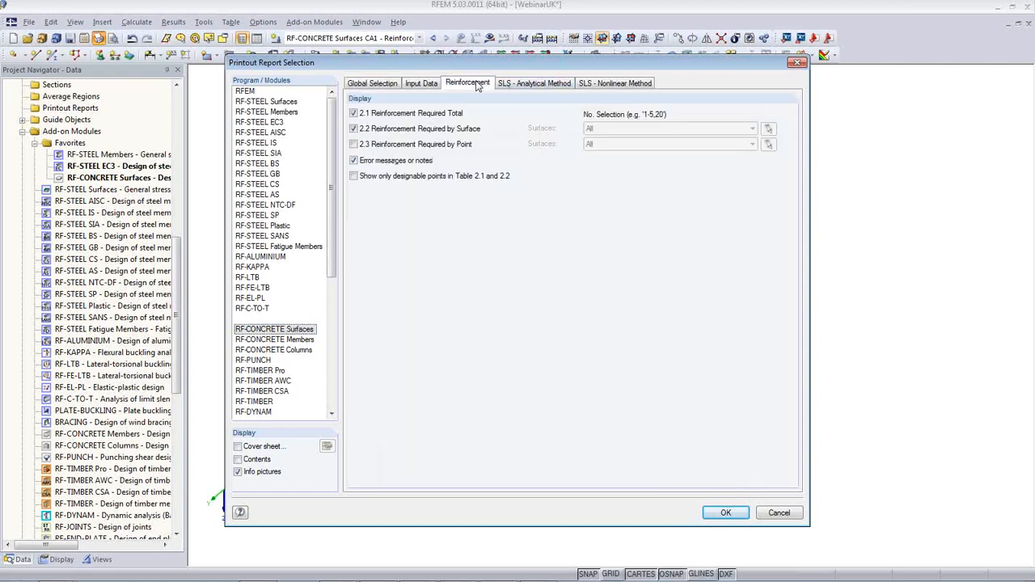
click(353, 129)
click(353, 161)
click(372, 84)
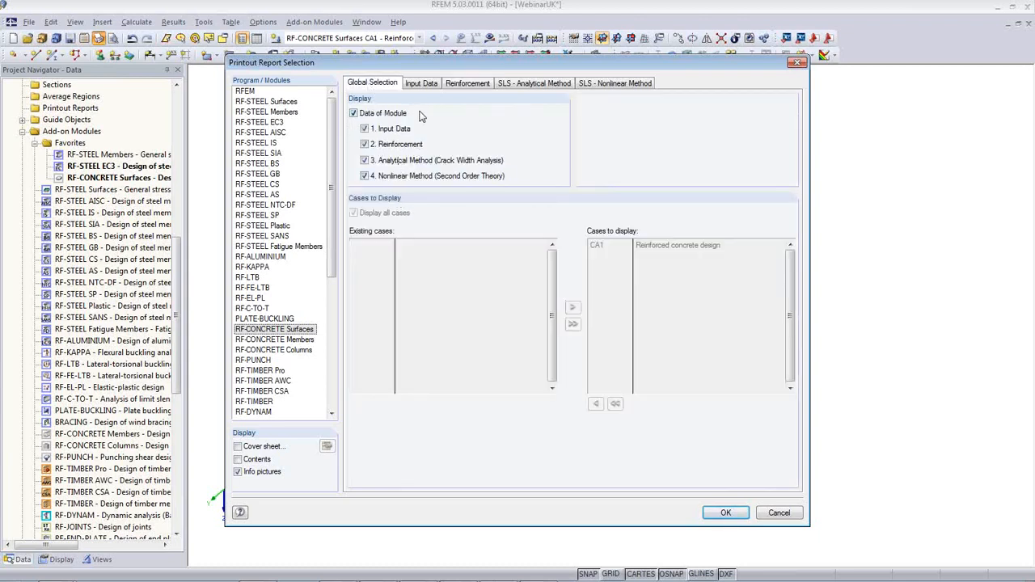
click(247, 93)
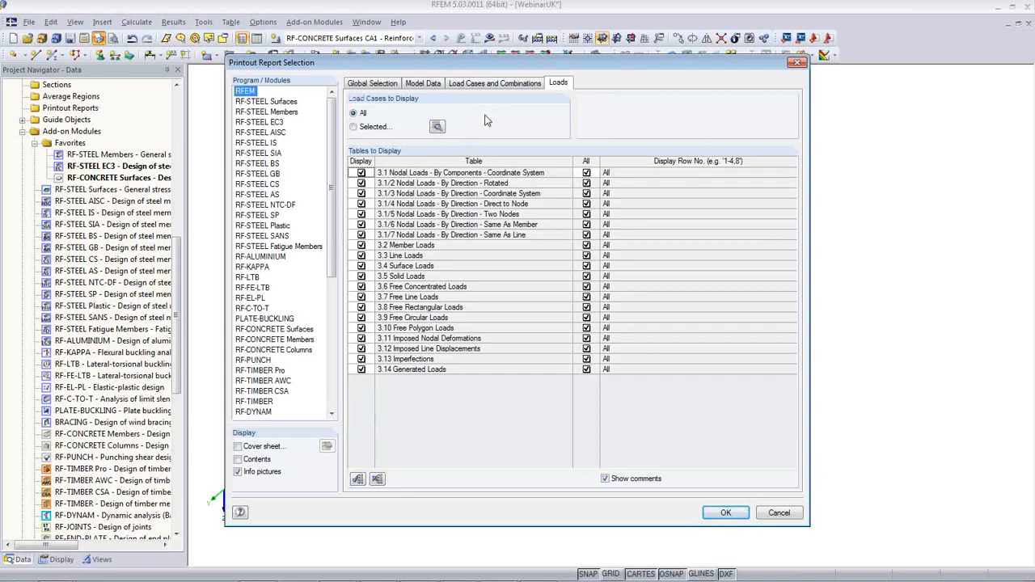
click(724, 514)
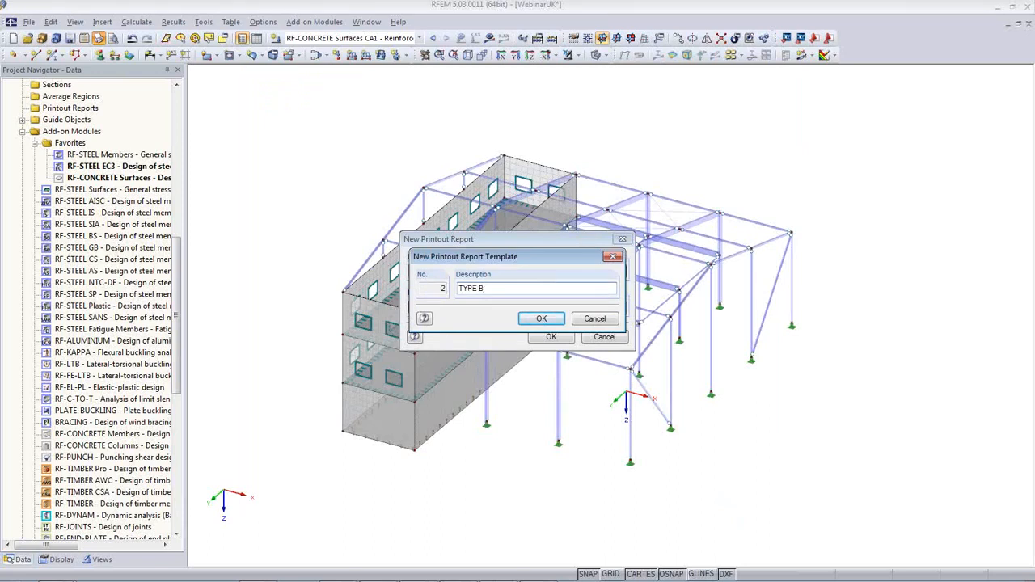
Save the chapter selection as template TYPE B and generate report PR1 from it
click(541, 320)
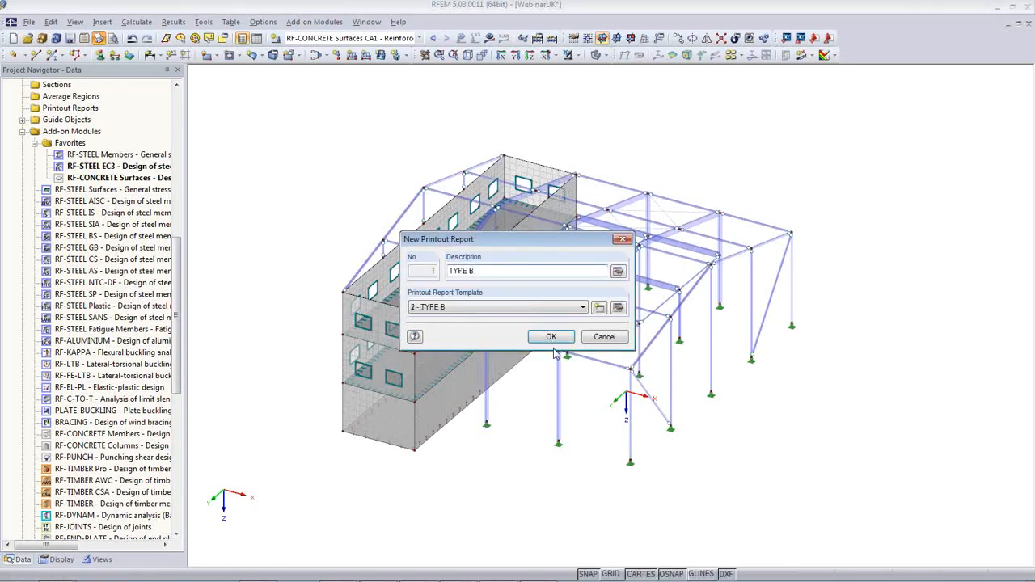
click(552, 336)
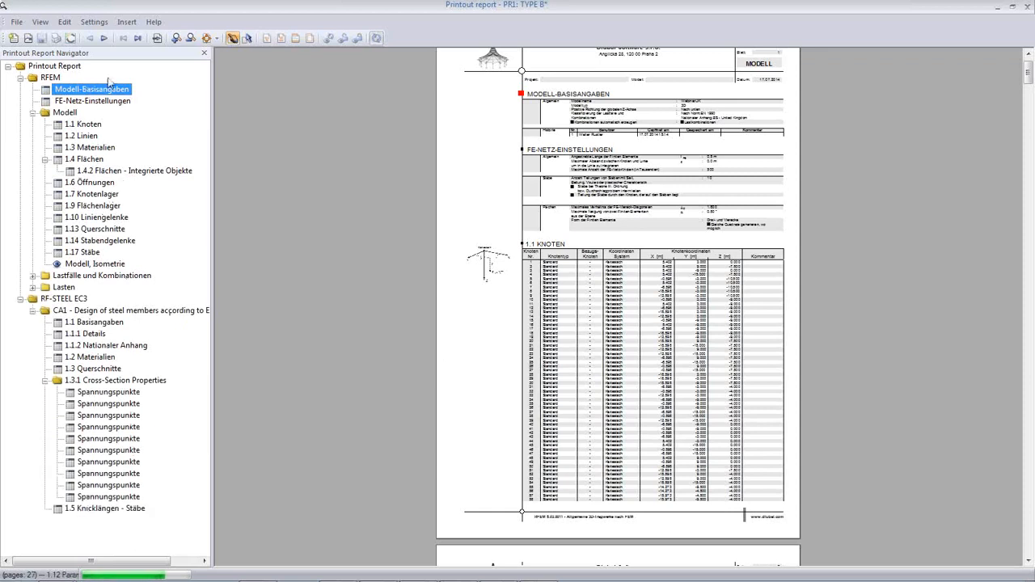
Change the printout report language from German to English
click(64, 23)
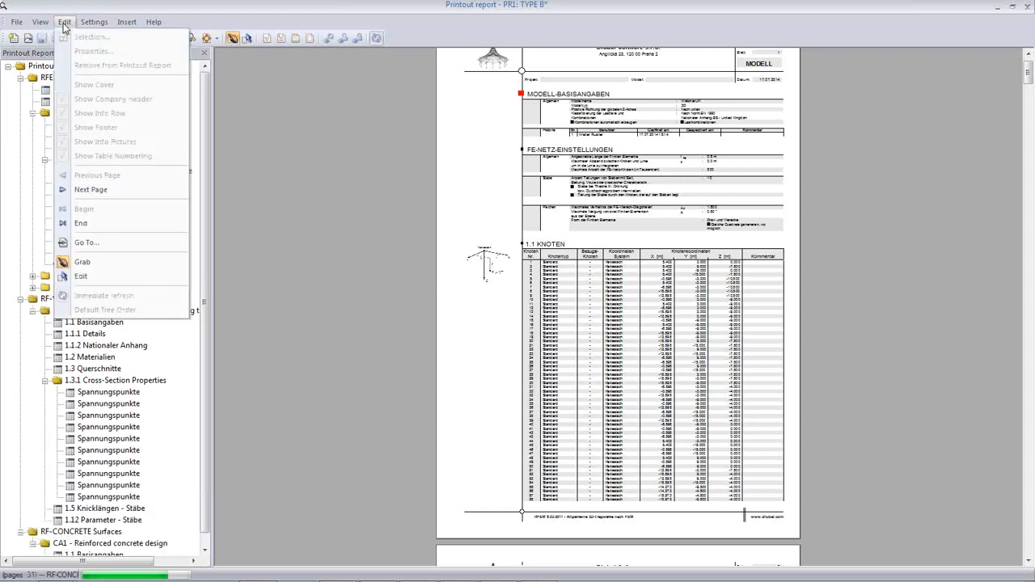
mouse_move(100, 27)
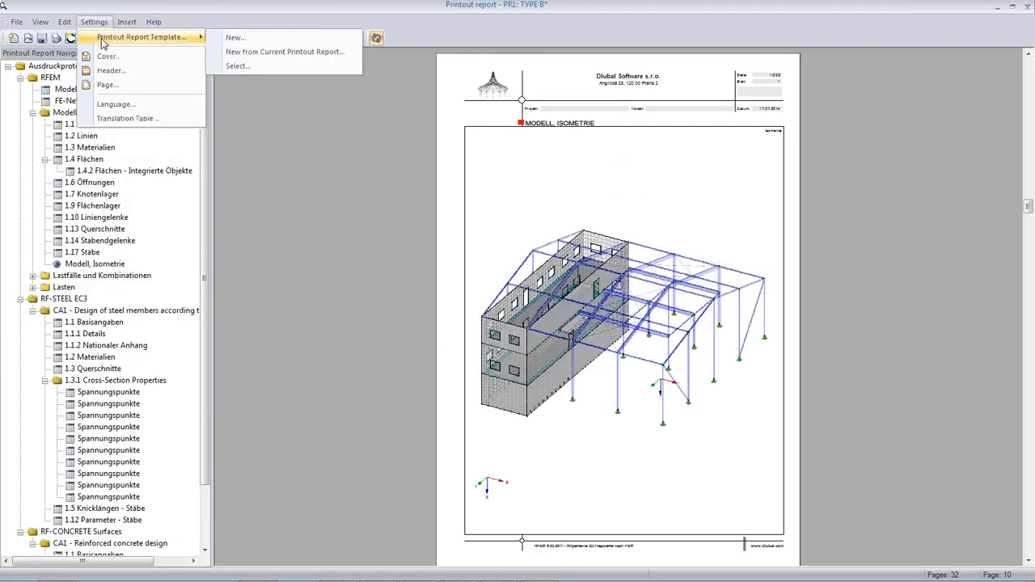
click(145, 104)
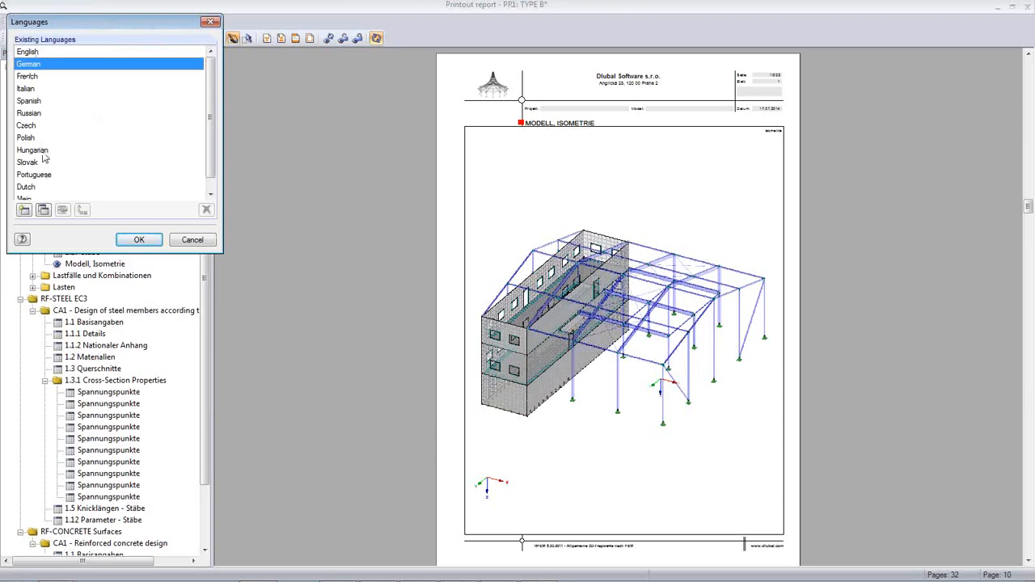
click(32, 52)
click(138, 239)
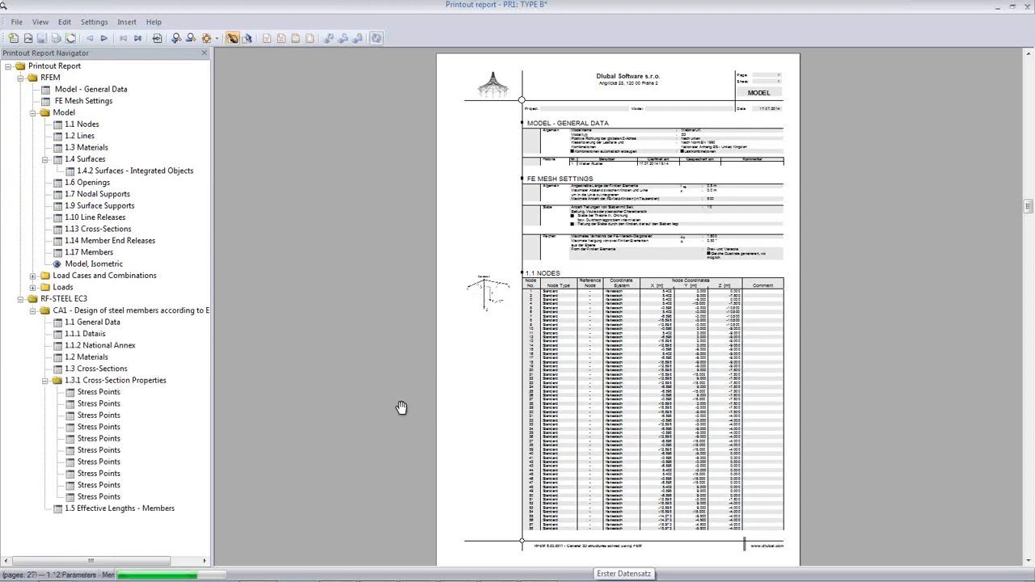
Remove the 1.3.1 Cross-Section Properties chapter and its stress points from the report
right_click(105, 382)
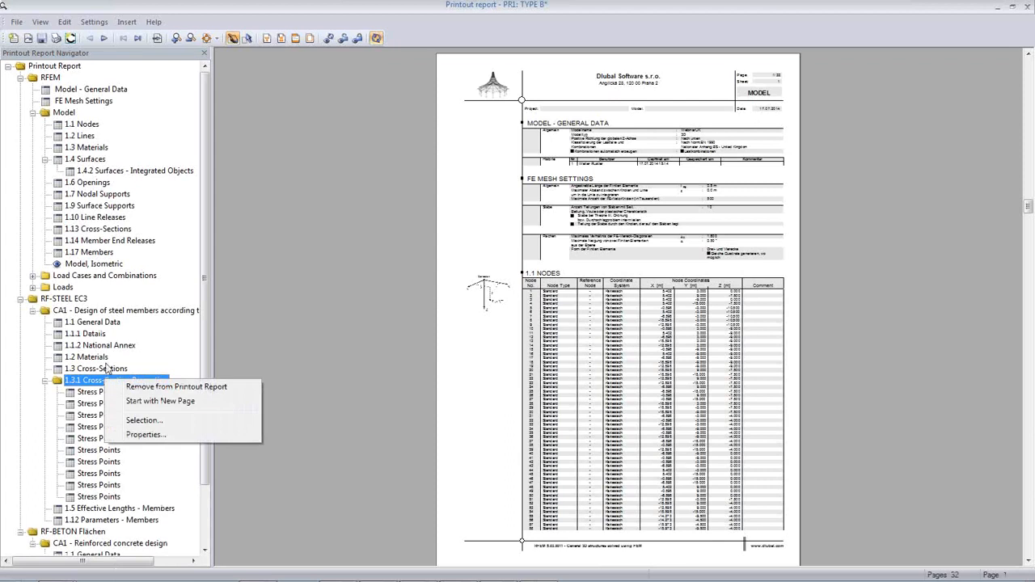
click(162, 388)
click(494, 312)
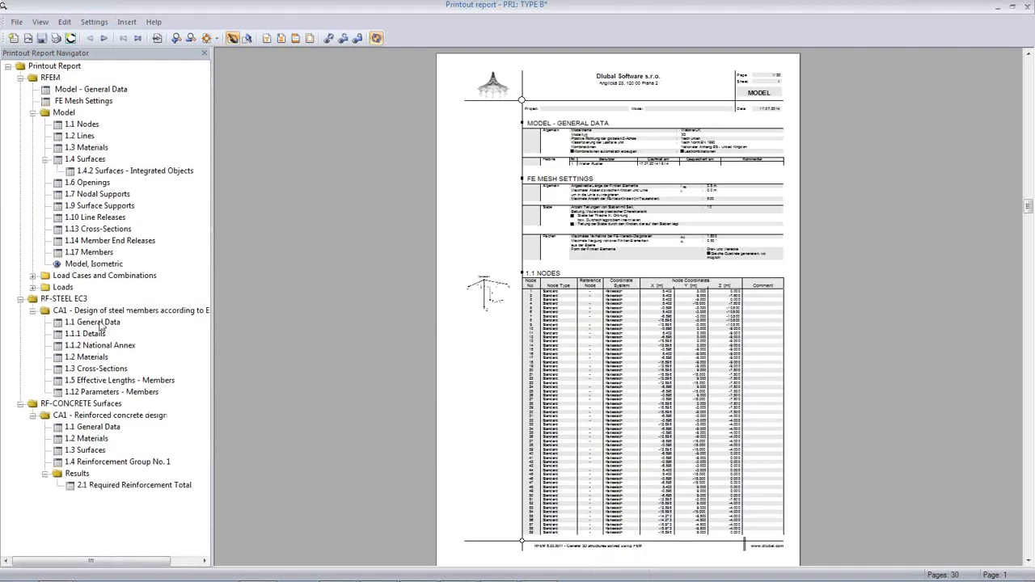
Check the Model, Isometric page, then close the printout report, answering the save prompt
click(104, 263)
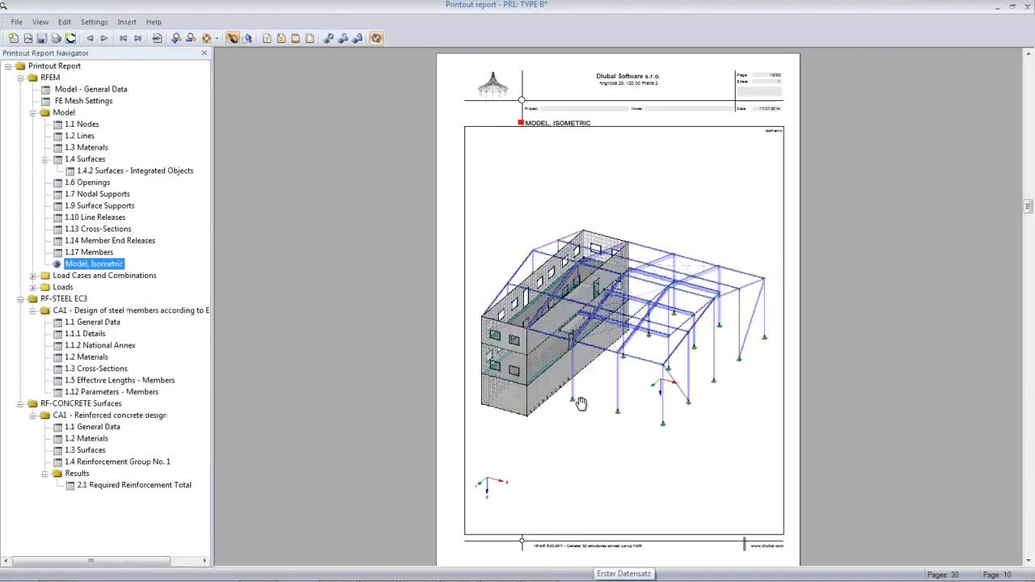
scroll(581, 405, down, 3)
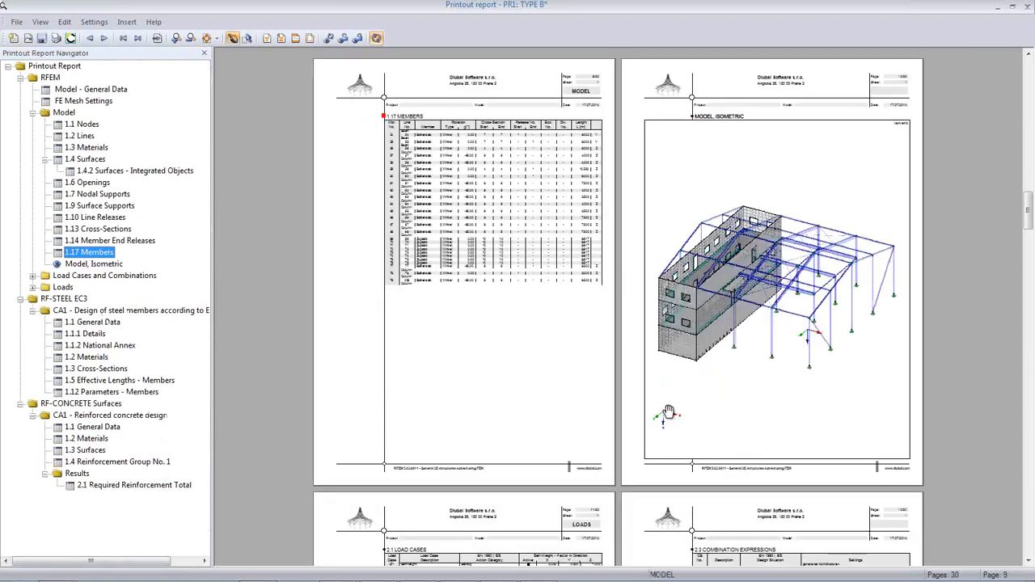
click(1028, 10)
click(473, 312)
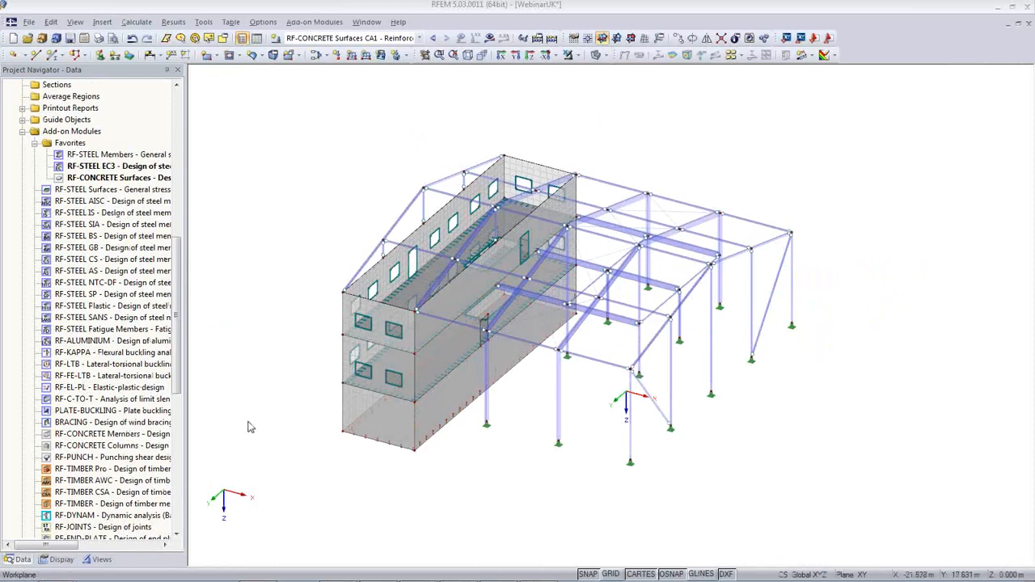
Orbit to a near-front view and isolate the floor slab and its opening with Visibility by Window
ctrl+middle_drag(364, 448, 508, 298)
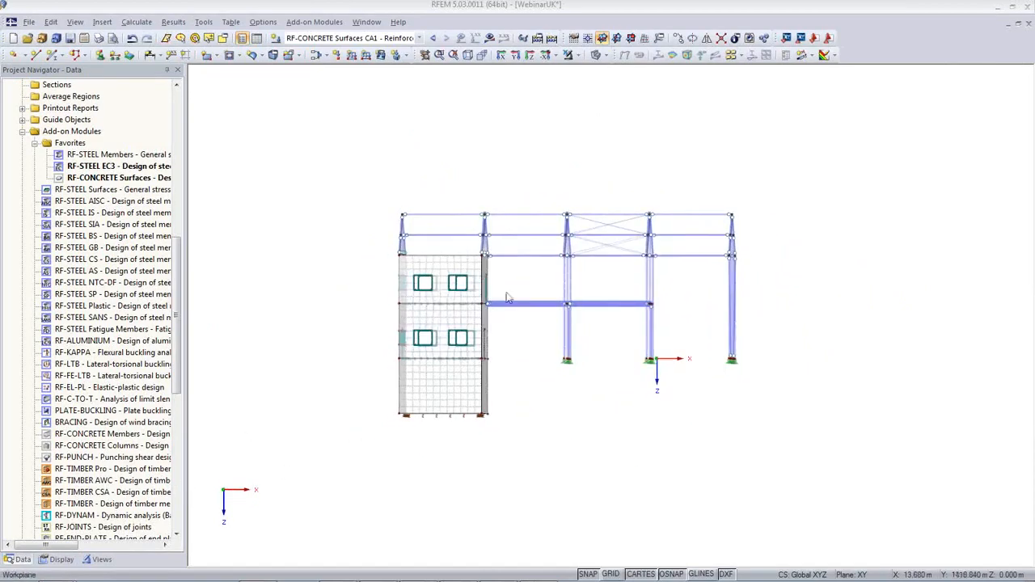
click(570, 54)
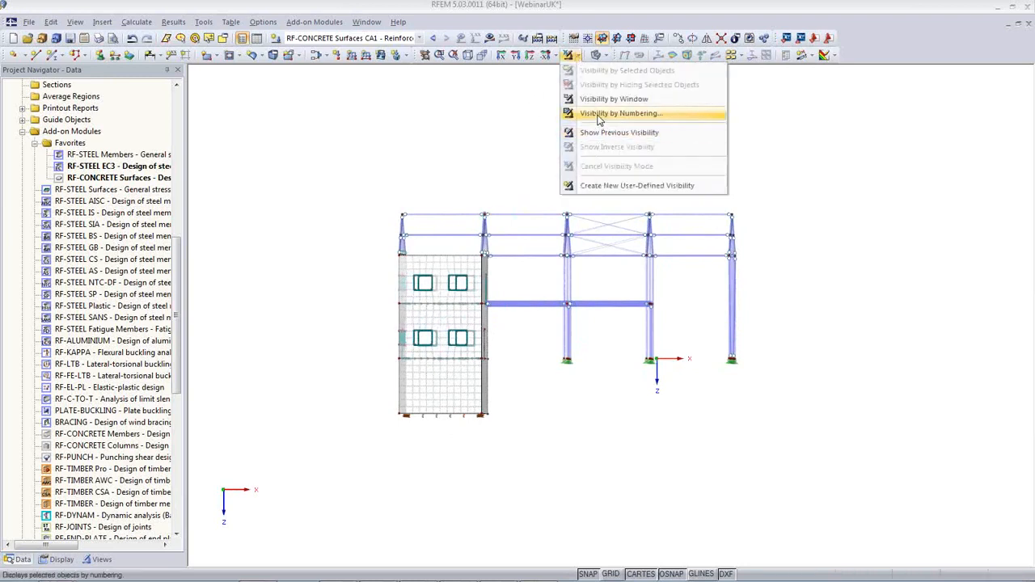
click(606, 98)
drag(385, 355, 506, 363)
ctrl+middle_drag(469, 406, 400, 452)
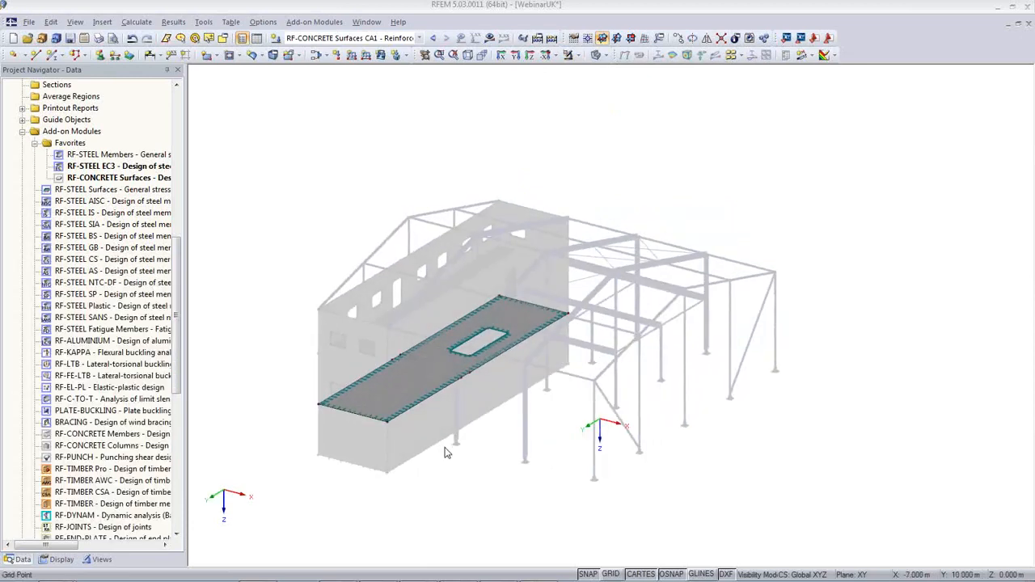
right_click(449, 114)
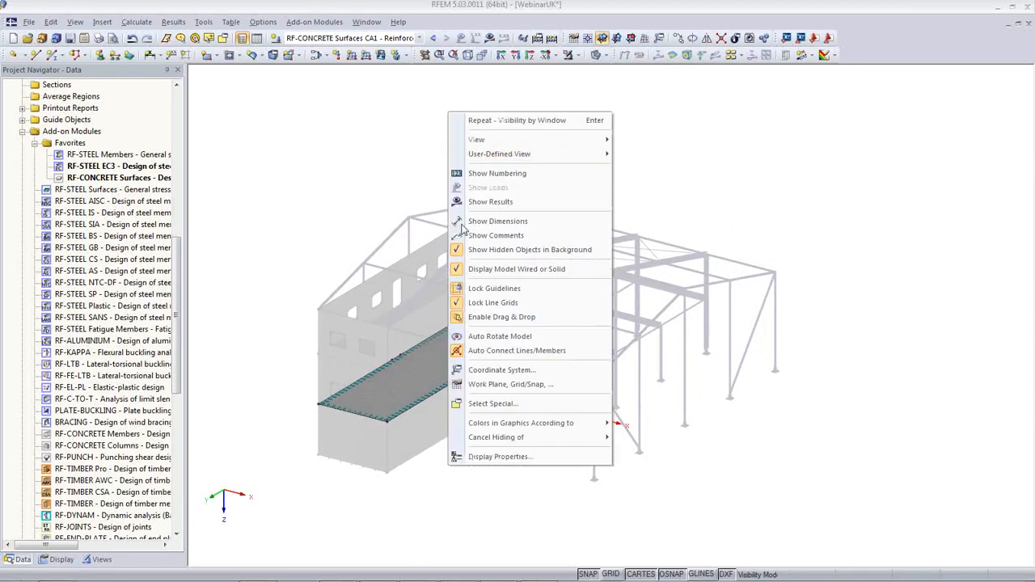
Hide ghosted objects, view the slab from above and plot required bottom reinforcement as2,+z
click(465, 251)
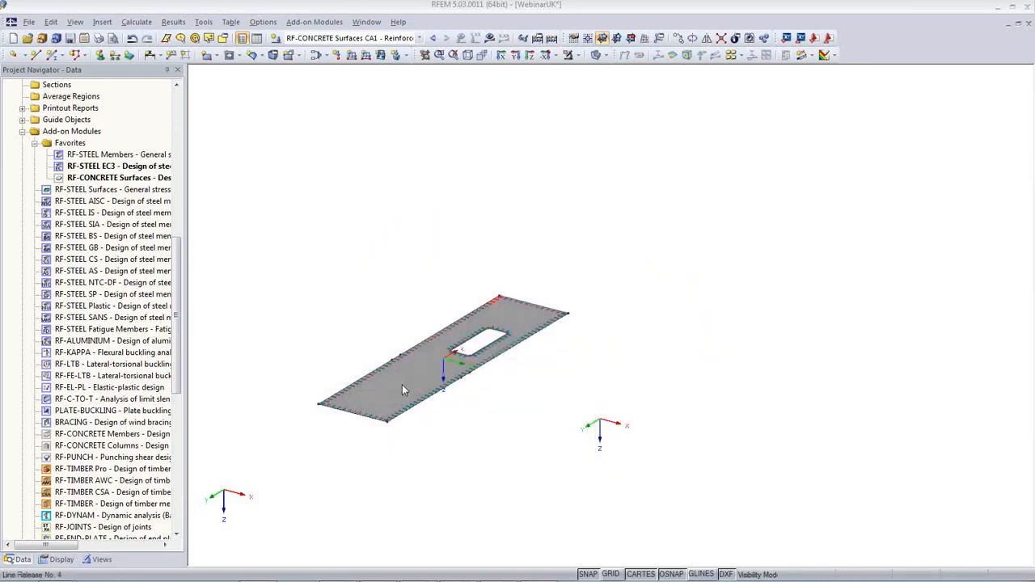
click(530, 56)
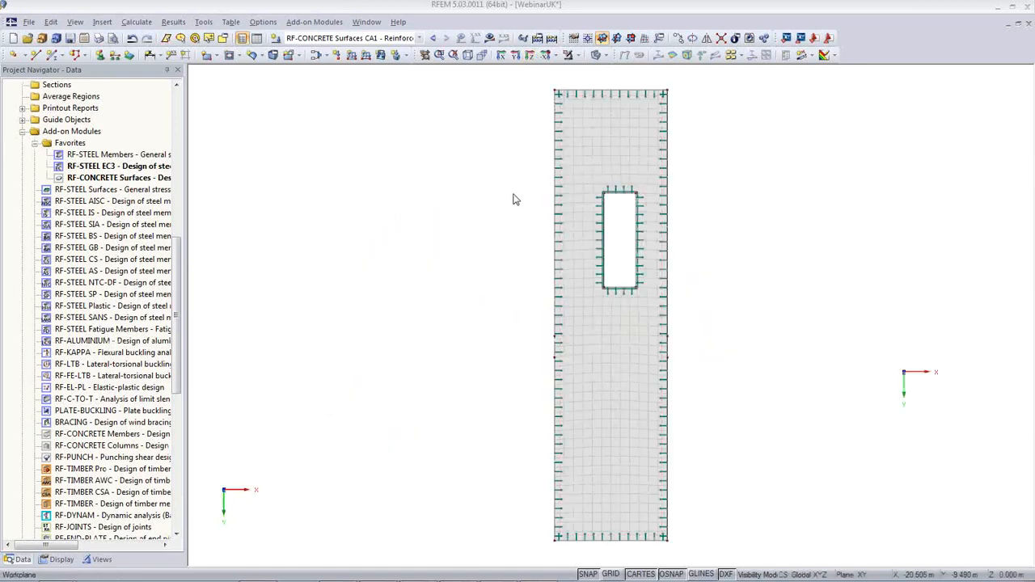
click(489, 39)
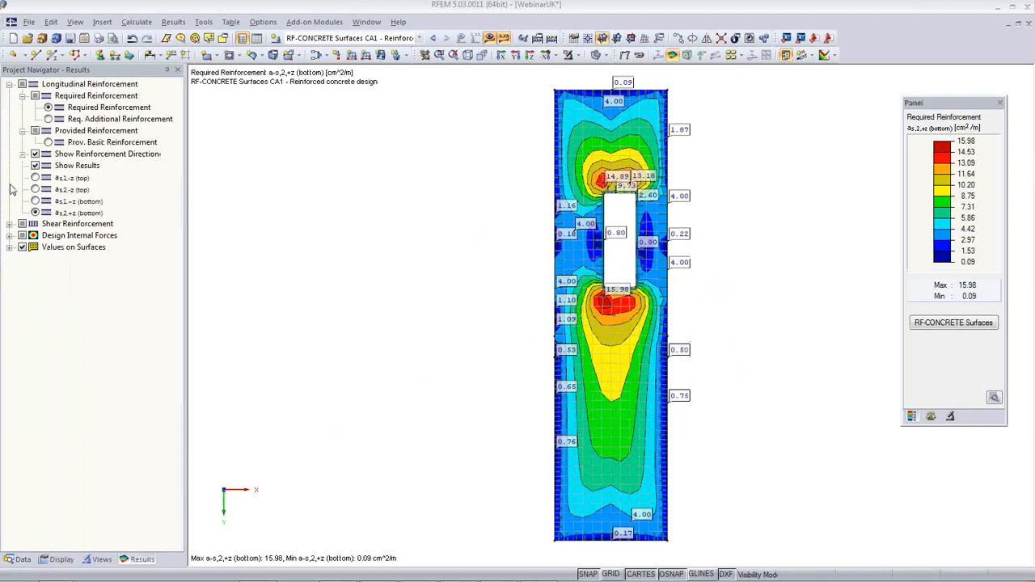
click(38, 178)
click(35, 177)
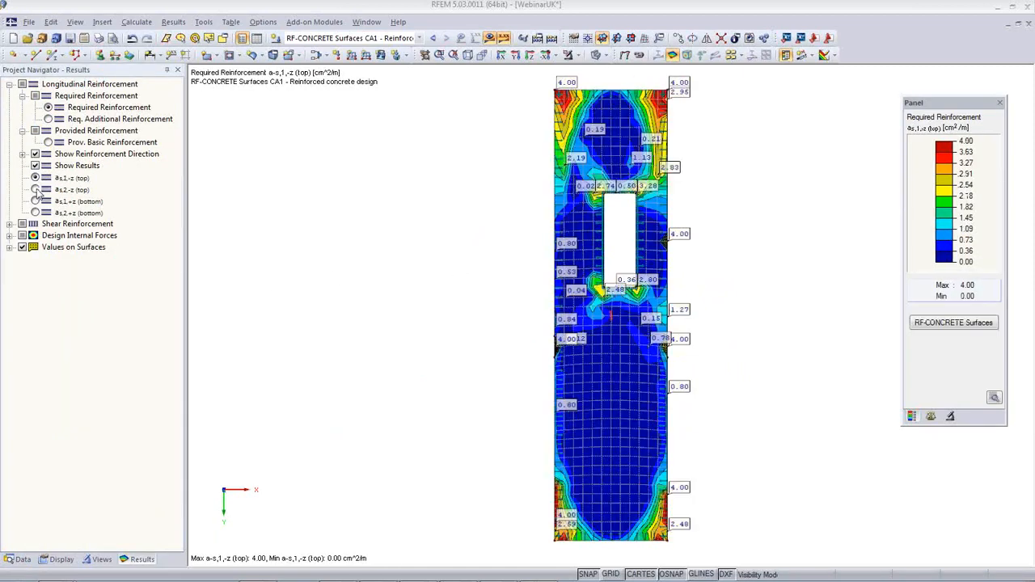
click(35, 189)
click(35, 200)
click(35, 213)
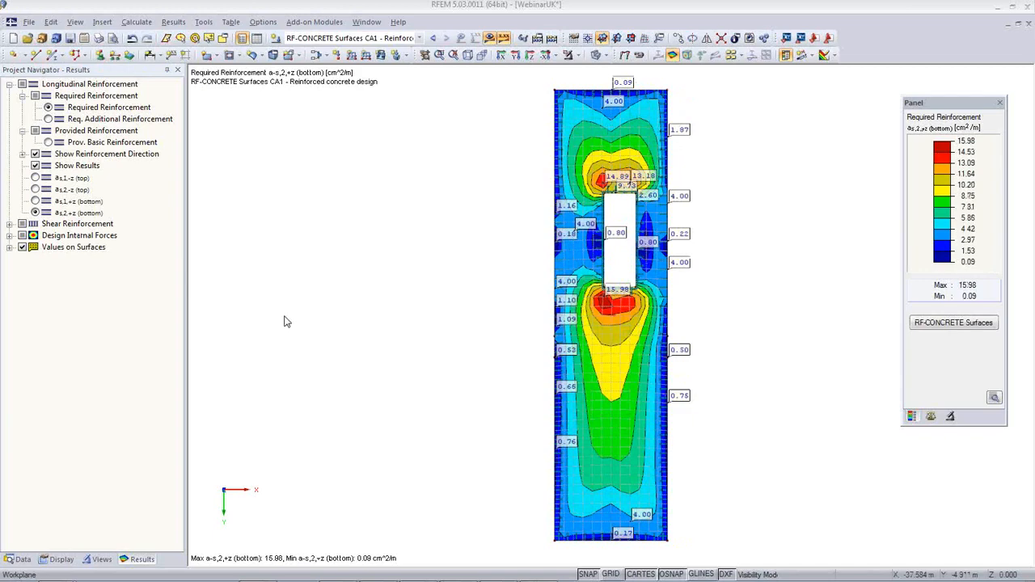
click(98, 38)
Mass-print the four CA1 reinforcement plots (top and bottom, both directions) to PR1 at 50% height, report unopened
click(497, 223)
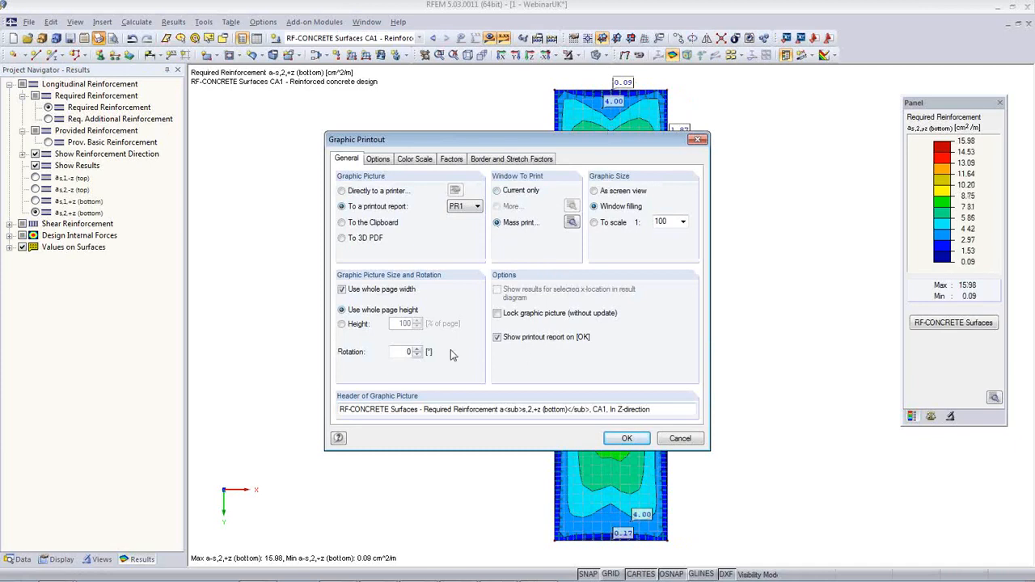
click(342, 325)
click(571, 223)
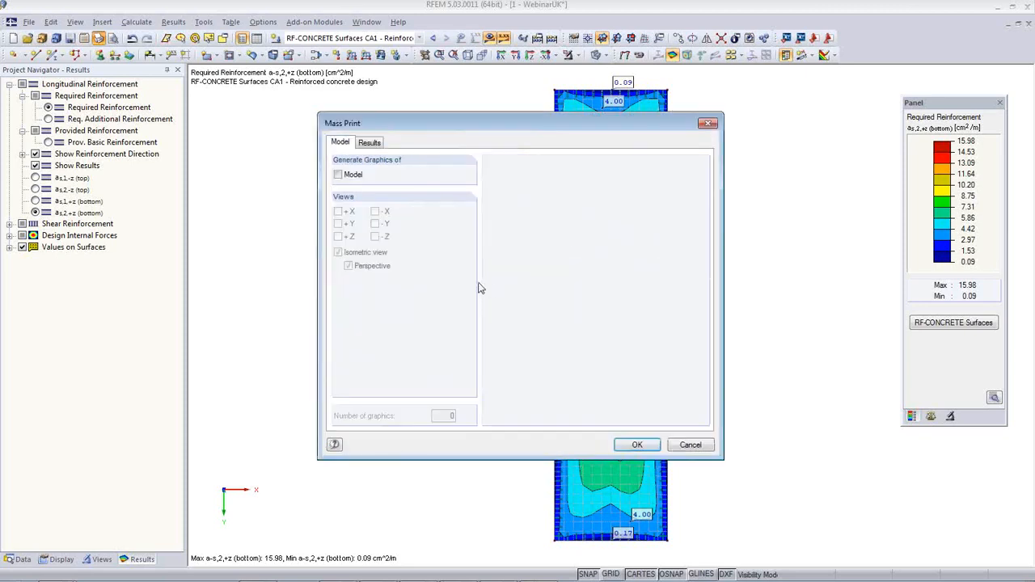
click(369, 143)
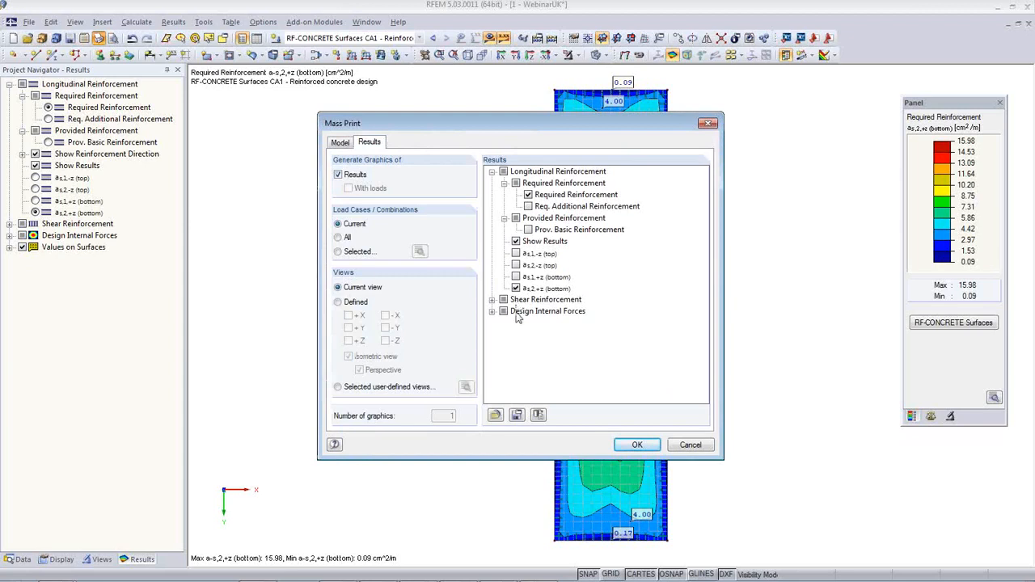
click(339, 252)
click(419, 252)
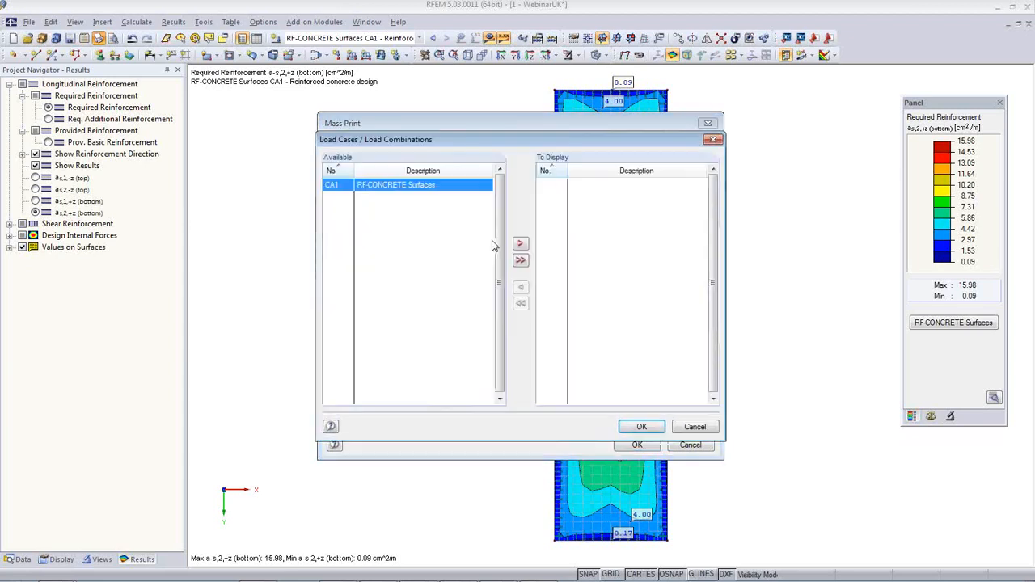
double_click(391, 188)
click(648, 428)
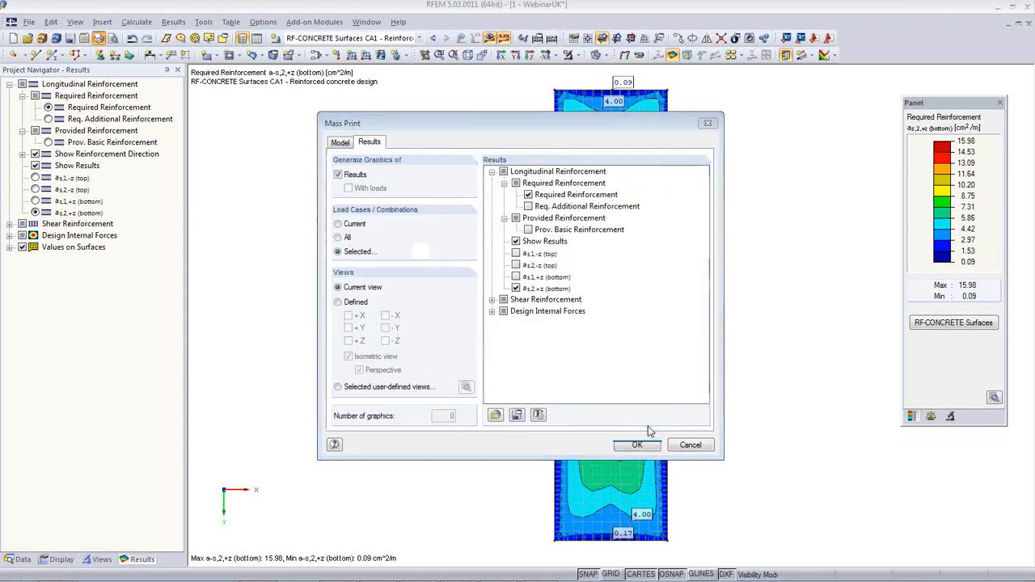
click(515, 254)
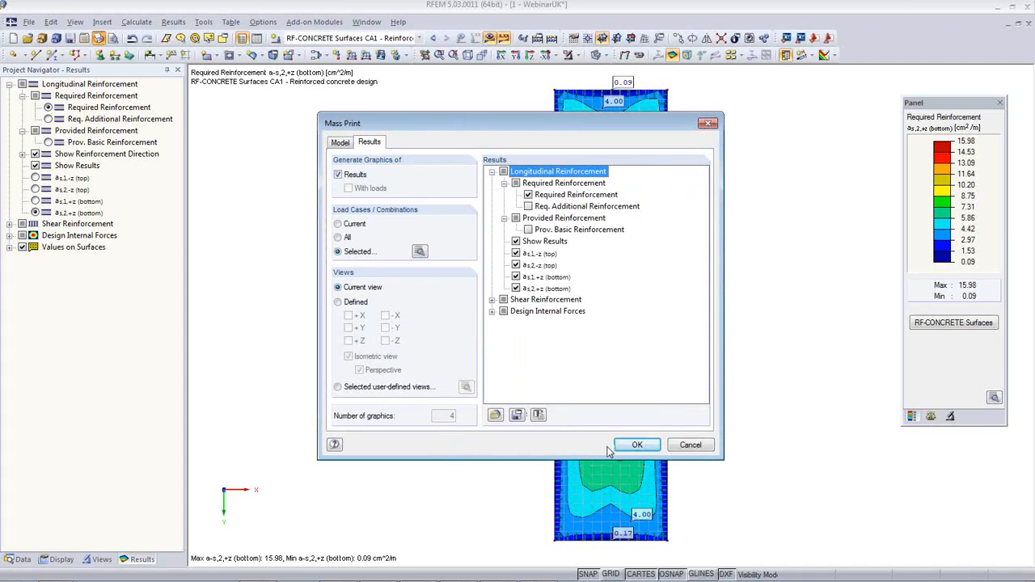
click(637, 449)
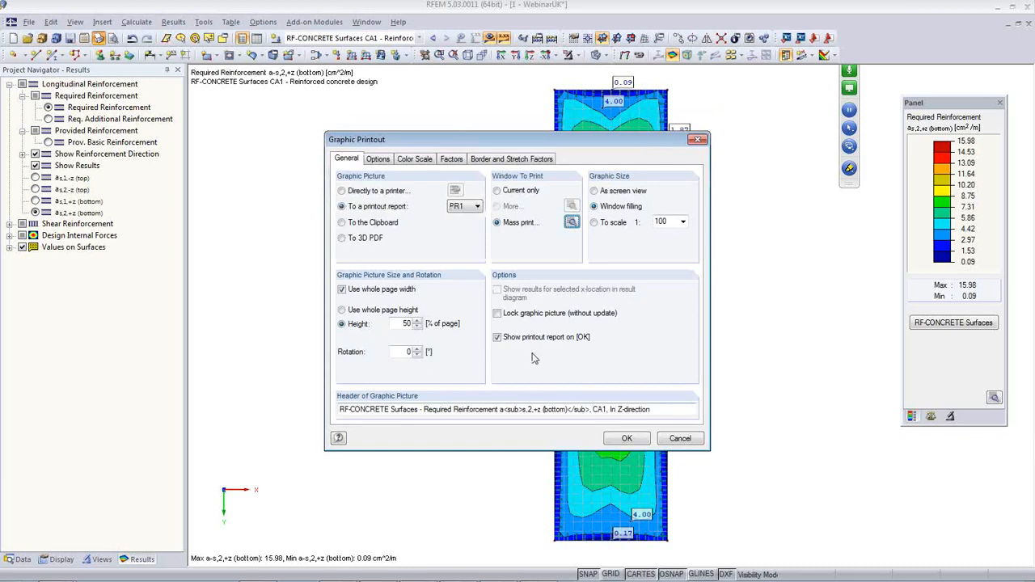
click(497, 337)
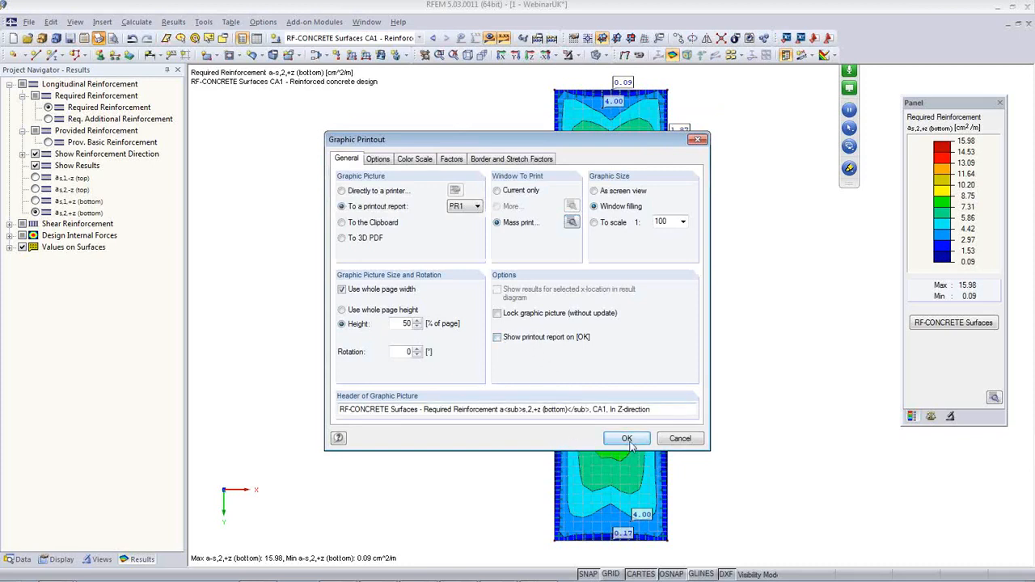
click(630, 438)
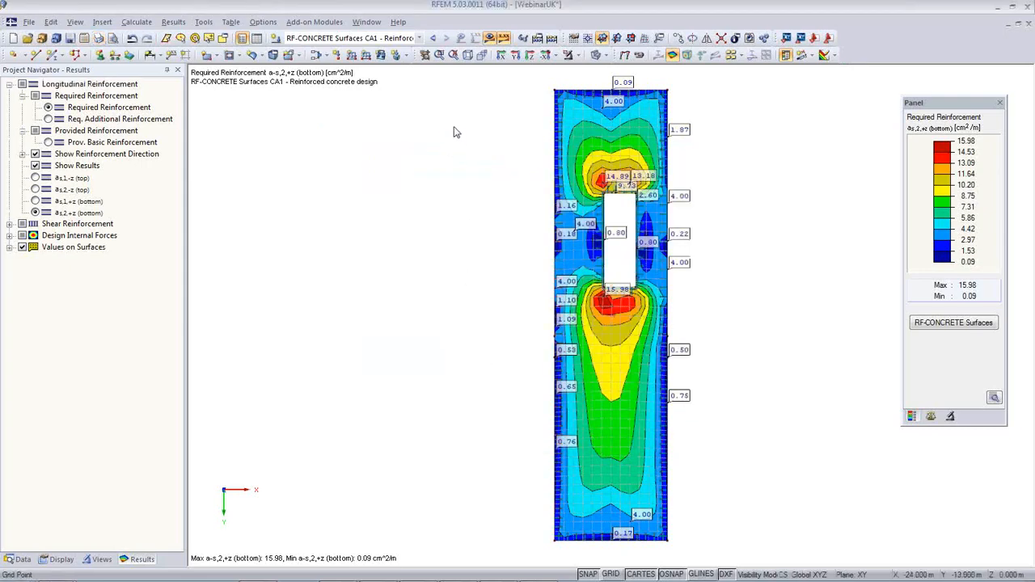
Show combination CO3 results and restore the full model in isometric view
click(419, 39)
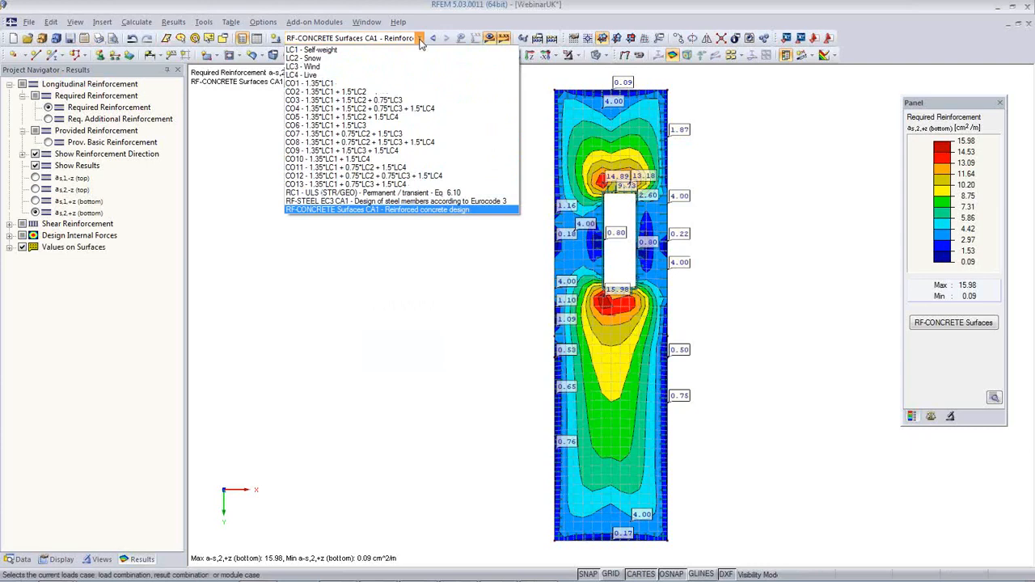
click(386, 101)
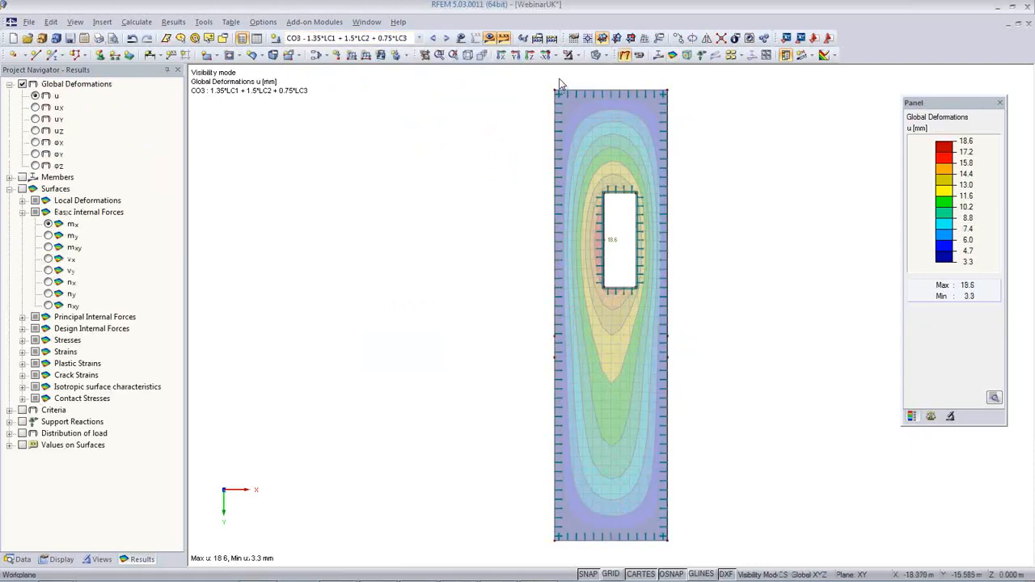
click(577, 56)
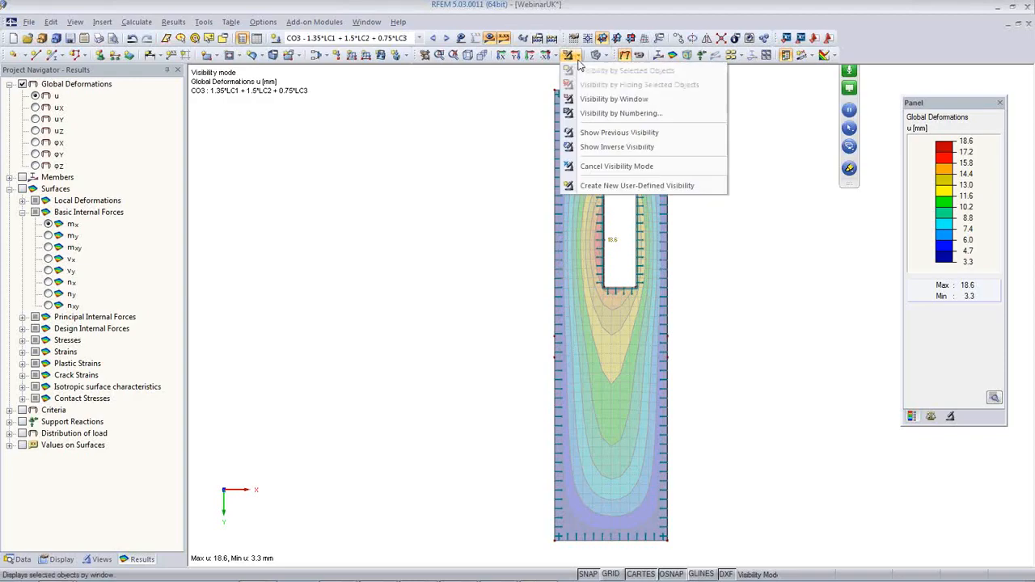
click(579, 166)
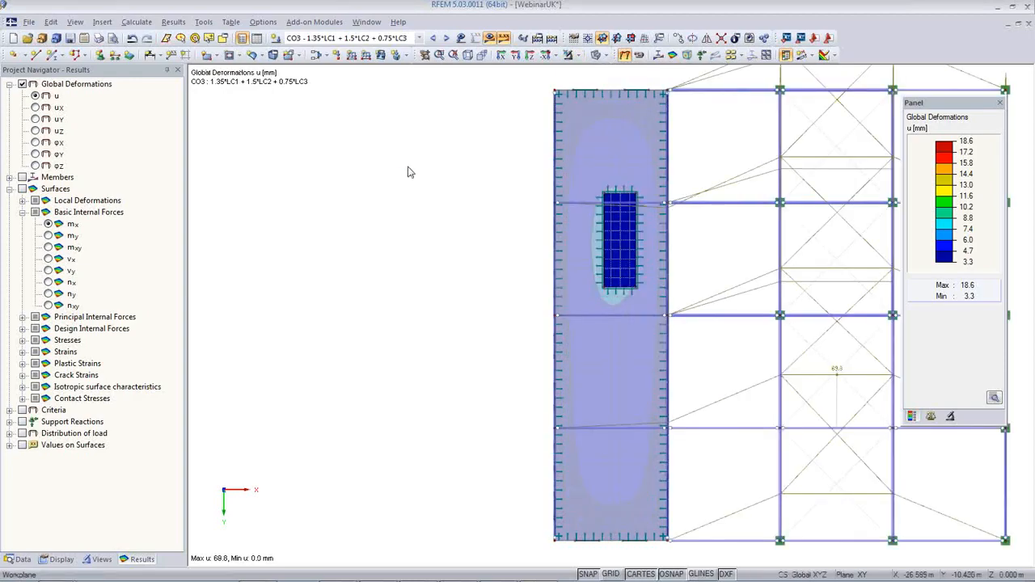
click(467, 57)
Isolate the middle frame by window and display it in 3-D as a wireframe
ctrl+middle_drag(675, 392, 838, 320)
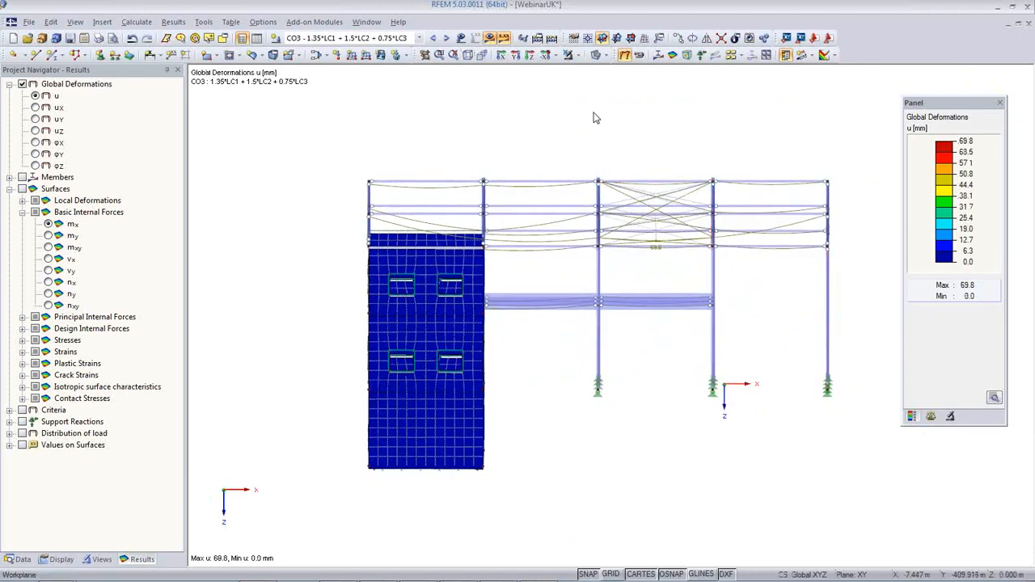
click(578, 56)
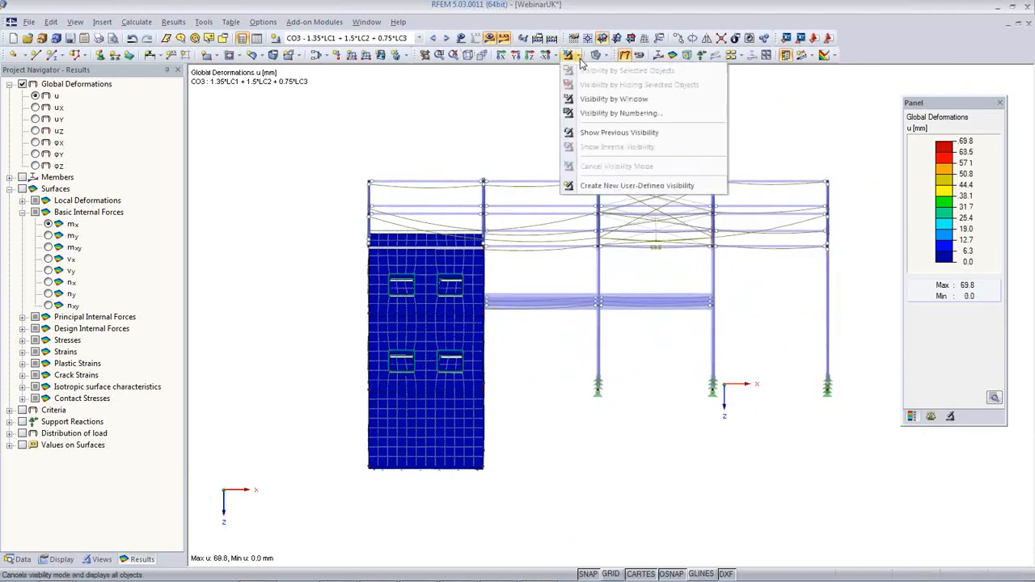
click(602, 99)
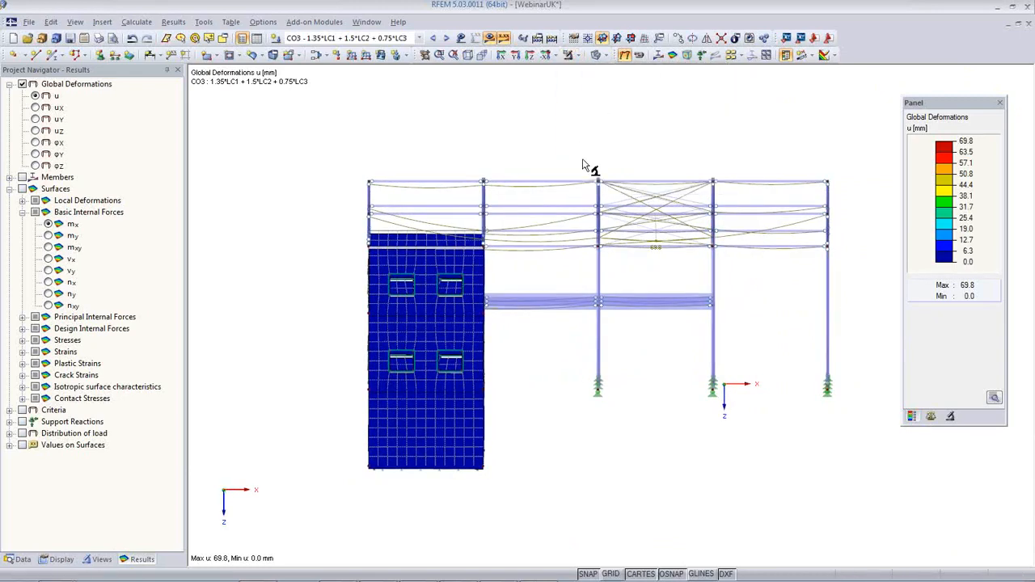
drag(585, 161, 619, 441)
ctrl+middle_drag(636, 411, 286, 431)
ctrl+middle_drag(435, 372, 474, 451)
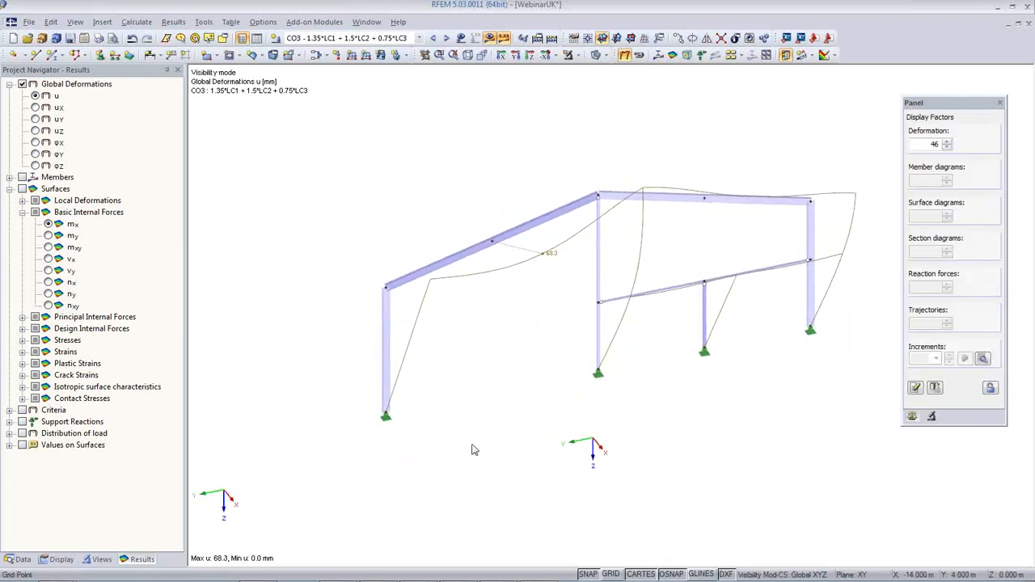
click(604, 57)
click(638, 77)
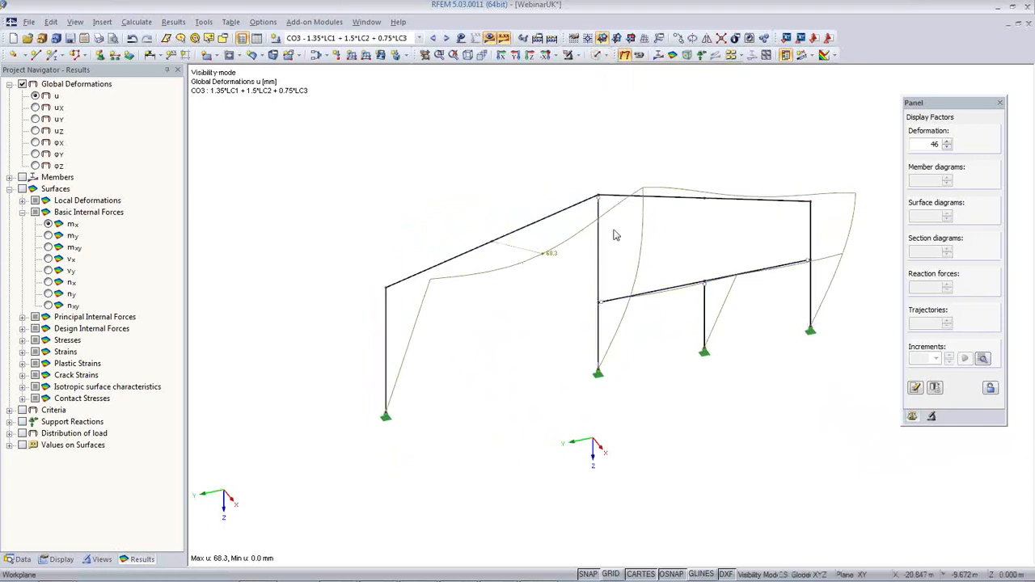
middle_drag(573, 305, 536, 301)
Plot member My moment diagrams on the frame, scaled to factor 1.25
click(657, 54)
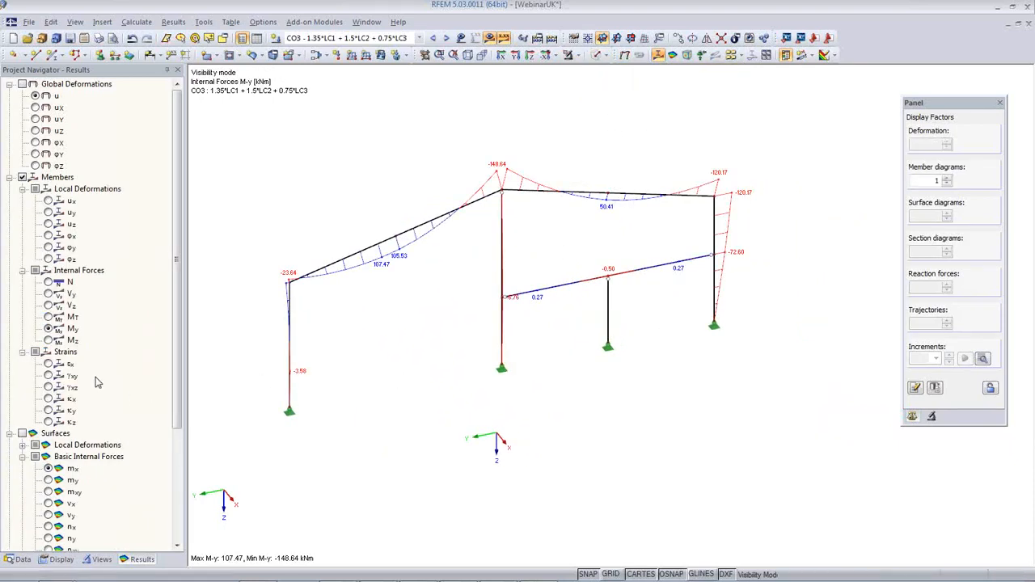
click(48, 340)
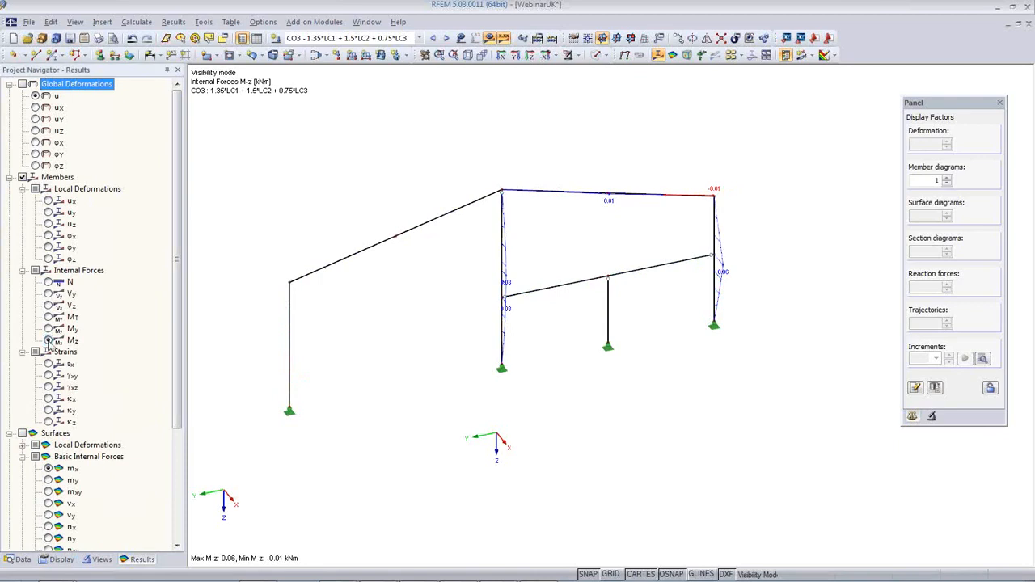
click(48, 282)
click(48, 294)
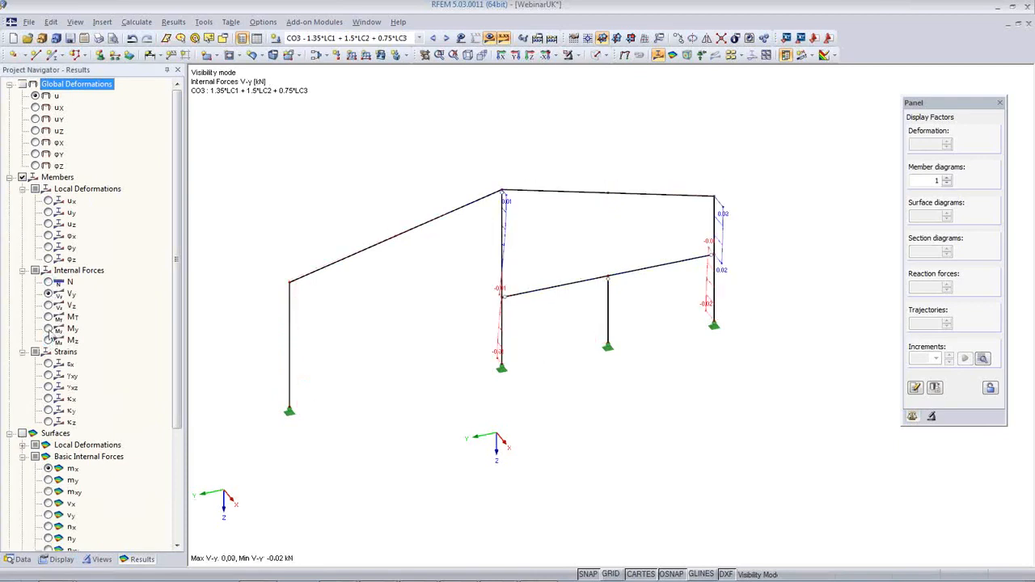
click(49, 329)
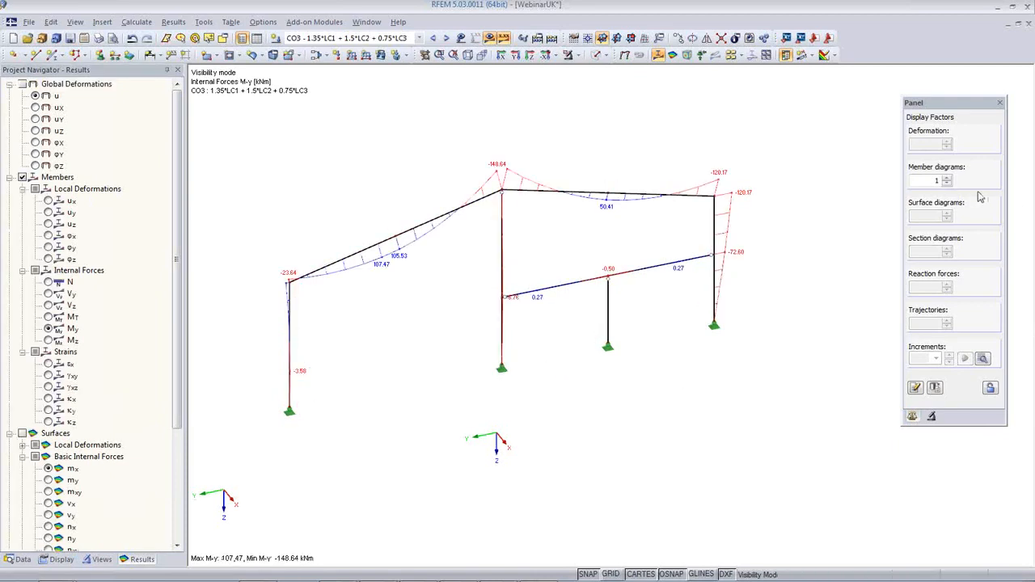
click(947, 177)
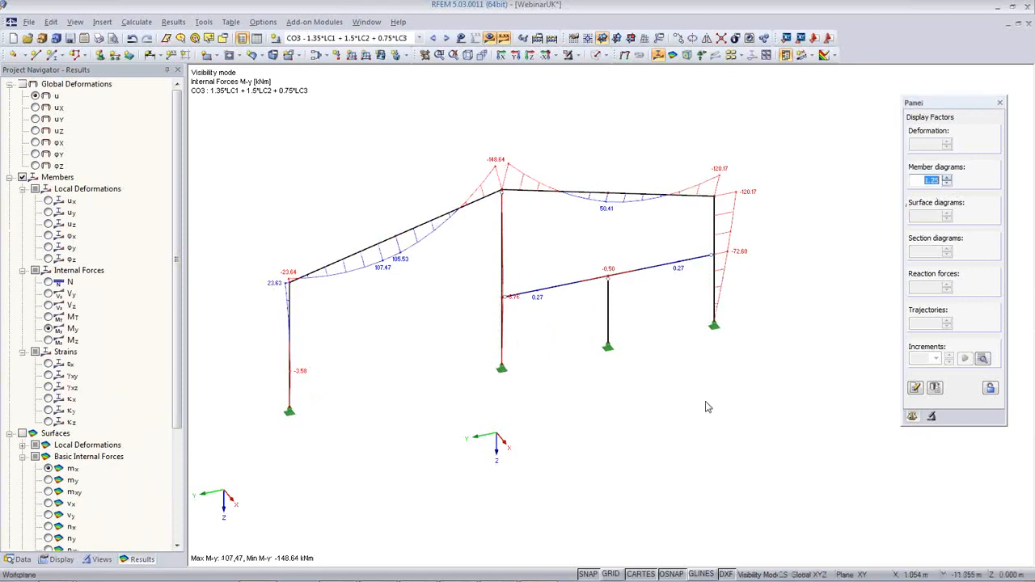
Set up a mass graphic printout of the N, Vy, Vz, MT, My and Mz member internal forces
click(98, 39)
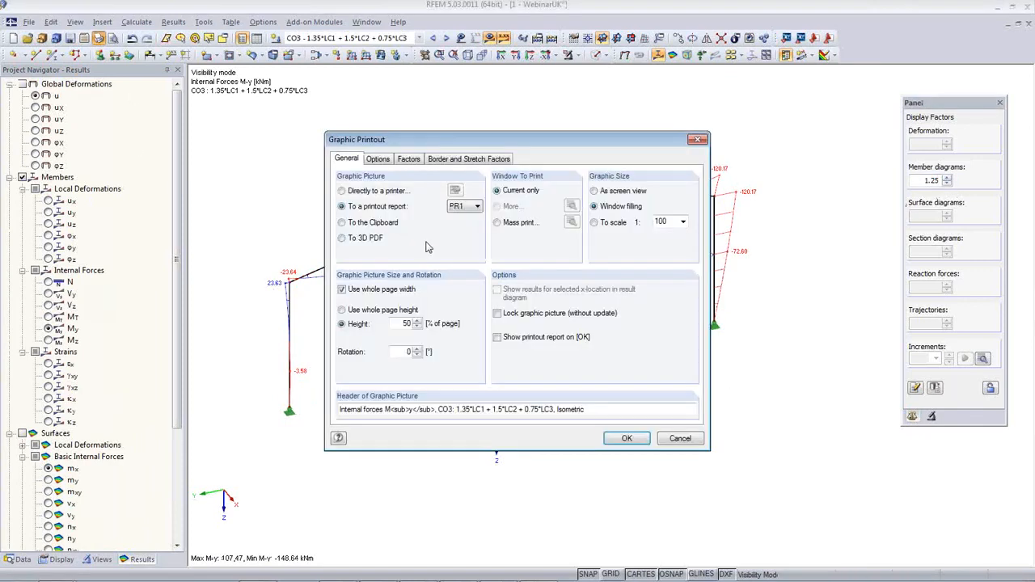
click(498, 223)
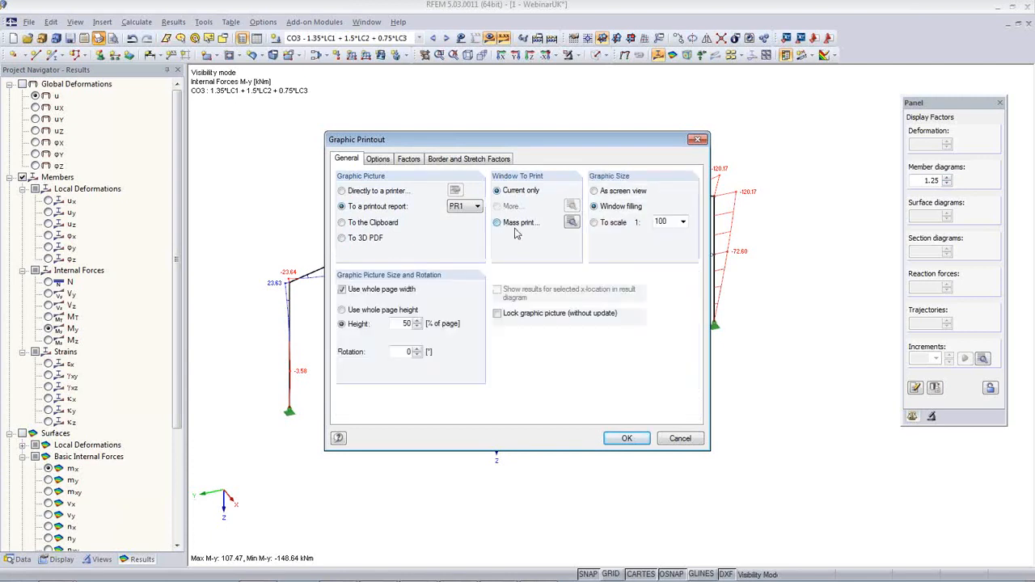
click(571, 223)
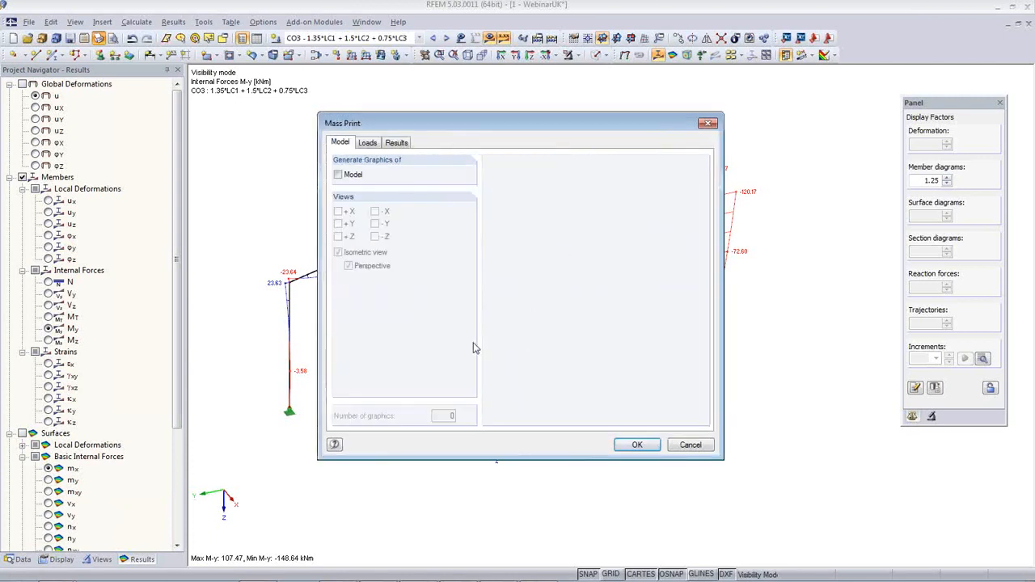
click(396, 142)
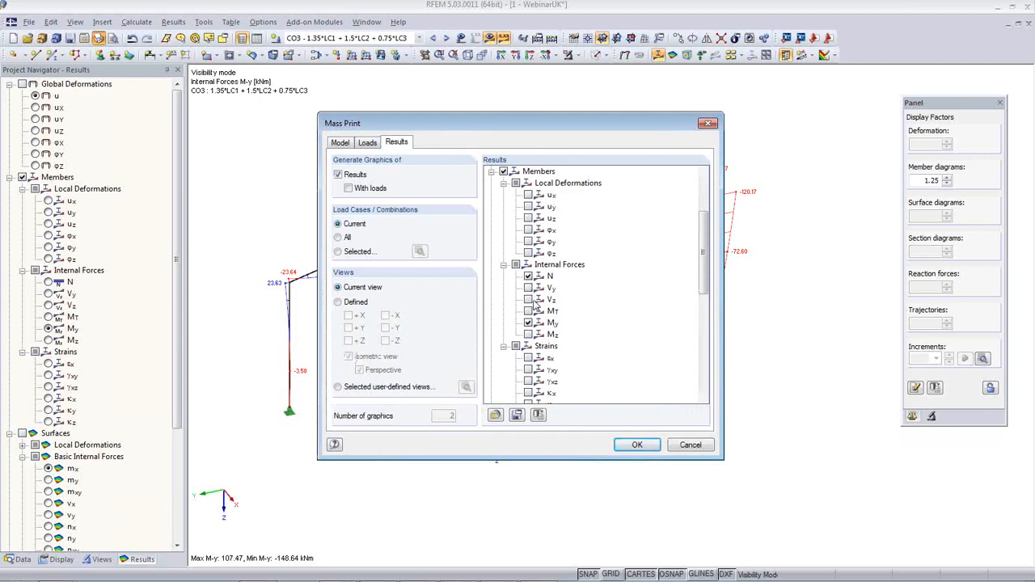
click(528, 312)
Restrict the mass print to load combination RC1 and send the graphics to report PR1
click(355, 252)
click(418, 252)
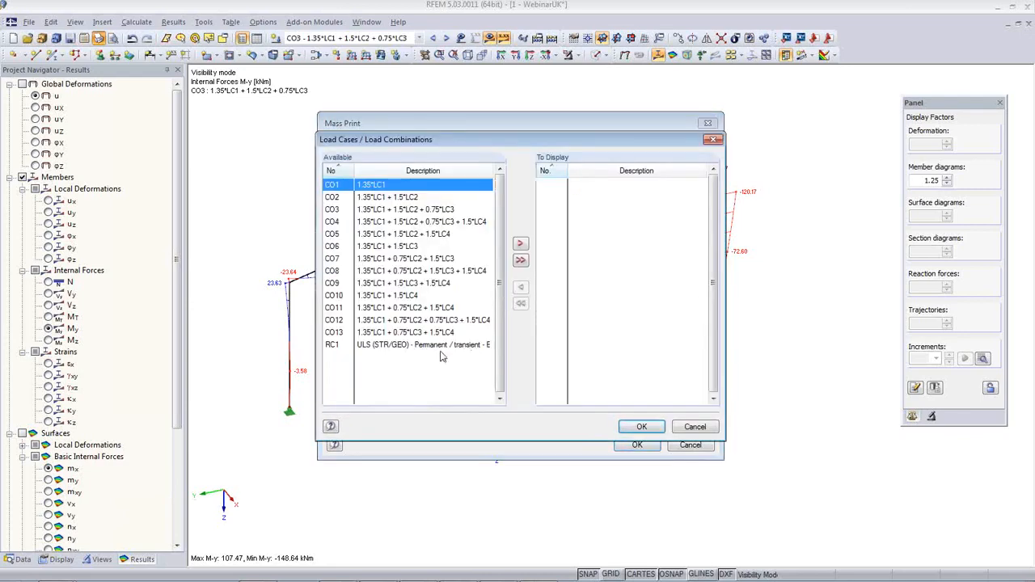
double_click(399, 346)
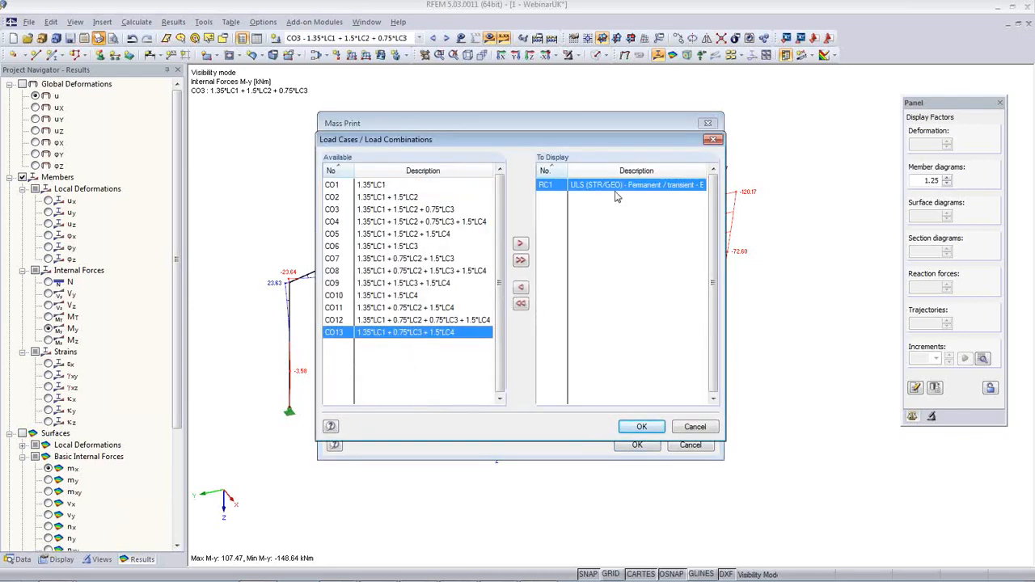
click(641, 426)
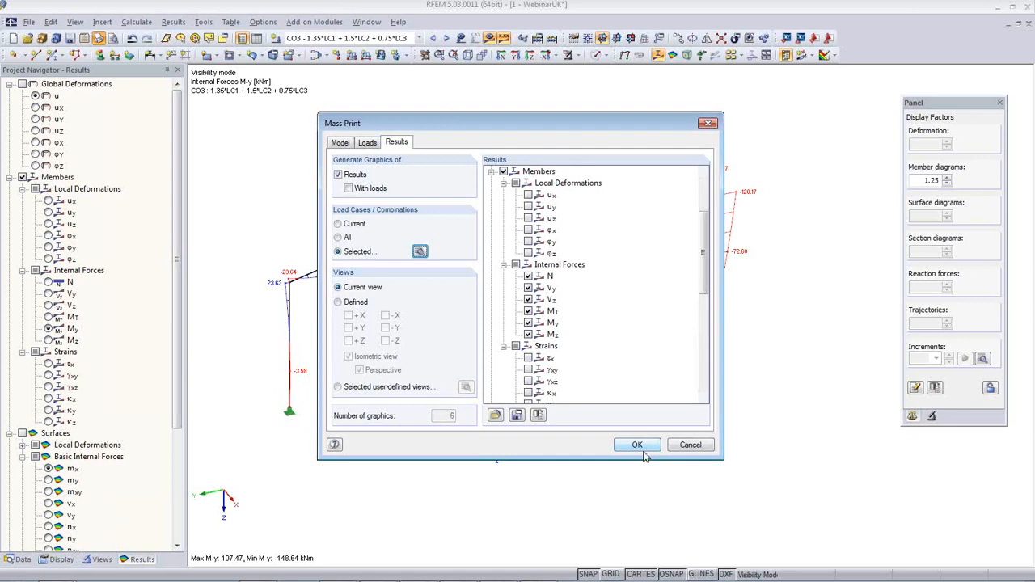
click(639, 446)
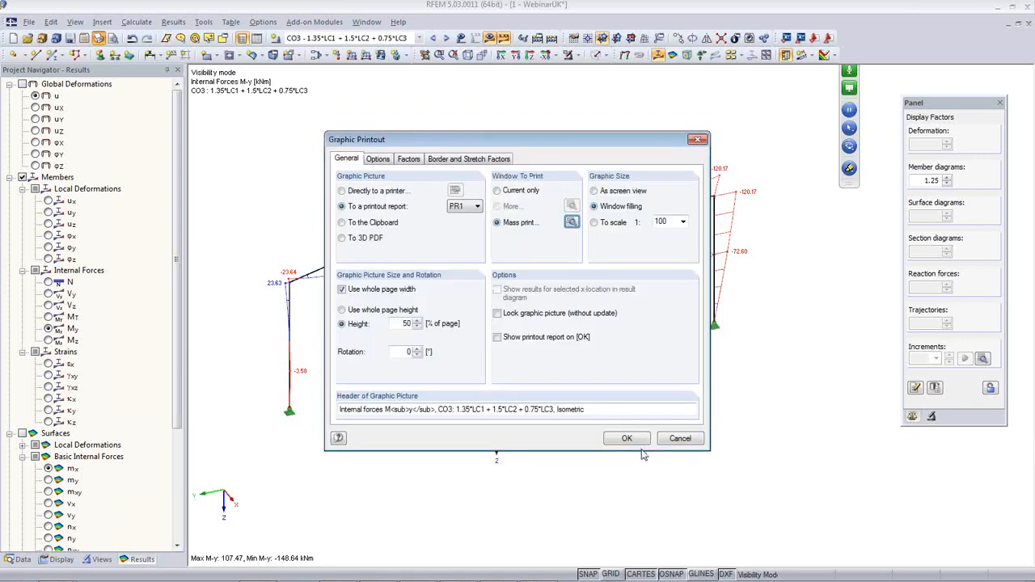
click(624, 438)
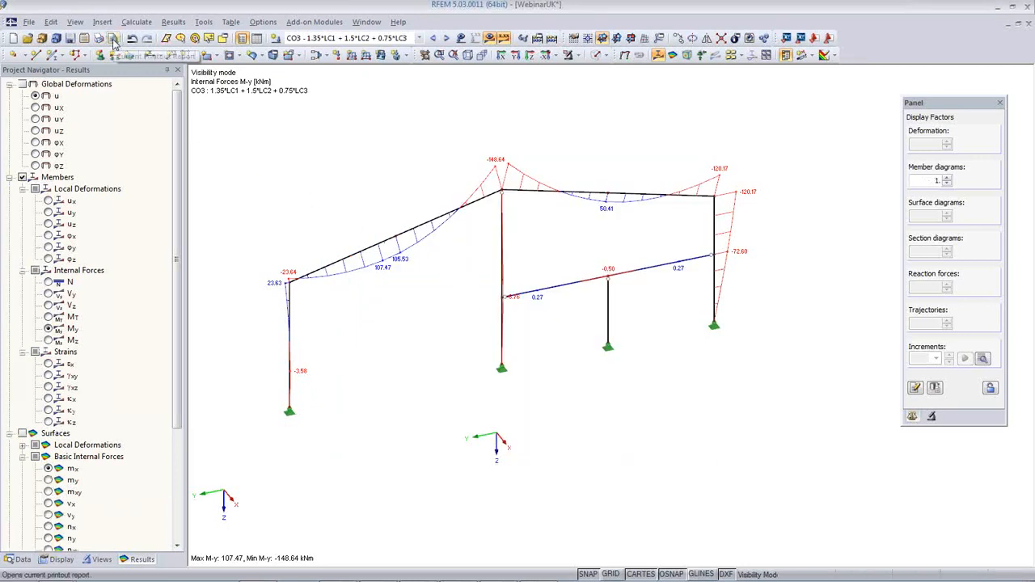
Restore the saved Deformation view, orbit it slightly, and print the CO10 global deformation graphic to PR1
click(101, 558)
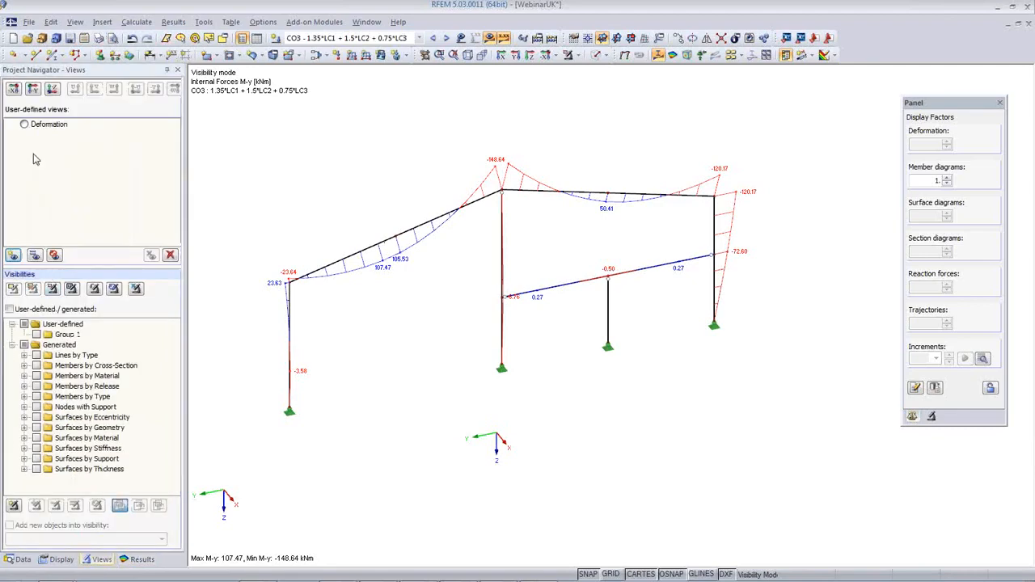
click(25, 127)
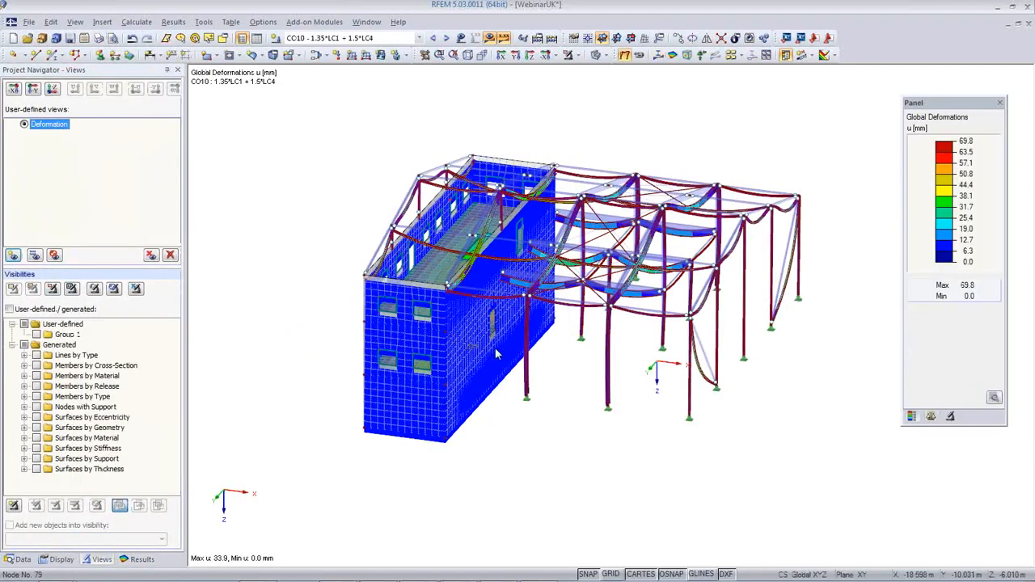
ctrl+middle_drag(607, 407, 574, 422)
click(98, 38)
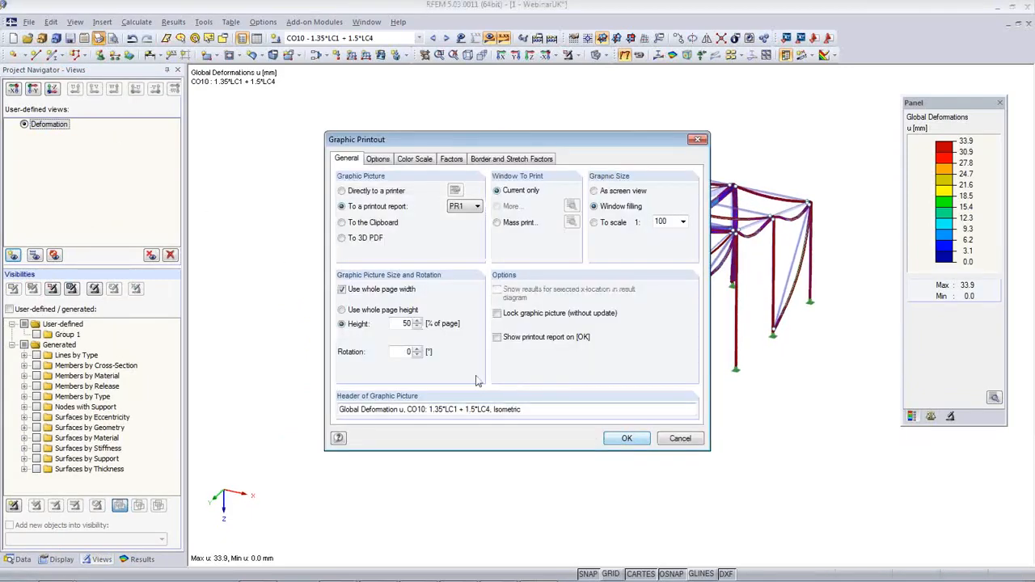
click(628, 438)
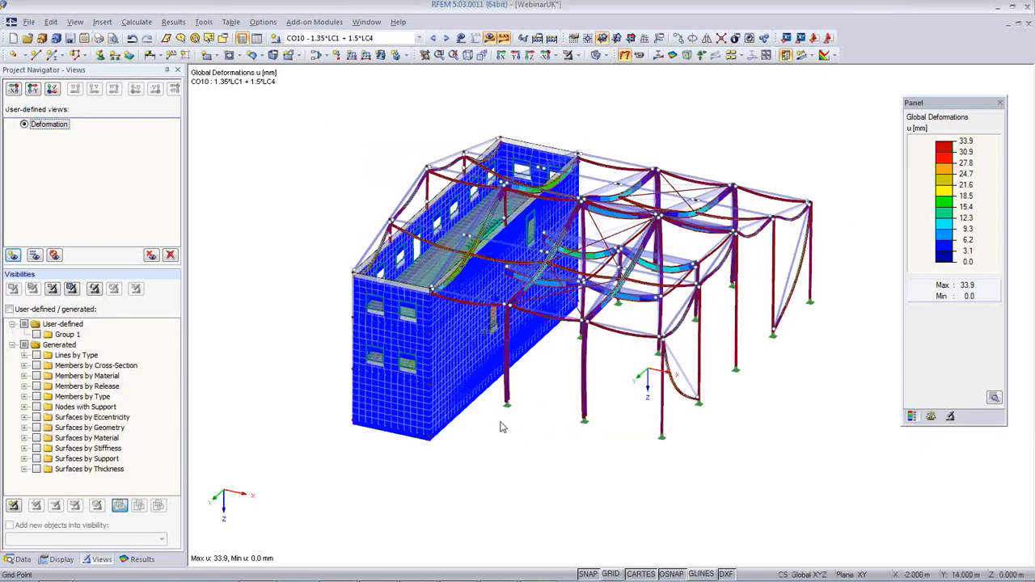
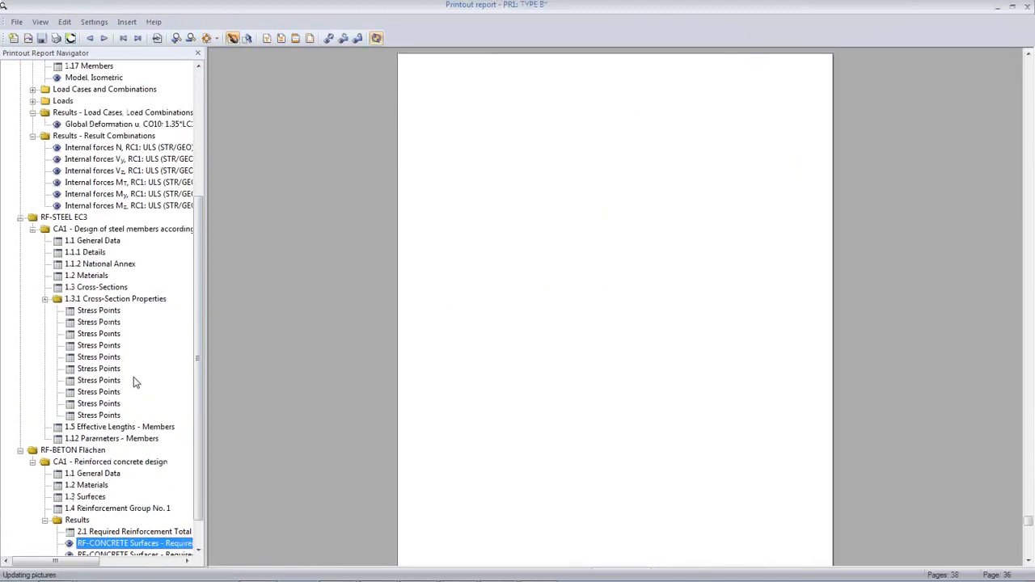
Jump to the axial force N results in the report and scroll through the following pages
scroll(136, 345, up, 2)
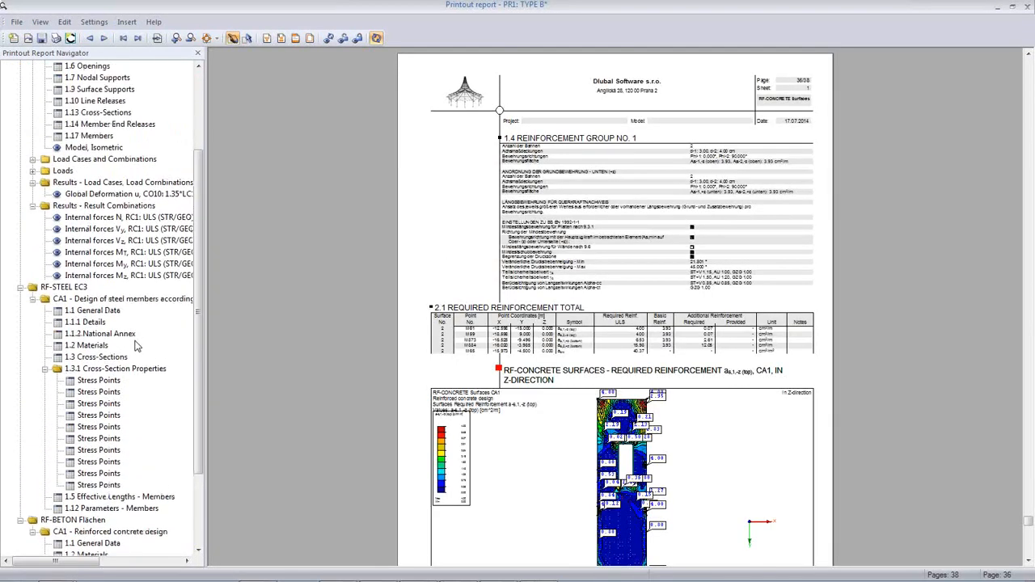
click(122, 217)
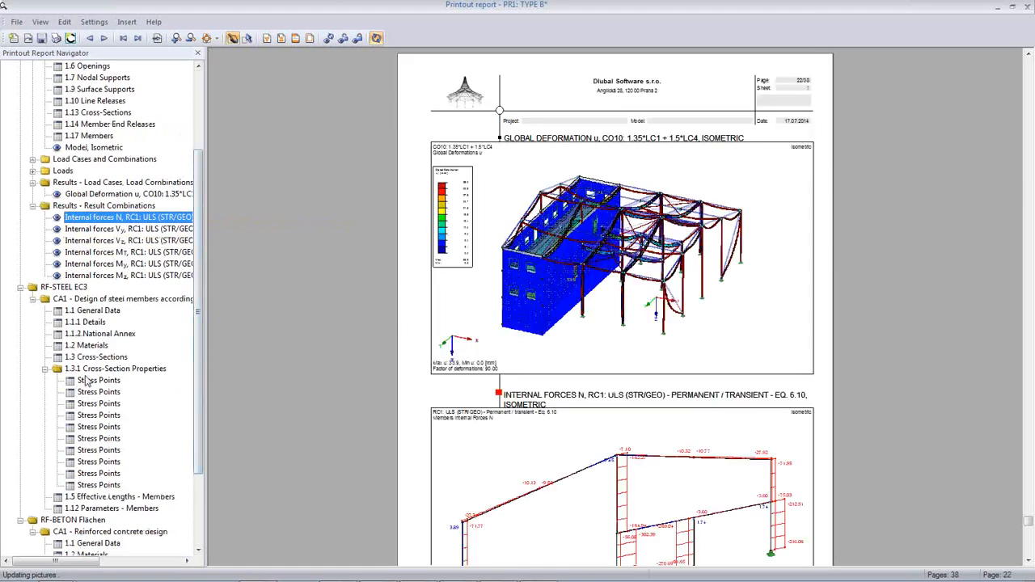
scroll(626, 386, down, 5)
scroll(626, 386, down, 3)
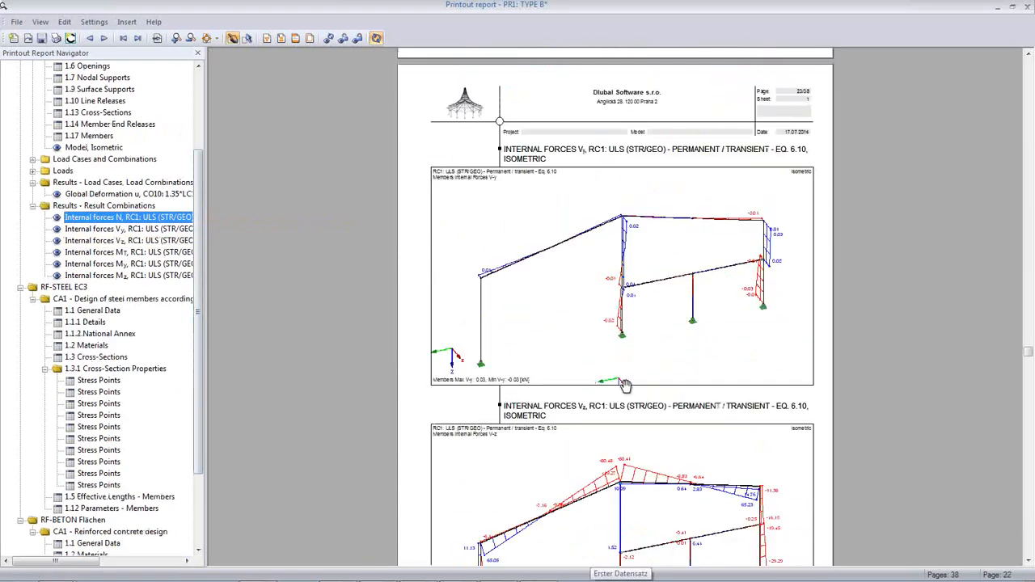
ctrl+scroll(618, 388, down, 1)
scroll(616, 388, down, 10)
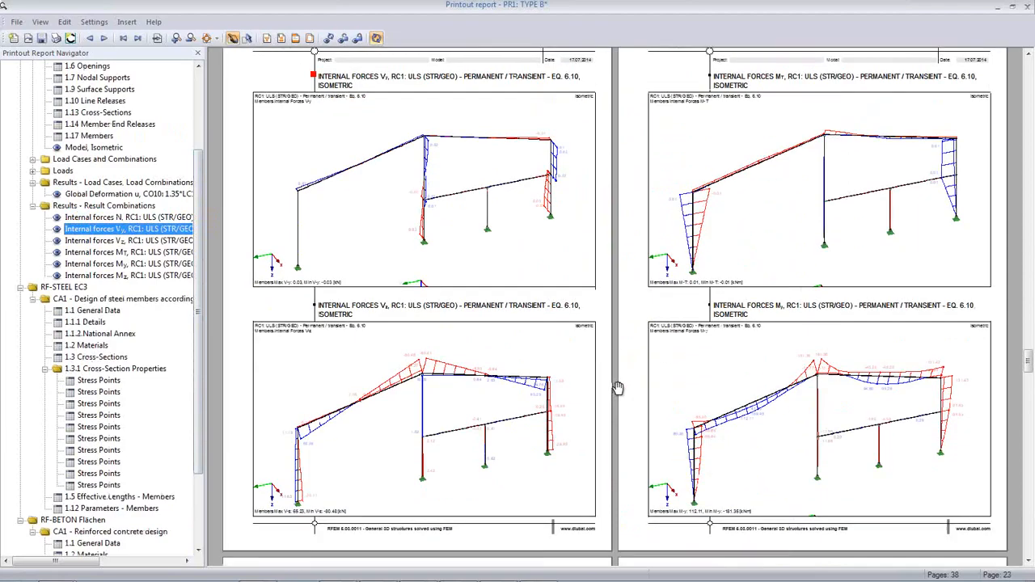
scroll(618, 386, up, 10)
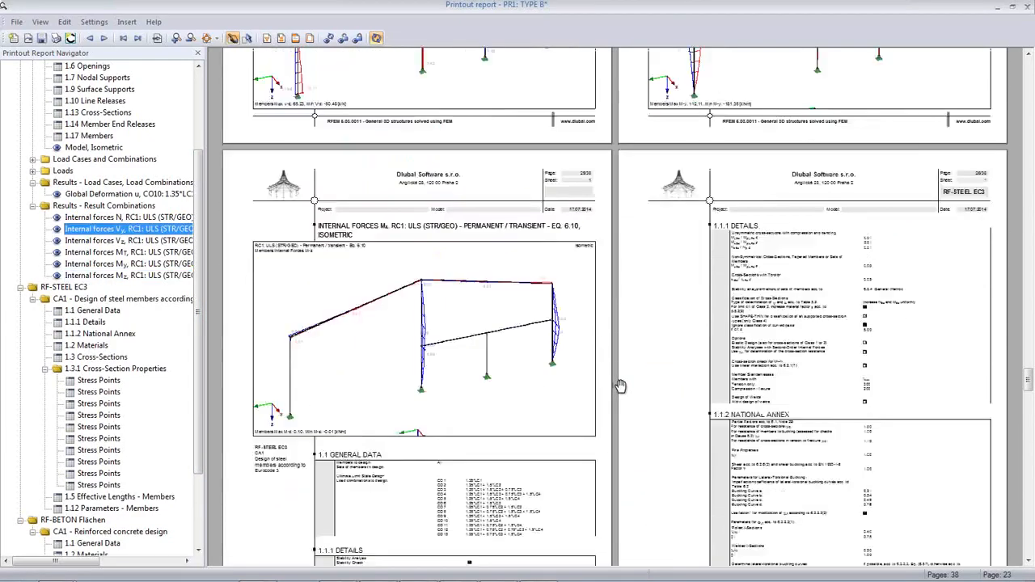
scroll(621, 386, up, 2)
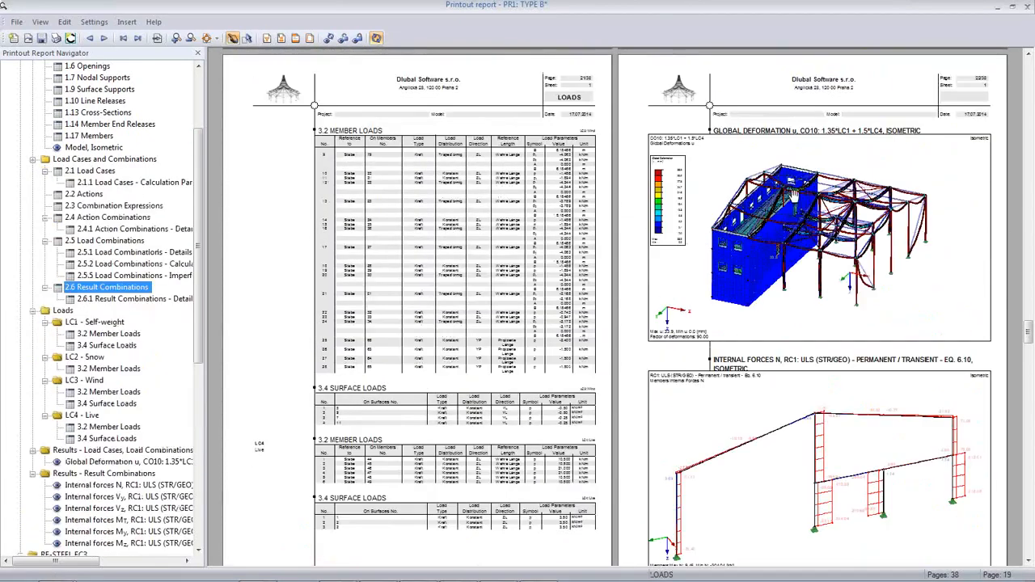
scroll(752, 364, up, 6)
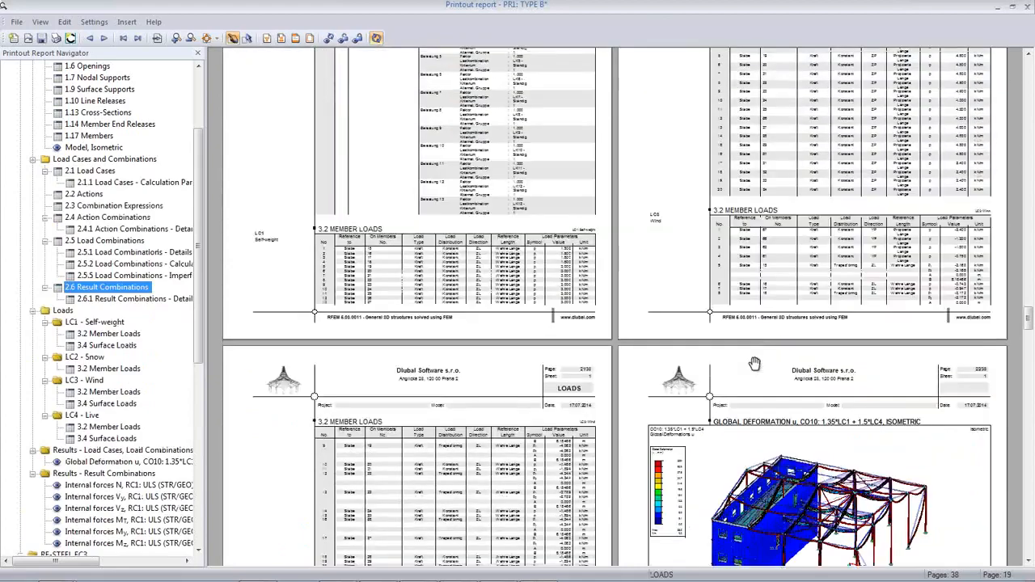
scroll(756, 362, up, 8)
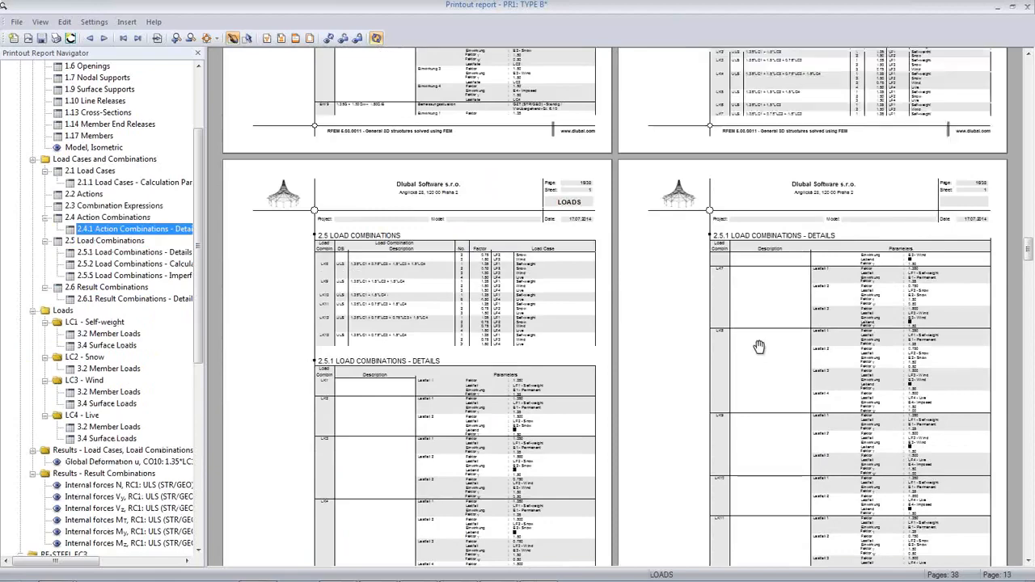
scroll(756, 351, up, 10)
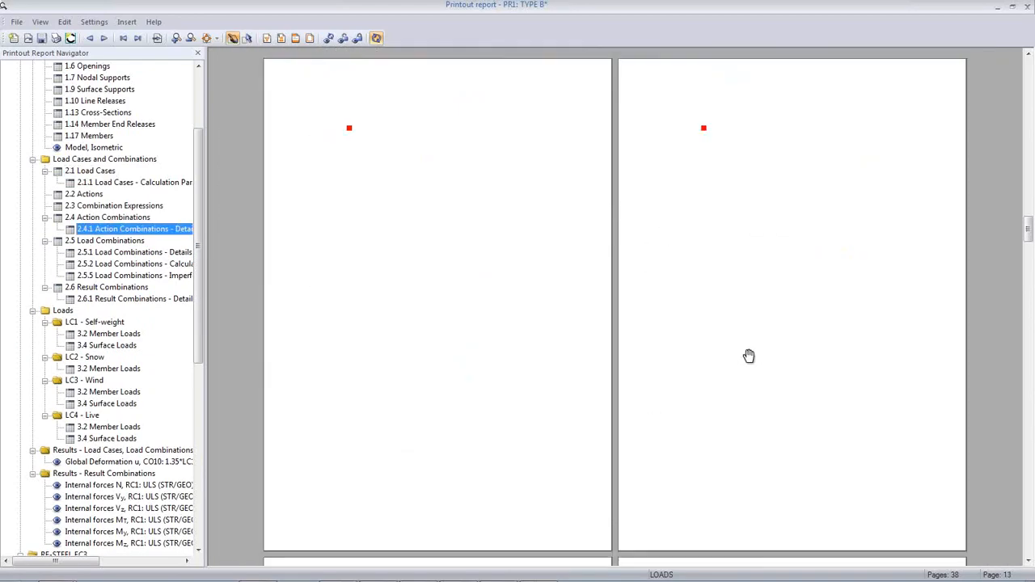
ctrl+scroll(748, 356, down, 2)
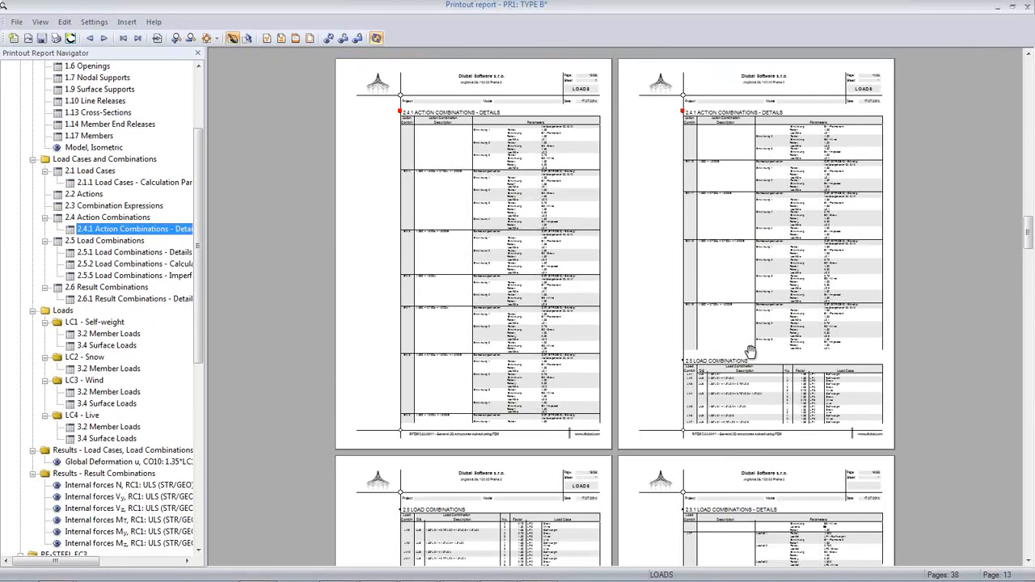
ctrl+scroll(718, 360, down, 1)
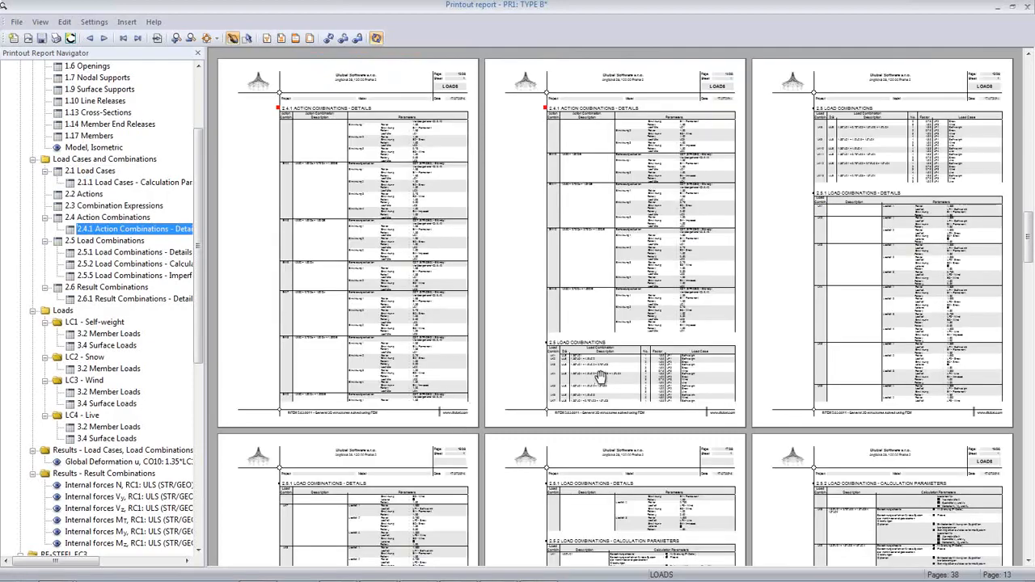
scroll(601, 377, down, 5)
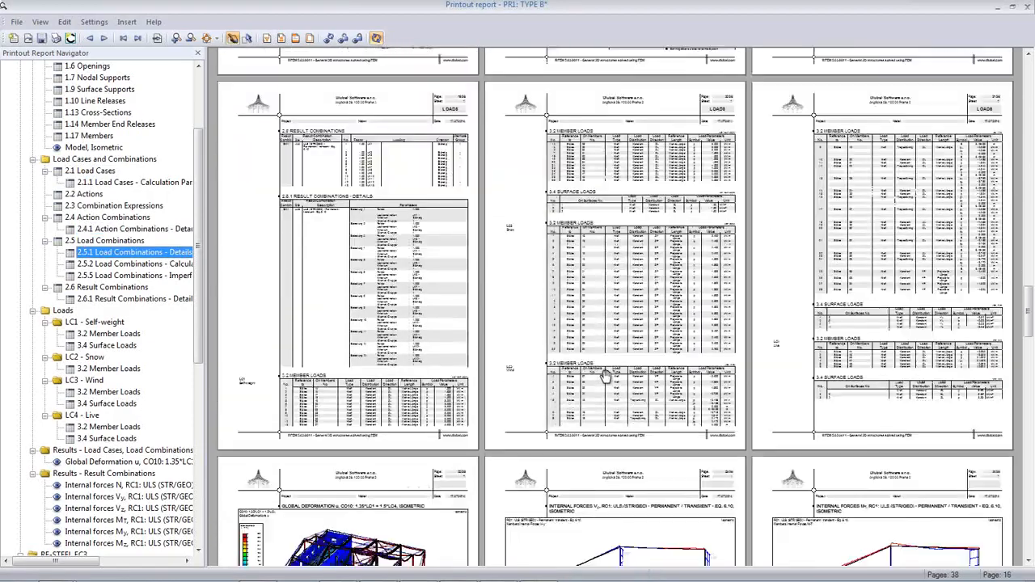
scroll(605, 377, down, 10)
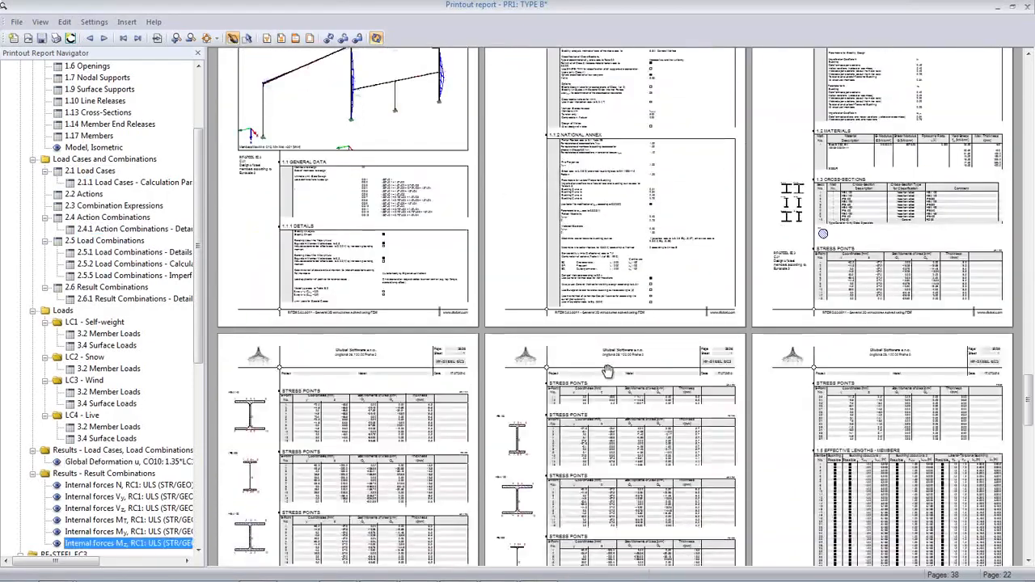
scroll(606, 370, down, 15)
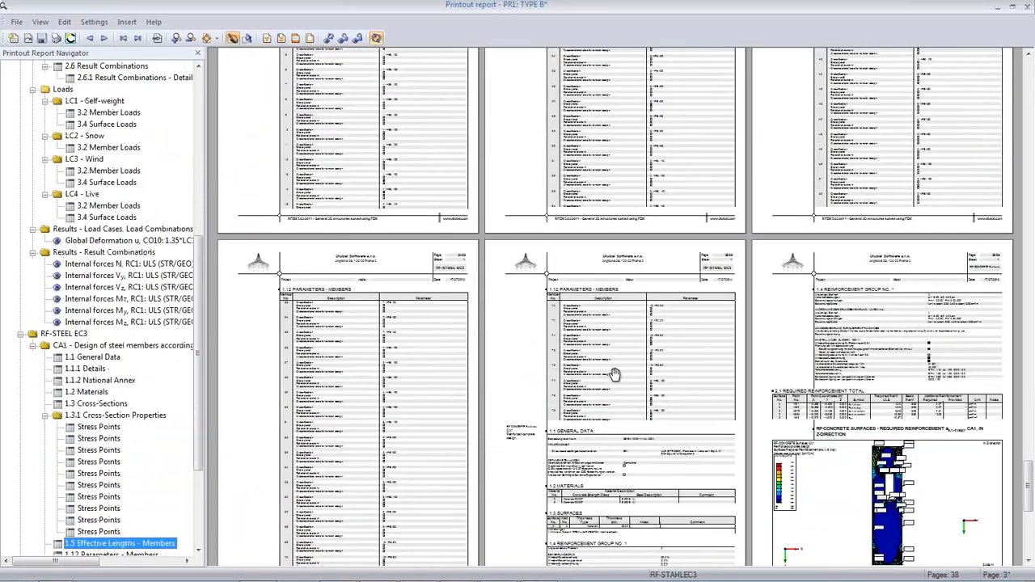
scroll(615, 374, down, 5)
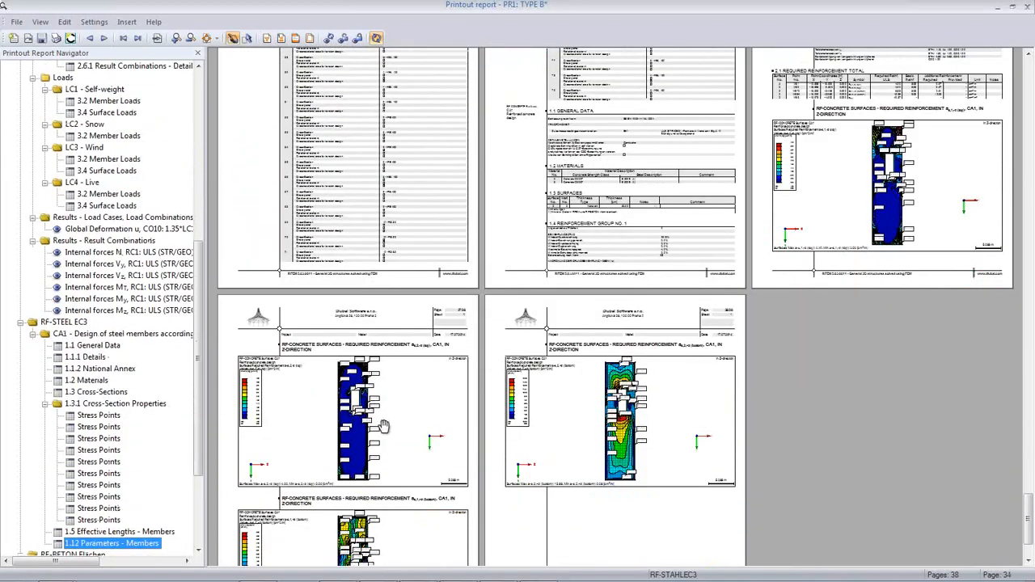
scroll(388, 425, down, 3)
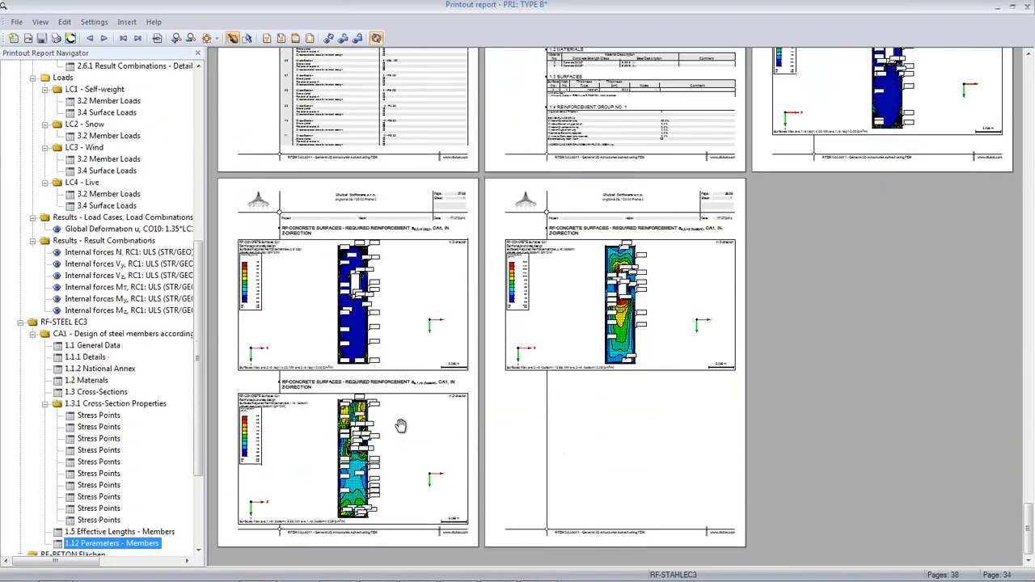
Open the RF-CONCRETE reinforcement page full size and zoom into its diagram
click(355, 495)
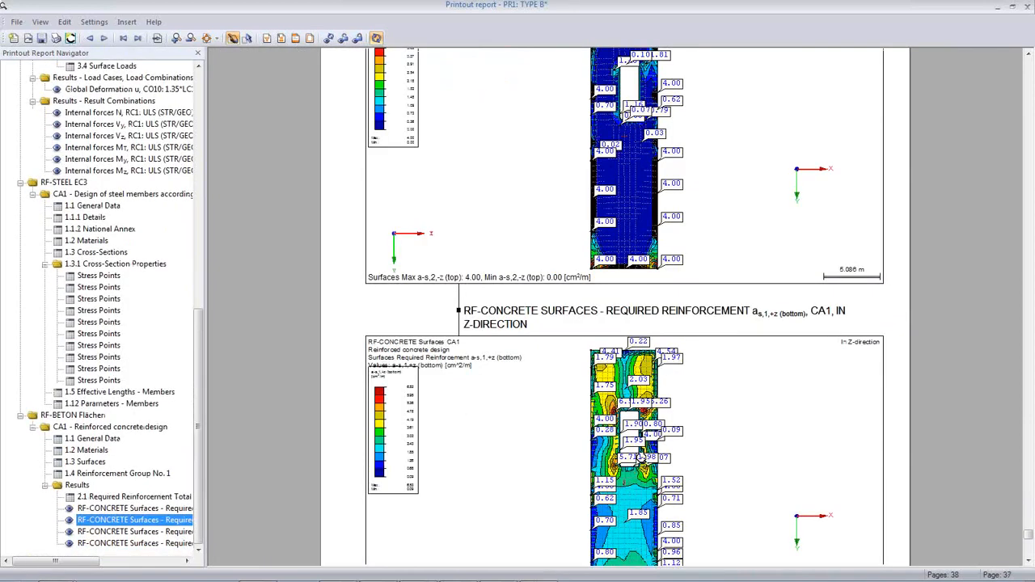
click(641, 459)
scroll(660, 406, down, 1)
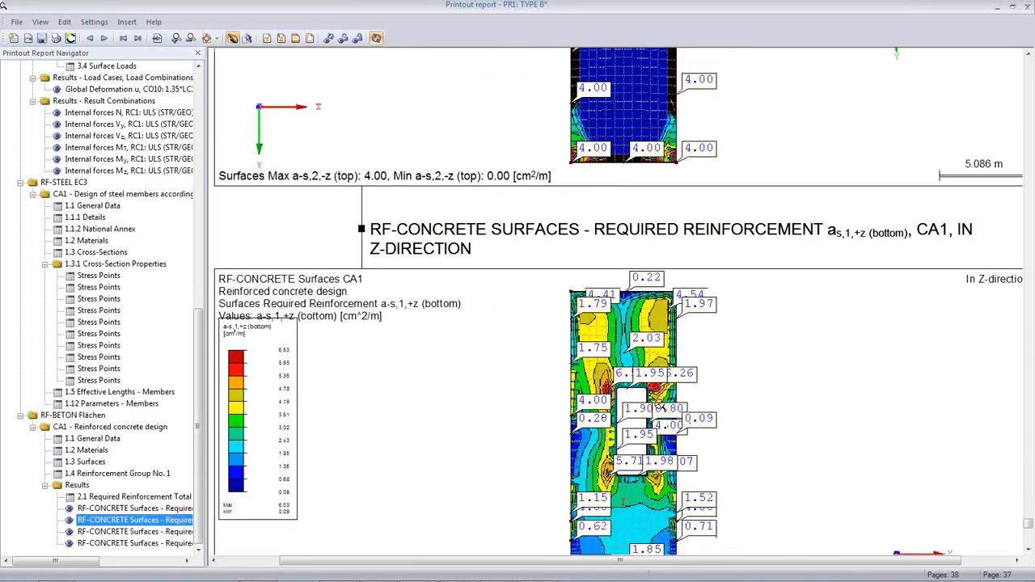
scroll(659, 407, down, 5)
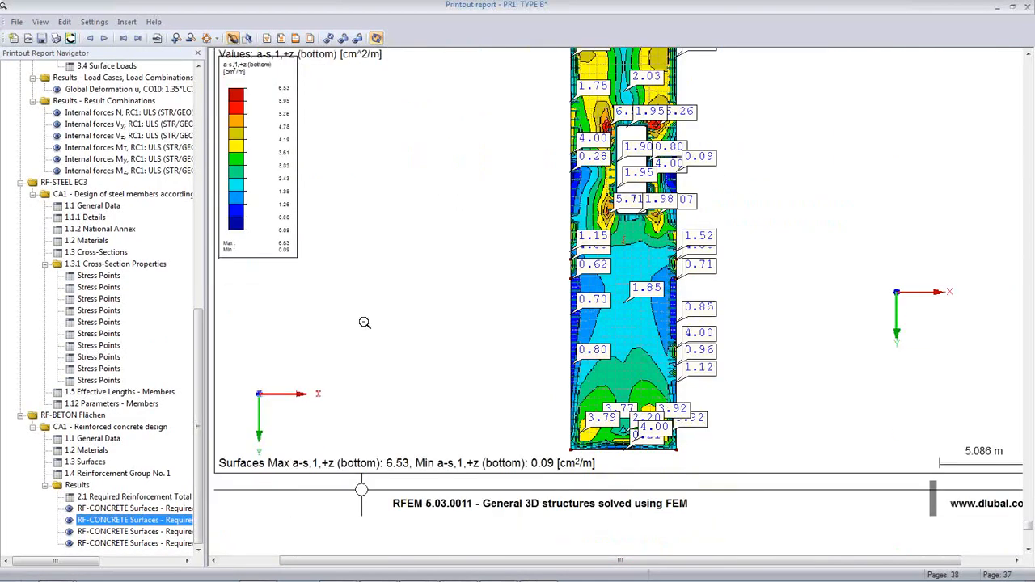
Close the 38-page printout report PR1 and answer its save prompt
click(17, 22)
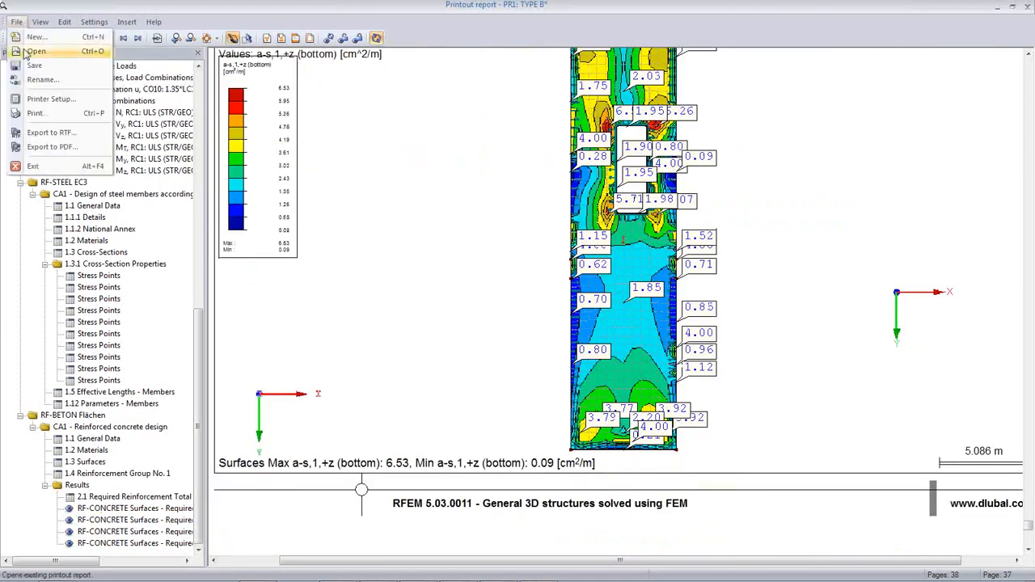
click(393, 240)
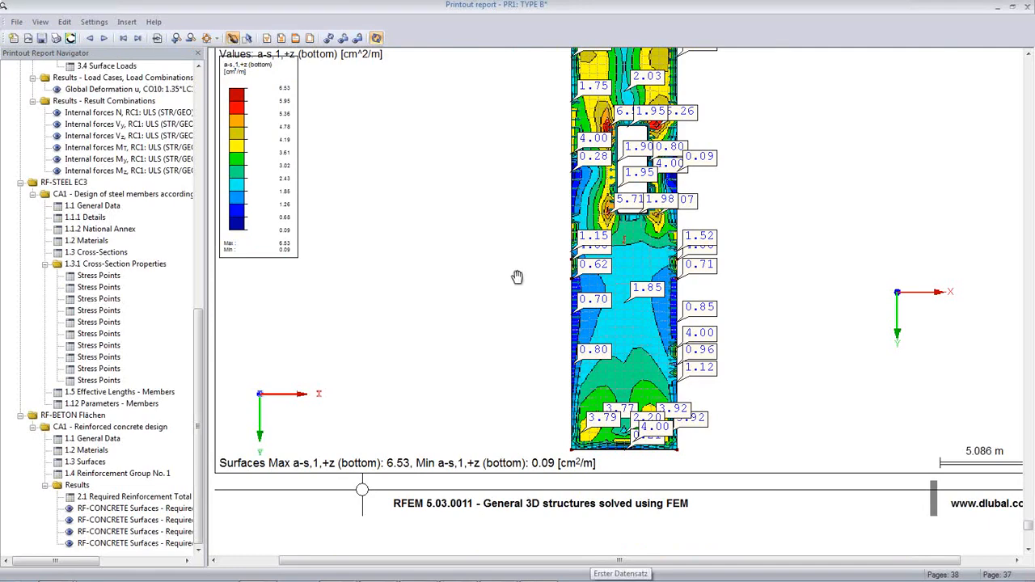
scroll(518, 279, down, 5)
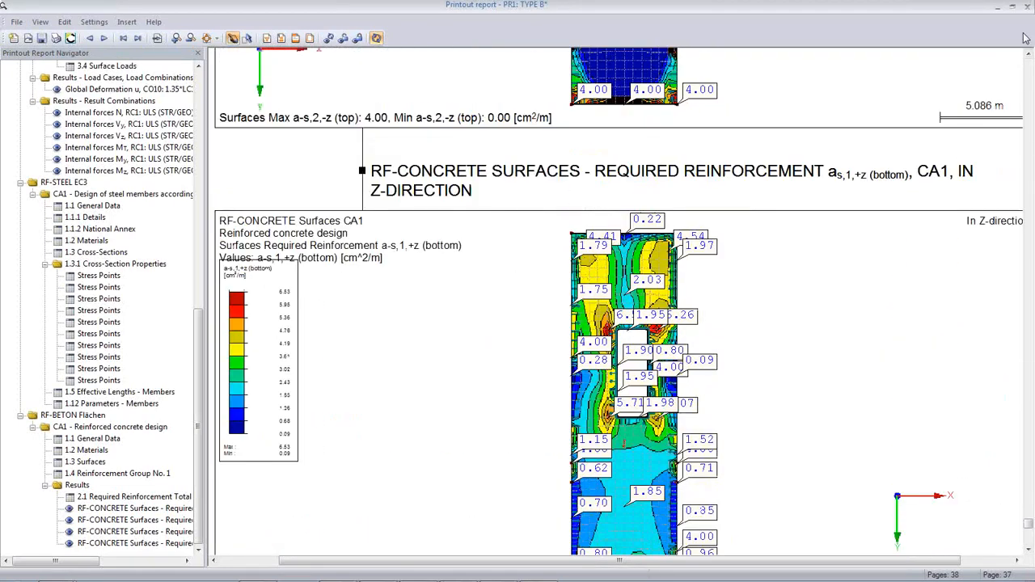
click(1027, 8)
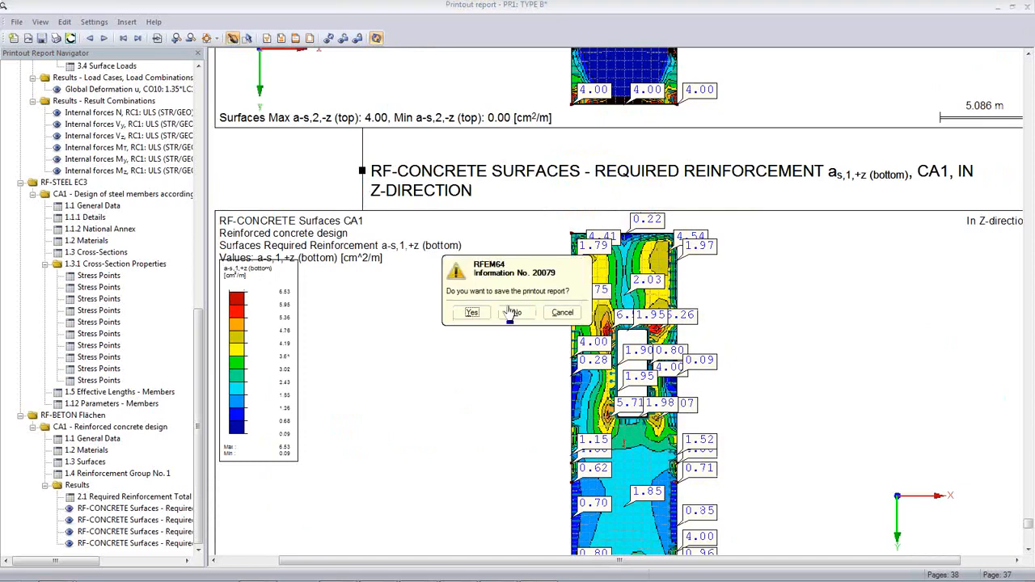
click(470, 316)
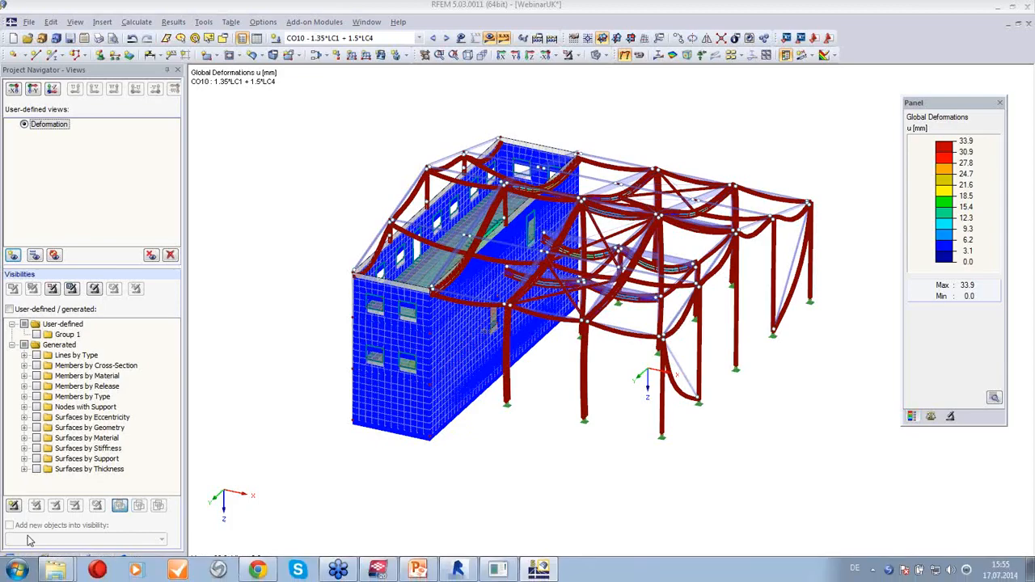
Show the Data navigator, orbit lower, and display the model as wireframe without deformation results
click(17, 559)
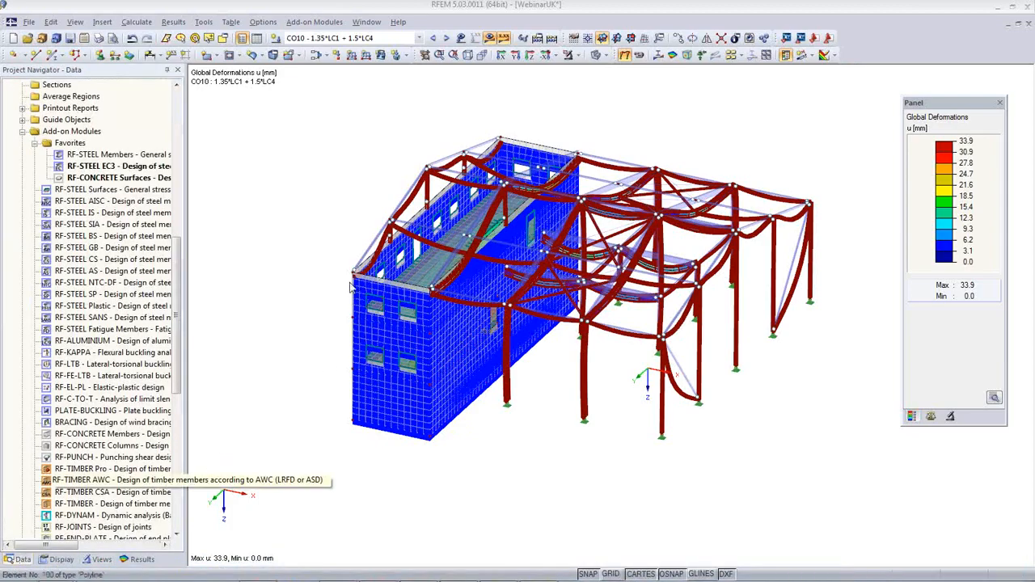
scroll(173, 434, down, 5)
mouse_move(173, 434)
mouse_down()
mouse_move(176, 471)
mouse_move(179, 442)
mouse_up()
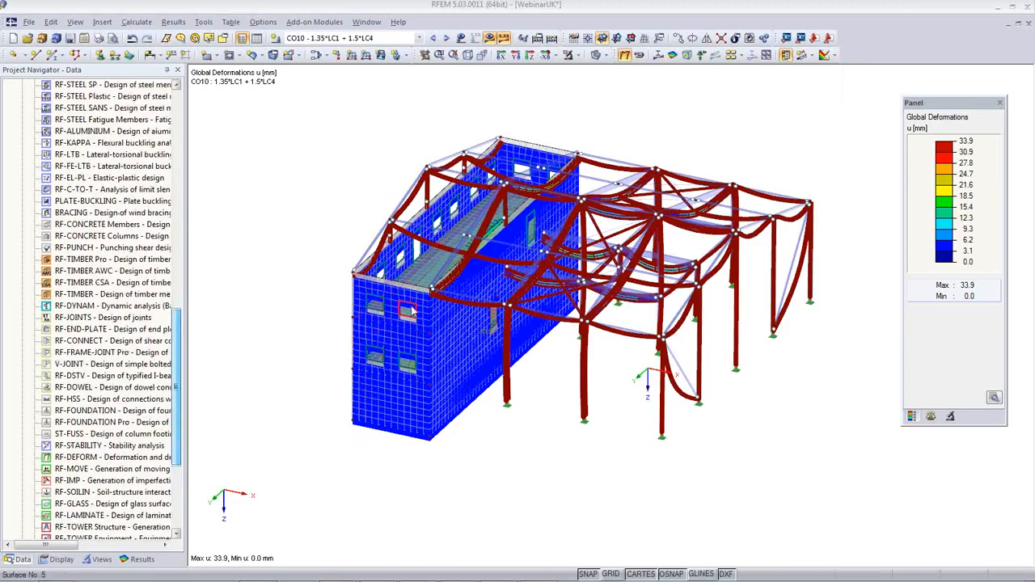
ctrl+middle_drag(397, 406, 440, 325)
click(596, 57)
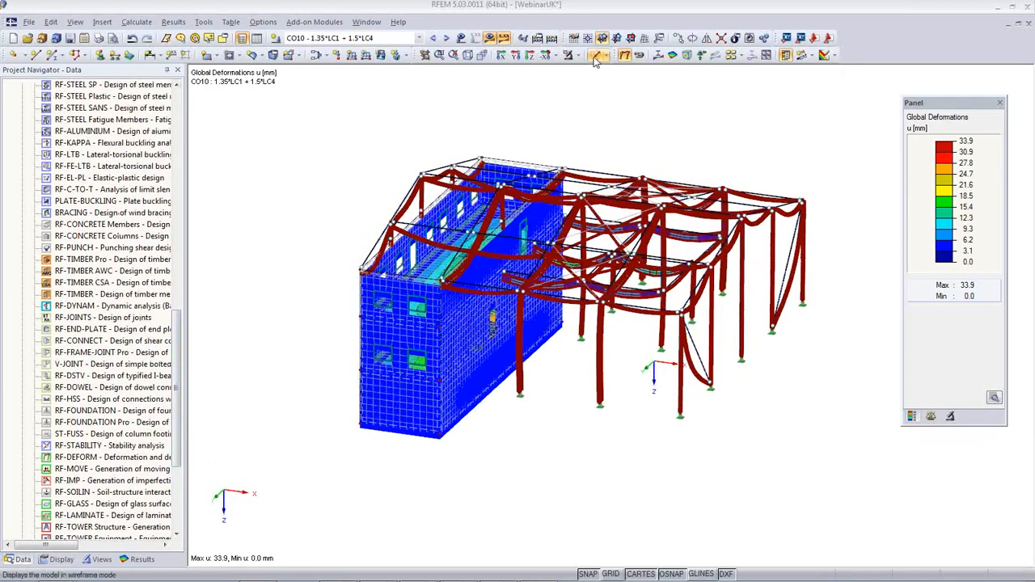
click(489, 38)
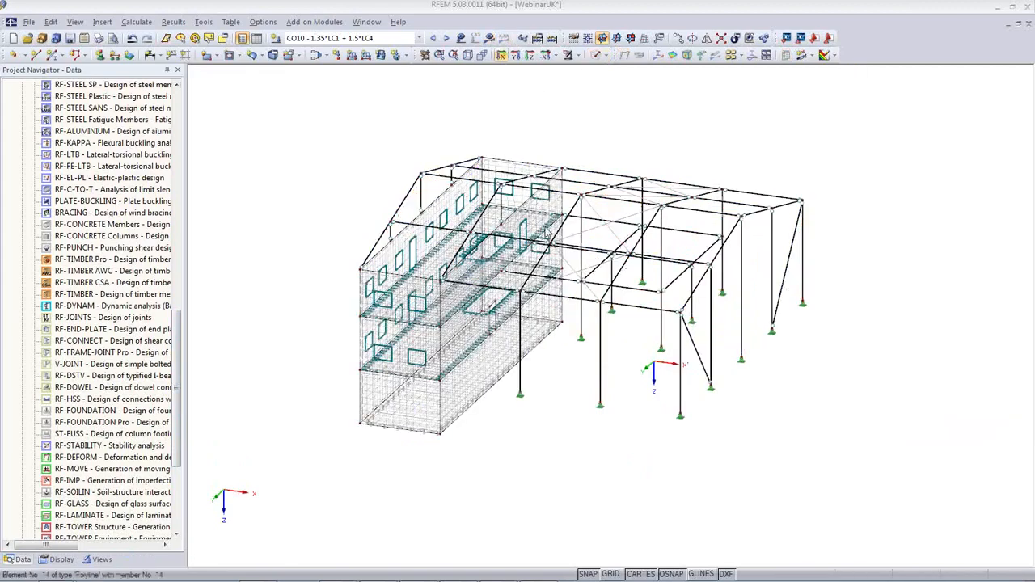
scroll(420, 381, up, 5)
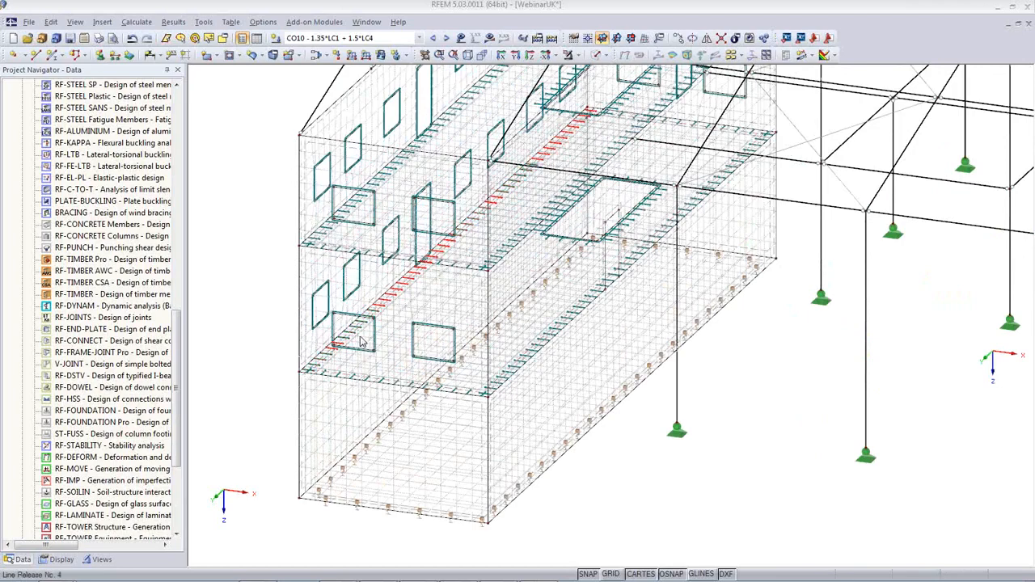
Return to solid rendering and set surface 2's thickness to 300 mm, deleting existing results
click(599, 55)
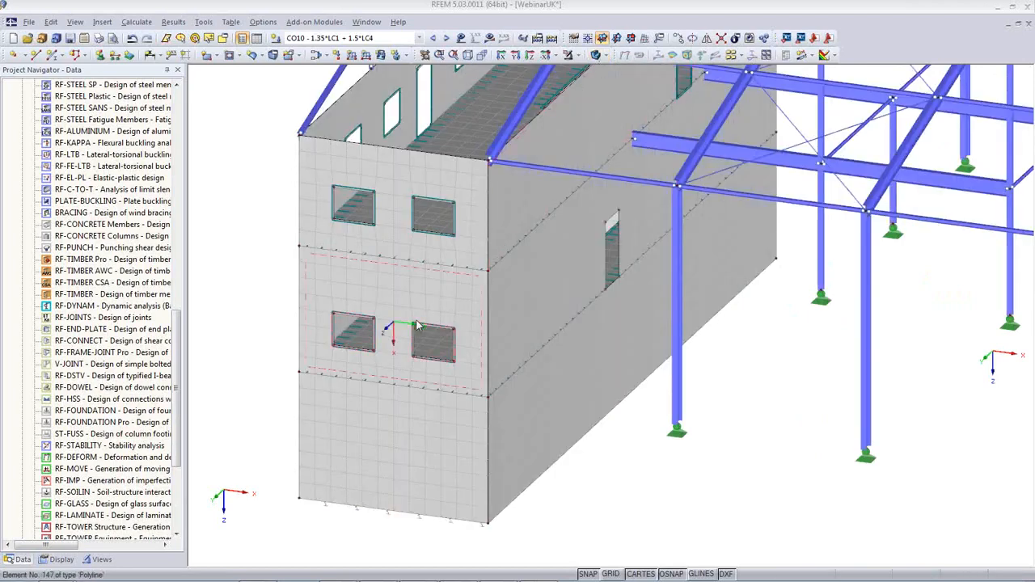
click(363, 343)
double_click(363, 343)
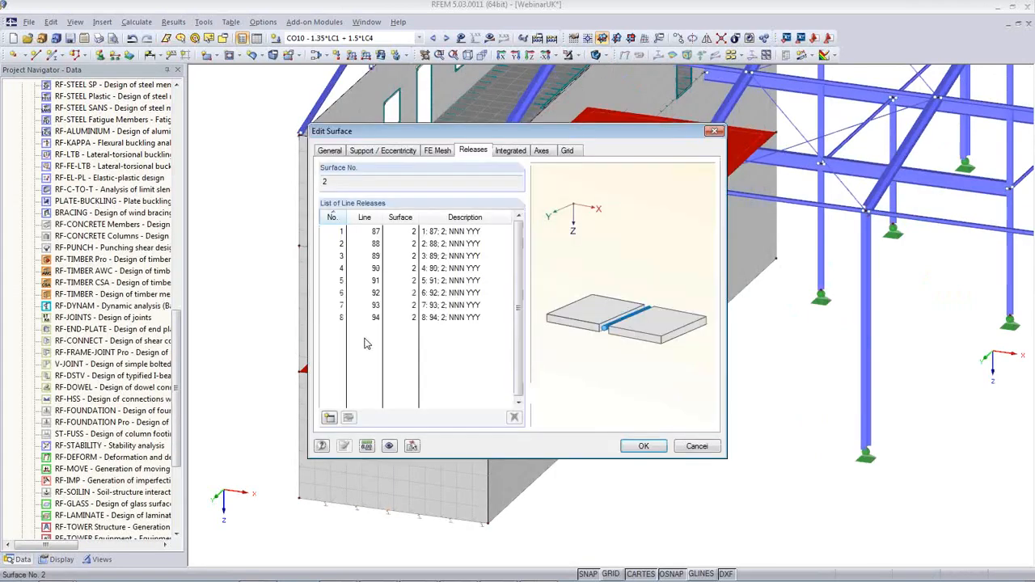
click(329, 152)
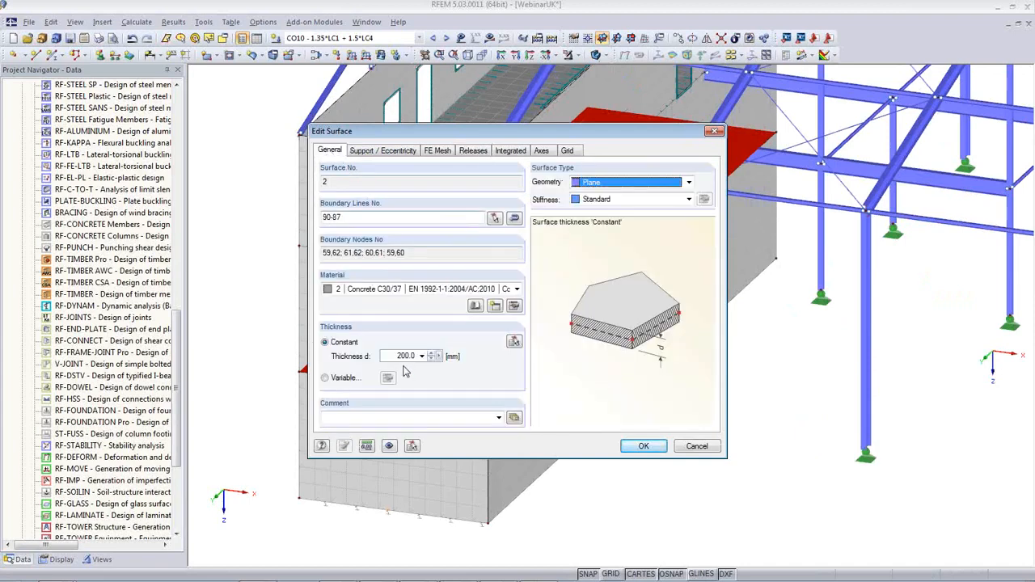
click(399, 358)
key(BackSpace)
text(3)
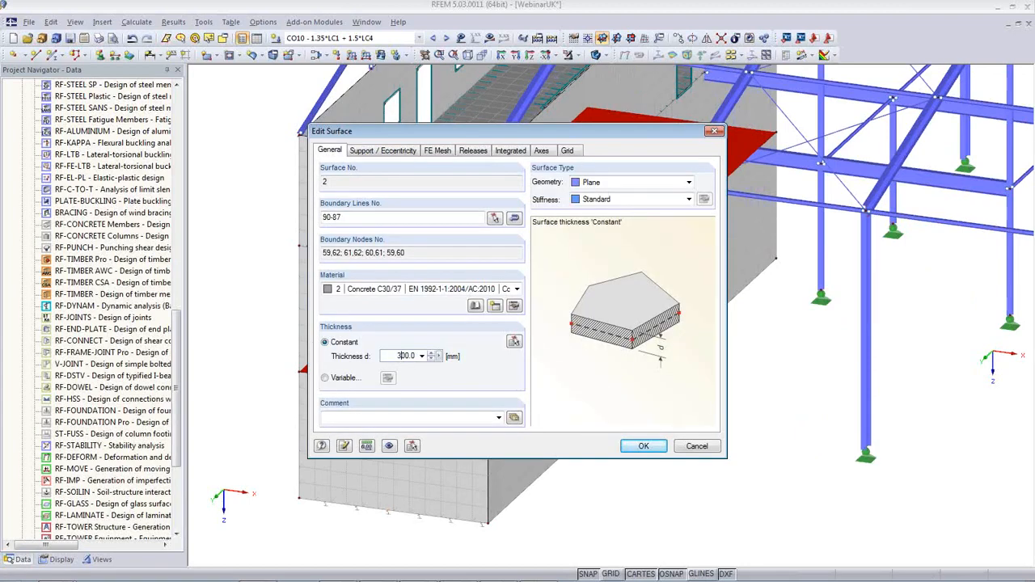
click(638, 446)
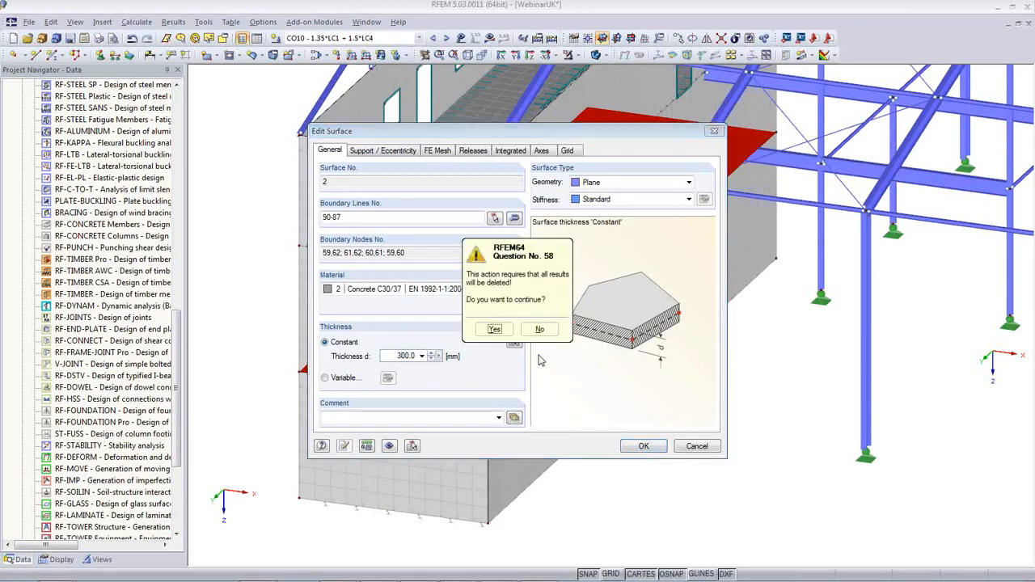
click(493, 333)
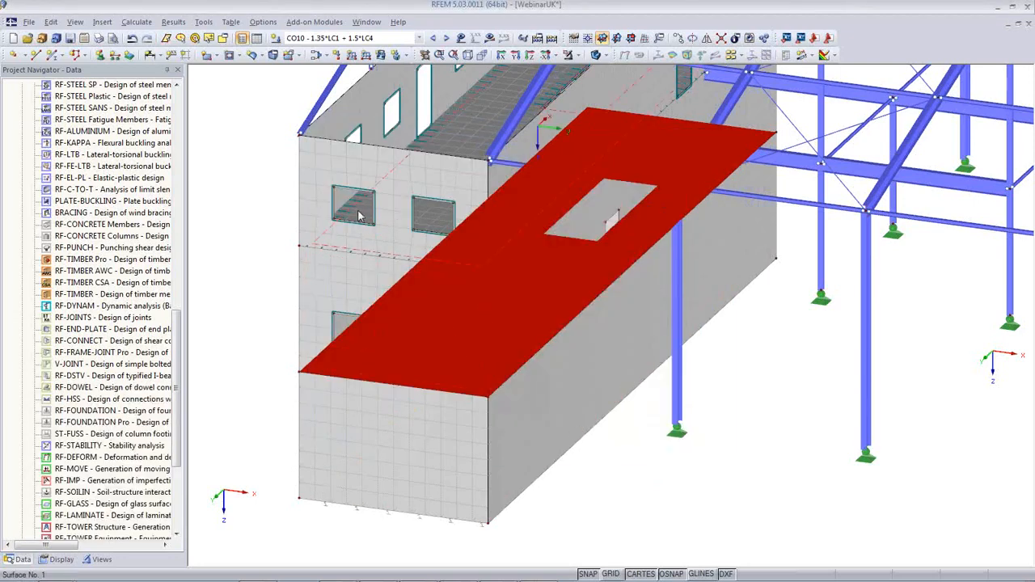
Set surface 1's thickness to 300 mm as well
double_click(362, 210)
click(391, 355)
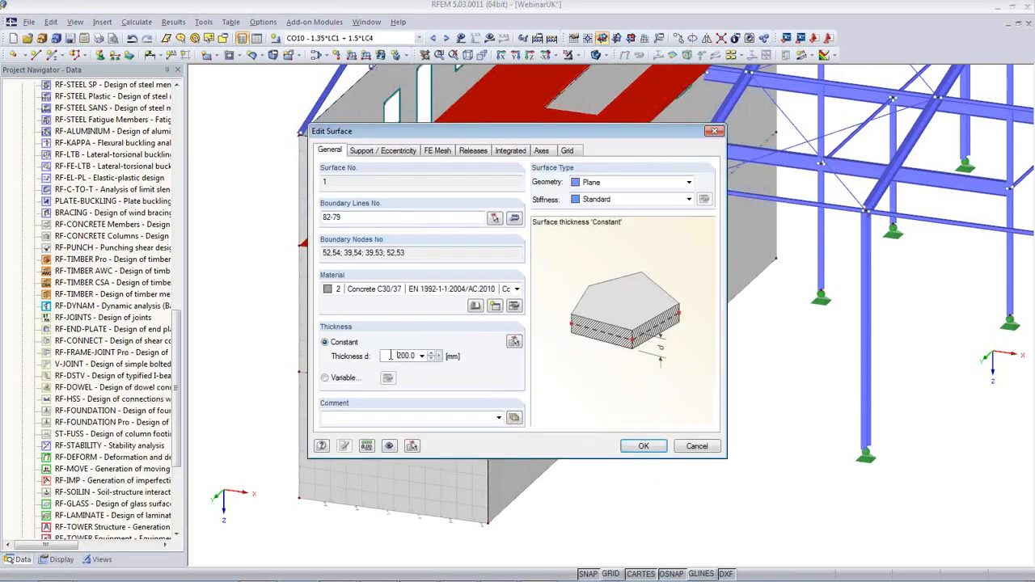
key(Delete)
click(641, 445)
scroll(636, 441, down, 5)
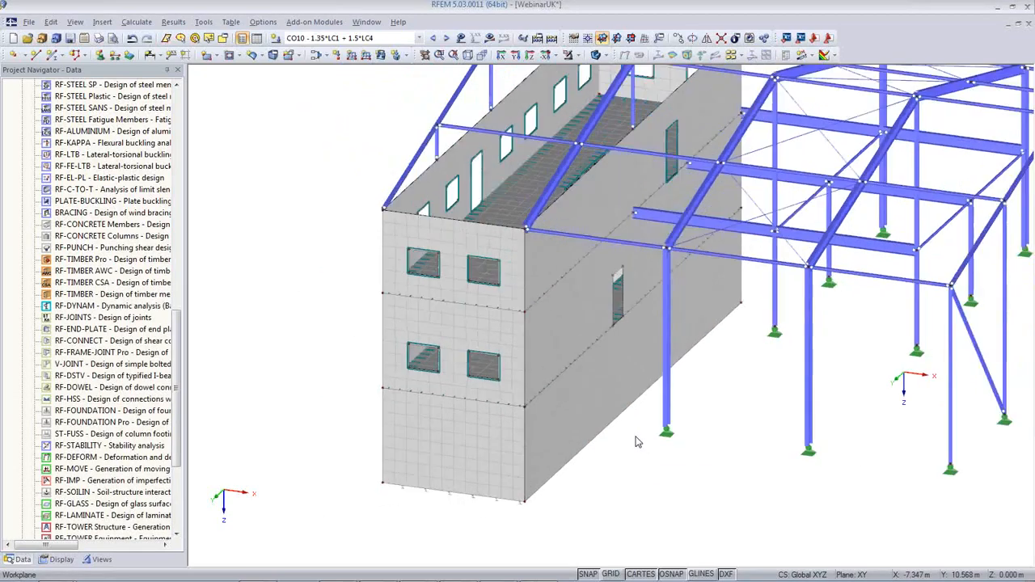
Pan the 3D view so the entire building with walls and steel frame is visible
middle_drag(719, 461, 413, 482)
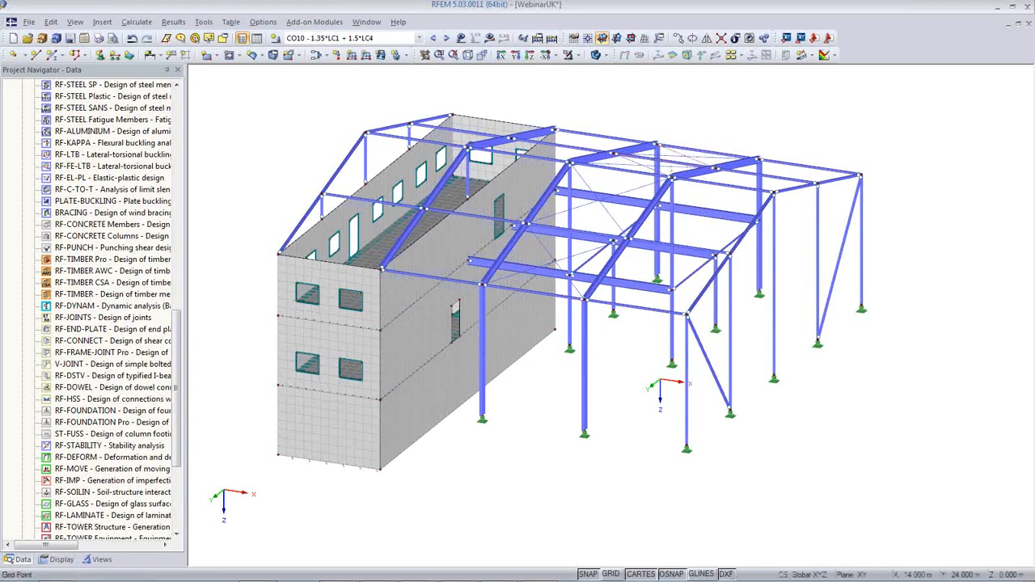
mouse_move(551, 573)
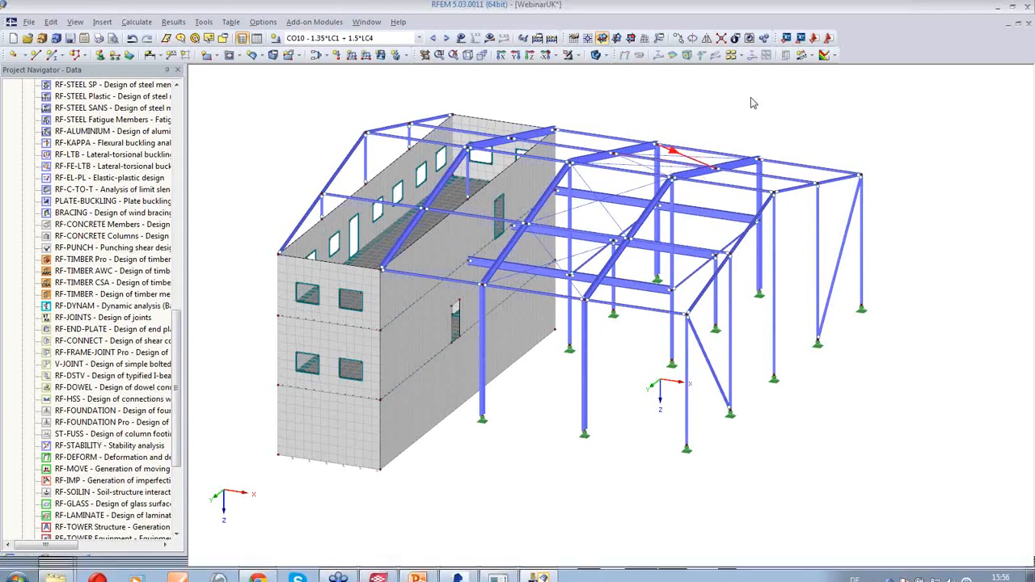
Export to Tekla Structures with 'Update existing model' and switch to Tekla
click(800, 38)
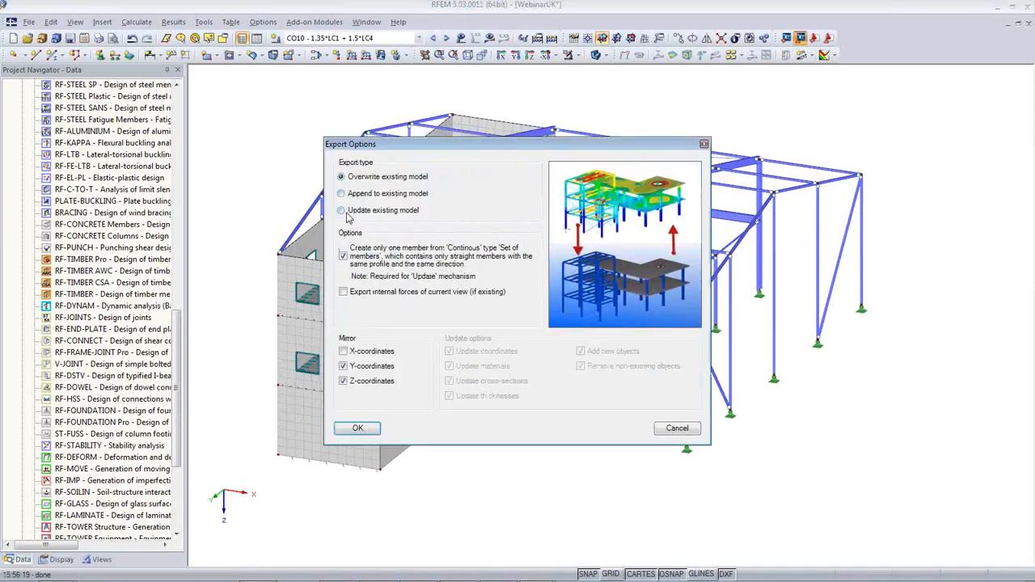
click(342, 211)
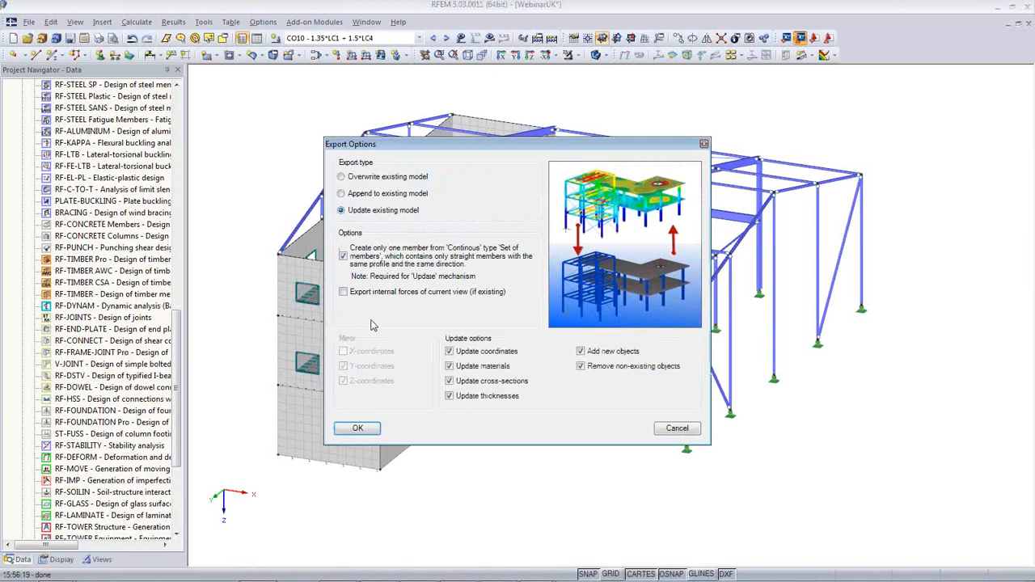
click(357, 428)
click(377, 570)
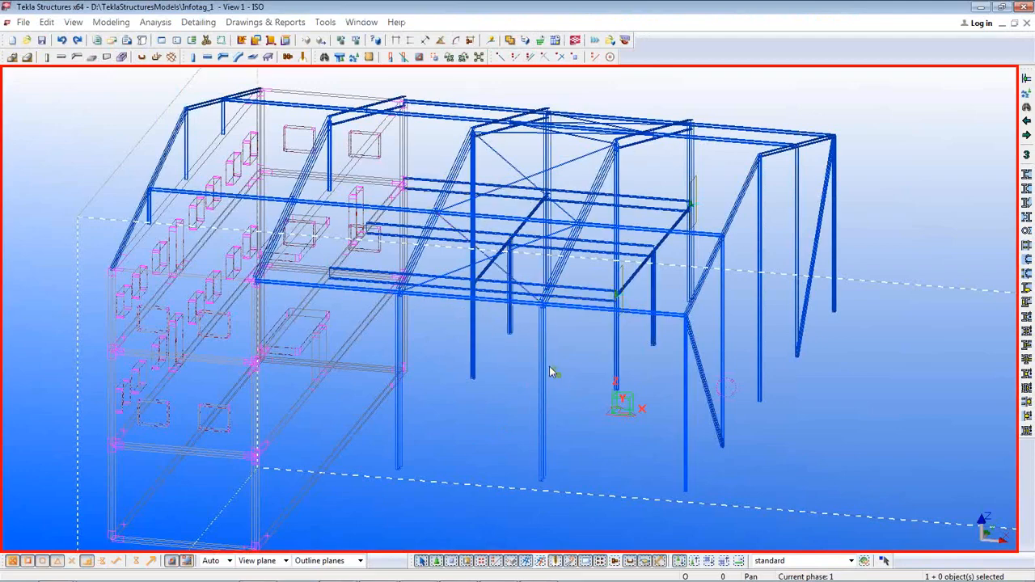
Pan and rotate the Tekla model in rendered mode, undoing and redoing the last change
middle_drag(549, 366, 567, 328)
ctrl+middle_drag(619, 360, 582, 362)
scroll(582, 362, down, 2)
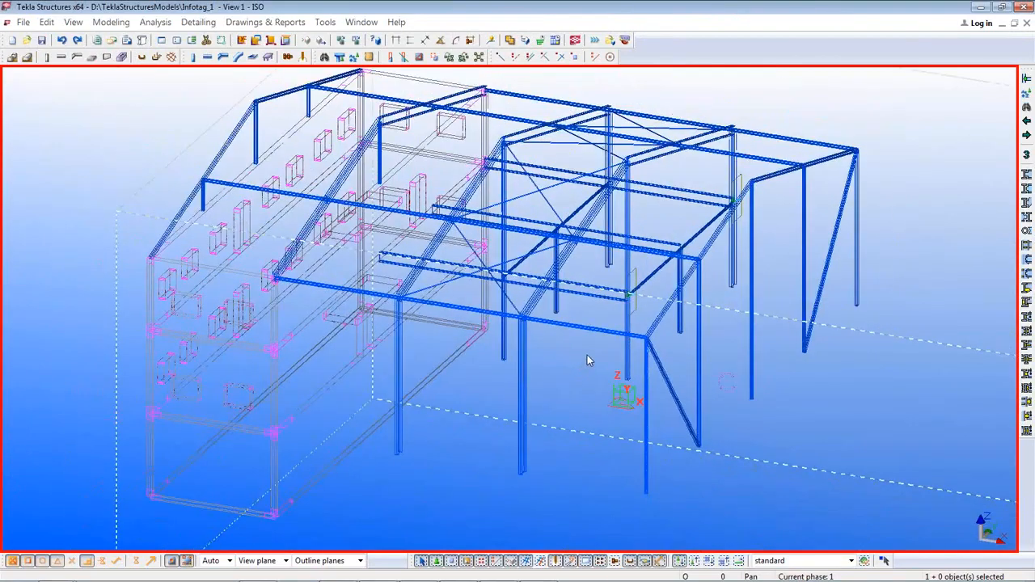
key(ctrl+4)
ctrl+middle_drag(590, 367, 606, 347)
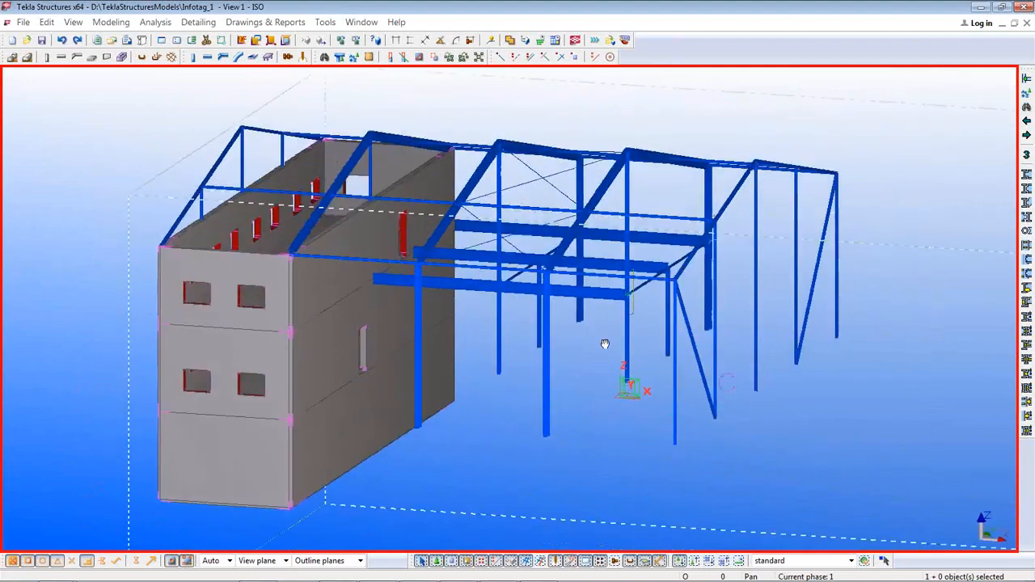
click(61, 40)
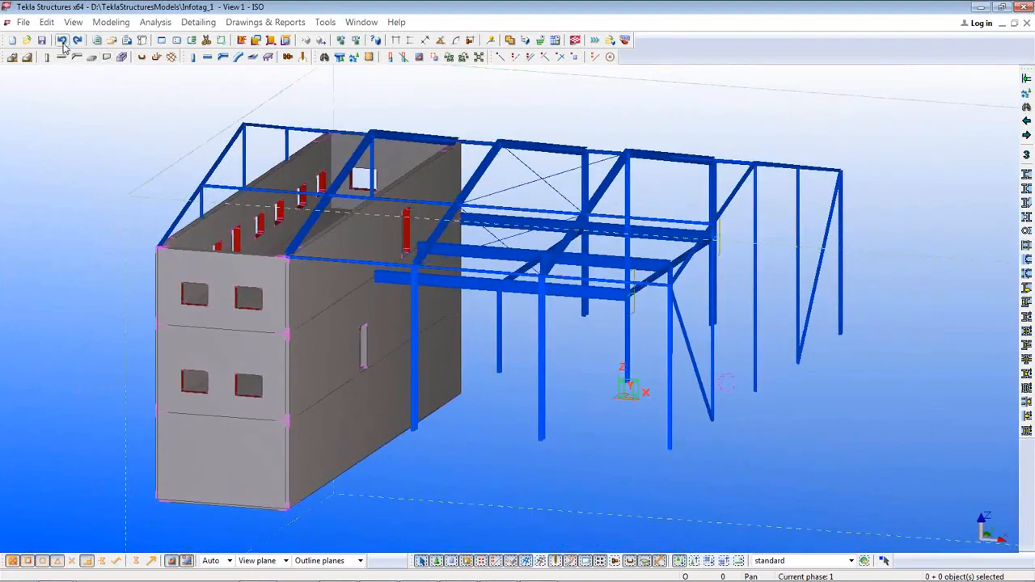
click(78, 40)
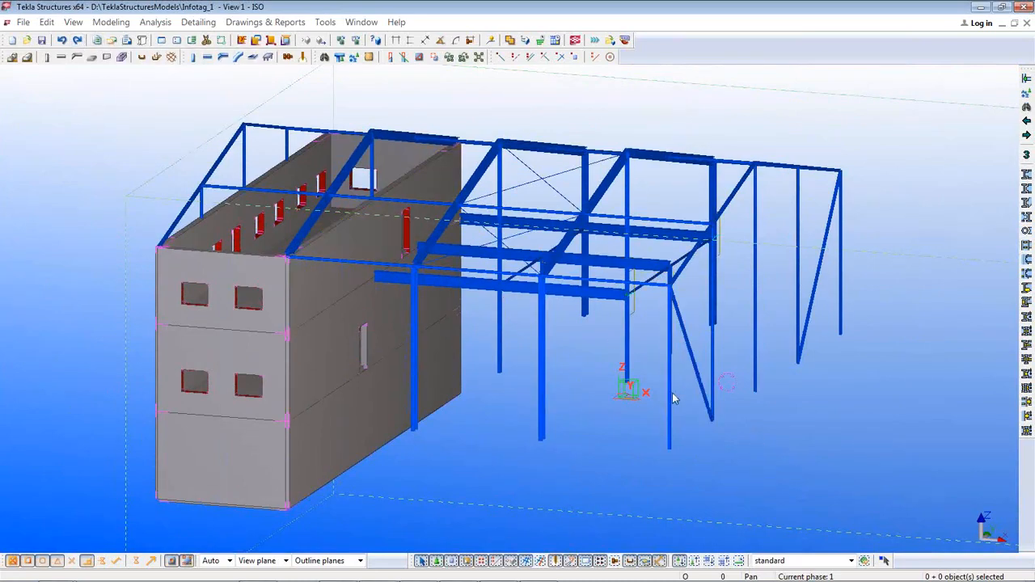
ctrl+middle_drag(673, 398, 645, 322)
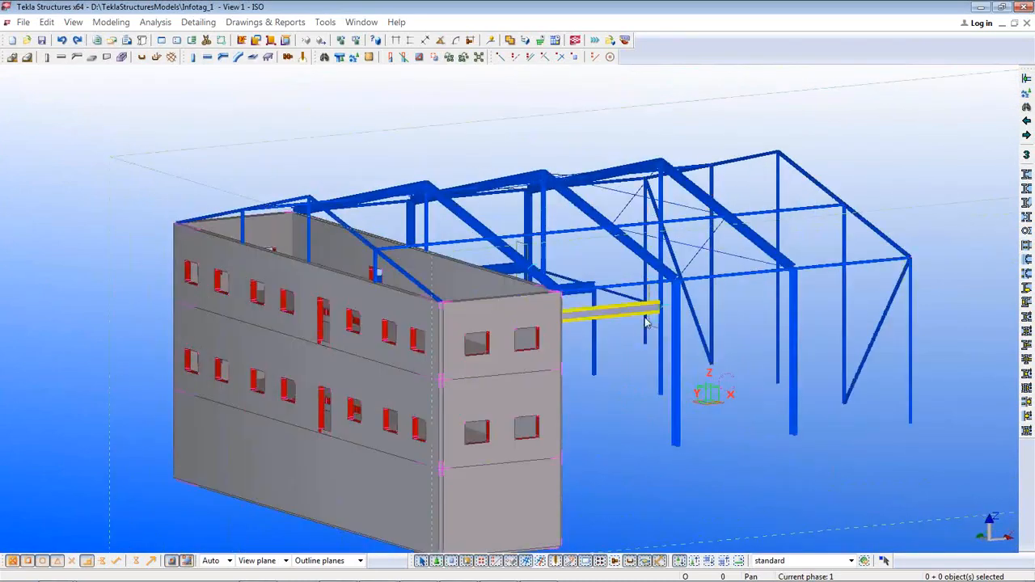
scroll(645, 322, up, 6)
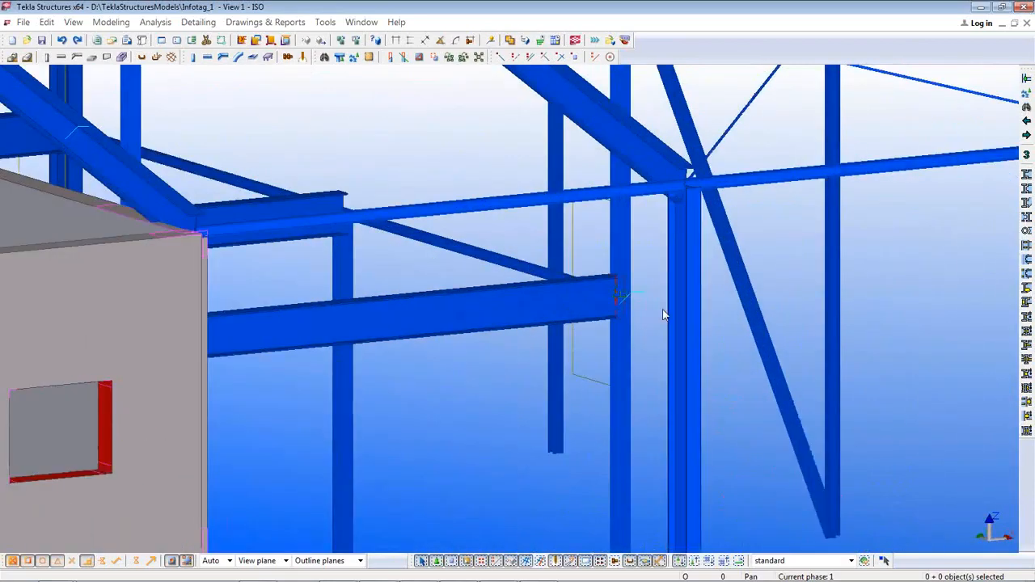
Inspect the beam-column connection in wireframe, then return to rendered solids
key(ctrl+1)
scroll(615, 304, up, 4)
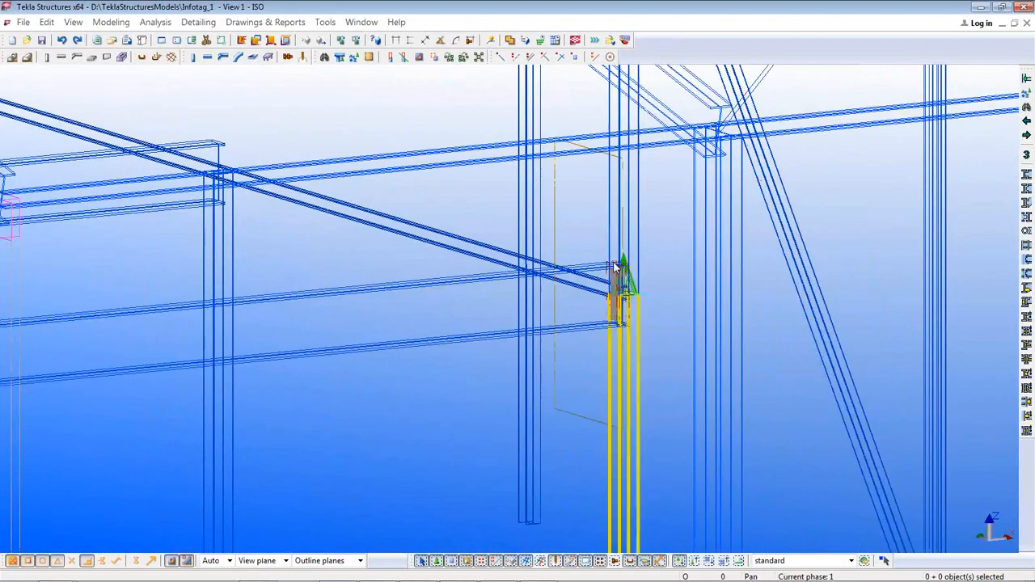
ctrl+middle_drag(616, 270, 491, 406)
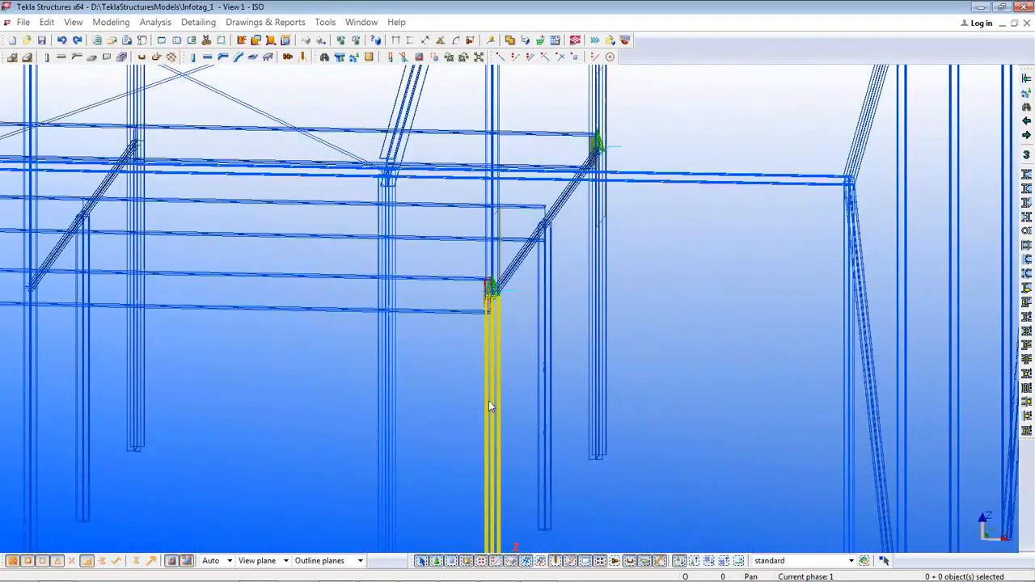
ctrl+middle_drag(606, 394, 550, 410)
scroll(549, 403, down, 4)
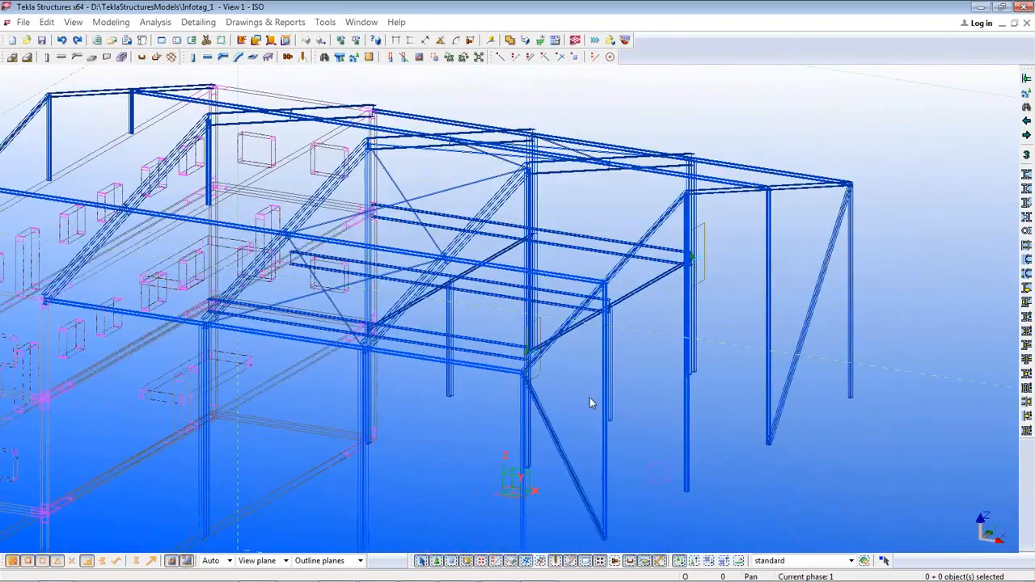
key(ctrl+4)
middle_drag(558, 394, 736, 376)
scroll(735, 376, down, 1)
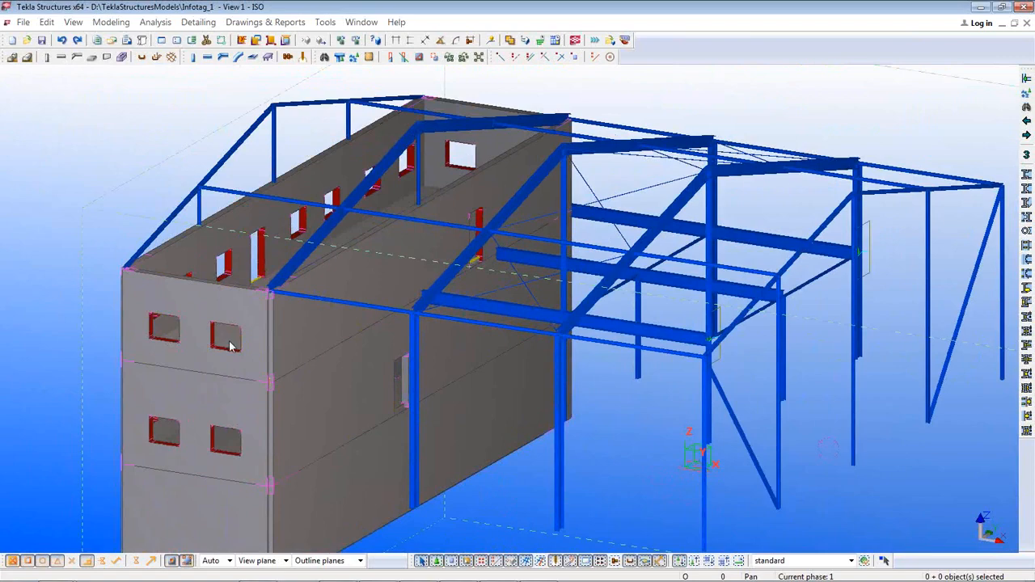
Confirm the upper wall panel is 300 thick Concrete C30/37, then go back to RFEM
click(226, 350)
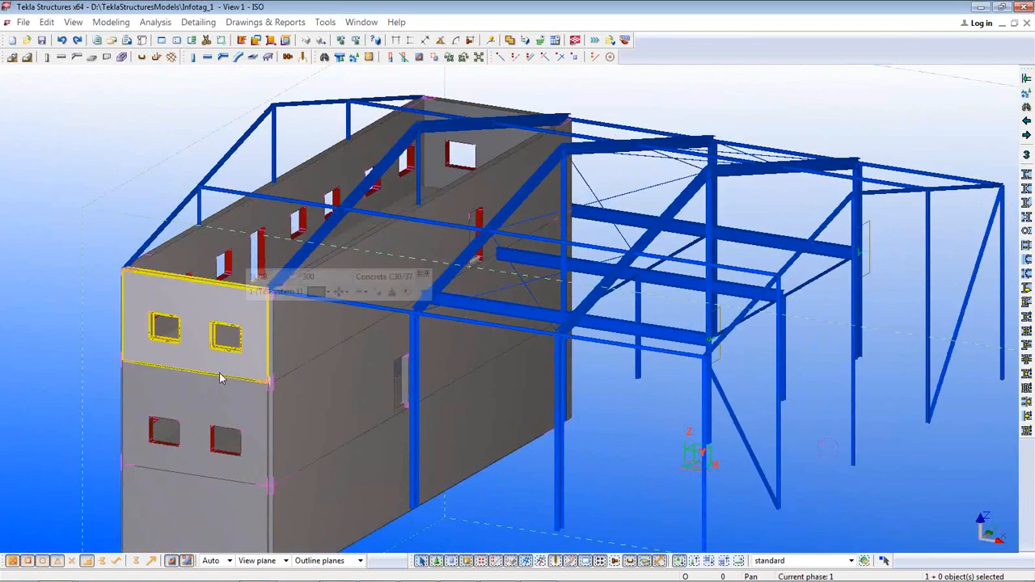
key(ctrl+1)
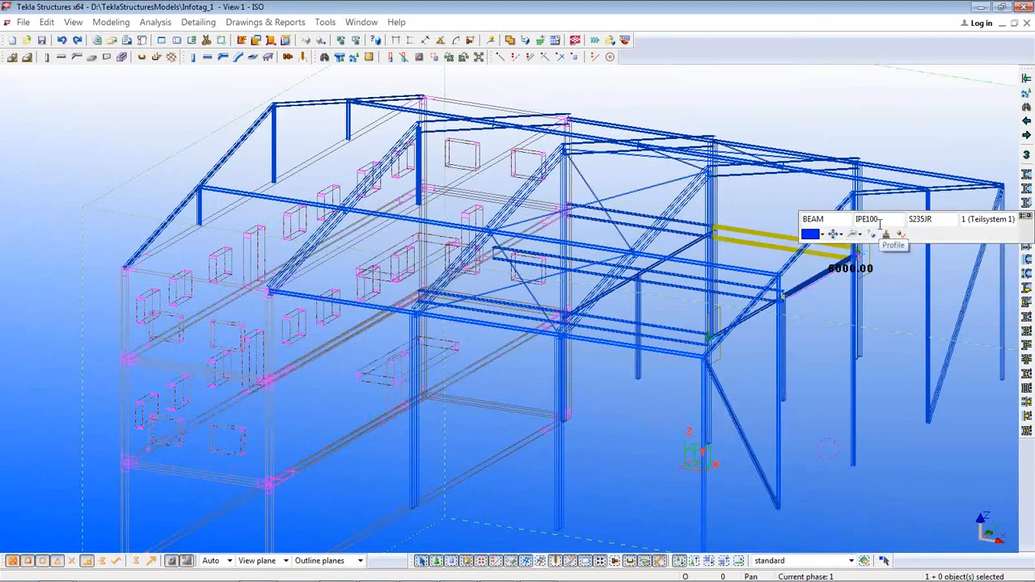
click(822, 315)
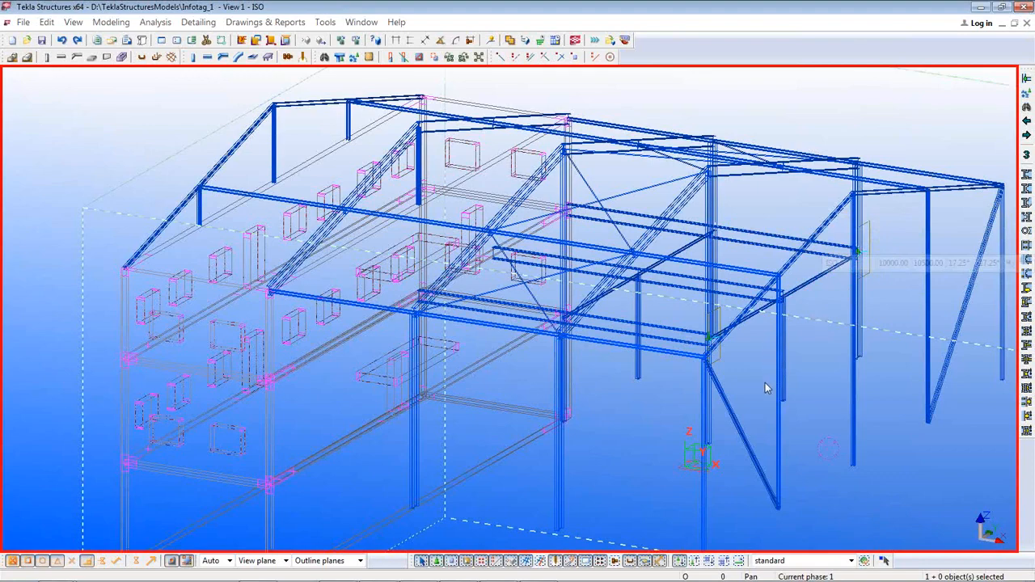
middle_drag(753, 375, 663, 299)
ctrl+middle_drag(700, 332, 679, 334)
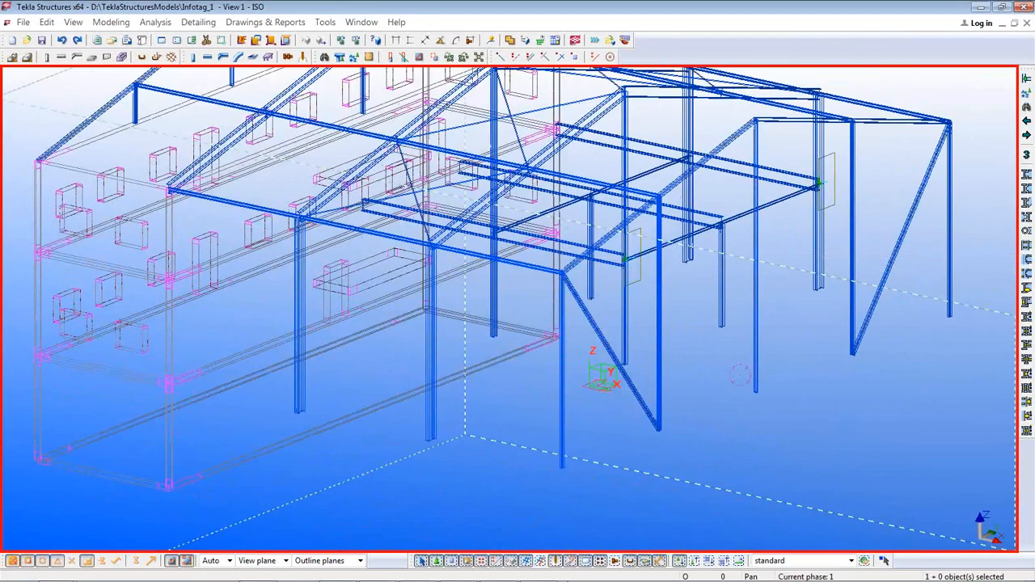
mouse_move(498, 580)
click(539, 570)
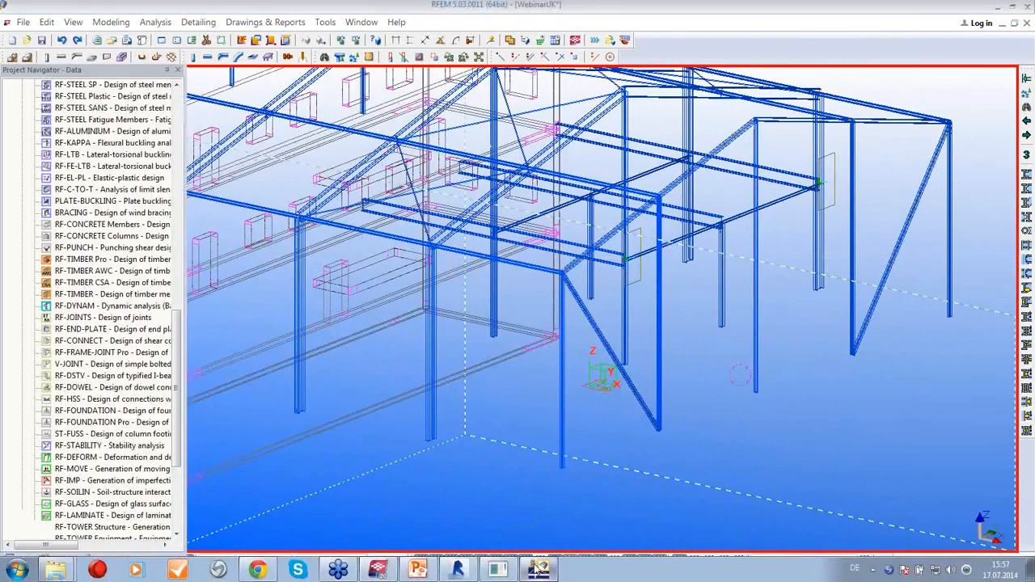
Export to Bentley ISM as an update of Webinar2UK.ism.dgn on the Desktop
click(29, 23)
click(28, 22)
click(28, 22)
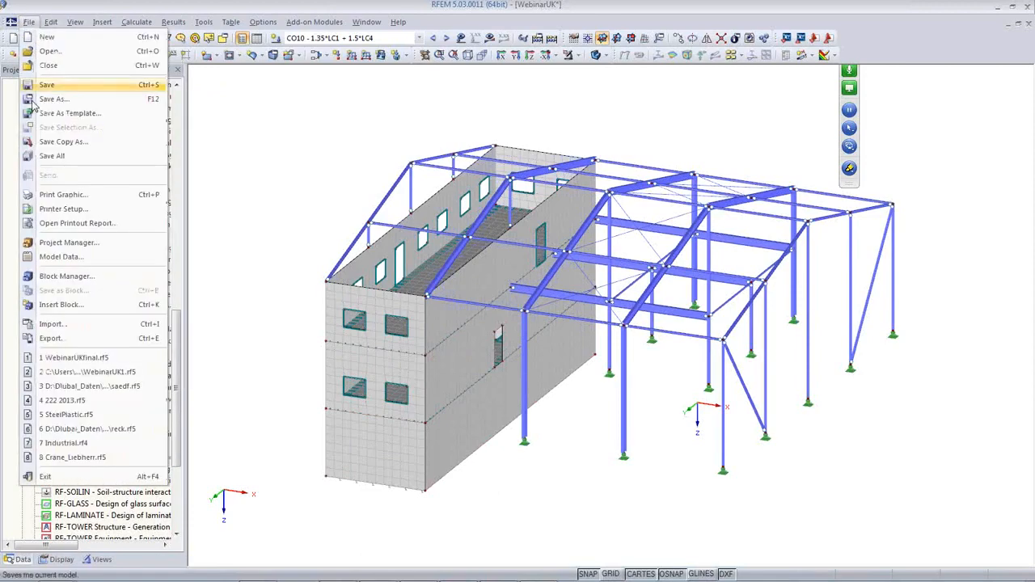
click(60, 345)
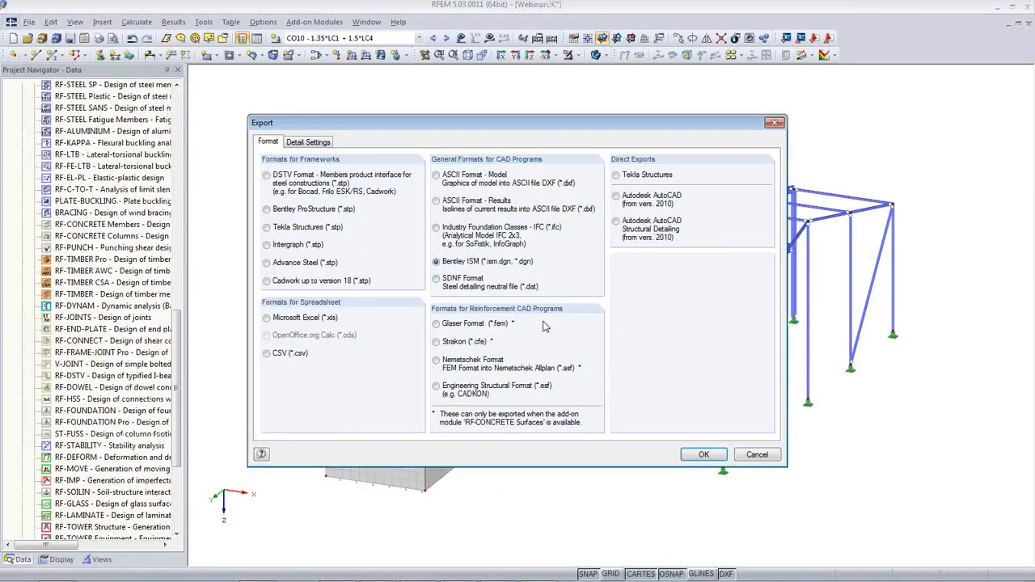
click(702, 455)
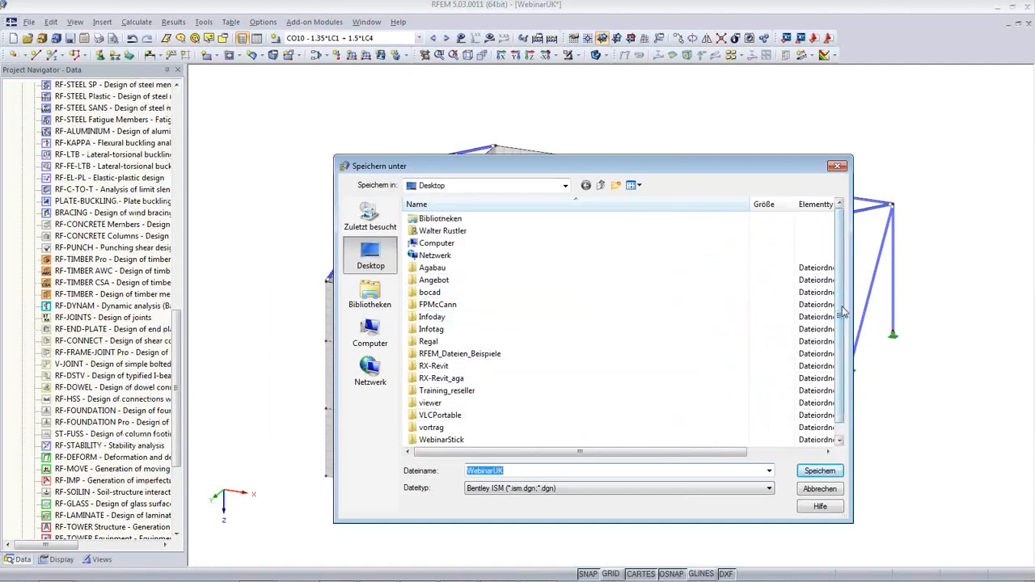
scroll(839, 311, down, 1)
click(422, 439)
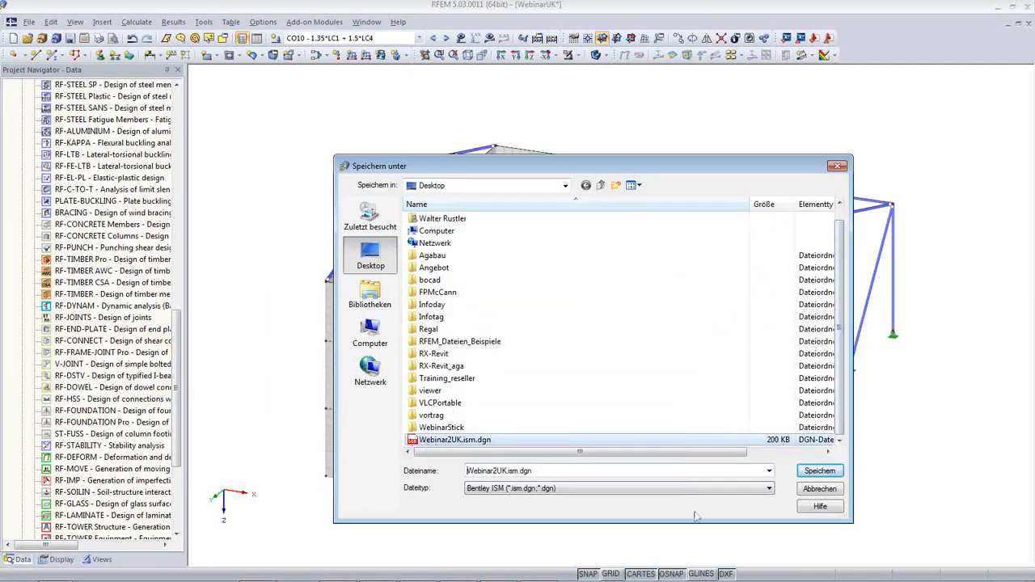
click(821, 472)
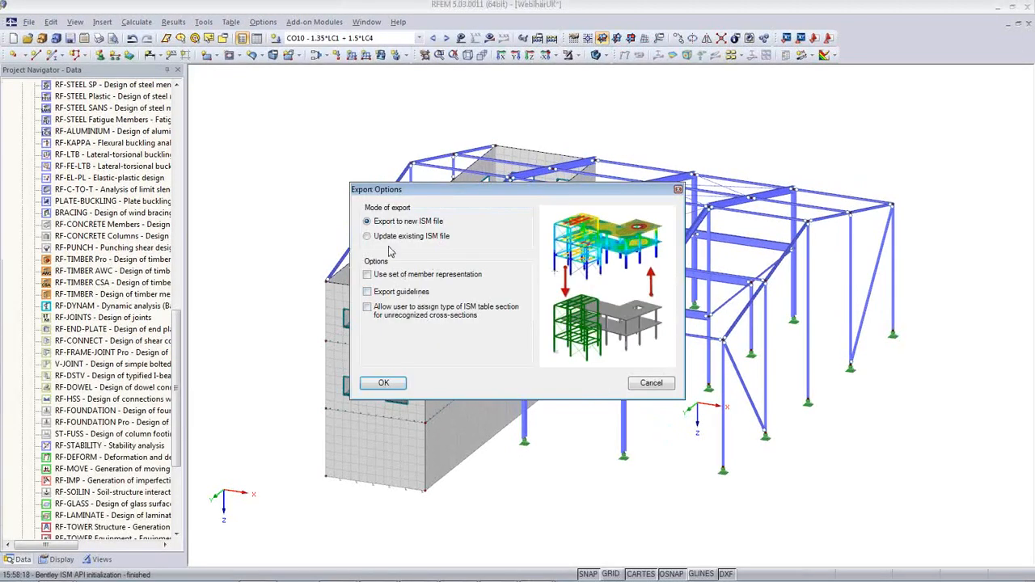
click(372, 232)
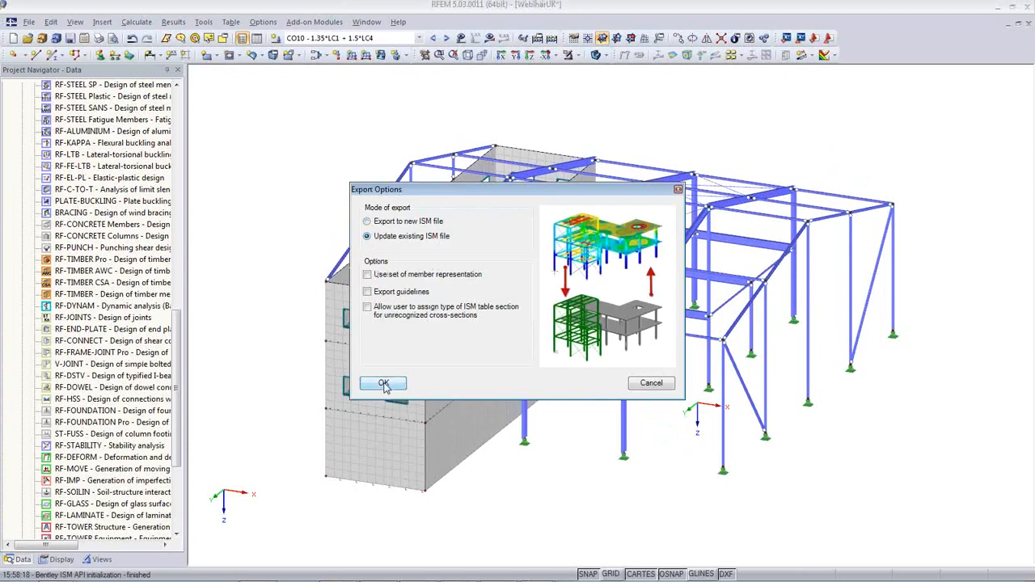
click(385, 383)
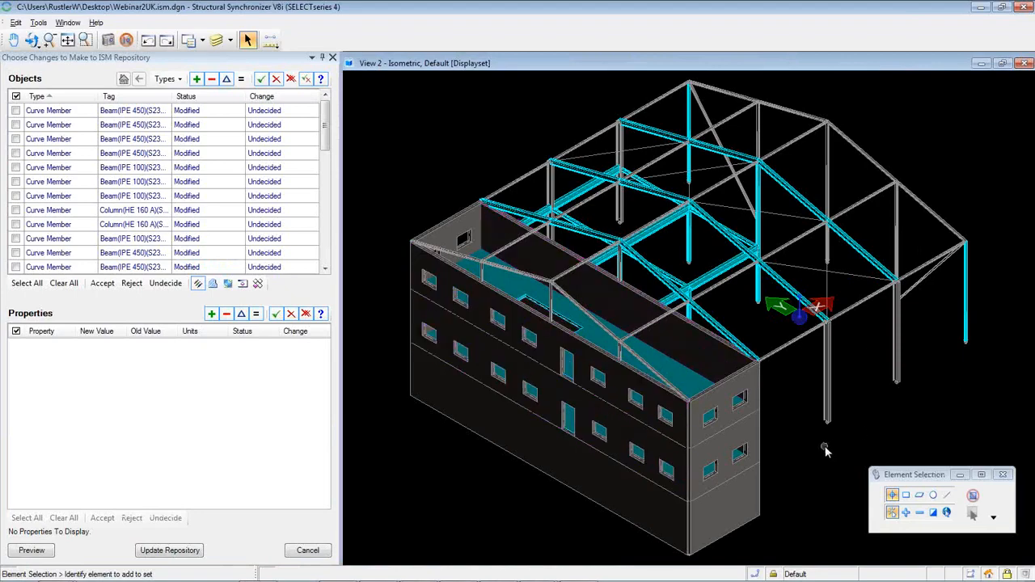
Rotate the Synchronizer model to face the steel hall and building from the front, then pan
shift+middle_drag(828, 462, 564, 298)
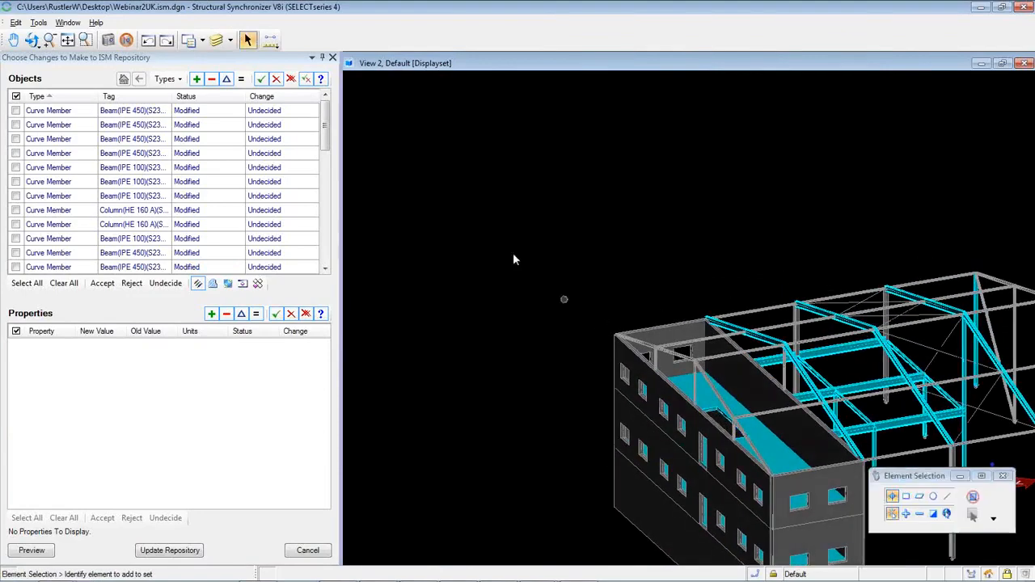
click(32, 43)
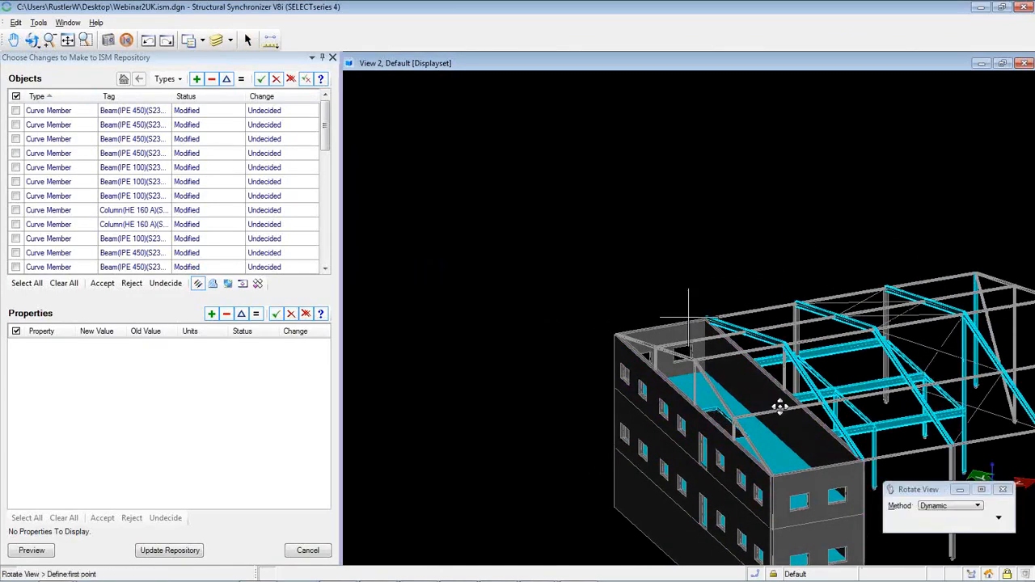
drag(779, 406, 859, 425)
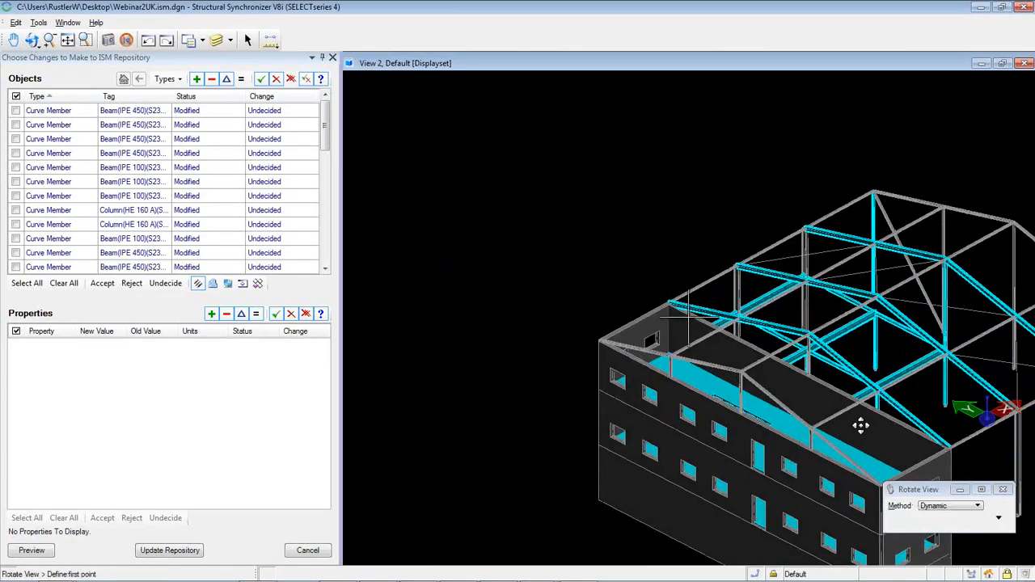
drag(743, 376, 578, 363)
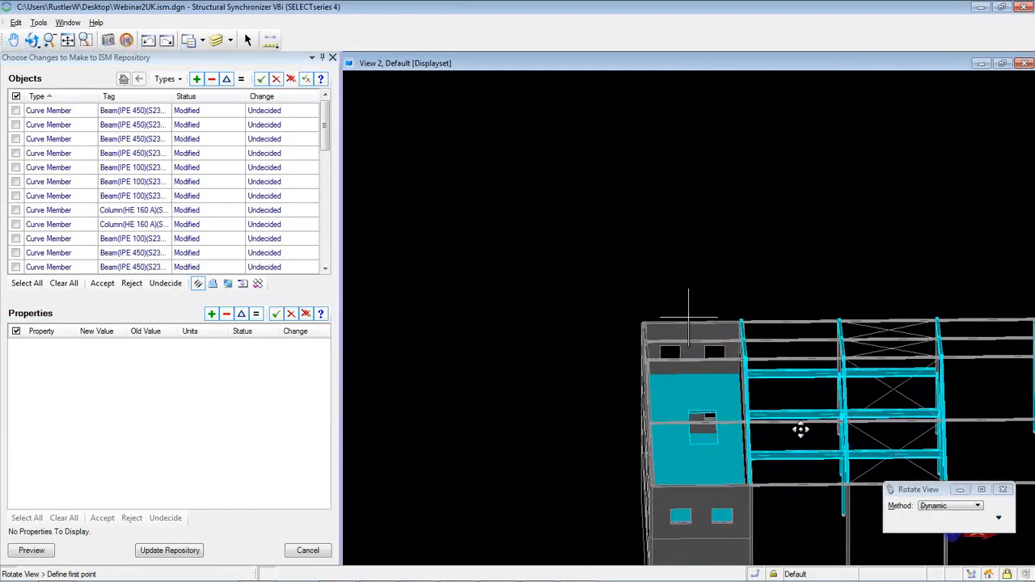
right_click(550, 415)
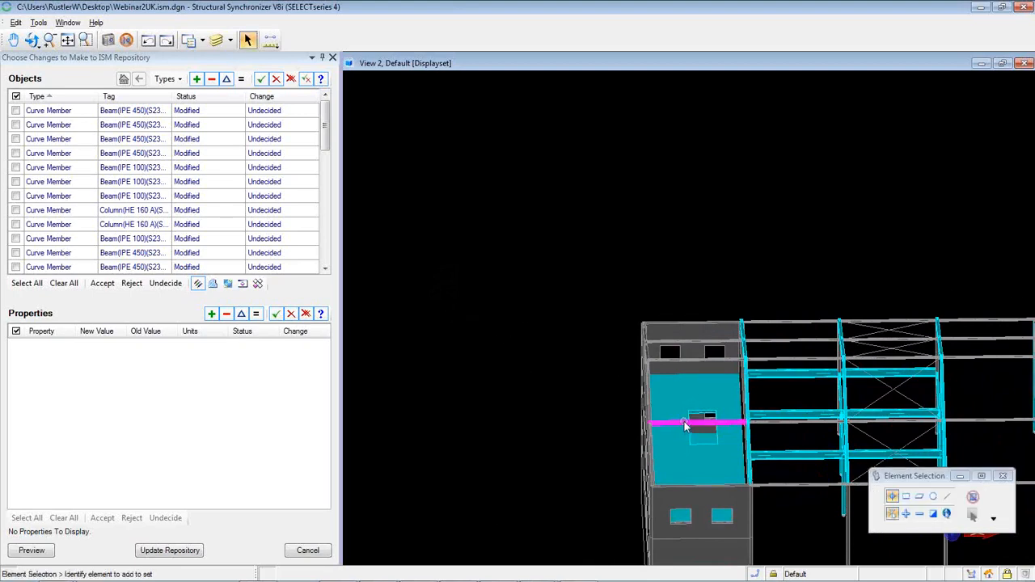
middle_drag(684, 418, 583, 278)
Inspect and deselect the HE 120 A beam, then rotate the model to an elevated angle
click(709, 346)
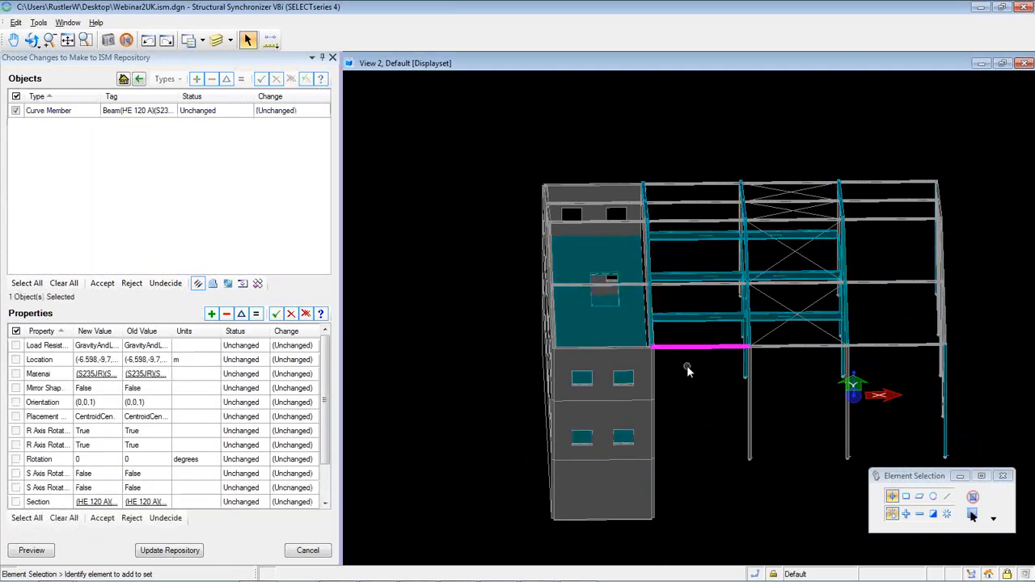
click(693, 379)
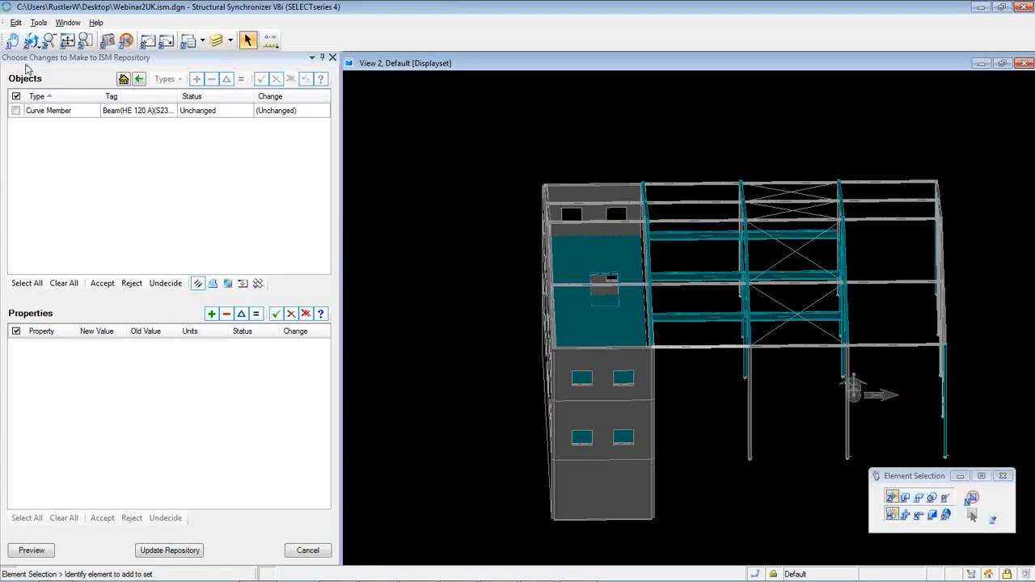
click(13, 41)
click(32, 42)
drag(456, 226, 502, 260)
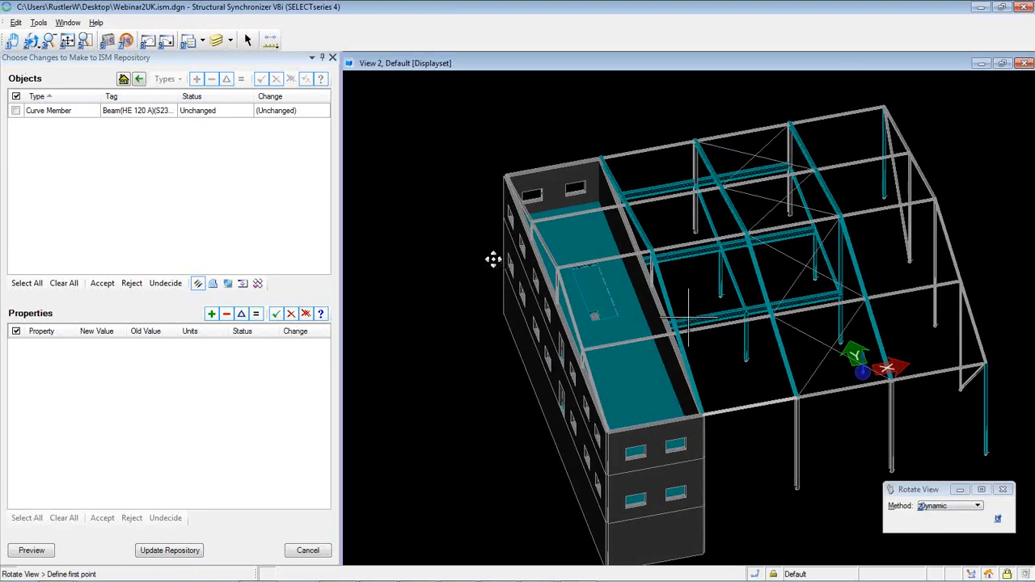
right_click(490, 260)
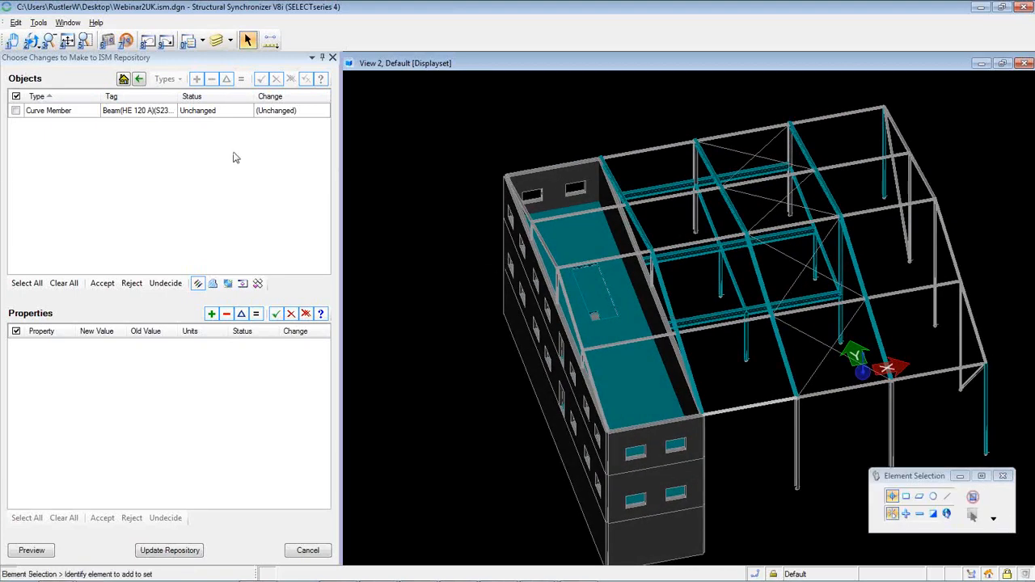
Fit the whole model in view, window-select it, and Select All 146 listed objects
click(14, 41)
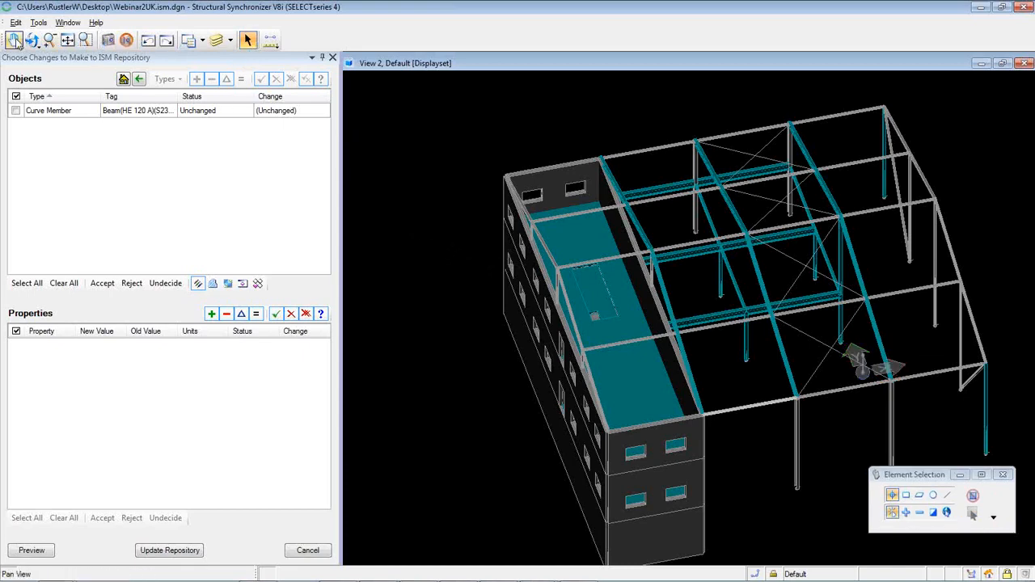
click(67, 40)
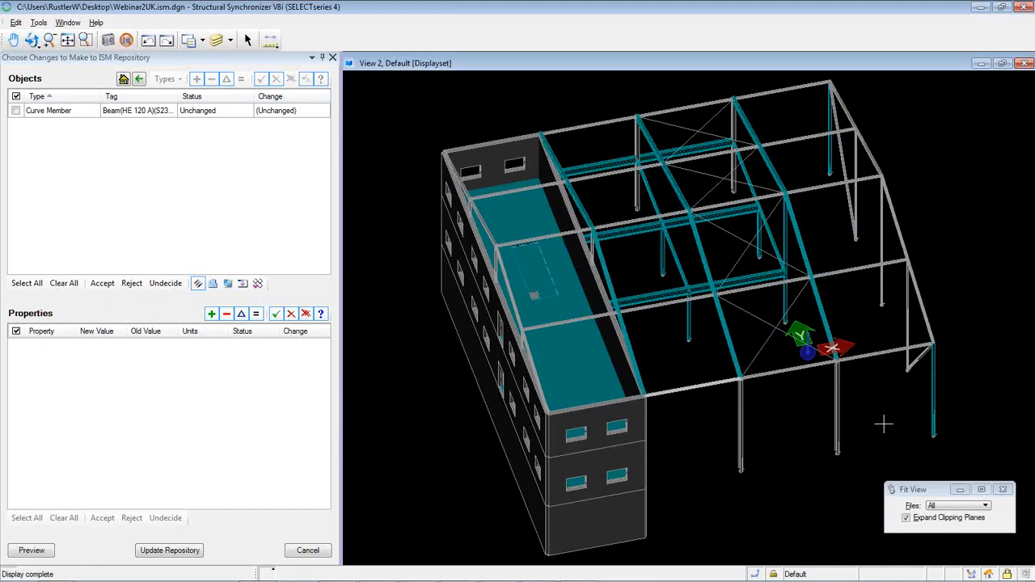
click(248, 40)
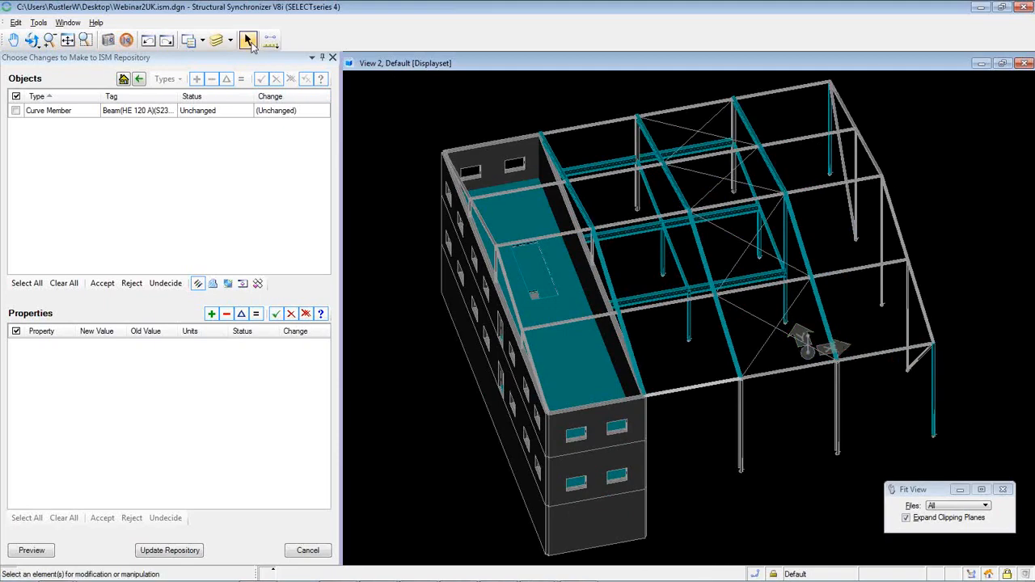
drag(366, 80, 985, 558)
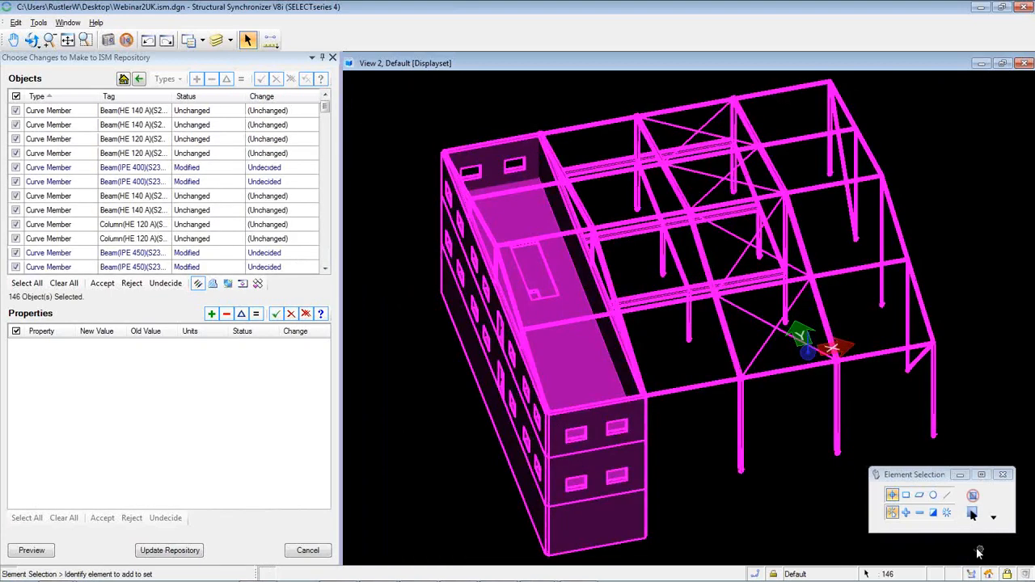
click(30, 283)
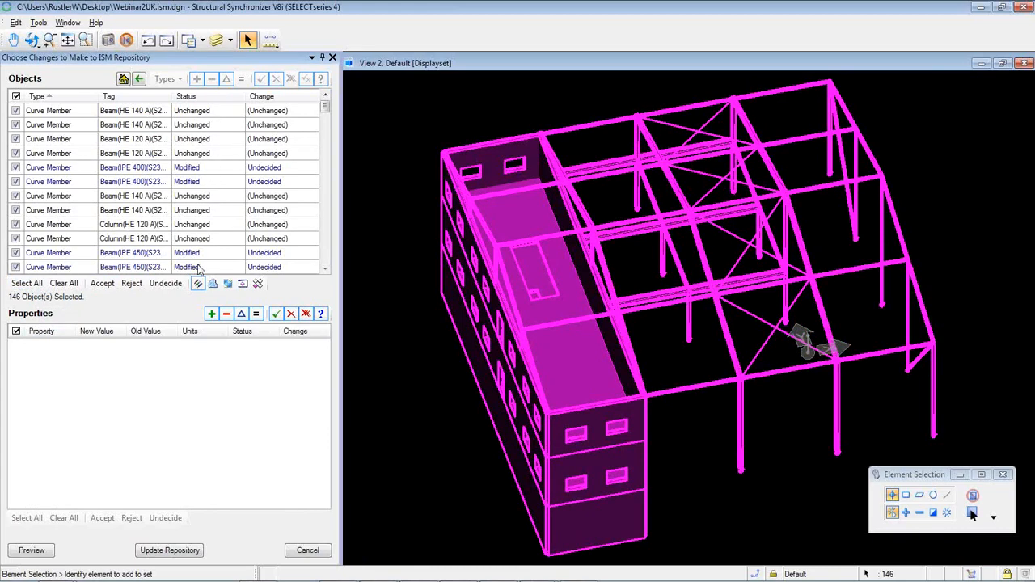
Accept the 31 modified members, reject the 7 undecided ones, and update the ISM repository with a design-history entry
click(102, 283)
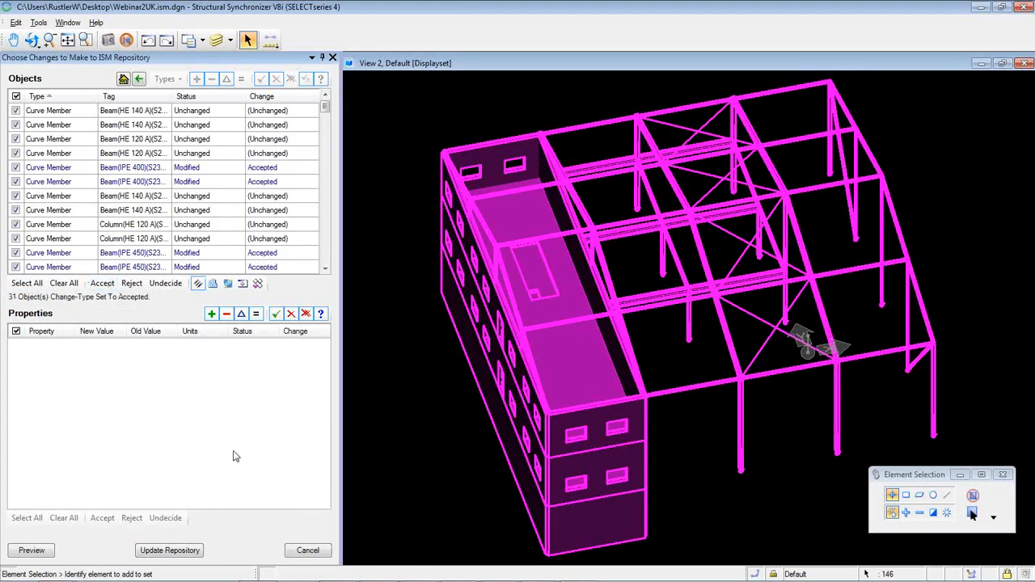
click(144, 552)
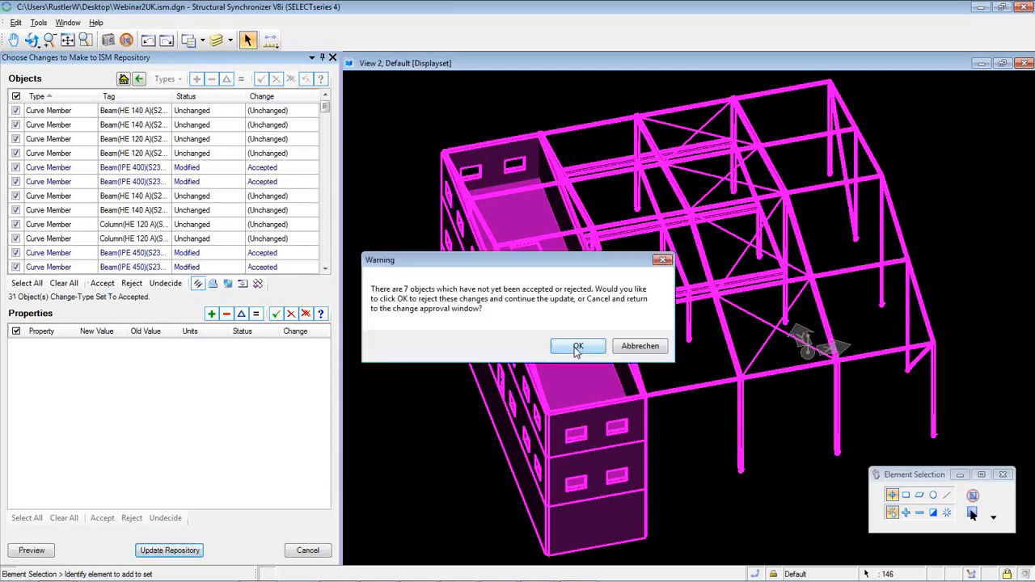
click(634, 353)
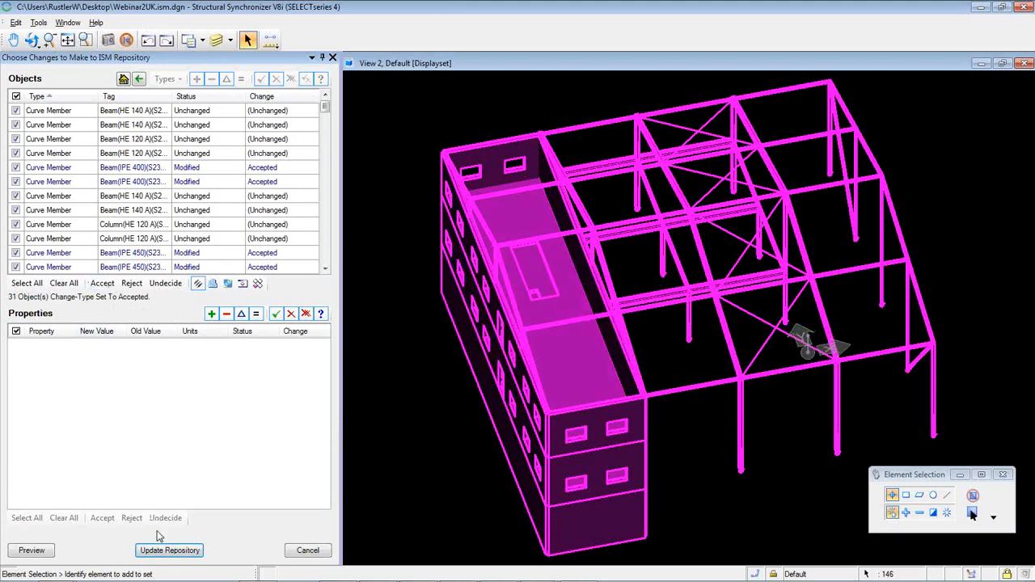
click(169, 551)
click(579, 346)
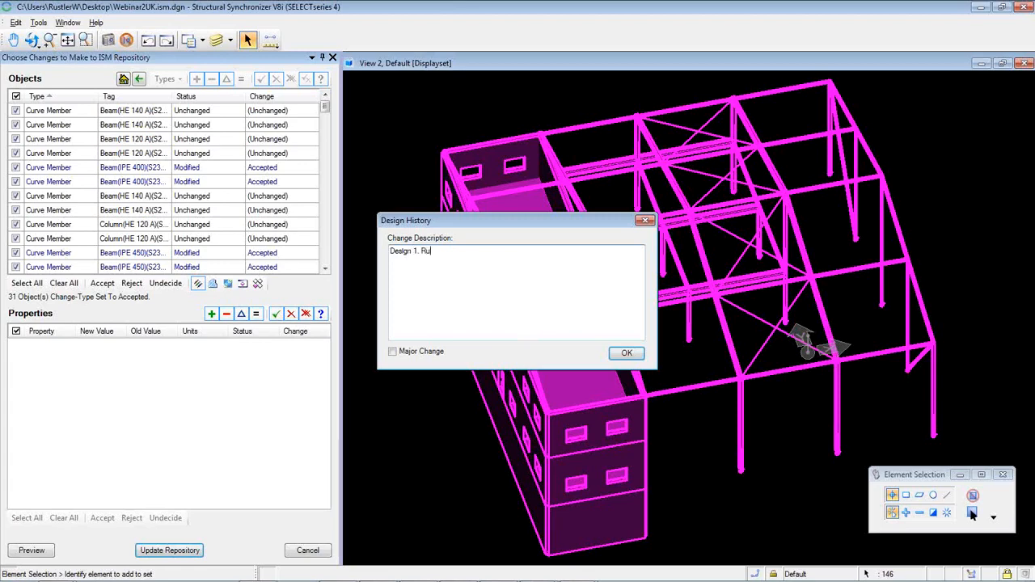
click(627, 353)
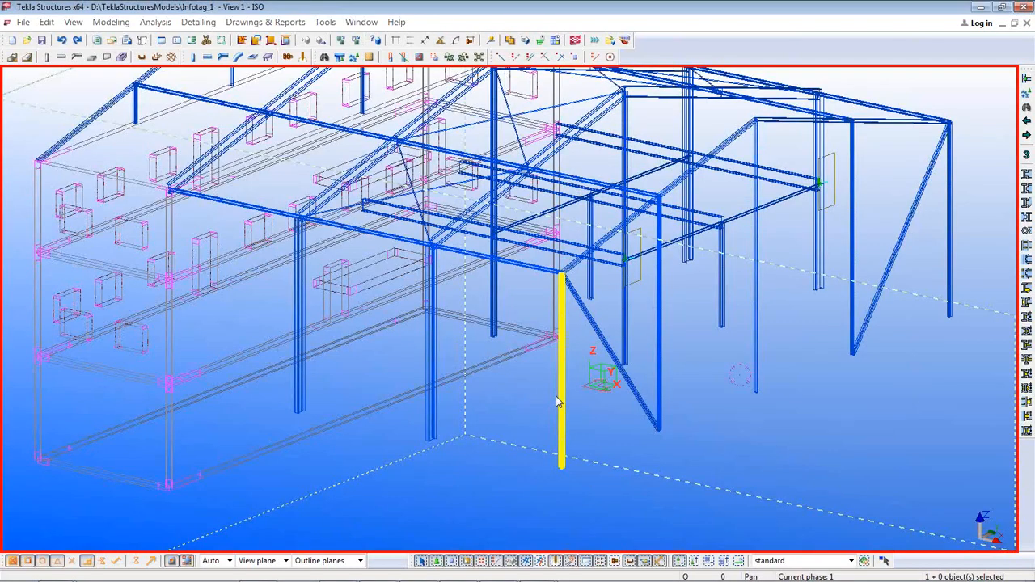
Show the desktop and bring the Revit project WebinarUK.rvt to the front
click(672, 451)
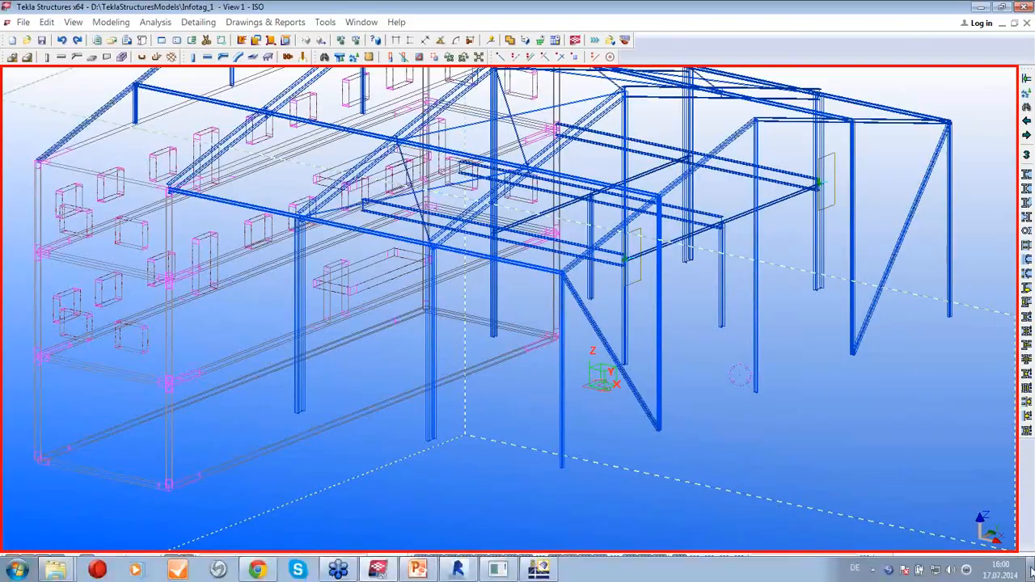
click(1031, 577)
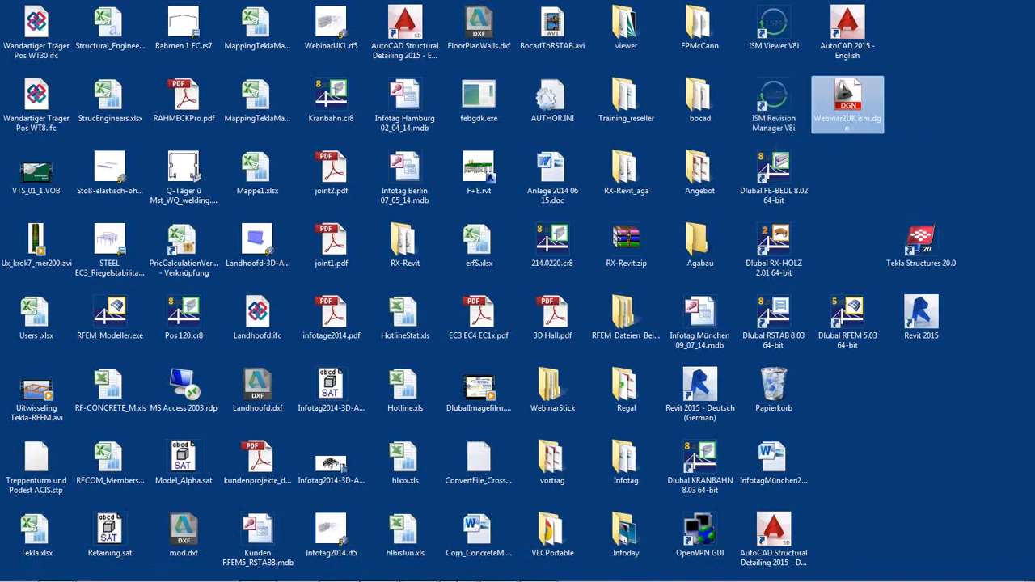
click(455, 570)
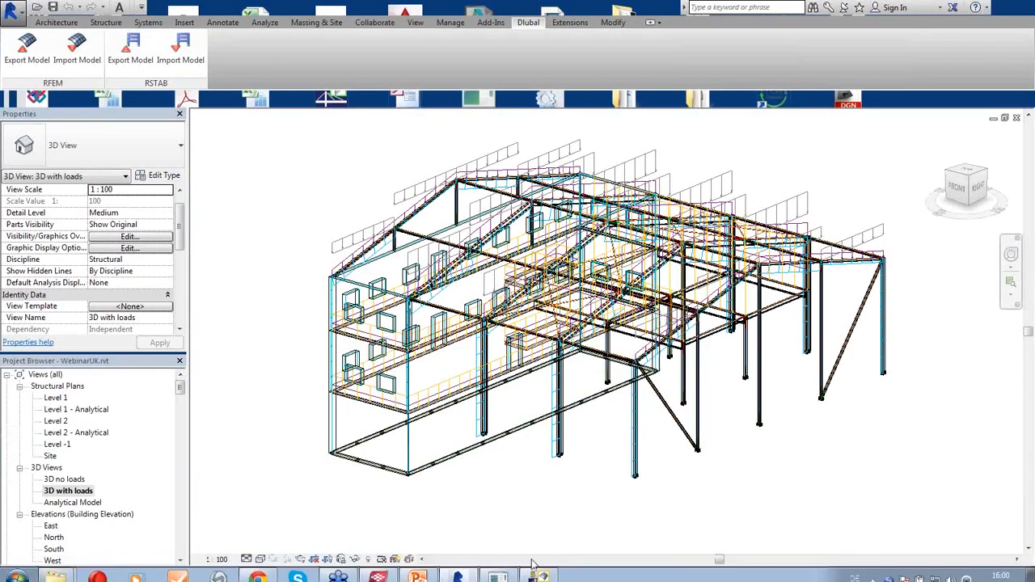
Switch to the '3D no loads' view and zoom out over the model
middle_drag(543, 516, 564, 470)
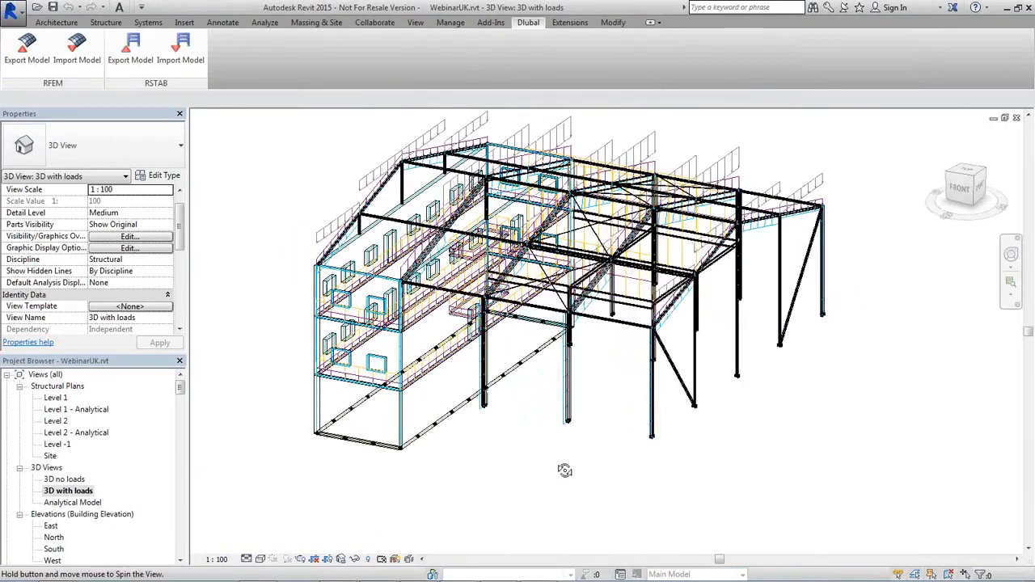
double_click(64, 478)
scroll(453, 428, down, 5)
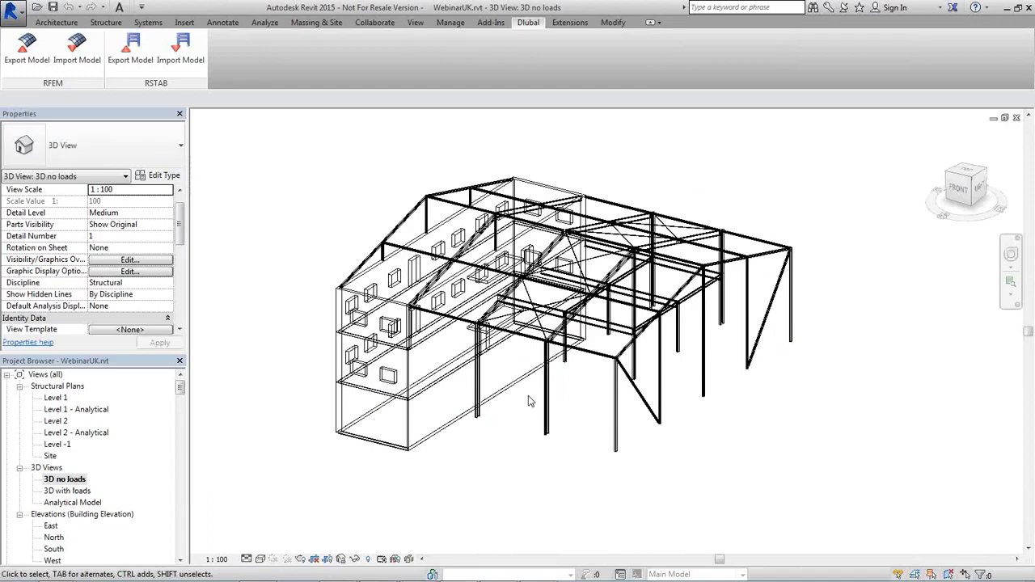
ctrl+middle_drag(565, 402, 585, 361)
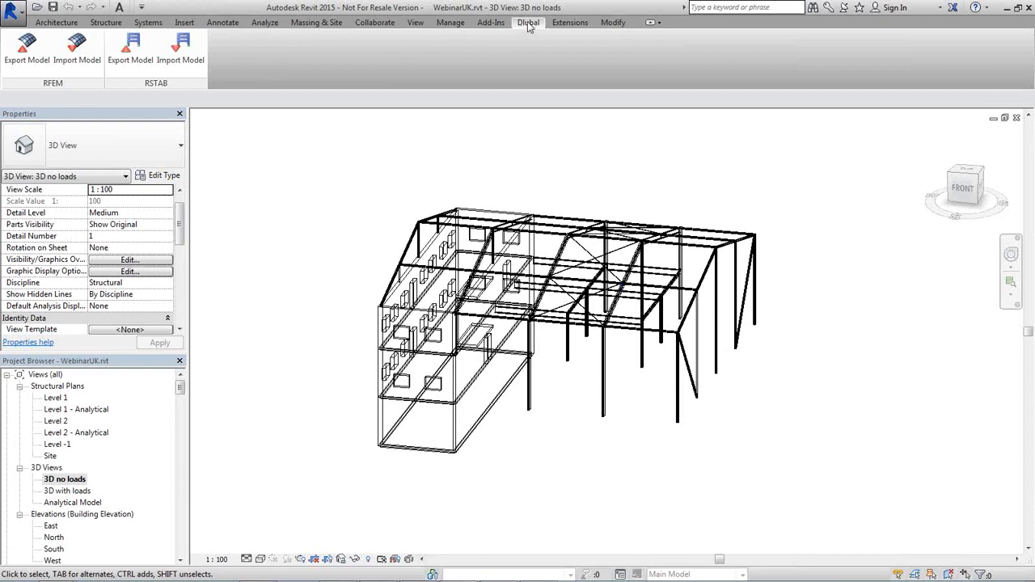
Import the RFEM model via Dlubal > RFEM Import Model with Apply Loads unchecked, accepting the off-axis warning
click(77, 50)
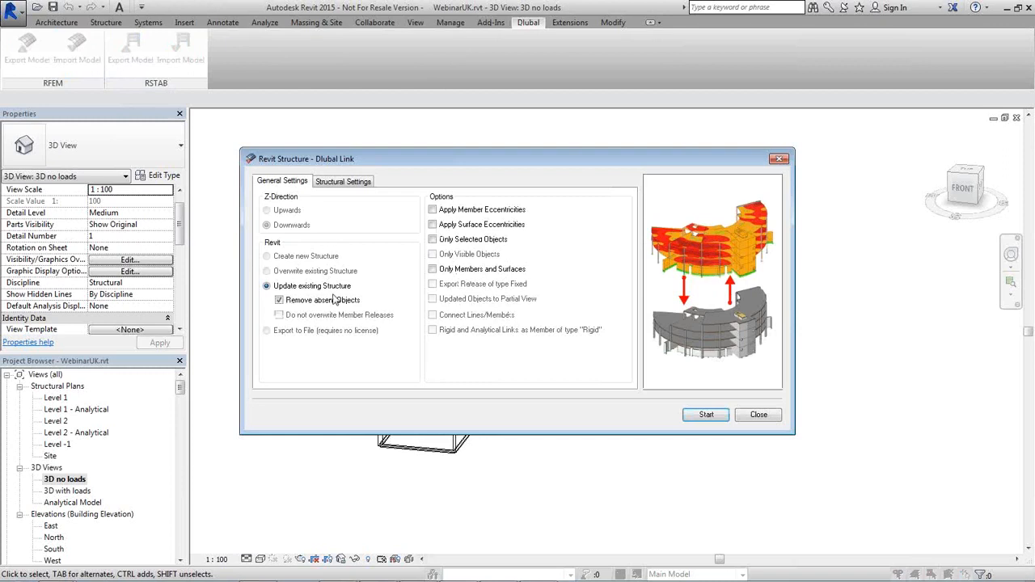
click(346, 182)
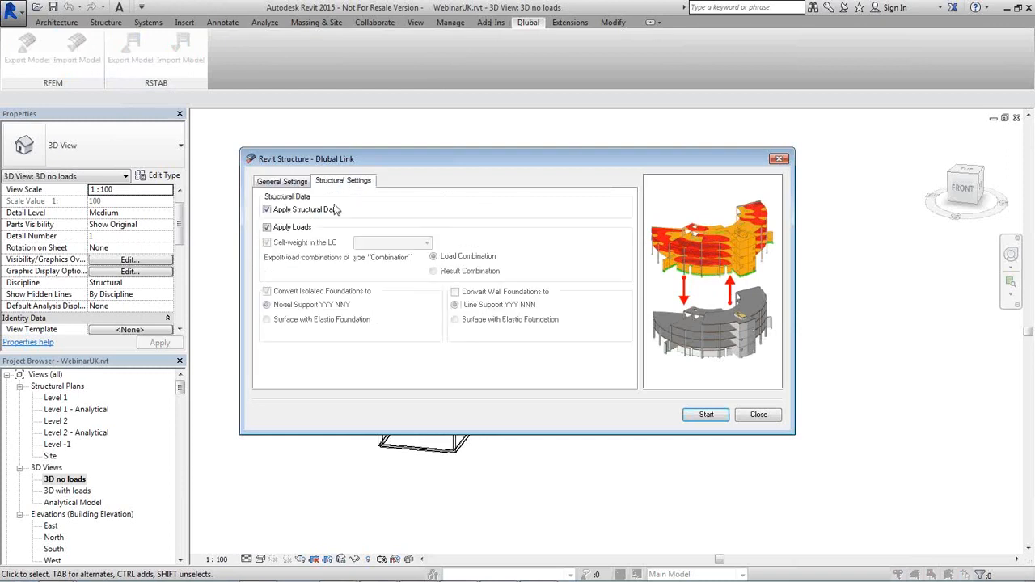
click(267, 227)
drag(551, 162, 275, 129)
click(430, 382)
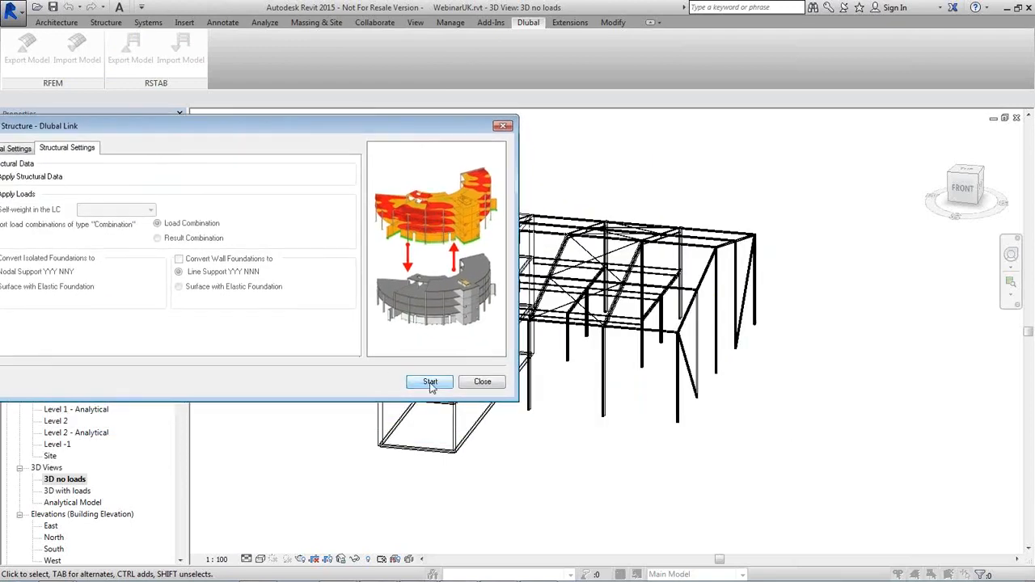
drag(466, 167, 191, 150)
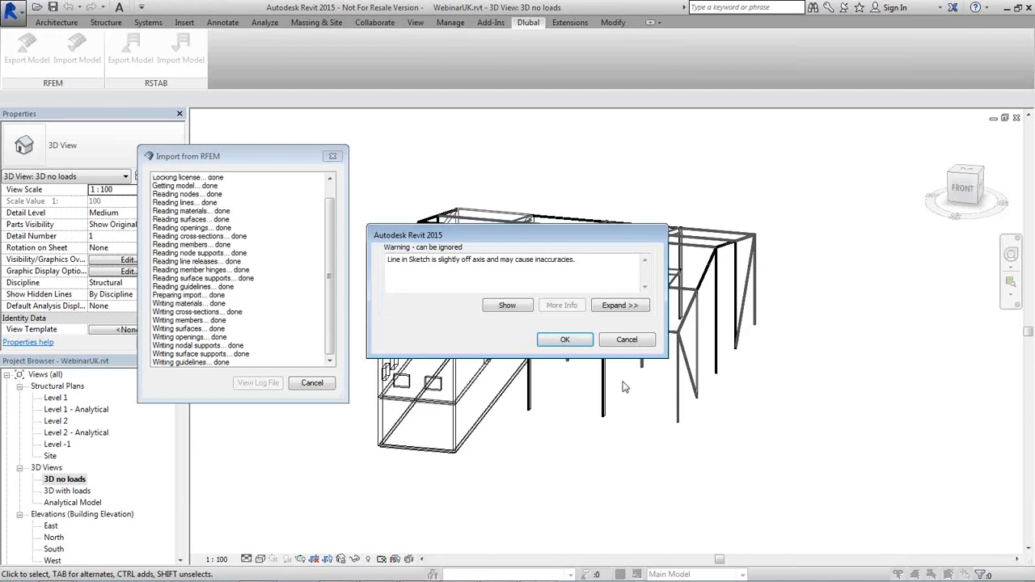
click(567, 340)
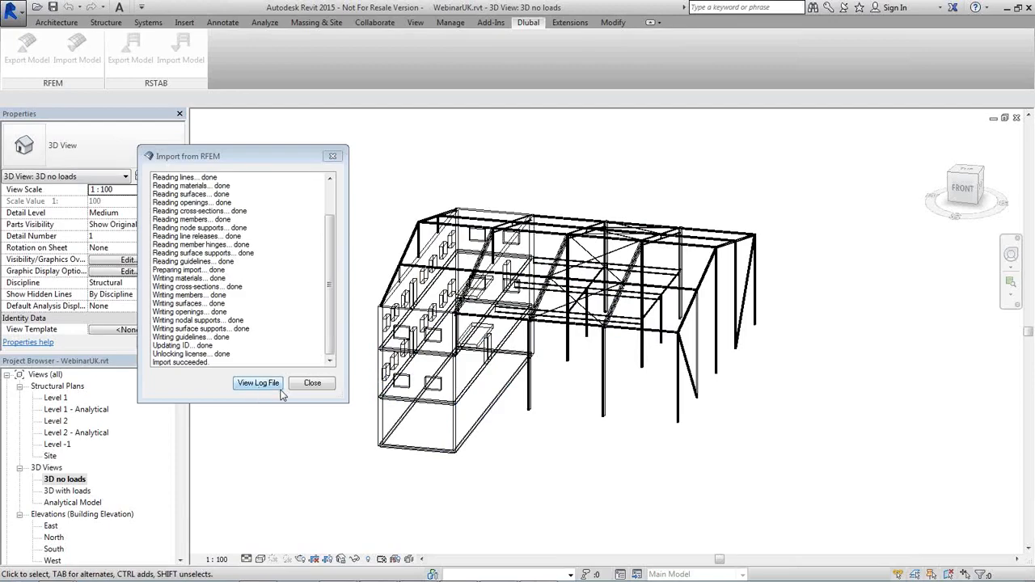
Close the import log and select the roof beam and sloped beam to check their sections
click(312, 383)
middle_drag(605, 432, 651, 340)
scroll(658, 310, up, 2)
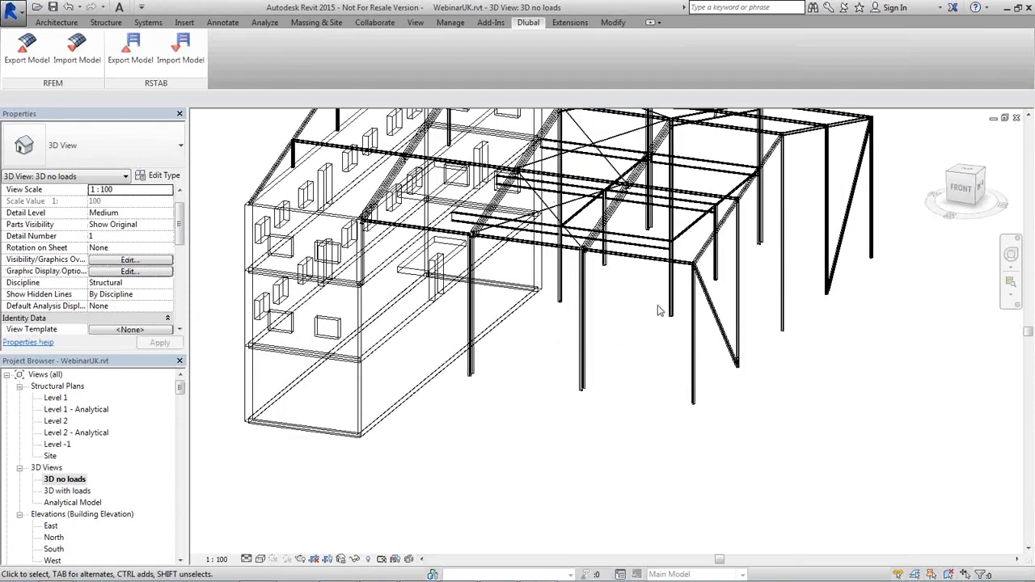
click(693, 232)
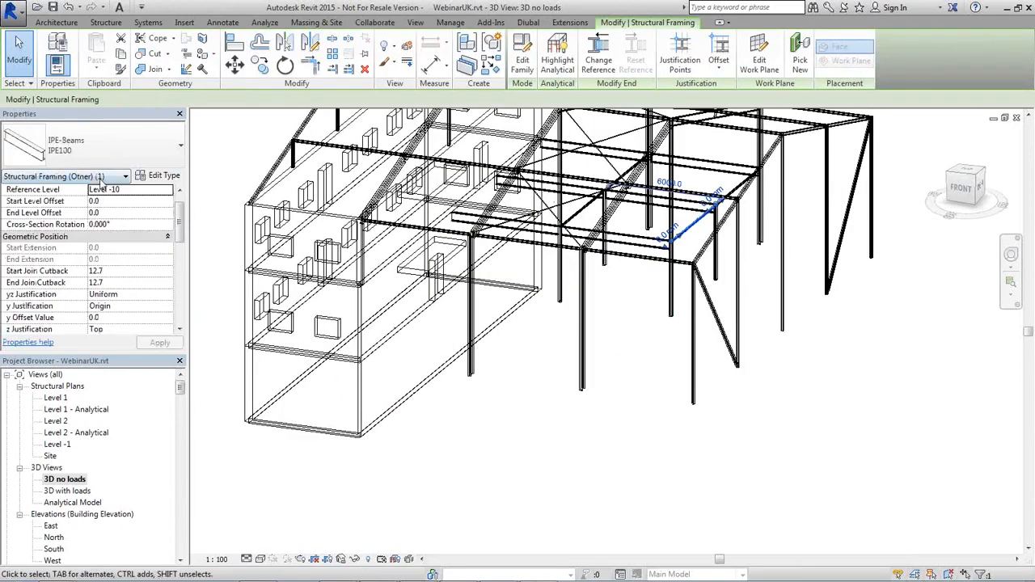
middle_drag(617, 451, 624, 529)
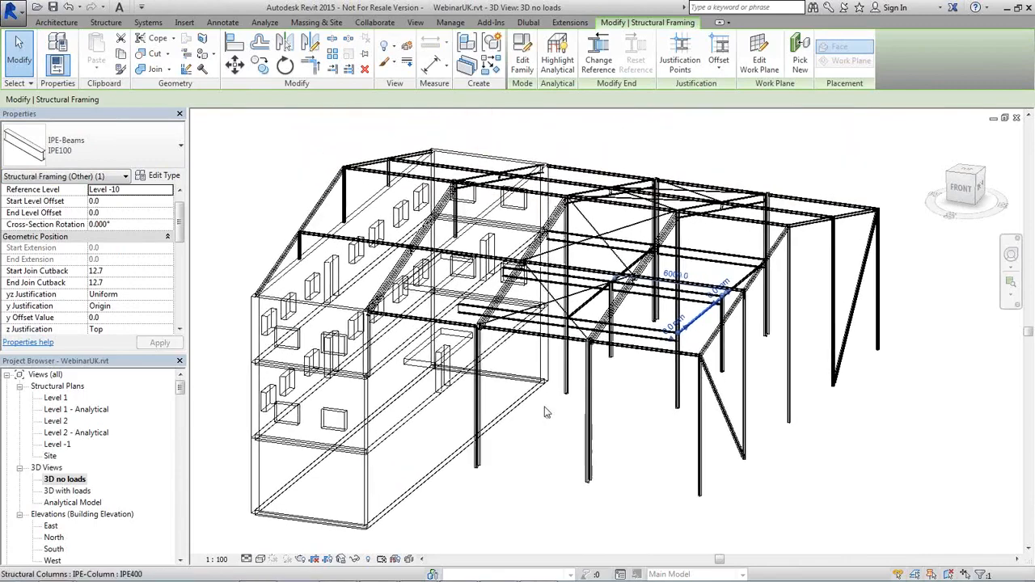
scroll(545, 410, up, 3)
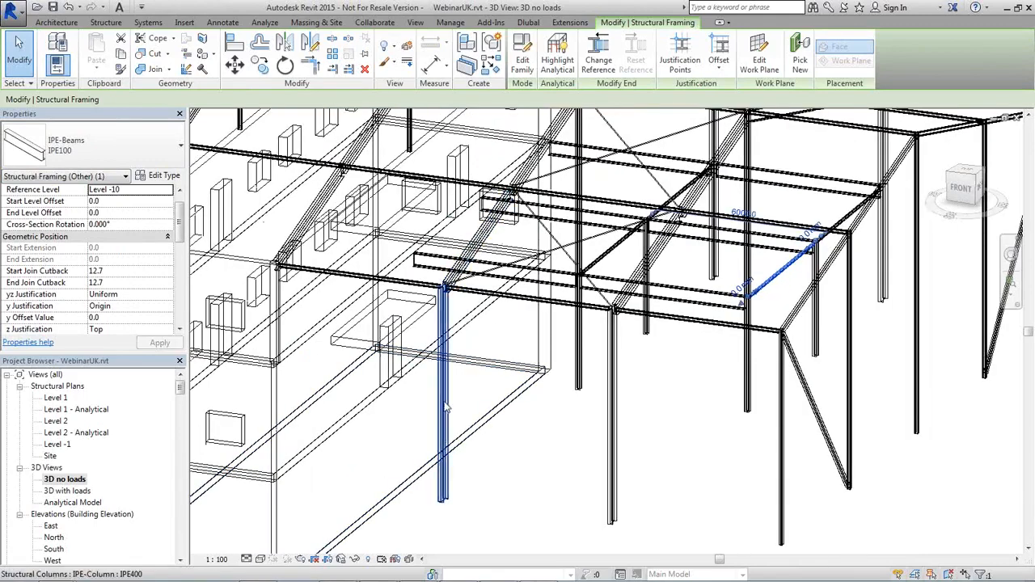
click(312, 225)
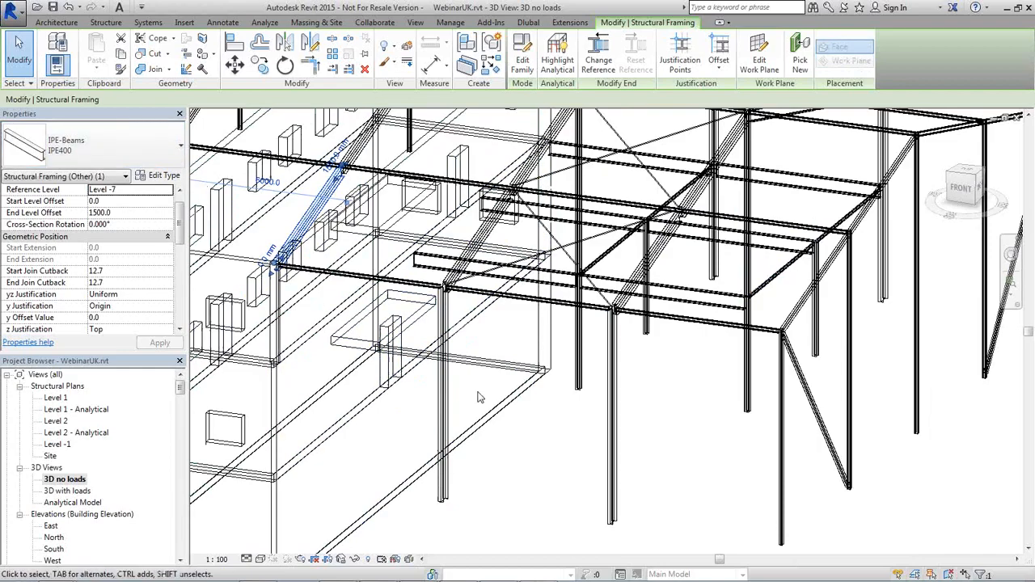
Clear the selection, zoom out over the whole steel frame, and return to the RFEM window
key(Escape)
scroll(694, 433, down, 2)
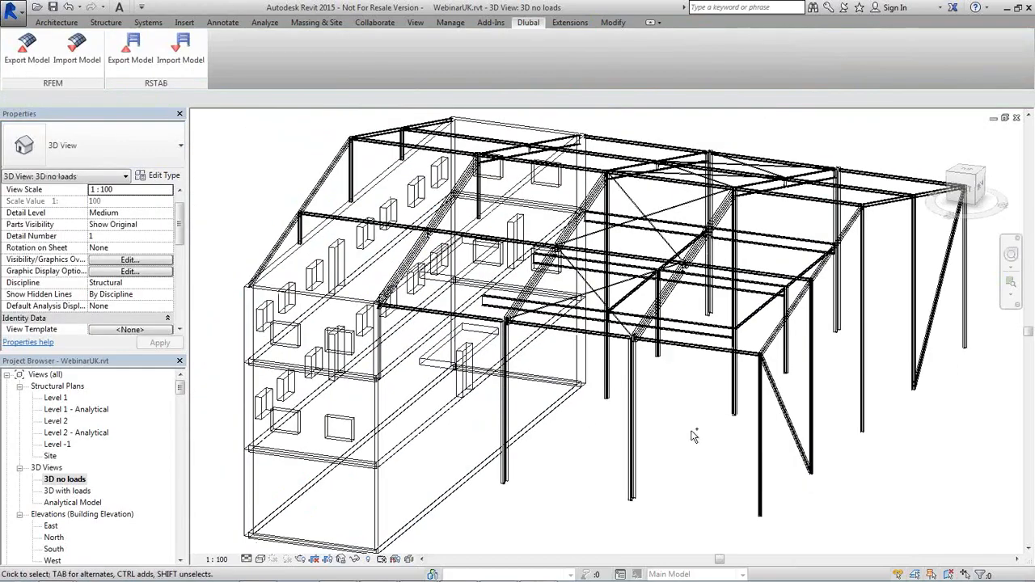
shift+middle_drag(694, 436, 668, 433)
scroll(667, 430, down, 3)
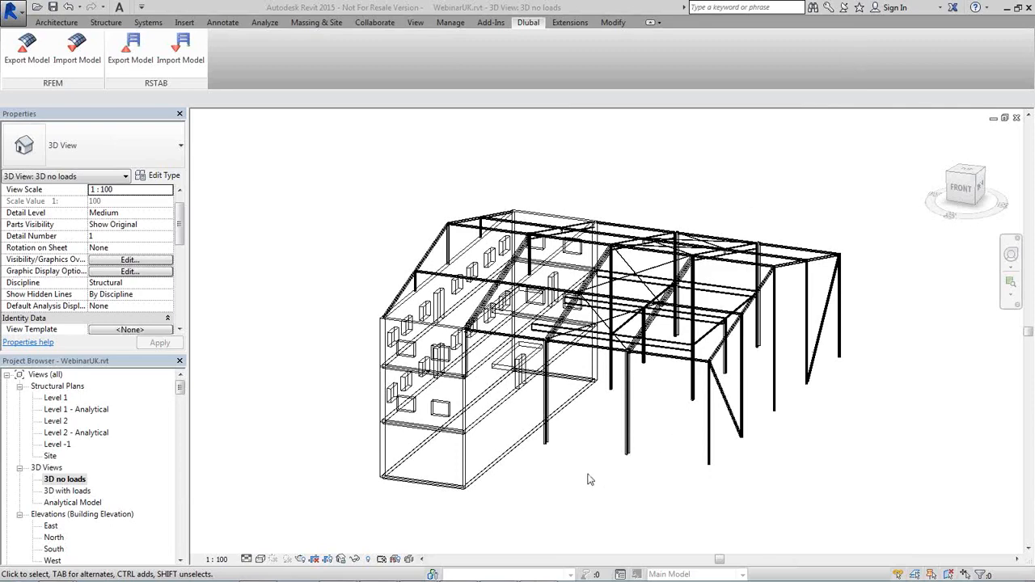
click(498, 570)
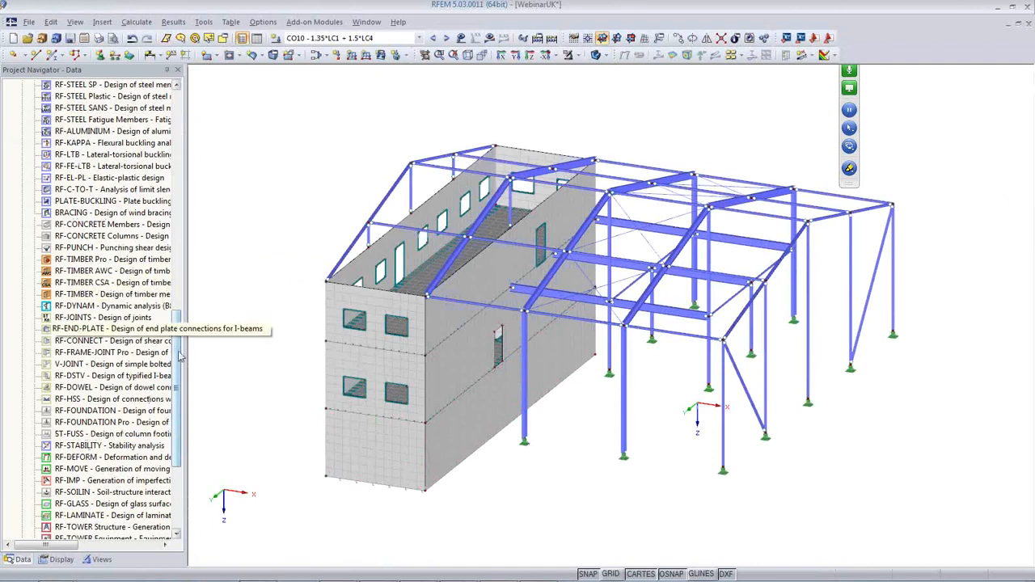
Launch RF-FRAME-JOINT Pro from the add-on module list
scroll(170, 404, down, 5)
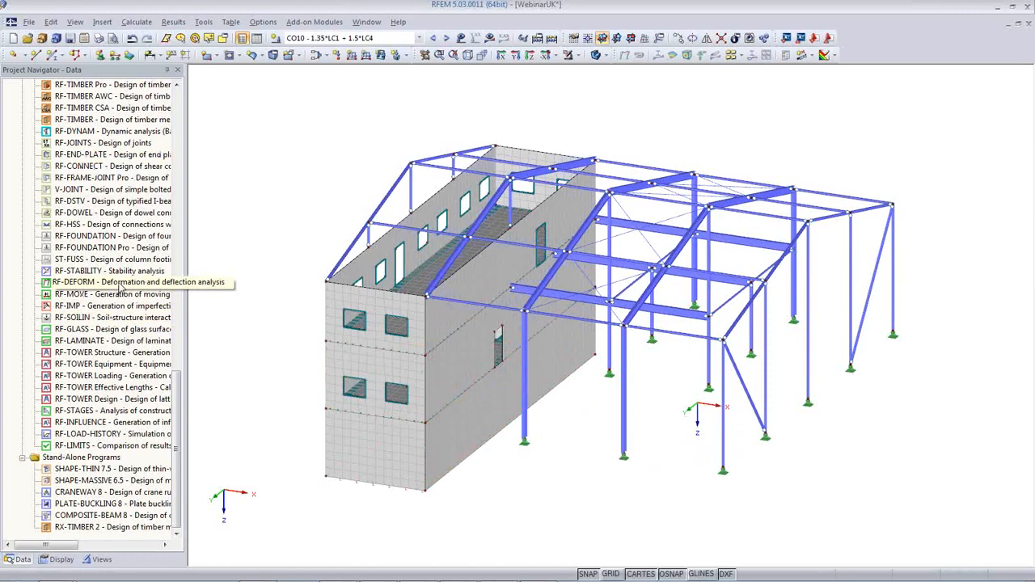
double_click(98, 178)
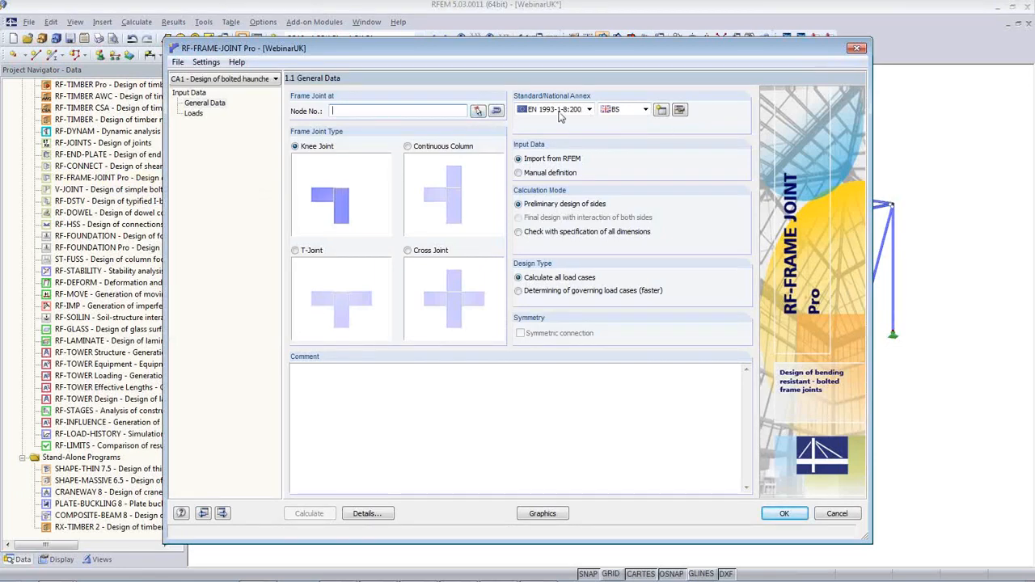
Pick nodes 25 and 27 in the model as the frame-joint locations
click(478, 111)
click(782, 199)
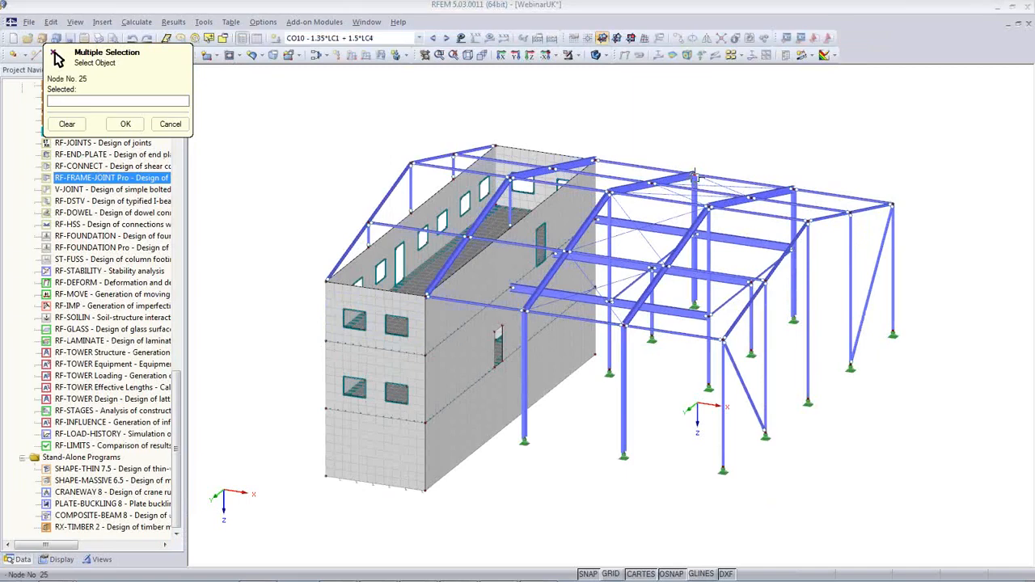
click(792, 190)
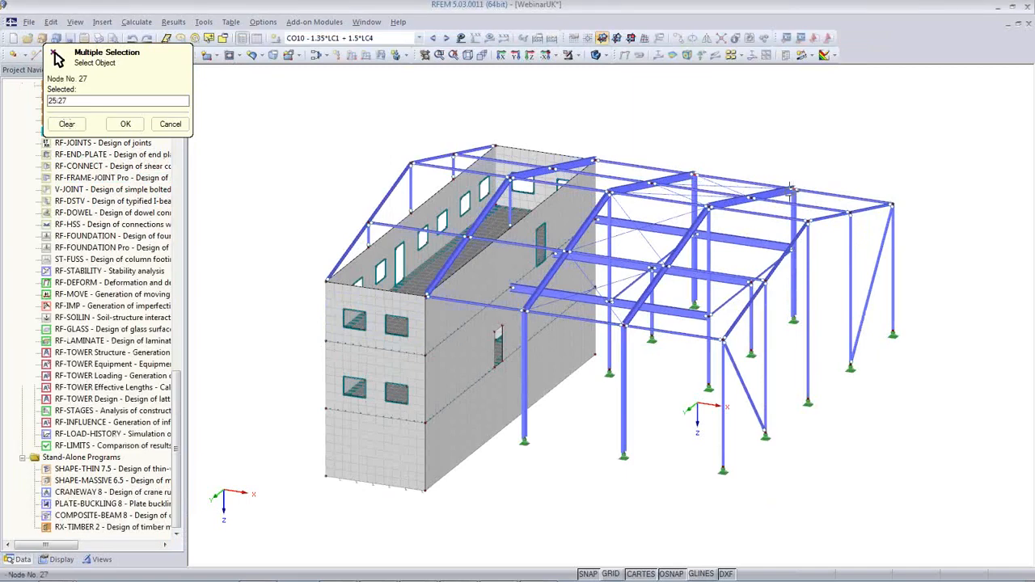
click(125, 123)
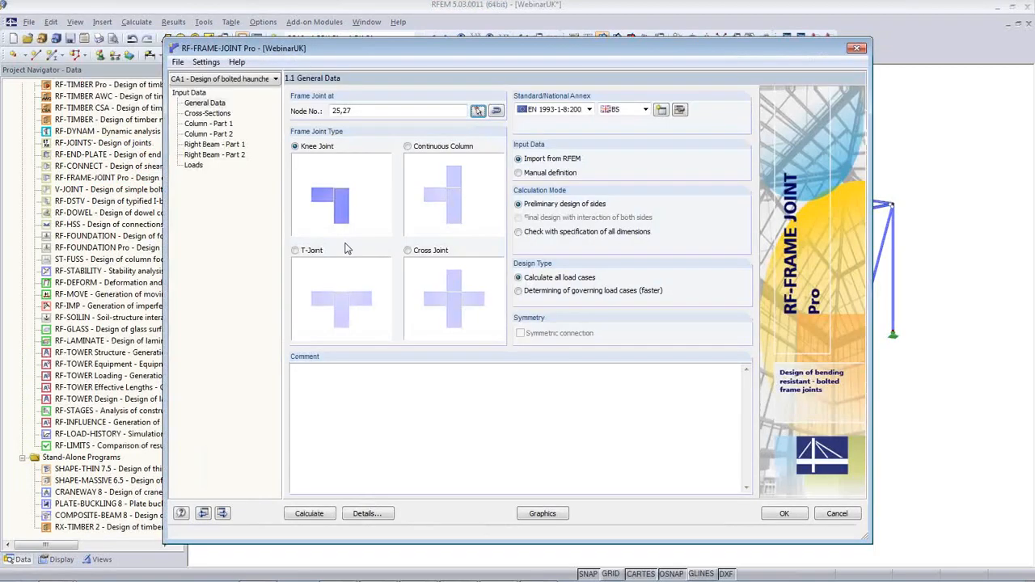
Review the cross-section and column inputs, add RC1 to the loads to design, and calculate
click(207, 116)
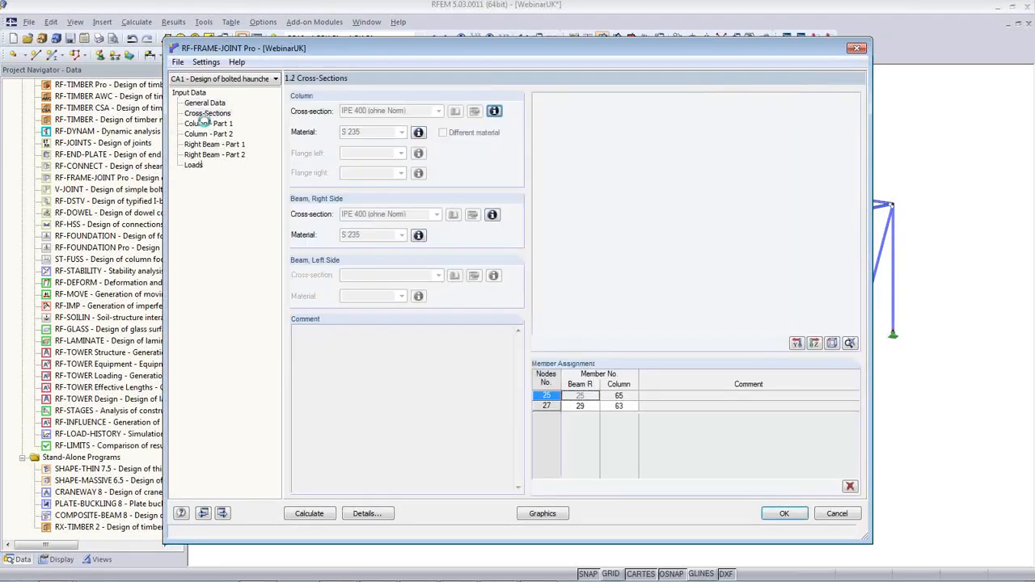
click(207, 124)
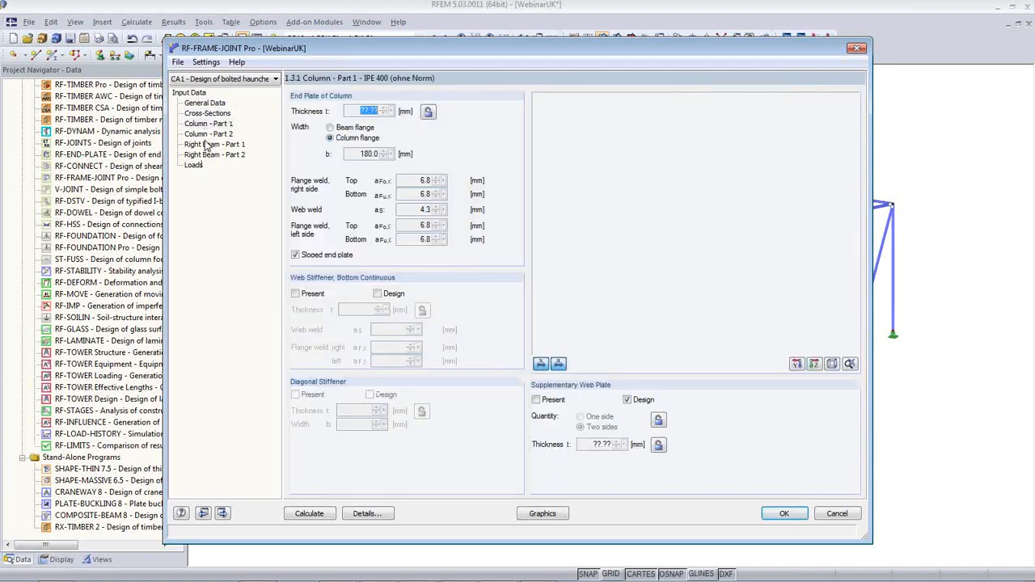
click(207, 134)
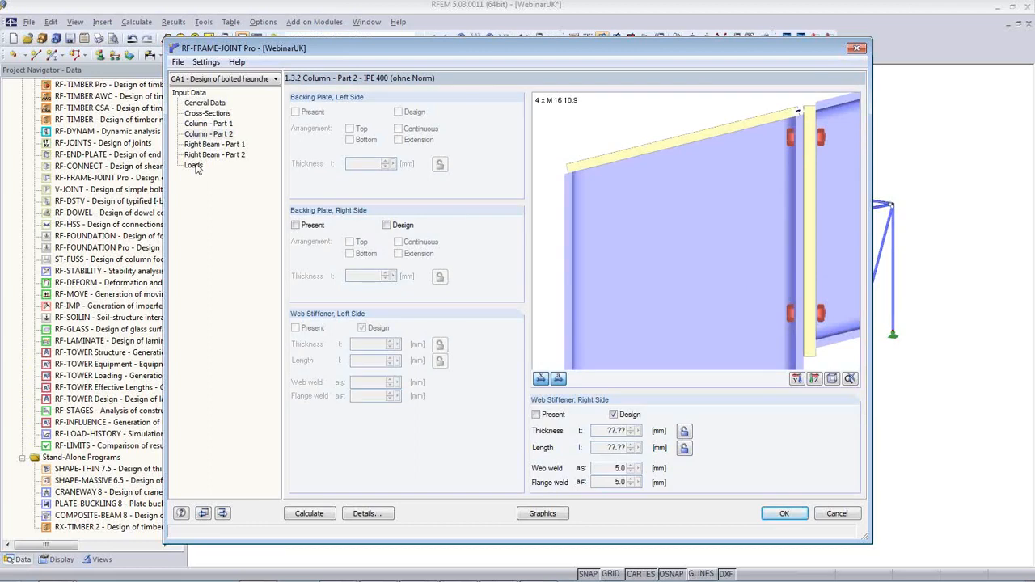
click(194, 166)
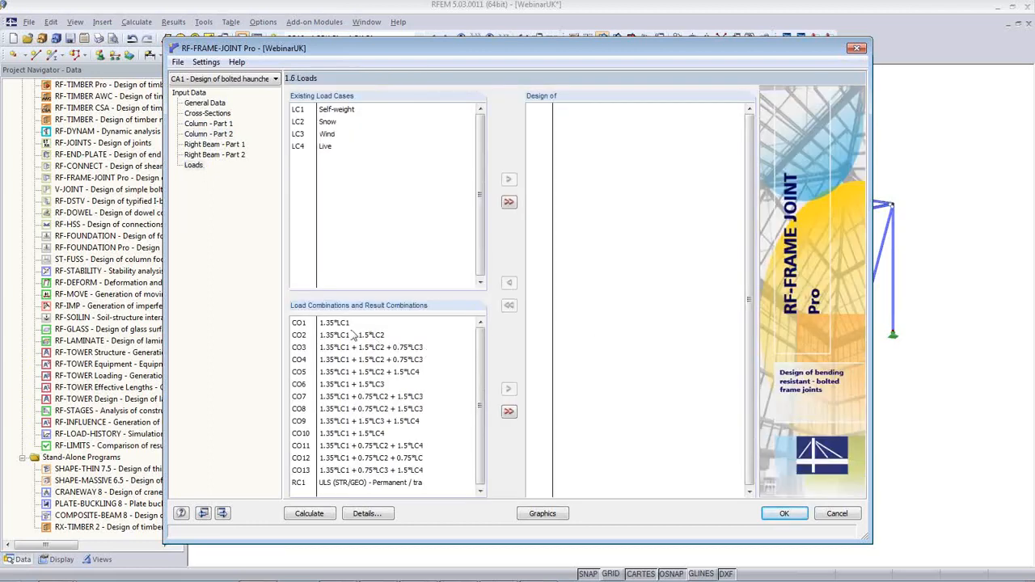
drag(368, 483, 602, 249)
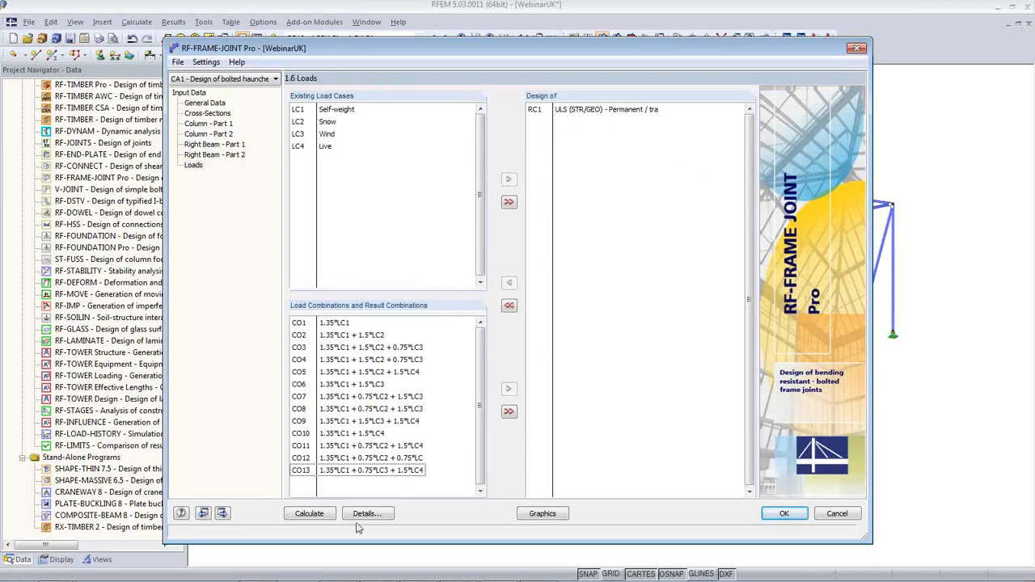
click(308, 515)
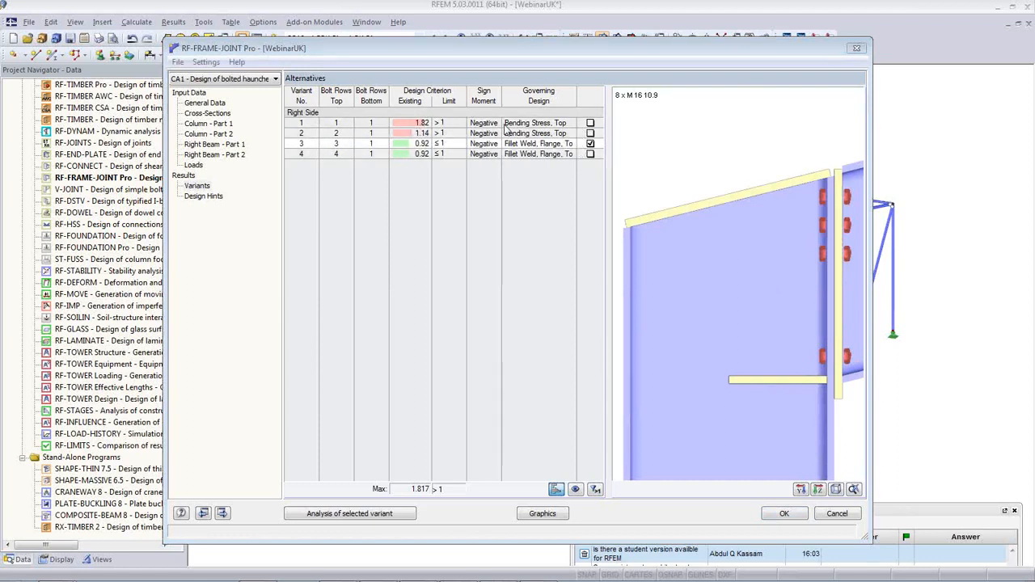
Select variant 3 with three top bolt rows and analyse it
click(453, 124)
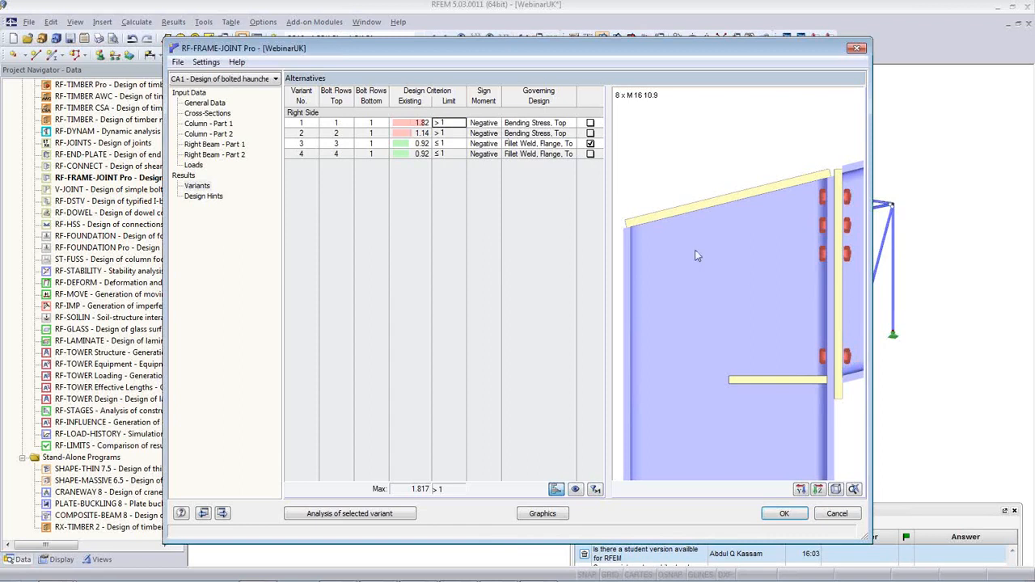
click(337, 133)
click(342, 143)
click(385, 516)
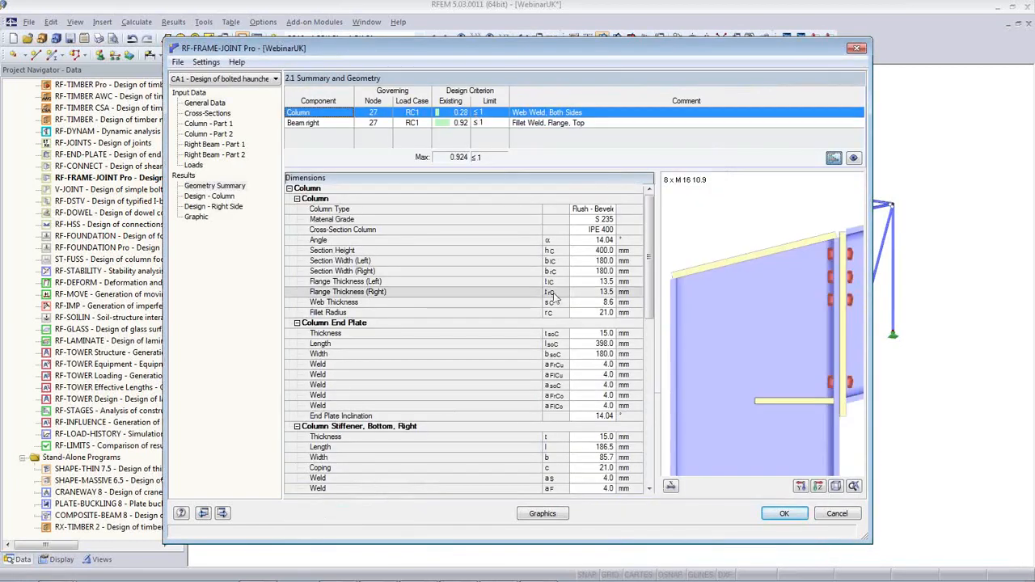
Review the right-side design checks and dimensioned end-plate drawing, then close the module
click(214, 206)
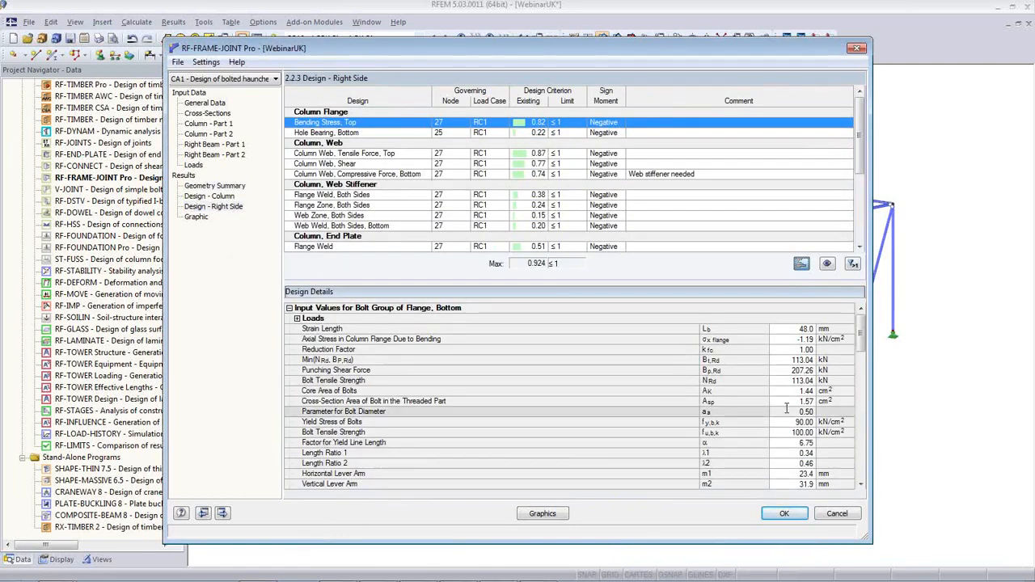
scroll(864, 360, down, 2)
scroll(863, 359, down, 10)
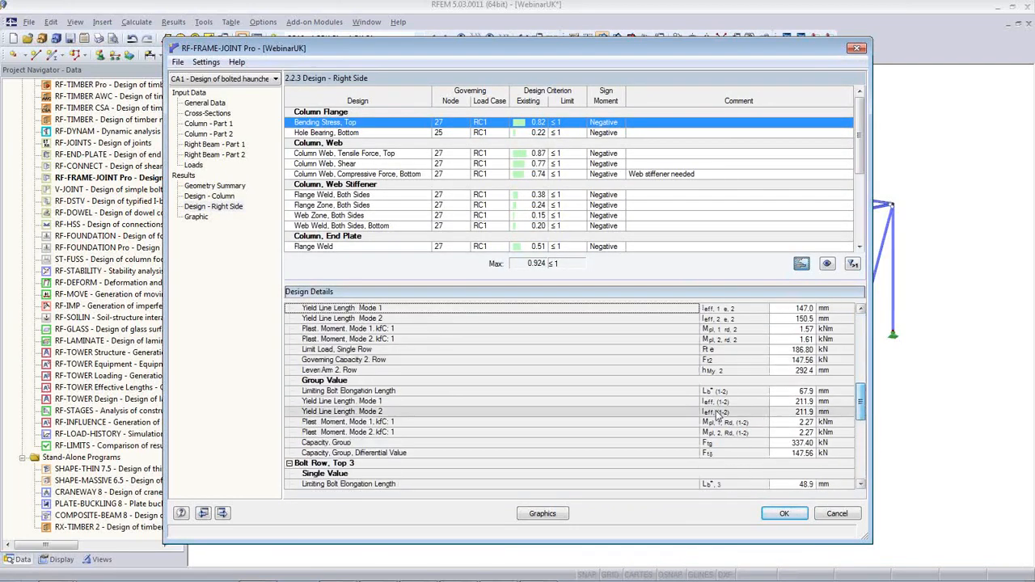
click(196, 216)
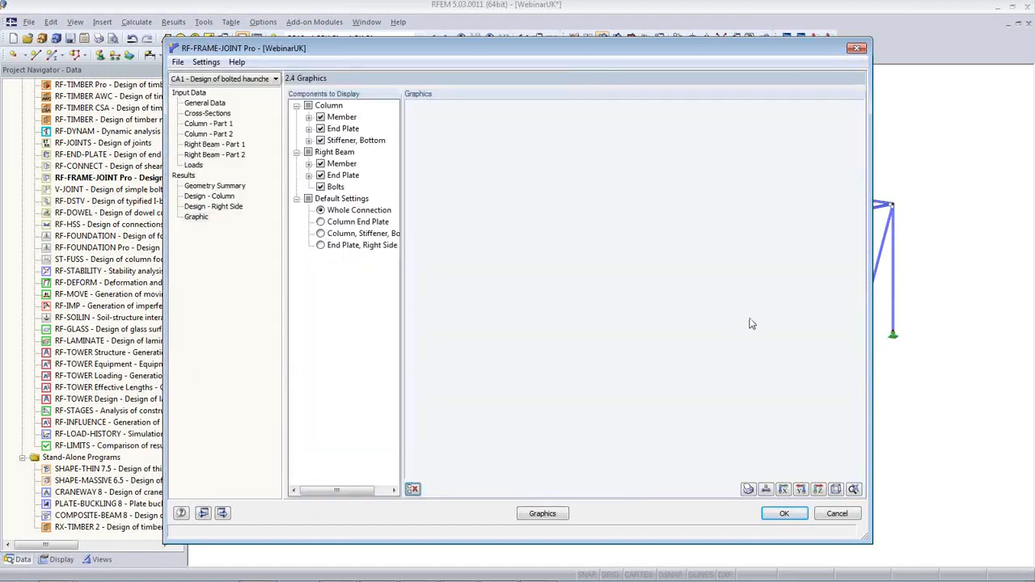
click(320, 245)
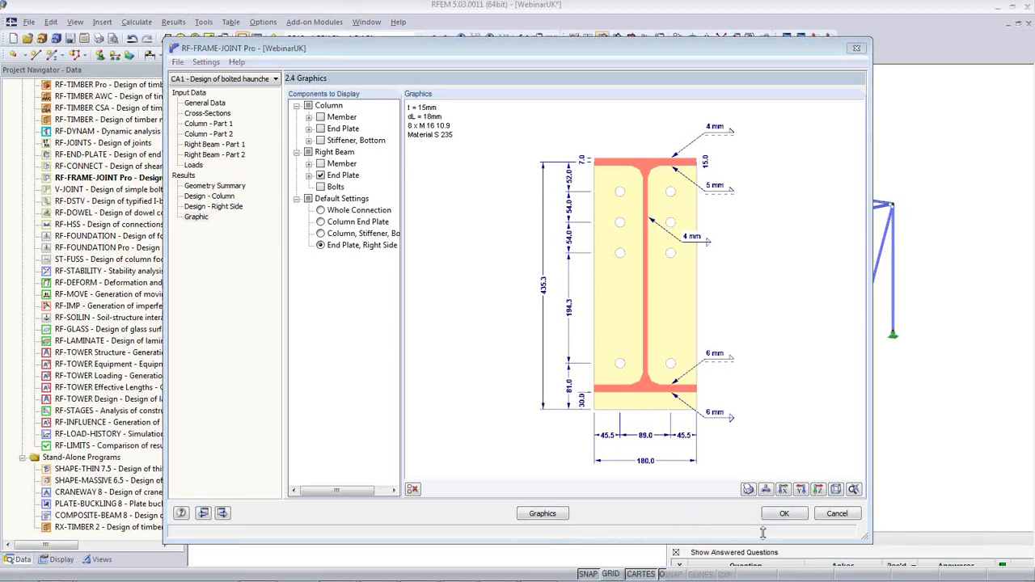
click(782, 517)
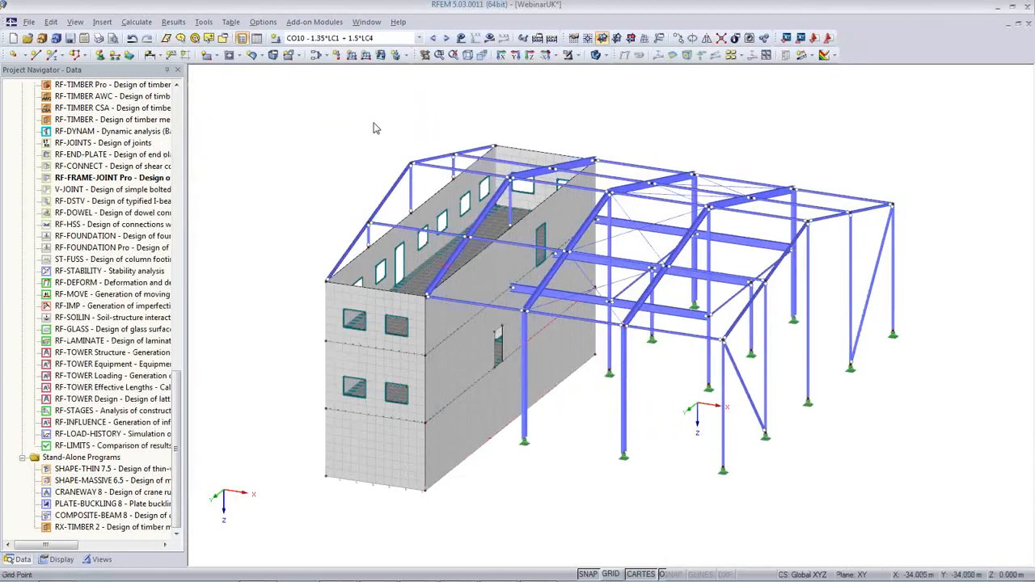
Display the RF-FRAME-JOINT Pro CA1 joint results and zoom in on the knee joint
click(418, 38)
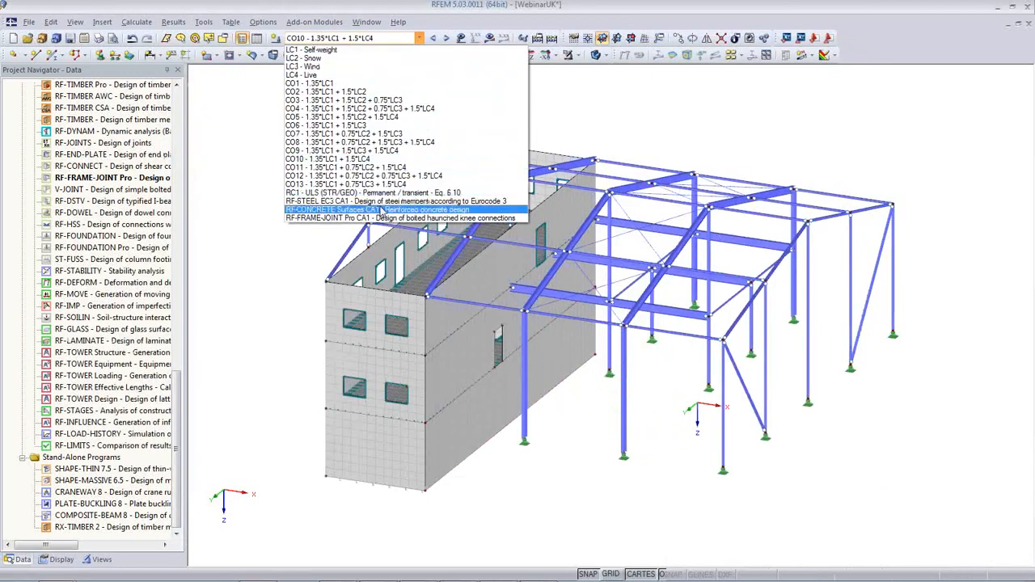
click(386, 223)
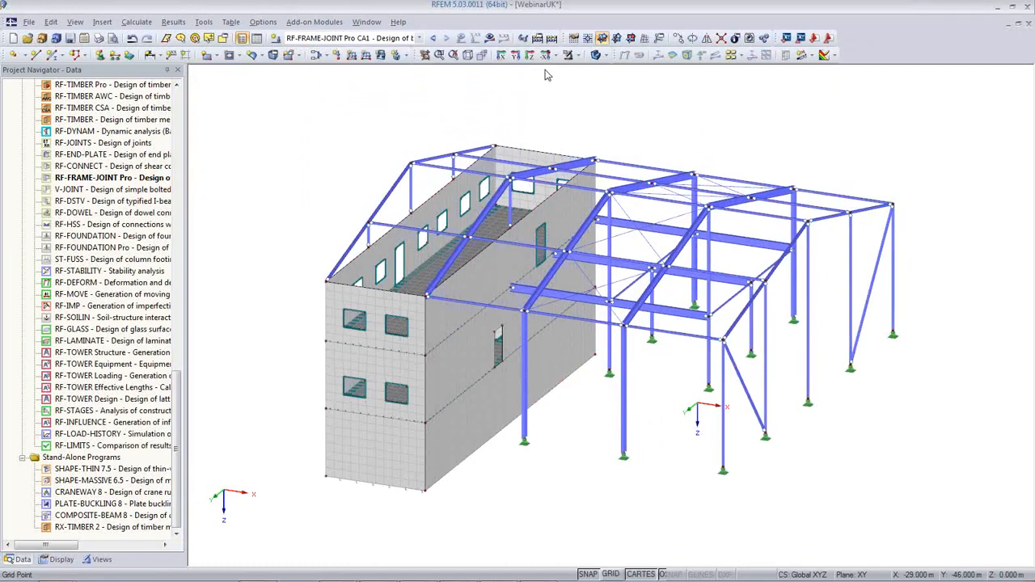
click(489, 38)
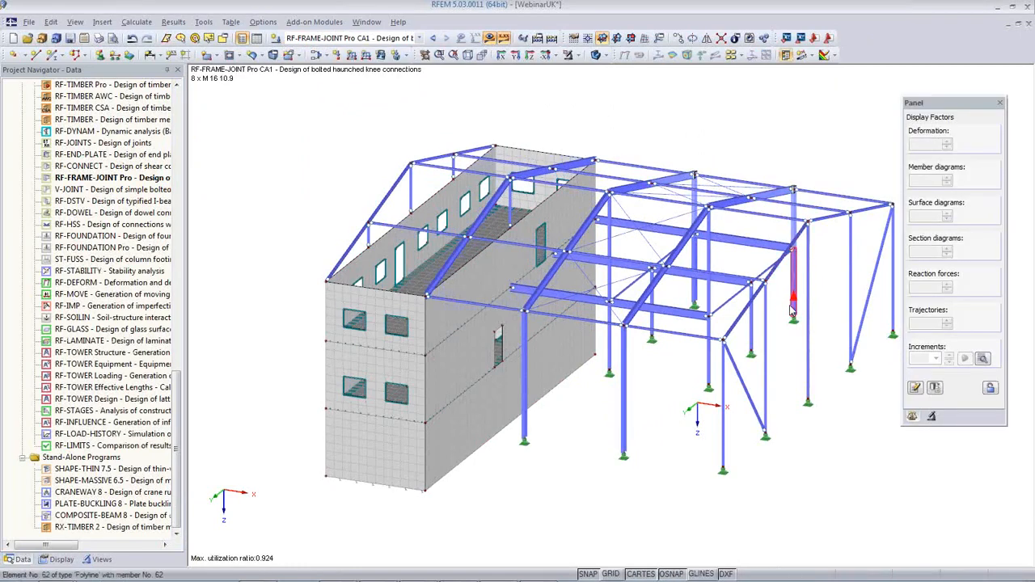
middle_drag(778, 315, 659, 362)
scroll(658, 363, up, 8)
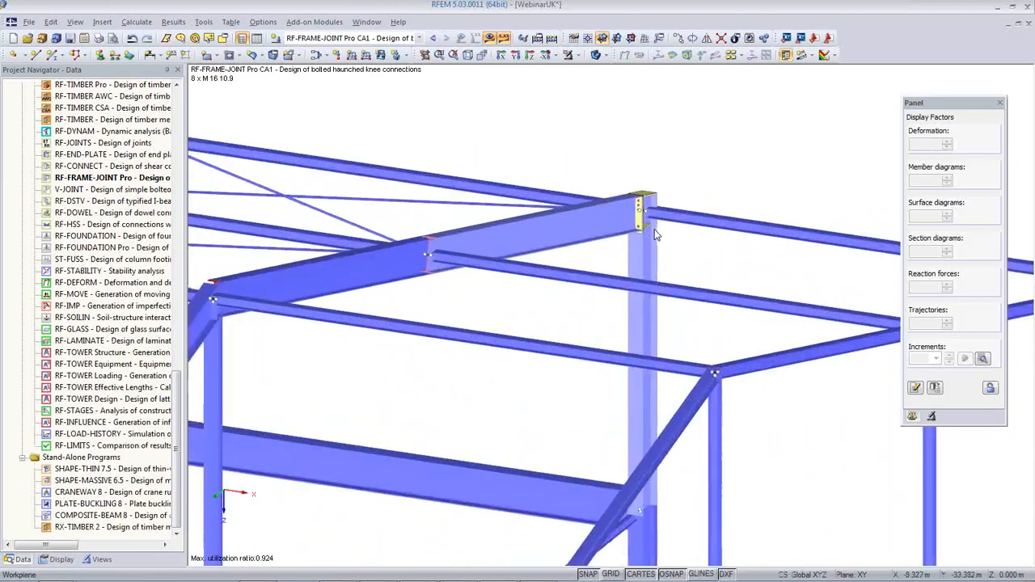
scroll(653, 224, up, 4)
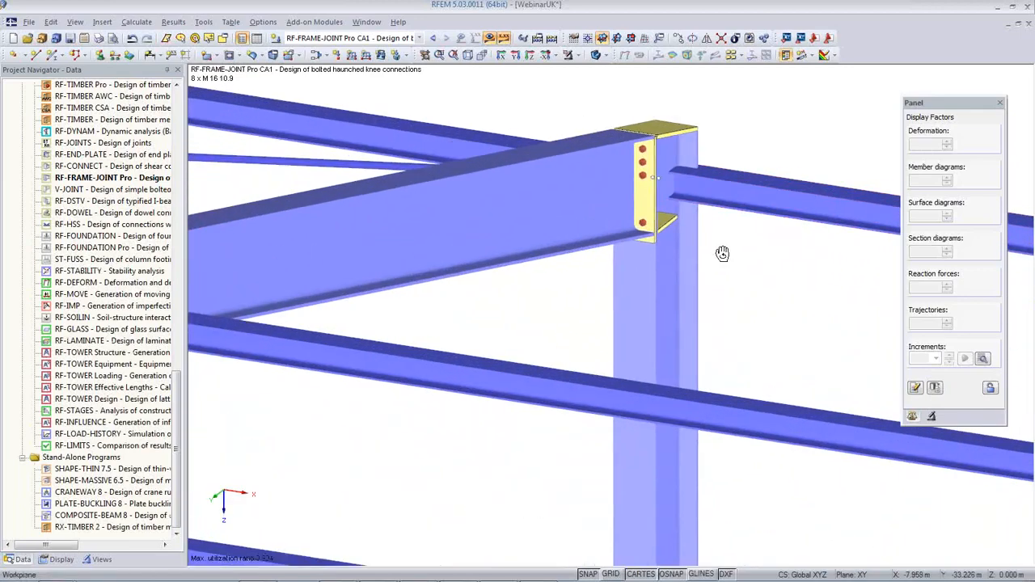
Orbit around both knee joints and zoom out to see the whole frame with its wall
ctrl+middle_drag(714, 253, 554, 281)
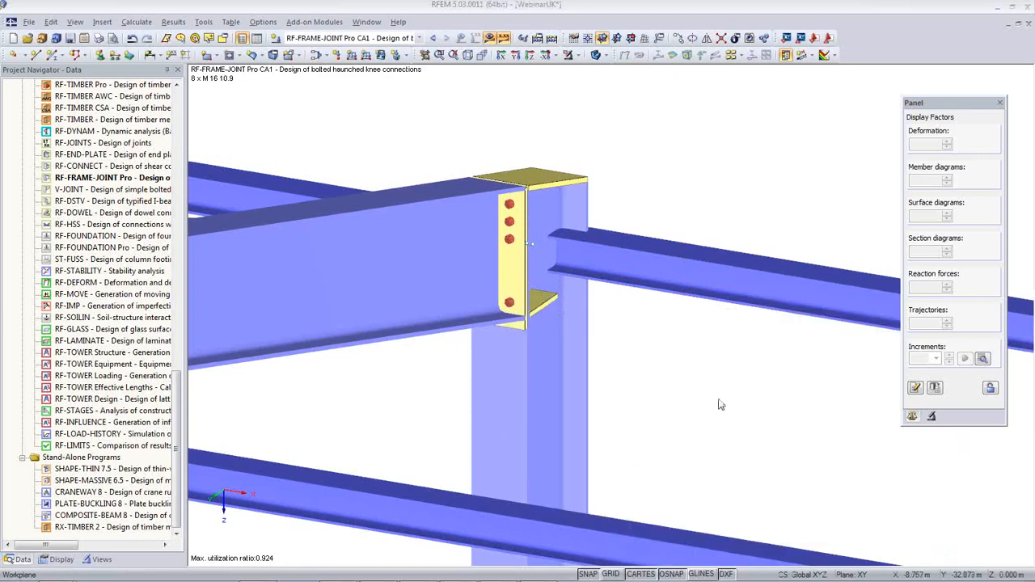
ctrl+middle_drag(717, 397, 657, 374)
scroll(657, 375, down, 2)
scroll(657, 374, down, 5)
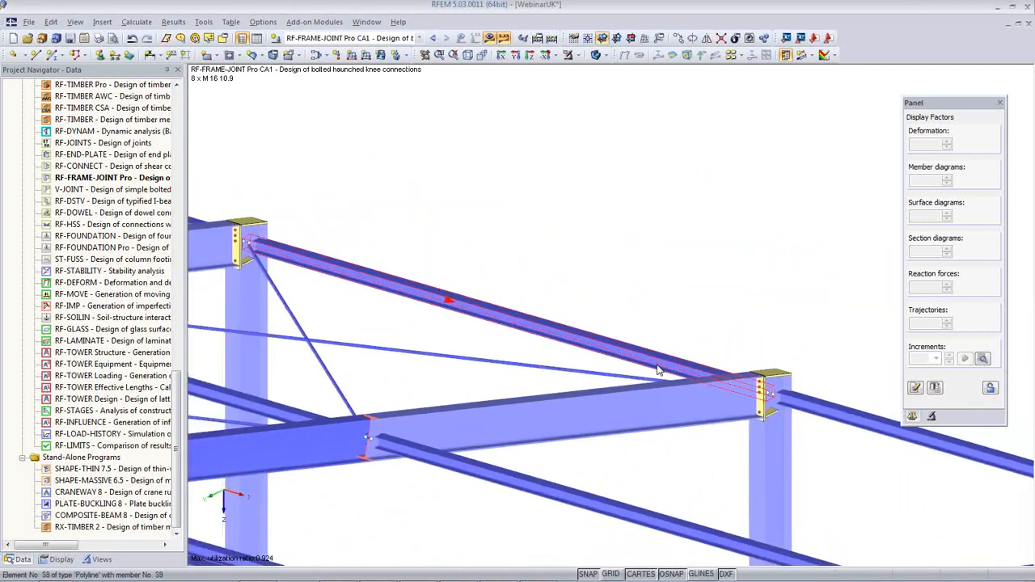
scroll(693, 259, down, 1)
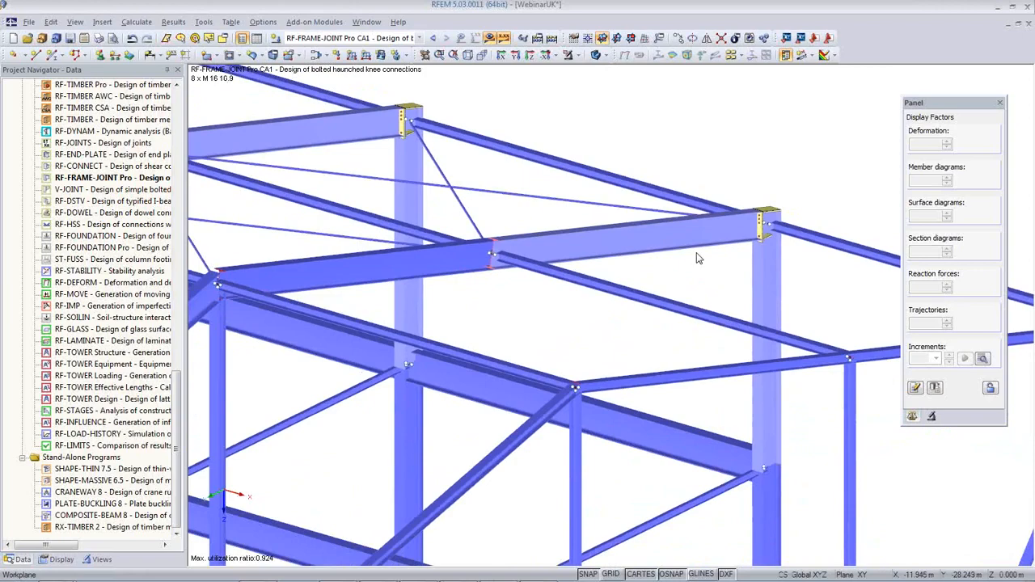
middle_drag(596, 307, 599, 238)
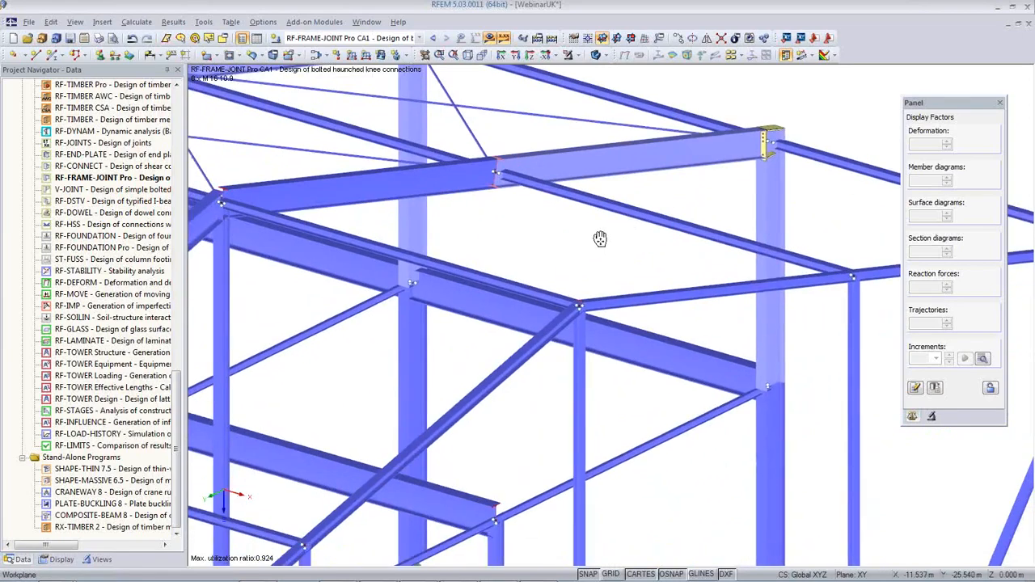
scroll(605, 239, down, 7)
ctrl+middle_drag(592, 341, 580, 308)
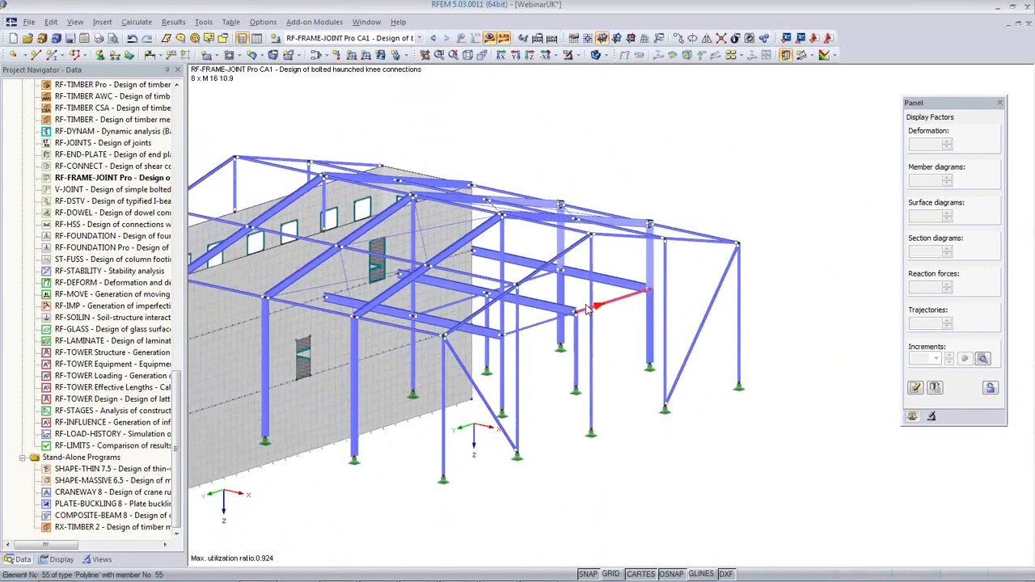
ctrl+middle_drag(619, 445, 574, 465)
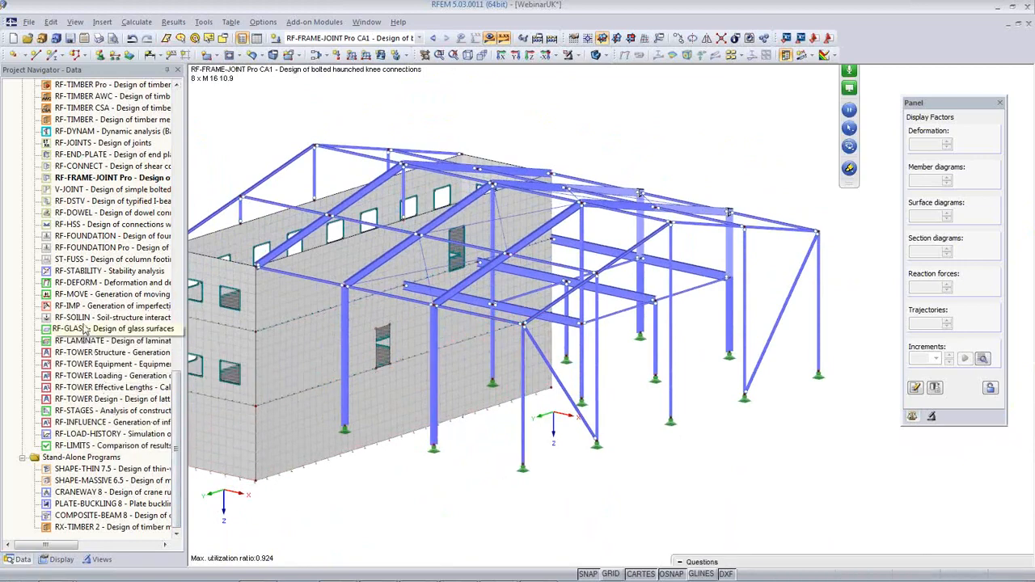
click(84, 272)
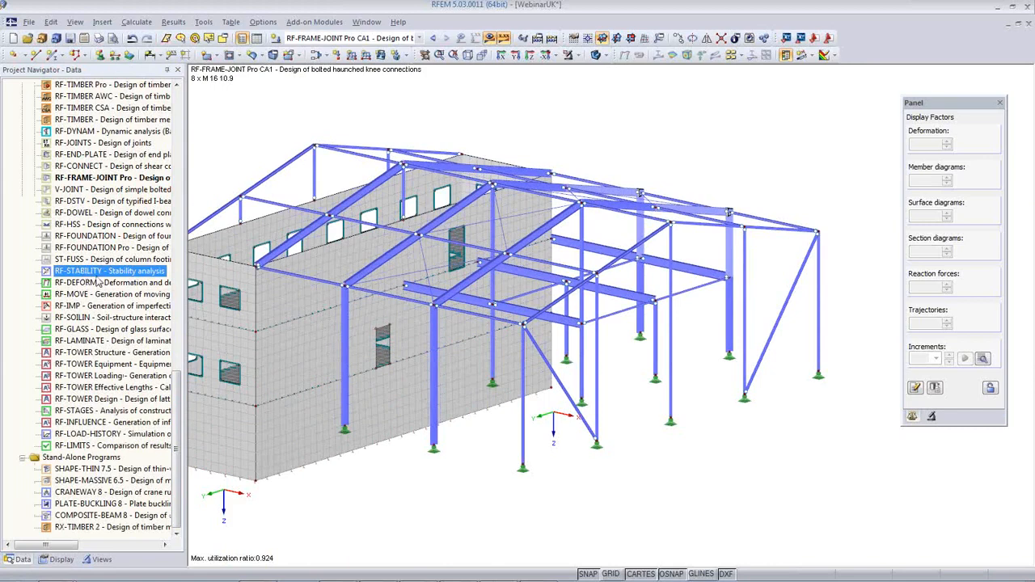
Run RF-STABILITY for 15 eigenvalues using axial forces from combination CO4
double_click(97, 272)
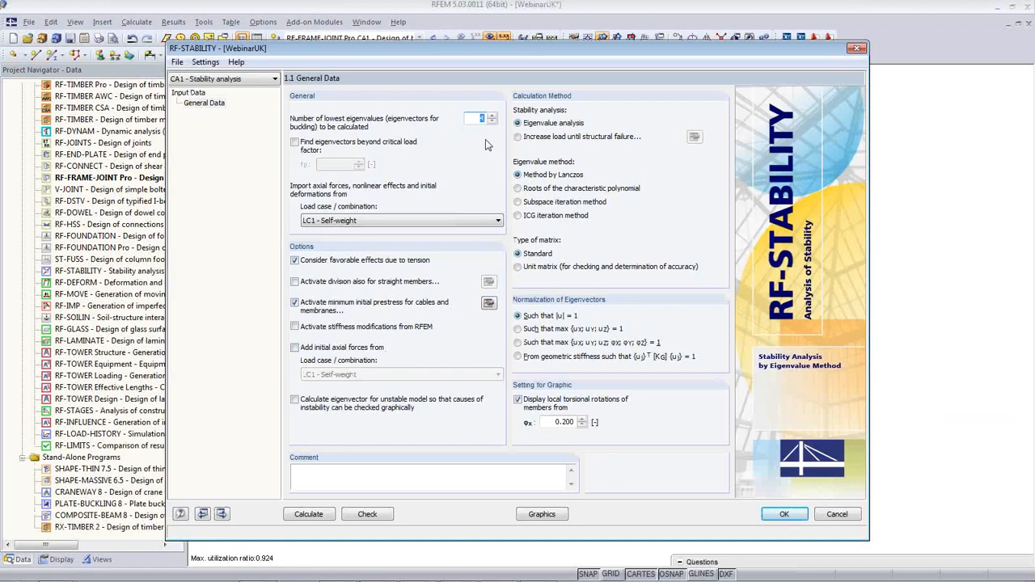
text(15)
click(404, 220)
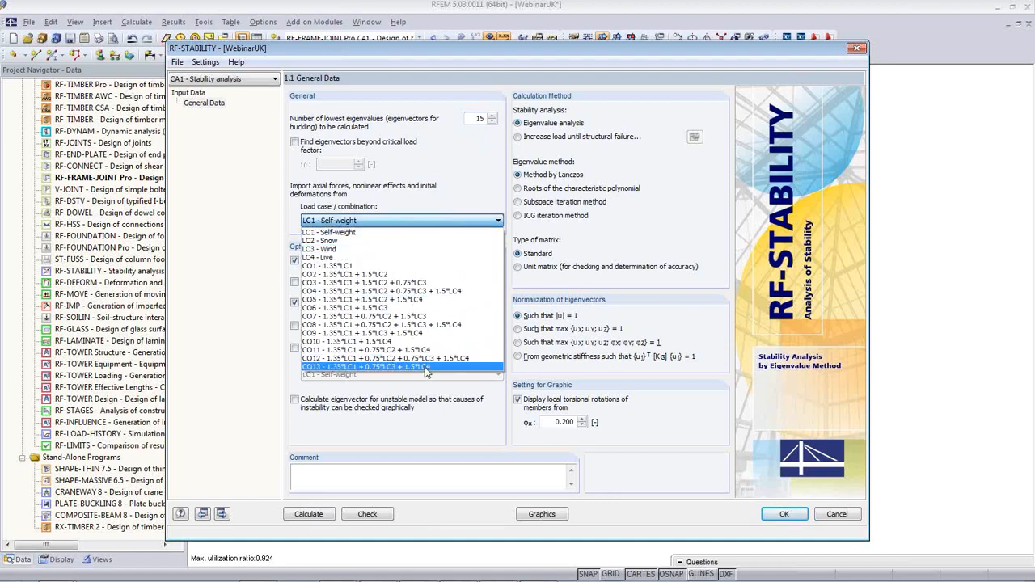
click(433, 291)
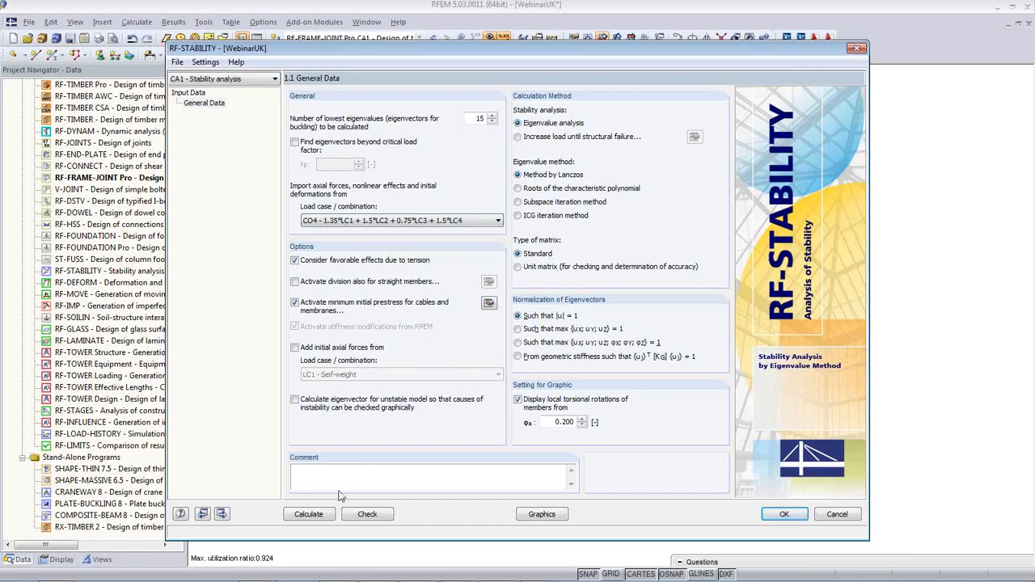
click(319, 519)
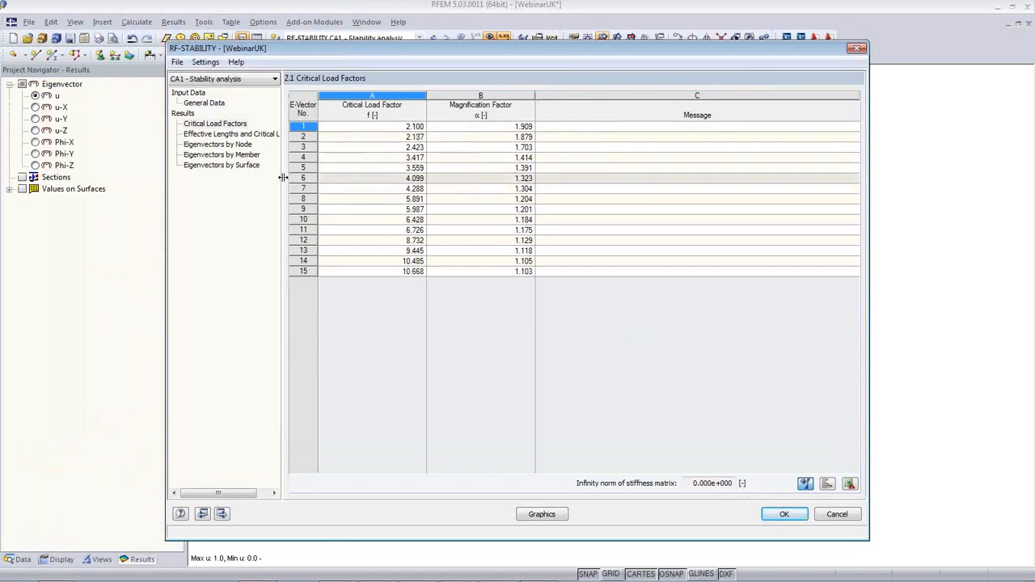
Show the 2.2 Effective Lengths results graphically on the centred model
click(230, 133)
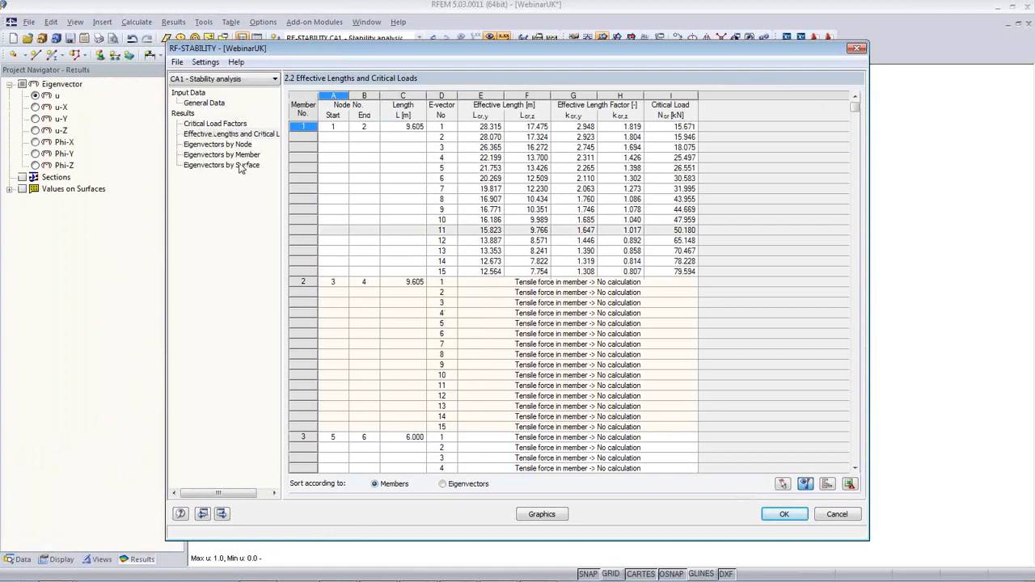
click(565, 521)
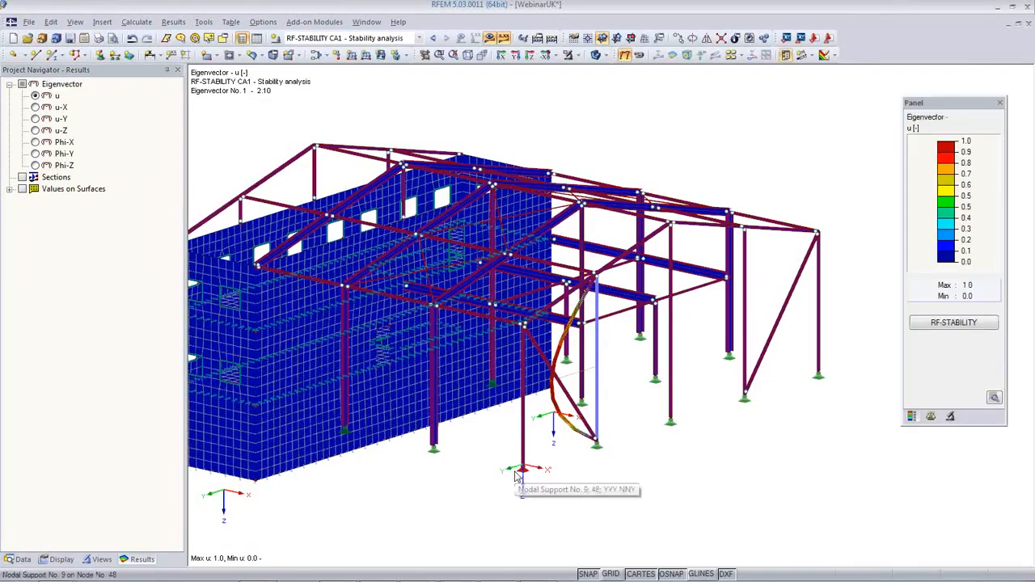
middle_drag(474, 497, 872, 461)
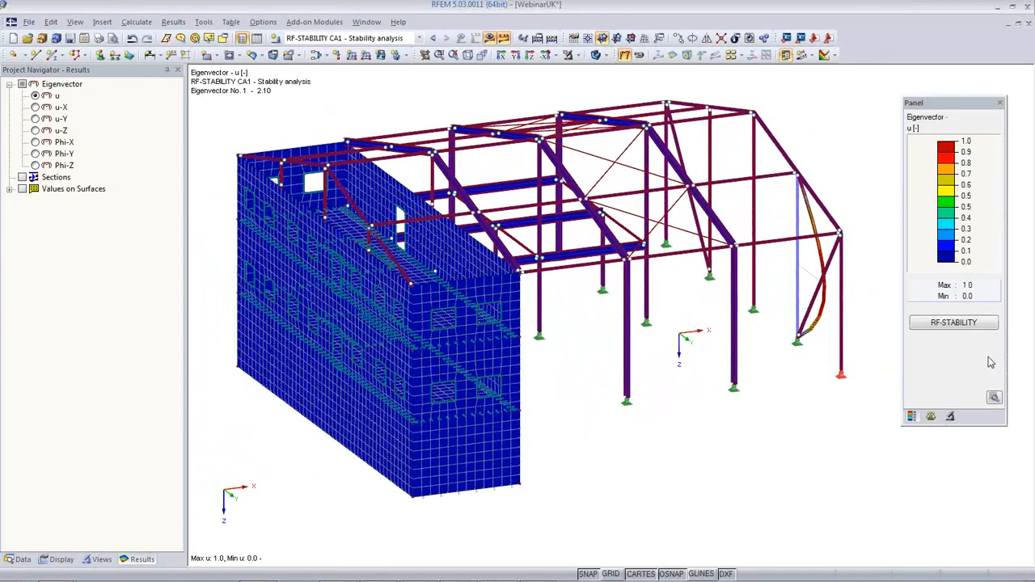
Step the displayed buckling mode shape from 2 up to 5, rotate to inspect it, then return to the results table
click(932, 417)
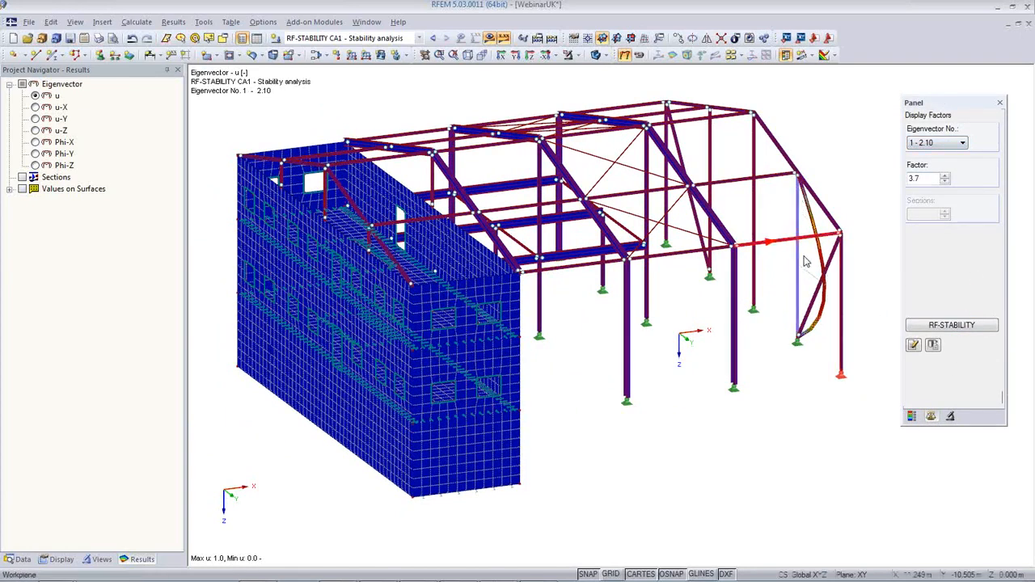
click(942, 146)
click(937, 162)
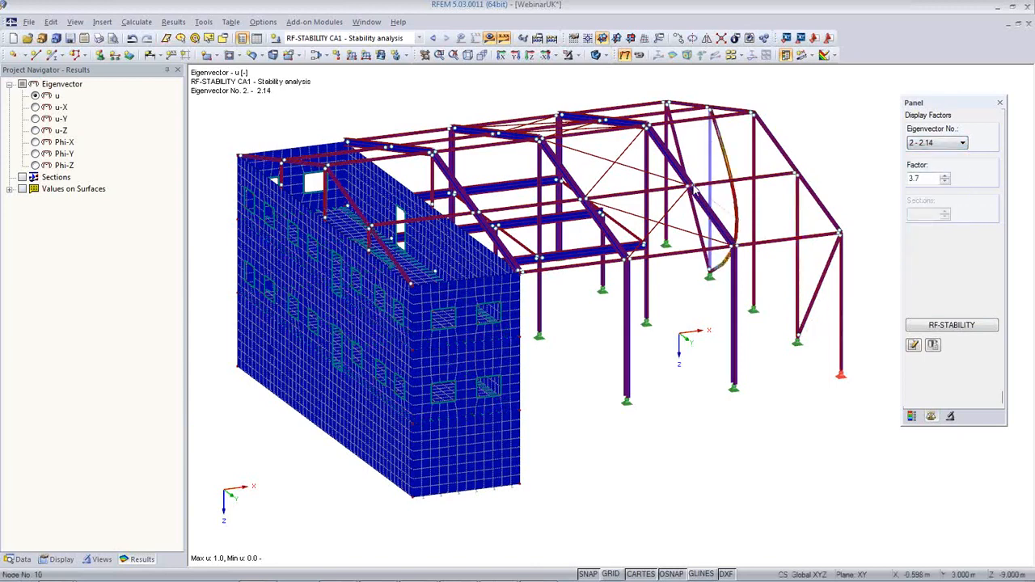
key(Down)
key(Down)
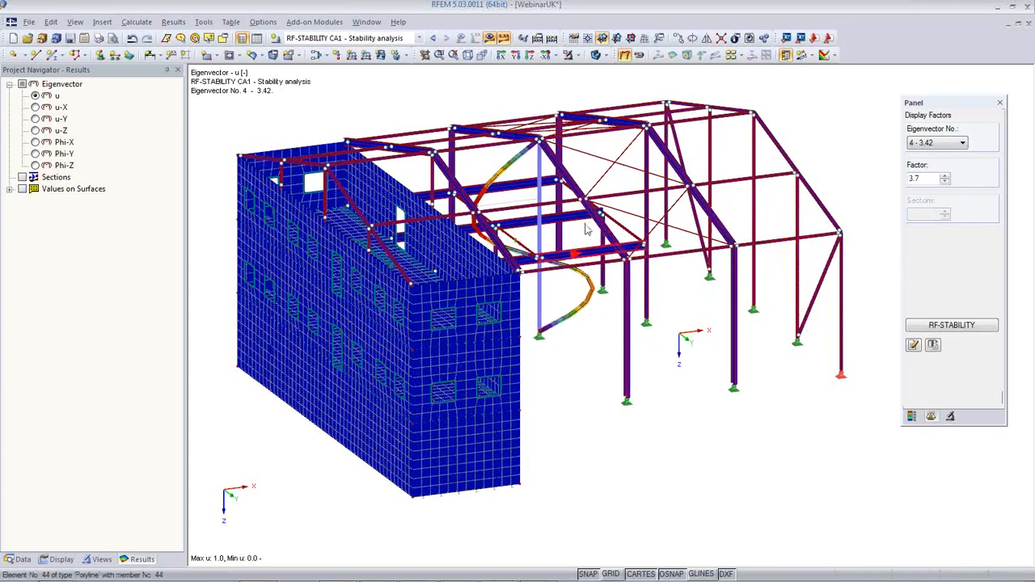
key(Down)
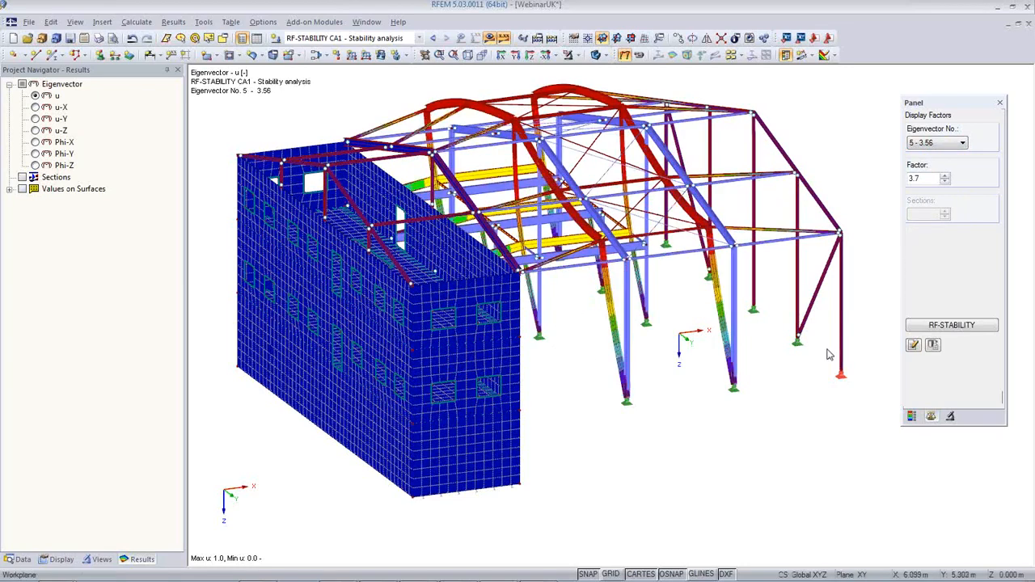
ctrl+middle_drag(823, 381, 477, 391)
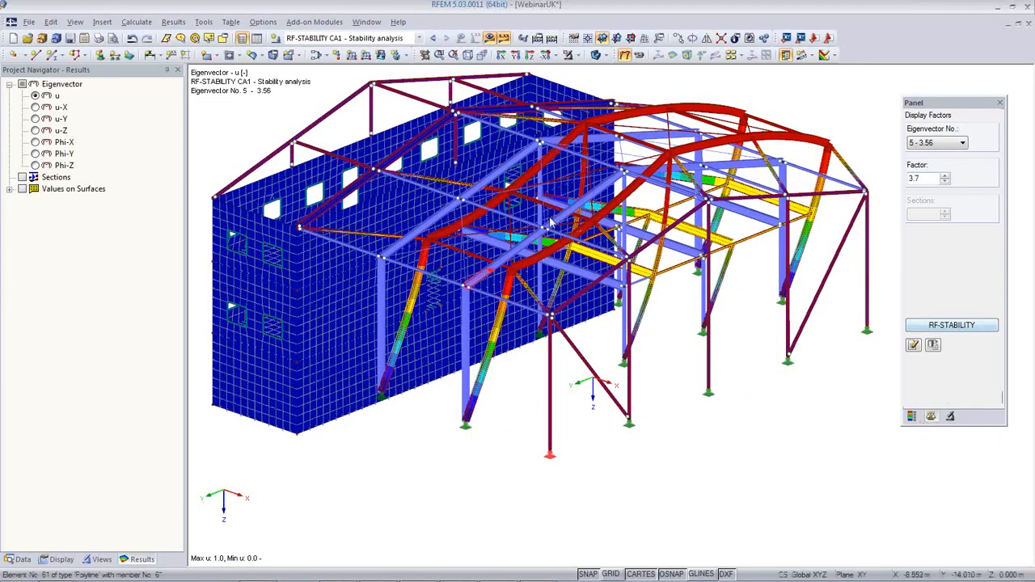
click(962, 334)
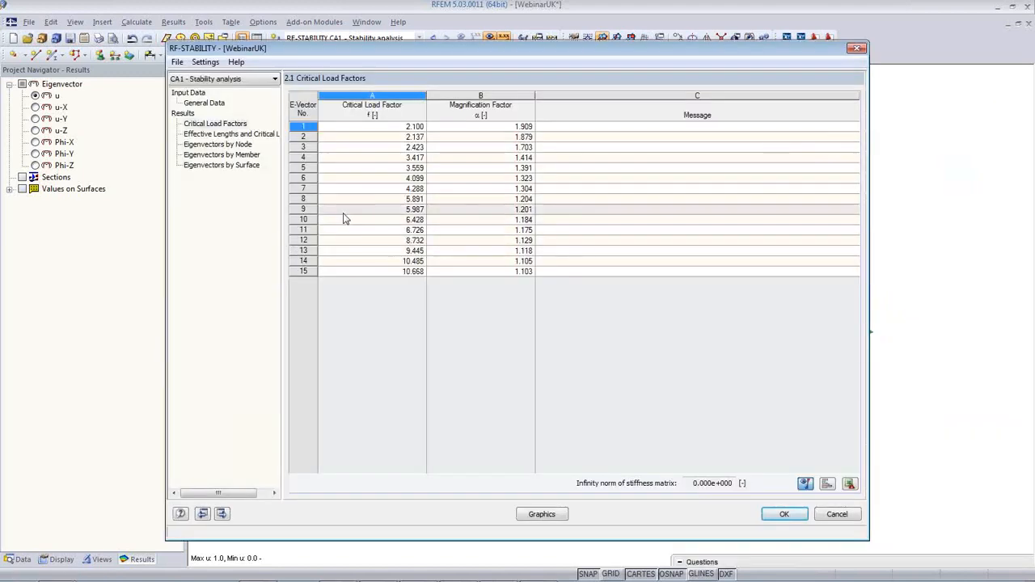
Open table 2.2 Effective Lengths and Critical Loads and pick member 63 from the model
click(232, 134)
drag(454, 49, 383, 102)
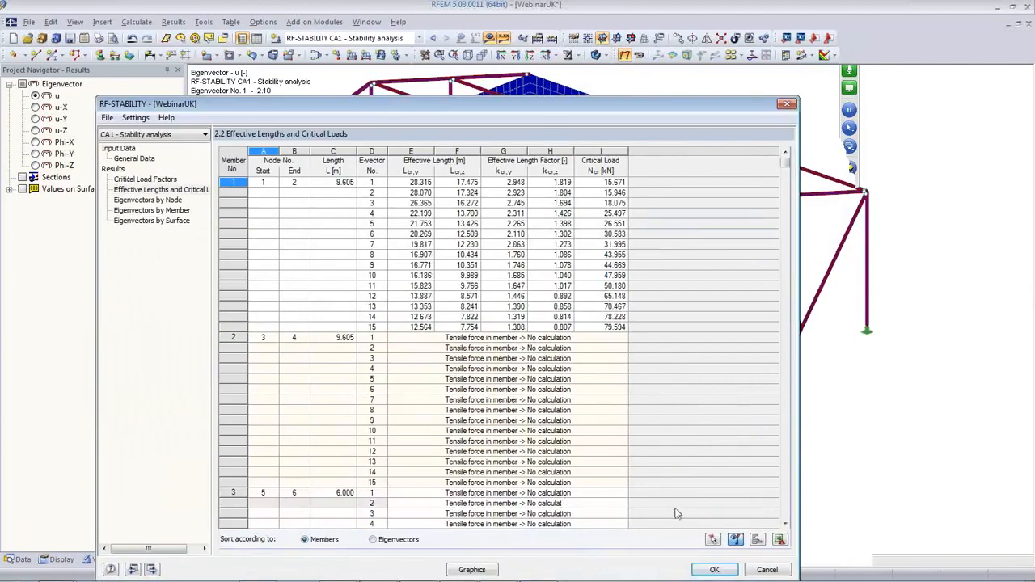
click(712, 539)
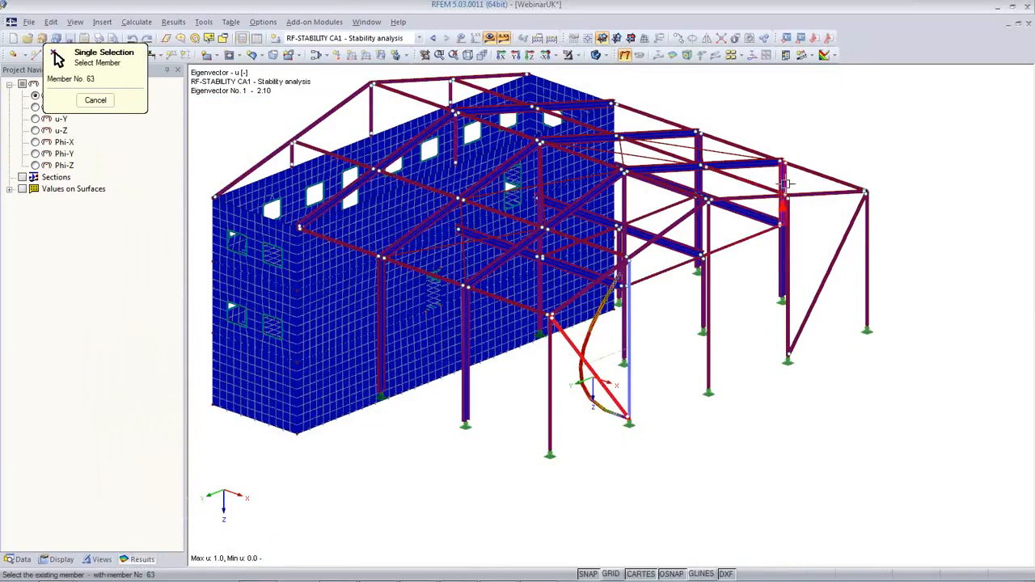
click(785, 185)
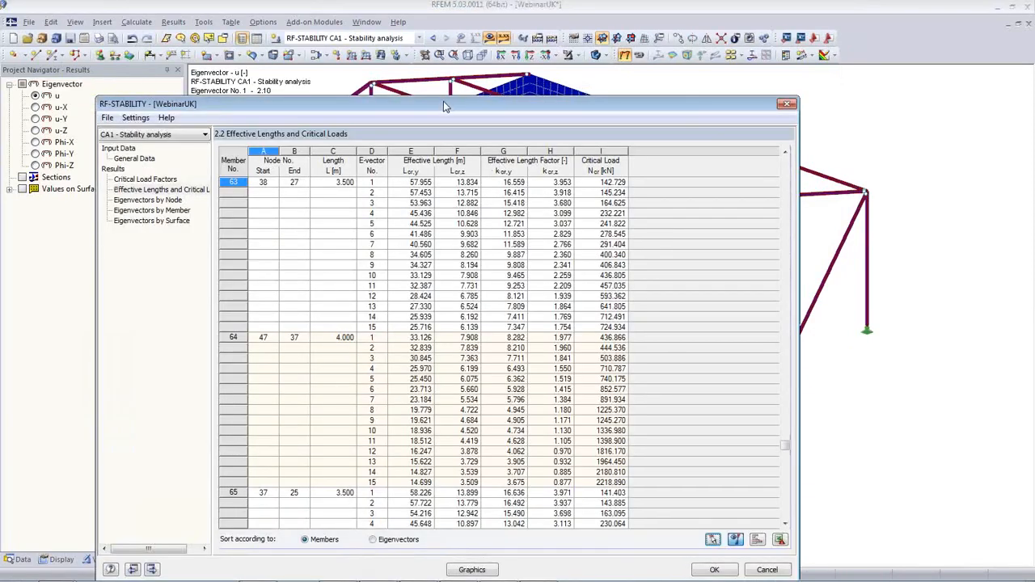
Review member 63's effective length rows, then close RF-STABILITY to buckling mode 5 (factor 3.56)
drag(443, 106, 485, 298)
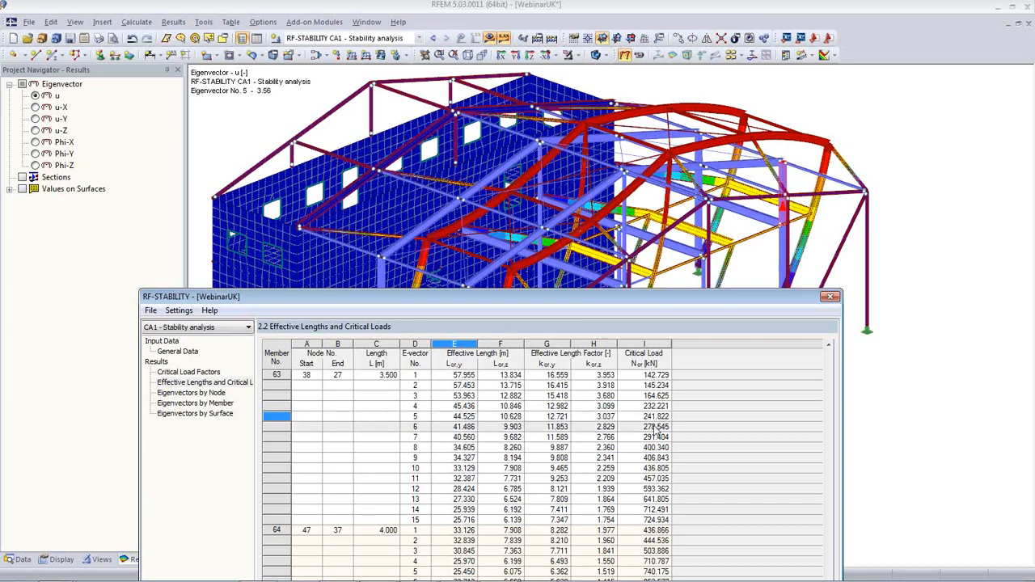
drag(583, 296, 553, 91)
click(728, 556)
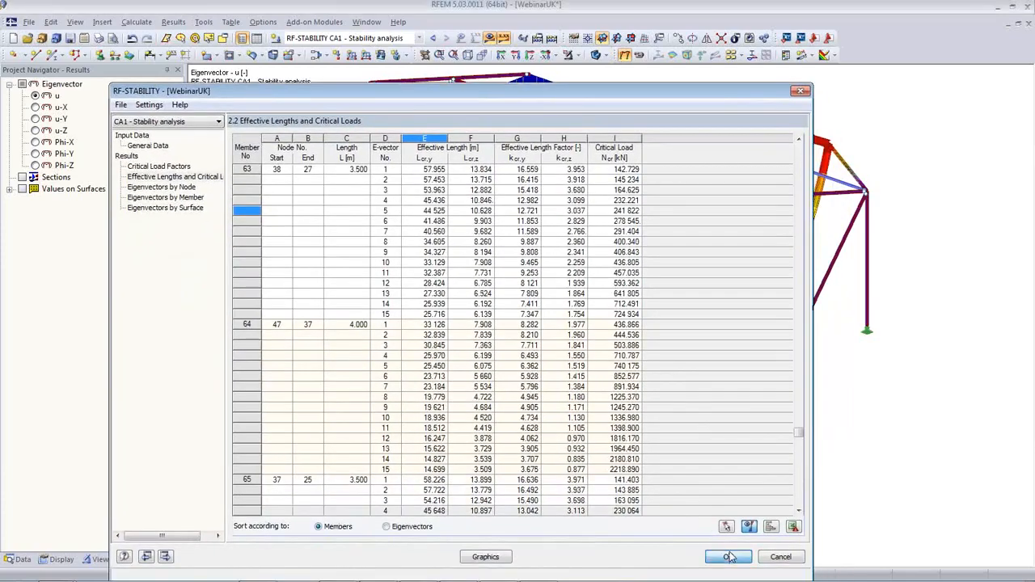
ctrl+middle_drag(628, 482, 656, 511)
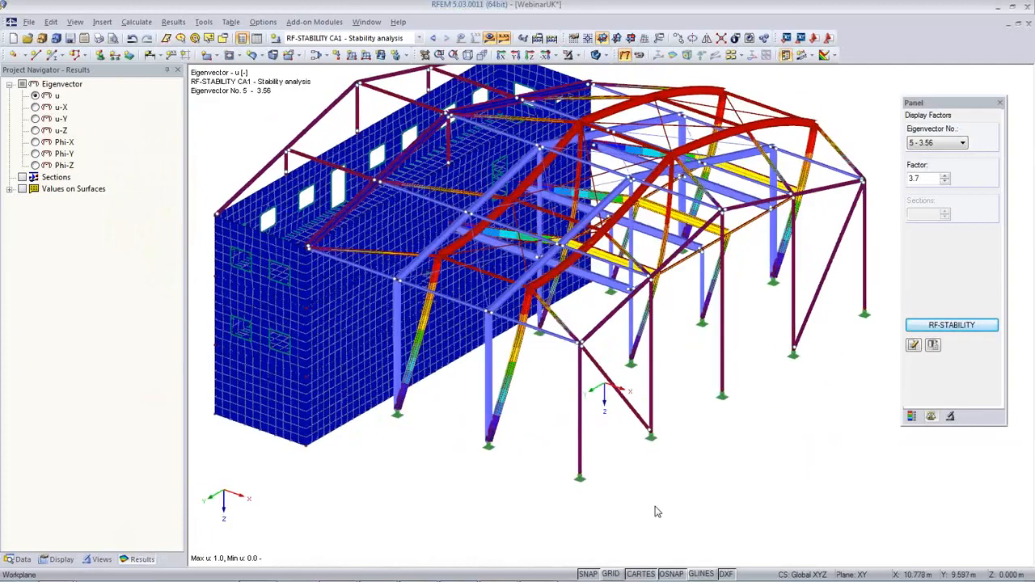
Run the PowerPoint slide show from Waterside Theatre to the Canary Wharf Crossrail Station slide
mouse_move(596, 567)
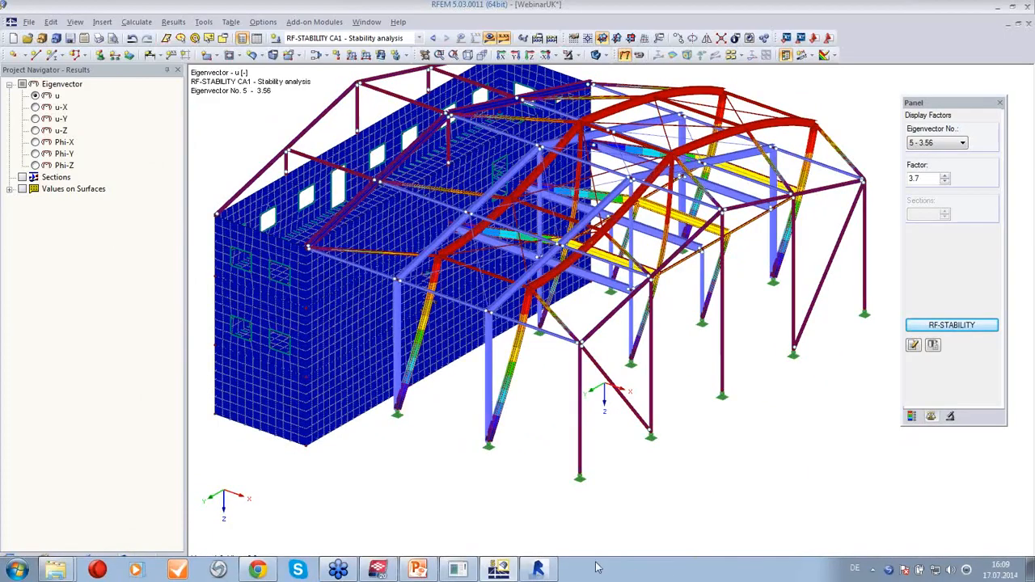
click(417, 569)
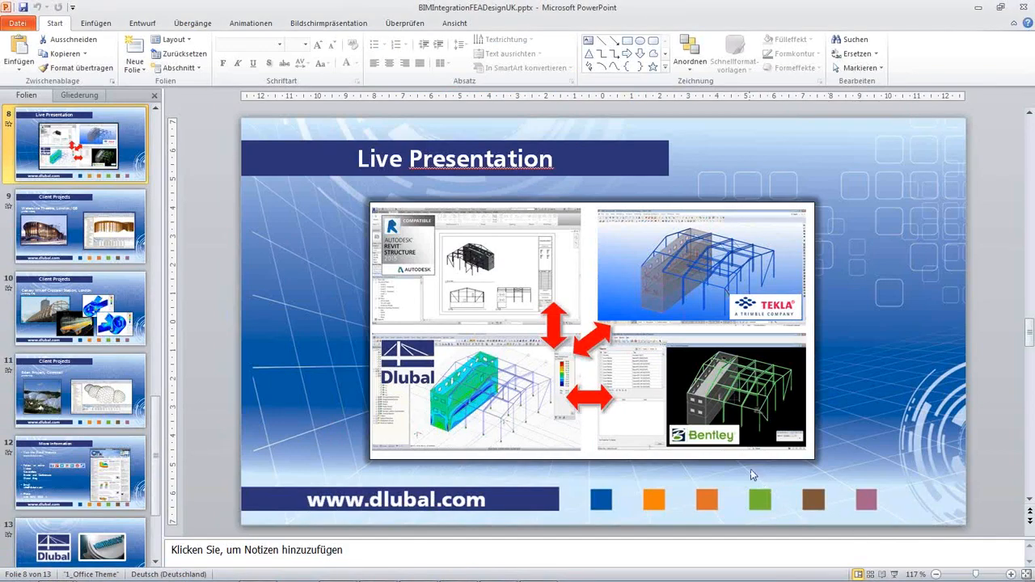
click(894, 575)
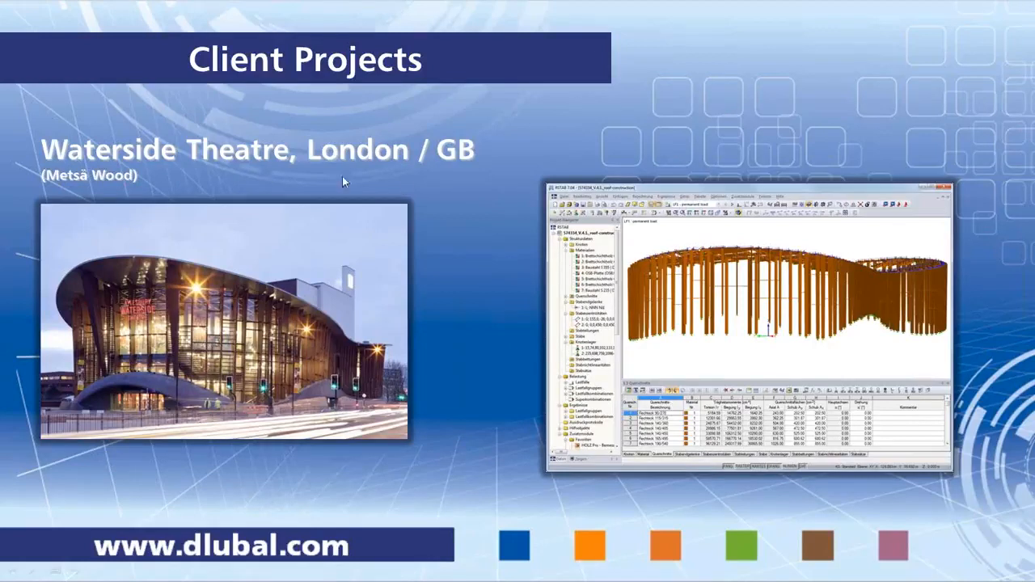
click(462, 325)
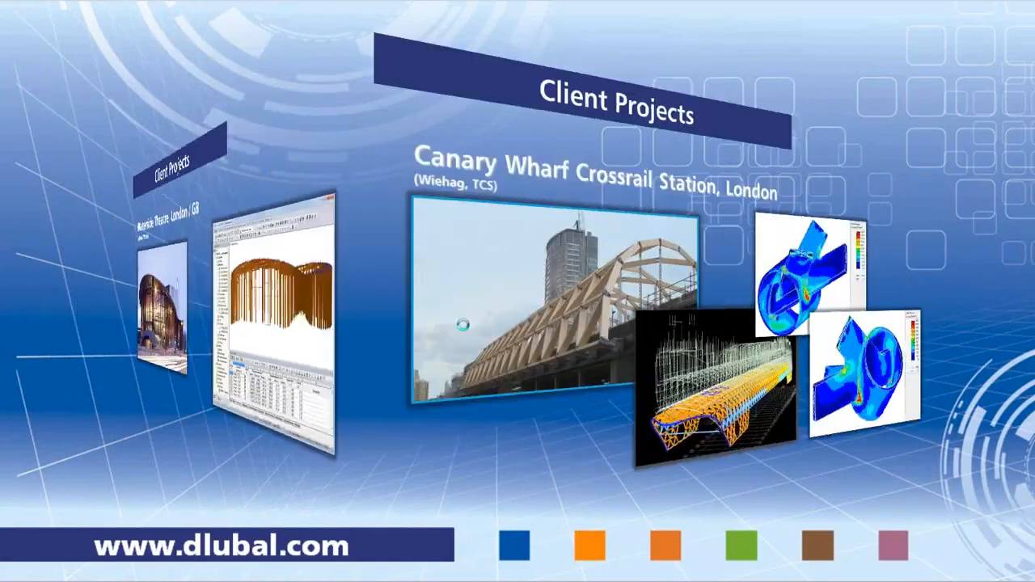